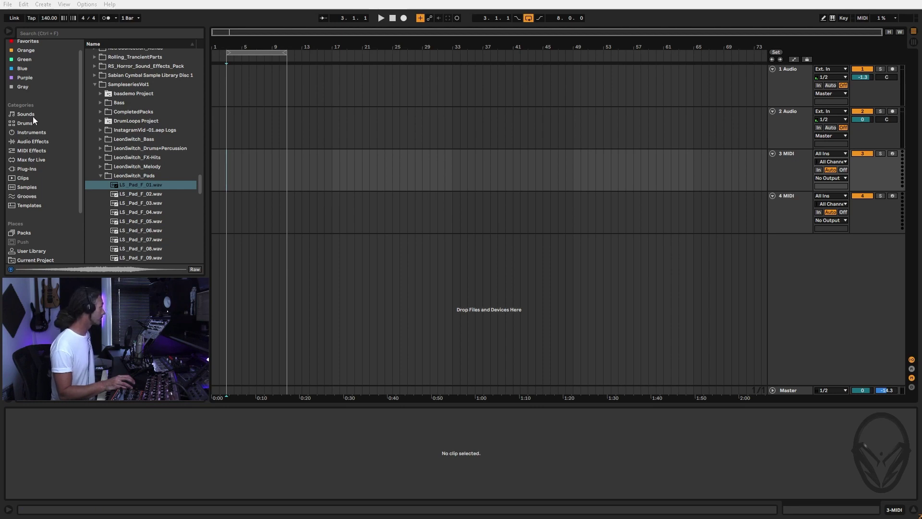
# Add a Sampler instrument to the 3 MIDI track and load LS_Pad_F_01.wav into it.
pyautogui.click(31, 133)
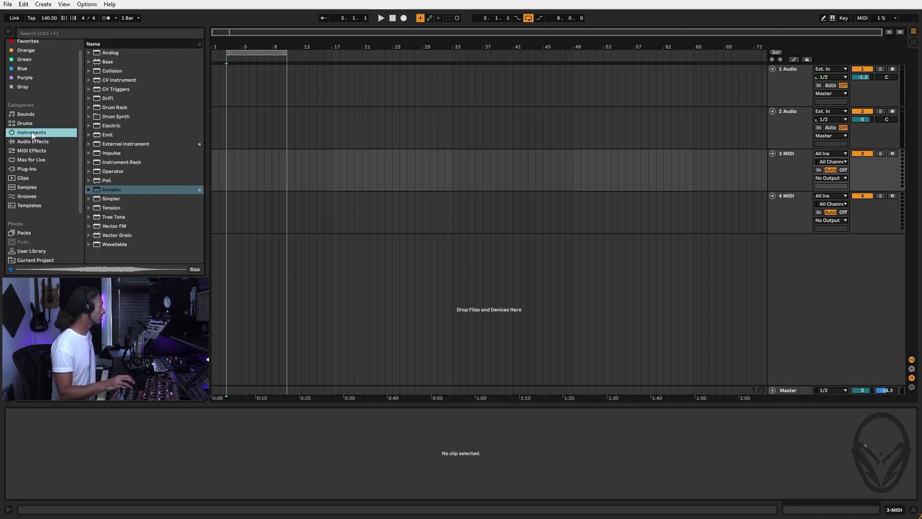
pyautogui.click(109, 191)
pyautogui.moveTo(792, 165); pyautogui.dragTo(791, 166)
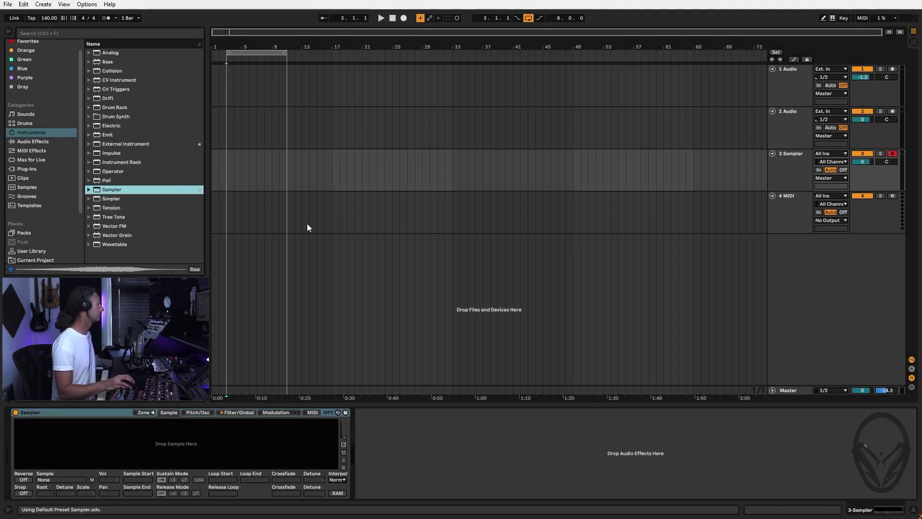
pyautogui.scroll(-2, 30, 255)
pyautogui.click(38, 258)
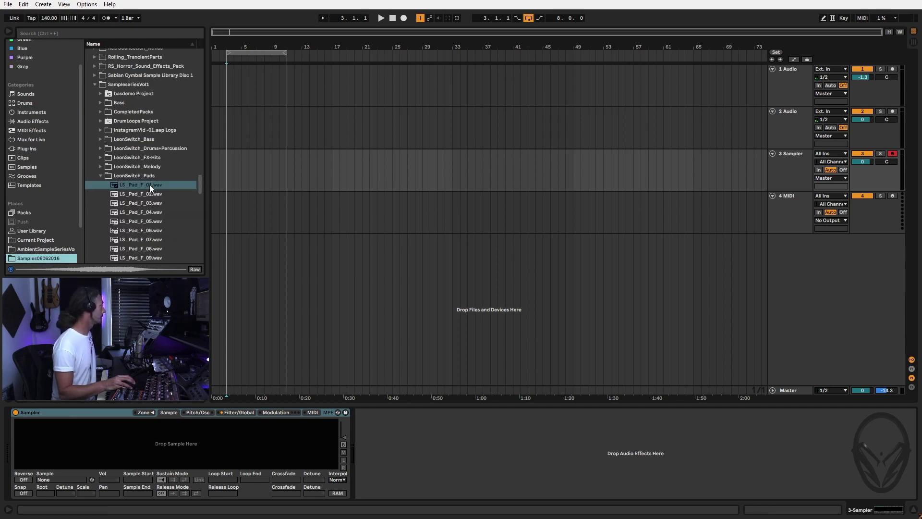
pyautogui.moveTo(146, 185); pyautogui.dragTo(219, 431)
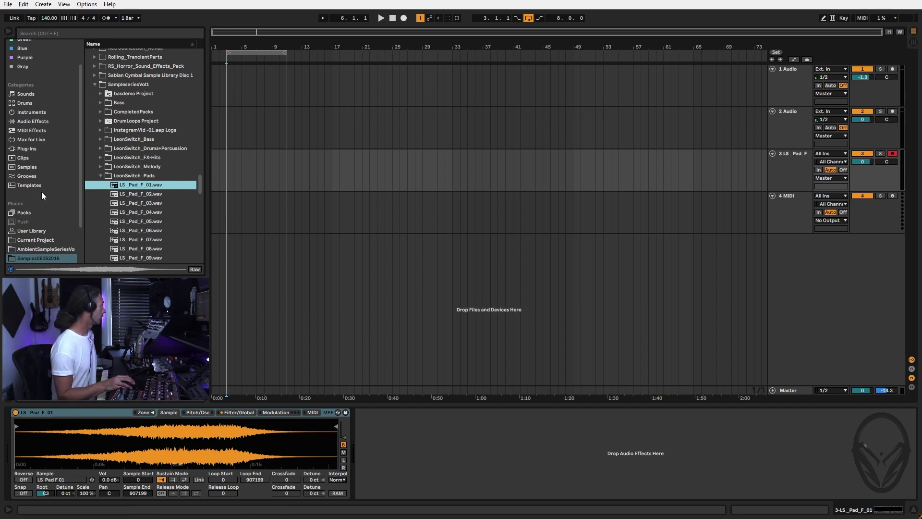
# Add the ValhallaSupermassive_x64 VST effect after the Sampler on the pad track.
pyautogui.click(24, 149)
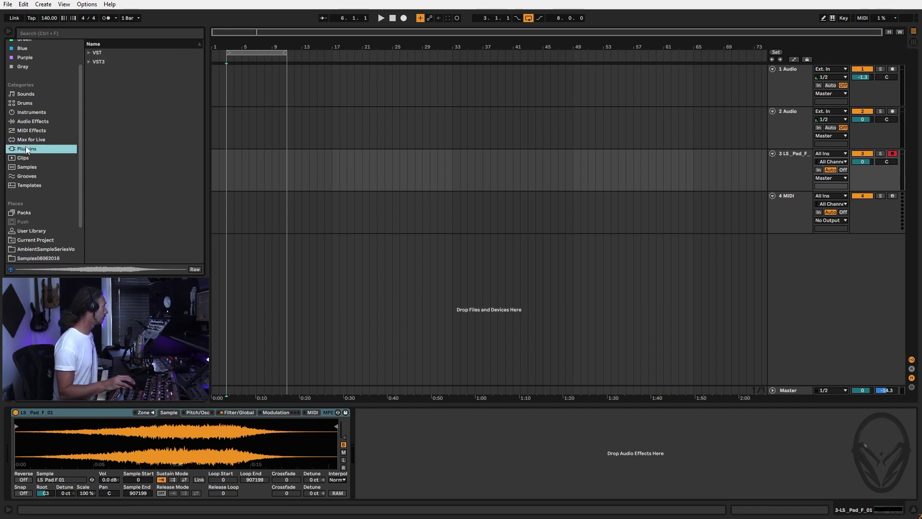
pyautogui.click(88, 53)
pyautogui.scroll(-4, 118, 138)
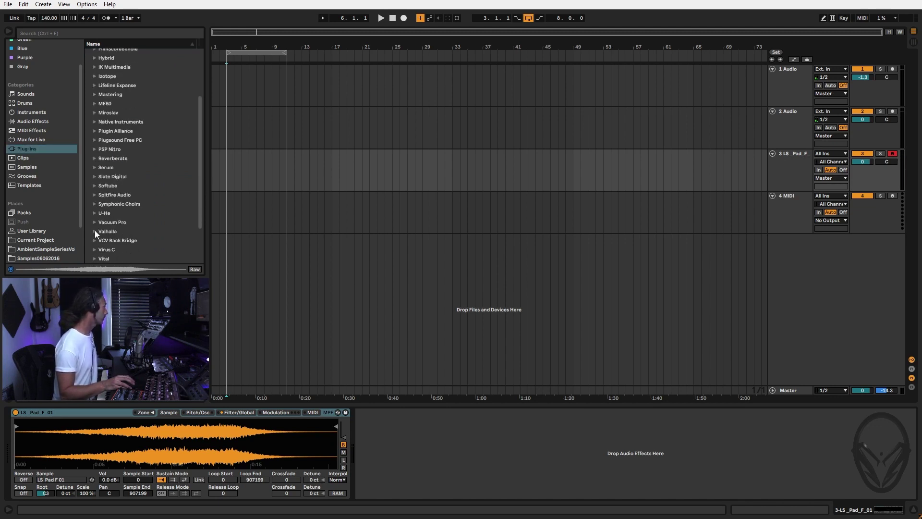
pyautogui.click(95, 232)
pyautogui.moveTo(131, 240); pyautogui.dragTo(427, 442)
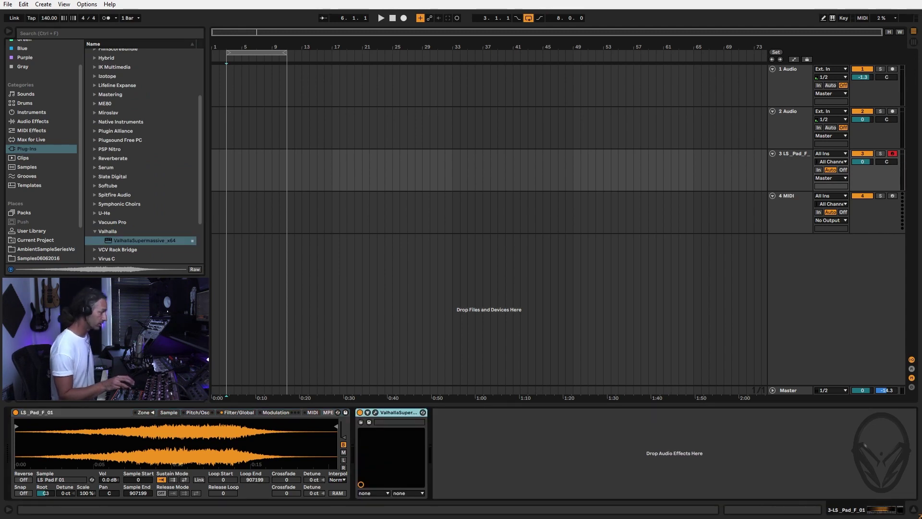
# Load the Default user preset in ValhallaSupermassive and set the EQ low cut to 150 Hz.
pyautogui.click(376, 413)
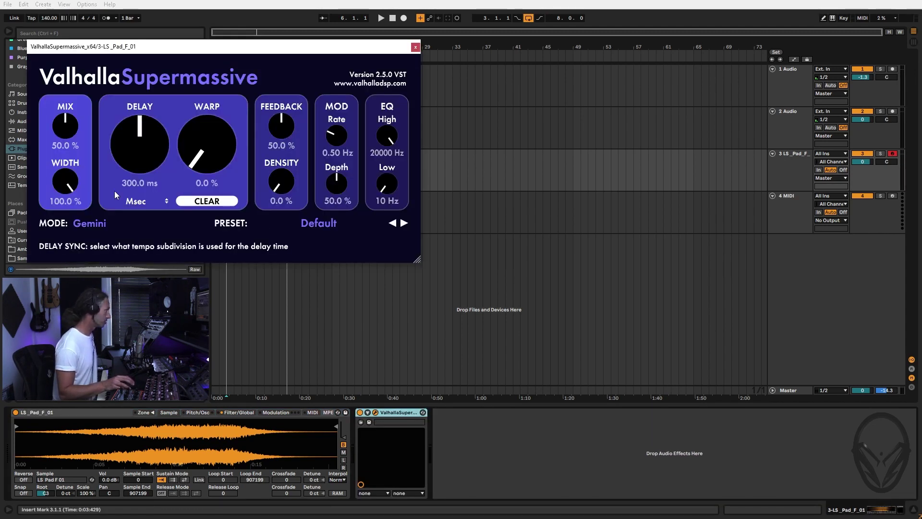
pyautogui.click(310, 223)
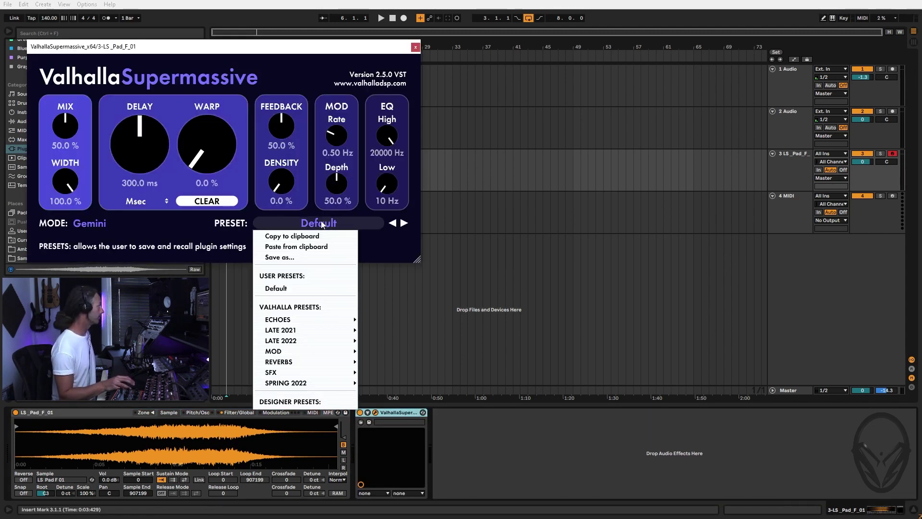
pyautogui.click(304, 287)
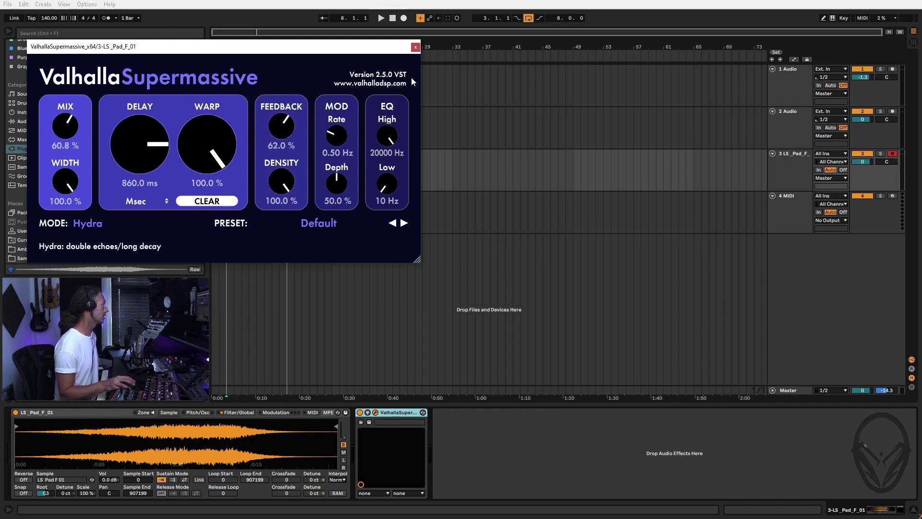
pyautogui.moveTo(382, 188); pyautogui.dragTo(383, 184)
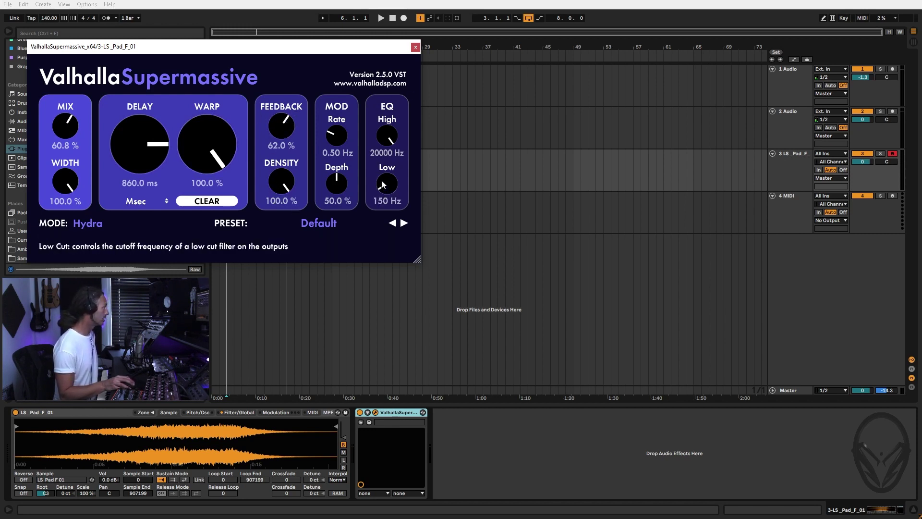
pyautogui.click(415, 47)
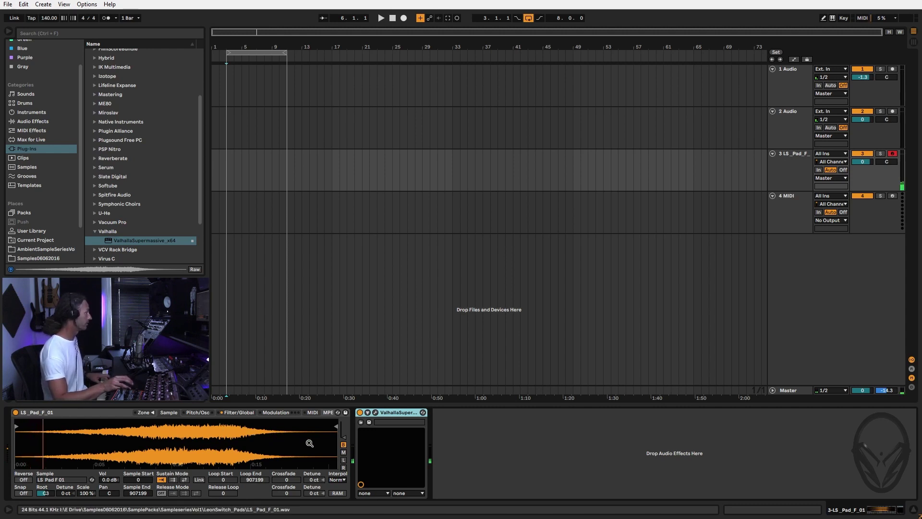
# Enable Snap in the Sampler, set interpolation to Best and move the sample start to about 399331.
pyautogui.click(28, 492)
pyautogui.click(336, 480)
pyautogui.click(344, 508)
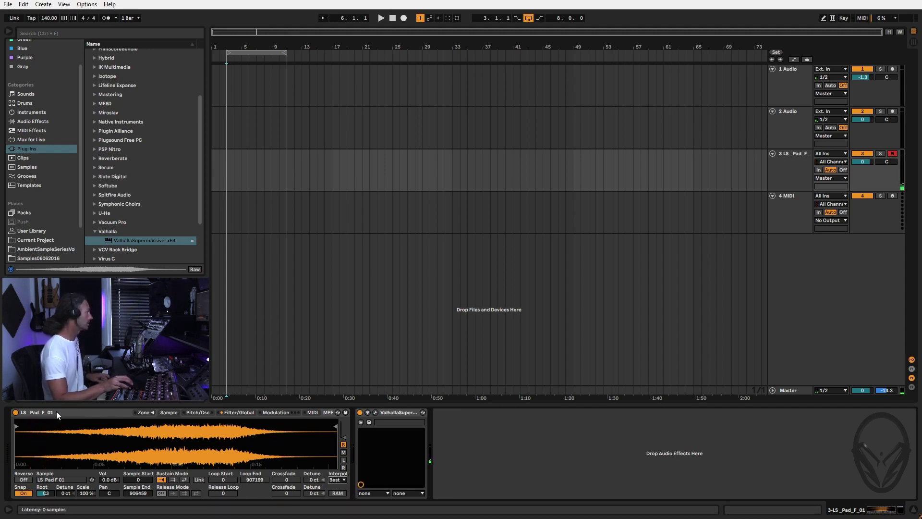
pyautogui.moveTo(20, 425); pyautogui.dragTo(162, 426)
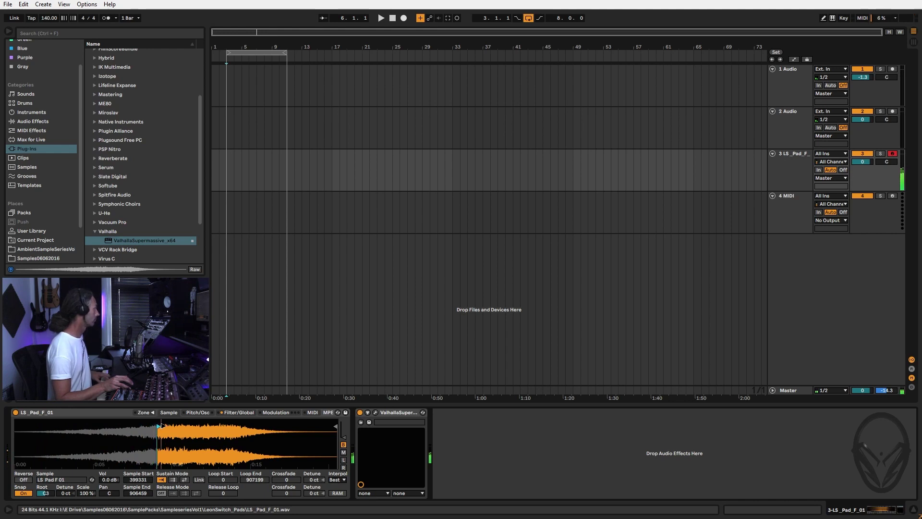
# Set the Sampler's volume envelope attack to 0.24 ms, turn off voice retriggering and return to the sample settings.
pyautogui.click(238, 413)
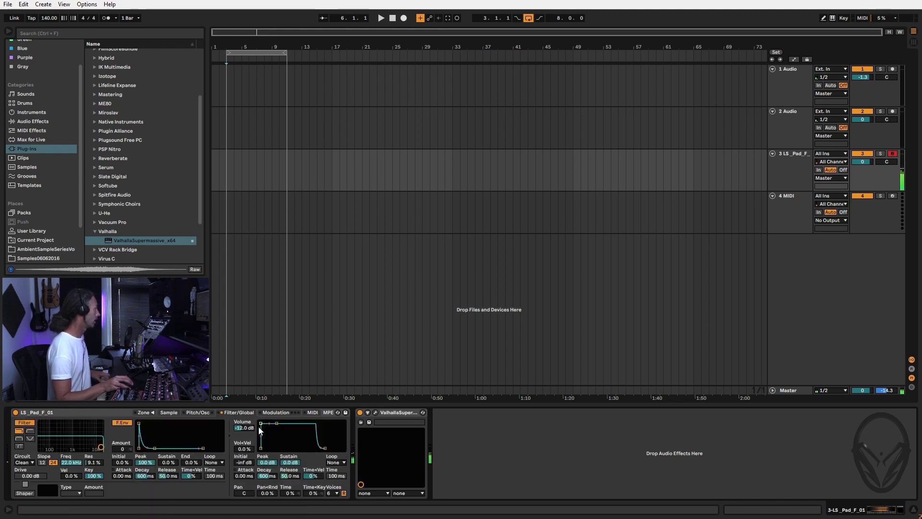
pyautogui.moveTo(246, 477); pyautogui.dragTo(246, 473)
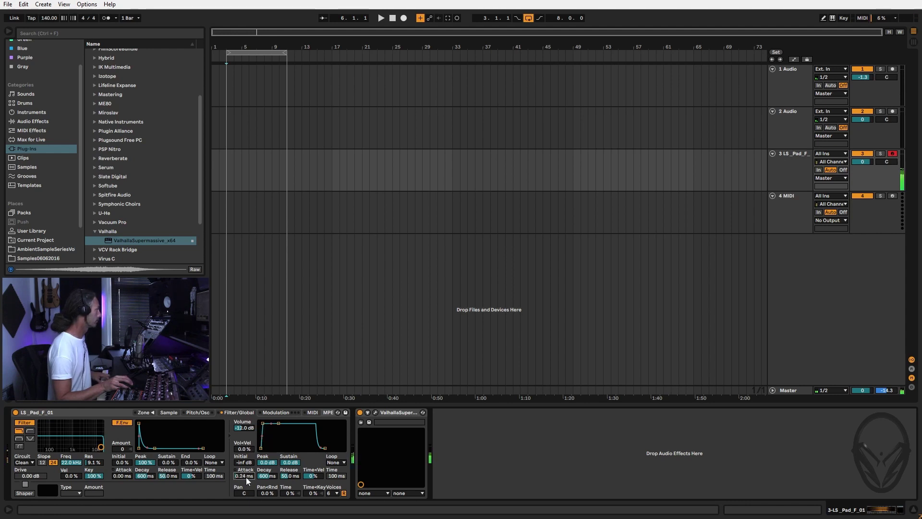
pyautogui.click(344, 494)
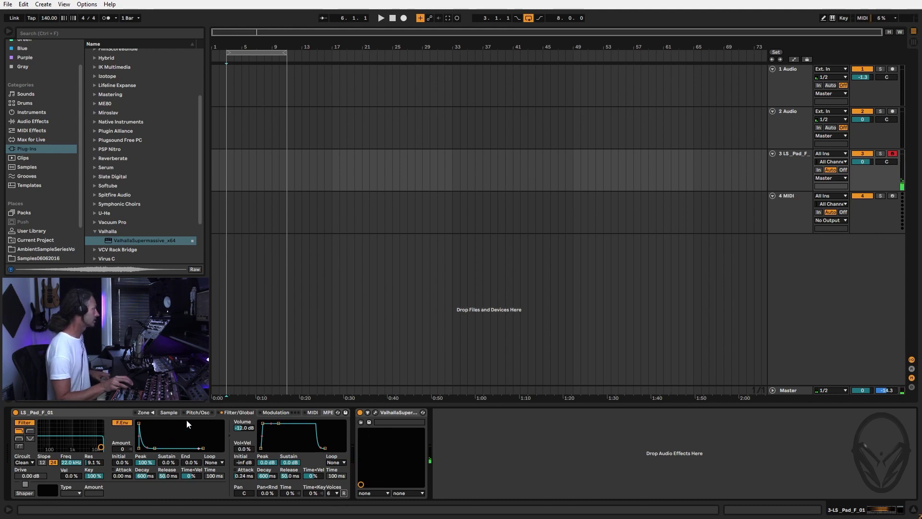
pyautogui.click(169, 414)
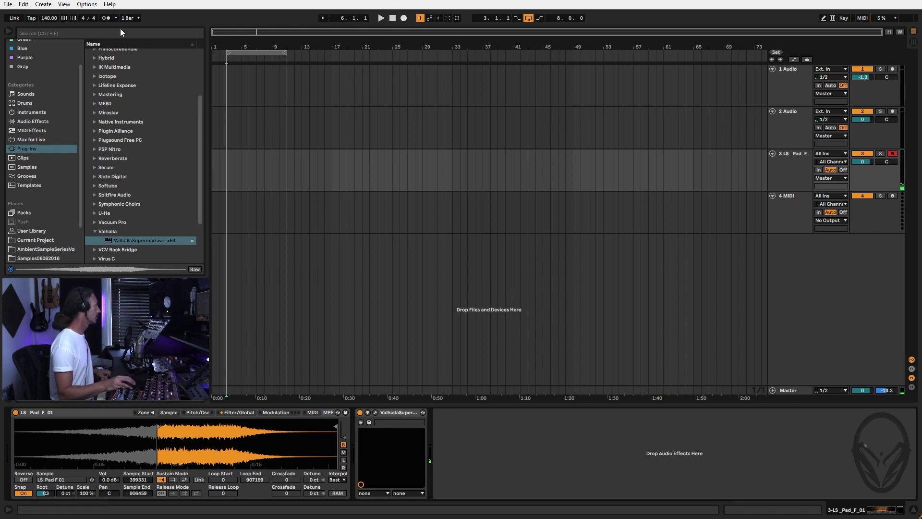
# Record an eight-bar MIDI clip from bar 3 on the pad track and open its notes for editing.
pyautogui.click(403, 19)
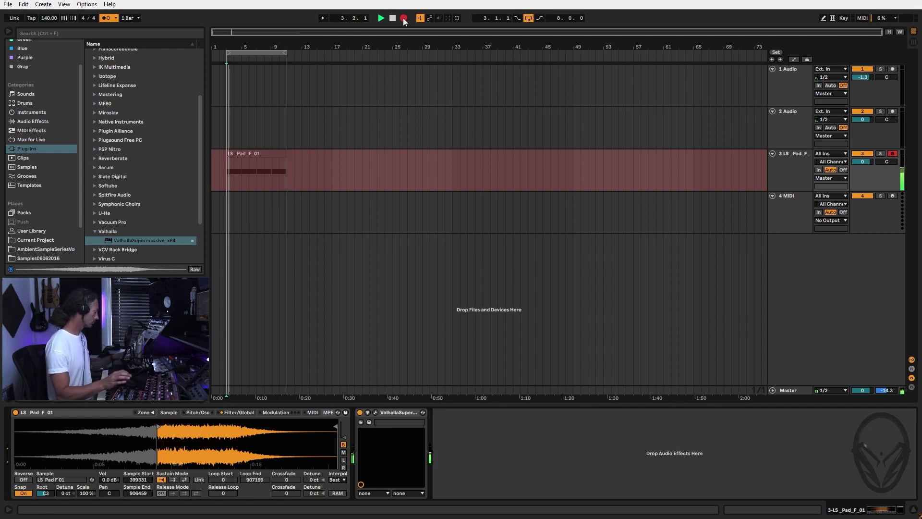
pyautogui.click(404, 19)
pyautogui.click(235, 189)
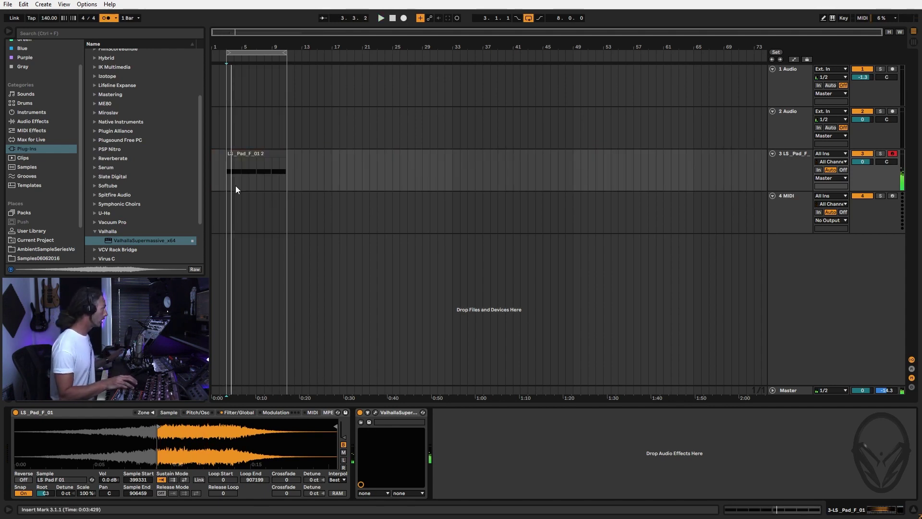
pyautogui.click(245, 155)
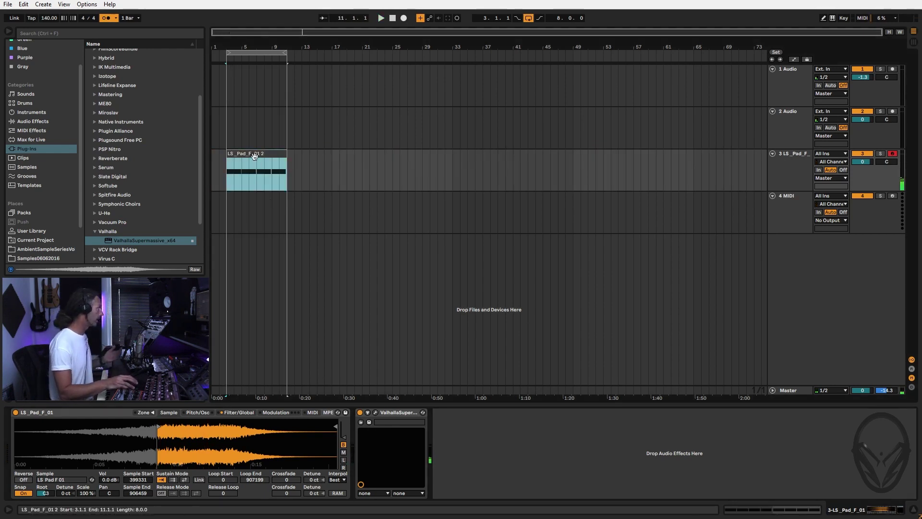
pyautogui.doubleClick(255, 156)
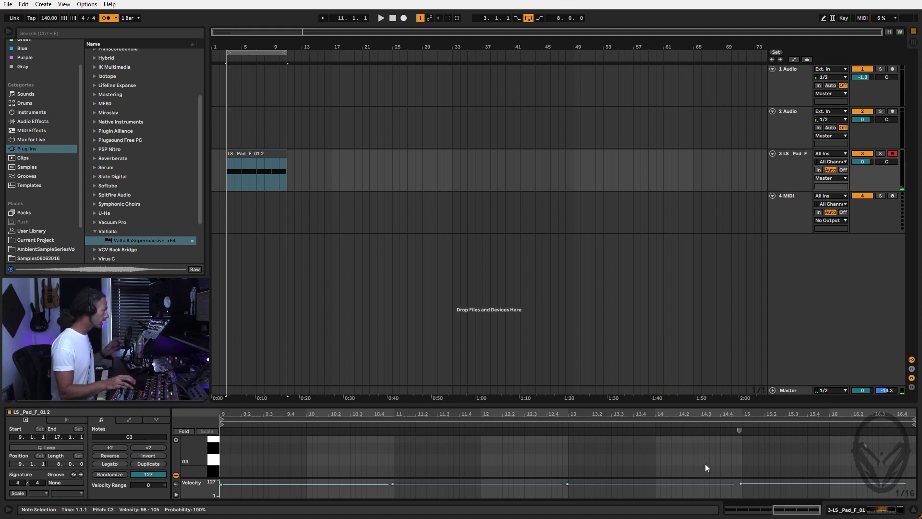
# Set the clip's note grid to 1/8 and quantize all the C3 notes.
pyautogui.scroll(-4, 573, 455)
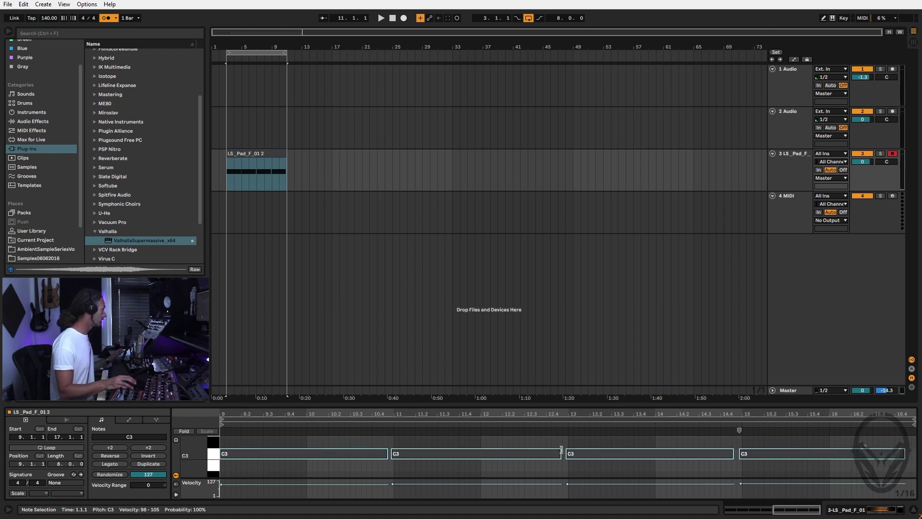
pyautogui.scroll(1, 559, 450)
pyautogui.rightClick(590, 443)
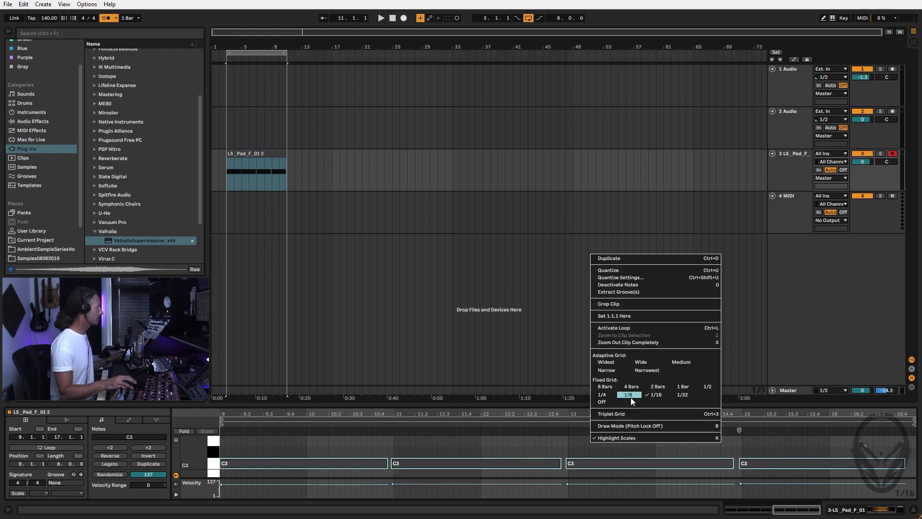
pyautogui.click(631, 397)
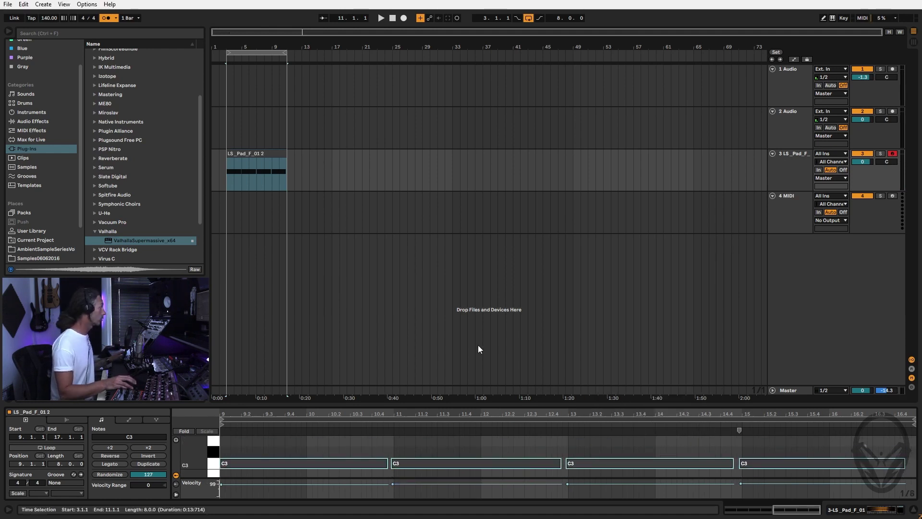
pyautogui.rightClick(658, 446)
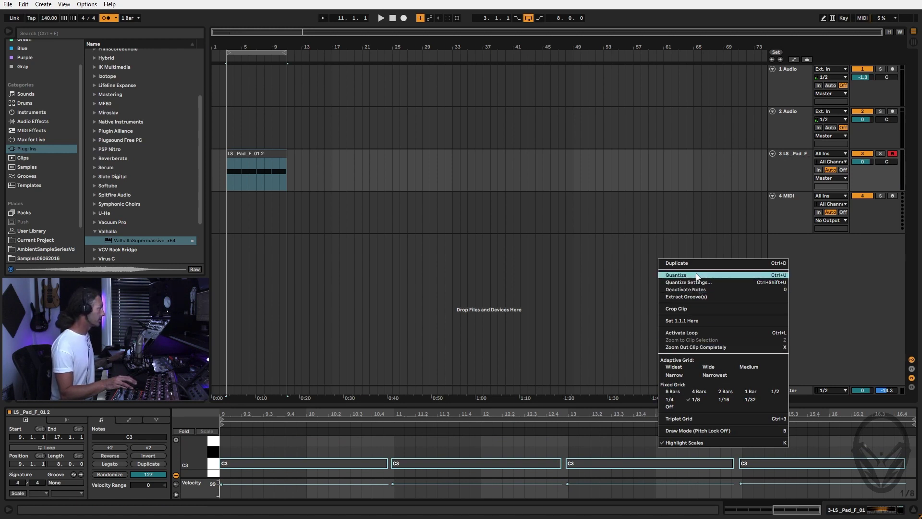
pyautogui.click(676, 275)
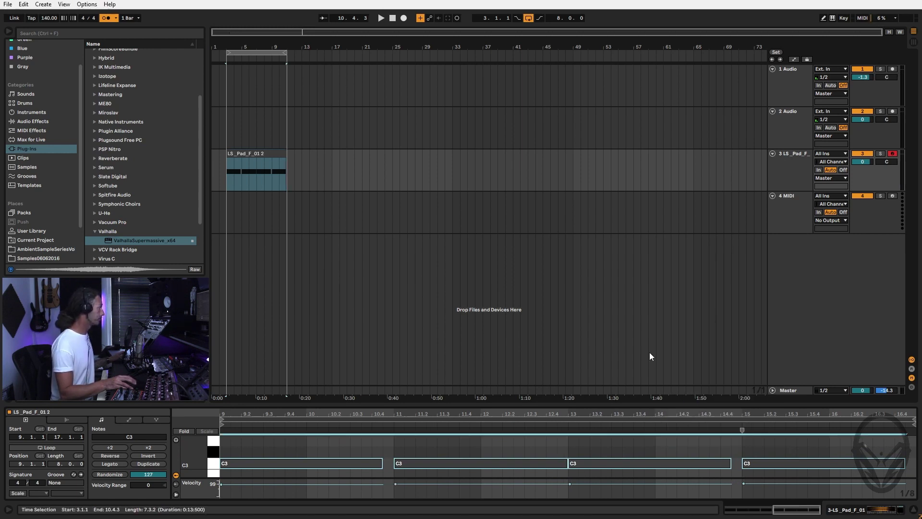
# Shorten the second C3 note so it ends at 12.4.3, and play back the clip.
pyautogui.click(502, 443)
pyautogui.moveTo(565, 464); pyautogui.dragTo(557, 462)
pyautogui.press('space')
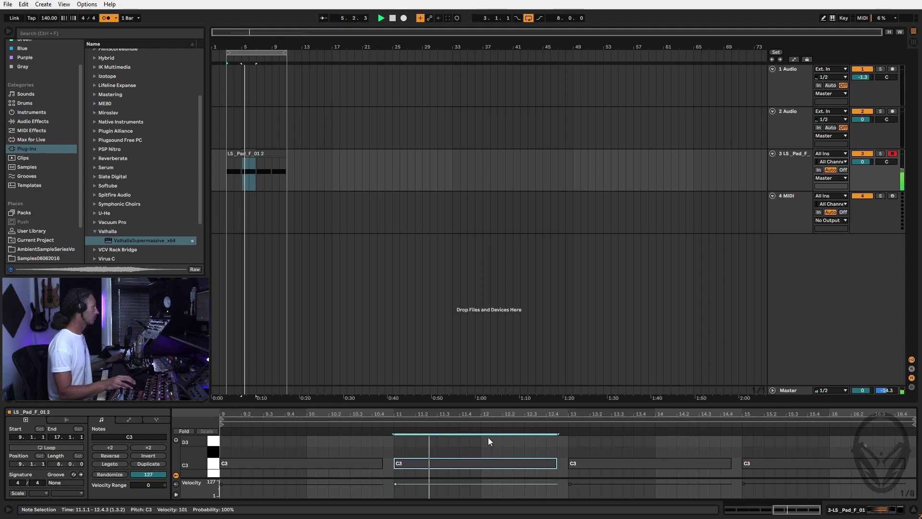
pyautogui.click(358, 437)
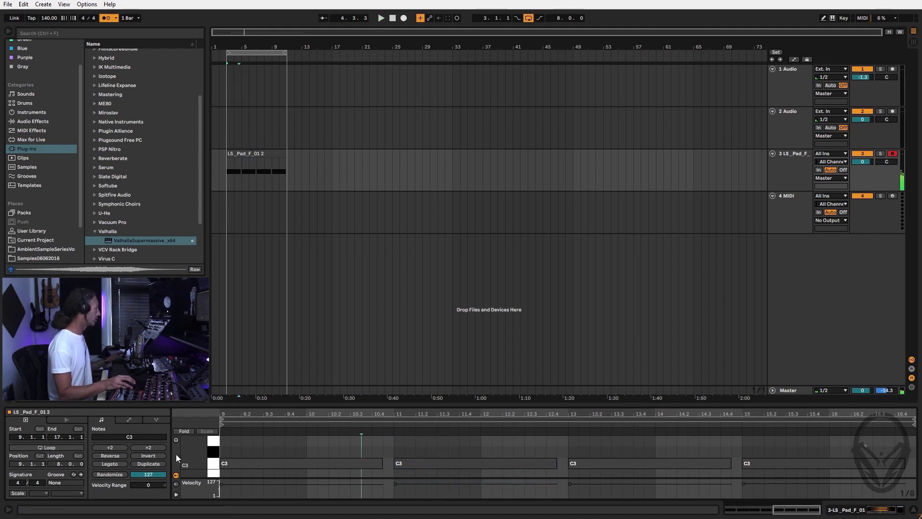
# Apply Legato to all notes in the pad clip and play it back.
pyautogui.hotkey('ctrl', 'a')
pyautogui.click(120, 465)
pyautogui.press('space')
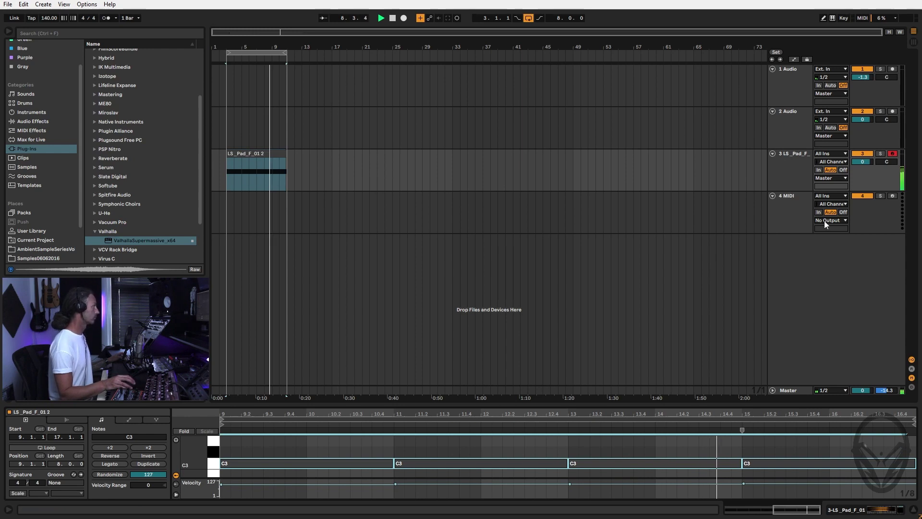
# Switch to Session View and lower the pad track's volume to -9.2 dB.
pyautogui.click(807, 224)
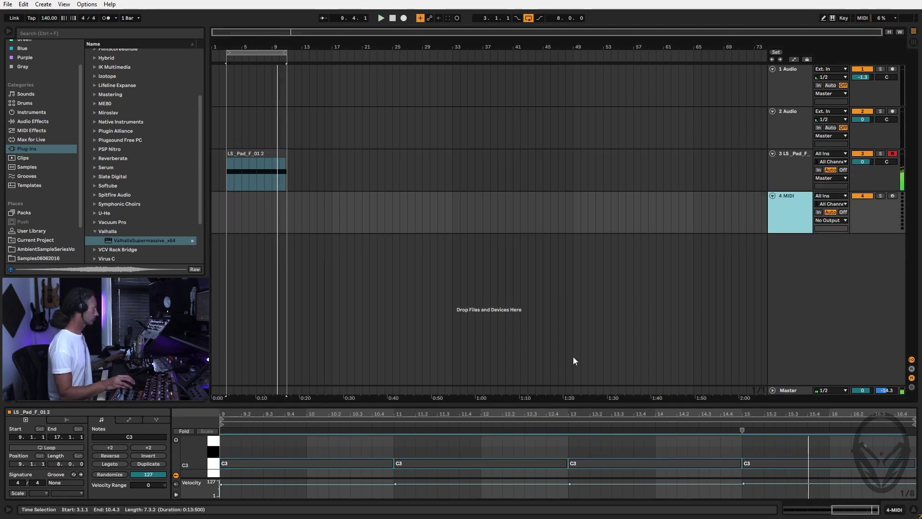
pyautogui.press('Tab')
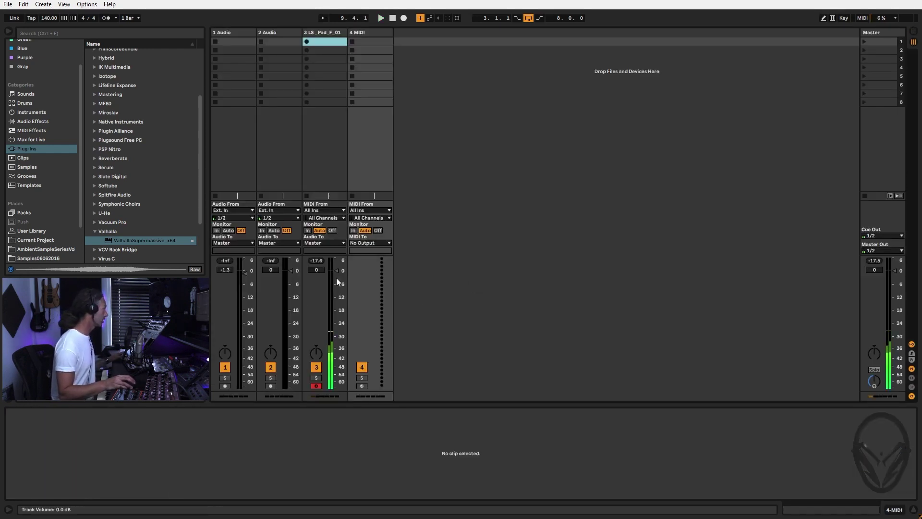
pyautogui.moveTo(338, 282); pyautogui.dragTo(338, 302)
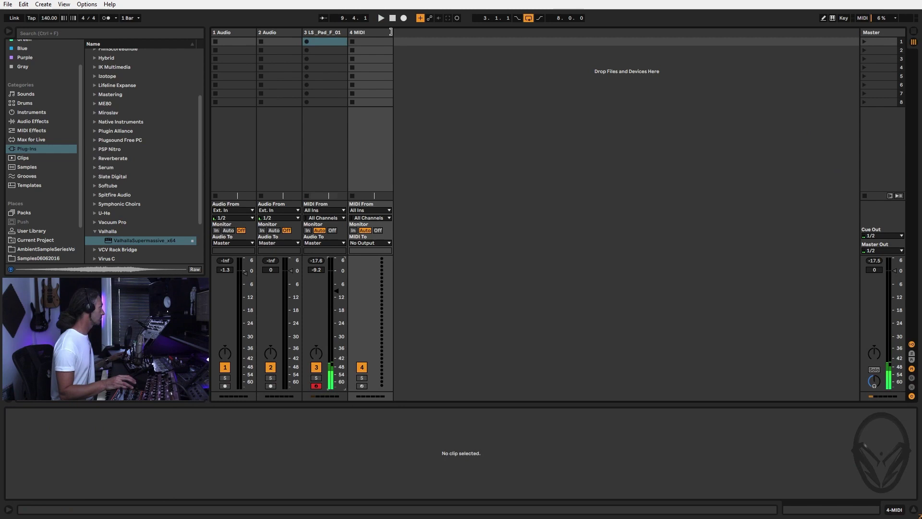
# Add a Sampler instrument to the 4 MIDI track.
pyautogui.click(28, 110)
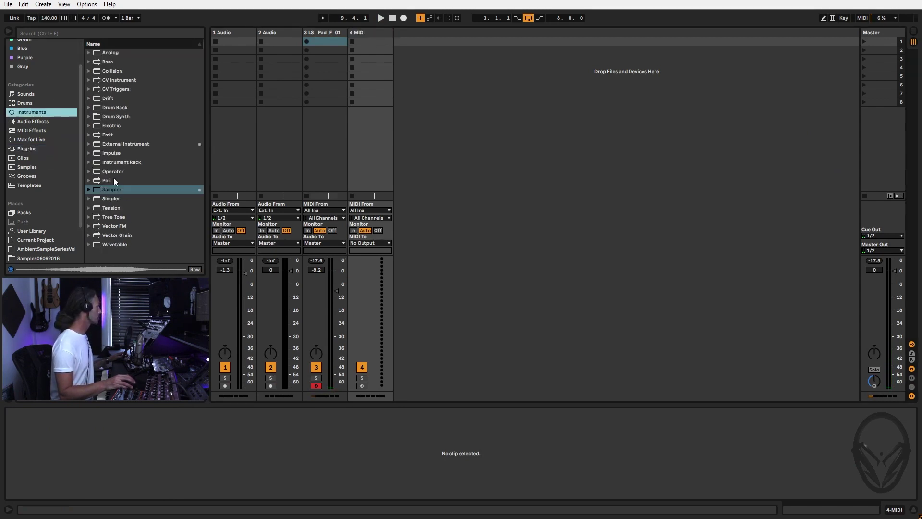
pyautogui.moveTo(112, 189); pyautogui.dragTo(379, 37)
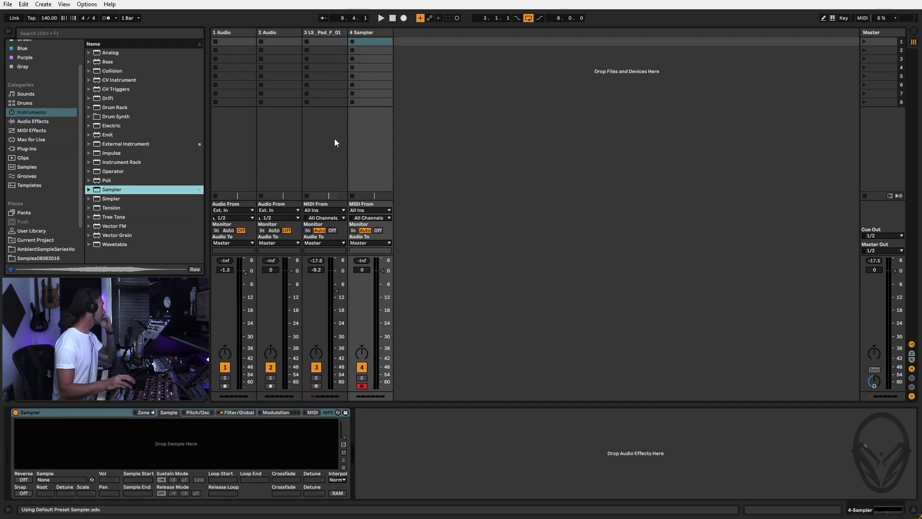
# Audition pads 02, 05, 06 and 07 from the LeonSwitch_Pads folder and load LS _Pad_F_07.wav into the empty Sampler.
pyautogui.scroll(-2, 62, 213)
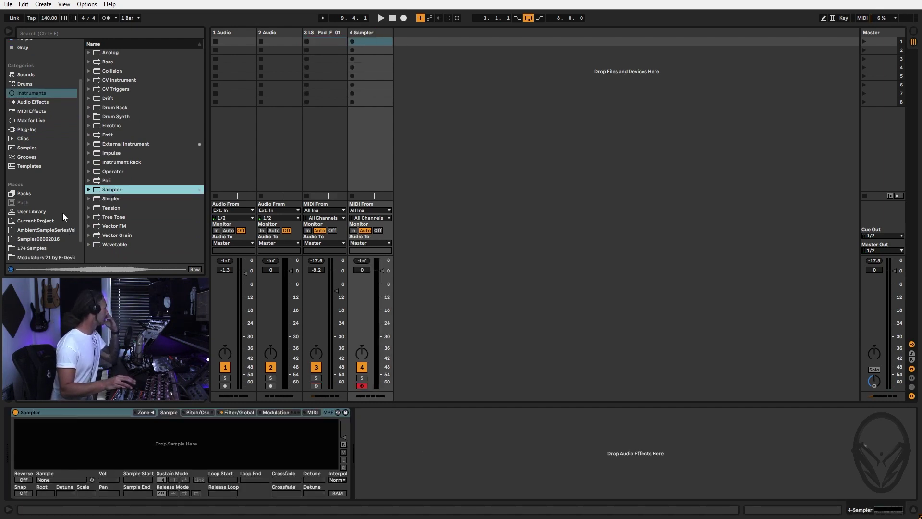
pyautogui.click(47, 240)
pyautogui.click(132, 194)
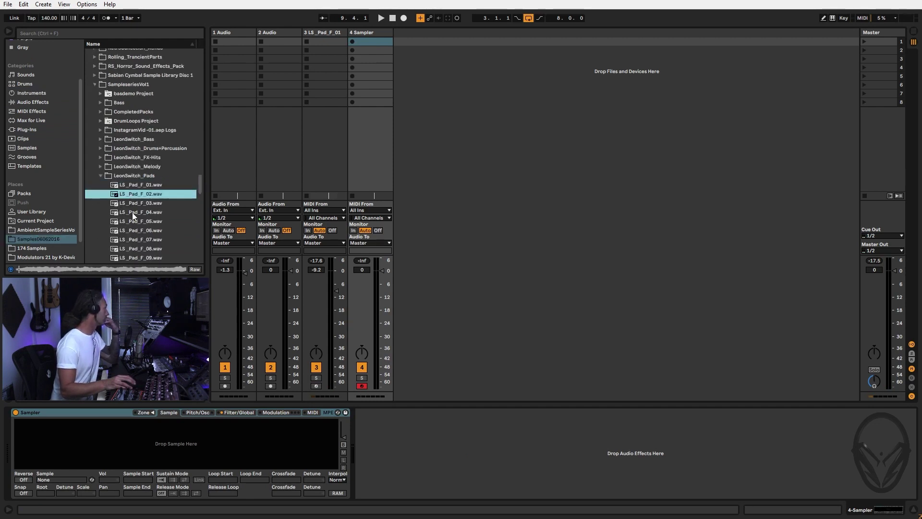
pyautogui.scroll(-2, 134, 206)
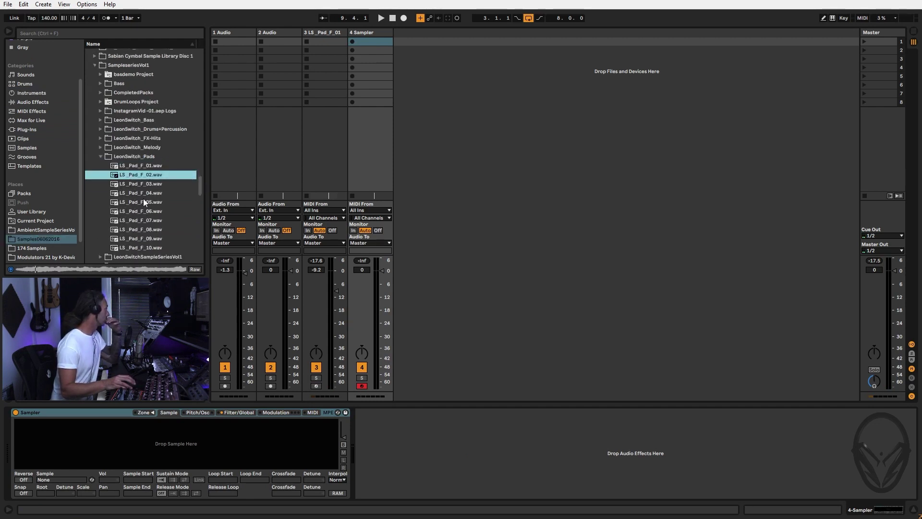
pyautogui.click(144, 202)
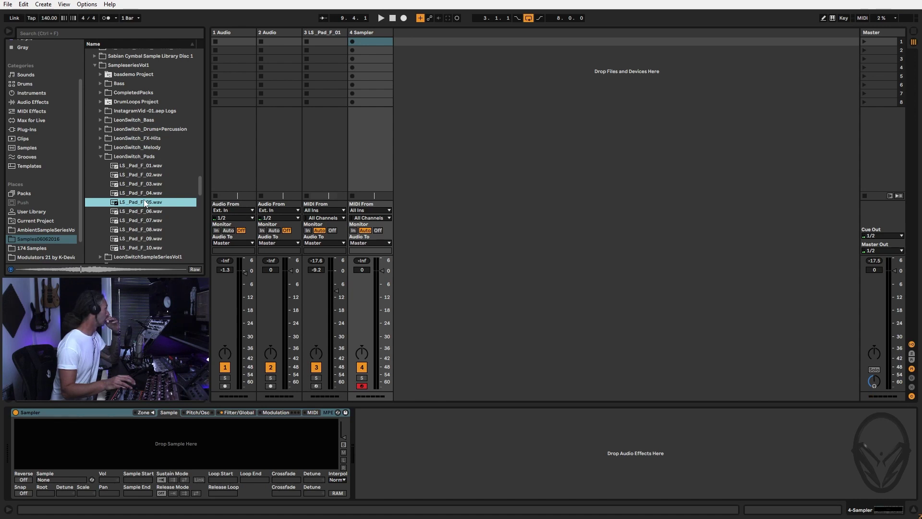
pyautogui.click(875, 382)
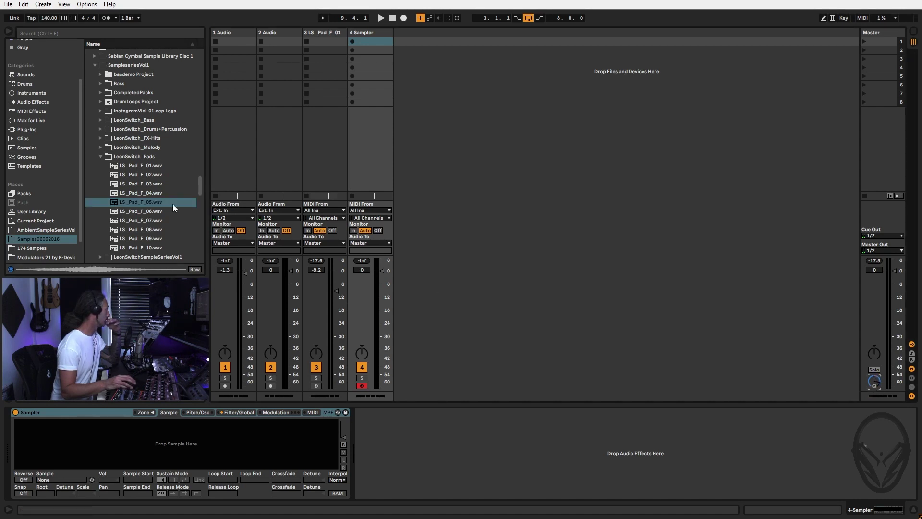
pyautogui.click(140, 214)
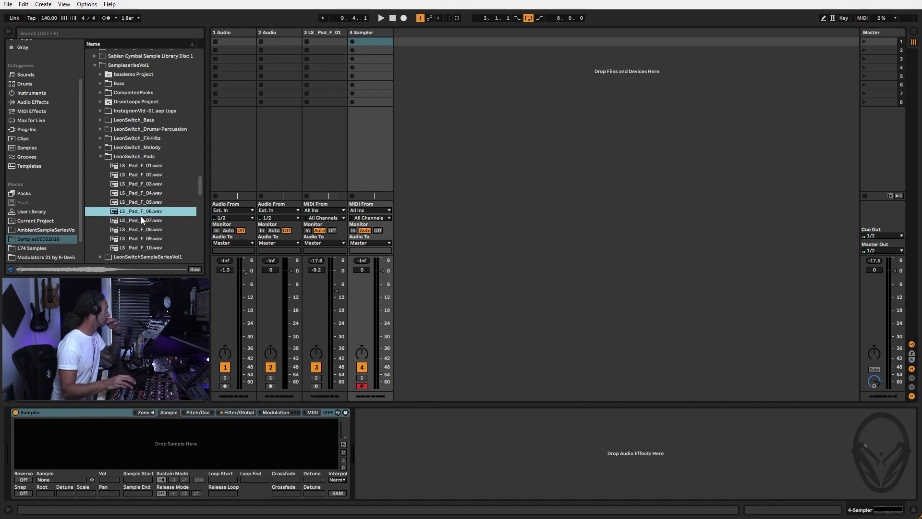
pyautogui.click(149, 223)
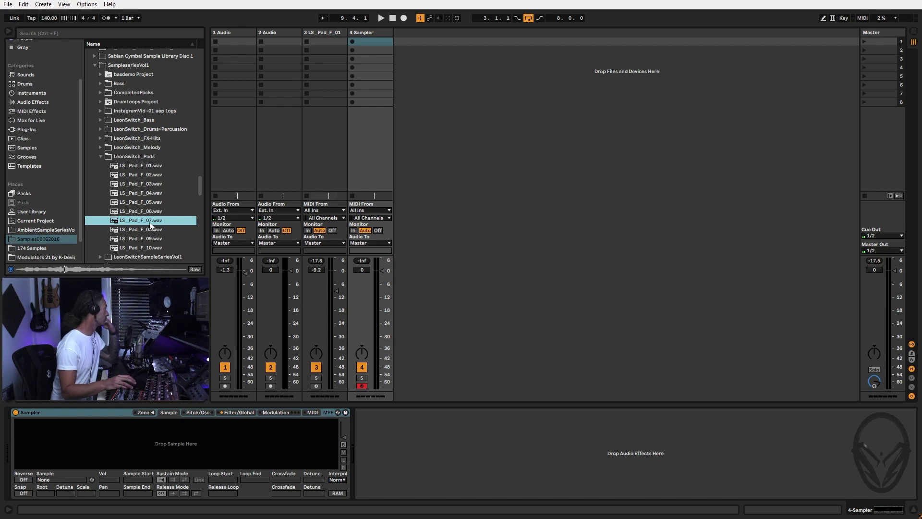
pyautogui.moveTo(152, 222); pyautogui.dragTo(237, 438)
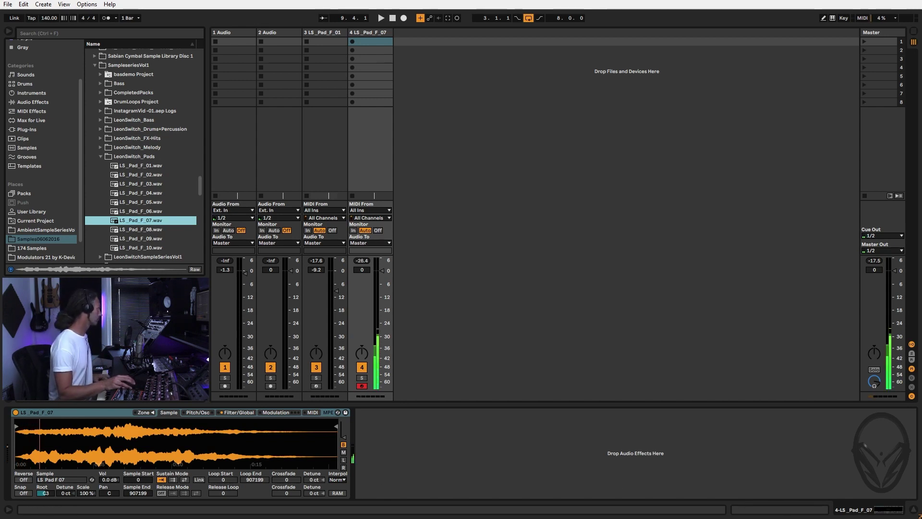
# Copy the Valhalla reverb from track 3 to the LS _Pad_F_07 track, and lower track 3's volume to -12.0 dB during playback.
pyautogui.press('Left')
pyautogui.moveTo(408, 412); pyautogui.dragTo(378, 32)
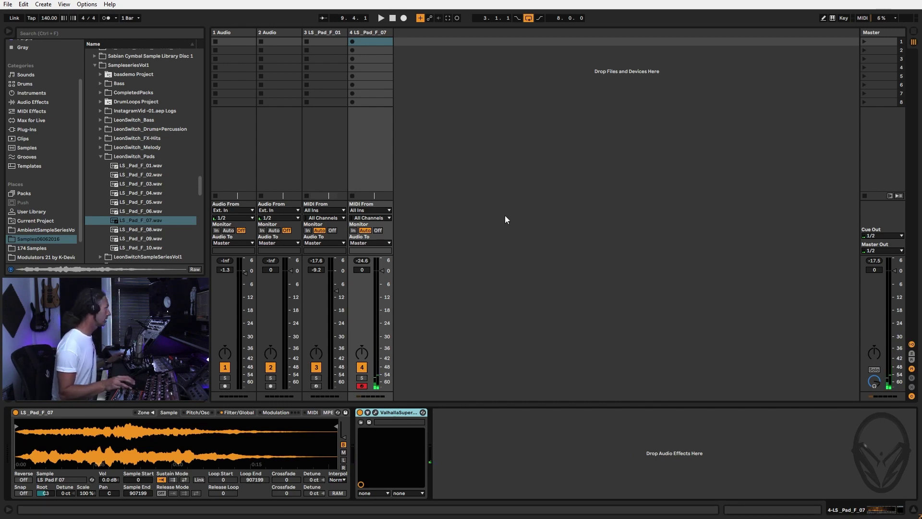
pyautogui.press('space')
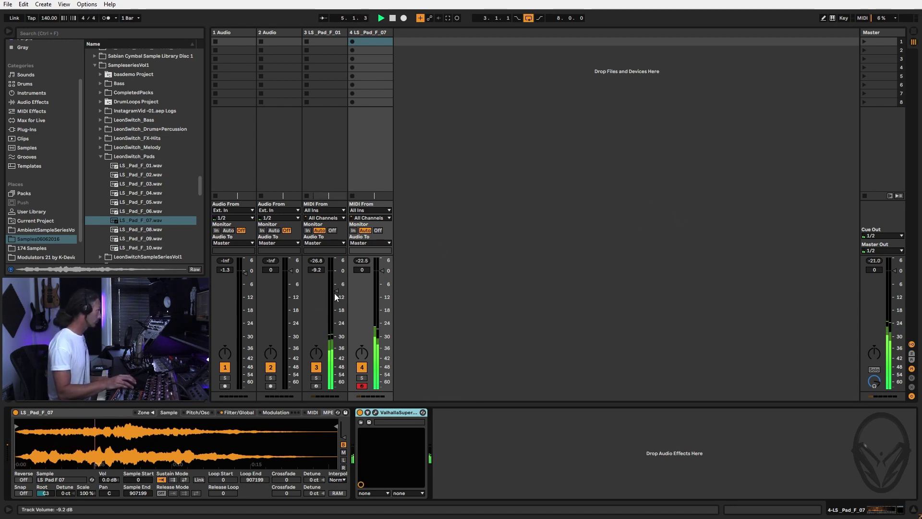
pyautogui.moveTo(336, 291); pyautogui.dragTo(336, 300)
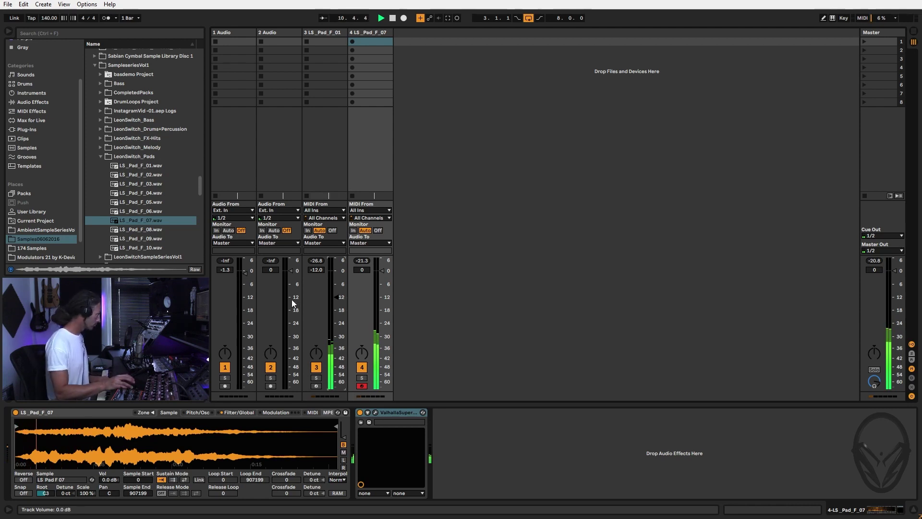
# Set the LS _Pad_F_07 Sampler's interpolation to Best and turn on Snap.
pyautogui.click(338, 479)
pyautogui.click(339, 510)
pyautogui.click(24, 493)
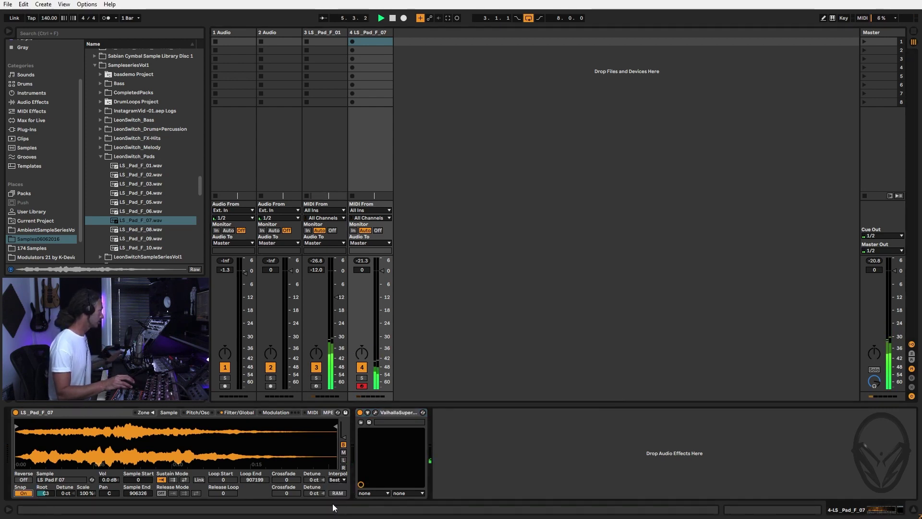
# Move the LS _Pad_F_07 sample's start point forward to about 359886.
pyautogui.click(241, 412)
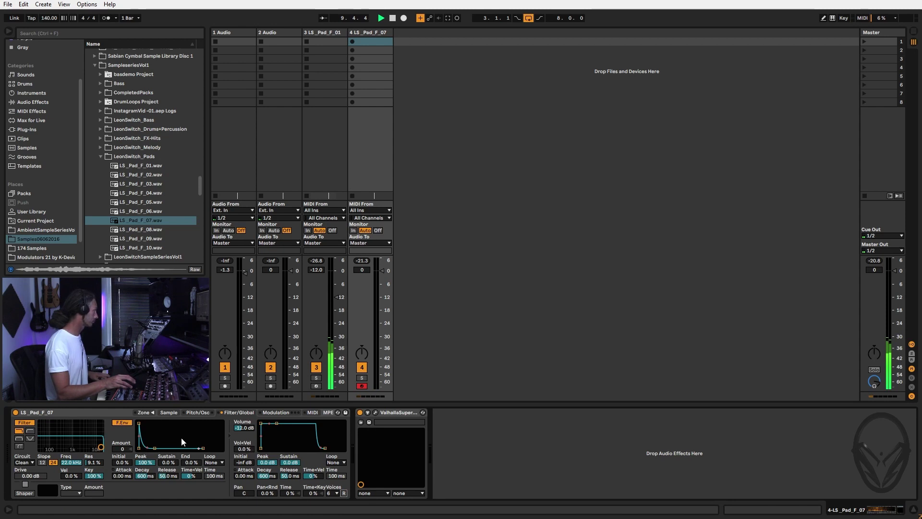
pyautogui.click(166, 413)
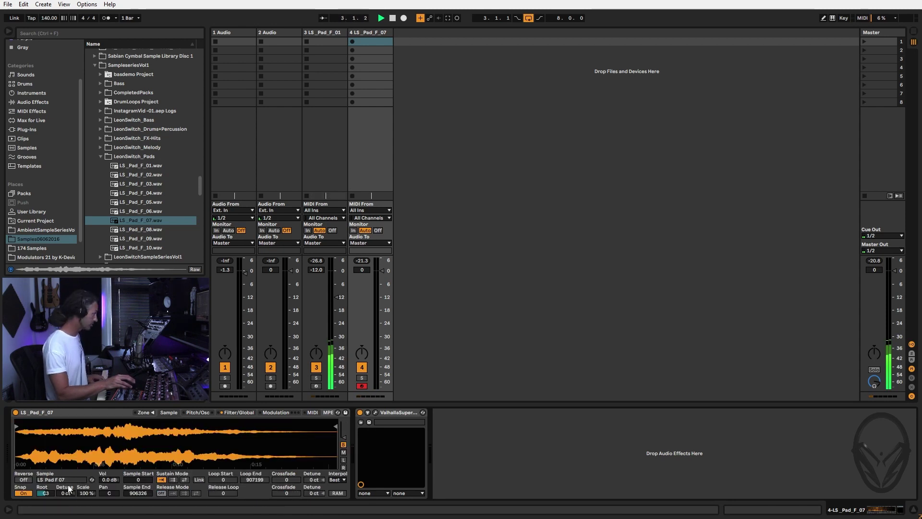
pyautogui.moveTo(14, 429); pyautogui.dragTo(33, 428)
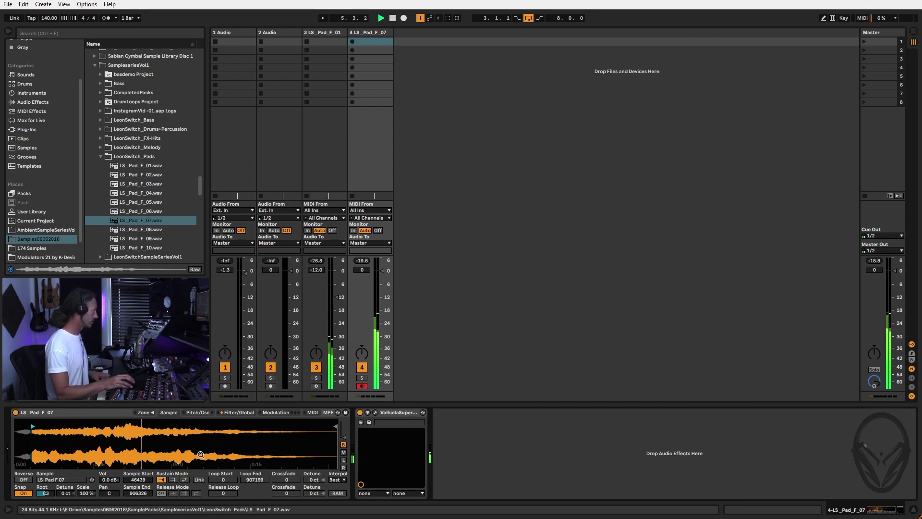
pyautogui.moveTo(32, 424); pyautogui.dragTo(146, 431)
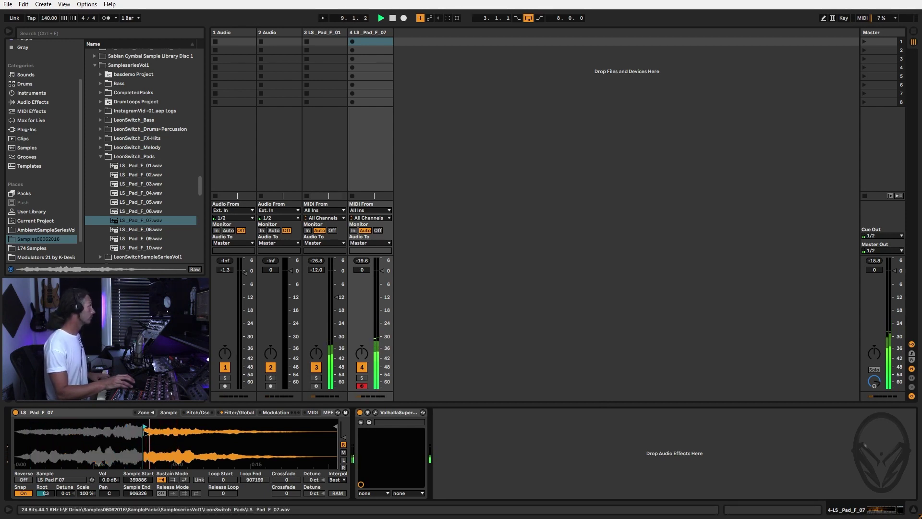
# Turn on the metronome and lower the preview volume to -13.4 dB.
pyautogui.click(106, 19)
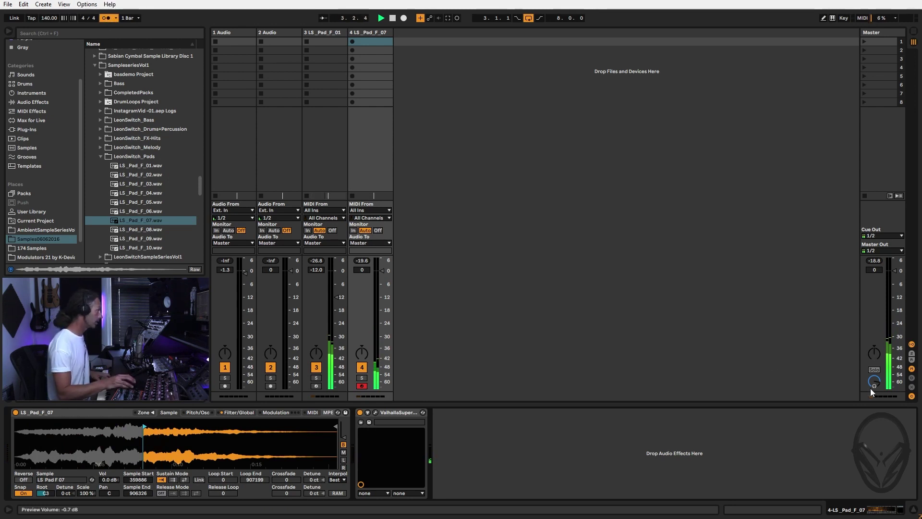
pyautogui.moveTo(873, 385); pyautogui.dragTo(873, 381)
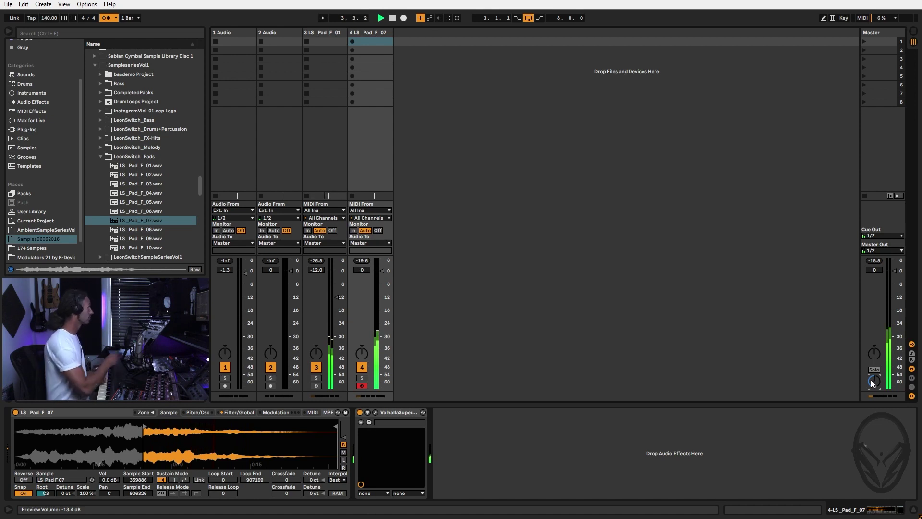
# In Arrangement View, record a two-note C3 part across the loop on the LS _Pad_F_07 track, discarding the first take.
pyautogui.press('F9')
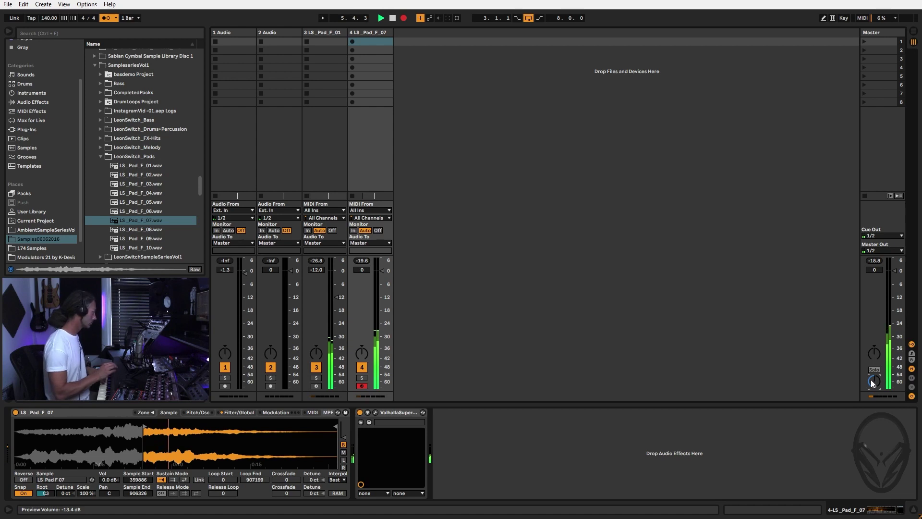
pyautogui.press('Tab')
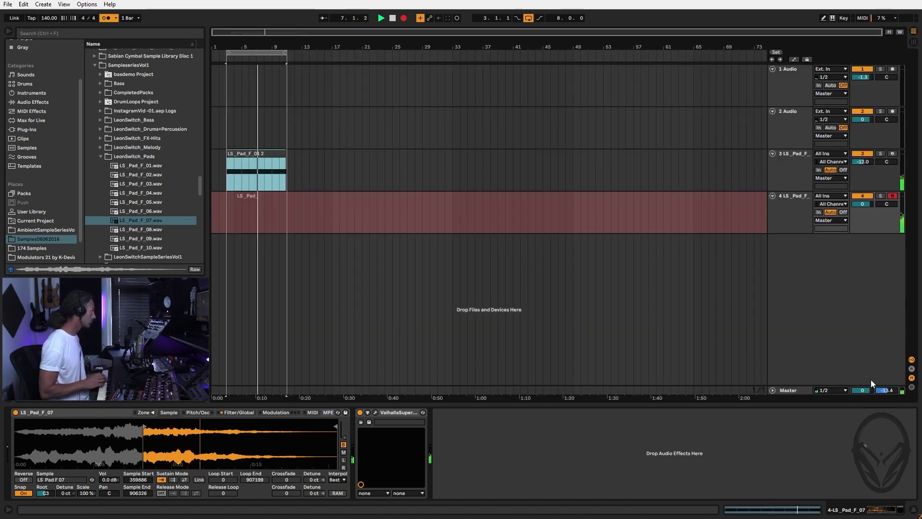
pyautogui.press('F9')
pyautogui.hotkey('ctrl', 'z')
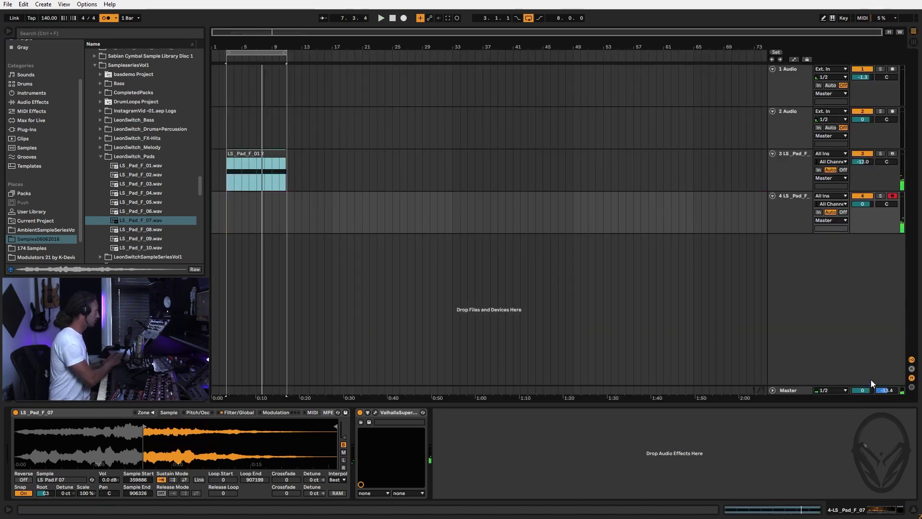
pyautogui.press('F9')
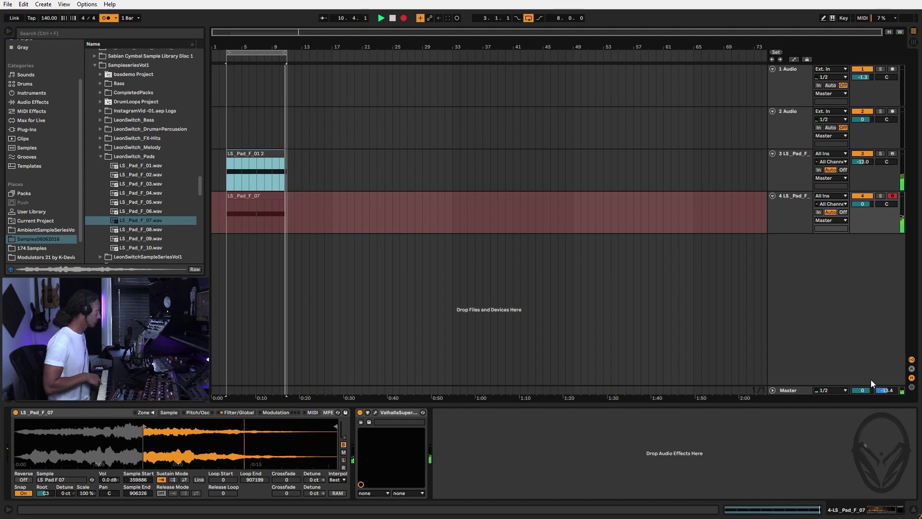
pyautogui.press('F9')
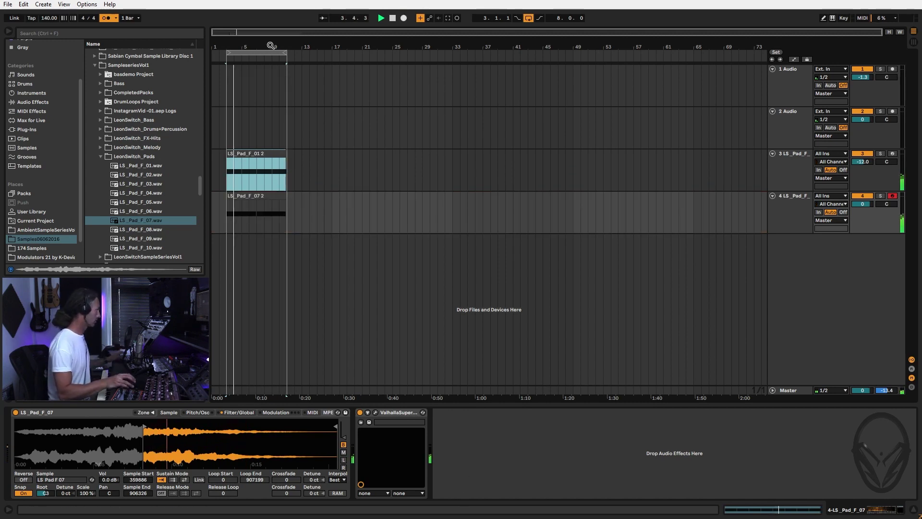
# Open the recorded LS _Pad_F_07 clip, set its fixed grid to 1/8 and quantize the C3 notes.
pyautogui.click(243, 195)
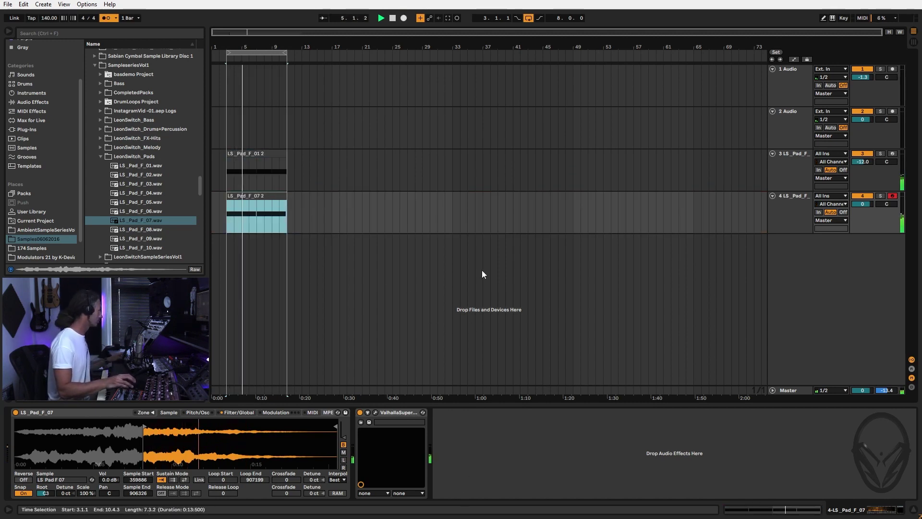
pyautogui.doubleClick(241, 194)
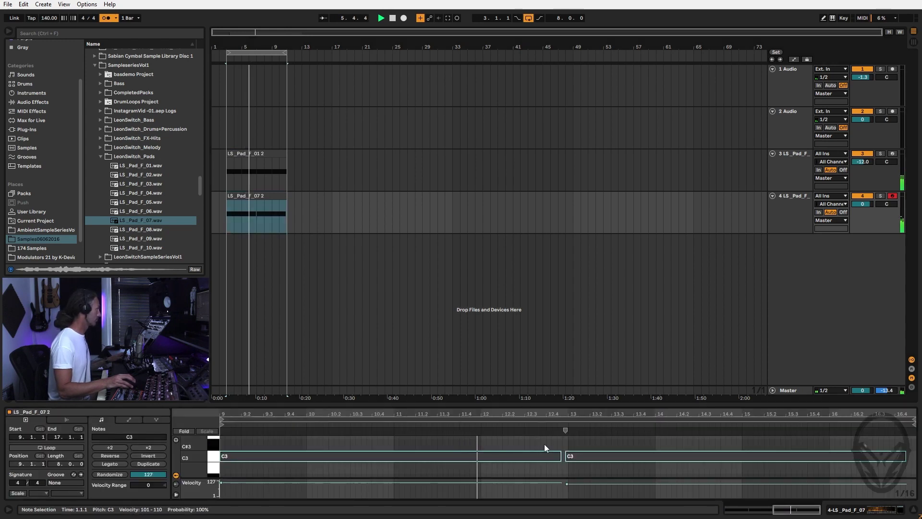
pyautogui.rightClick(584, 440)
pyautogui.click(624, 392)
pyautogui.rightClick(606, 435)
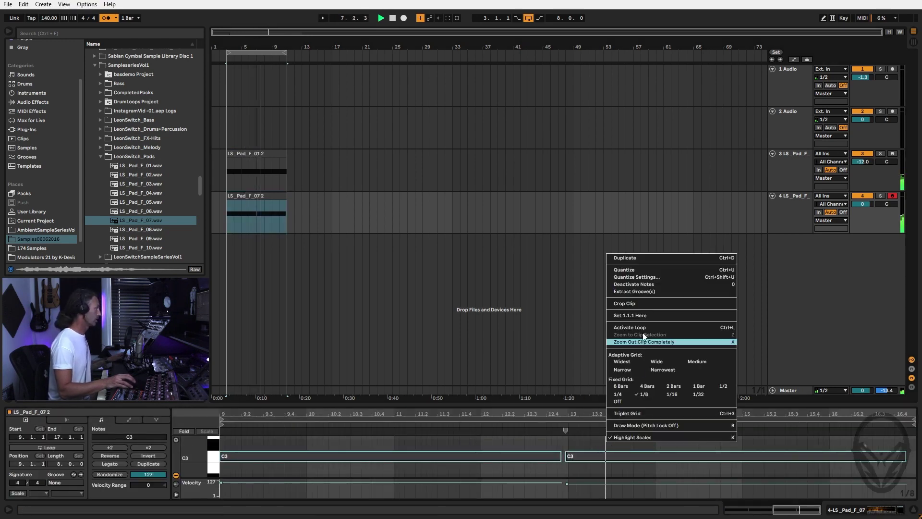
pyautogui.click(643, 270)
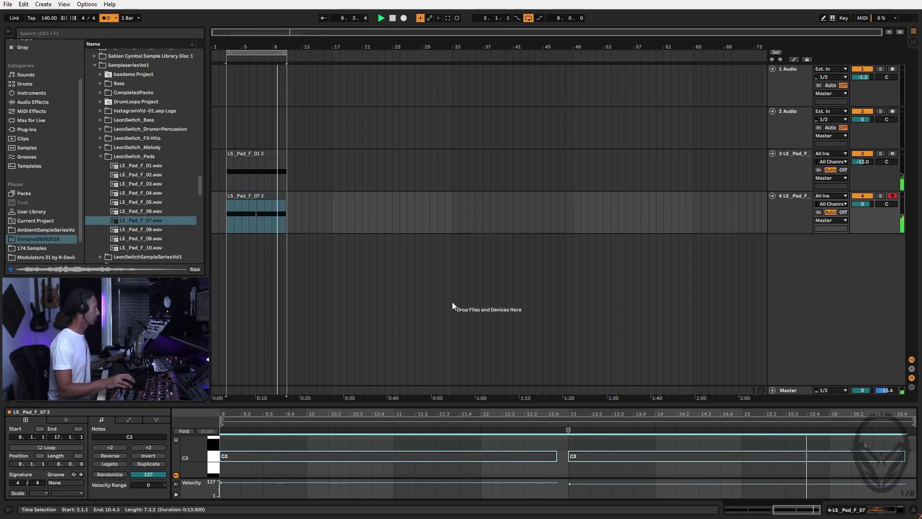
# Add a Sampler instrument on a new track below the two pad tracks.
pyautogui.click(483, 293)
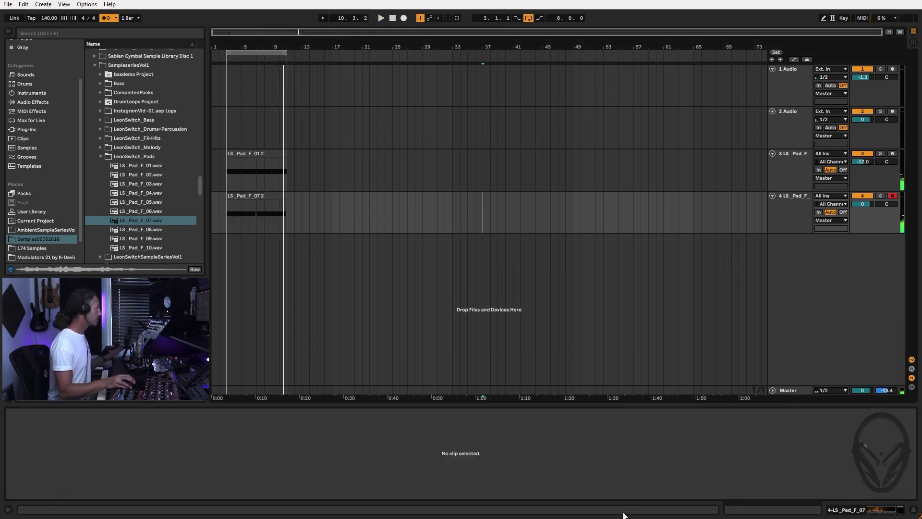
pyautogui.click(24, 93)
pyautogui.moveTo(103, 189); pyautogui.dragTo(260, 269)
# Audition the LS_FX-Hits samples 01 to 04 from the LeonSwitch_FX-Hits folder in the Samples06062016 place.
pyautogui.scroll(-2, 22, 179)
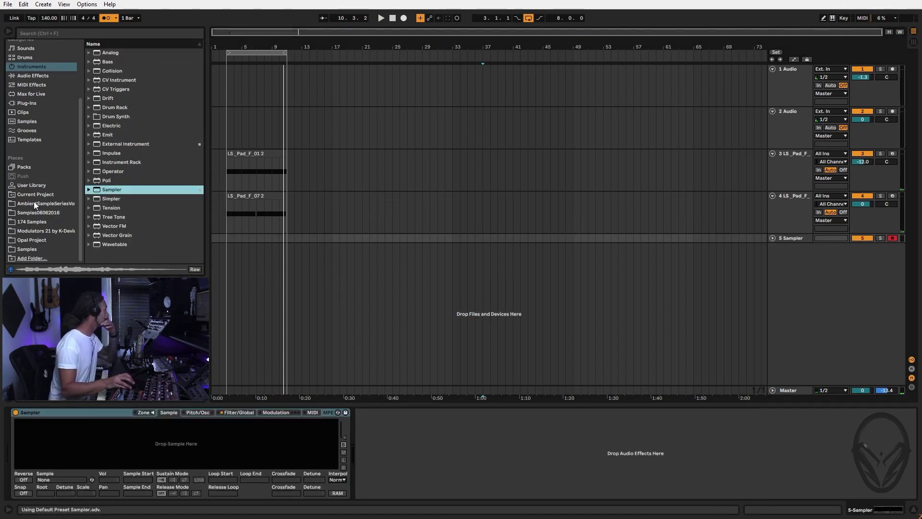
pyautogui.click(30, 211)
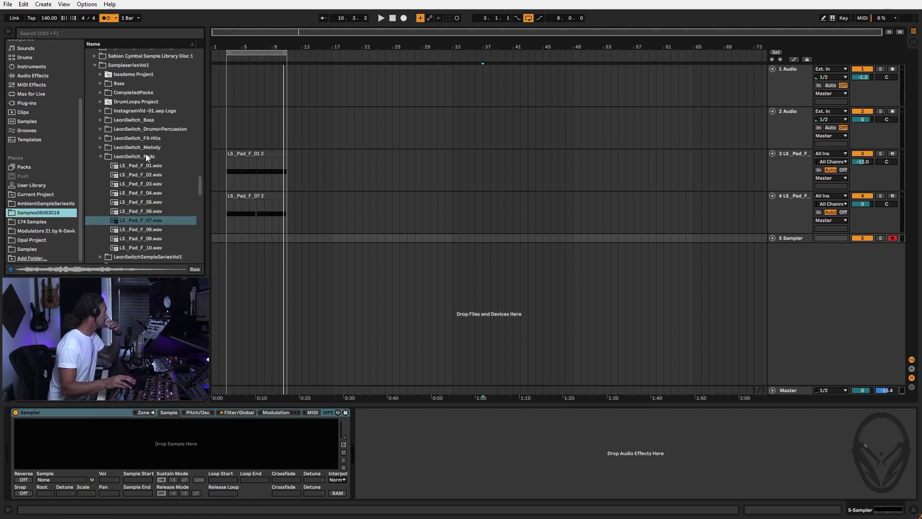
pyautogui.scroll(-5, 143, 172)
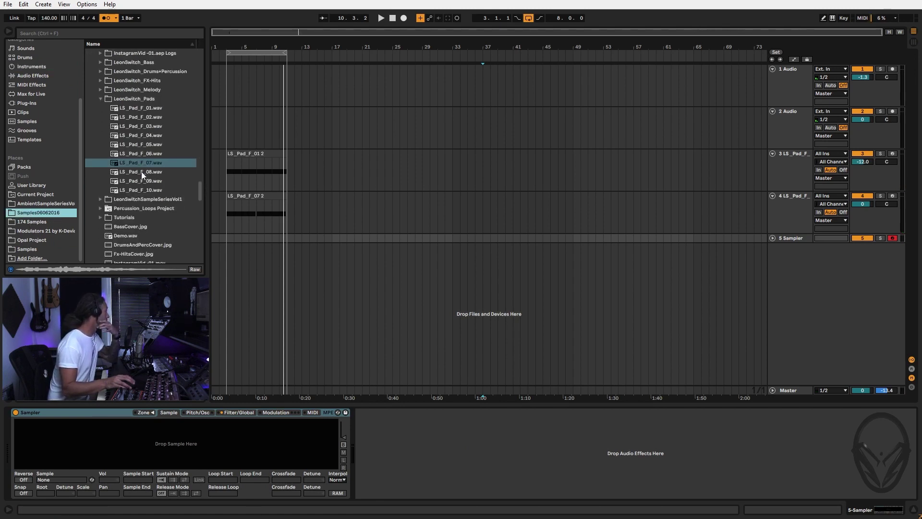
pyautogui.scroll(2, 151, 178)
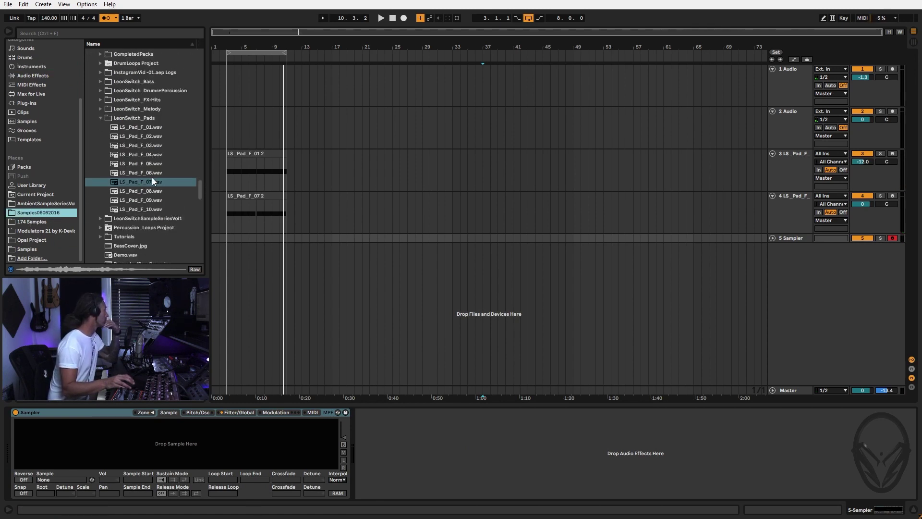
pyautogui.click(100, 100)
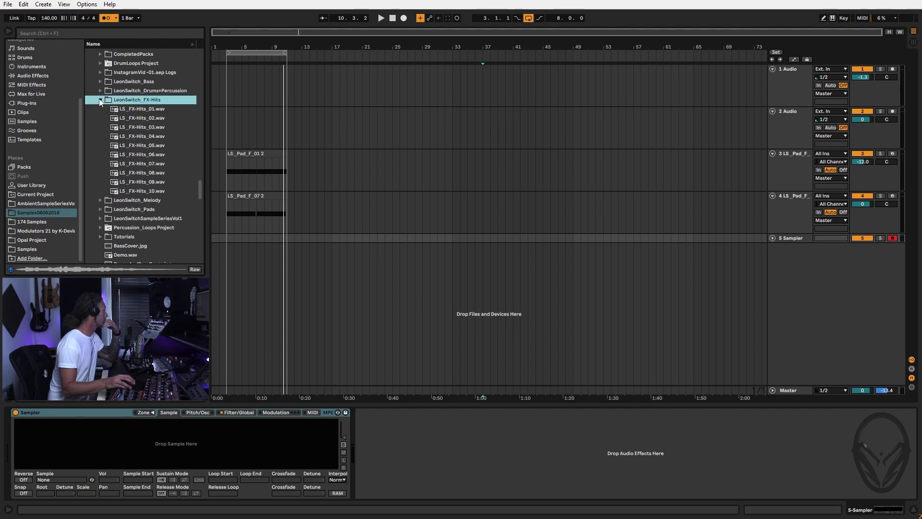
pyautogui.click(137, 109)
pyautogui.click(137, 118)
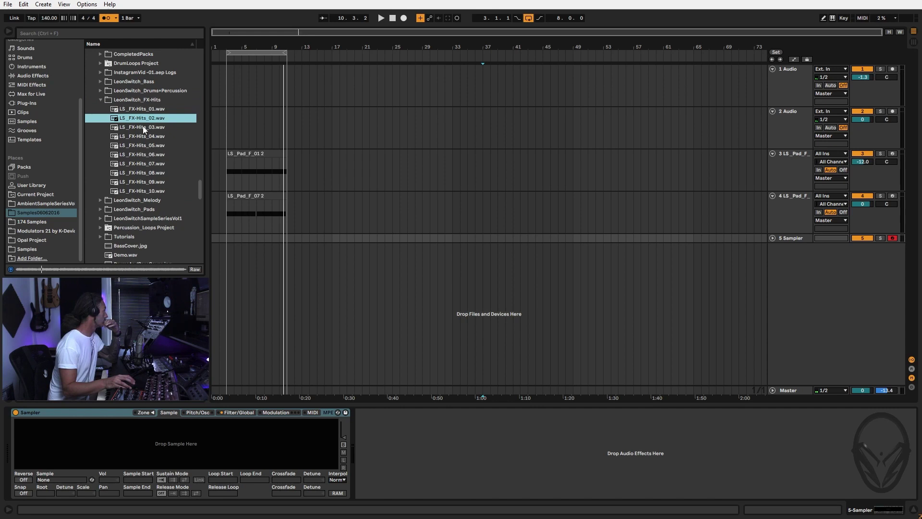
pyautogui.click(142, 127)
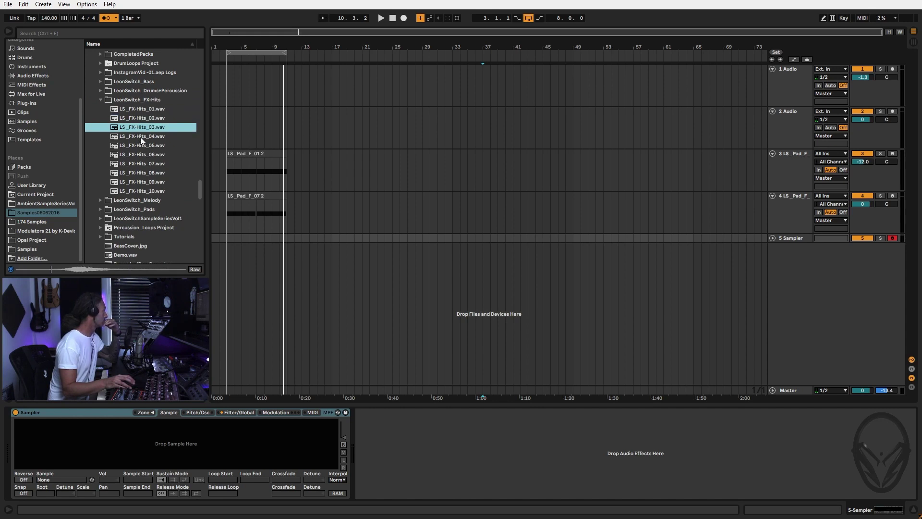
pyautogui.click(140, 136)
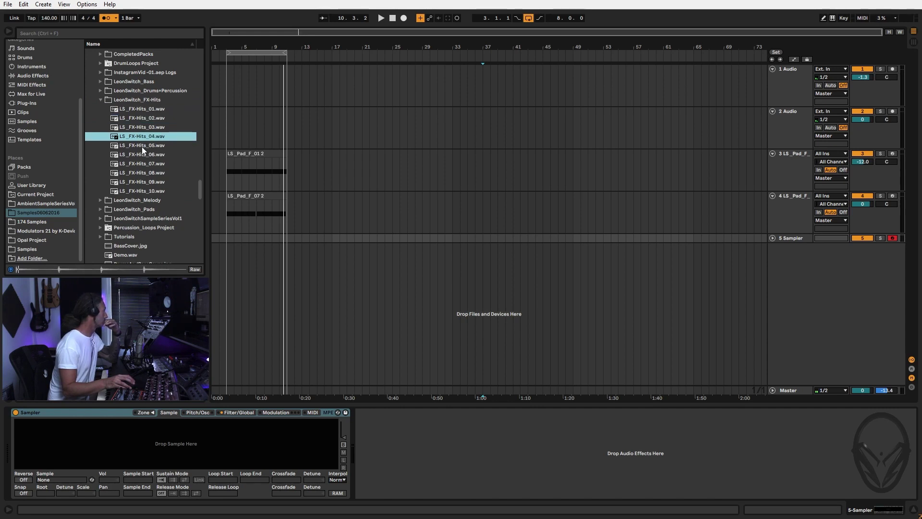
pyautogui.click(140, 138)
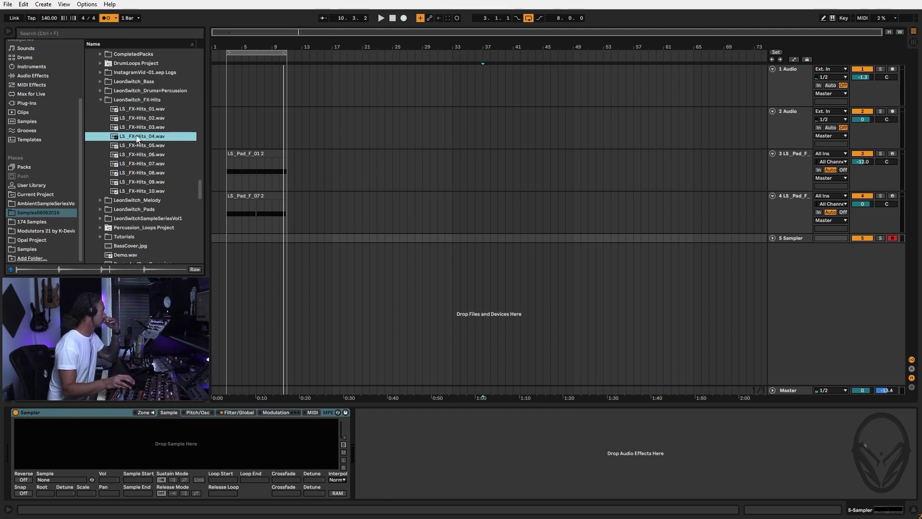
# Place LS_FX-Hits_04.wav on the first audio track at bar 3 and play it together with the two pad parts.
pyautogui.moveTo(142, 136); pyautogui.dragTo(230, 91)
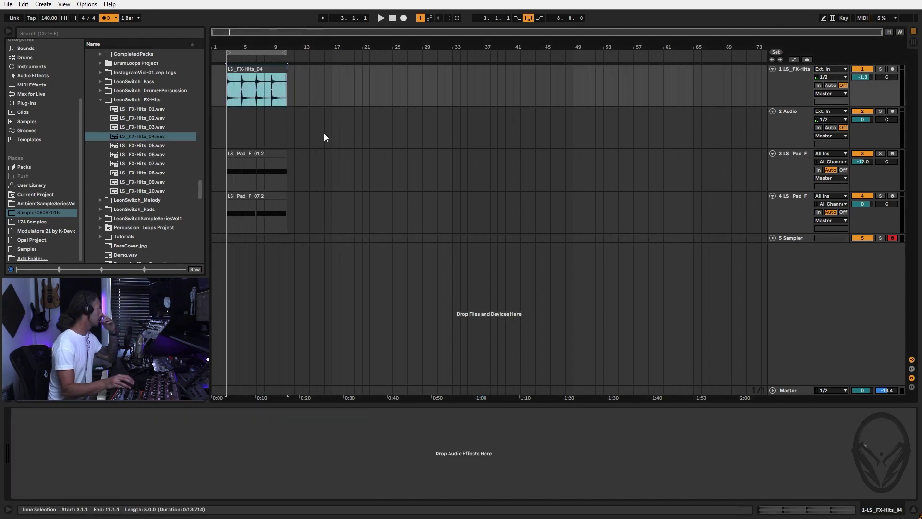
pyautogui.doubleClick(260, 71)
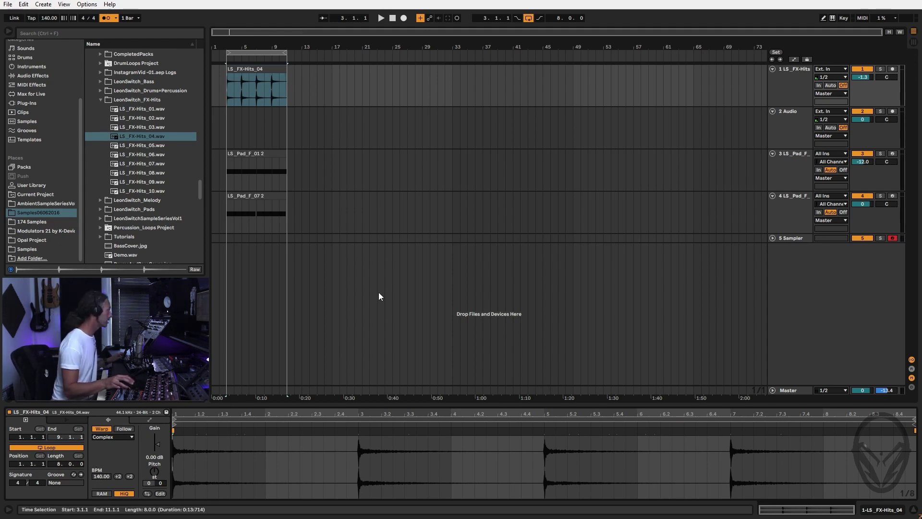
pyautogui.press('space')
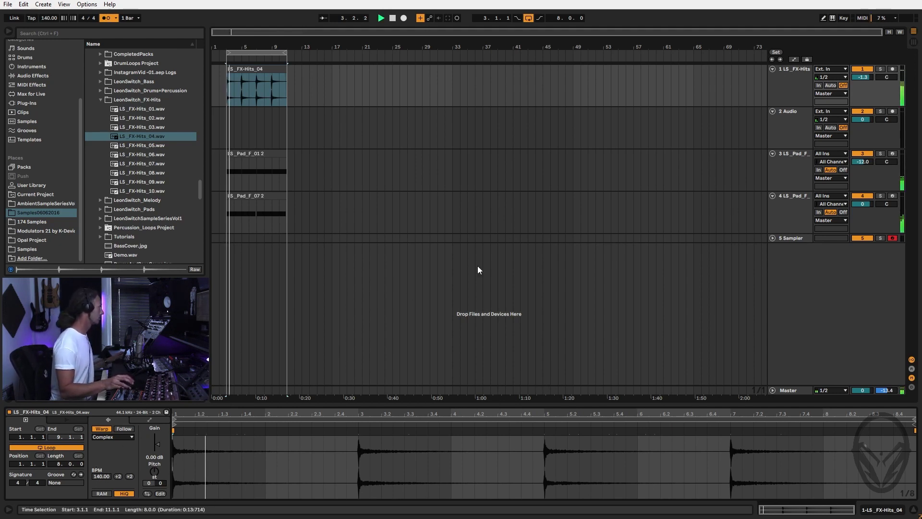
pyautogui.click(779, 91)
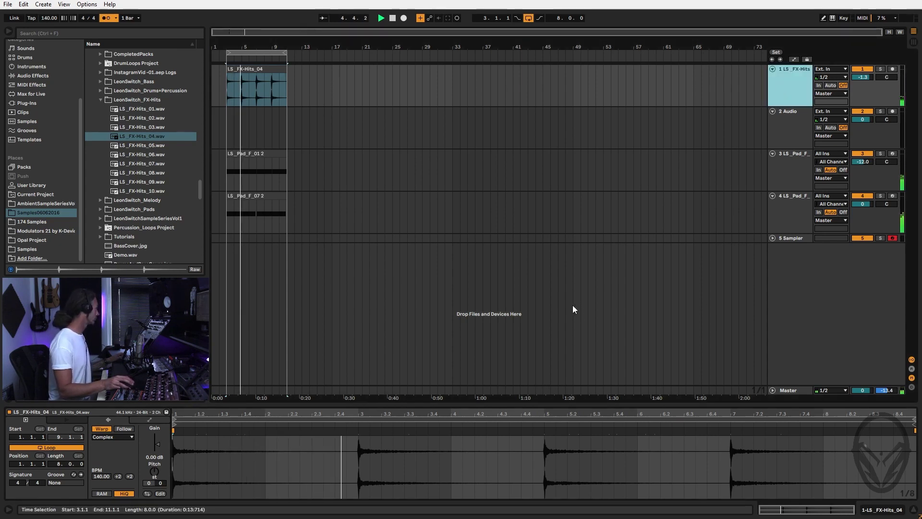
pyautogui.press('space')
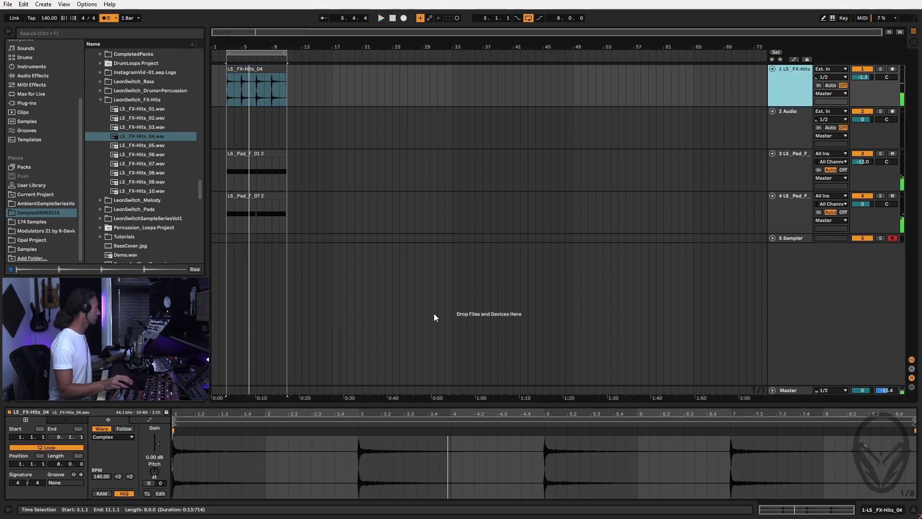
pyautogui.click(262, 75)
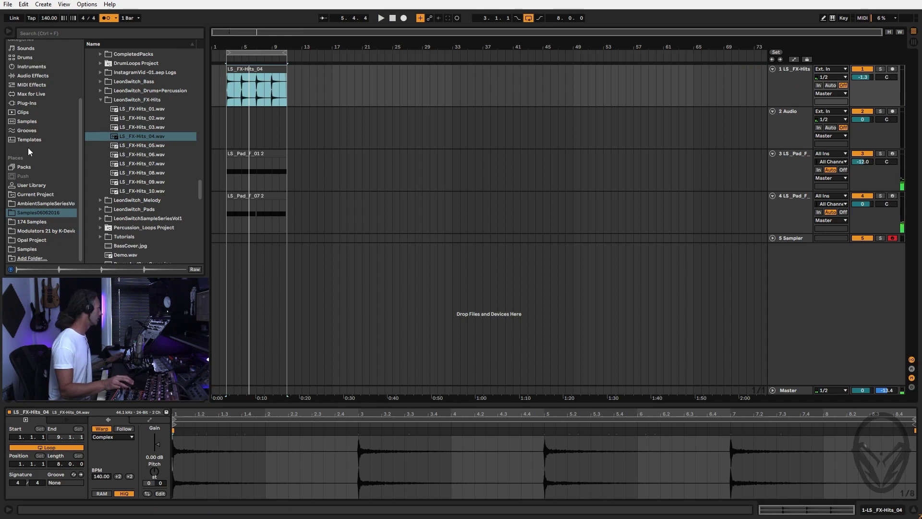
# Add an Auto Filter from the EQ & Filters effects to the LS_FX-Hits_04 track.
pyautogui.click(25, 75)
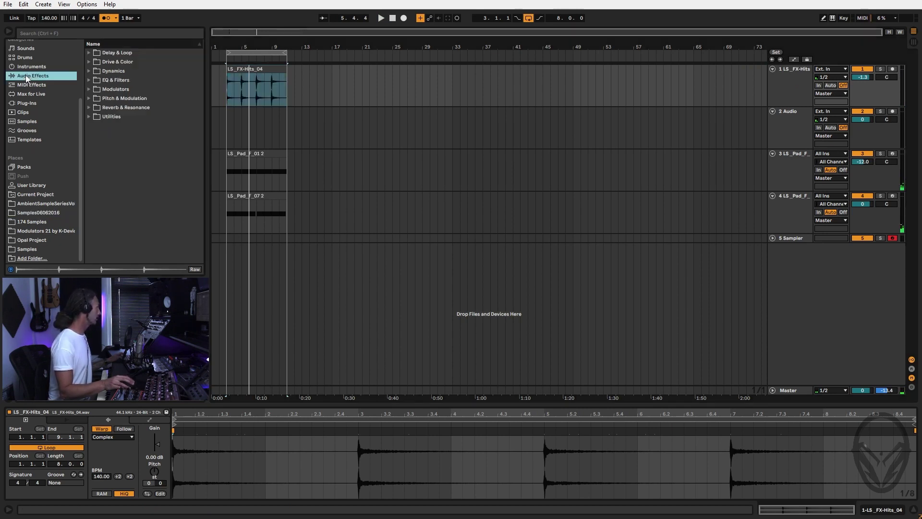
pyautogui.click(89, 80)
pyautogui.click(109, 89)
pyautogui.doubleClick(111, 89)
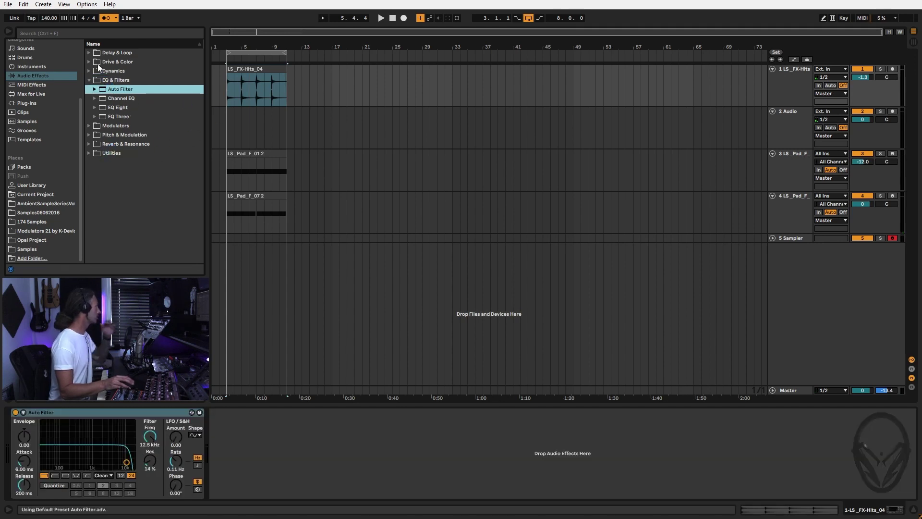
# Add a Delay and a Reverb after the Auto Filter on the LS_FX-Hits_04 track.
pyautogui.click(89, 52)
pyautogui.click(114, 71)
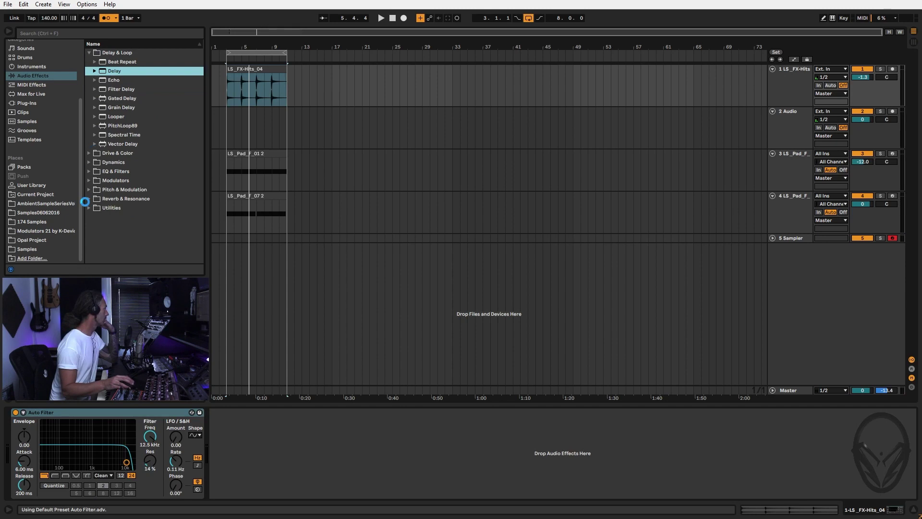
pyautogui.click(90, 198)
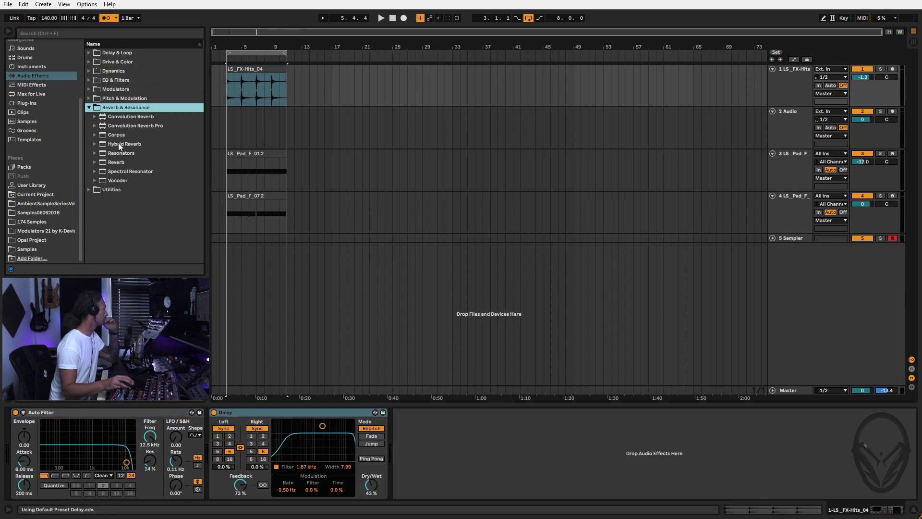
pyautogui.doubleClick(118, 166)
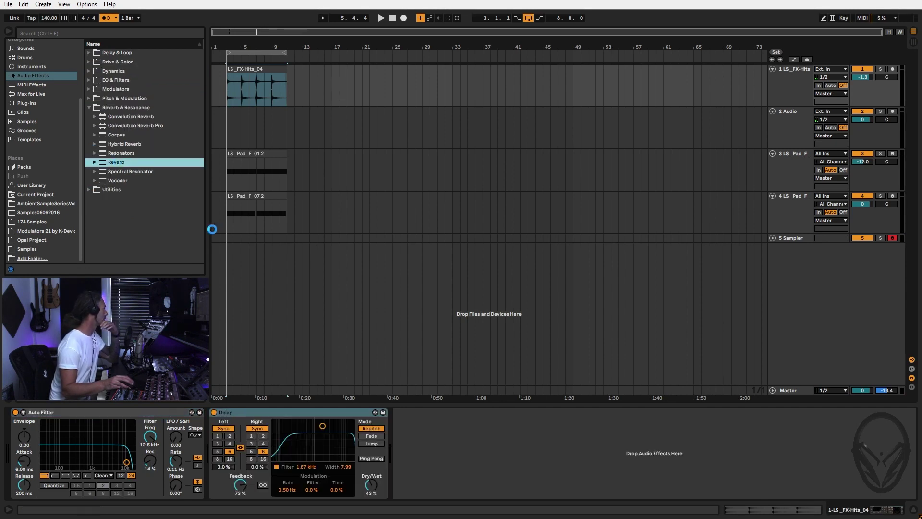
# Set the Delay's feedback to 46% and its dry/wet to 39% while the loop plays.
pyautogui.moveTo(240, 485); pyautogui.dragTo(240, 492)
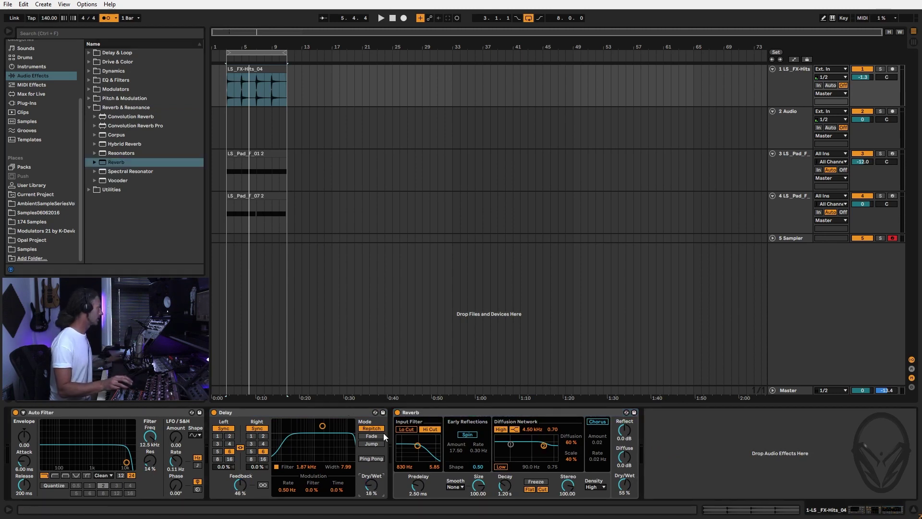
pyautogui.press('space')
pyautogui.moveTo(371, 485); pyautogui.dragTo(371, 467)
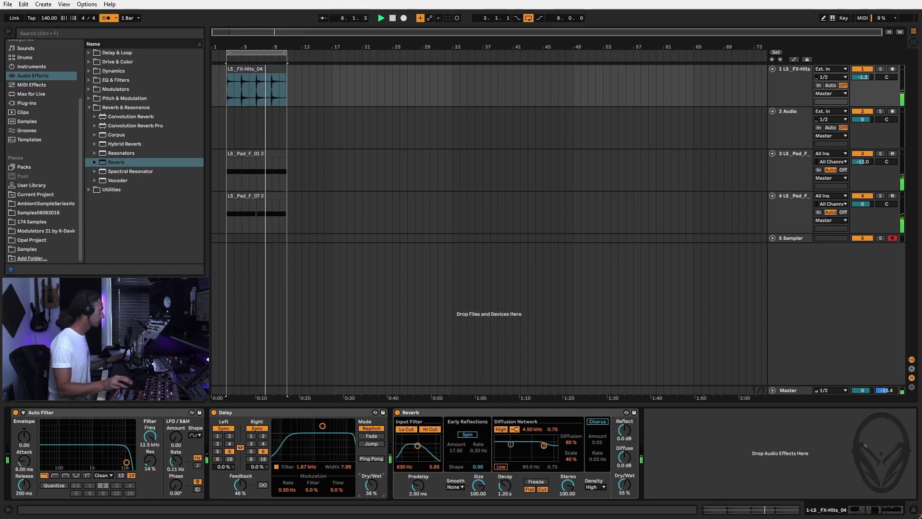
pyautogui.moveTo(370, 486); pyautogui.dragTo(371, 482)
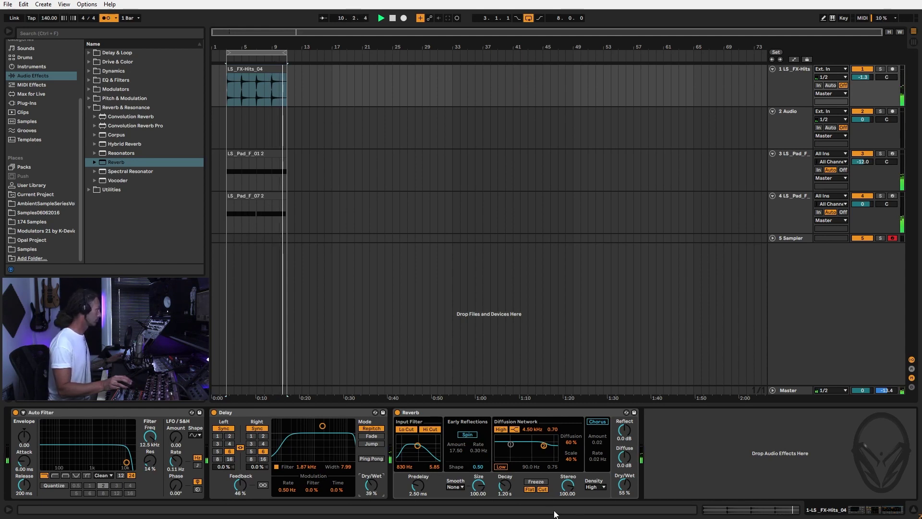
# Set the Reverb to 2.76 s decay, size 500, stereo 120 and 44% dry/wet, and enable the diffusion network's low filter.
pyautogui.moveTo(504, 494); pyautogui.dragTo(504, 480)
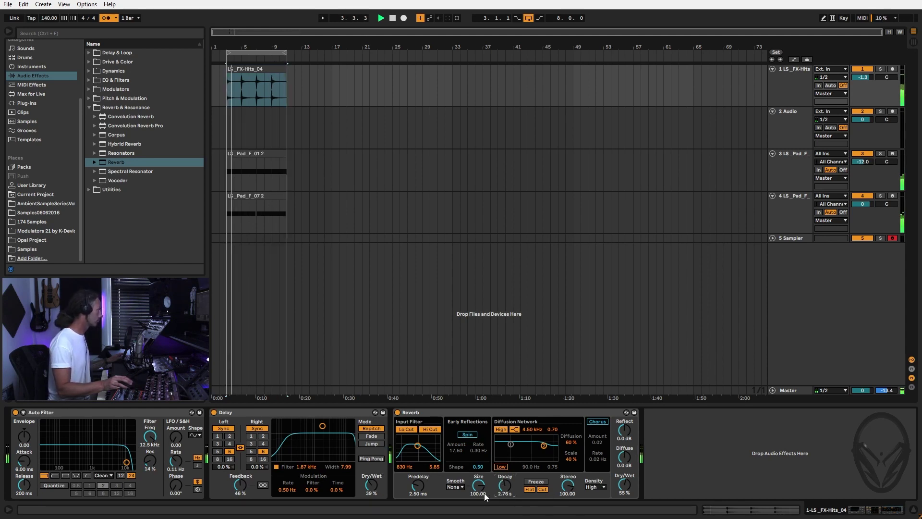
pyautogui.moveTo(479, 493); pyautogui.dragTo(480, 476)
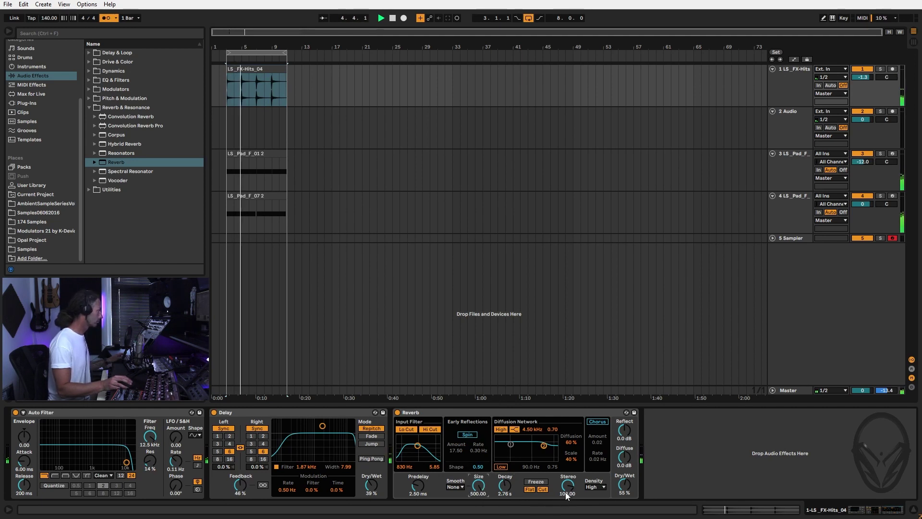
pyautogui.moveTo(566, 493); pyautogui.dragTo(566, 482)
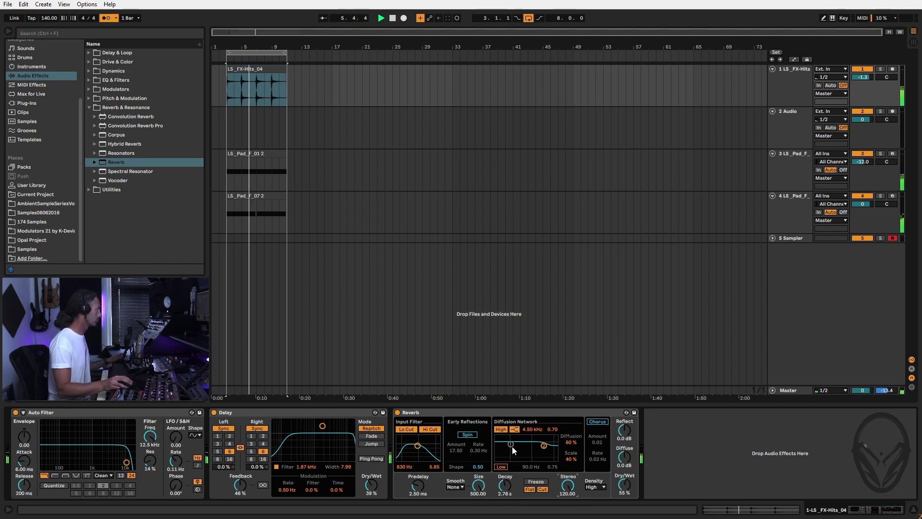
pyautogui.click(501, 466)
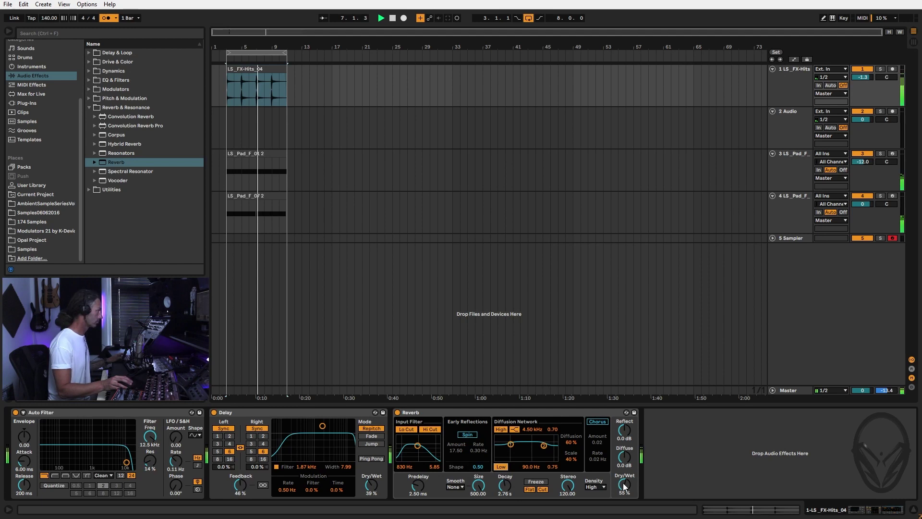
pyautogui.moveTo(624, 484); pyautogui.dragTo(624, 490)
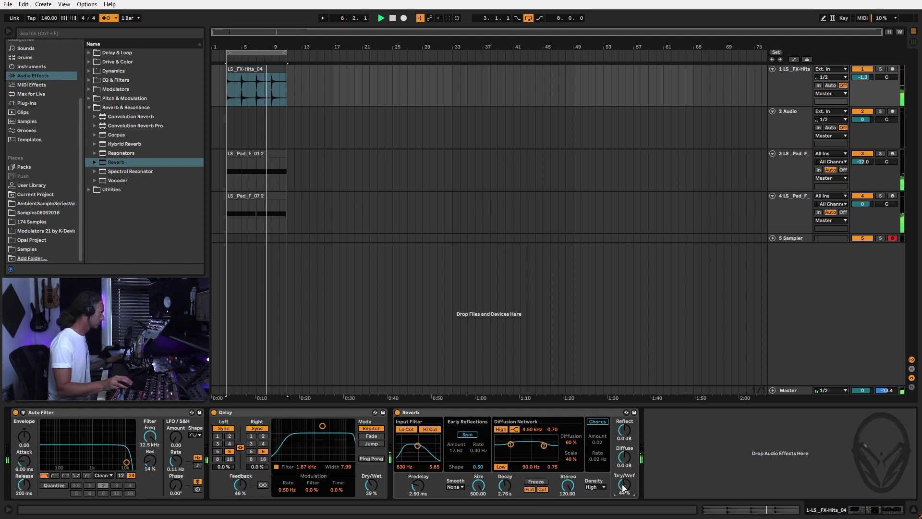
# Try low-pass cutoffs on the Auto Filter, then switch it to band-pass at 445 Hz with 29% resonance.
pyautogui.moveTo(127, 462); pyautogui.dragTo(71, 460)
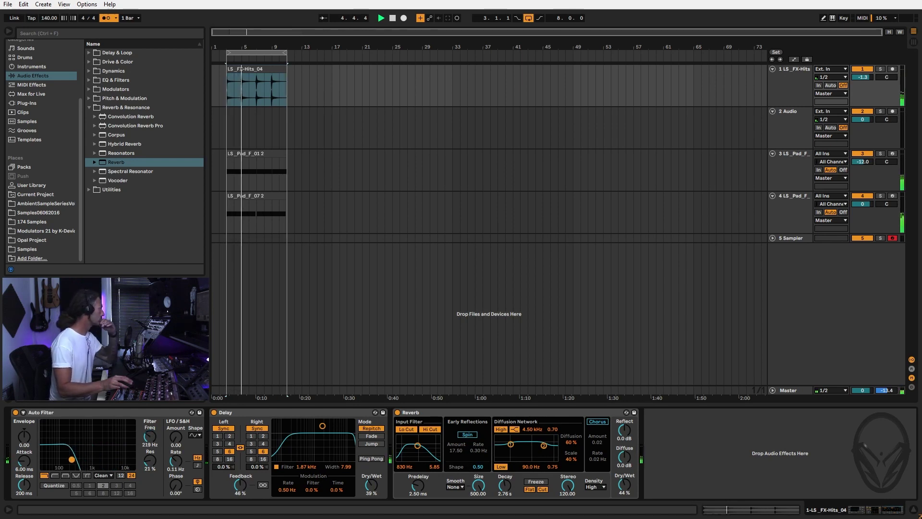
pyautogui.moveTo(71, 460); pyautogui.dragTo(82, 460)
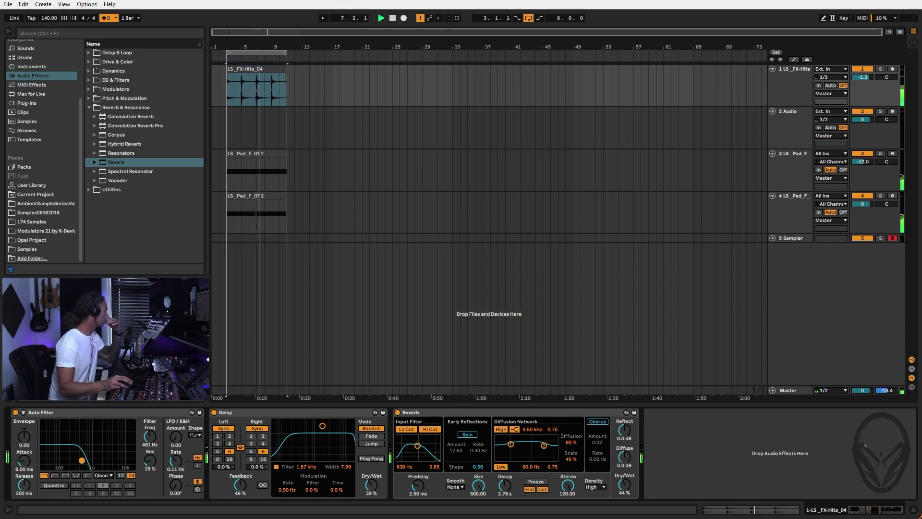
pyautogui.click(66, 476)
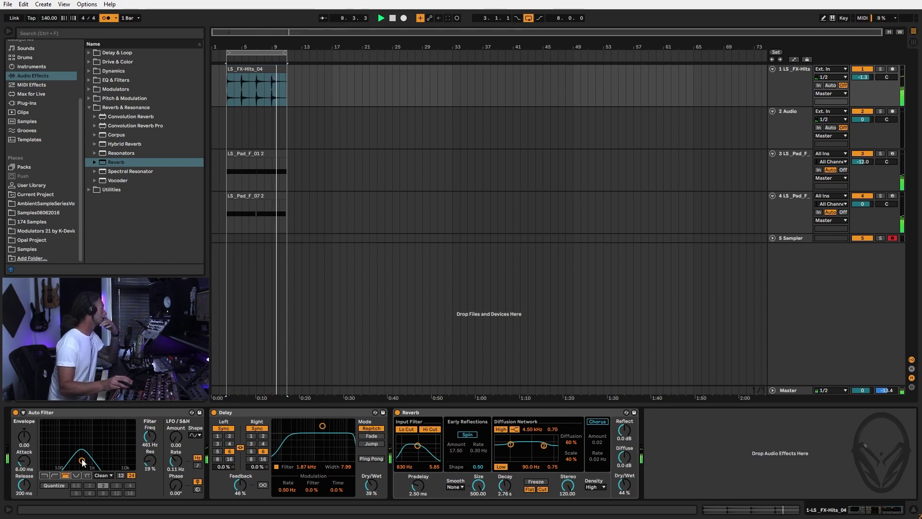
pyautogui.moveTo(82, 461); pyautogui.dragTo(72, 457)
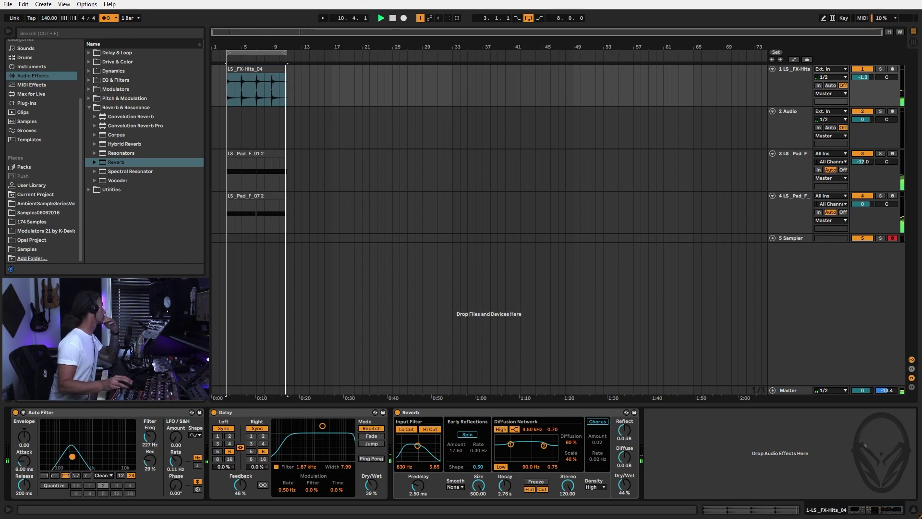
pyautogui.moveTo(72, 456); pyautogui.dragTo(82, 457)
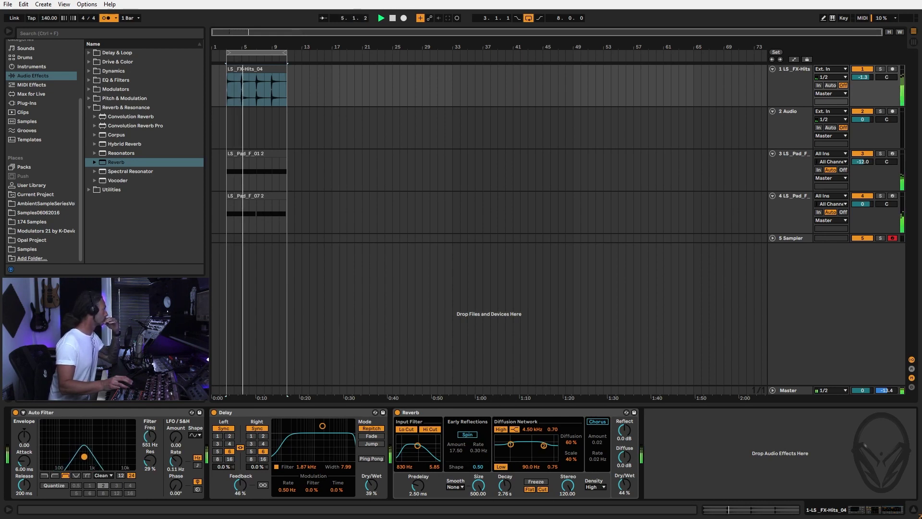
pyautogui.moveTo(82, 456); pyautogui.dragTo(81, 456)
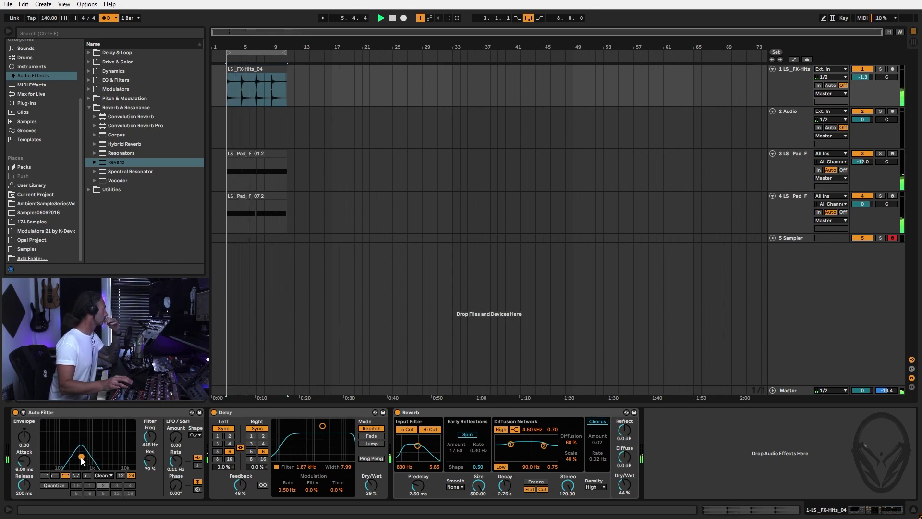
# Sync the Auto Filter's LFO to tempo and set its amount to 13.1 and its rate to 1/2.
pyautogui.click(197, 465)
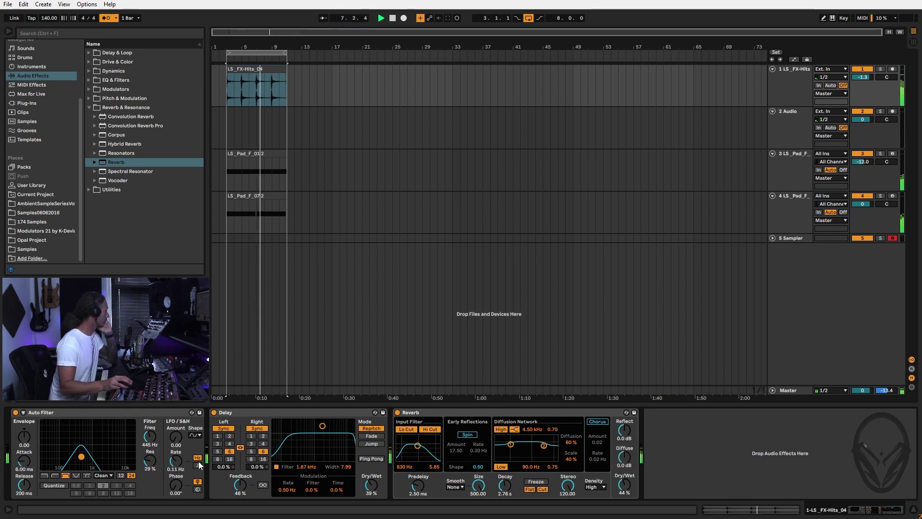
pyautogui.moveTo(176, 461); pyautogui.dragTo(175, 480)
pyautogui.moveTo(185, 426); pyautogui.dragTo(185, 403)
pyautogui.moveTo(174, 441); pyautogui.dragTo(174, 428)
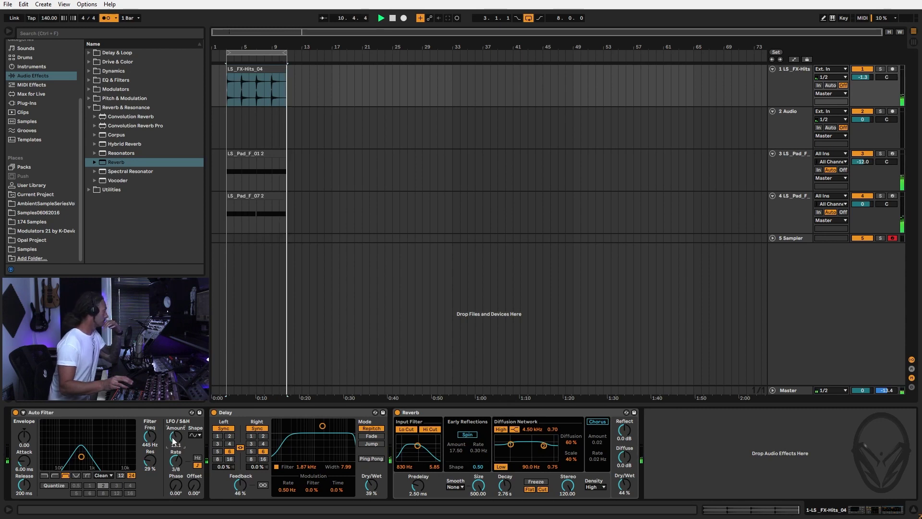
pyautogui.moveTo(176, 474); pyautogui.dragTo(175, 465)
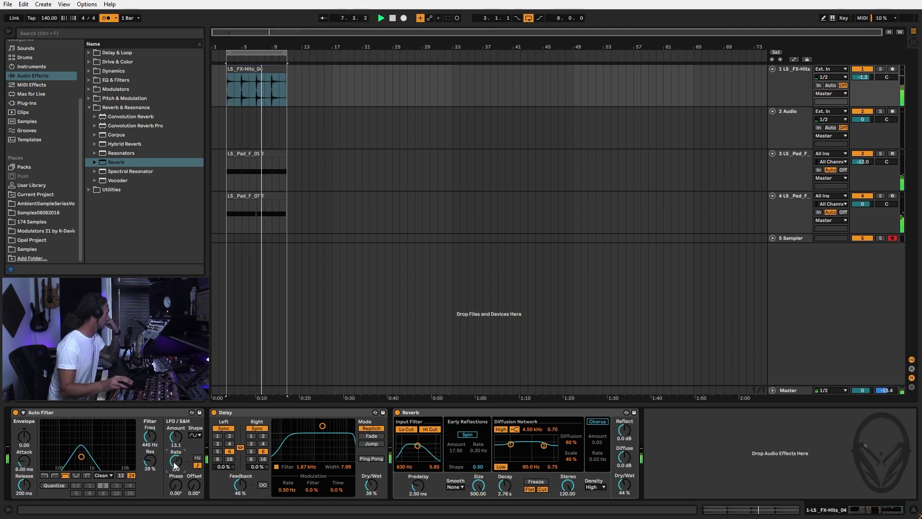
pyautogui.moveTo(175, 465); pyautogui.dragTo(174, 487)
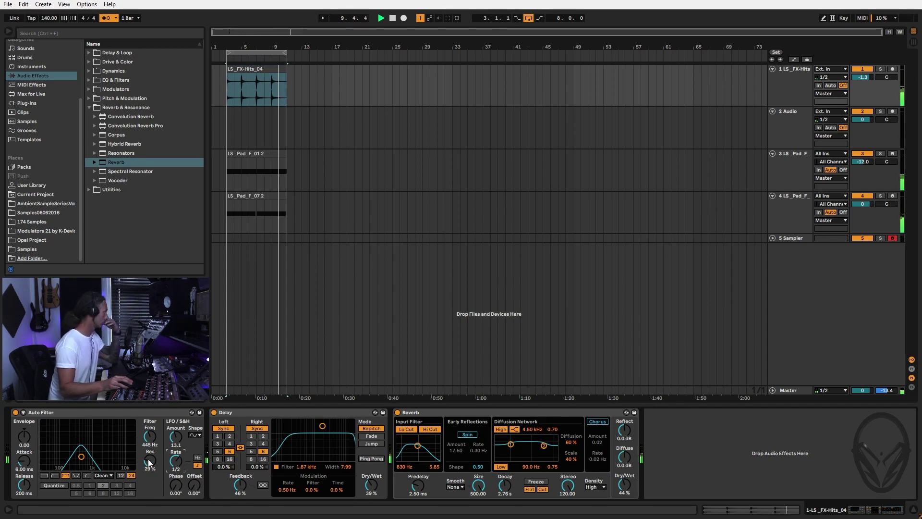
# Try the Auto Filter's band-pass at 261 Hz with 19% resonance, the OSR circuit and 4.69 dB drive.
pyautogui.moveTo(80, 462)
pyautogui.mouseDown()
pyautogui.moveTo(93, 457)
pyautogui.moveTo(56, 465)
pyautogui.moveTo(65, 463)
pyautogui.mouseUp()
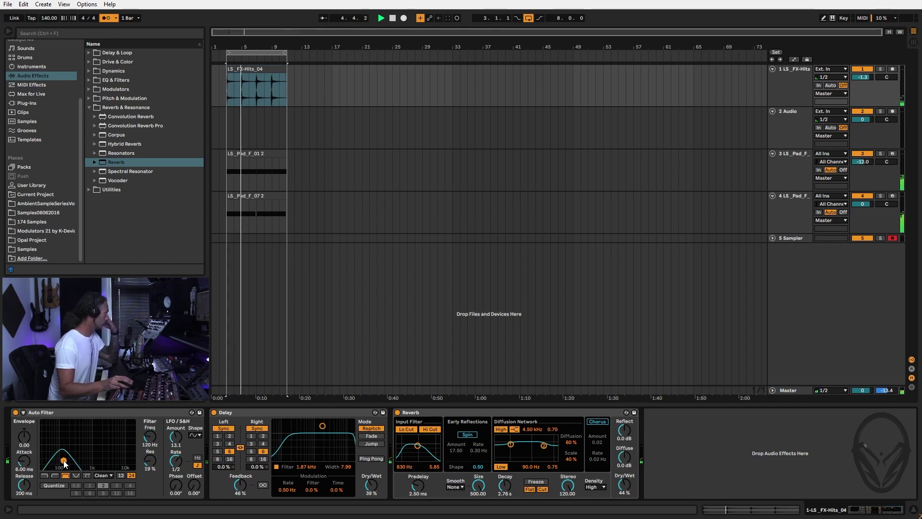
pyautogui.click(103, 475)
pyautogui.click(105, 490)
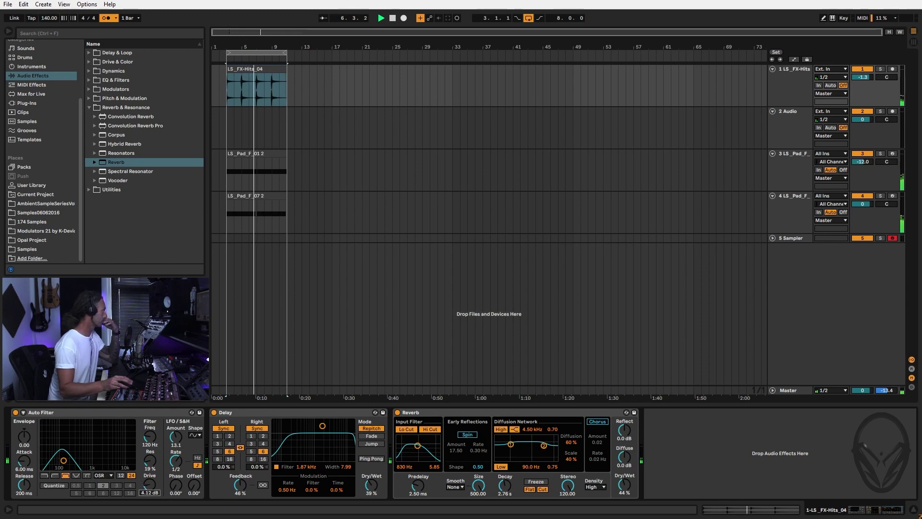
pyautogui.moveTo(64, 460); pyautogui.dragTo(73, 460)
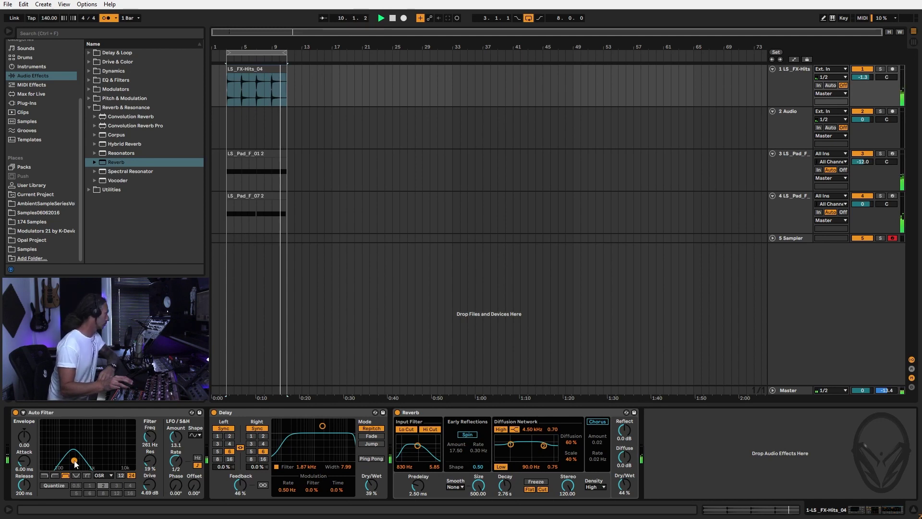
# Reduce the filter's LFO amount to 4.29 and switch to an OSR low-pass at 2.12 kHz with 0% resonance and 4.00 dB drive.
pyautogui.moveTo(176, 436); pyautogui.dragTo(155, 446)
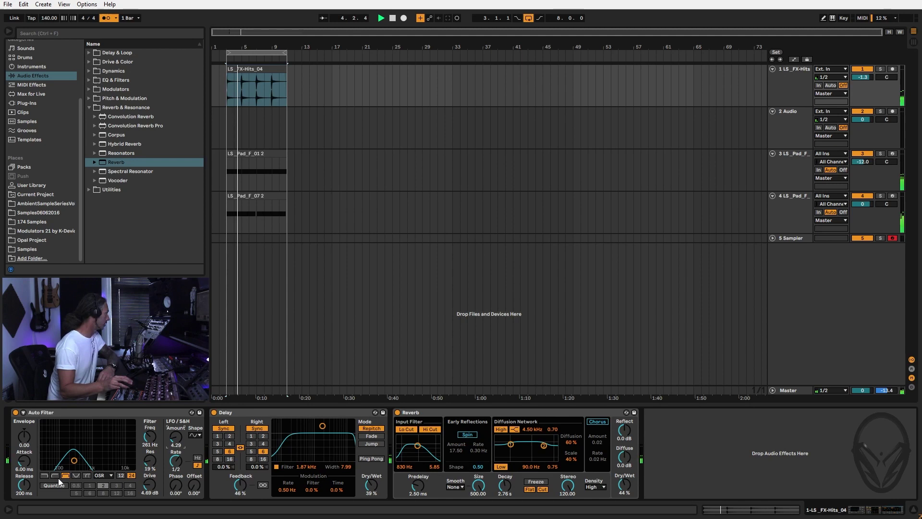
pyautogui.click(44, 476)
pyautogui.moveTo(74, 460); pyautogui.dragTo(103, 467)
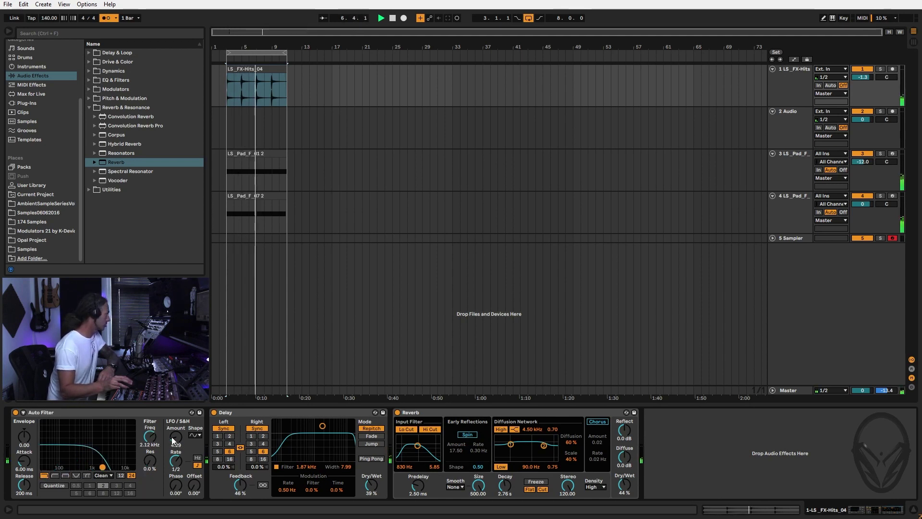
pyautogui.click(108, 475)
pyautogui.click(104, 486)
pyautogui.moveTo(150, 484); pyautogui.dragTo(150, 486)
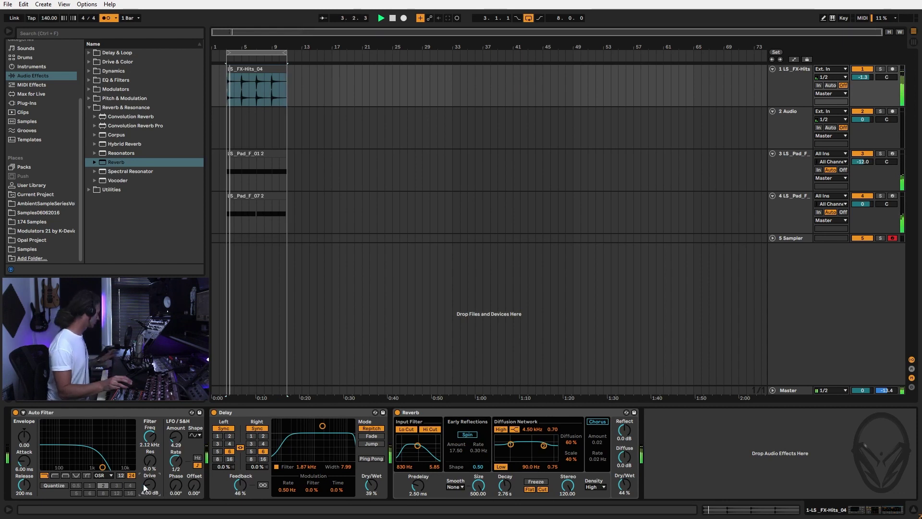
# Lower the gain of the LS_FX-Hits_04 arrangement clip to -7.25 dB.
pyautogui.press('Tab')
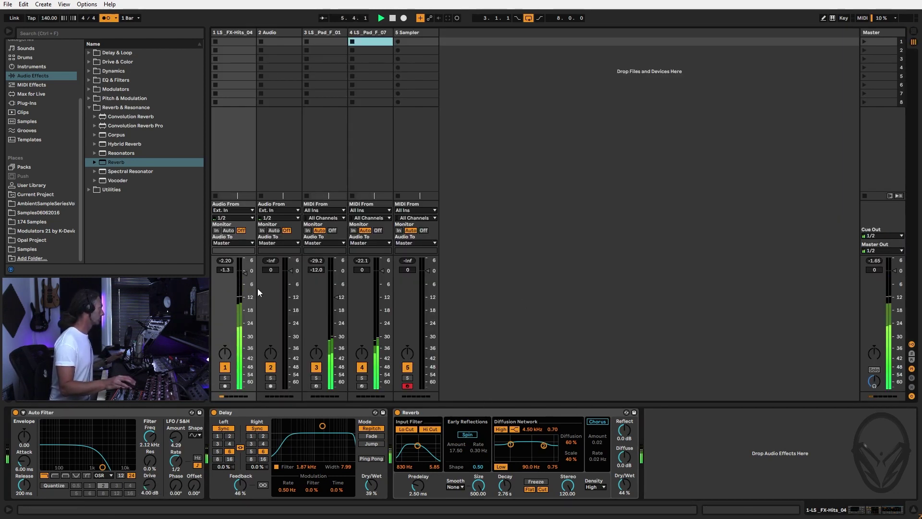
pyautogui.click(232, 42)
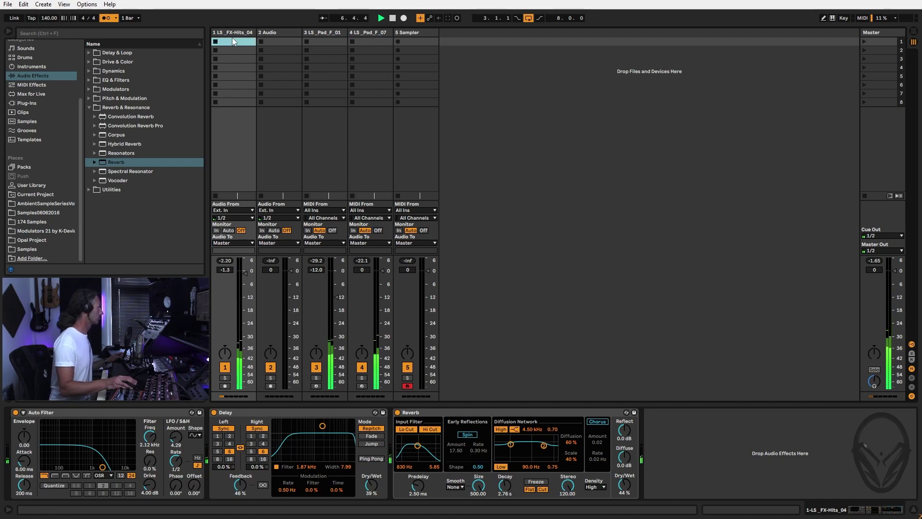
pyautogui.press('Tab')
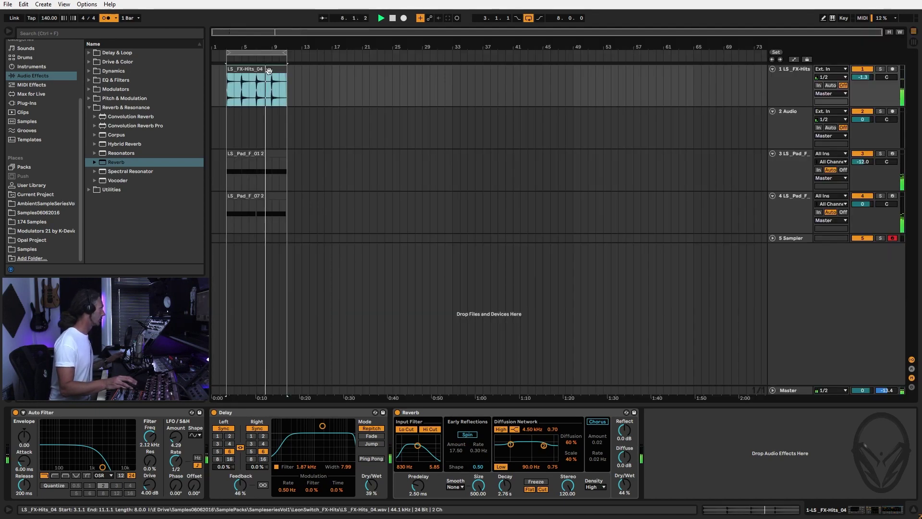
pyautogui.hotkey('shift', 'Tab')
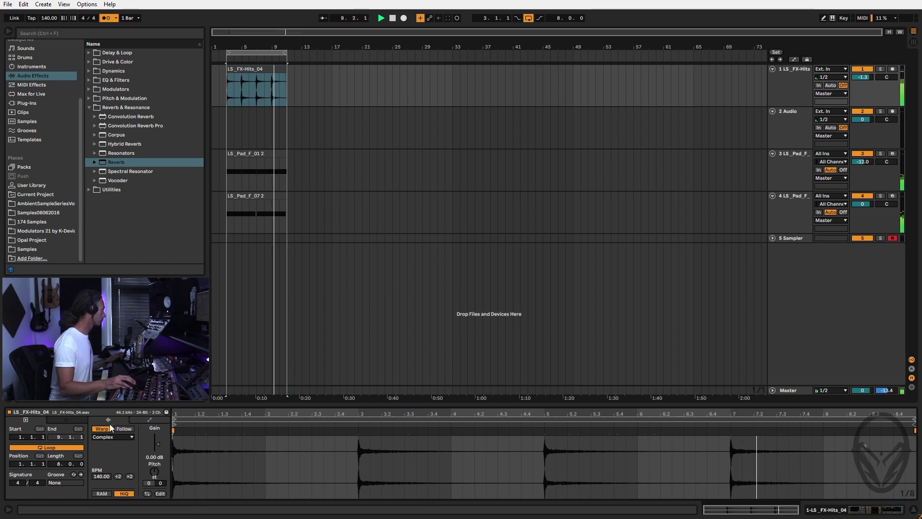
pyautogui.moveTo(157, 443); pyautogui.dragTo(160, 450)
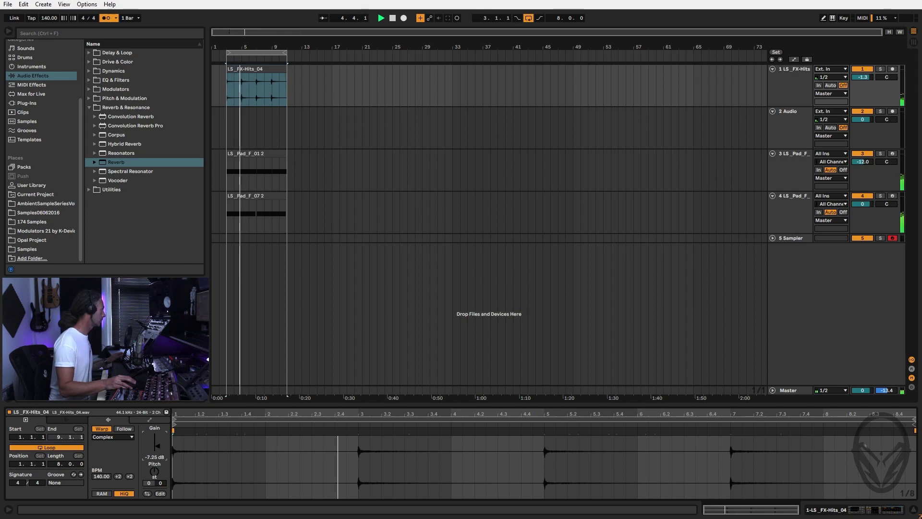
# Enable Ping Pong on the LS_FX-Hits_04 track's Delay and raise its feedback to 53%.
pyautogui.press('Tab')
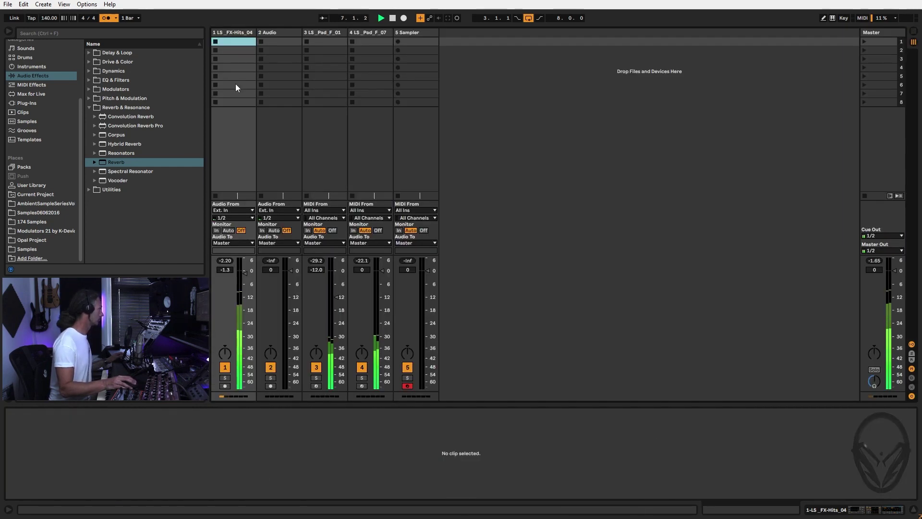
pyautogui.click(234, 32)
pyautogui.click(232, 32)
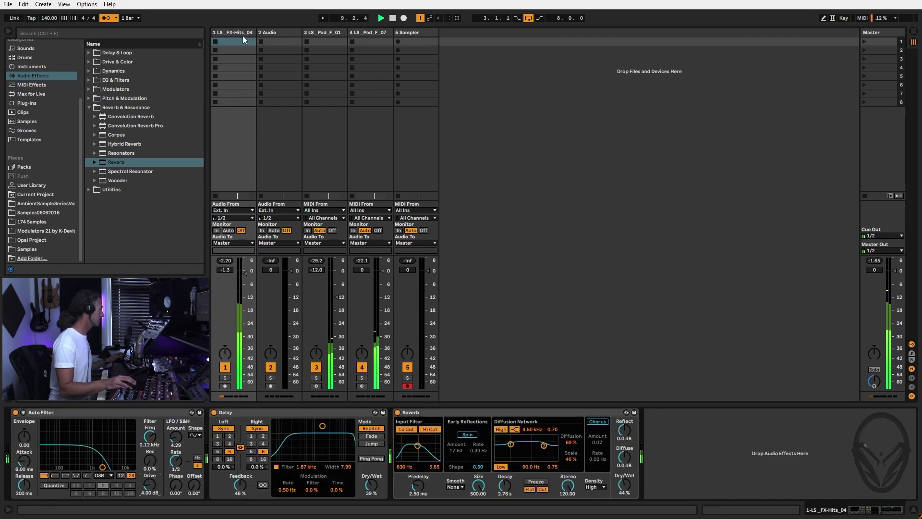
pyautogui.click(372, 459)
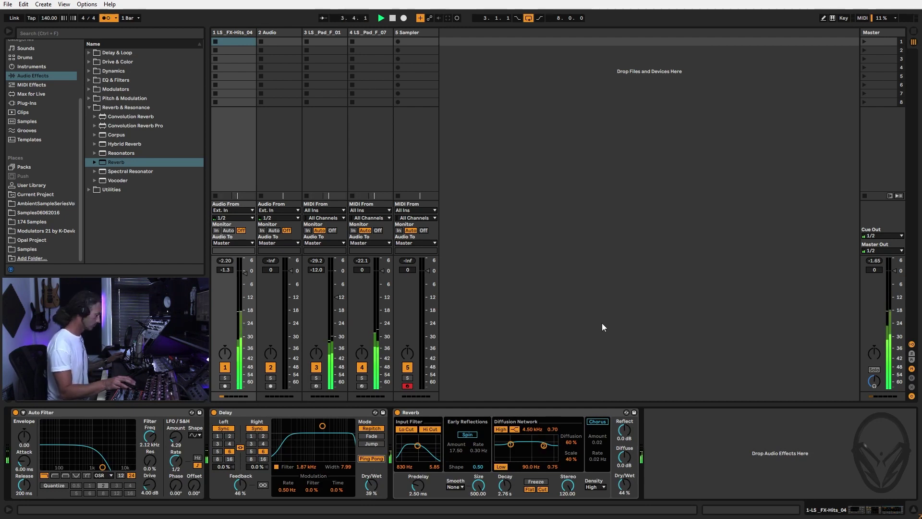
pyautogui.moveTo(243, 489); pyautogui.dragTo(242, 485)
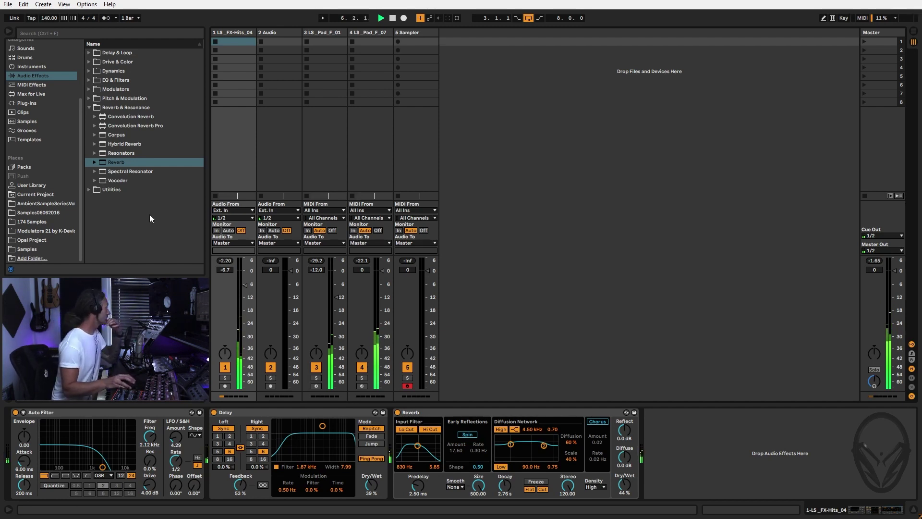
# Browse the LeonSwitch_FX-Hits folder in Samples06062016 and audition LS_FX-Hits_07.wav over the loop.
pyautogui.click(40, 213)
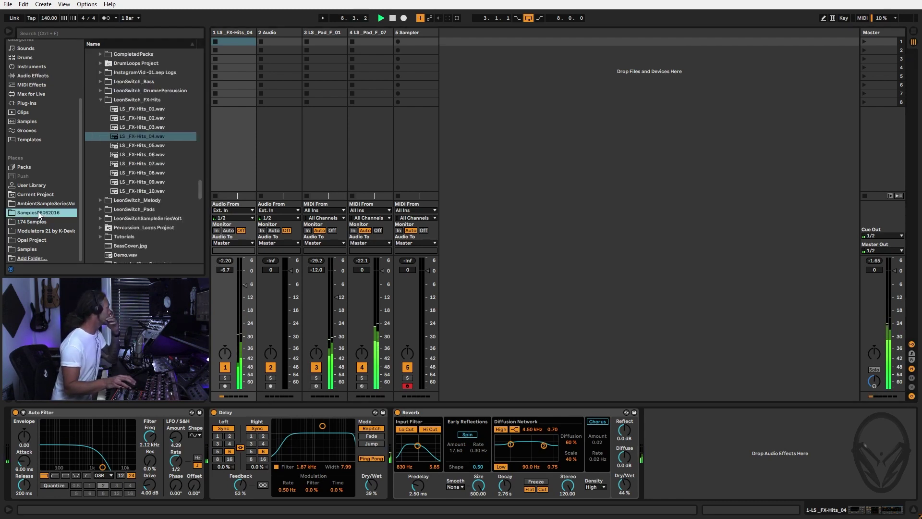
pyautogui.scroll(-2, 160, 148)
pyautogui.rightClick(160, 148)
pyautogui.press('Escape')
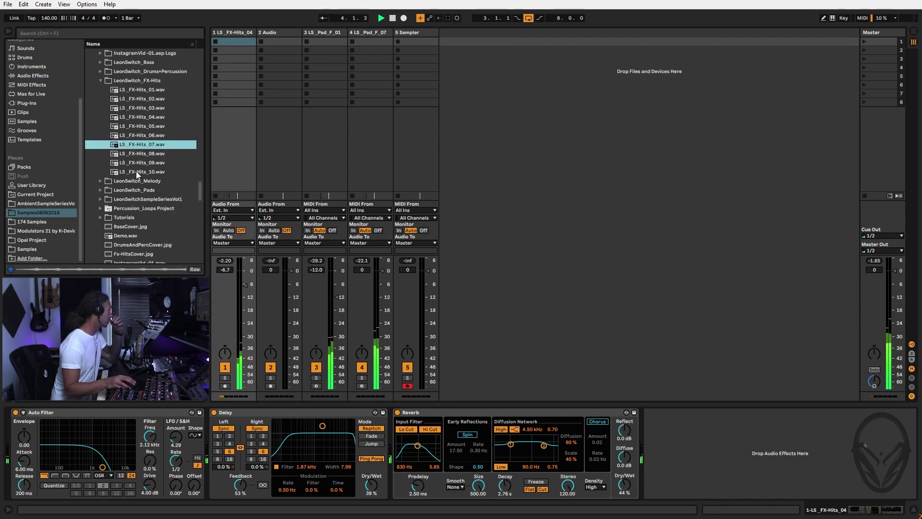
pyautogui.scroll(3, 134, 168)
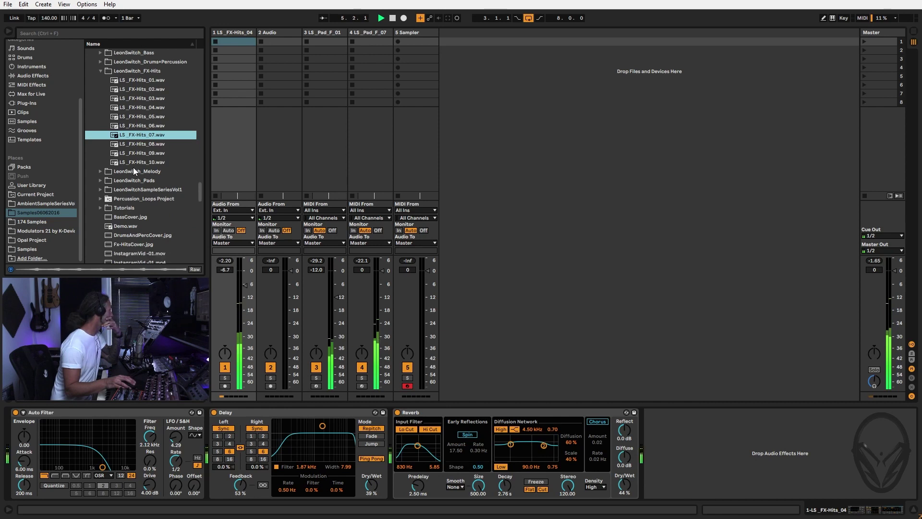
# Open the DrumLoops folder under Drums in the ambient sample series and audition the DrumLoop-03 and DrumLoop-04 hats.
pyautogui.click(42, 204)
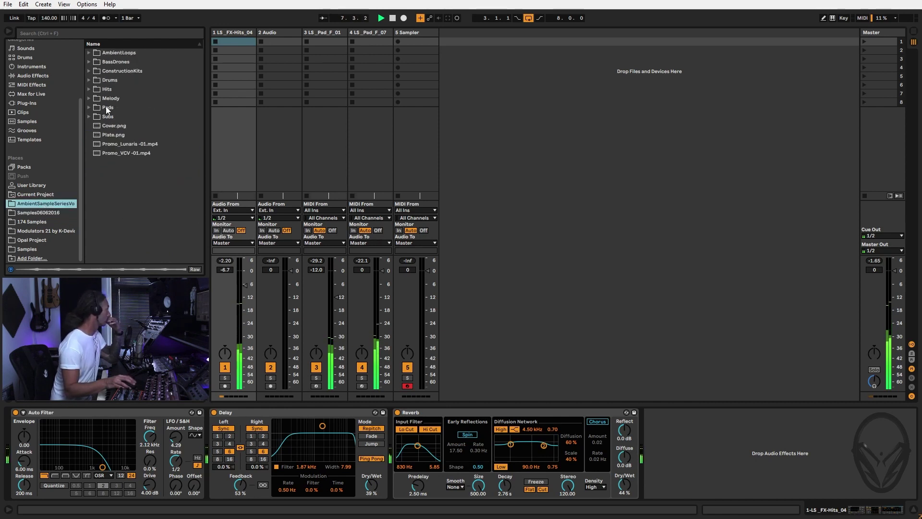
pyautogui.click(90, 79)
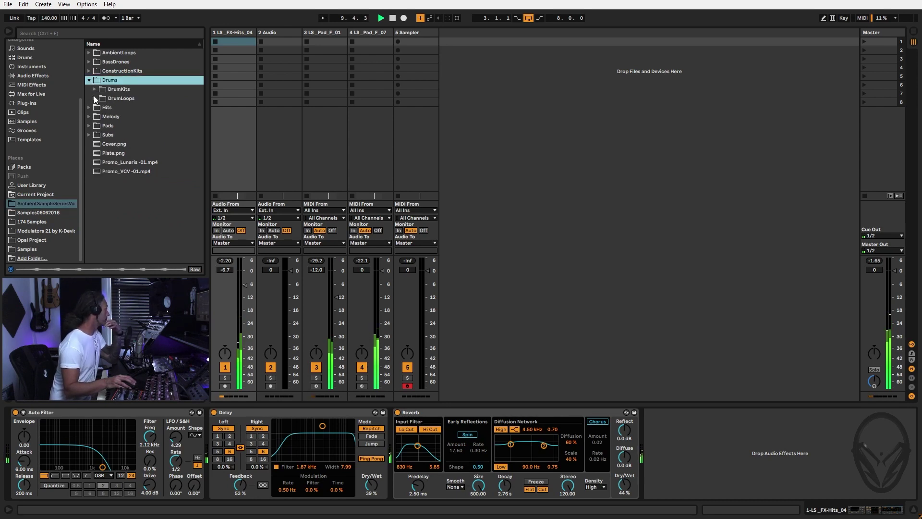
pyautogui.click(95, 98)
pyautogui.click(152, 191)
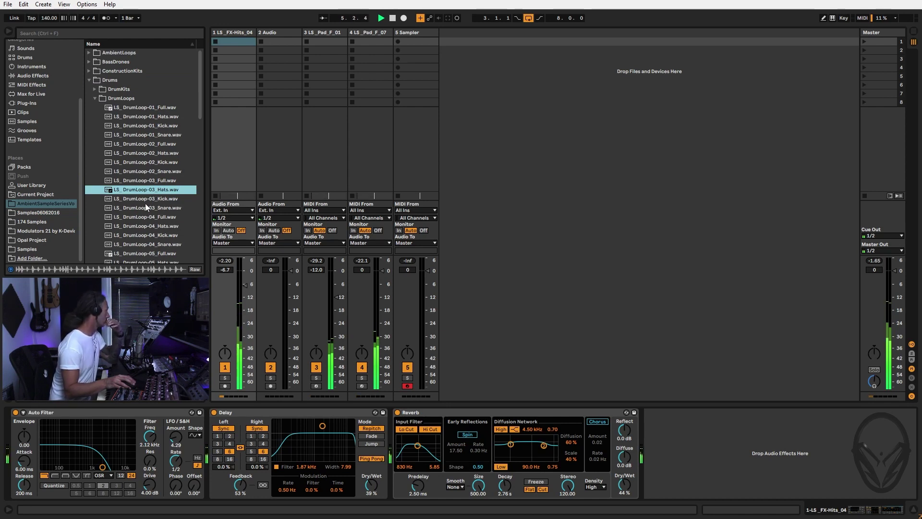
pyautogui.click(145, 227)
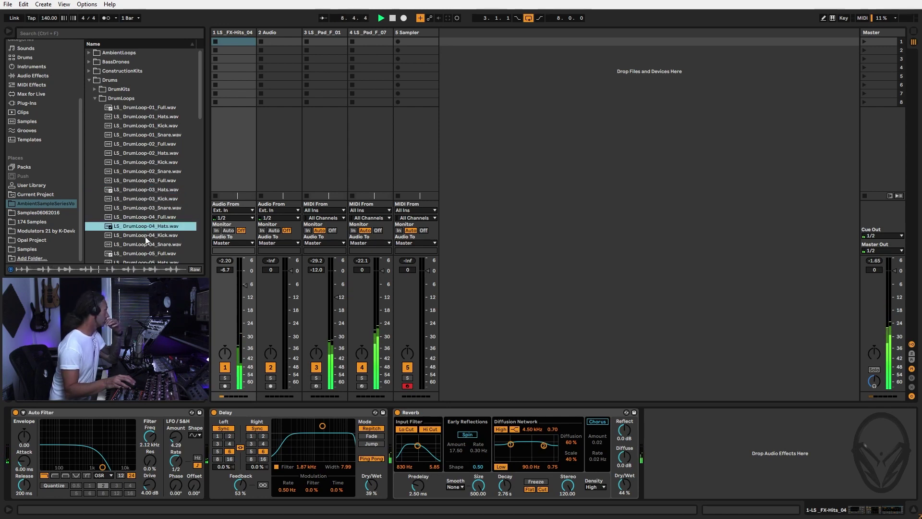
# Audition the full versions of drum loops 05 through 09 against the playing pads and FX hits.
pyautogui.scroll(-2, 144, 226)
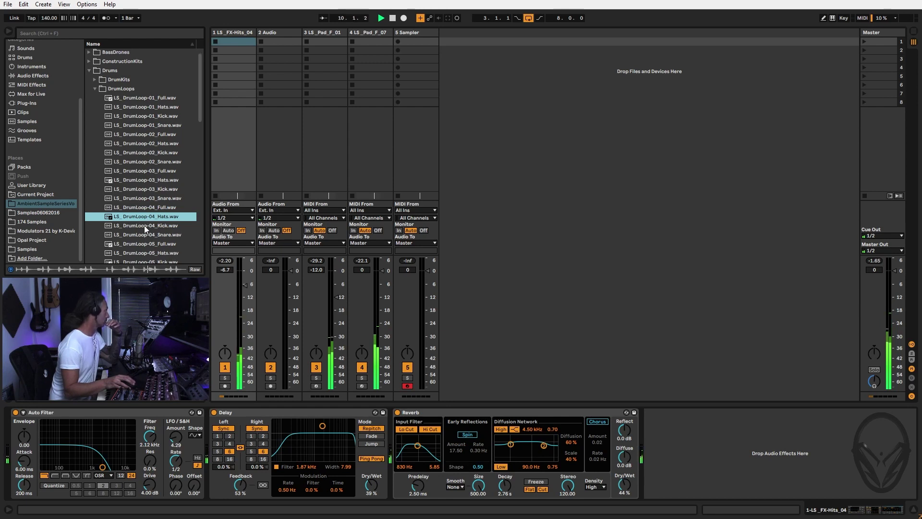
pyautogui.click(144, 232)
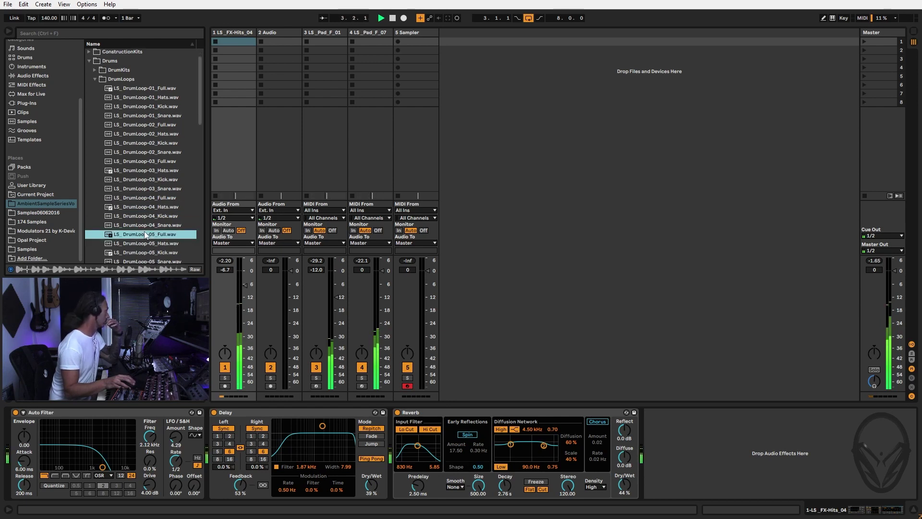
pyautogui.scroll(-3, 148, 212)
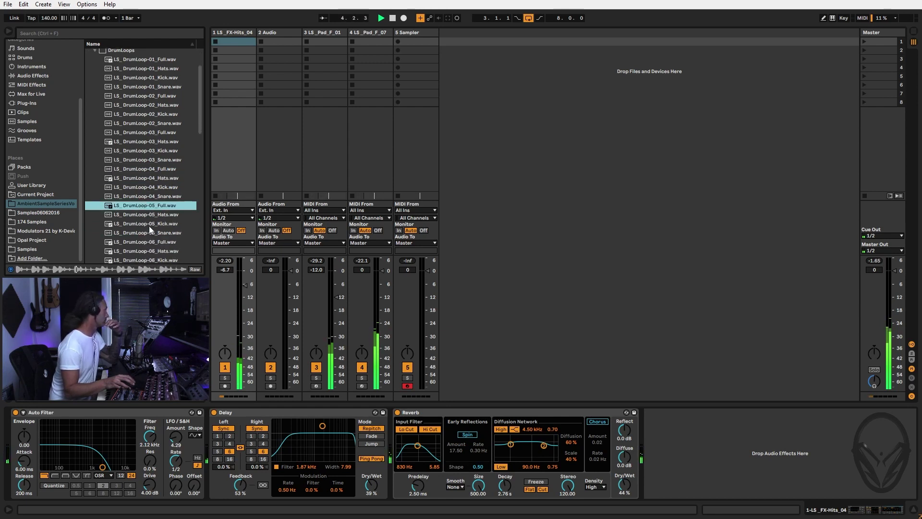
pyautogui.click(148, 243)
pyautogui.scroll(-4, 148, 244)
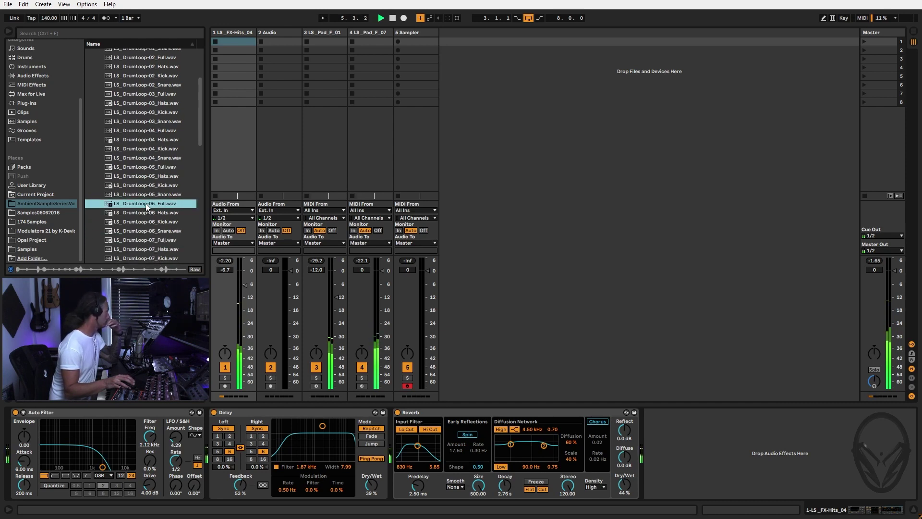
pyautogui.click(143, 239)
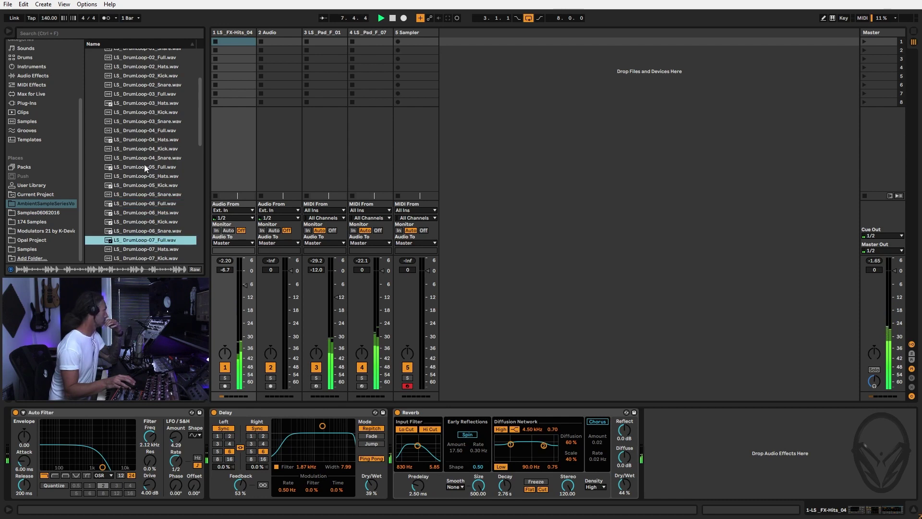
pyautogui.scroll(-4, 144, 164)
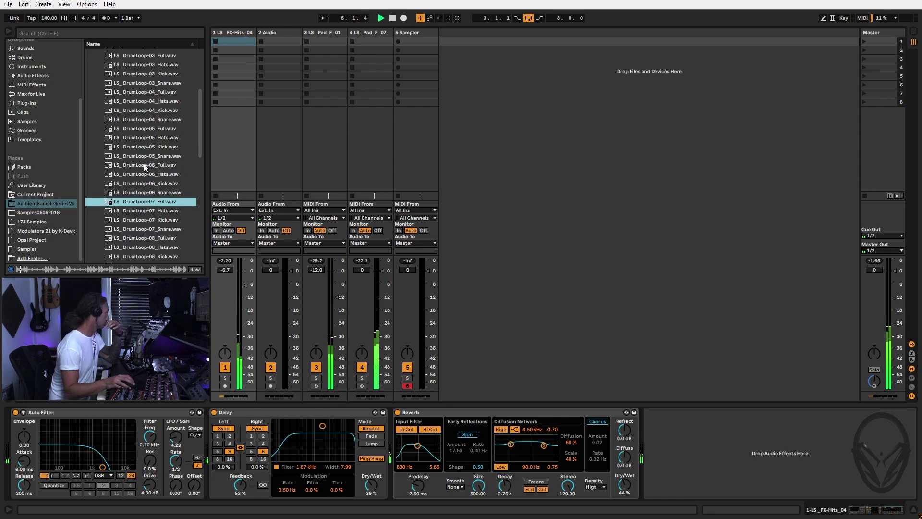
pyautogui.click(142, 236)
pyautogui.scroll(-2, 147, 197)
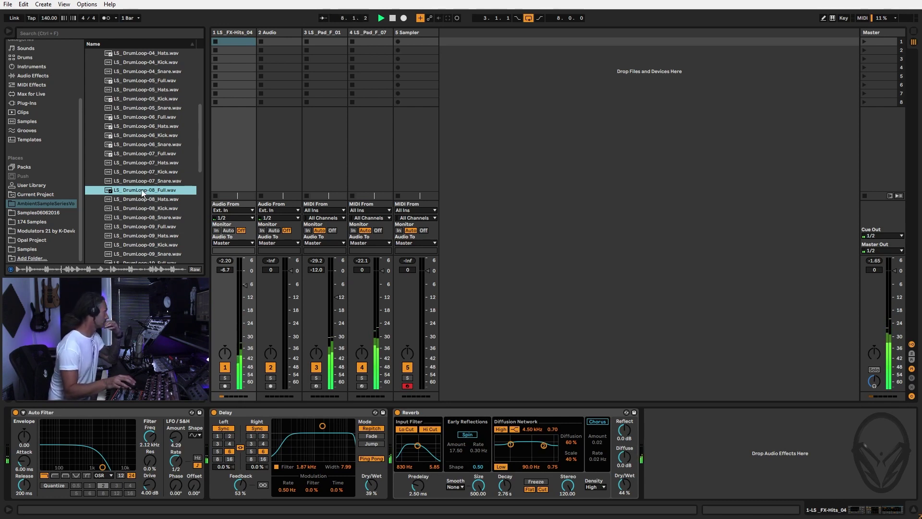
pyautogui.scroll(-1, 143, 191)
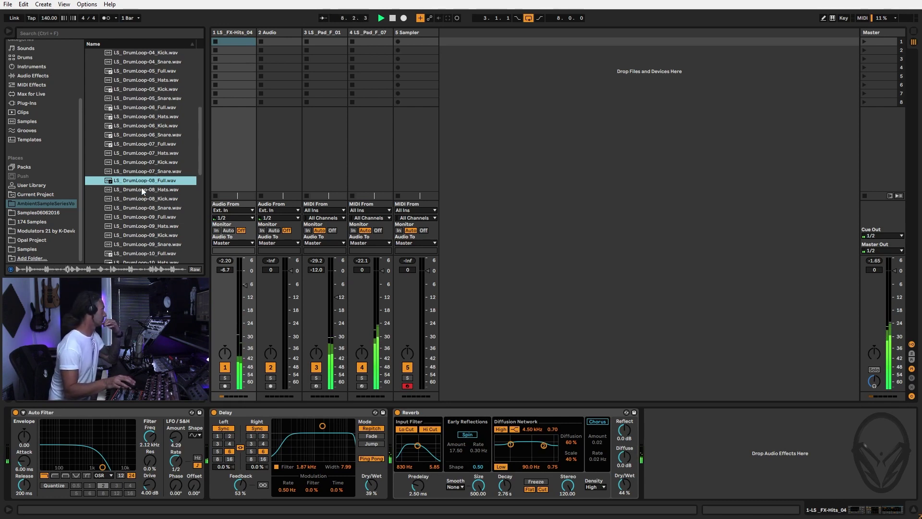
pyautogui.click(142, 217)
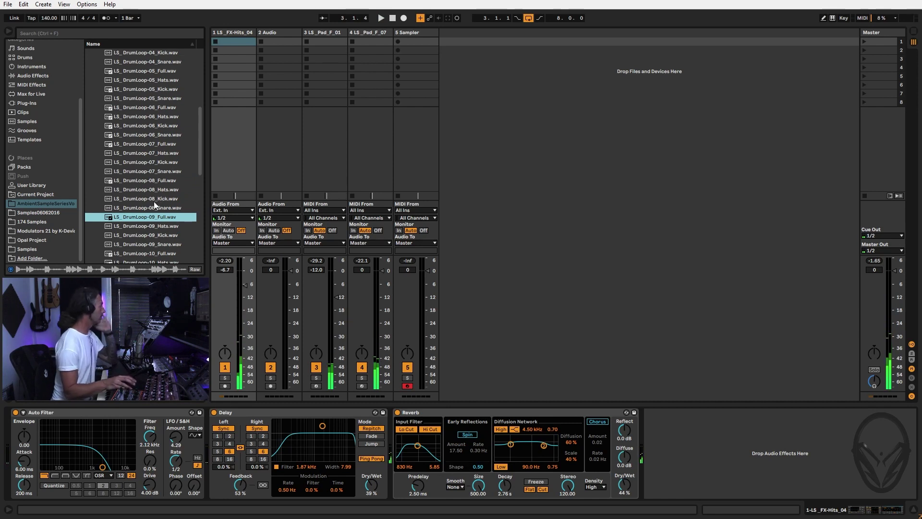
# Audition the full version of drum loop 10 against the playing pads and FX hits.
pyautogui.scroll(-2, 130, 188)
pyautogui.click(149, 235)
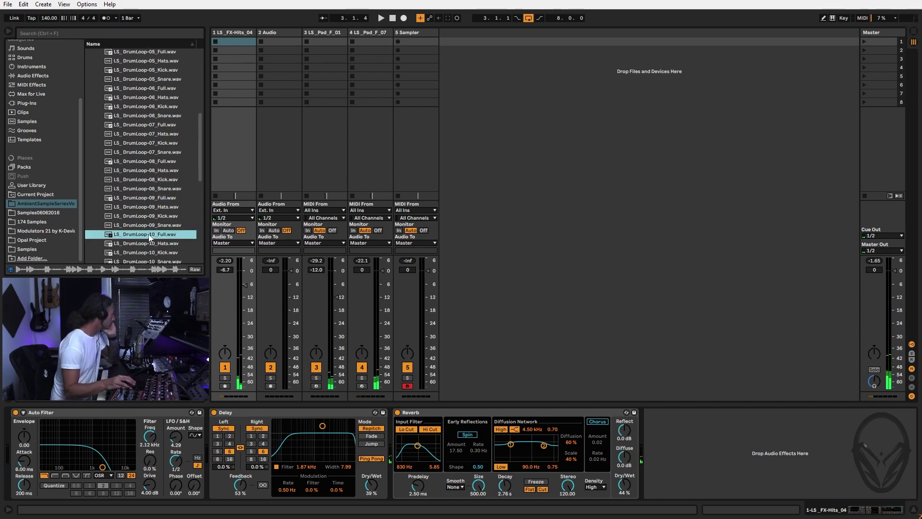
pyautogui.scroll(-2, 148, 235)
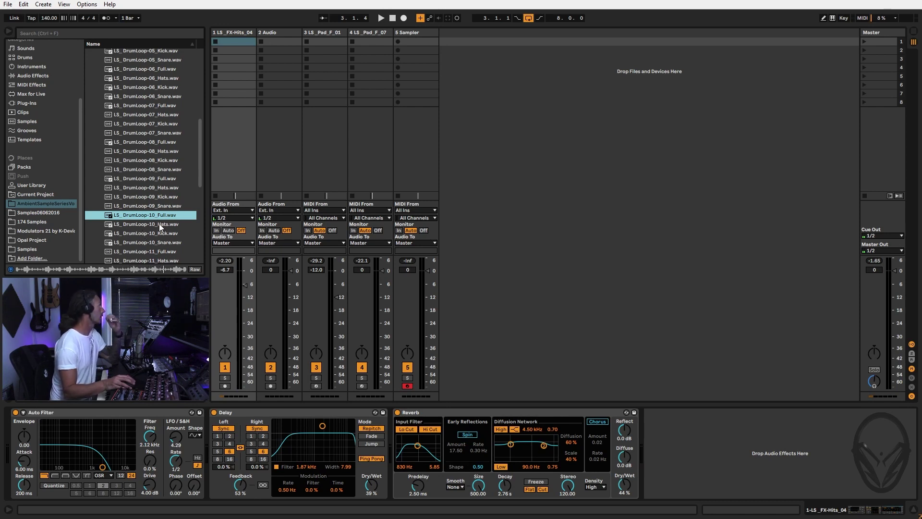
# Place LS_DrumLoop-10_Full.wav on a new arrangement track at bar 3 and consolidate its first four bars.
pyautogui.press('Tab')
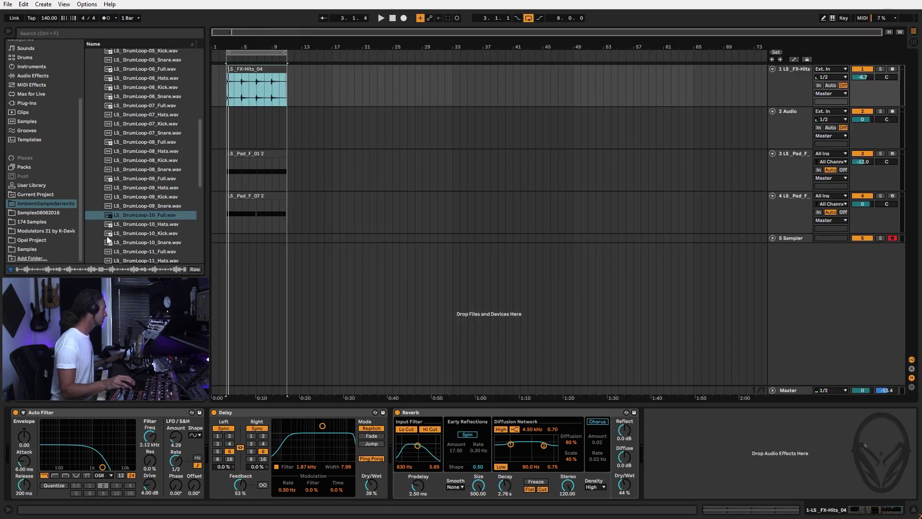
pyautogui.moveTo(170, 218); pyautogui.dragTo(227, 255)
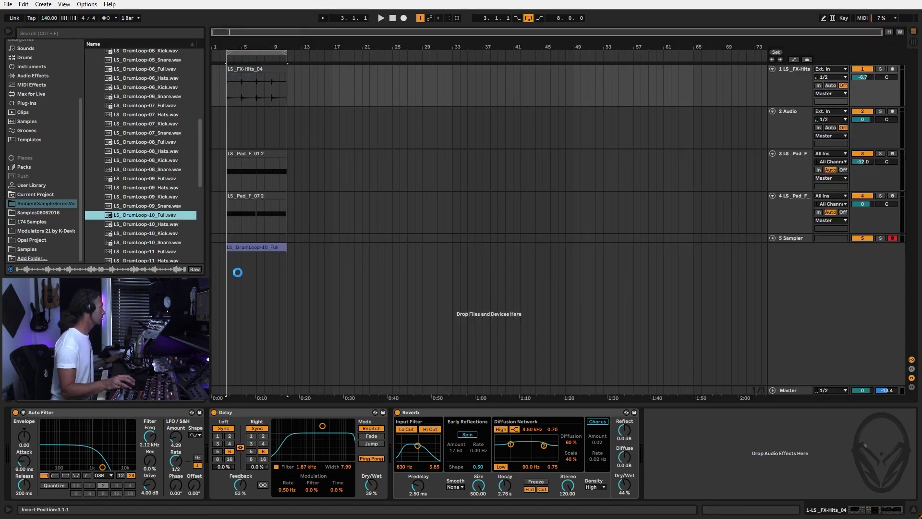
pyautogui.moveTo(286, 255); pyautogui.dragTo(255, 257)
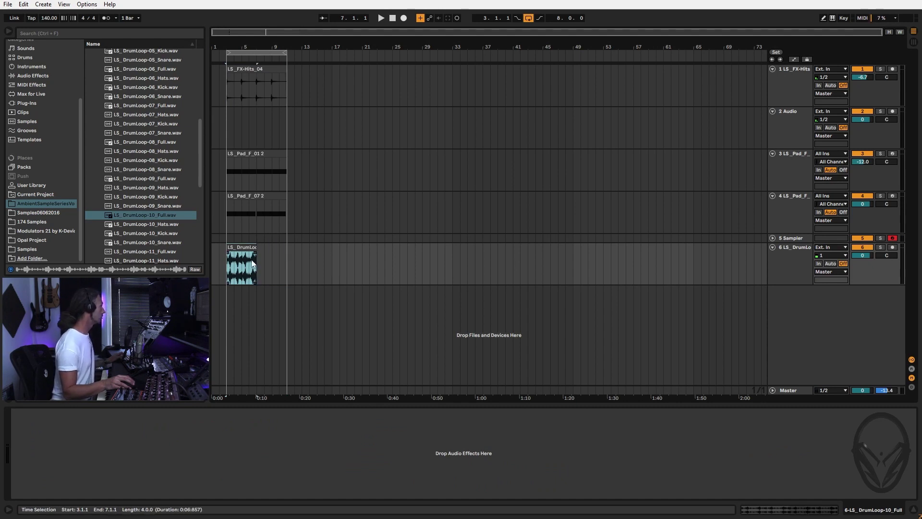
pyautogui.rightClick(234, 250)
pyautogui.click(292, 336)
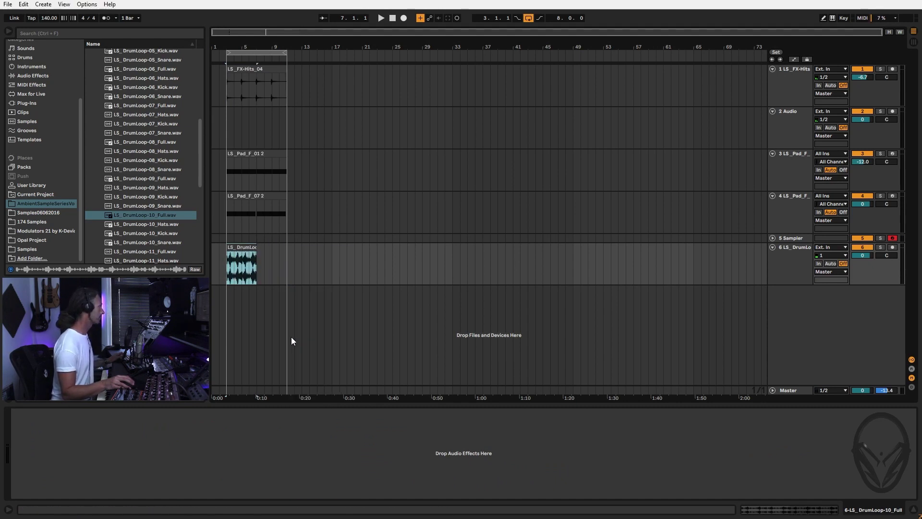
# Quantize the audio of the consolidated four-bar drum loop clip.
pyautogui.doubleClick(244, 248)
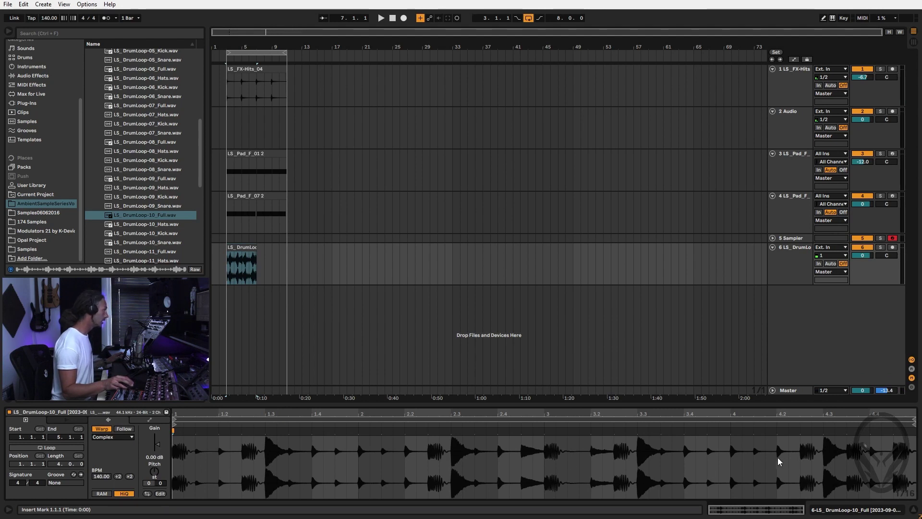
pyautogui.rightClick(359, 469)
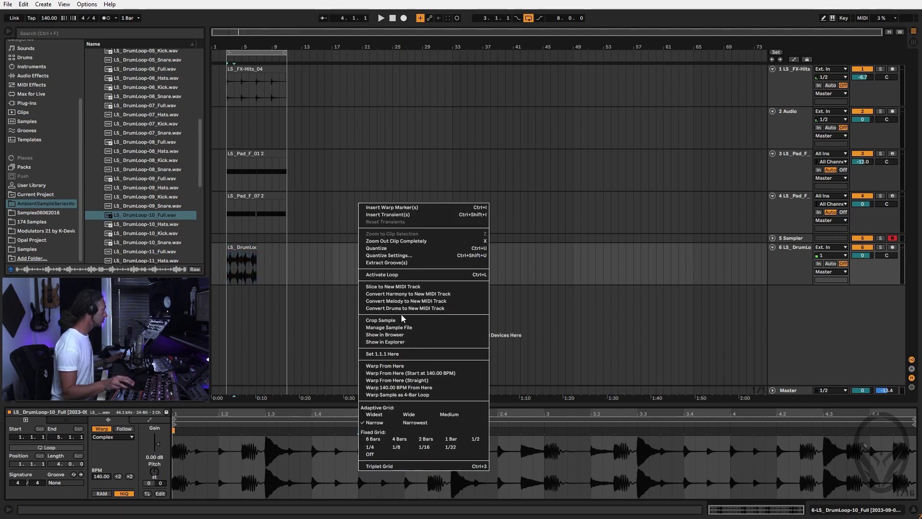
pyautogui.click(392, 249)
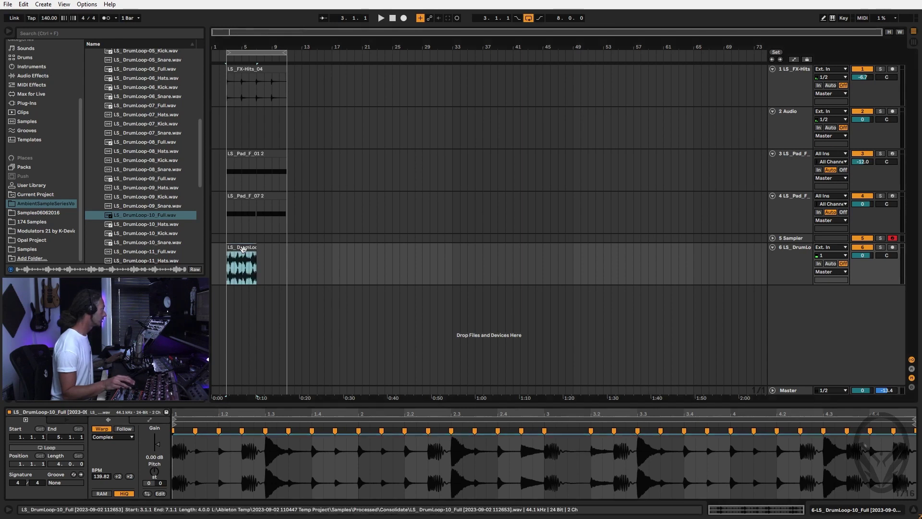
# Slice the quantized drum loop to a new MIDI track using the default slicing settings.
pyautogui.rightClick(245, 250)
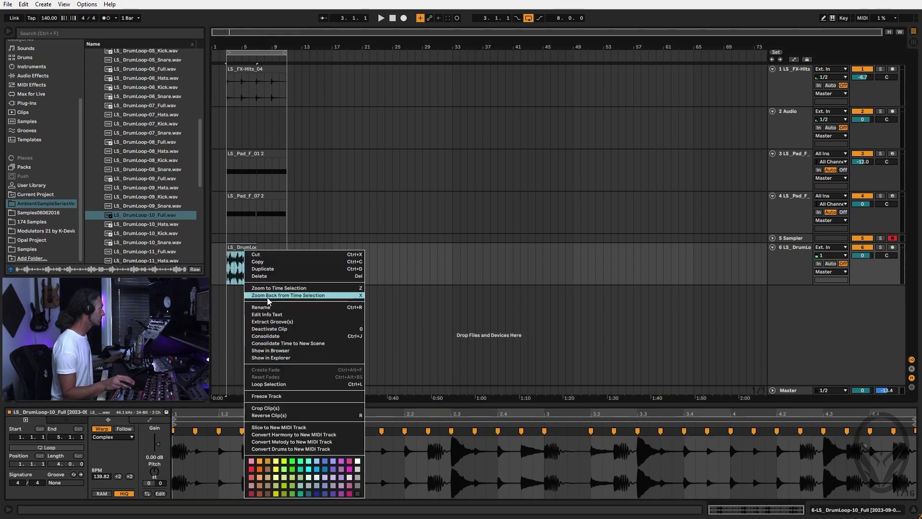
pyautogui.click(279, 427)
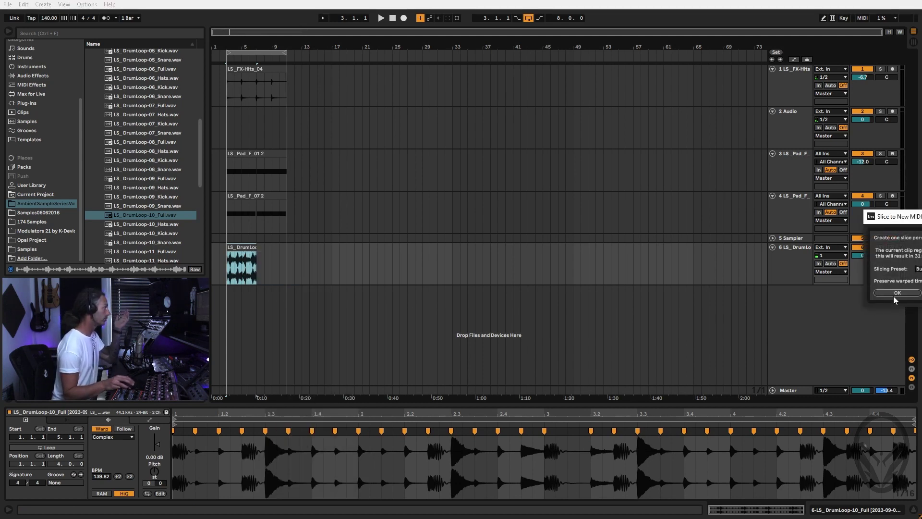
pyautogui.click(897, 293)
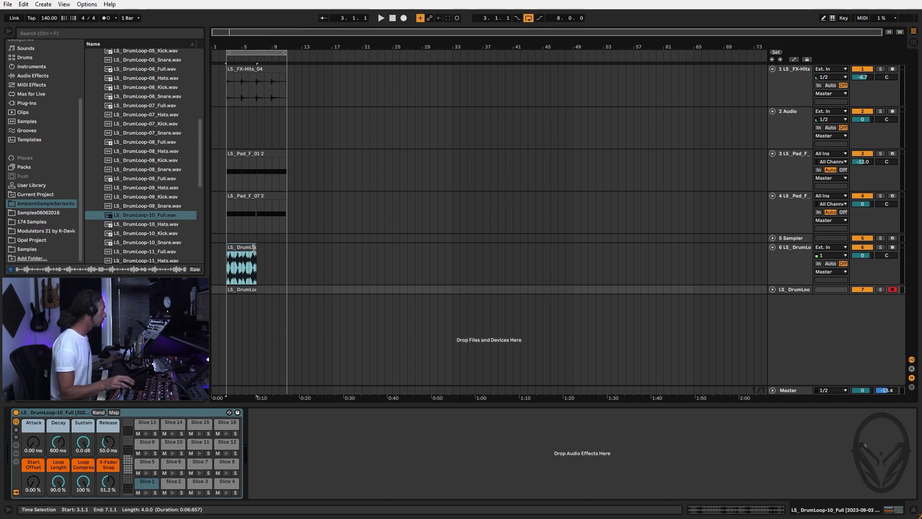
# Delete the drum loop's audio track and the generated MIDI clip on the sliced drum track.
pyautogui.click(253, 250)
pyautogui.press('Delete')
pyautogui.click(786, 250)
pyautogui.press('Delete')
pyautogui.click(249, 245)
pyautogui.press('Delete')
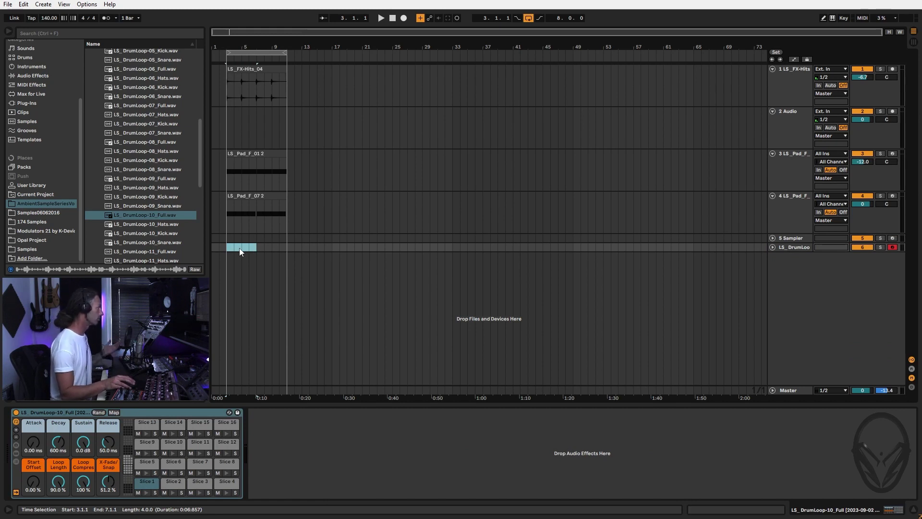
# Insert an empty eight-bar MIDI clip from bar 3 to bar 11 on the sliced drum track.
pyautogui.moveTo(226, 248); pyautogui.dragTo(288, 247)
pyautogui.rightClick(286, 248)
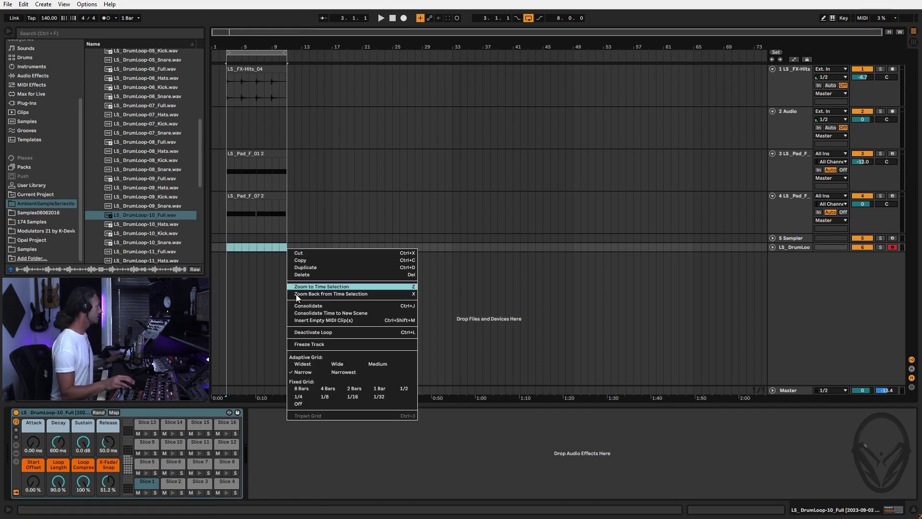
pyautogui.click(308, 320)
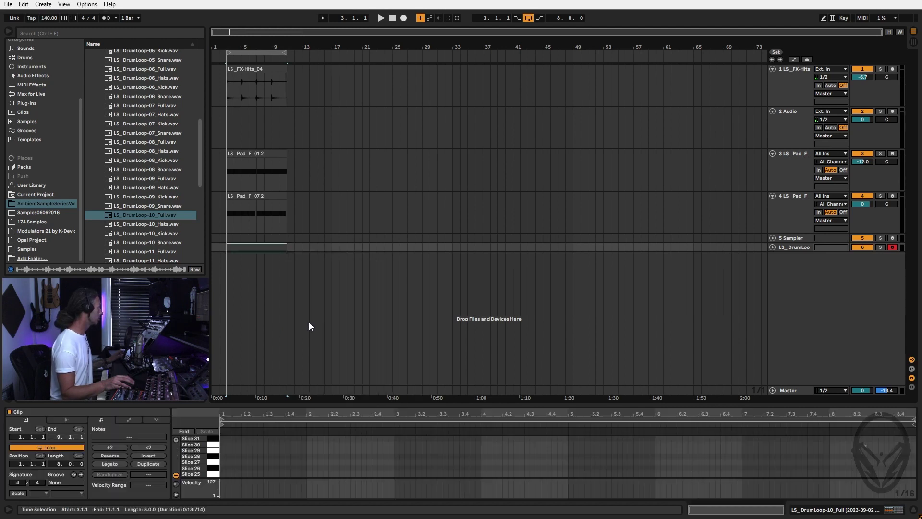
# Move the sliced drum track above the unused Sampler track and delete the Sampler track.
pyautogui.click(782, 238)
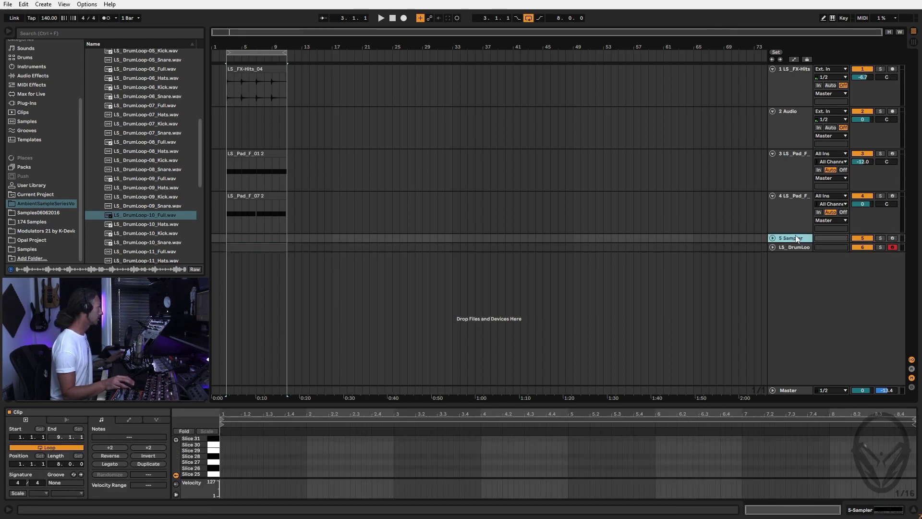
pyautogui.click(796, 237)
pyautogui.moveTo(794, 240); pyautogui.dragTo(796, 259)
pyautogui.click(796, 236)
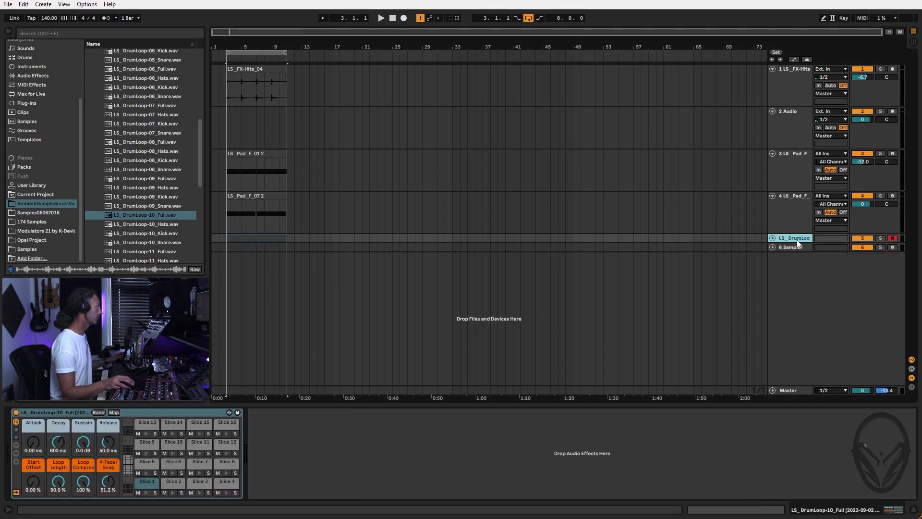
pyautogui.click(798, 247)
pyautogui.press('Delete')
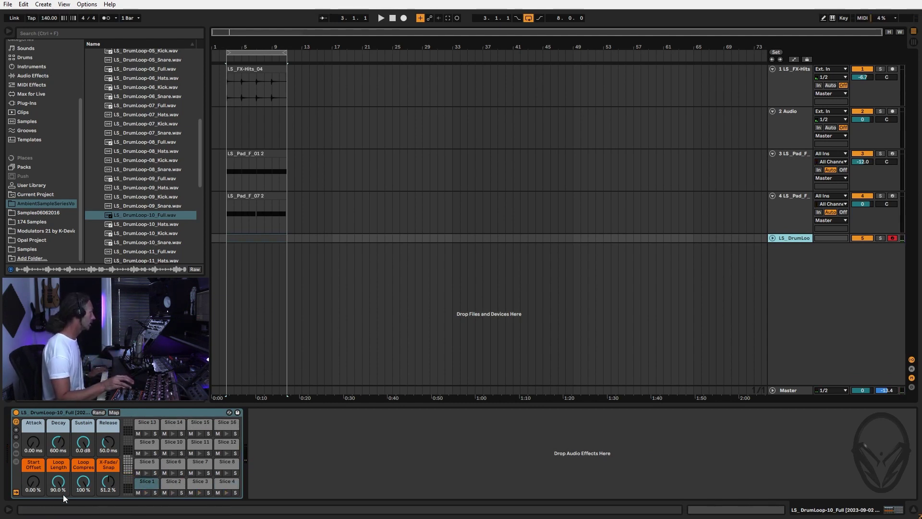
# Set the sliced drum rack's Loop Length to 0% and open the empty MIDI clip's note editor at the lowest slices.
pyautogui.moveTo(64, 482); pyautogui.dragTo(59, 485)
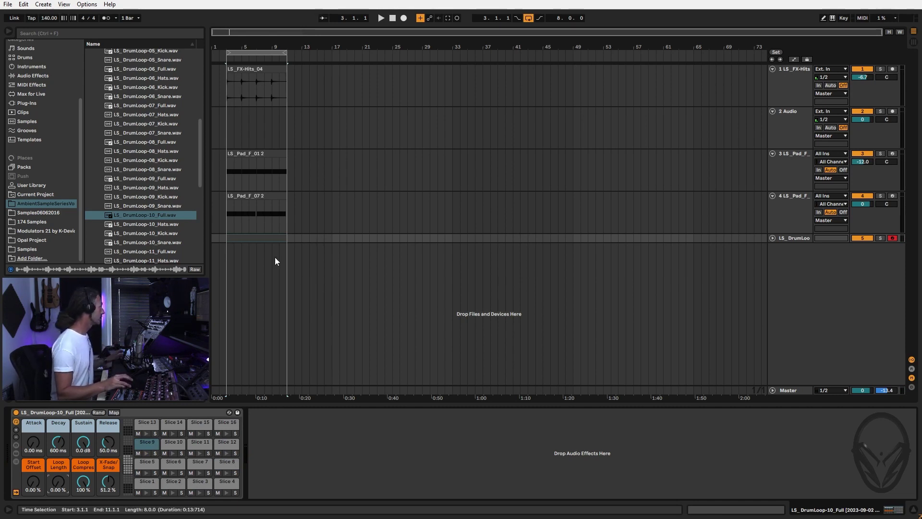
pyautogui.click(261, 238)
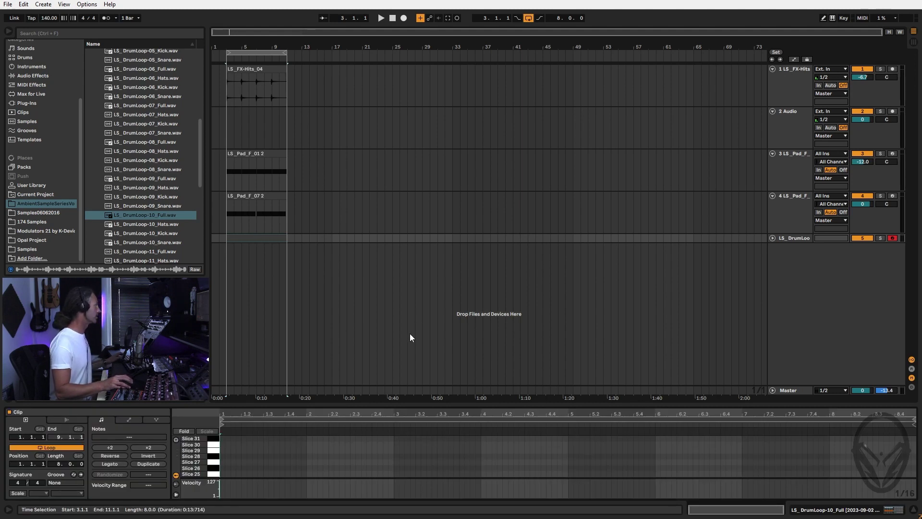
pyautogui.moveTo(391, 405)
pyautogui.mouseDown()
pyautogui.moveTo(391, 319)
pyautogui.moveTo(382, 403)
pyautogui.mouseUp()
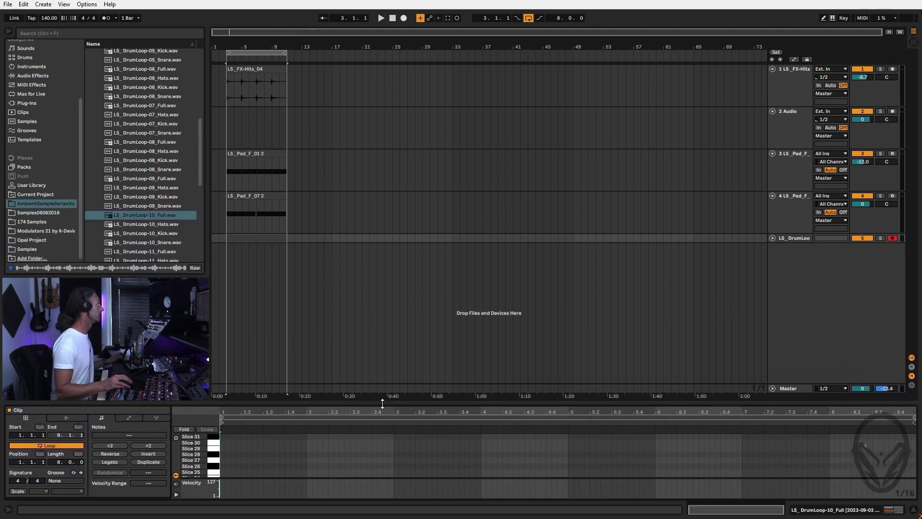
pyautogui.scroll(-4, 284, 457)
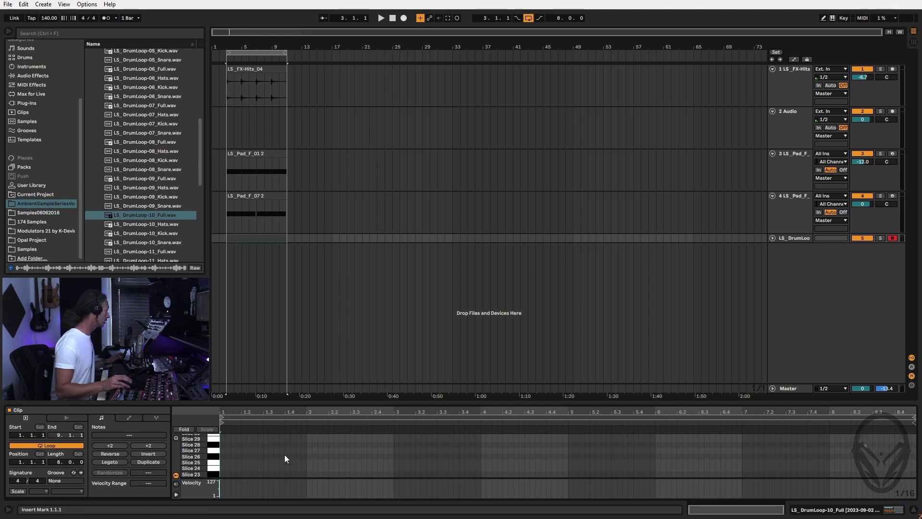
pyautogui.scroll(-8, 233, 460)
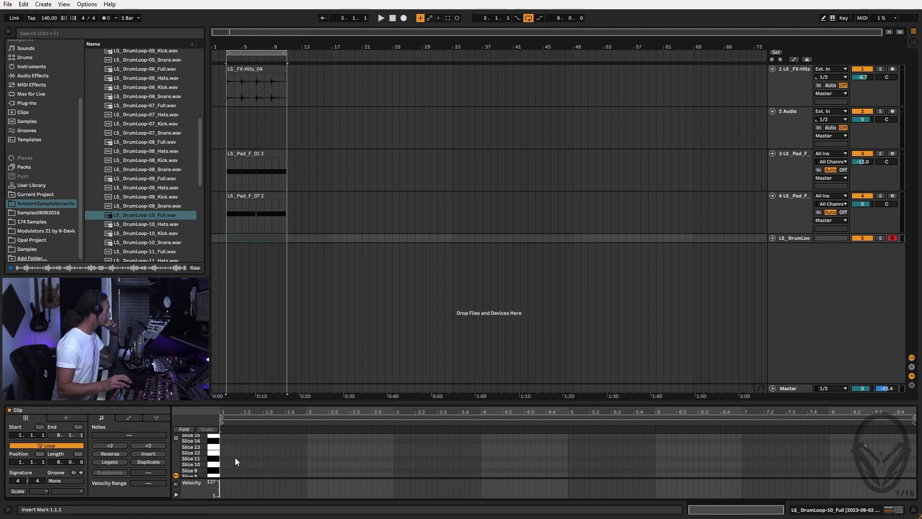
pyautogui.scroll(-3, 246, 448)
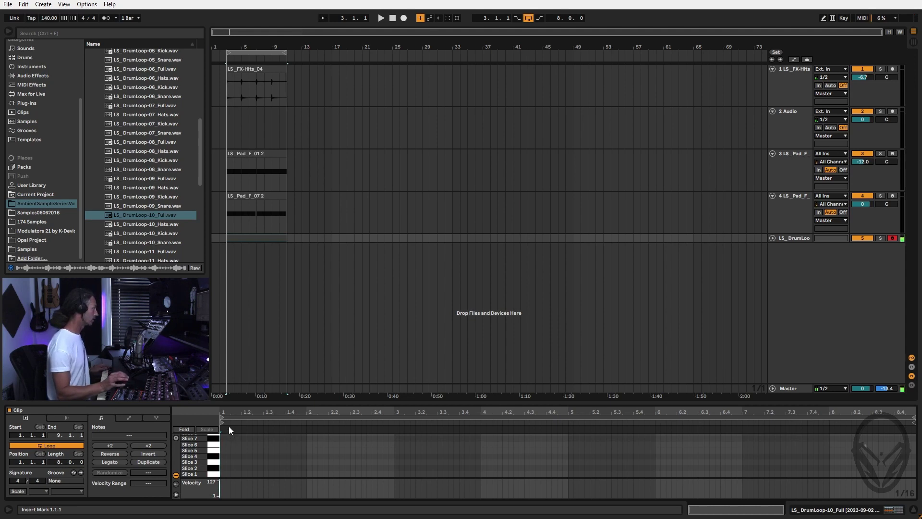
# Add first-bar notes over the playing loop: Slice 2 at 1.1.1, Slice 3 at 1.2.3 and Slice 6 at 1.4.1.
pyautogui.press('space')
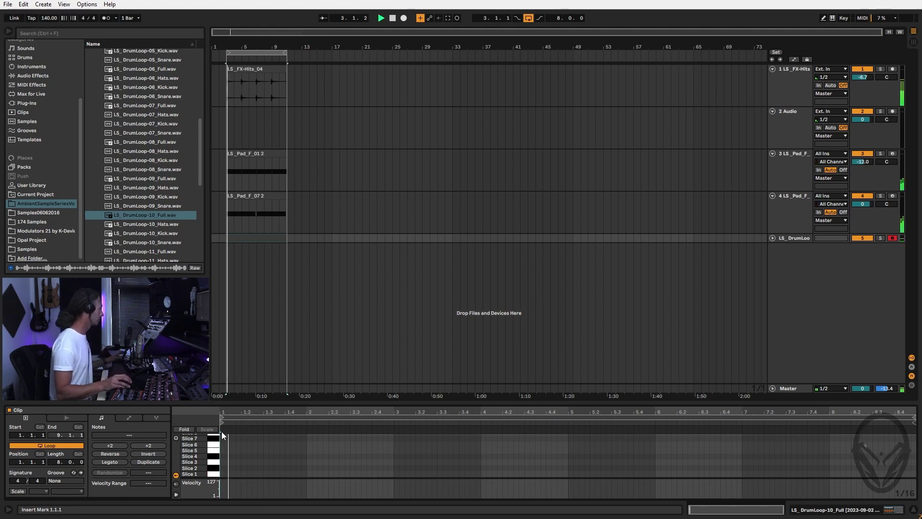
pyautogui.doubleClick(223, 468)
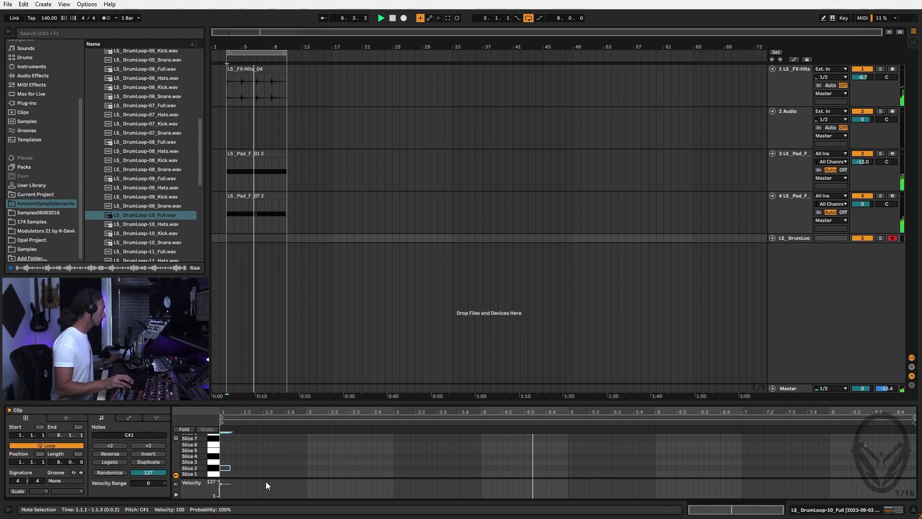
pyautogui.moveTo(226, 473); pyautogui.dragTo(289, 452)
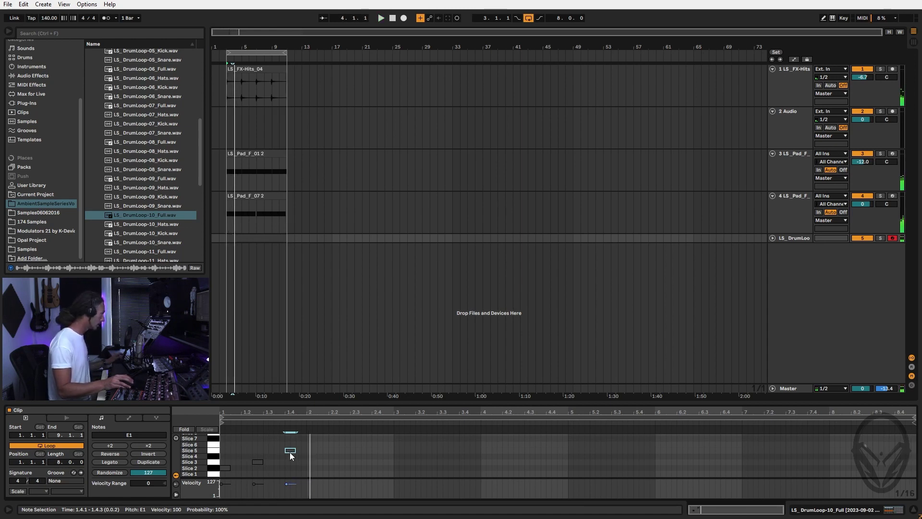
pyautogui.moveTo(289, 455); pyautogui.dragTo(290, 448)
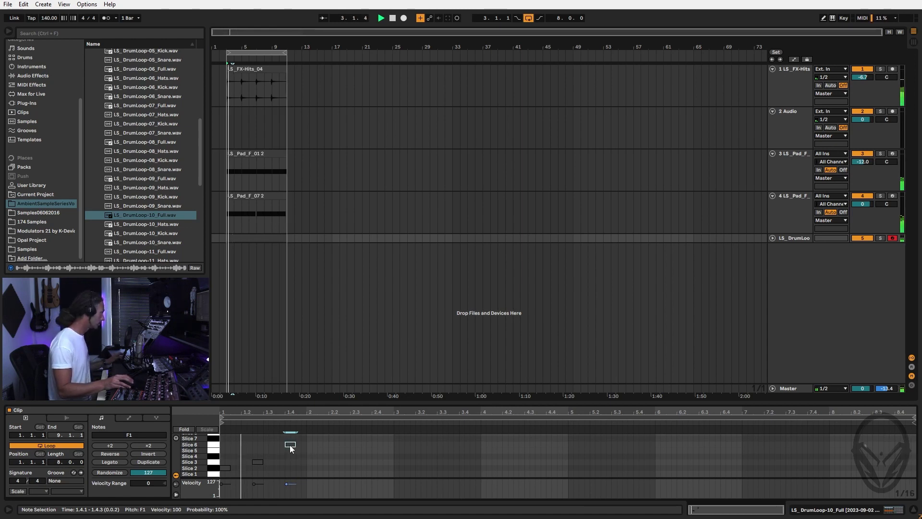
# Add second-bar notes for Slice 7 at 2.1.1, Slice 8 at 2.1.3, Slice 9 at 2.2.3, Slice 10 at 2.4.1 and Slice 11 at 2.4.3.
pyautogui.scroll(1, 296, 455)
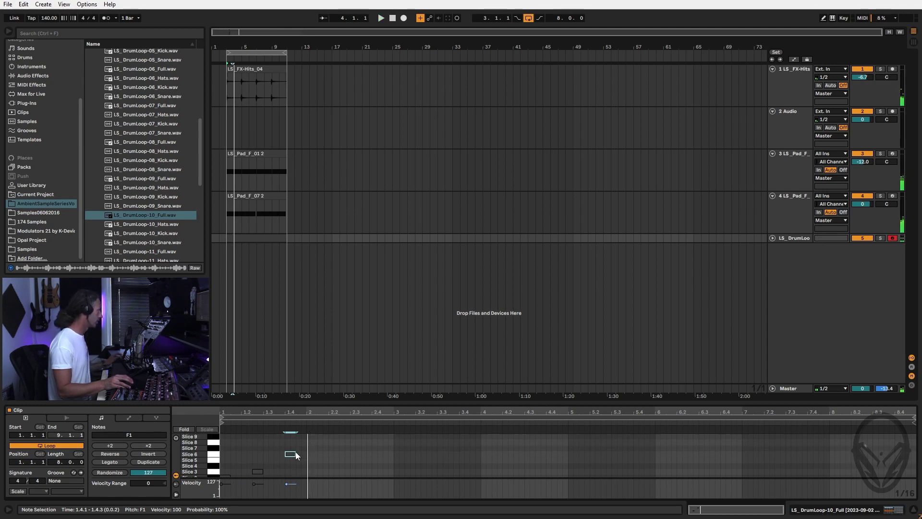
pyautogui.moveTo(291, 454); pyautogui.dragTo(322, 444)
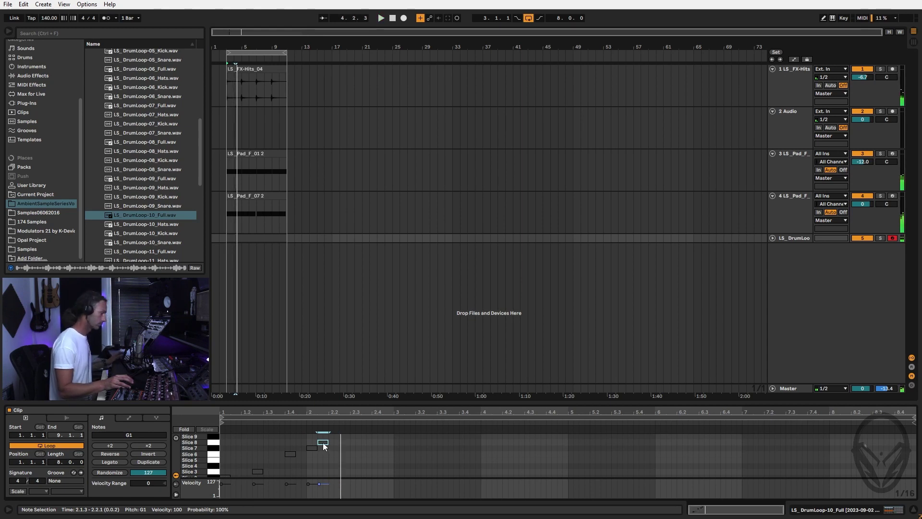
pyautogui.moveTo(323, 443); pyautogui.dragTo(345, 435)
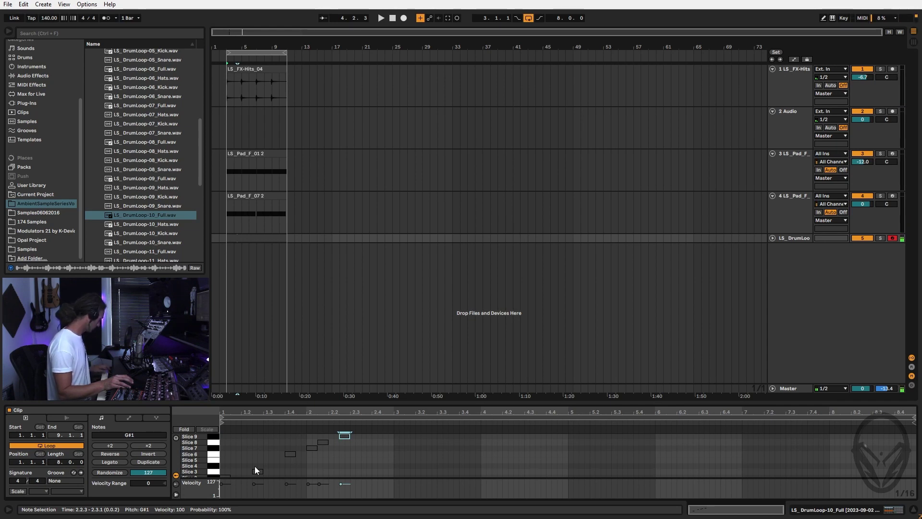
pyautogui.scroll(2, 389, 468)
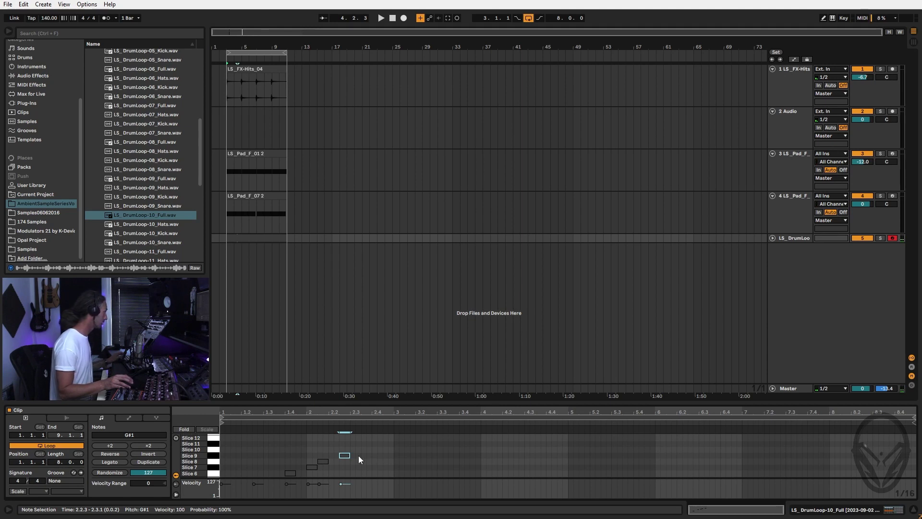
pyautogui.moveTo(379, 455); pyautogui.dragTo(387, 446)
pyautogui.press('space')
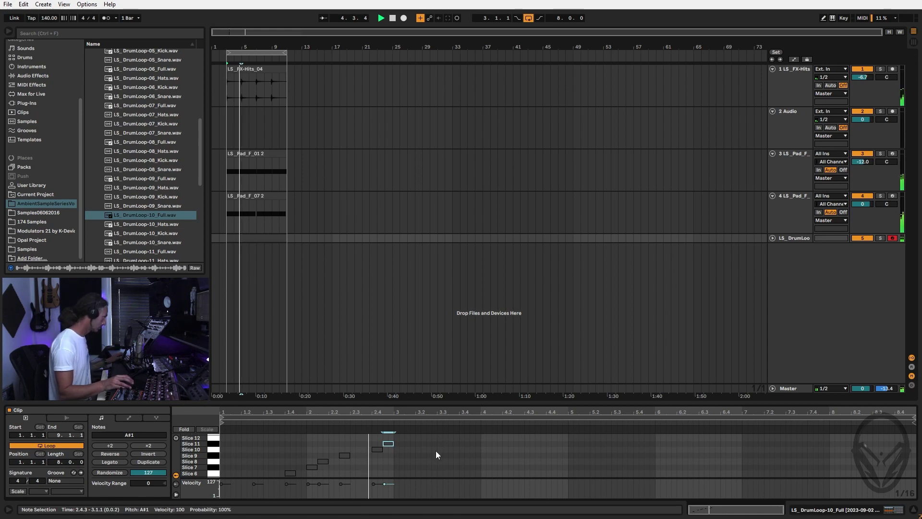
# Duplicate the whole two-bar slice pattern into bars 3 and 4 of the clip and play it back.
pyautogui.hotkey('ctrl', 'a')
pyautogui.press('space')
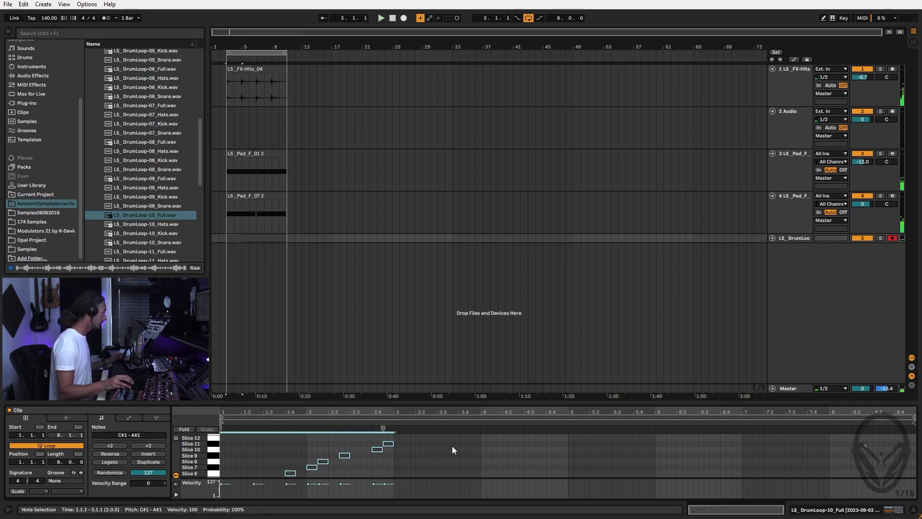
pyautogui.hotkey('ctrl', 'd')
pyautogui.press('space')
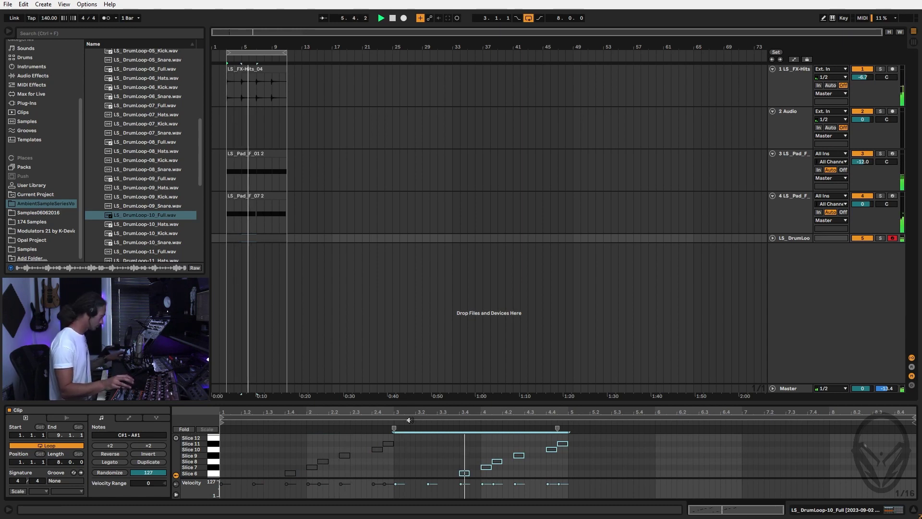
# Duplicate the whole four-bar slice pattern into bars 5 to 8 of the clip and play it back.
pyautogui.press('space')
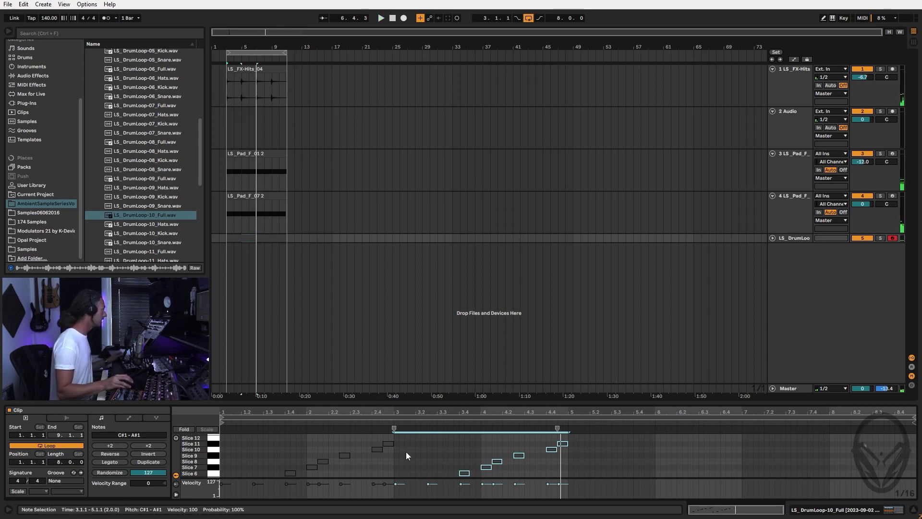
pyautogui.click(617, 462)
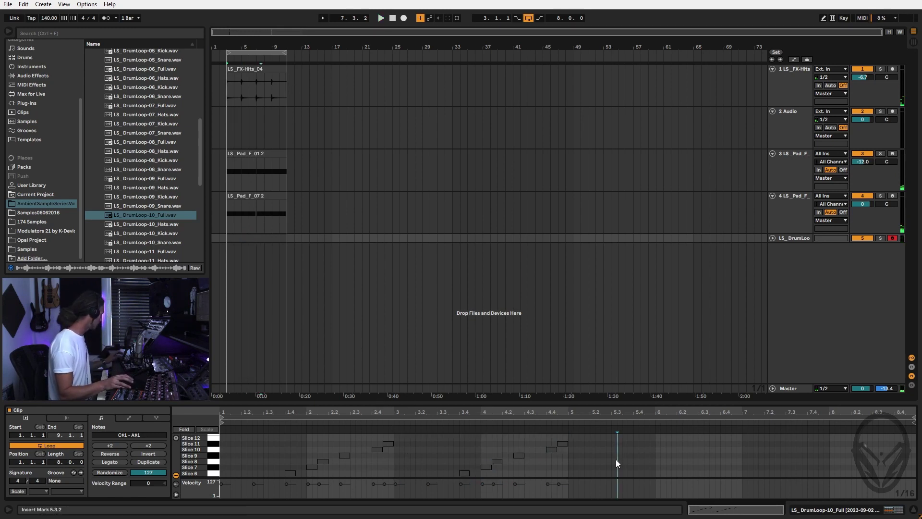
pyautogui.hotkey('ctrl', 'a')
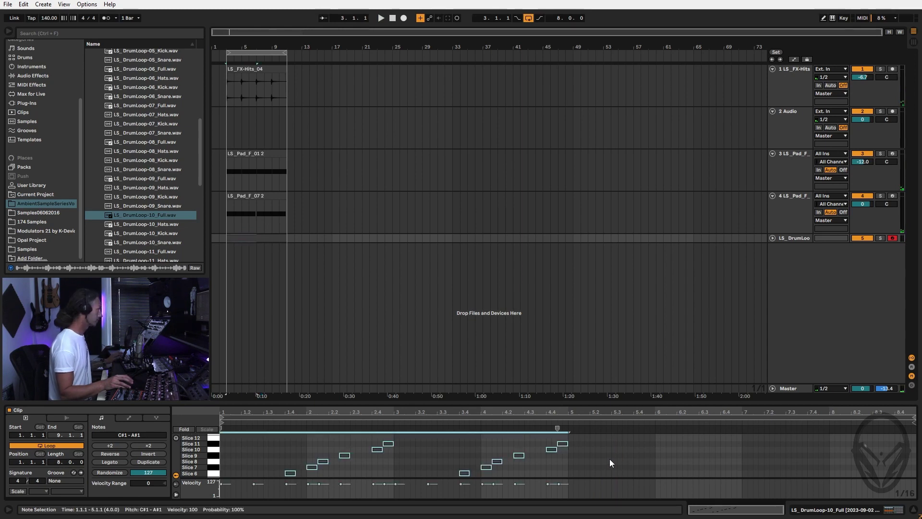
pyautogui.hotkey('ctrl', 'd')
pyautogui.press('space')
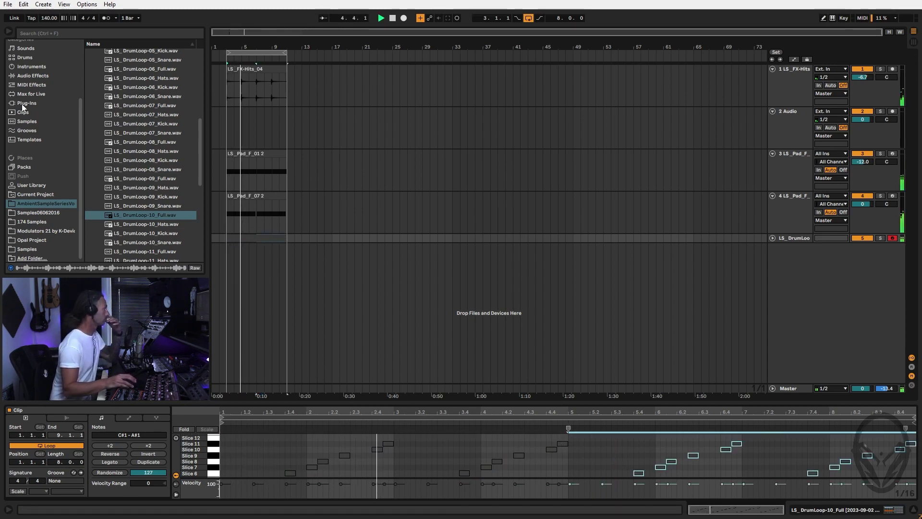
# Add a Delay from the Delay & Loop audio effects to the sliced drum loop track.
pyautogui.click(36, 73)
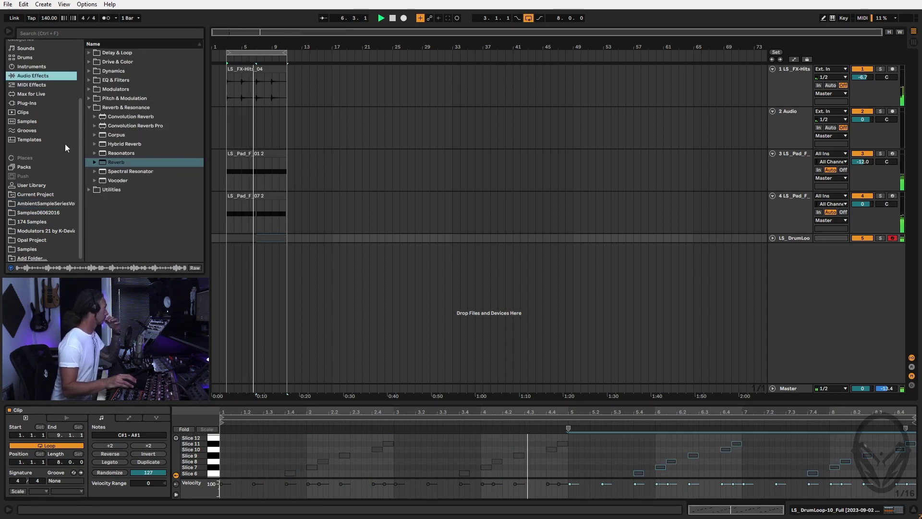
pyautogui.click(89, 52)
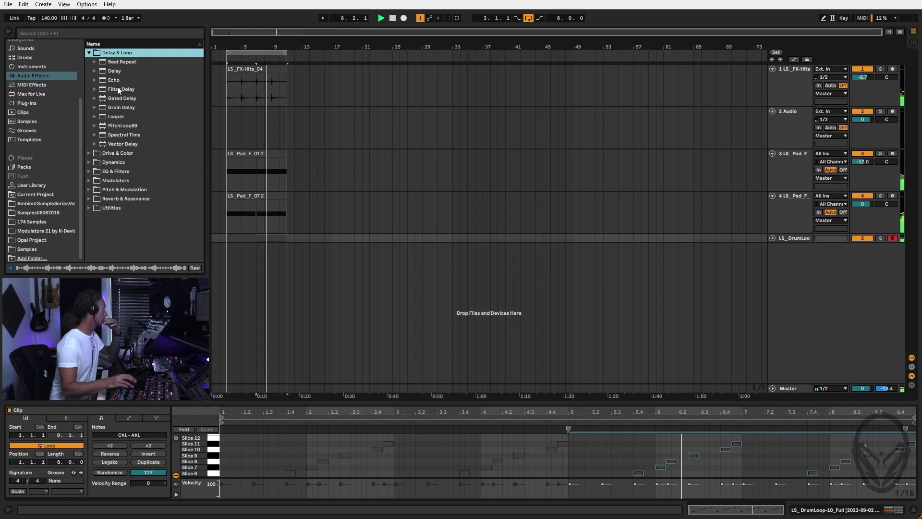
pyautogui.click(104, 71)
pyautogui.moveTo(104, 75); pyautogui.dragTo(788, 237)
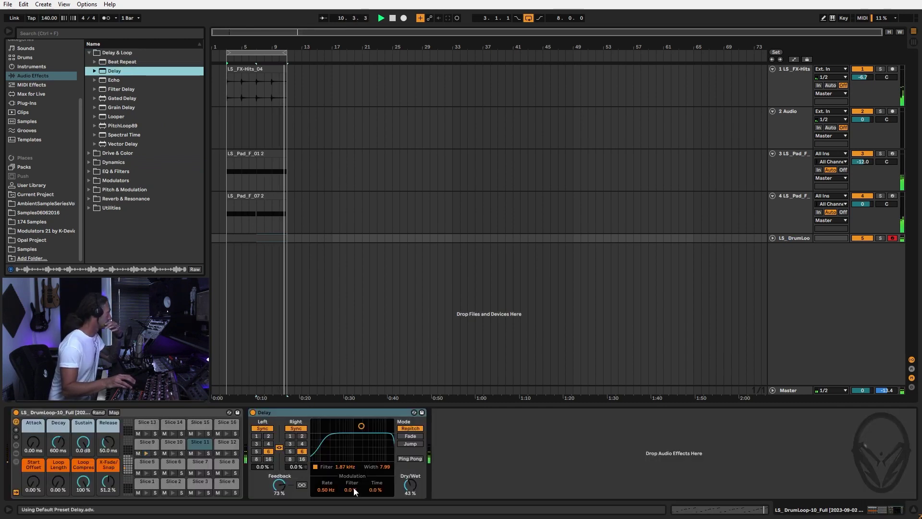
# Set the Delay to 9% feedback, 21% dry/wet and a synced time of 4, and lower the drum rack's Sustain to -12 dB.
pyautogui.moveTo(410, 486); pyautogui.dragTo(410, 484)
pyautogui.moveTo(279, 485); pyautogui.dragTo(279, 509)
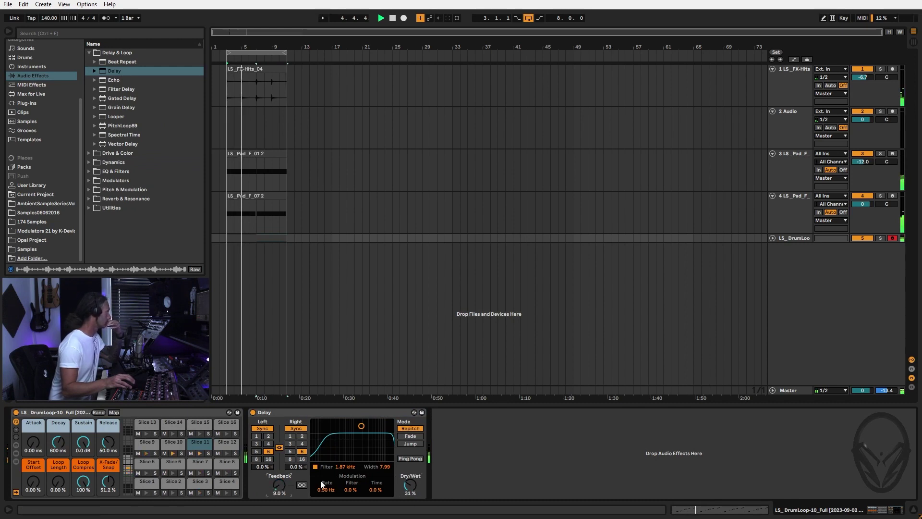
pyautogui.moveTo(410, 486); pyautogui.dragTo(410, 490)
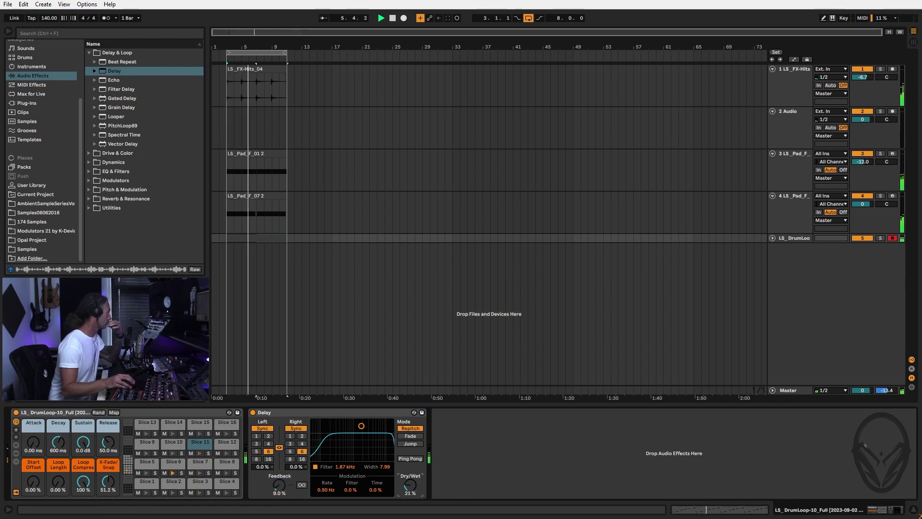
pyautogui.click(268, 444)
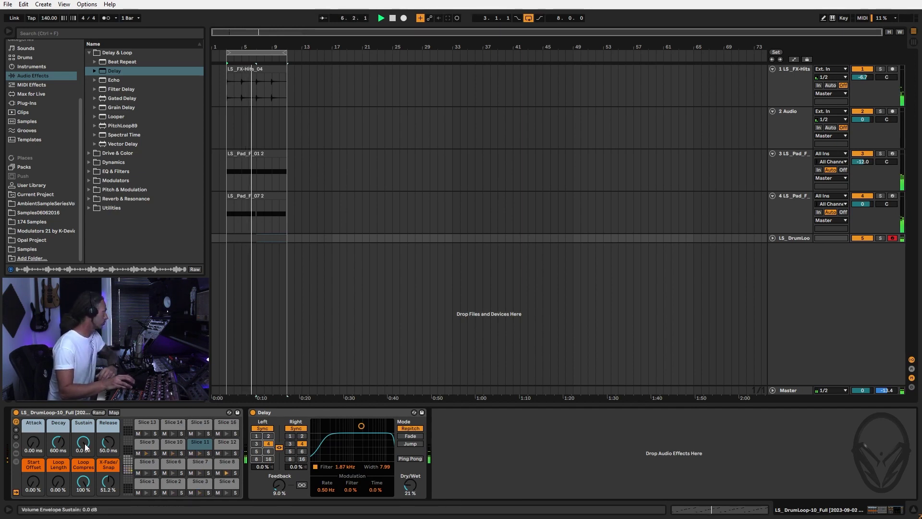
pyautogui.moveTo(83, 447); pyautogui.dragTo(82, 463)
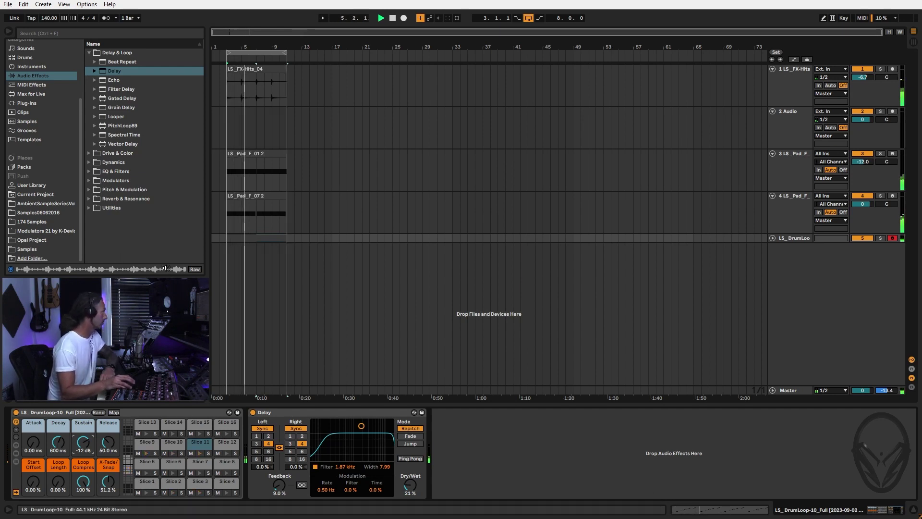
# Copy the sliced drum rack without its Delay onto a new track below the existing tracks.
pyautogui.click(794, 237)
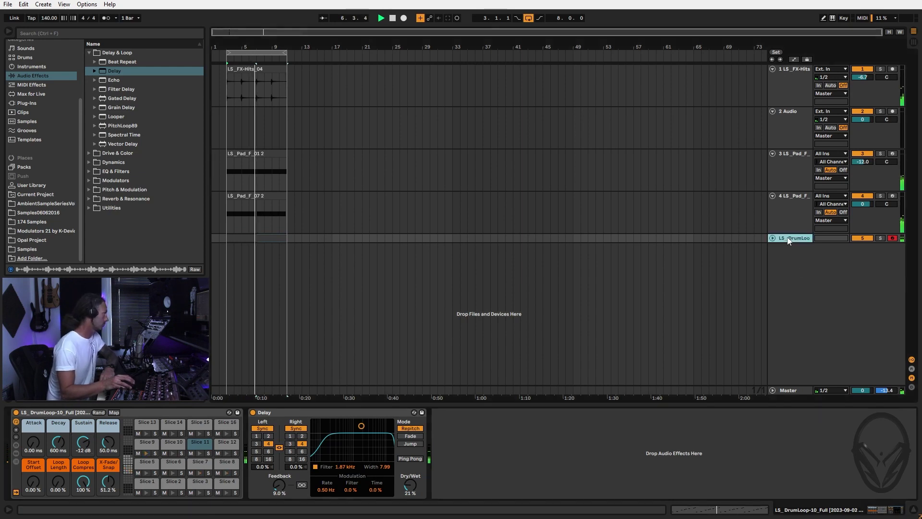
pyautogui.click(61, 413)
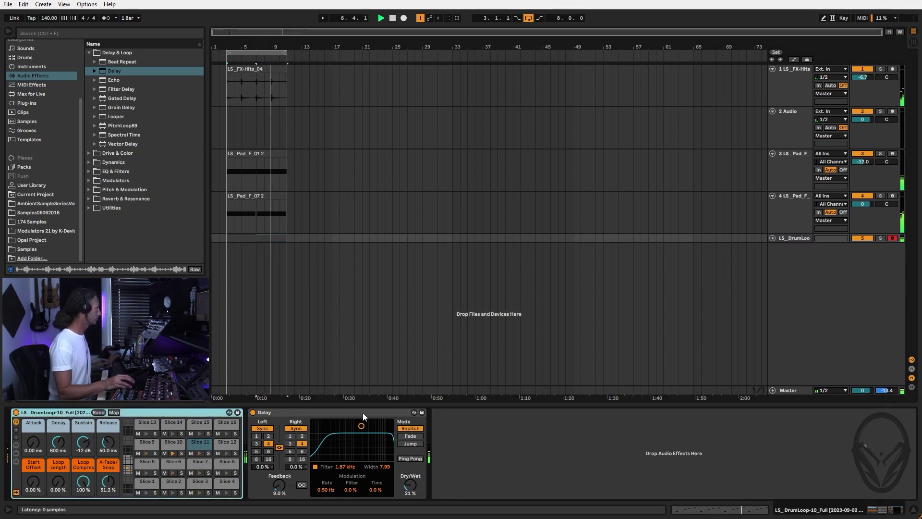
pyautogui.moveTo(50, 414); pyautogui.dragTo(246, 293)
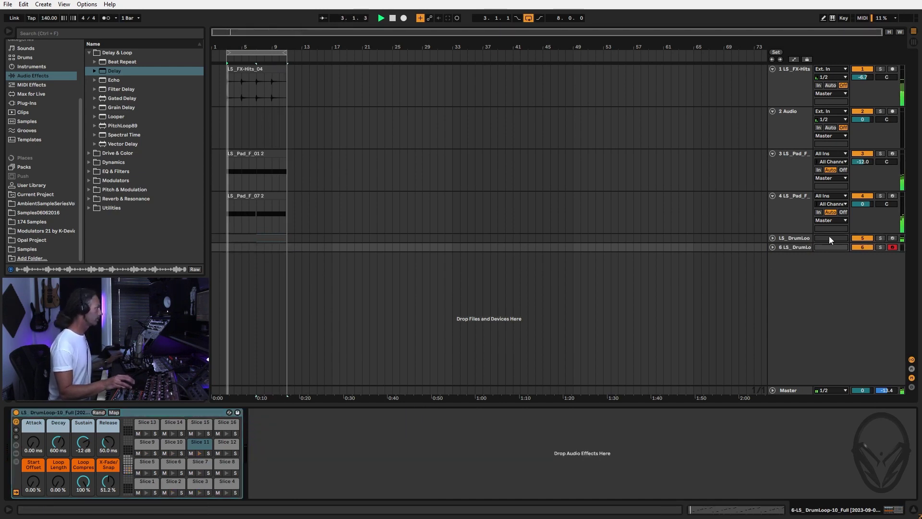
# Insert an empty MIDI clip over the eight-bar loop range on the copied drum rack track.
pyautogui.click(801, 247)
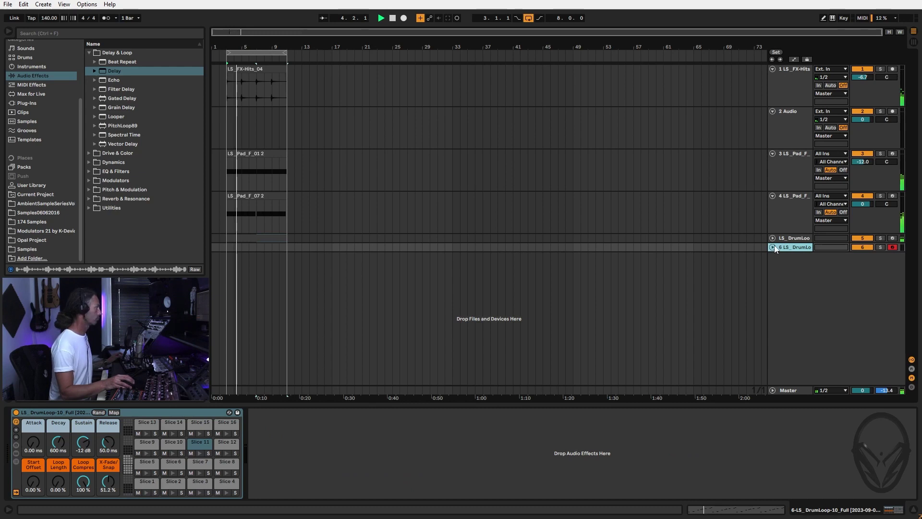
pyautogui.moveTo(230, 248); pyautogui.dragTo(287, 247)
pyautogui.rightClick(287, 246)
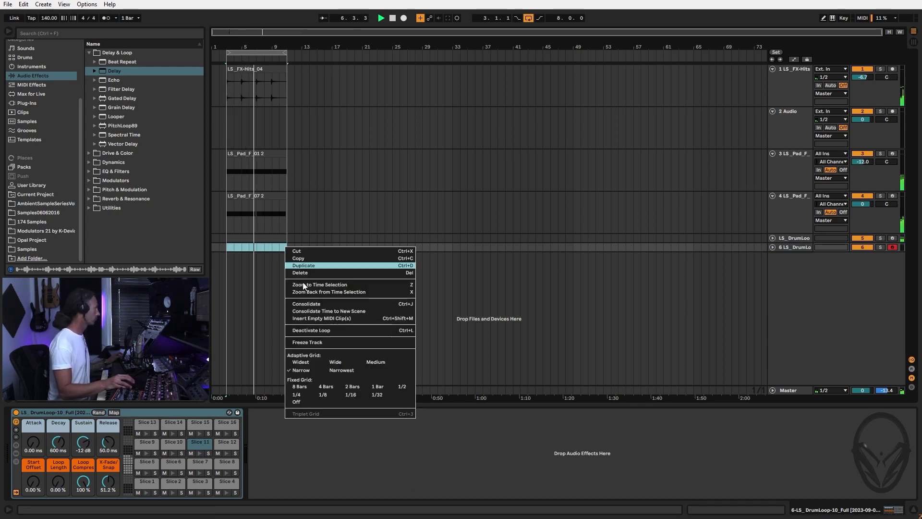
pyautogui.click(318, 319)
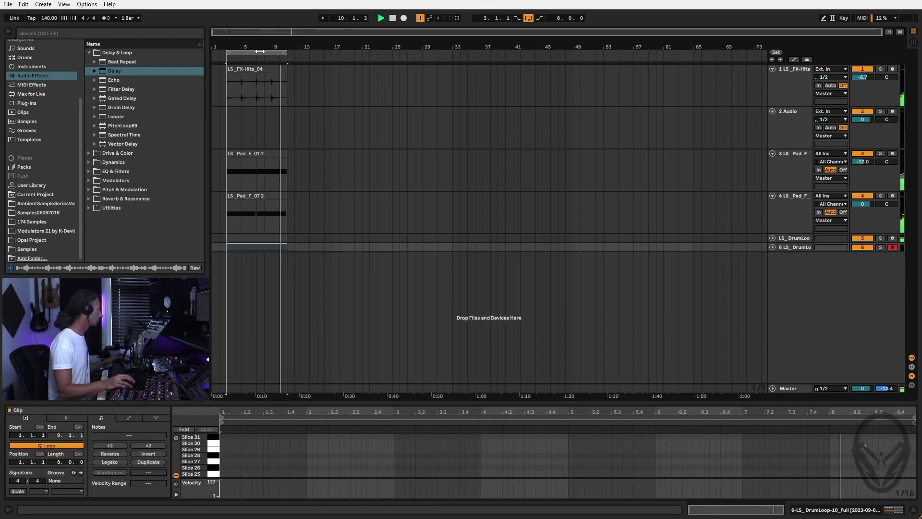
# Duplicate all clips in the eight-bar loop range and extend the loop brace to 16 bars.
pyautogui.click(260, 52)
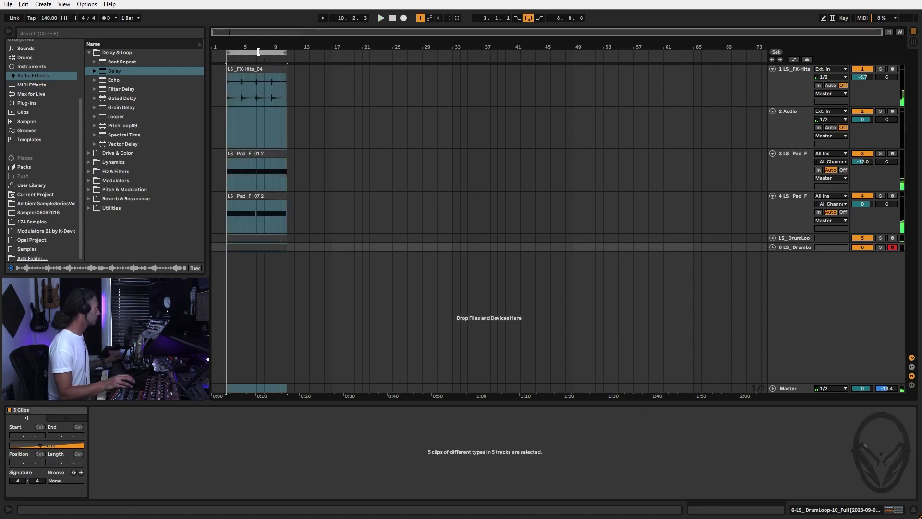
pyautogui.hotkey('ctrl', 'd')
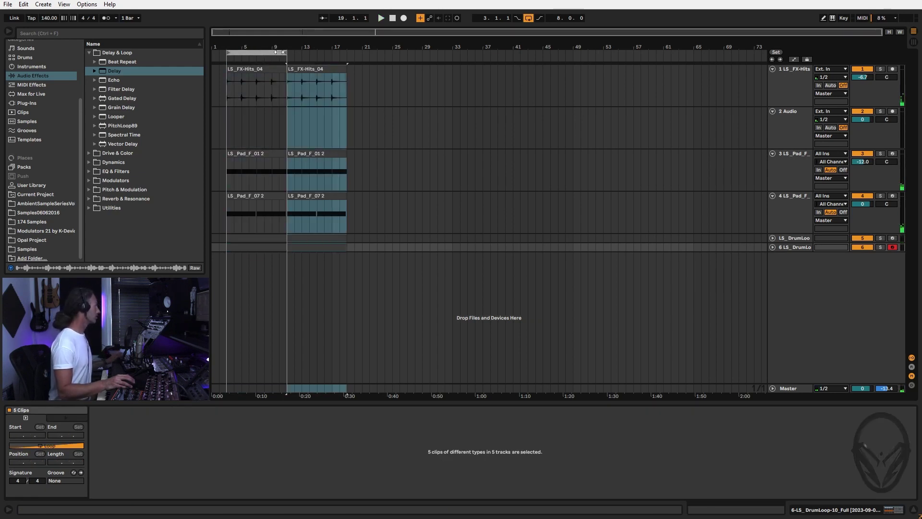
pyautogui.moveTo(282, 51); pyautogui.dragTo(347, 51)
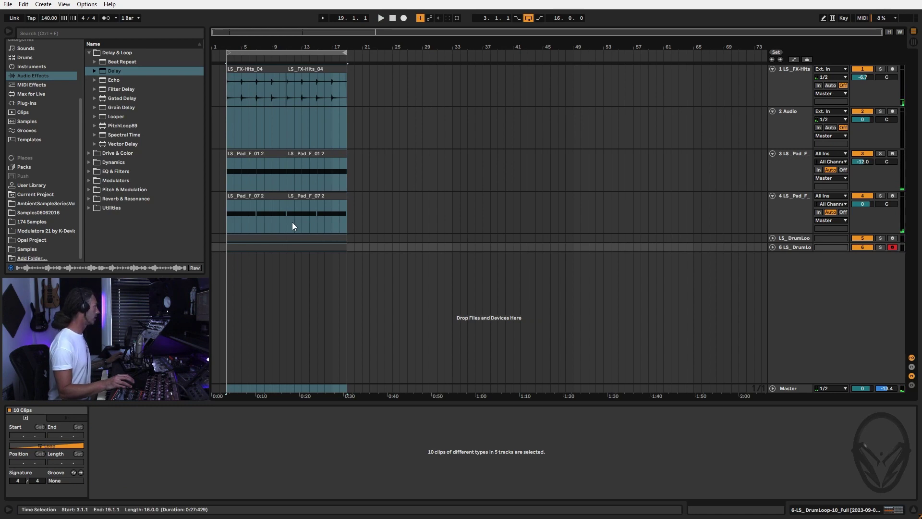
# Delete both empty MIDI clips from the copied drum rack track and play the 16-bar arrangement.
pyautogui.click(289, 247)
pyautogui.keyDown('shift'); pyautogui.click(268, 248); pyautogui.keyUp('shift')
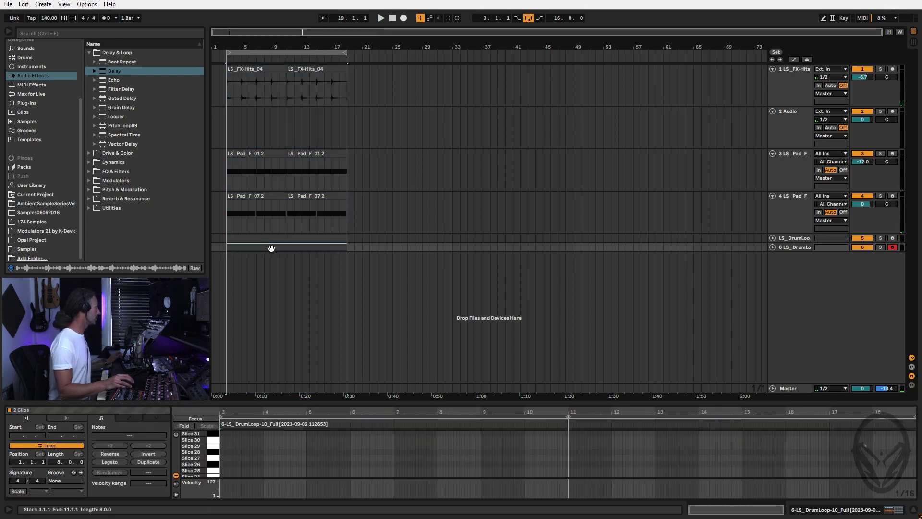
pyautogui.press('Delete')
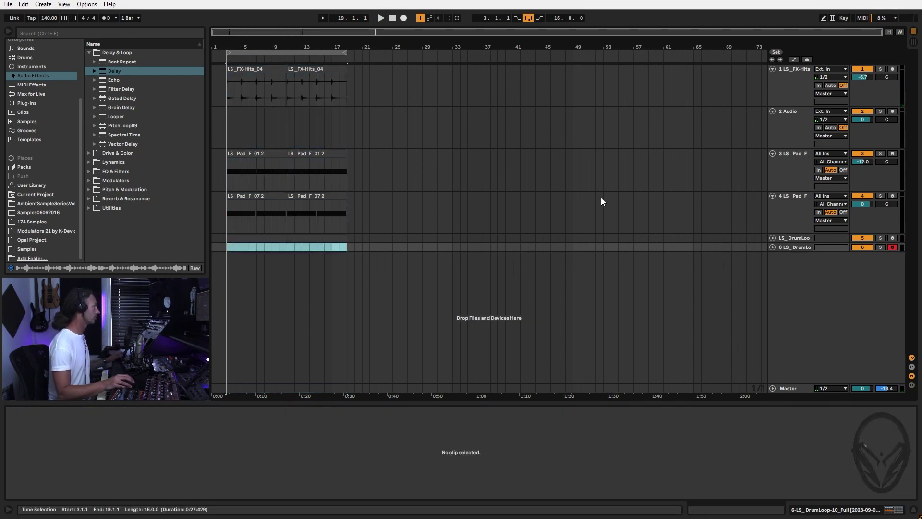
pyautogui.press('space')
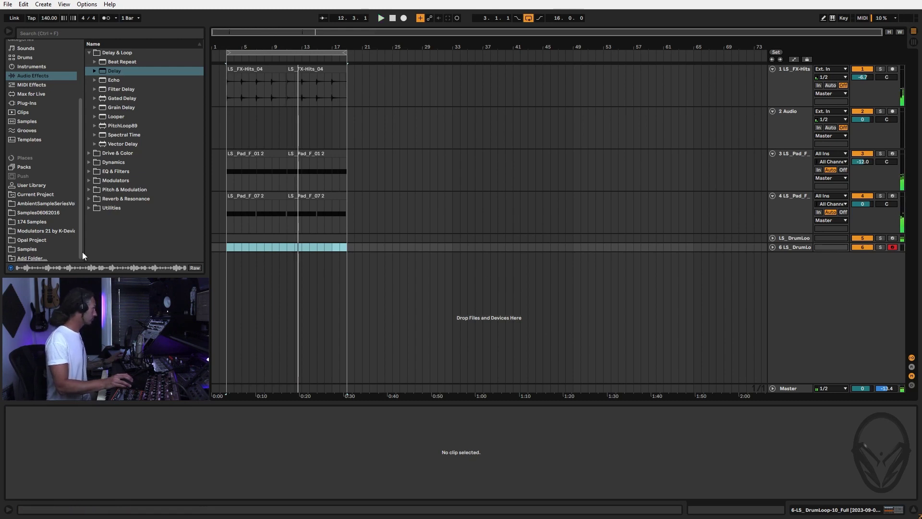
# Open the Melody folder of SampleSeriesVol3 in Samples06062016 and preview LS_ LS_Melody-01.wav.
pyautogui.scroll(-1, 39, 195)
pyautogui.click(35, 210)
pyautogui.scroll(-5, 157, 158)
pyautogui.scroll(-5, 149, 169)
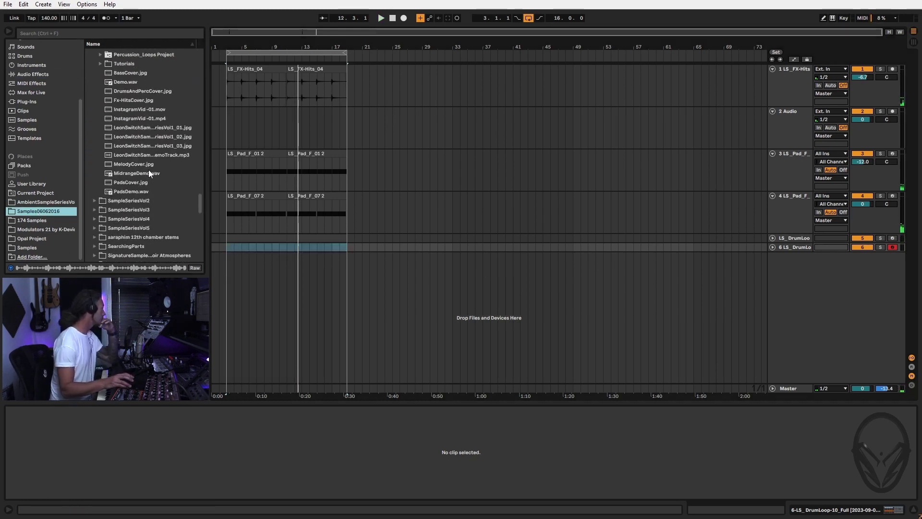
pyautogui.click(94, 163)
pyautogui.scroll(-2, 143, 126)
pyautogui.scroll(2, 109, 110)
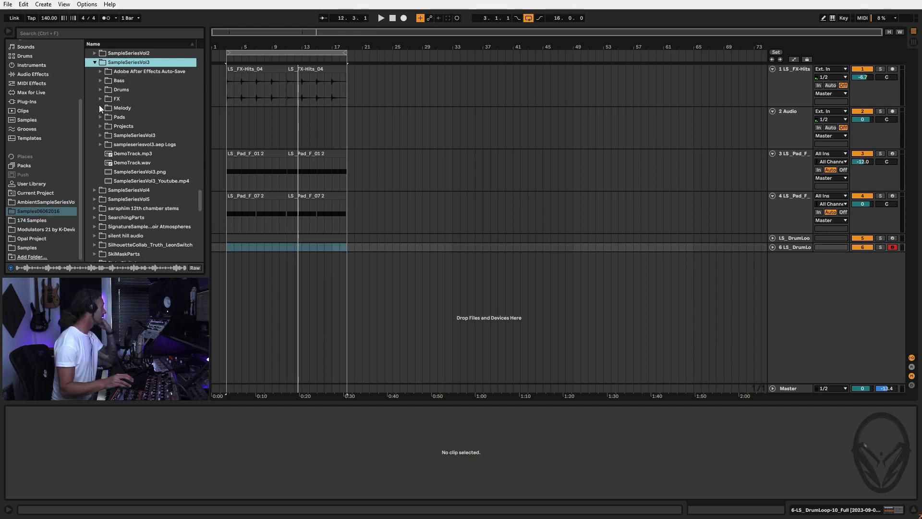
pyautogui.click(99, 107)
pyautogui.click(138, 115)
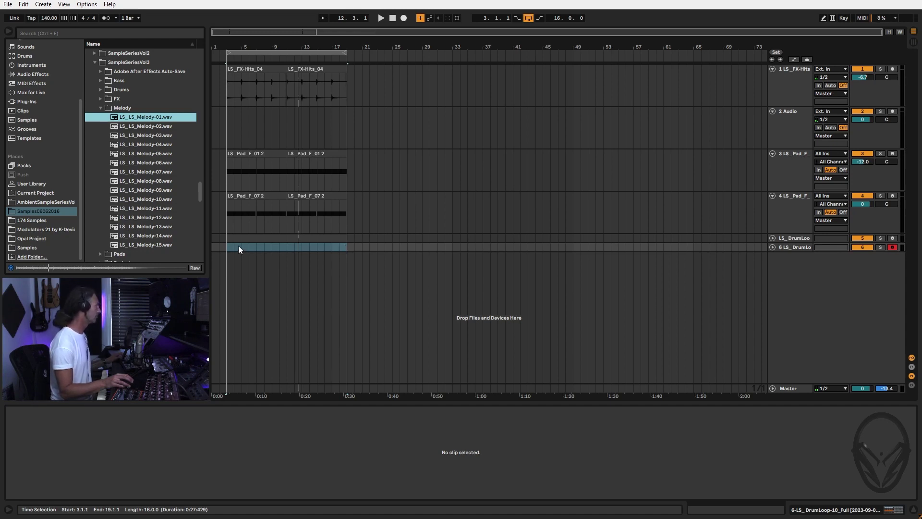
# Preview LS_ LS_Melody-02.wav over the playing loop, place it on the empty second audio track at bar 3 and play it back.
pyautogui.press('space')
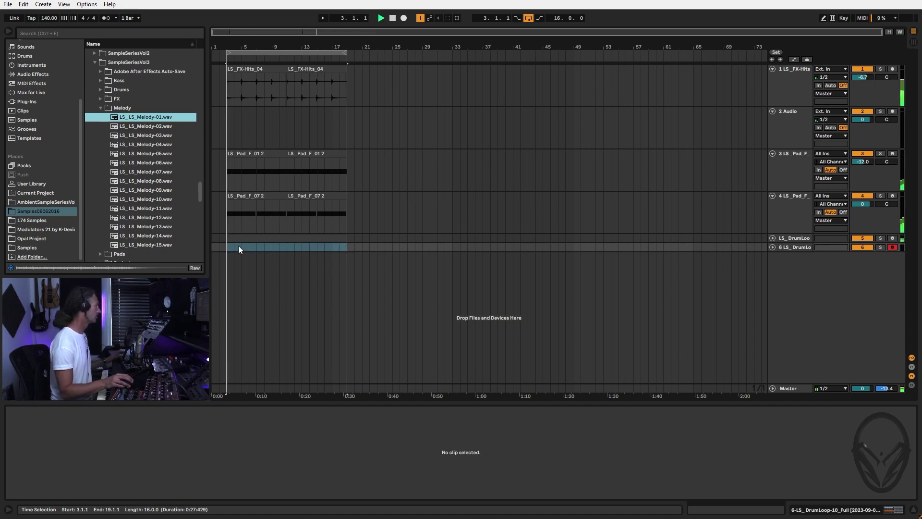
pyautogui.click(159, 127)
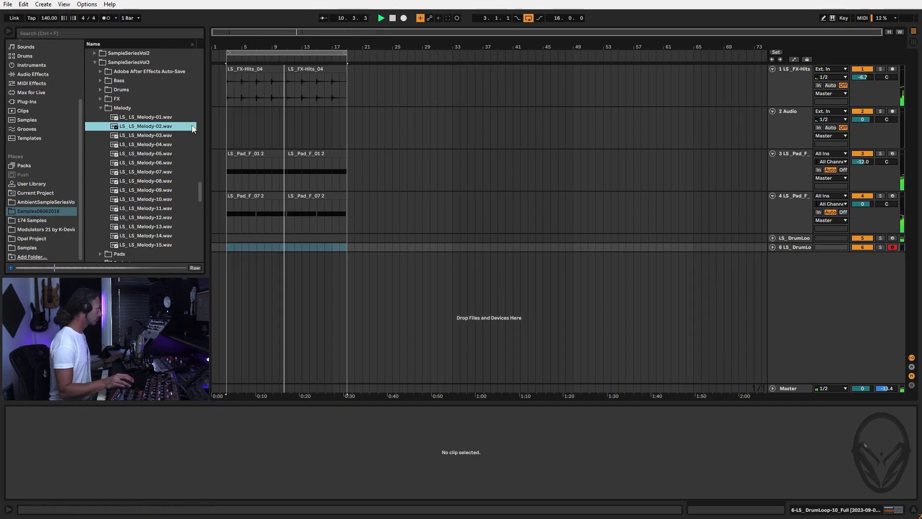
pyautogui.moveTo(164, 129); pyautogui.dragTo(227, 128)
pyautogui.press('space')
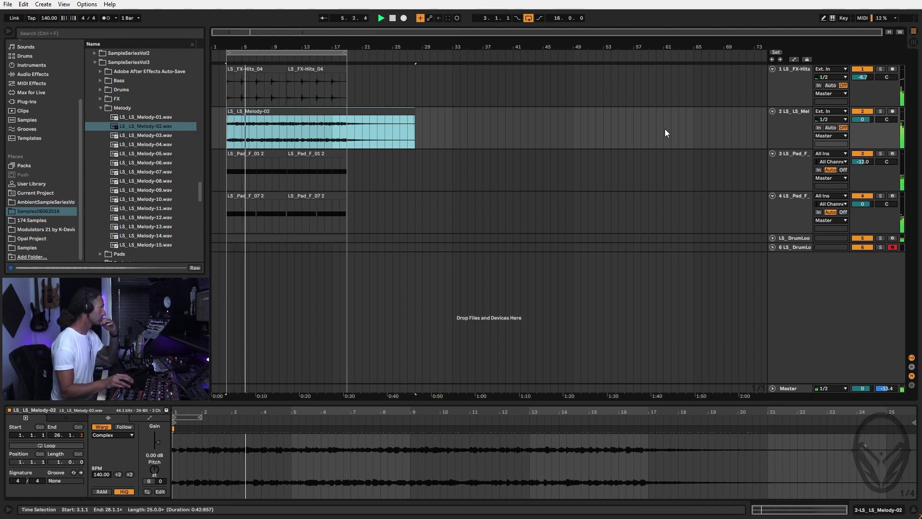
# Lower the melody track's volume to -8.3 dB in the Session View mixer.
pyautogui.click(797, 116)
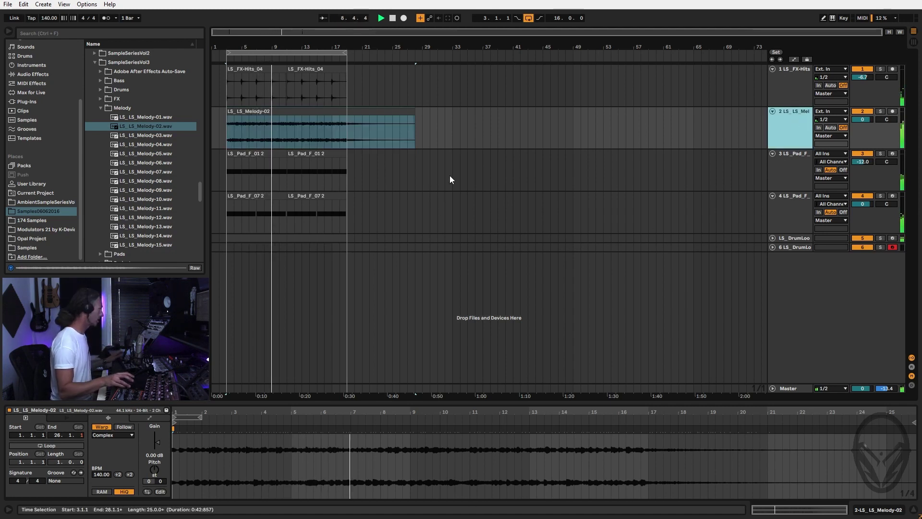
pyautogui.press('Tab')
pyautogui.moveTo(290, 268); pyautogui.dragTo(290, 288)
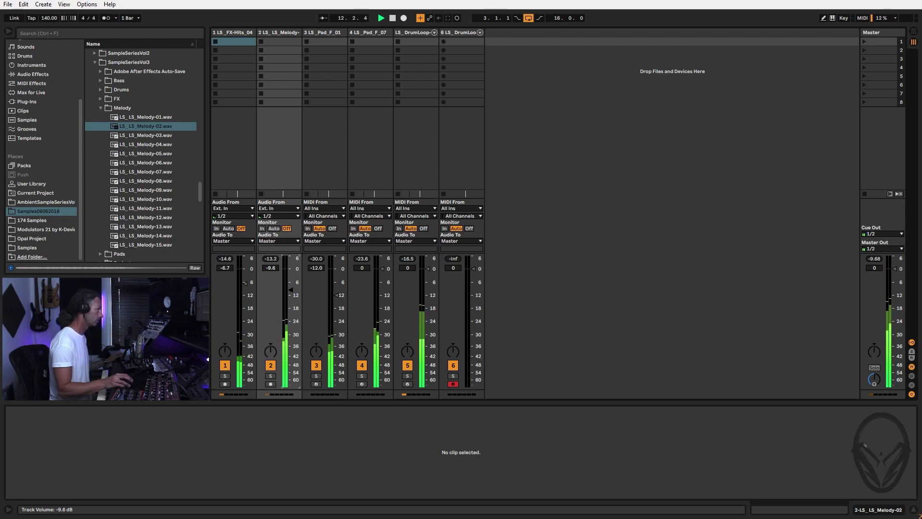
pyautogui.moveTo(291, 289); pyautogui.dragTo(291, 287)
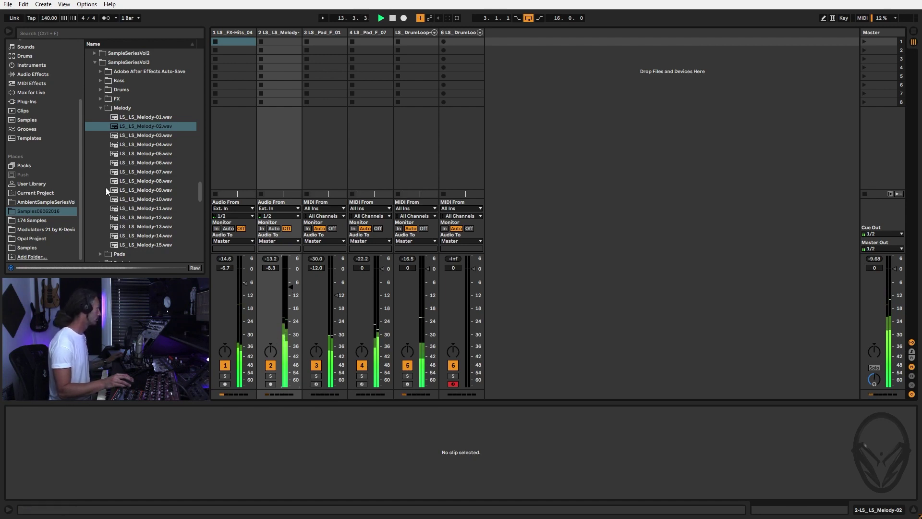
# Add the Beat Repeat effect to the LS_ LS_Melody-02 track and set its interval to 2 bars and offset to 5/16.
pyautogui.click(34, 75)
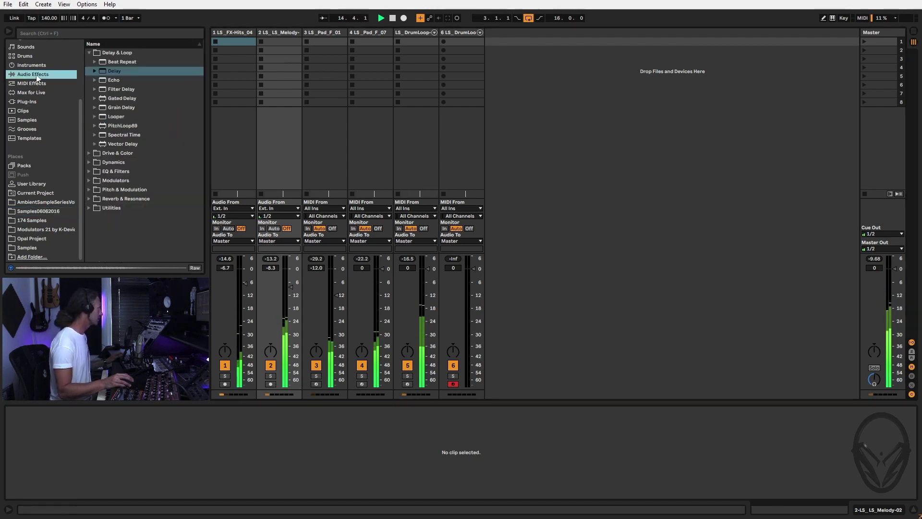
pyautogui.click(278, 33)
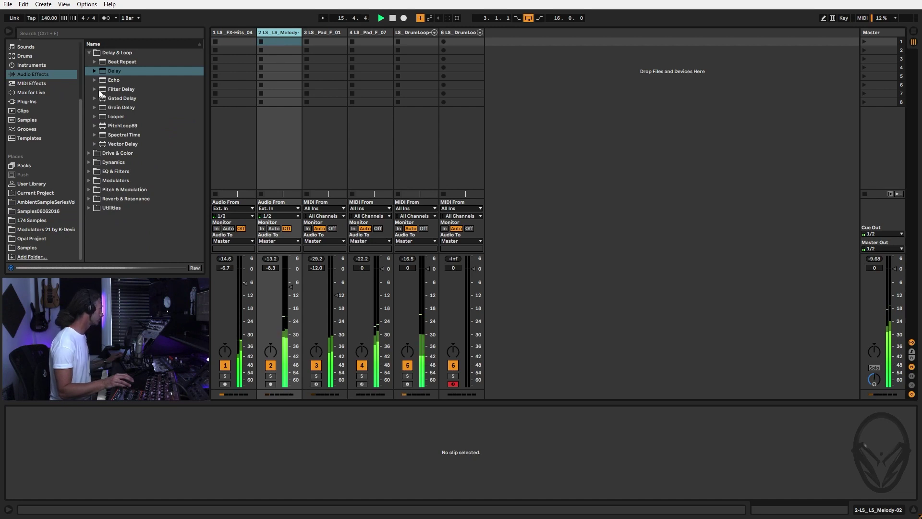
pyautogui.moveTo(116, 62); pyautogui.dragTo(211, 433)
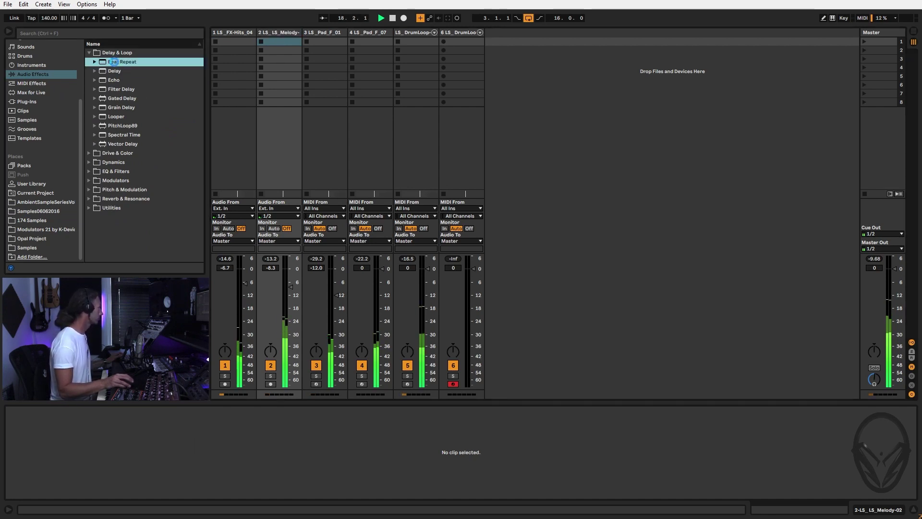
pyautogui.doubleClick(114, 62)
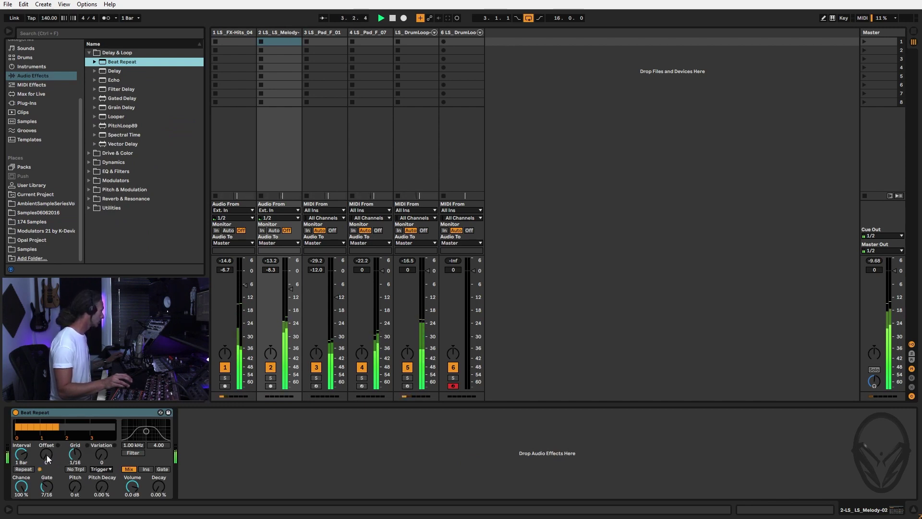
pyautogui.moveTo(48, 459); pyautogui.dragTo(48, 440)
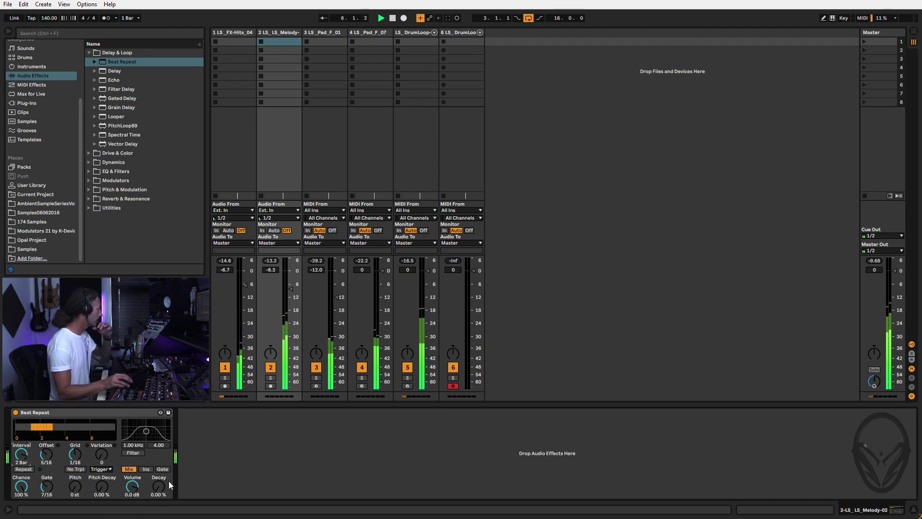
# Set Beat Repeat to Insert mode with a 1/8 grid, 8/16 offset, 6/16 gate, 1.78 kHz filter, no triplets, variation 5 and 54% chance.
pyautogui.click(146, 470)
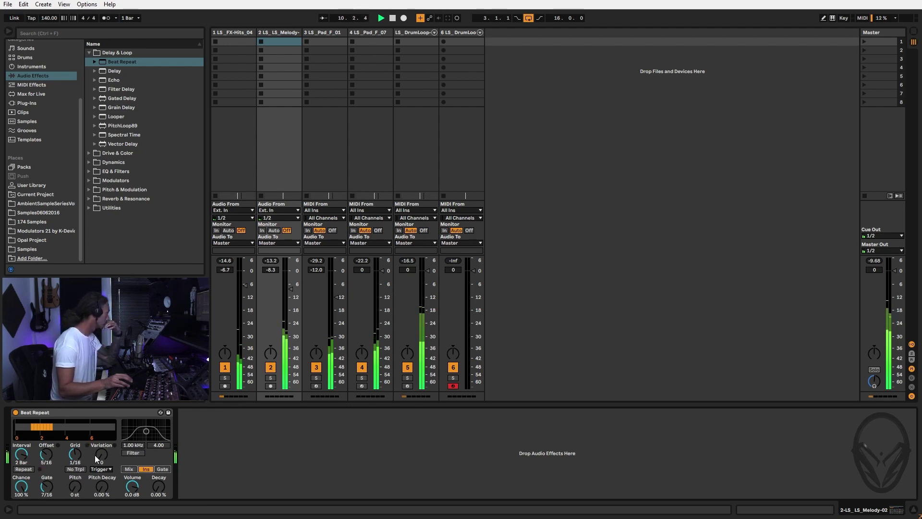
pyautogui.moveTo(77, 464); pyautogui.dragTo(77, 449)
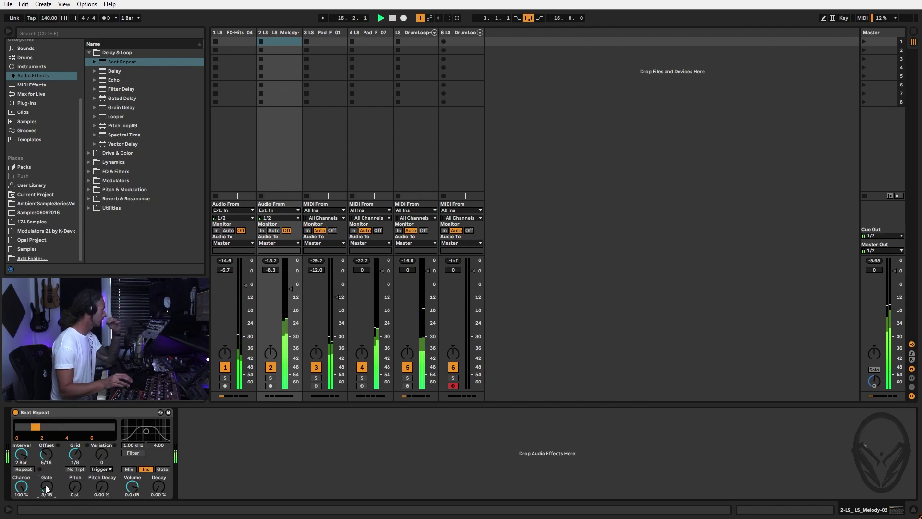
pyautogui.click(136, 453)
pyautogui.moveTo(146, 431); pyautogui.dragTo(149, 430)
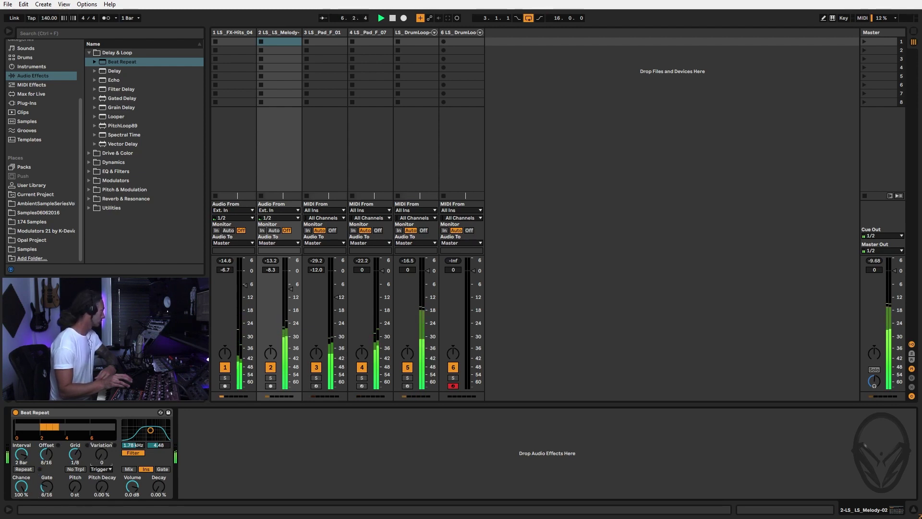
pyautogui.click(73, 469)
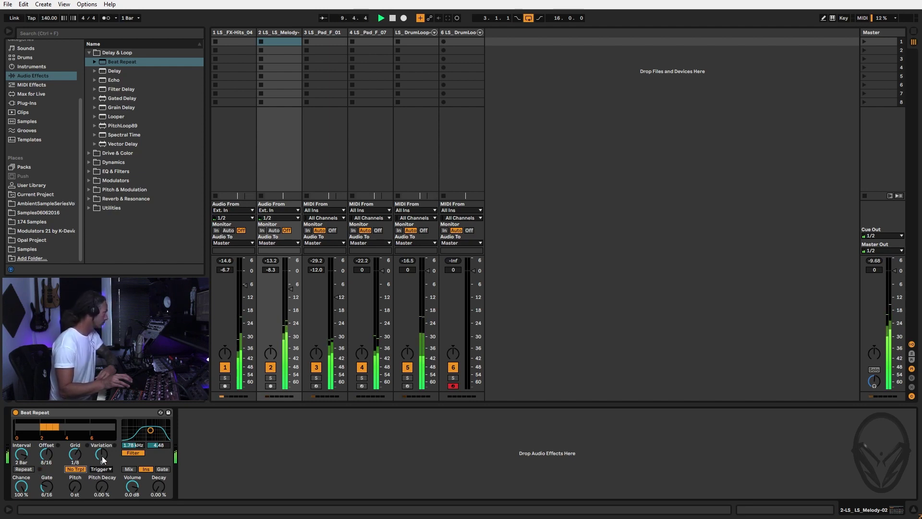
pyautogui.moveTo(21, 486); pyautogui.dragTo(21, 488)
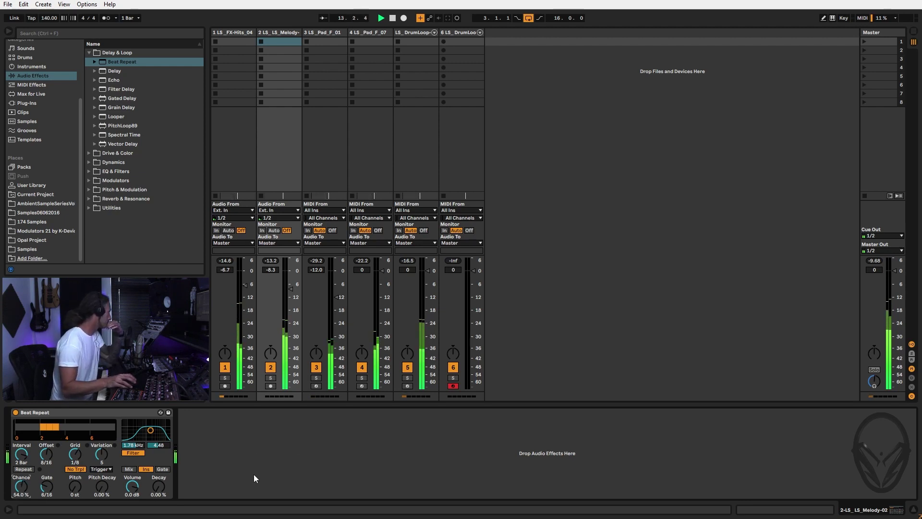
# Add a Delay after Beat Repeat with 27% dry/wet, 35% feedback and Ping Pong enabled.
pyautogui.doubleClick(114, 71)
pyautogui.moveTo(340, 484); pyautogui.dragTo(340, 492)
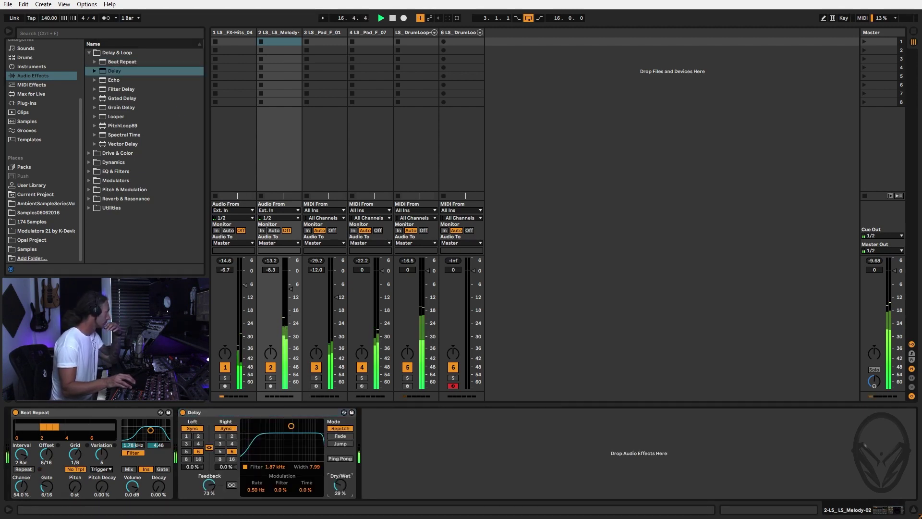
pyautogui.moveTo(209, 485); pyautogui.dragTo(209, 498)
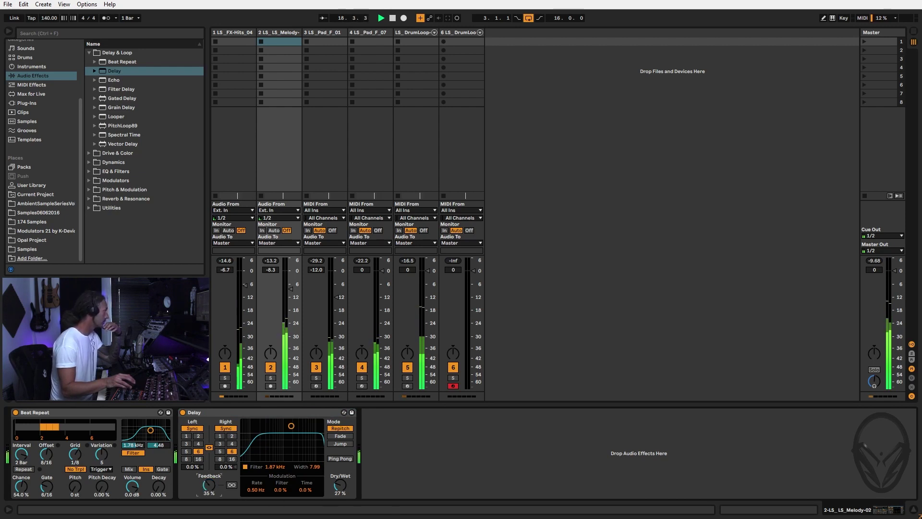
pyautogui.click(350, 460)
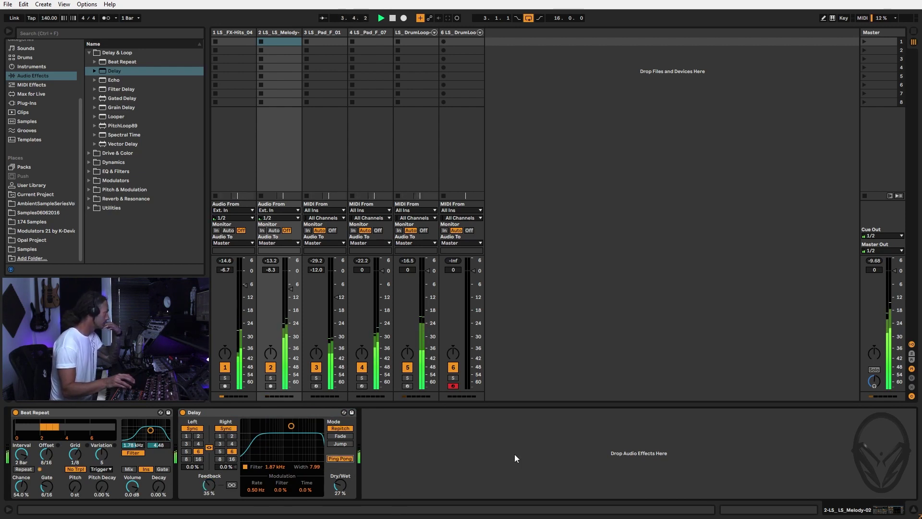
# Solo the melody track and insert an Auto Filter before the Delay, with its low-pass at 4.17 kHz and 5.3% resonance.
pyautogui.click(270, 378)
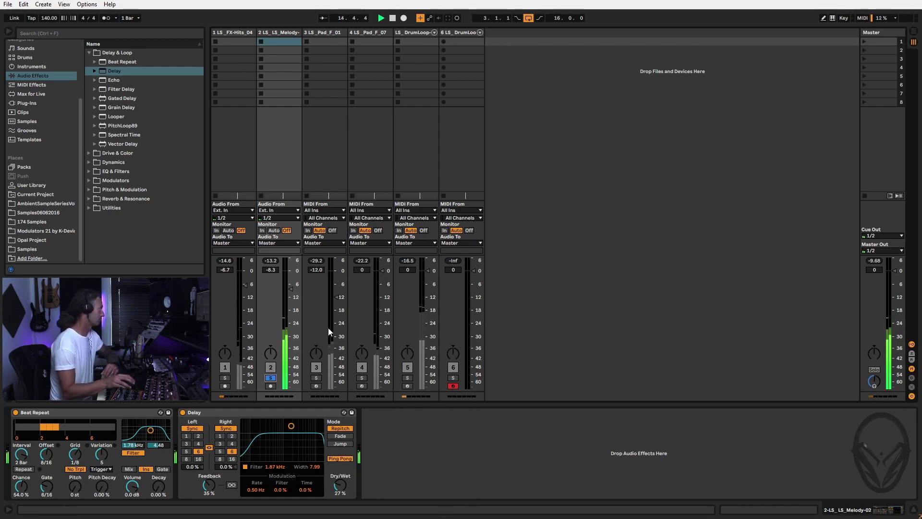
pyautogui.click(89, 171)
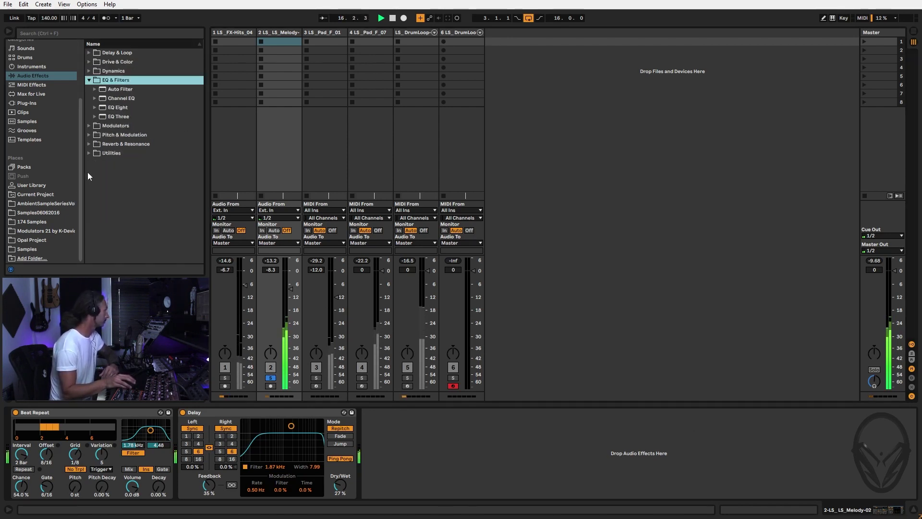
pyautogui.click(119, 90)
pyautogui.moveTo(253, 462); pyautogui.dragTo(261, 482)
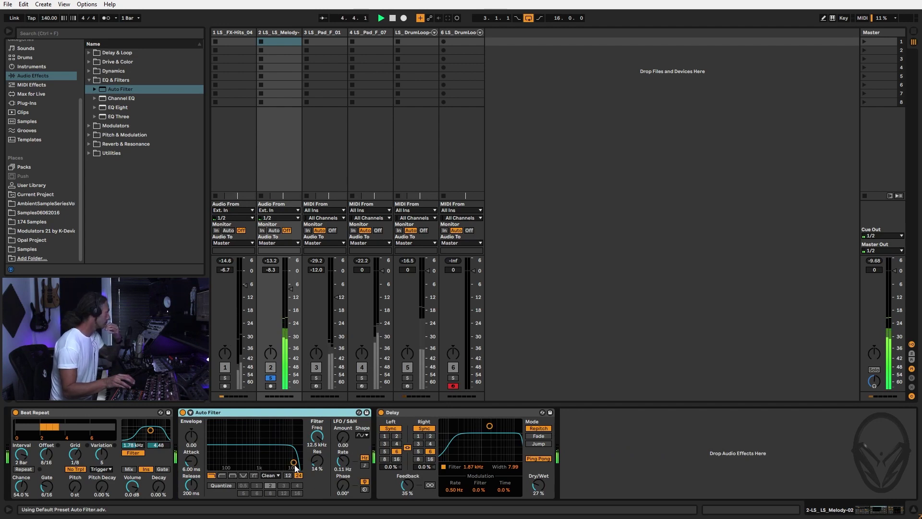
pyautogui.moveTo(294, 463); pyautogui.dragTo(252, 457)
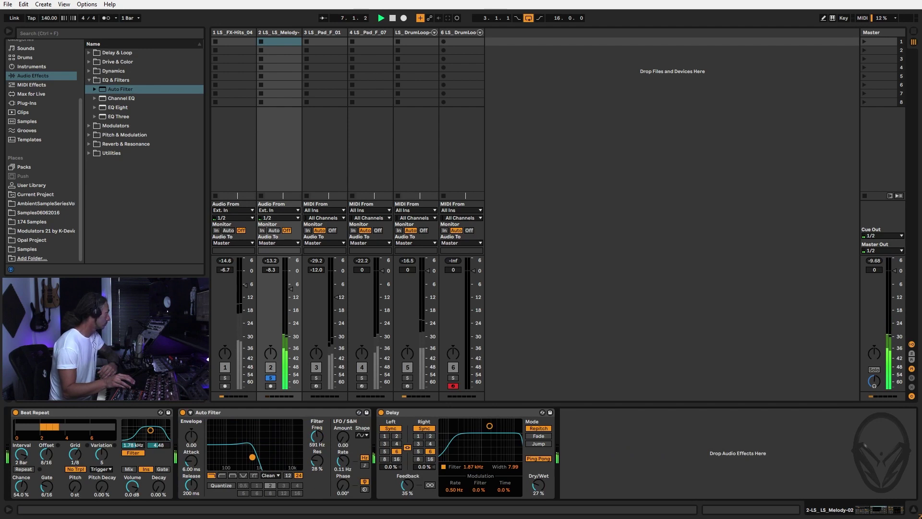
pyautogui.moveTo(252, 458); pyautogui.dragTo(280, 468)
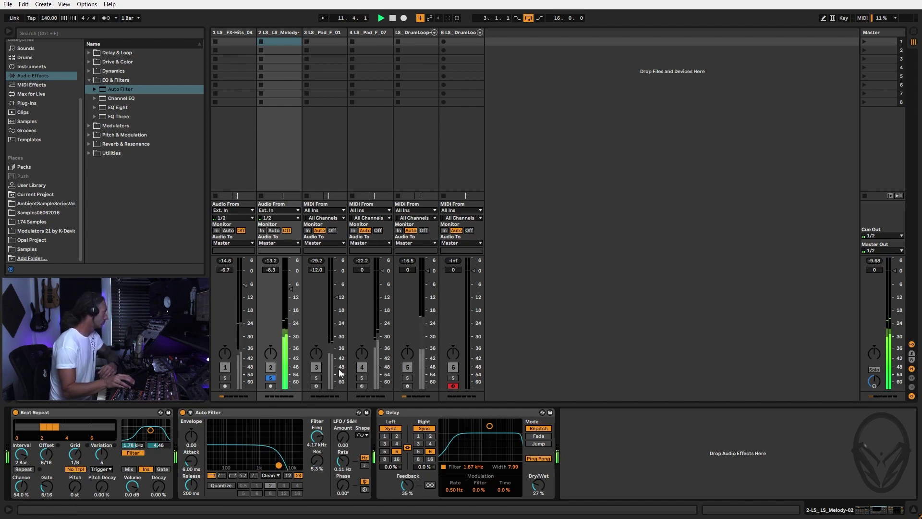
# Unsolo the melody track and lower its volume to -11.8 dB in the mix.
pyautogui.click(271, 378)
pyautogui.moveTo(291, 288); pyautogui.dragTo(291, 297)
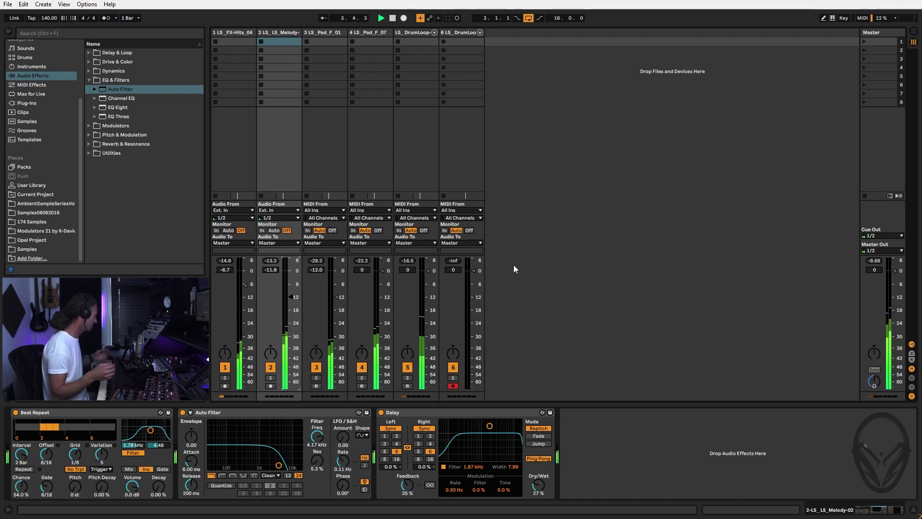
# Transpose the LS_ LS_Melody-02 clip down 12 semitones in the Arrangement View and play it back, briefly soloing its track.
pyautogui.press('Tab')
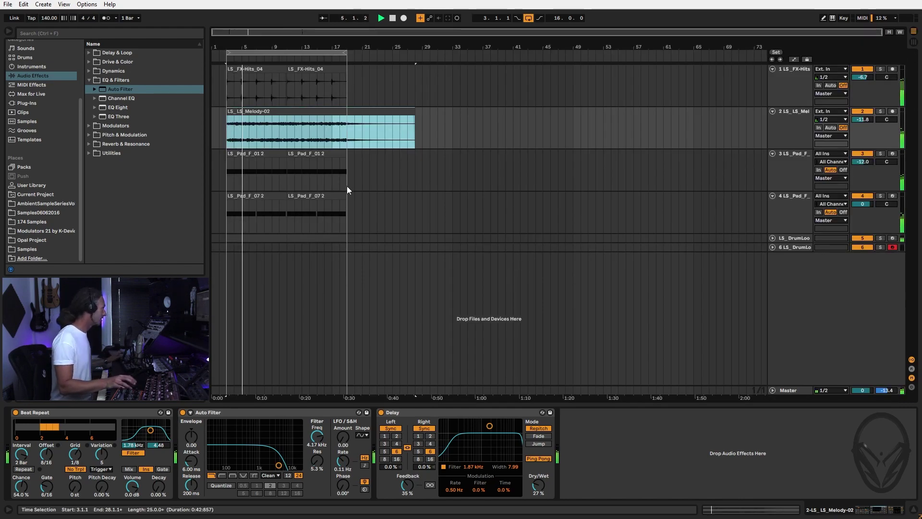
pyautogui.press('space')
pyautogui.doubleClick(326, 112)
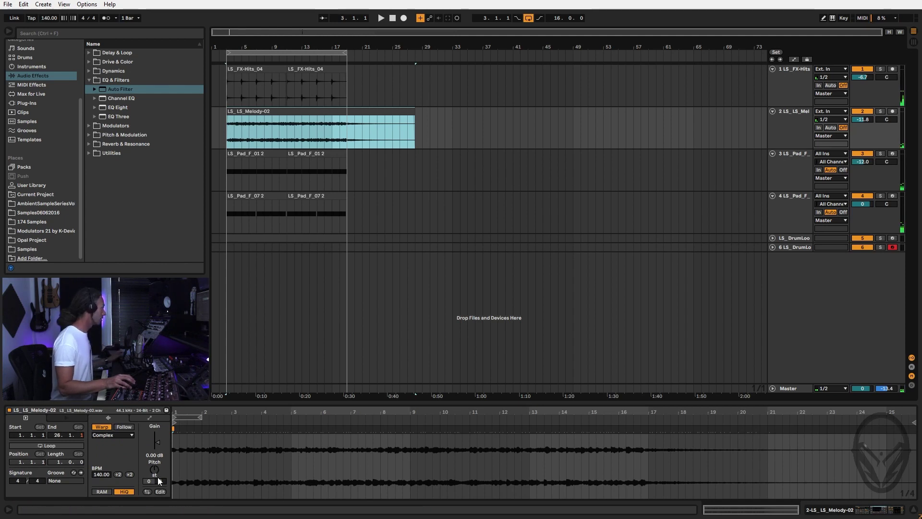
pyautogui.click(154, 470)
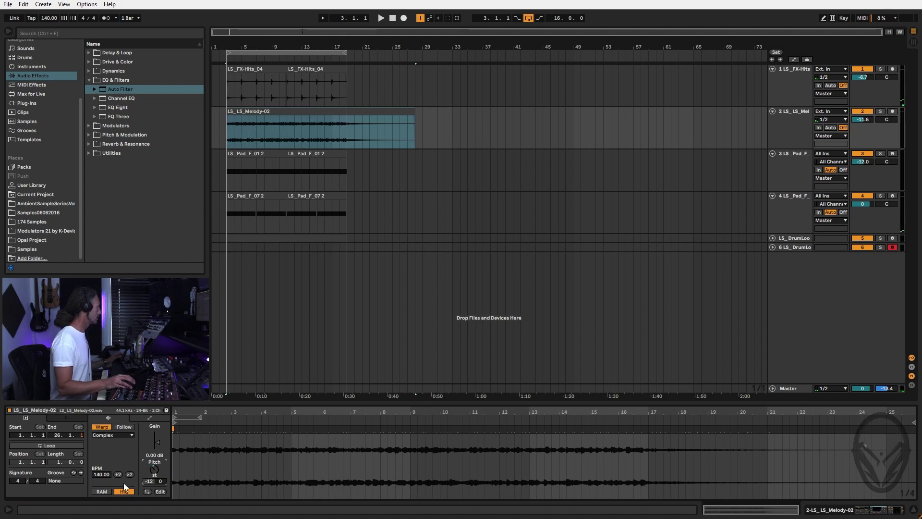
pyautogui.press('space')
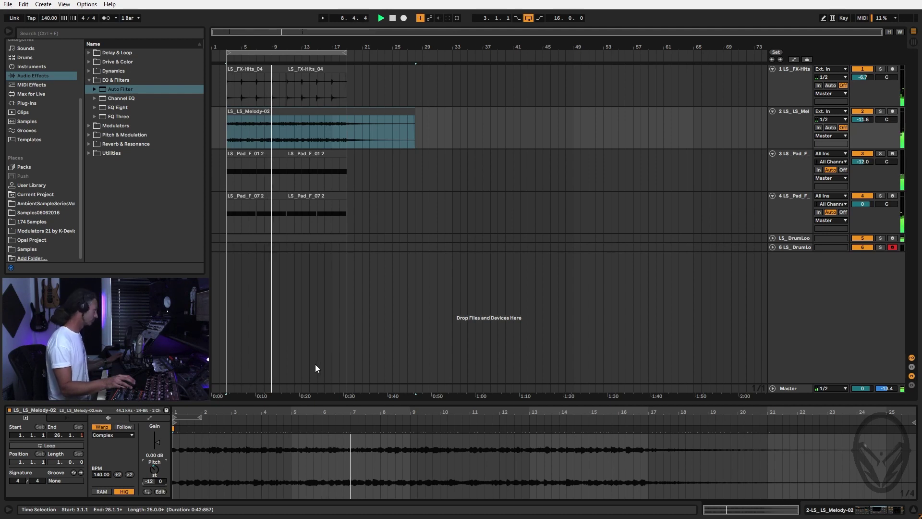
pyautogui.click(881, 111)
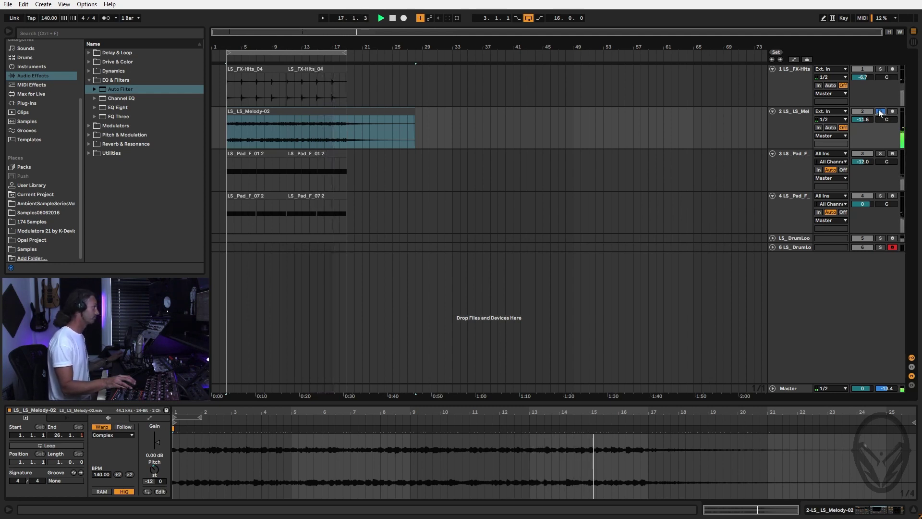
pyautogui.click(881, 111)
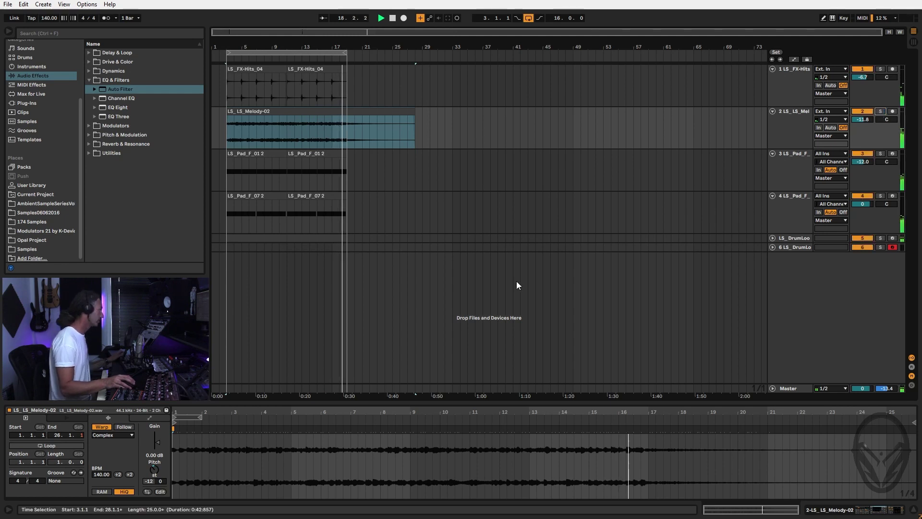
# Duplicate the 16-bar looped section on all tracks so the copy starts at bar 19.
pyautogui.click(783, 248)
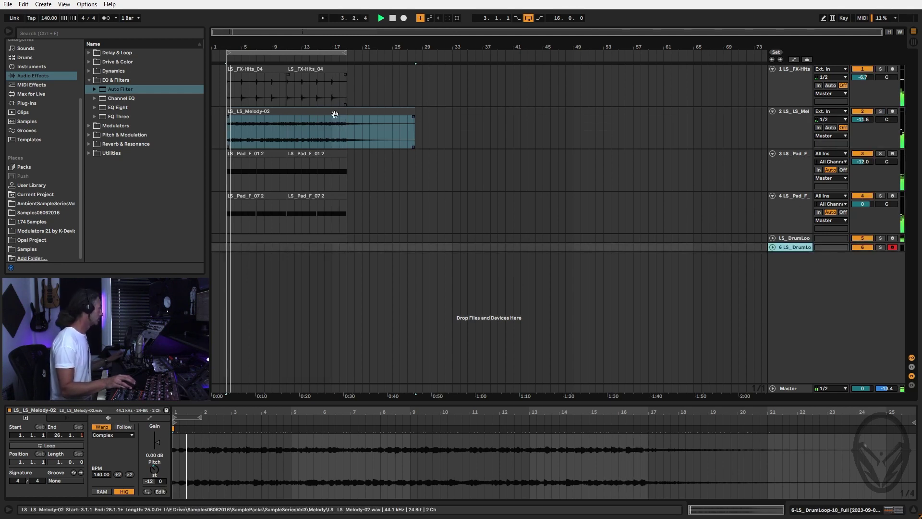
pyautogui.click(268, 50)
pyautogui.hotkey('ctrl', 'd')
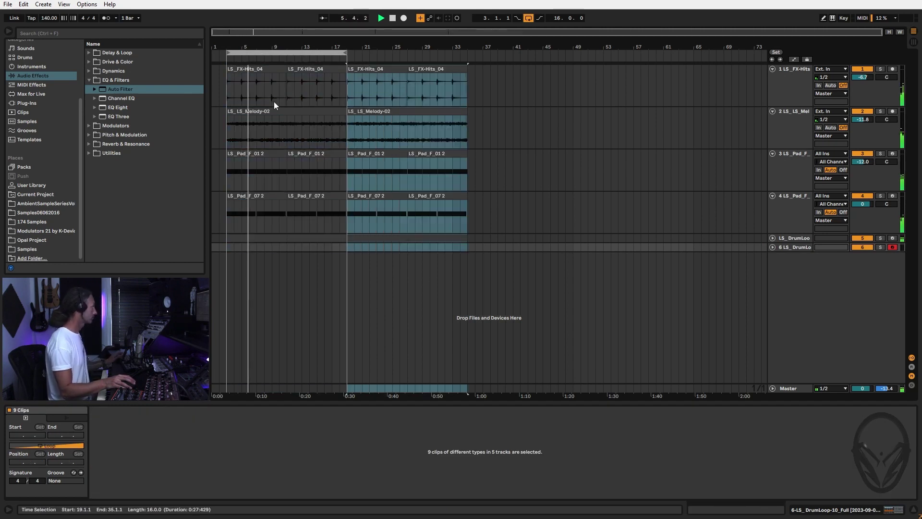
# Try crossfading the two LS_ LS_Melody-02 clips at bar 19, play across the join with the arrangement loop off and shorten the fade.
pyautogui.click(340, 110)
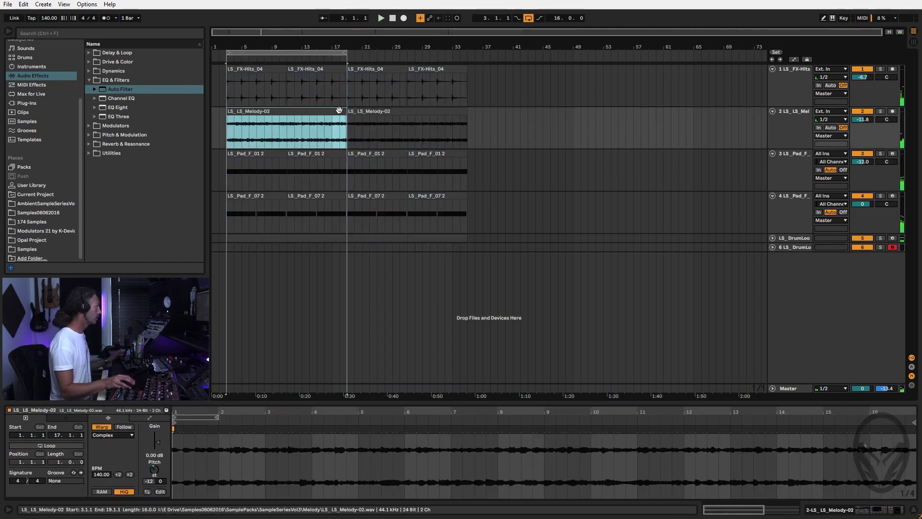
pyautogui.click(353, 119)
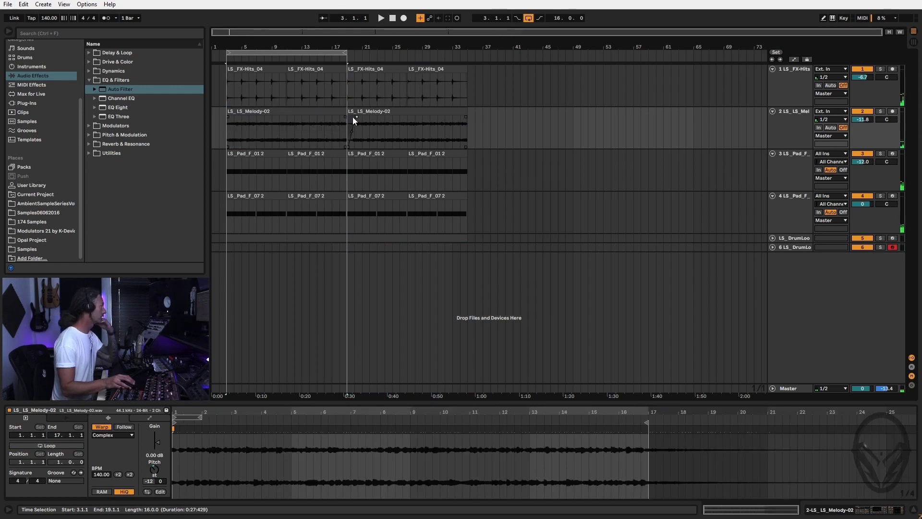
pyautogui.moveTo(344, 118)
pyautogui.mouseDown()
pyautogui.moveTo(357, 119)
pyautogui.moveTo(347, 129)
pyautogui.mouseUp()
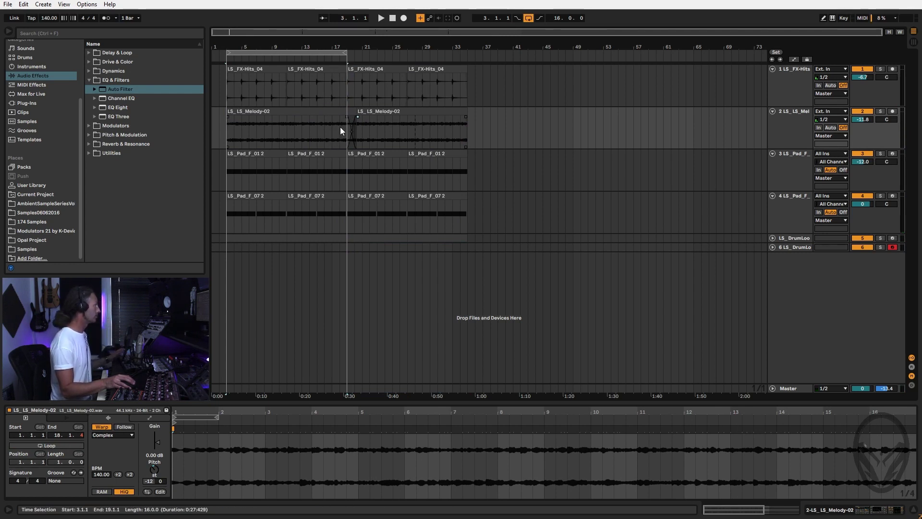
pyautogui.click(320, 57)
pyautogui.click(527, 18)
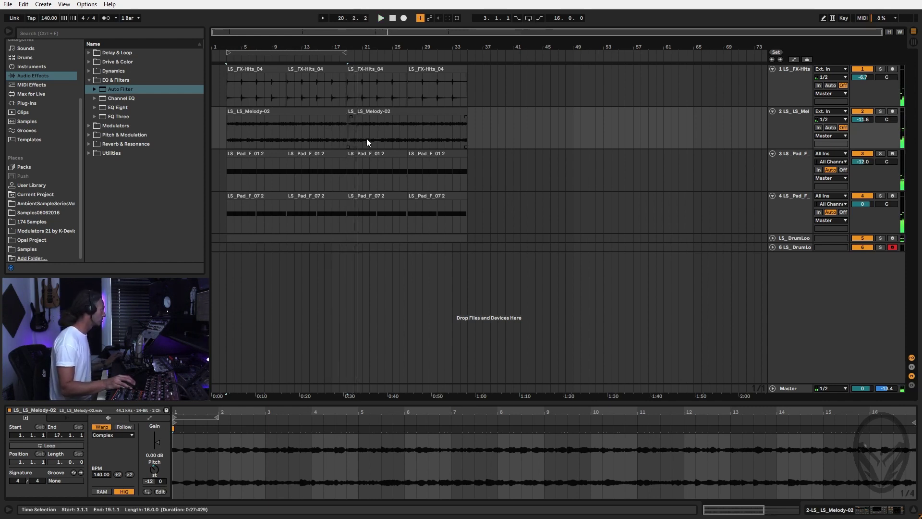
pyautogui.click(349, 117)
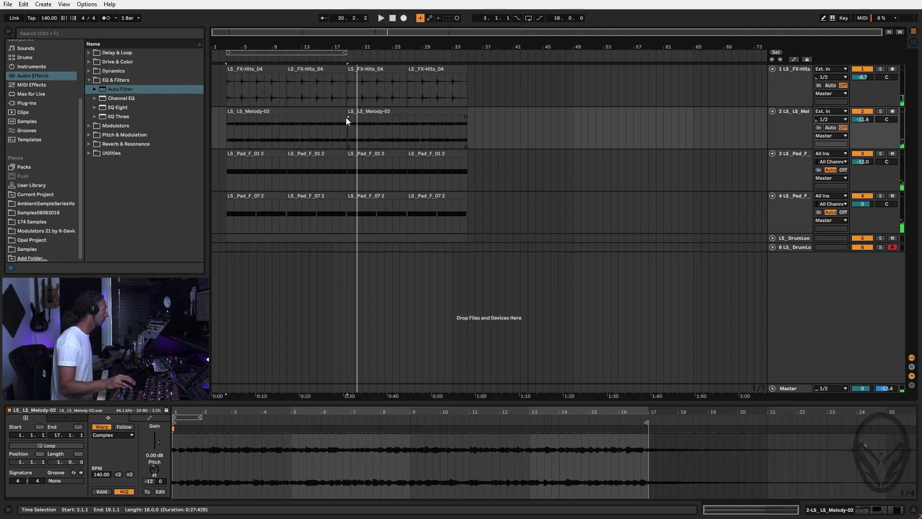
# Loop the duplicated section from bar 19 to 35 using the two copied LS_FX-Hits_04 clips as the selection.
pyautogui.moveTo(344, 51); pyautogui.dragTo(460, 52)
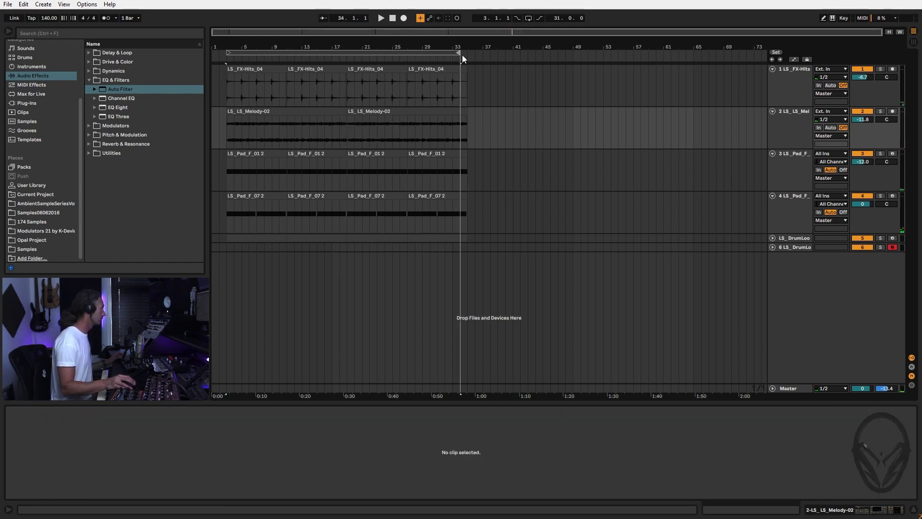
pyautogui.click(398, 67)
pyautogui.keyDown('shift'); pyautogui.click(432, 72); pyautogui.keyUp('shift')
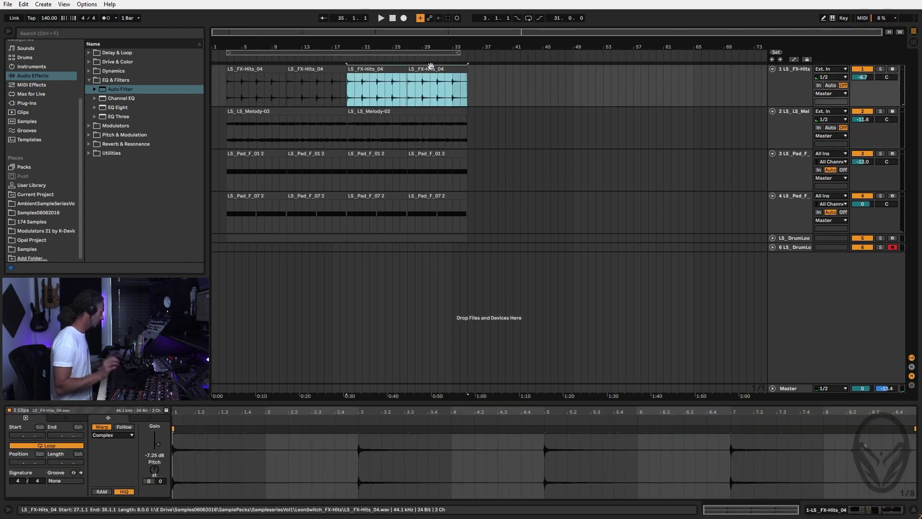
pyautogui.hotkey('ctrl', 'l')
pyautogui.click(431, 62)
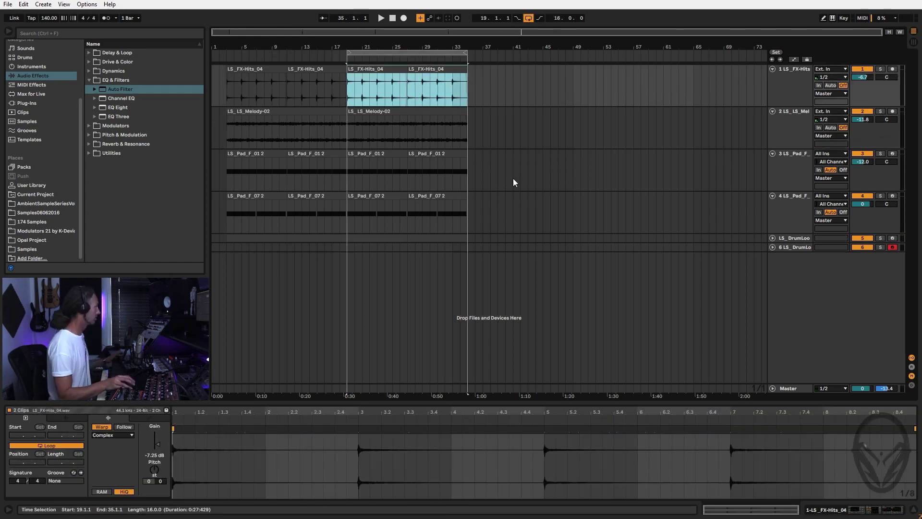
# Insert an empty MIDI clip on track 6 (LS_DrumLoop) from bar 19 to 35 and adjust its note editor's height during playback.
pyautogui.press('space')
pyautogui.moveTo(346, 246); pyautogui.dragTo(464, 246)
pyautogui.rightClick(462, 244)
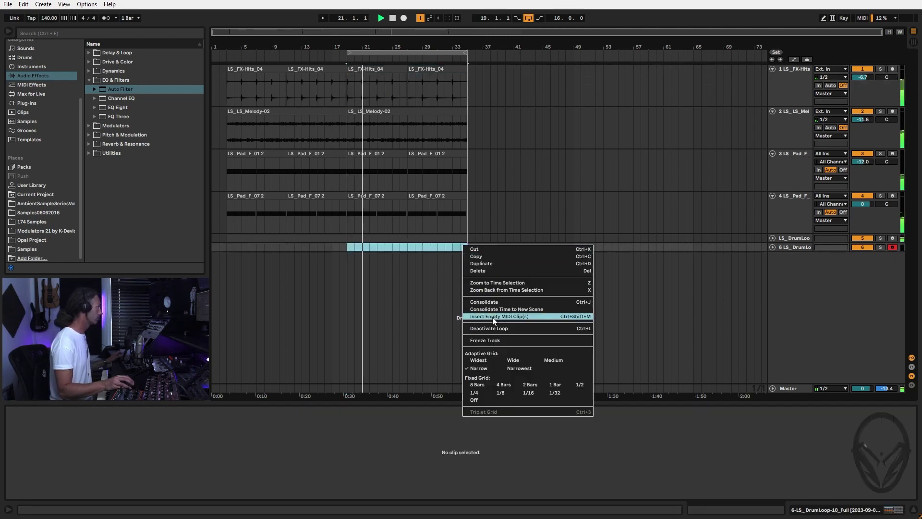
pyautogui.click(584, 316)
pyautogui.moveTo(369, 404); pyautogui.dragTo(387, 424)
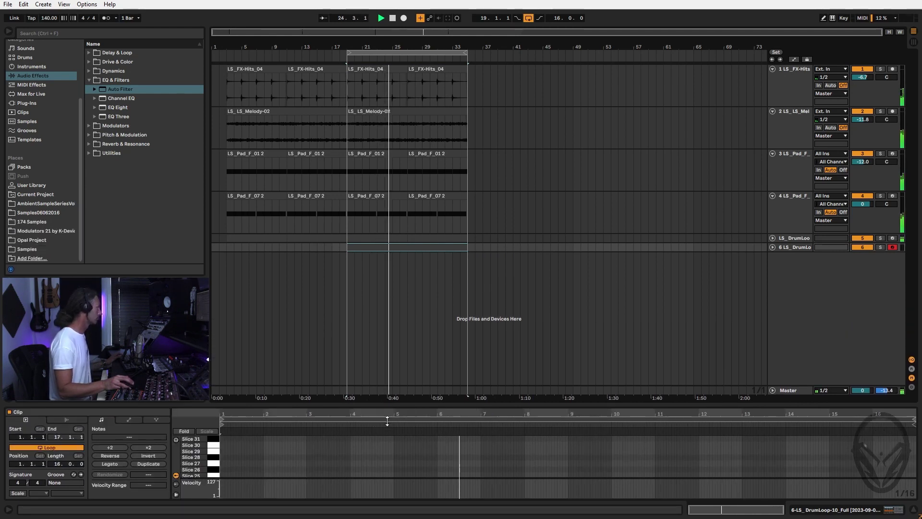
# Turn on note preview in the new MIDI clip and add a Slice 1 note at 1.1.1.
pyautogui.click(357, 454)
pyautogui.scroll(-3, 354, 446)
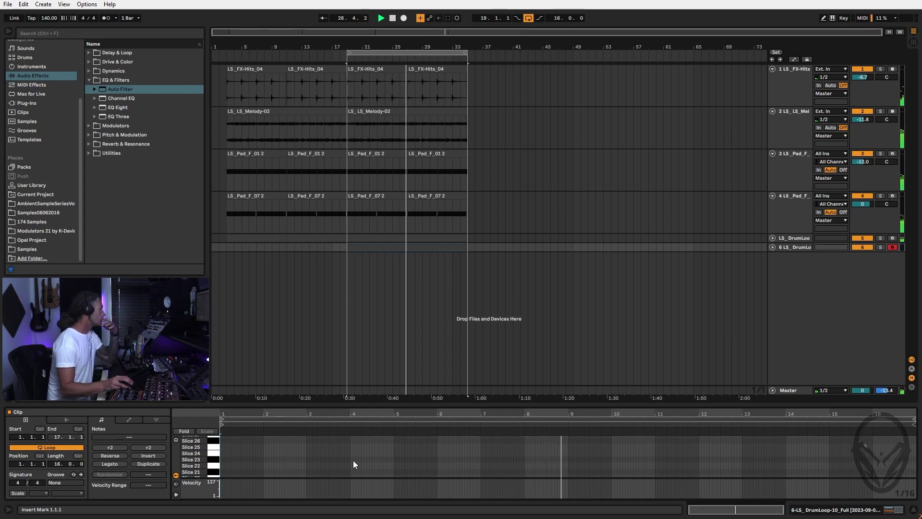
pyautogui.scroll(-10, 356, 454)
pyautogui.scroll(-9, 359, 459)
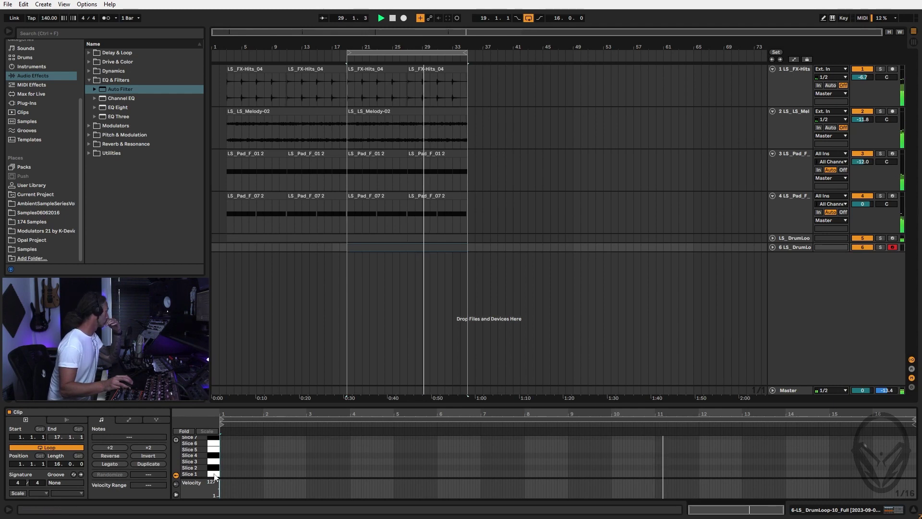
pyautogui.click(177, 440)
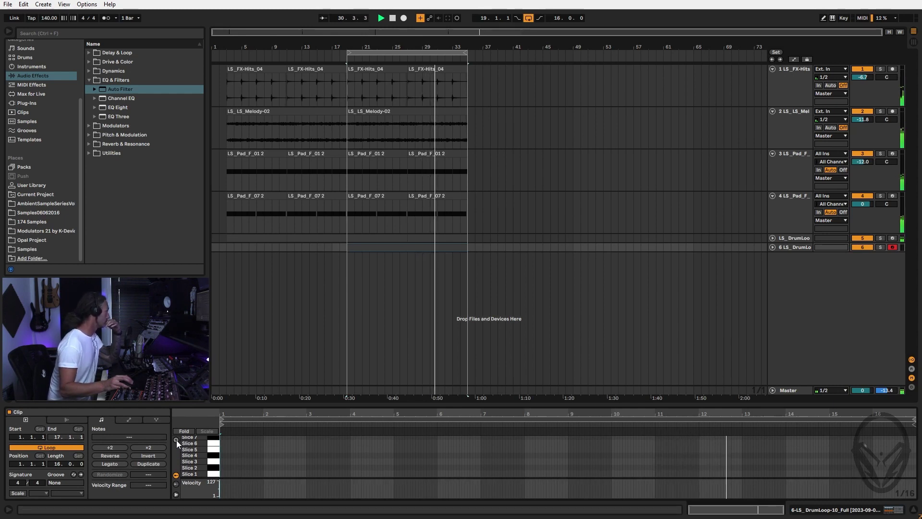
pyautogui.doubleClick(222, 474)
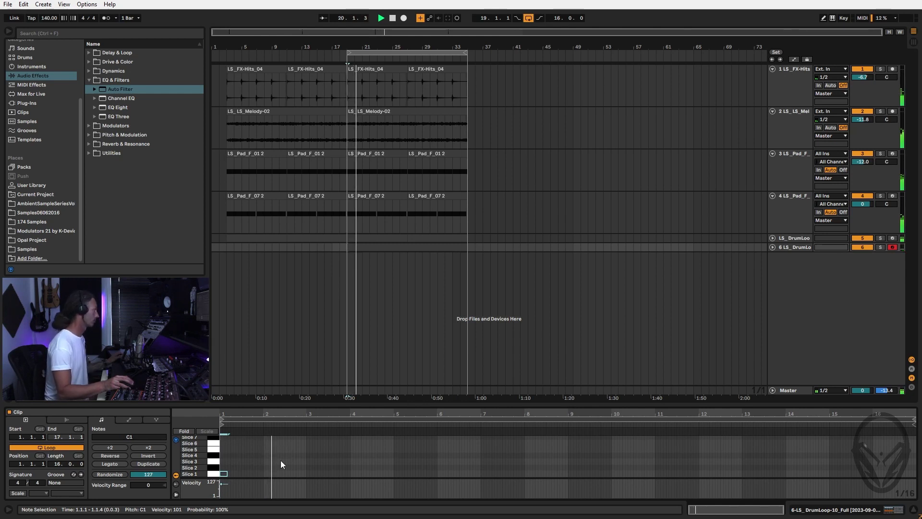
# Set the note editor's fixed grid to 1/8 and shorten the Slice 1 note to one grid step.
pyautogui.rightClick(263, 449)
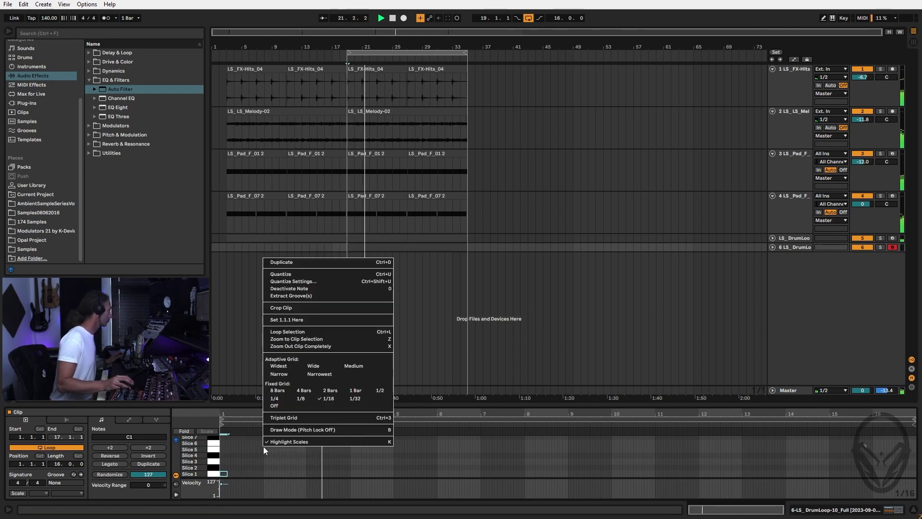
pyautogui.click(307, 402)
pyautogui.rightClick(306, 449)
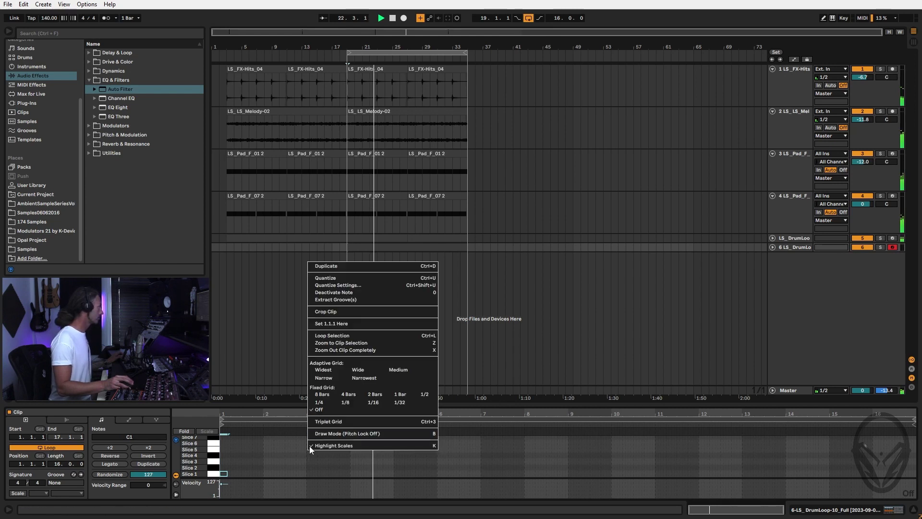
pyautogui.click(336, 404)
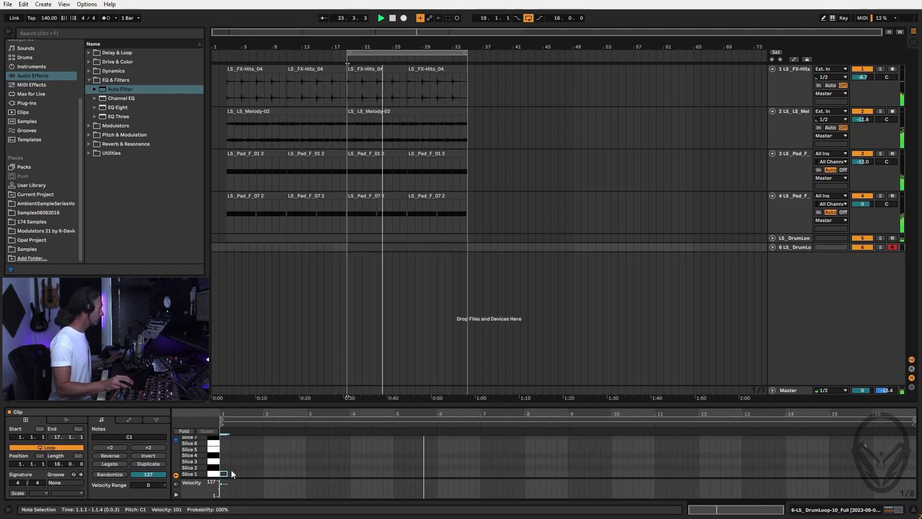
pyautogui.hotkey('shift', 'Right')
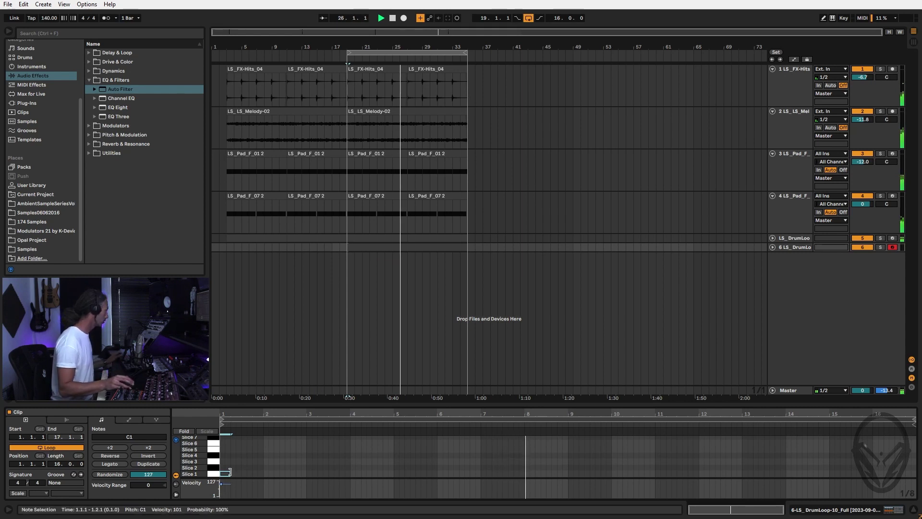
pyautogui.hotkey('shift', 'Left')
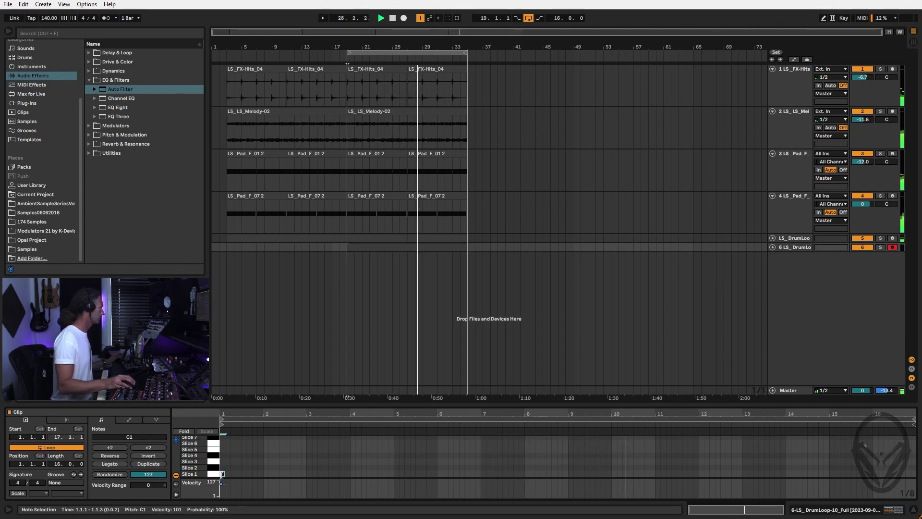
# Add 1/8 notes on Slice 4 at 1.2.3 and Slice 5 right after it, repeat the pair in bars 2 to 4 and play.
pyautogui.doubleClick(250, 474)
pyautogui.moveTo(249, 476); pyautogui.dragTo(238, 458)
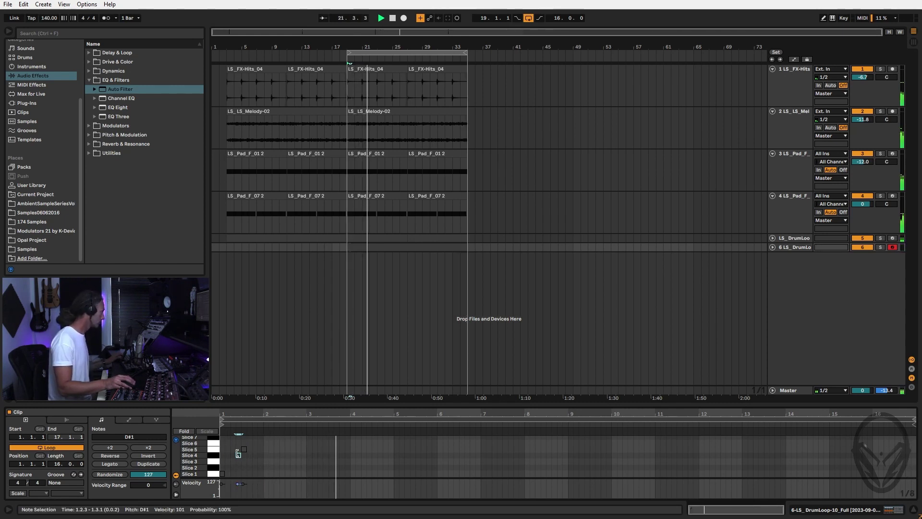
pyautogui.press('space')
pyautogui.moveTo(235, 442); pyautogui.dragTo(281, 459)
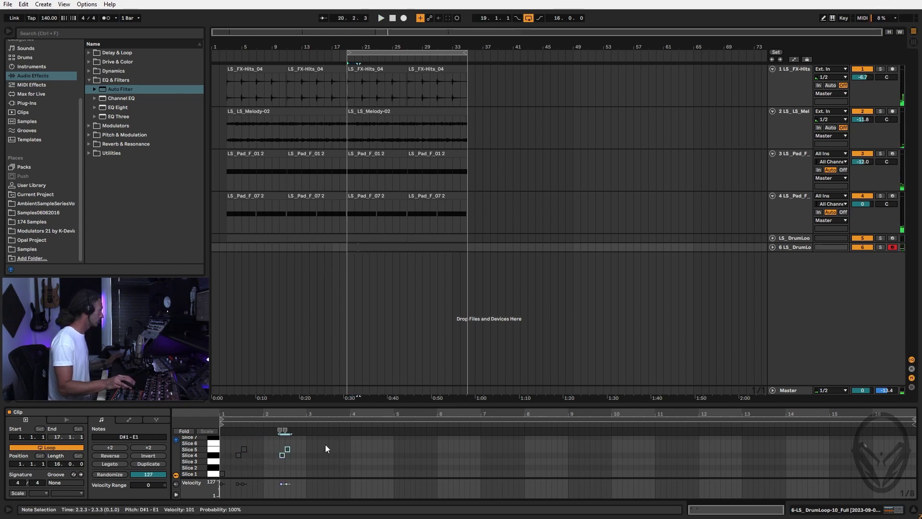
pyautogui.moveTo(324, 442); pyautogui.dragTo(236, 460)
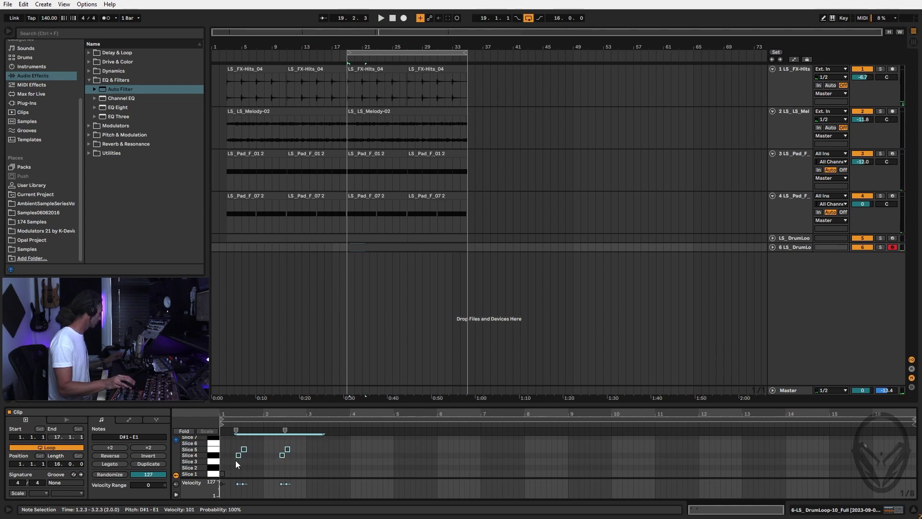
pyautogui.hotkey('ctrl', 'd')
pyautogui.press('space')
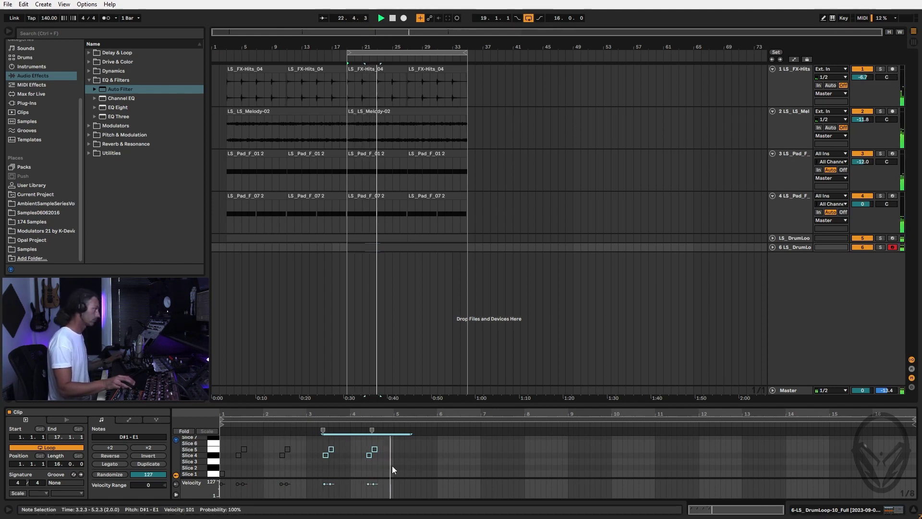
# Duplicate all notes of the four-bar drum pattern three times to fill the 16-bar clip and play it.
pyautogui.press('space')
pyautogui.hotkey('ctrl', 'a')
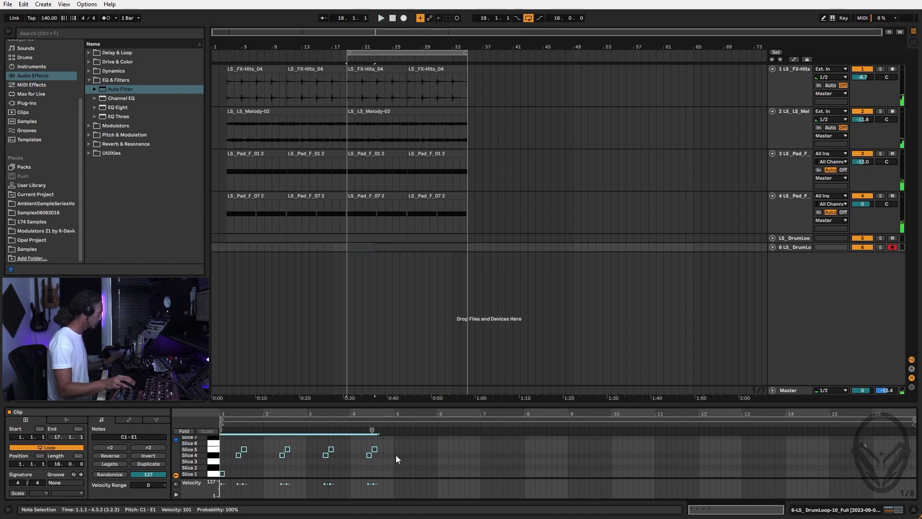
pyautogui.hotkey('ctrl', 'd')
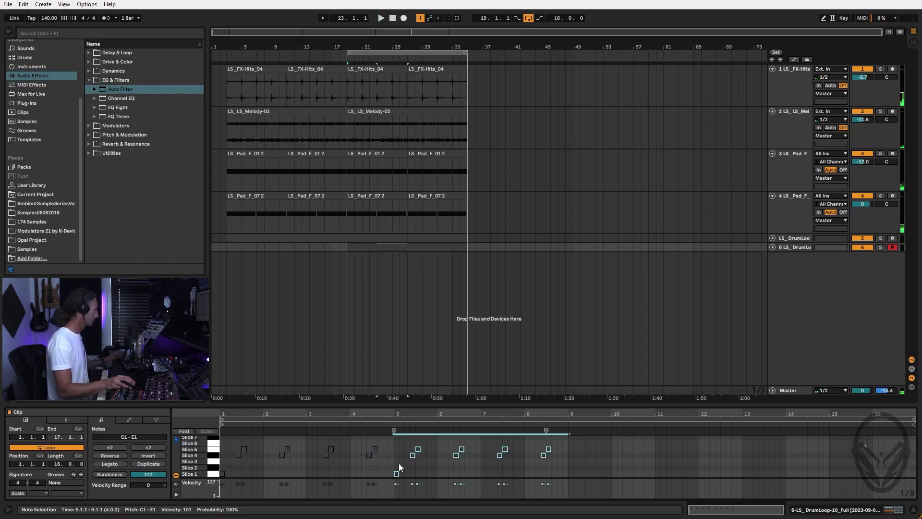
pyautogui.hotkey('ctrl', 'd')
pyautogui.hotkey('ctrl', 'd')
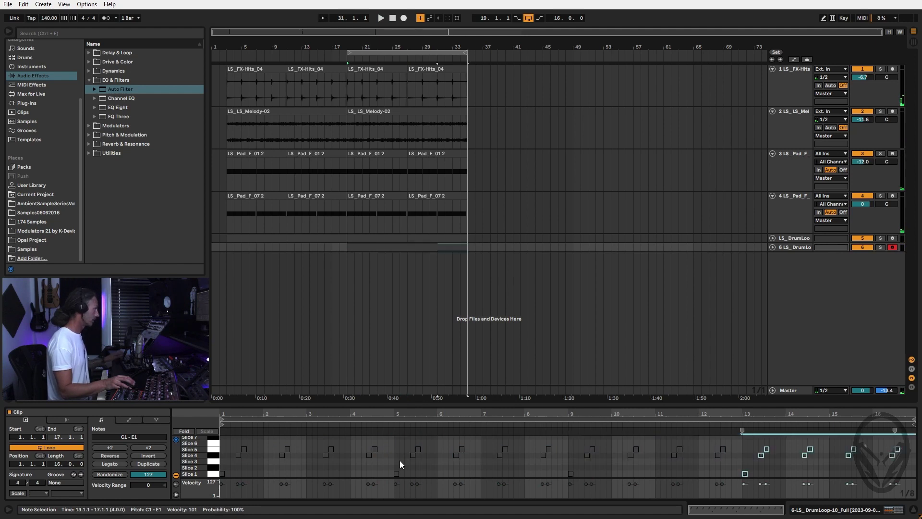
pyautogui.press('space')
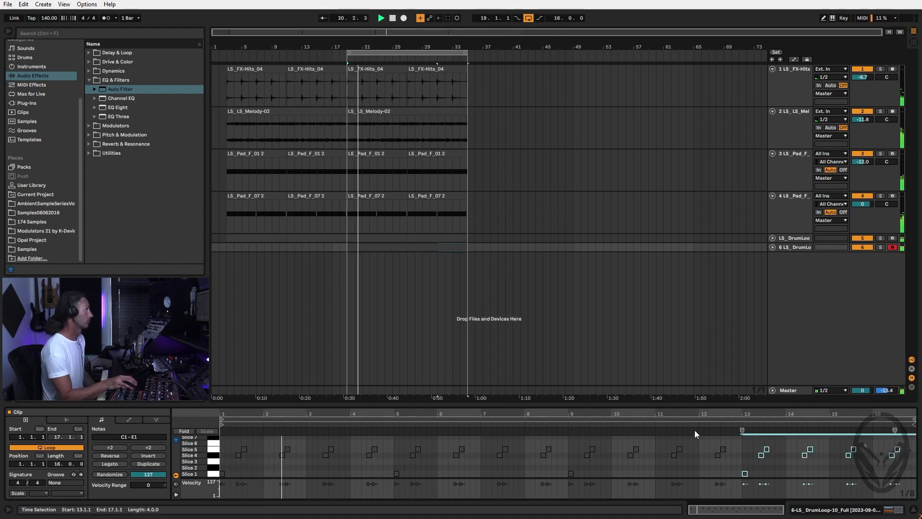
# Add a Compressor before the Delay on the LS_DrumLoop-10 track 5 in Session View, with track 6 (LS_DrumLoop-10_Full) as sidechain input.
pyautogui.press('Tab')
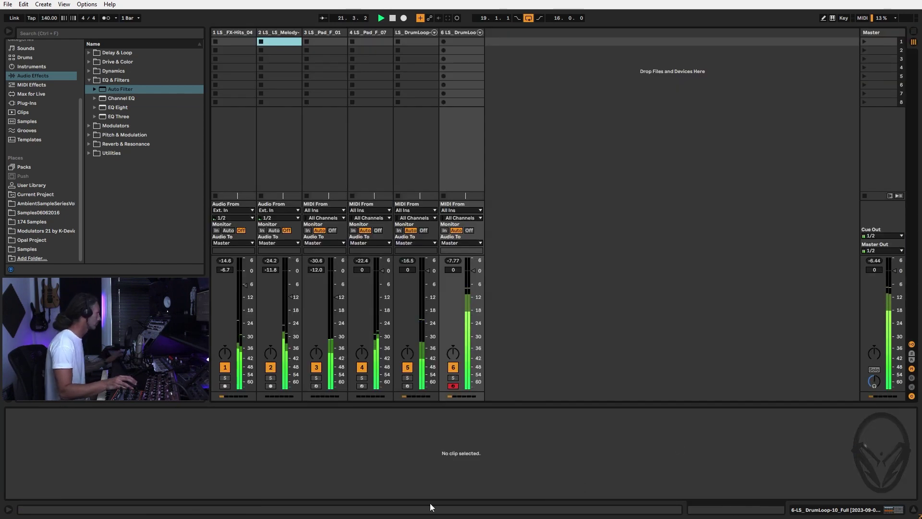
pyautogui.click(413, 32)
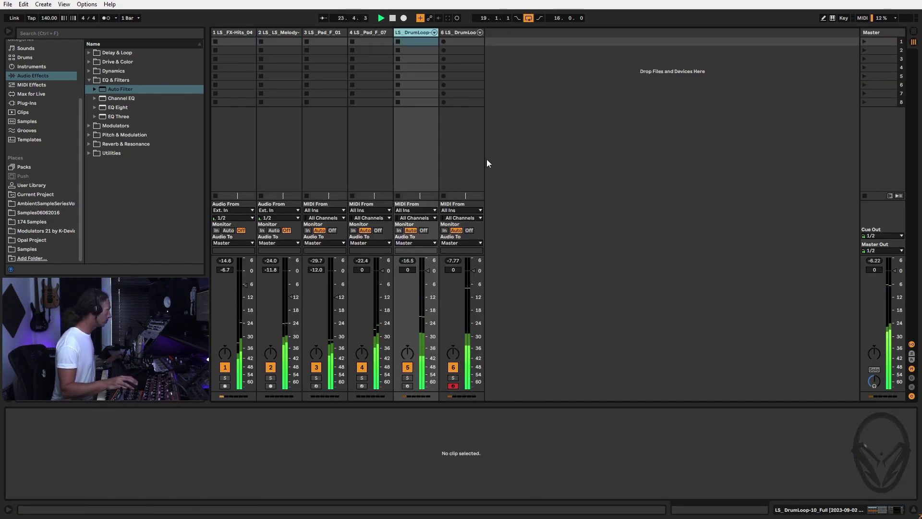
pyautogui.click(417, 33)
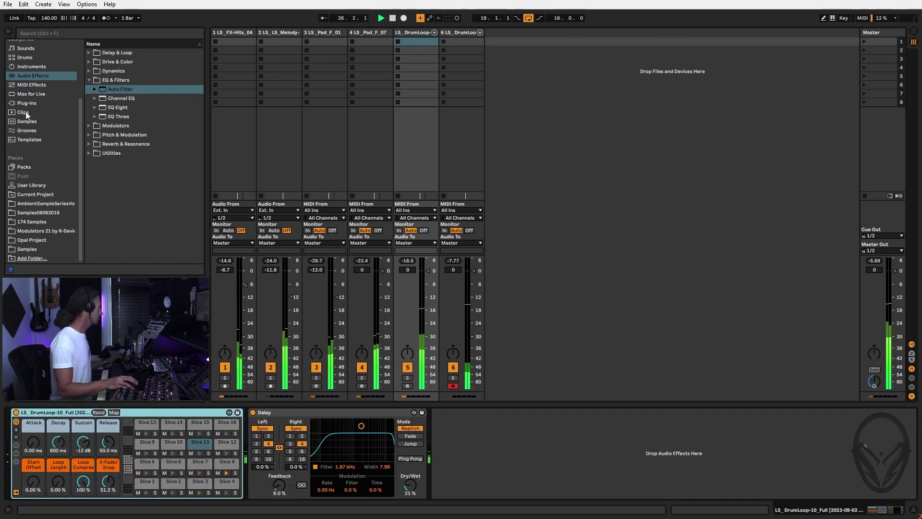
pyautogui.click(89, 71)
pyautogui.click(116, 88)
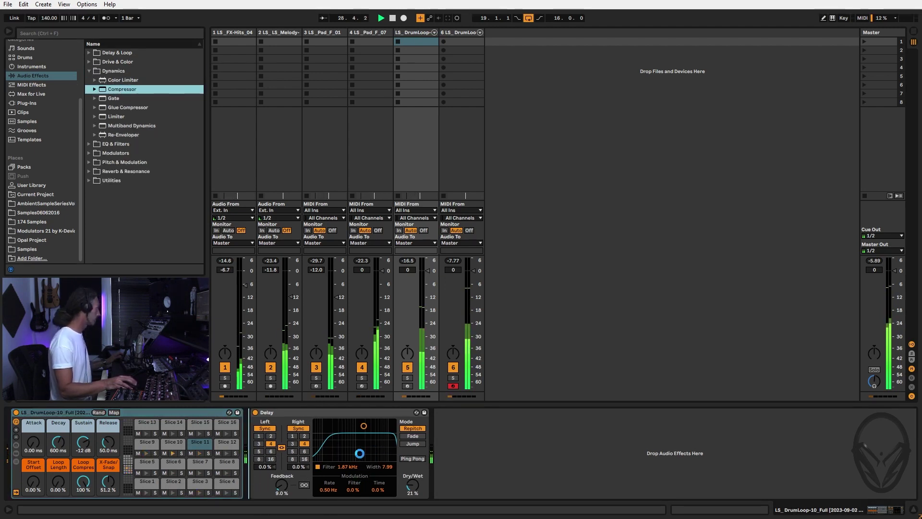
pyautogui.click(270, 435)
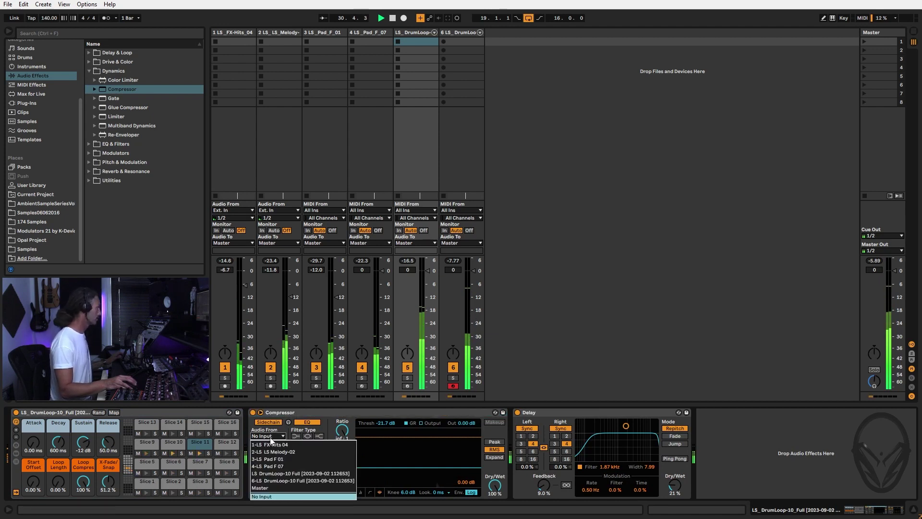
pyautogui.click(271, 481)
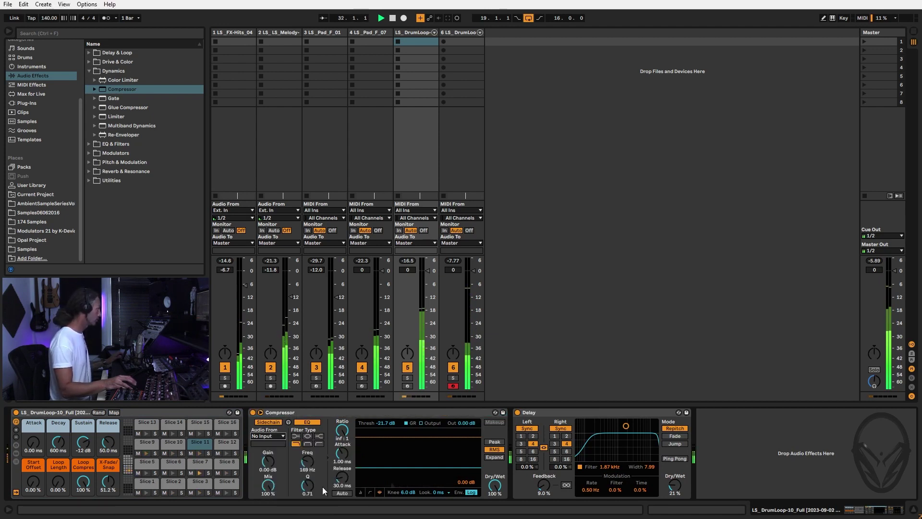
# Set the Compressor's threshold to -38.1 dB and sidechain EQ frequency to 250 Hz, and lower track 5's volume to -3.7 dB.
pyautogui.moveTo(412, 467); pyautogui.dragTo(412, 479)
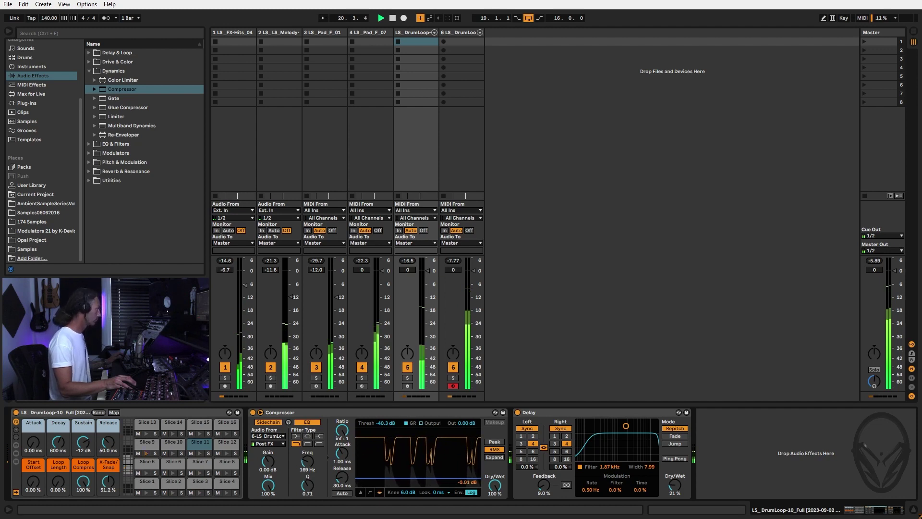
pyautogui.moveTo(412, 477); pyautogui.dragTo(412, 476)
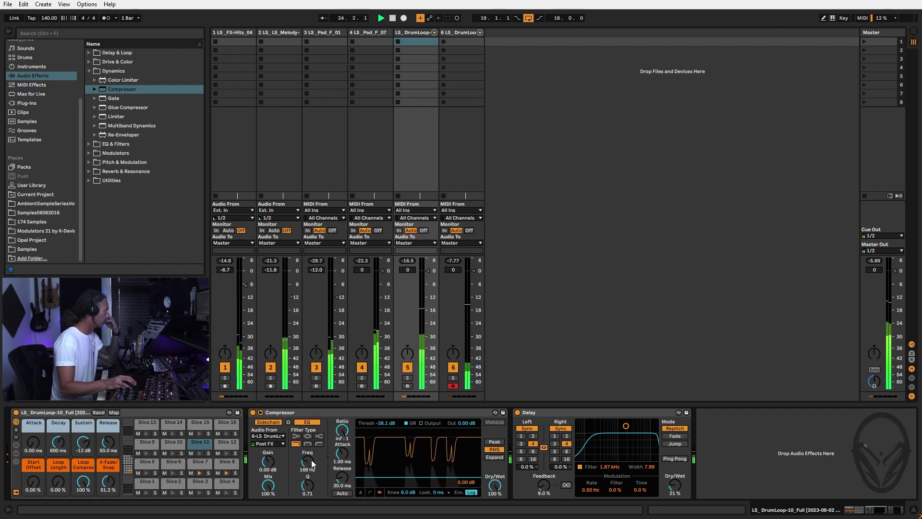
pyautogui.moveTo(308, 461); pyautogui.dragTo(307, 452)
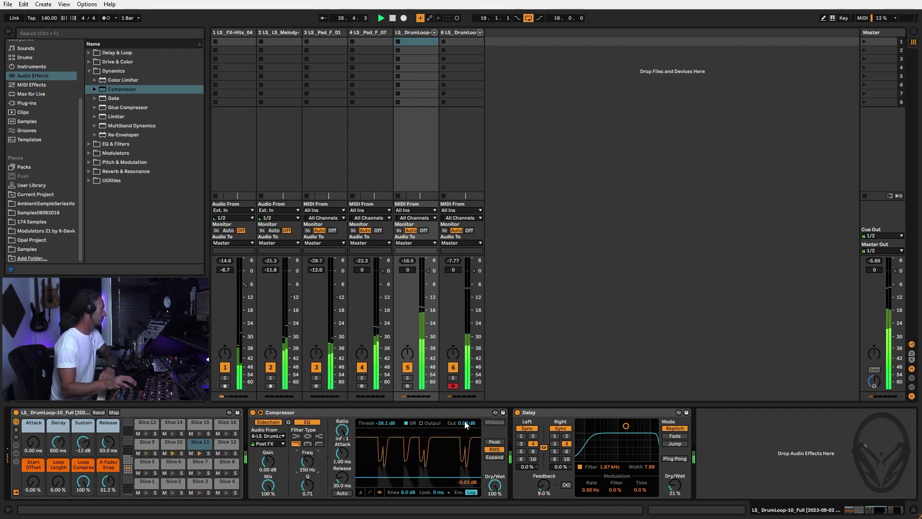
pyautogui.moveTo(428, 274); pyautogui.dragTo(428, 280)
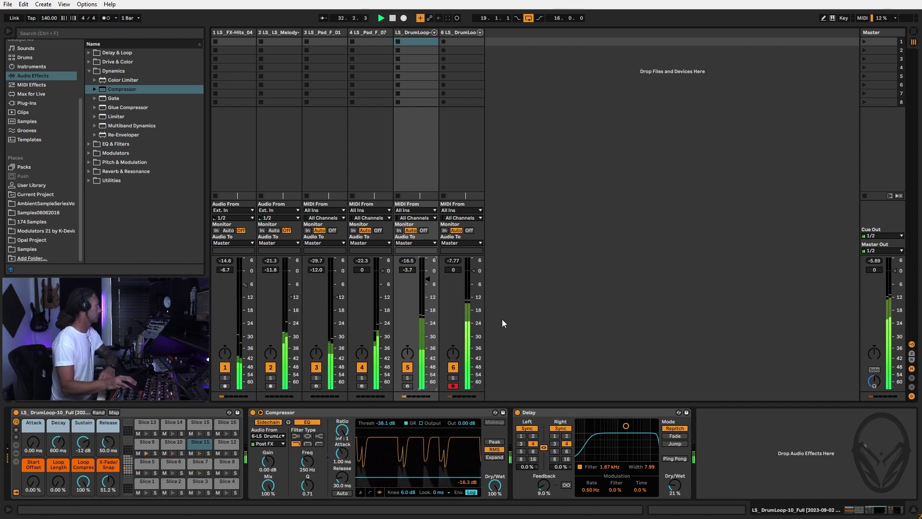
# Set the sliced drum rack on track 6 to a sustain of -37 dB and a decay of 723 ms.
pyautogui.click(463, 33)
pyautogui.moveTo(83, 442); pyautogui.dragTo(83, 451)
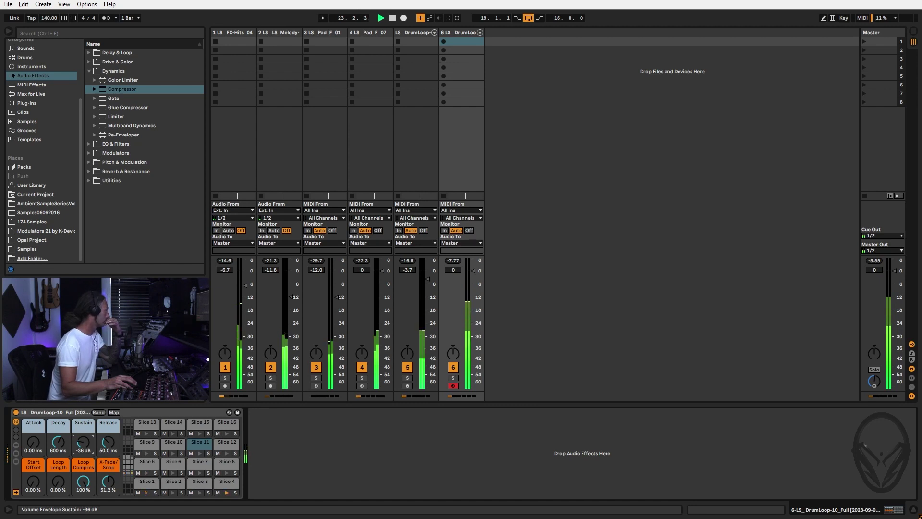
pyautogui.scroll(-5, 49, 451)
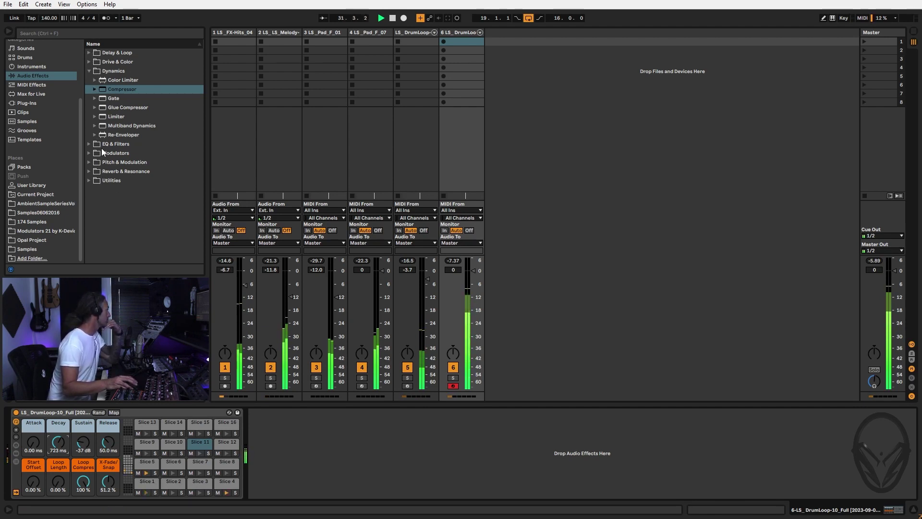
# Add an Auto Filter, a Delay and a Reverb in that order after the sliced drum rack on track 6.
pyautogui.click(91, 145)
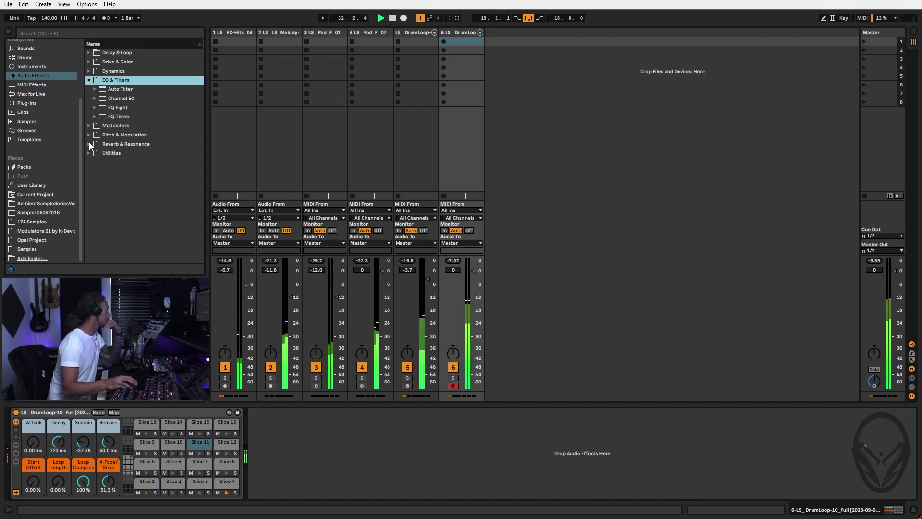
pyautogui.doubleClick(119, 89)
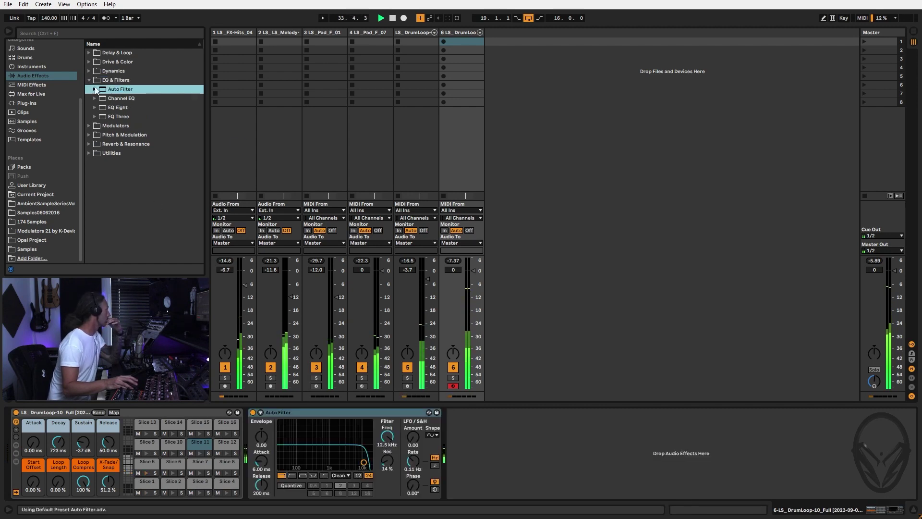
pyautogui.click(89, 53)
pyautogui.doubleClick(113, 71)
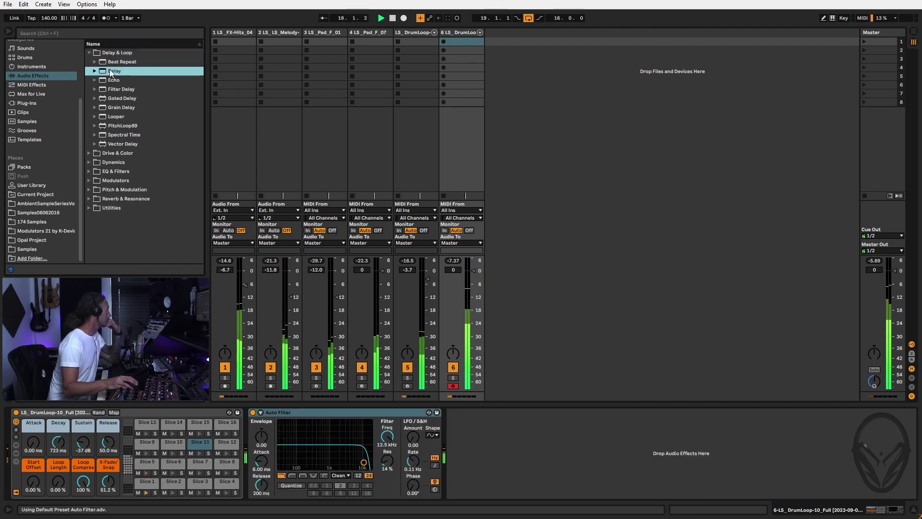
pyautogui.click(90, 197)
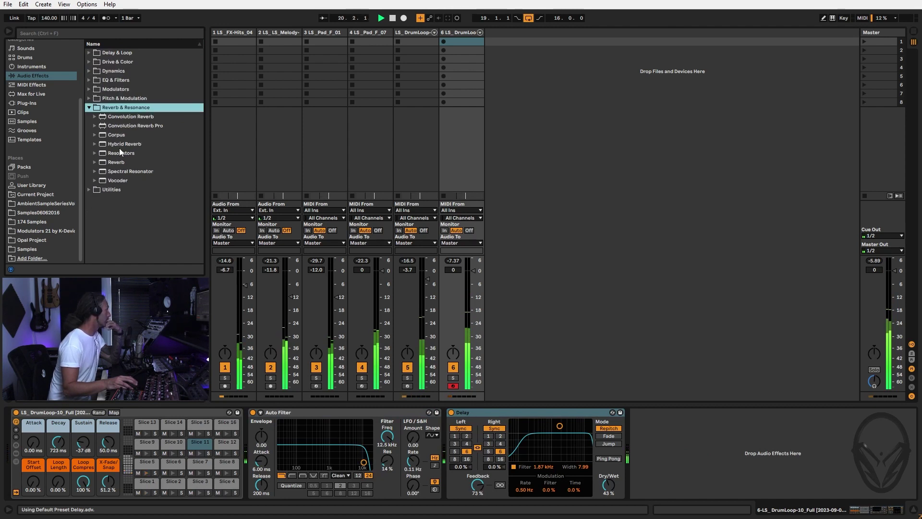
pyautogui.doubleClick(117, 163)
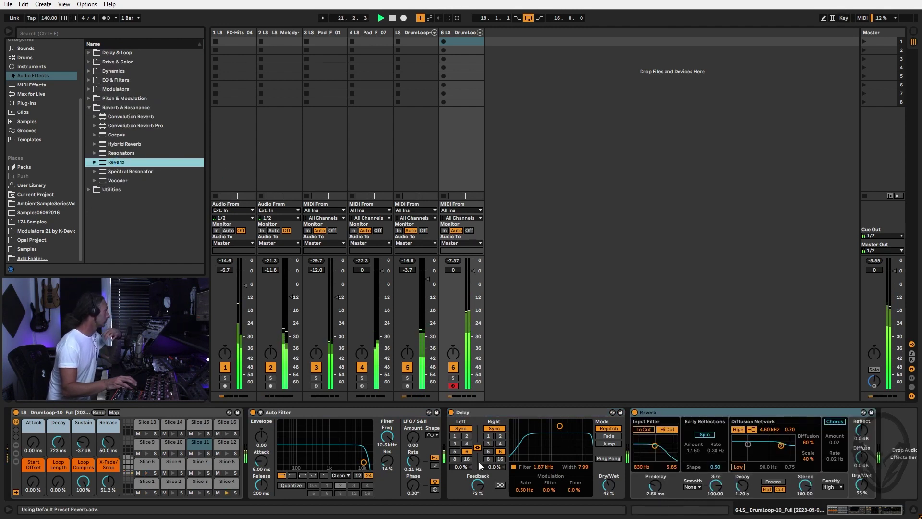
# Set track 6's Auto Filter to band-pass with the OSR circuit, 291 Hz frequency, 27% resonance and 4.00 dB drive.
pyautogui.click(303, 475)
pyautogui.moveTo(364, 462); pyautogui.dragTo(340, 467)
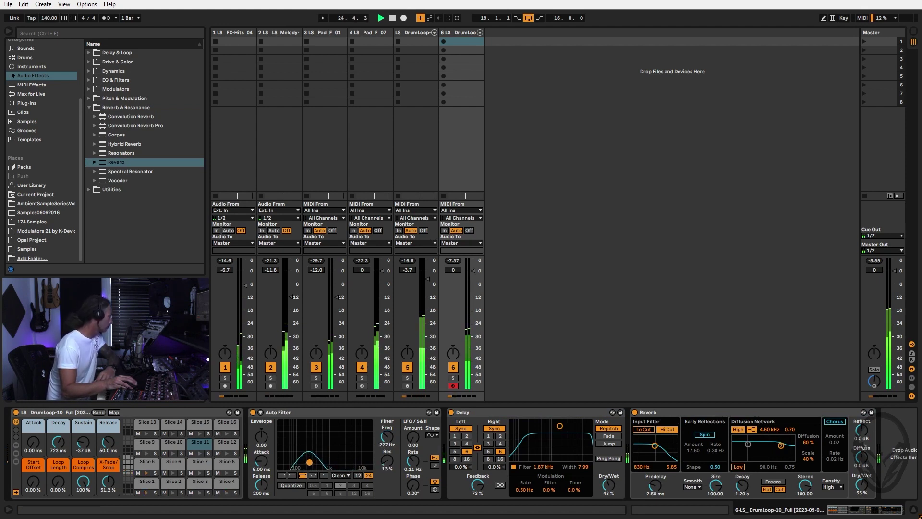
pyautogui.click(339, 489)
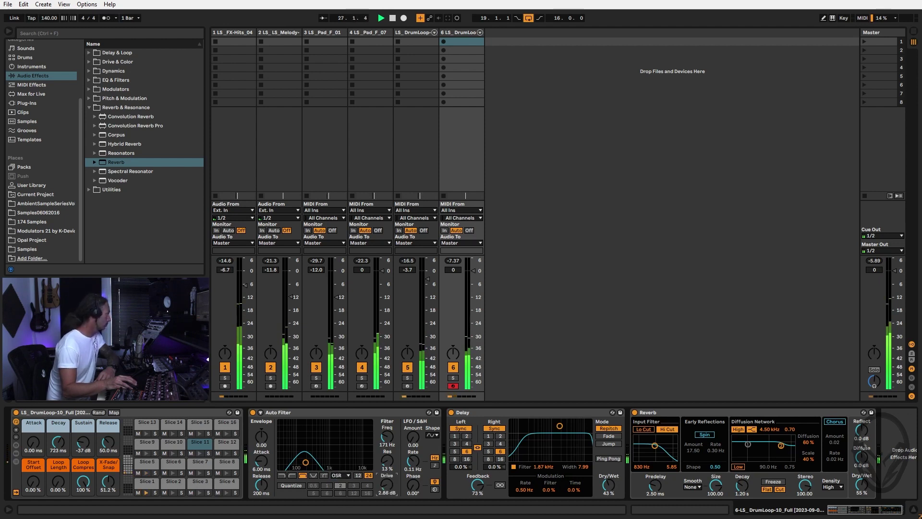
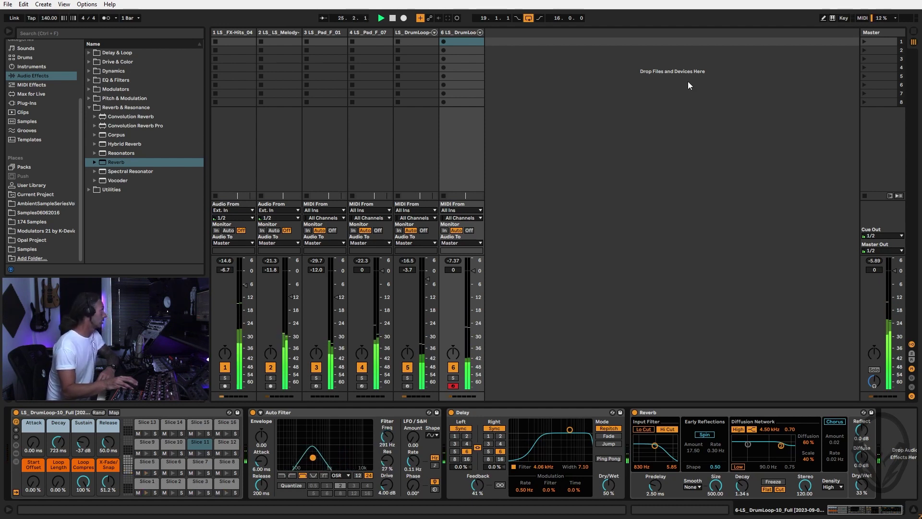
# In Arrangement View, draw Auto Filter Frequency automation on track 6 from bar 19 to 35, with a low first peak, a dip and a higher final rise.
pyautogui.press('Tab')
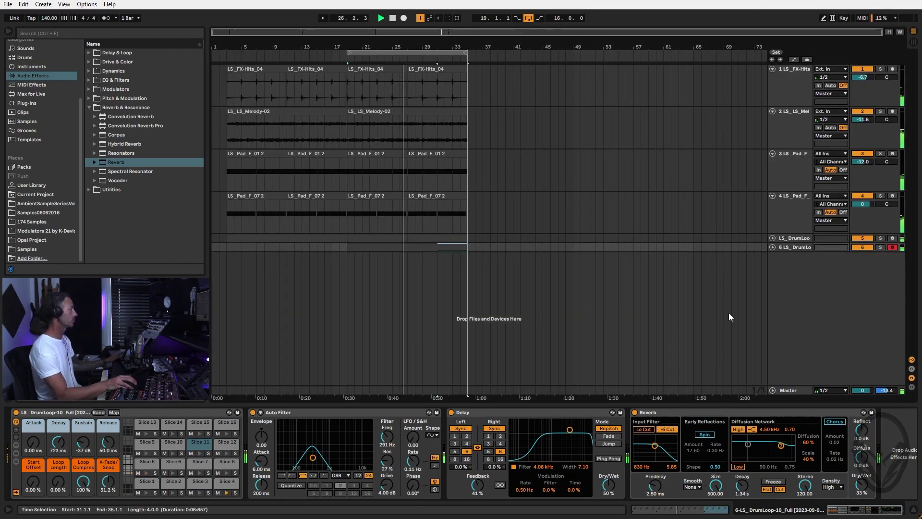
pyautogui.click(773, 247)
pyautogui.press('a')
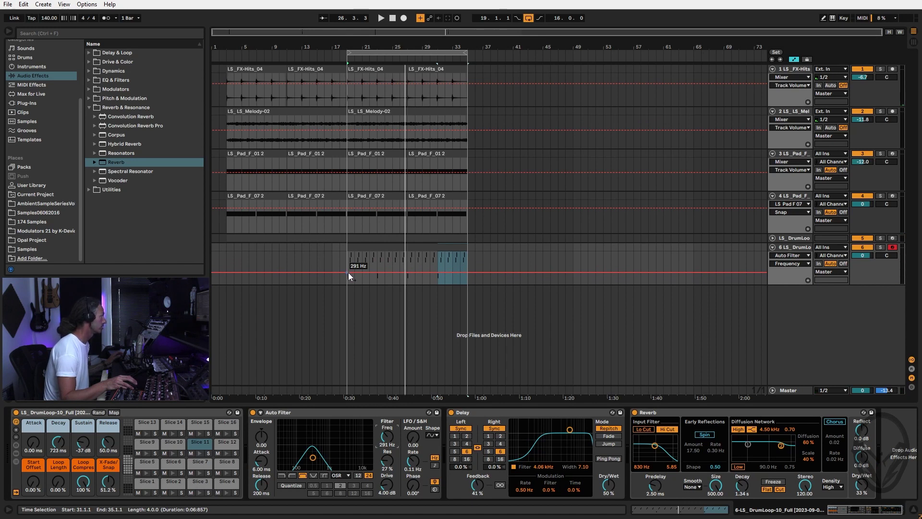
pyautogui.moveTo(405, 273); pyautogui.dragTo(474, 260)
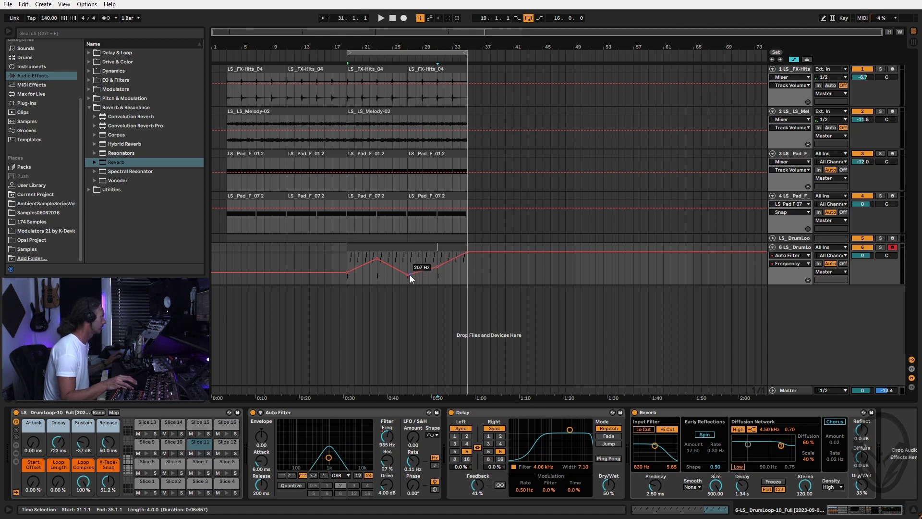
pyautogui.press('space')
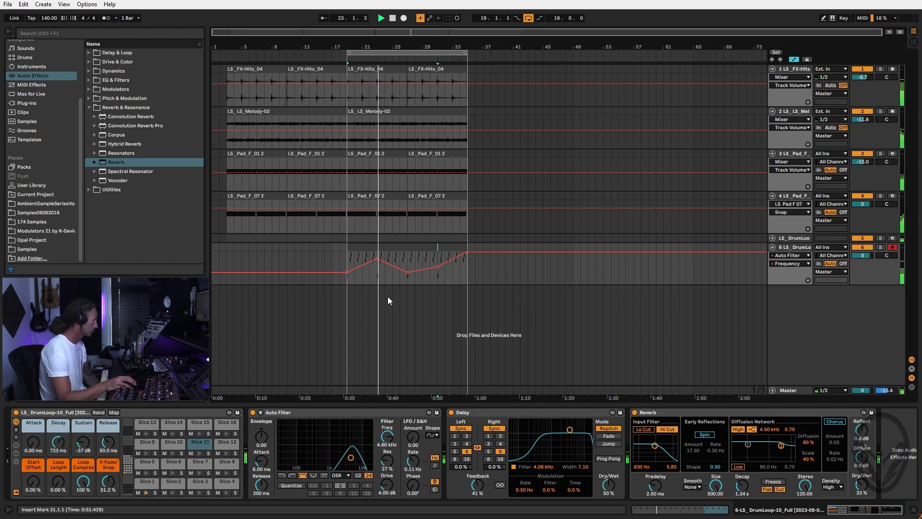
pyautogui.moveTo(381, 262); pyautogui.dragTo(385, 270)
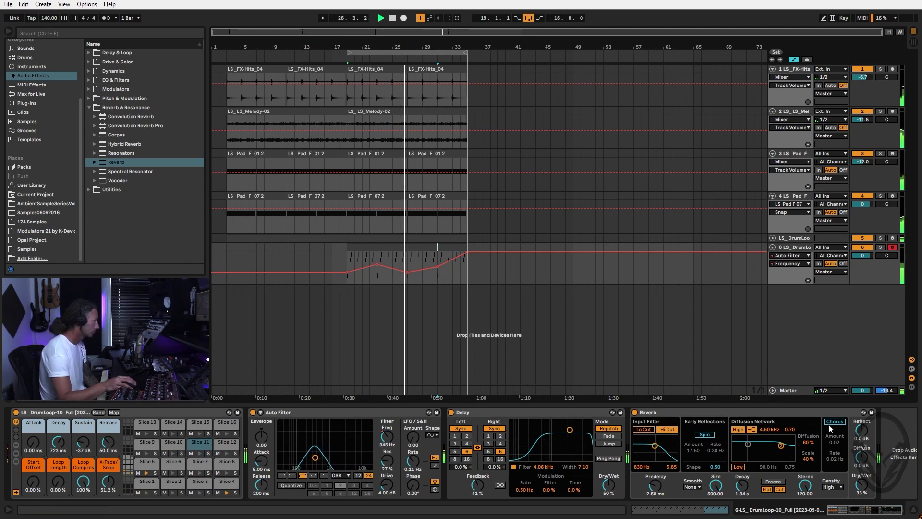
# Set track 6's Reverb decay to 2.01 s with its input low cut on, and the Delay's feedback to 54%.
pyautogui.moveTo(744, 485)
pyautogui.mouseDown()
pyautogui.moveTo(743, 463)
pyautogui.moveTo(747, 483)
pyautogui.mouseUp()
pyautogui.click(653, 445)
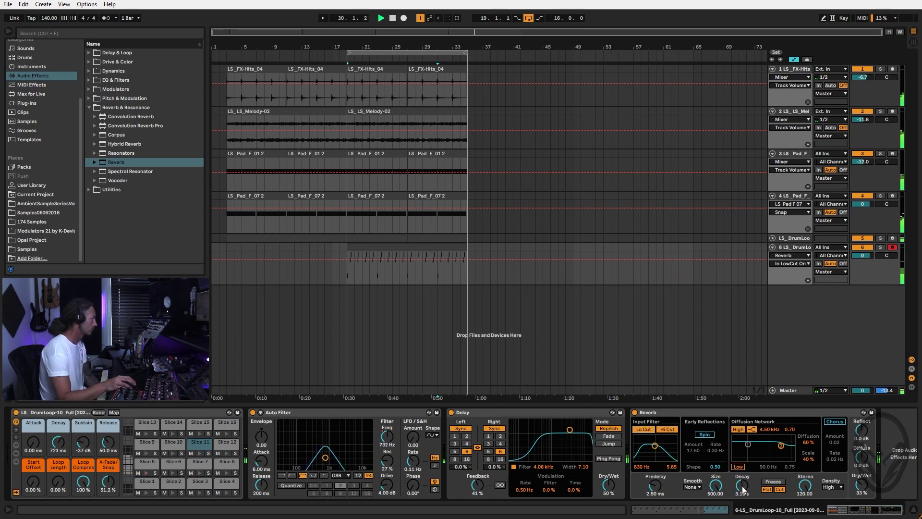
pyautogui.moveTo(743, 489); pyautogui.dragTo(744, 490)
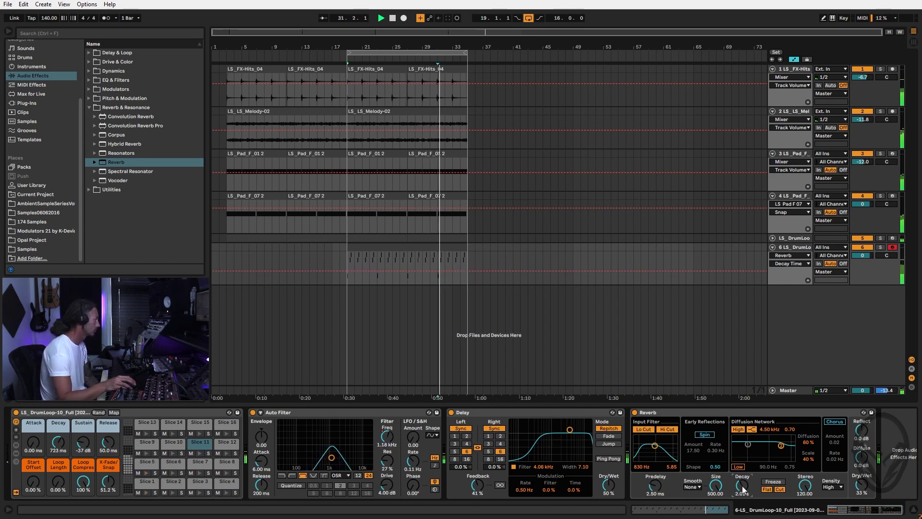
pyautogui.moveTo(477, 485); pyautogui.dragTo(477, 473)
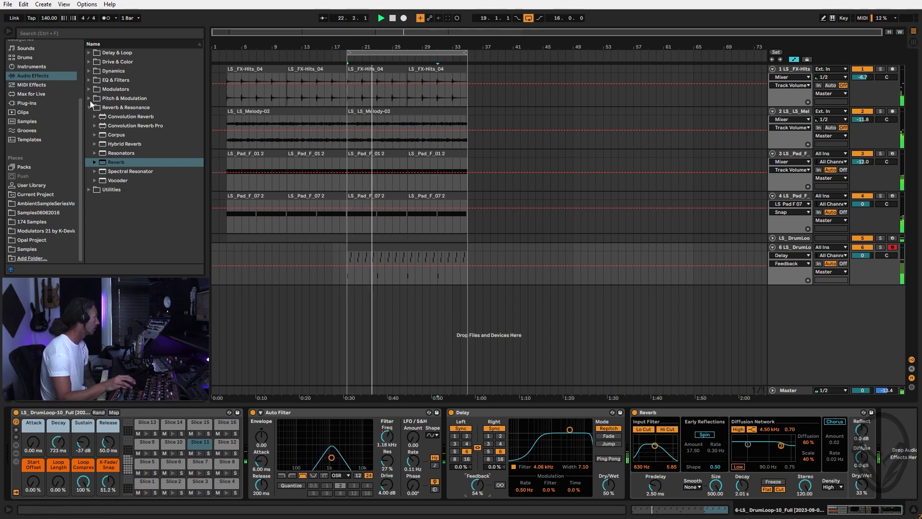
# Add a Beat Repeat after the Reverb on track 6 and set its offset to 5/16.
pyautogui.click(105, 53)
pyautogui.moveTo(109, 62); pyautogui.dragTo(899, 454)
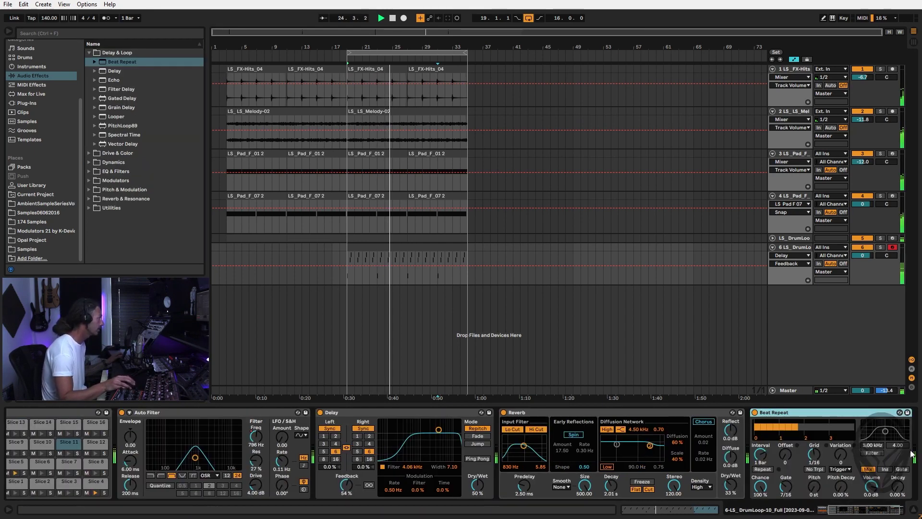
pyautogui.moveTo(785, 455); pyautogui.dragTo(785, 440)
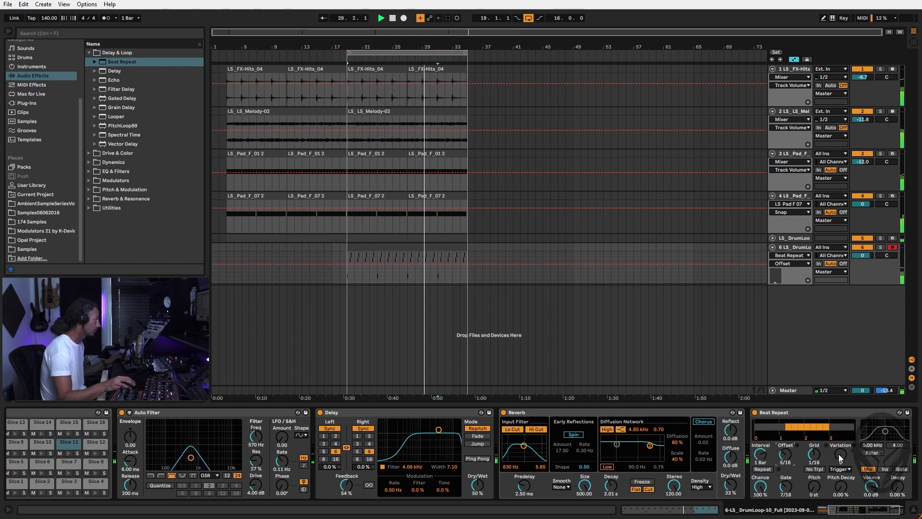
# Exclude triplets in the Beat Repeat, enable its filter at 1.90 kHz with a width of 3.69, and use Insert mode.
pyautogui.click(815, 468)
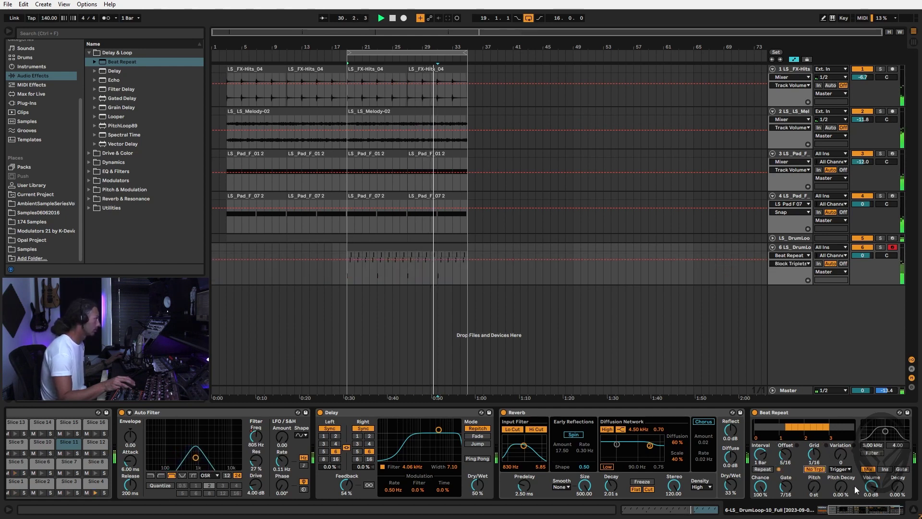
pyautogui.click(872, 453)
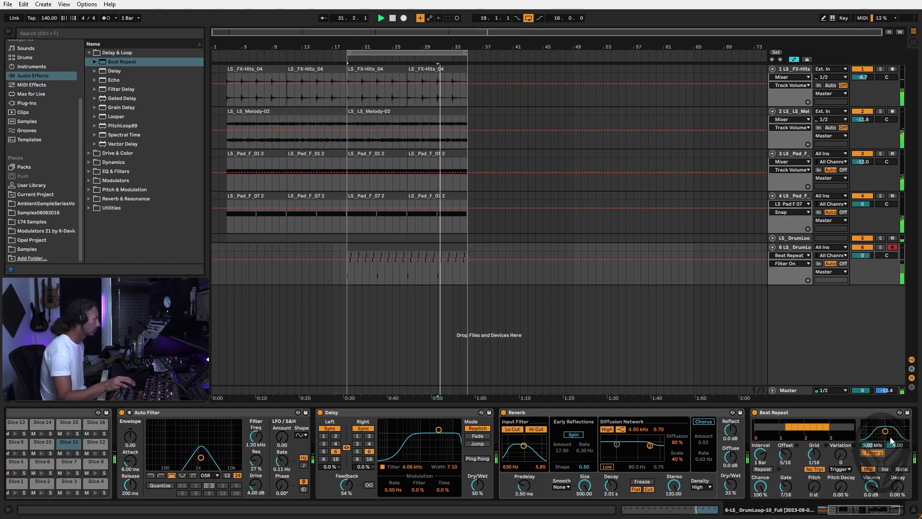
pyautogui.click(885, 469)
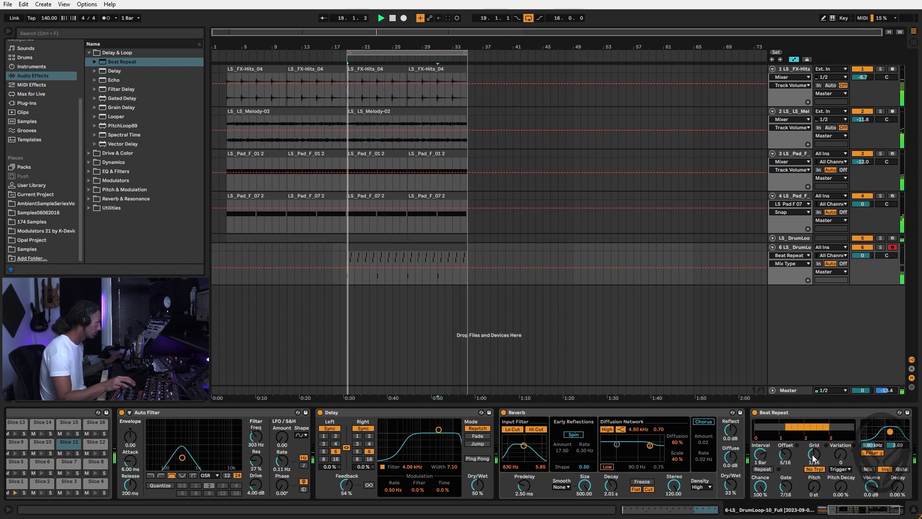
# Set the Beat Repeat's interval to 2 bars, chance to 54.0%, gate to 6/16 and offset to 6/16.
pyautogui.click(761, 456)
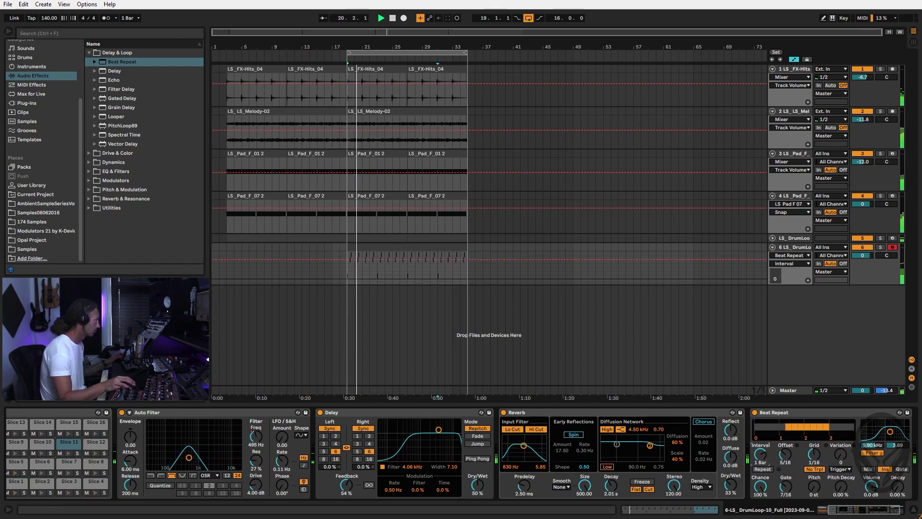
pyautogui.moveTo(761, 454); pyautogui.dragTo(761, 450)
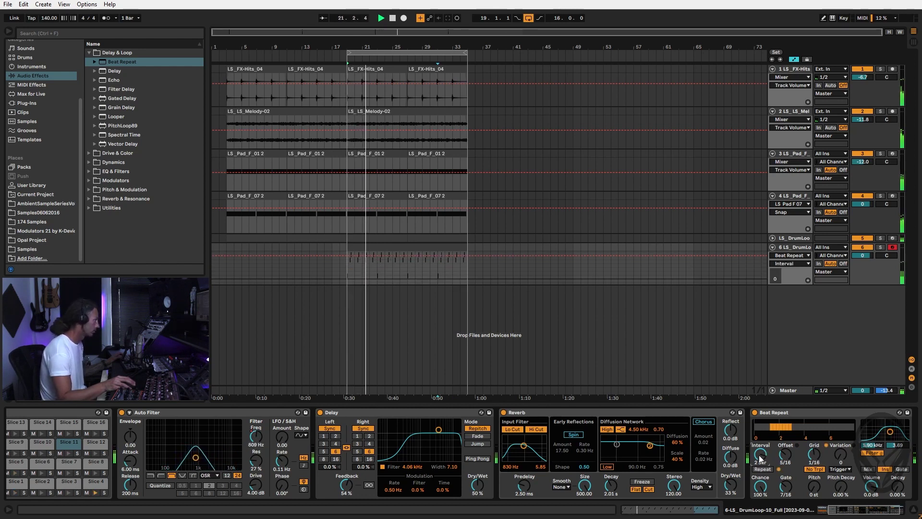
pyautogui.moveTo(761, 485); pyautogui.dragTo(761, 506)
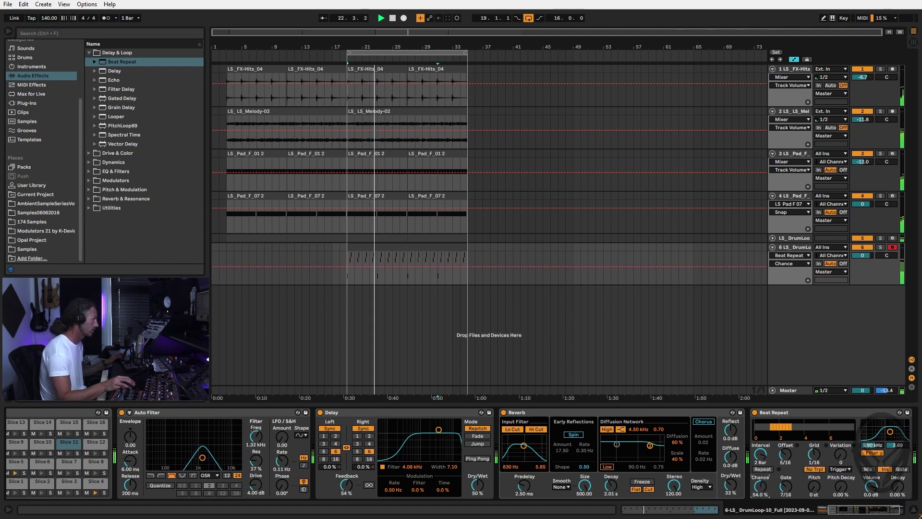
pyautogui.click(786, 487)
pyautogui.moveTo(786, 487); pyautogui.dragTo(785, 491)
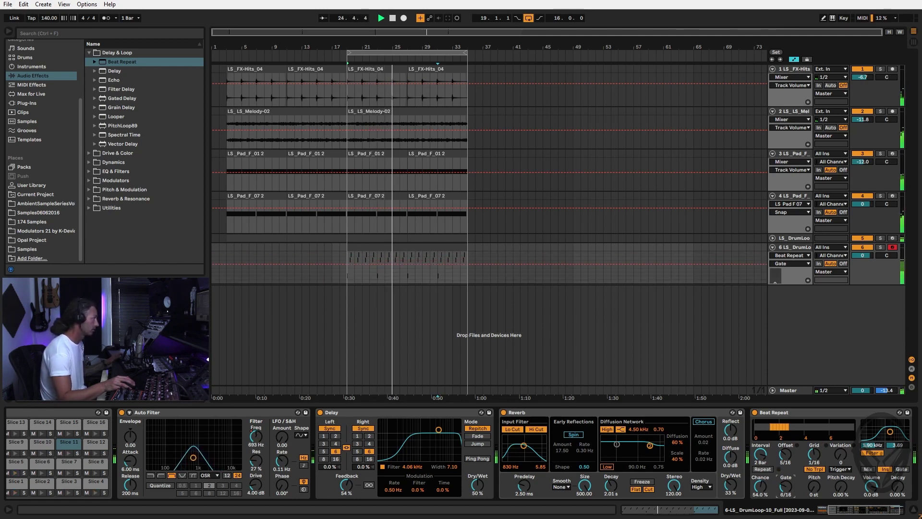
pyautogui.moveTo(785, 452); pyautogui.dragTo(784, 449)
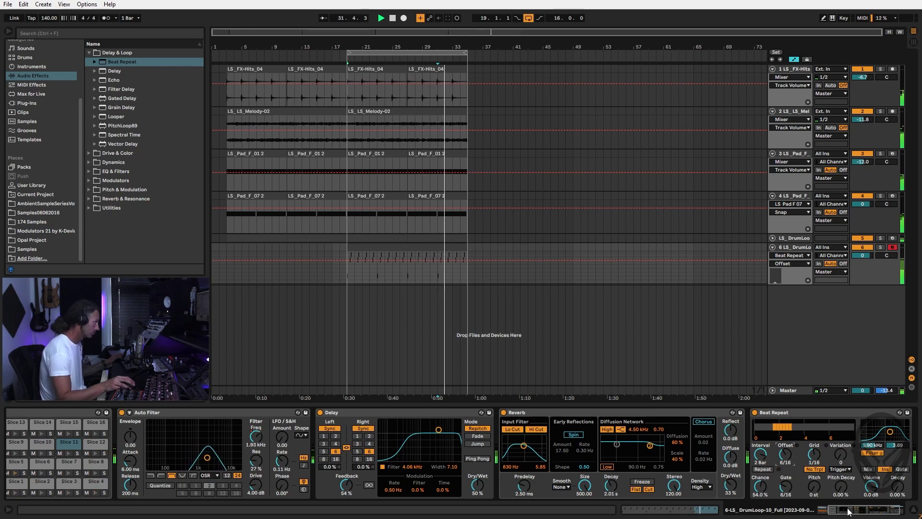
# Set the Beat Repeat's offset to 8/16, grid to 1/24 and gate to 3/16, and raise its grid variation.
pyautogui.moveTo(786, 457); pyautogui.dragTo(786, 447)
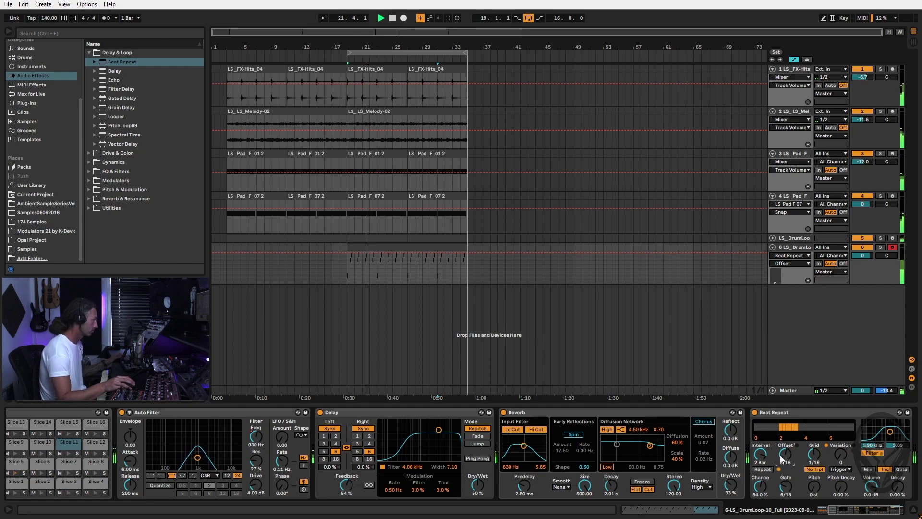
pyautogui.moveTo(840, 455); pyautogui.dragTo(814, 447)
pyautogui.click(815, 454)
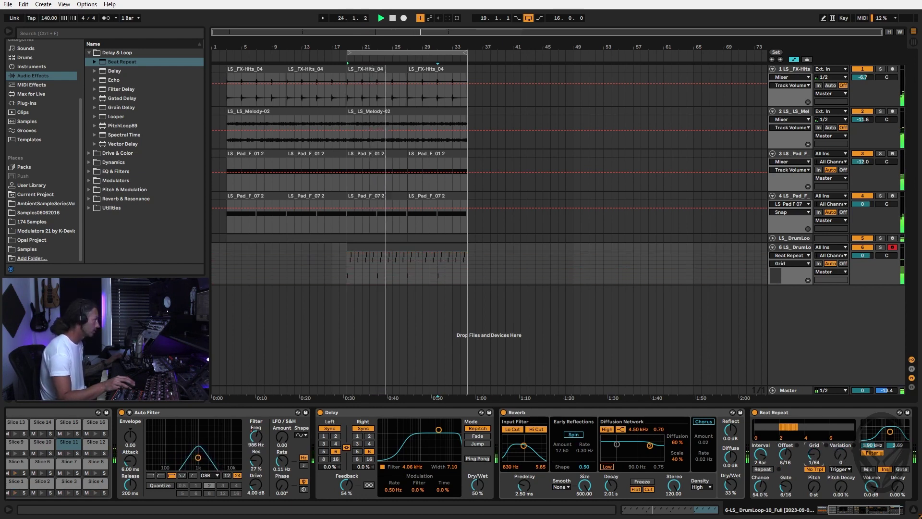
pyautogui.moveTo(815, 447); pyautogui.dragTo(815, 450)
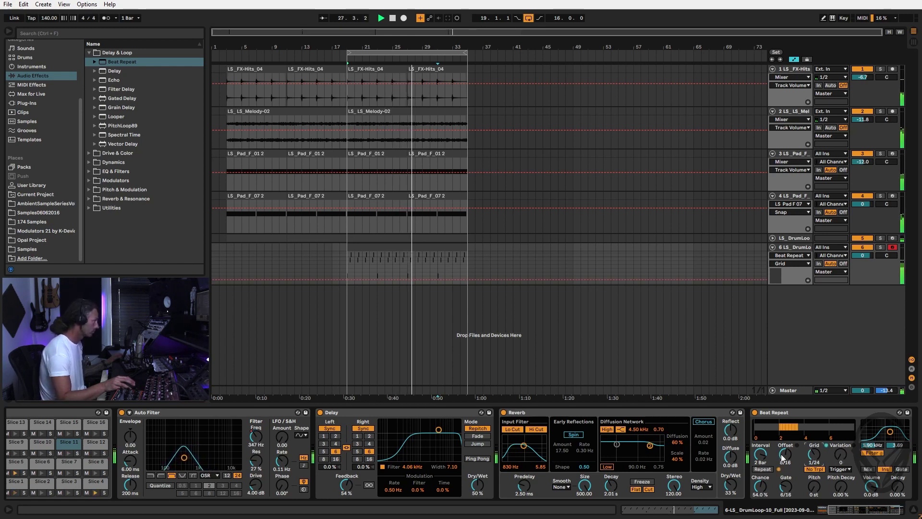
pyautogui.moveTo(840, 455); pyautogui.dragTo(840, 447)
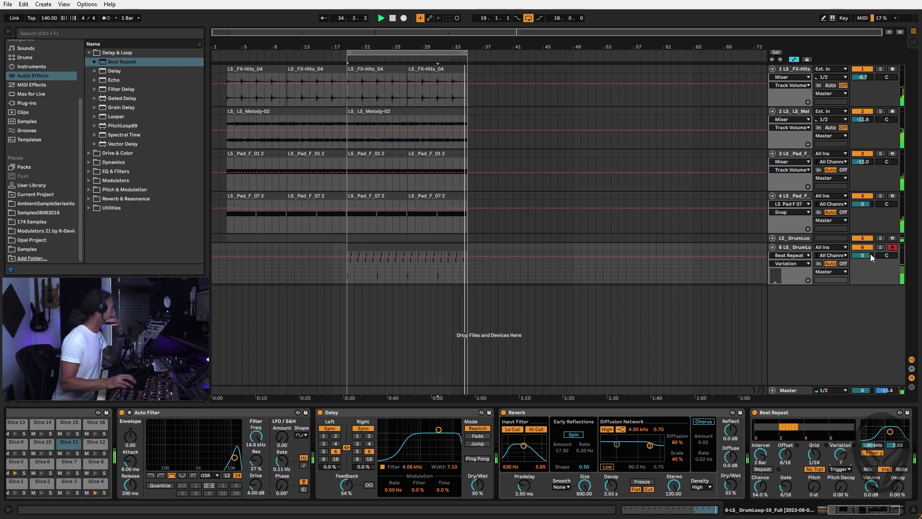
pyautogui.click(800, 248)
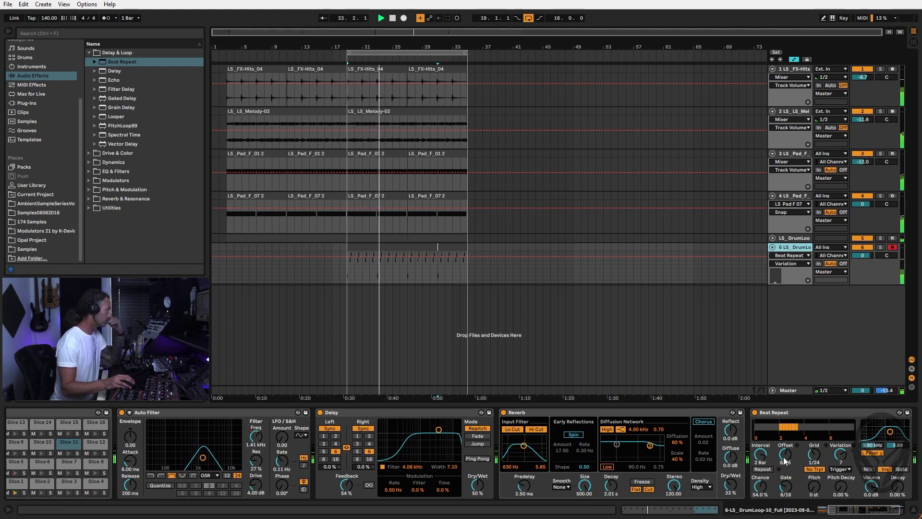
pyautogui.moveTo(786, 486); pyautogui.dragTo(786, 508)
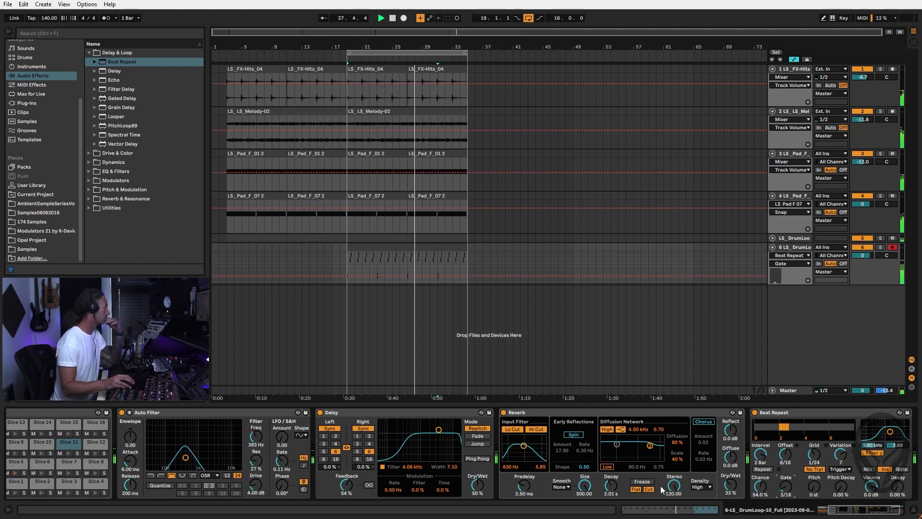
# Set the Reverb to 100% wet with a decay of 6.83 s, and move the Beat Repeat before it in the device chain.
pyautogui.moveTo(731, 485); pyautogui.dragTo(733, 464)
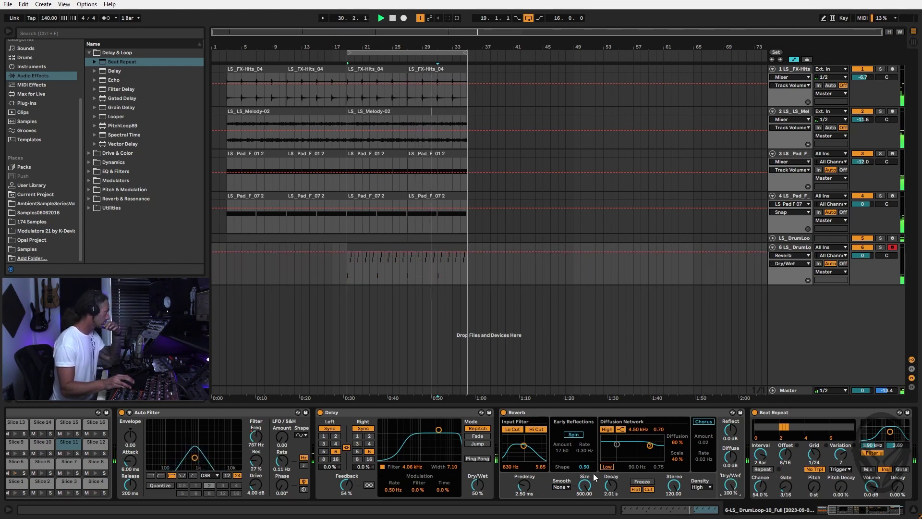
pyautogui.moveTo(608, 490); pyautogui.dragTo(607, 476)
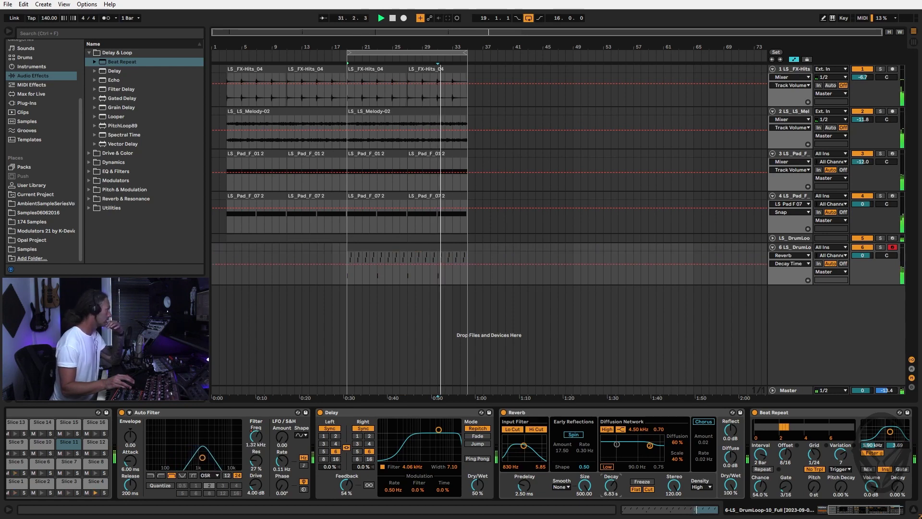
pyautogui.moveTo(770, 412); pyautogui.dragTo(510, 425)
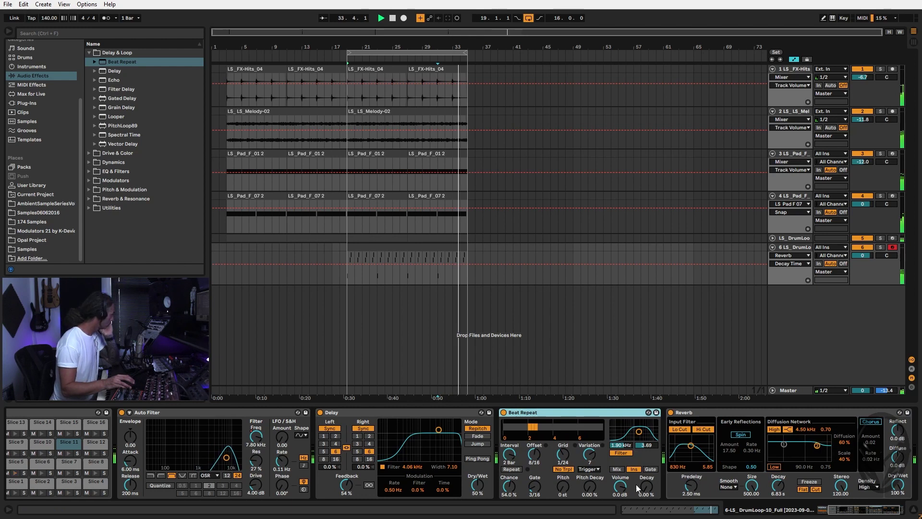
# Set the Reverb to 60% wet and the Auto Filter to a 12 dB slope, 9.90 dB drive and a tempo-synced LFO amount of 15.7.
pyautogui.moveTo(897, 485); pyautogui.dragTo(888, 498)
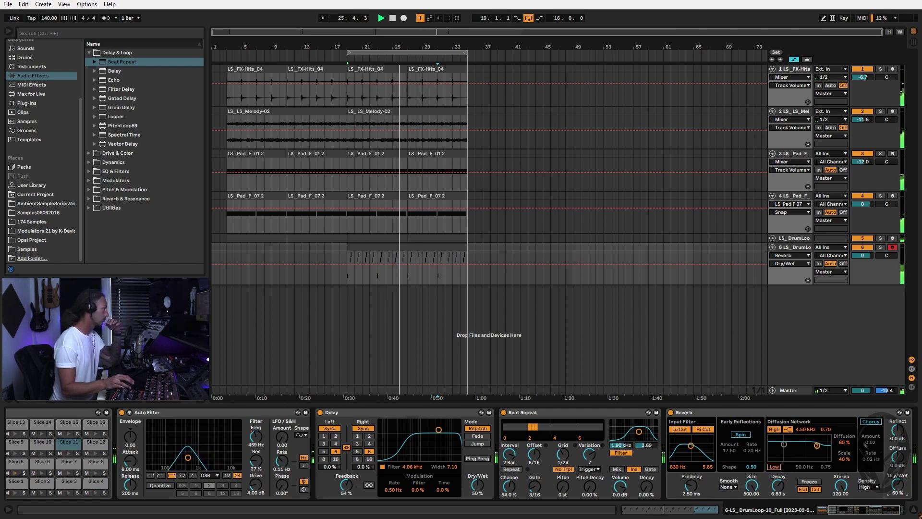
pyautogui.click(226, 475)
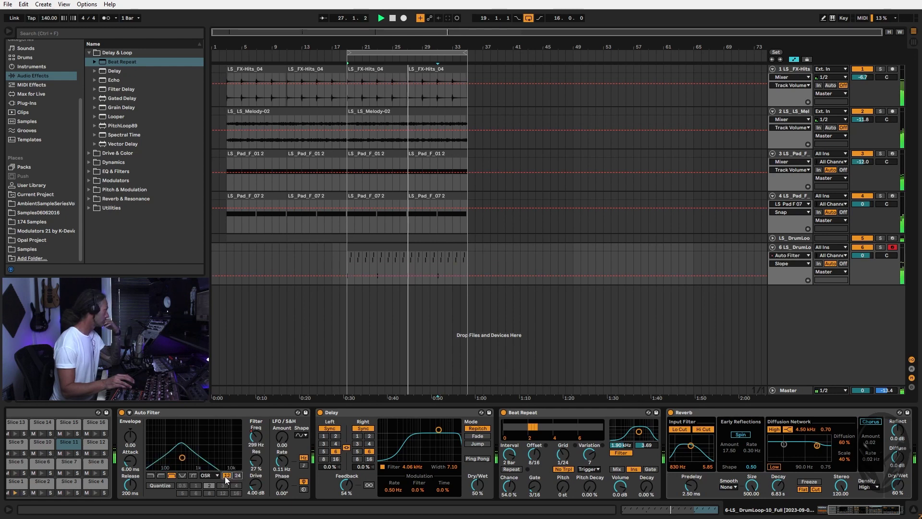
pyautogui.moveTo(250, 486); pyautogui.dragTo(249, 476)
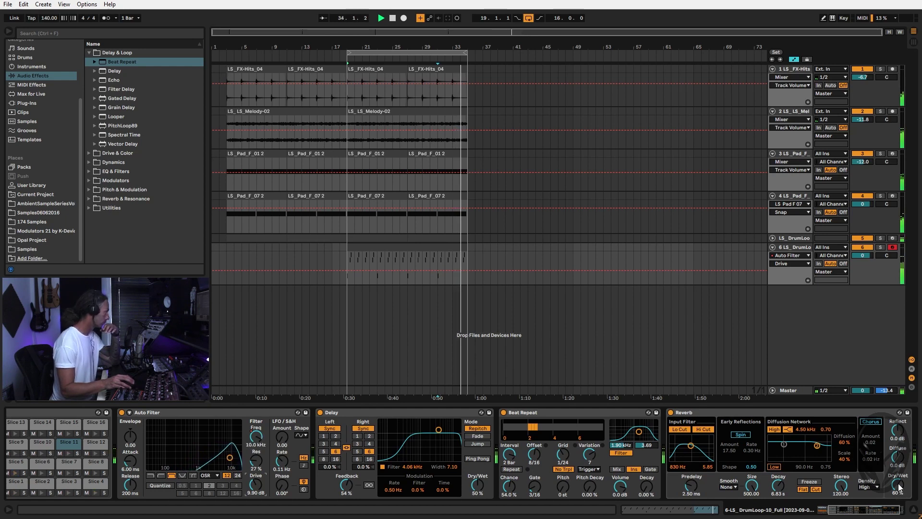
pyautogui.click(303, 465)
pyautogui.moveTo(282, 460); pyautogui.dragTo(282, 435)
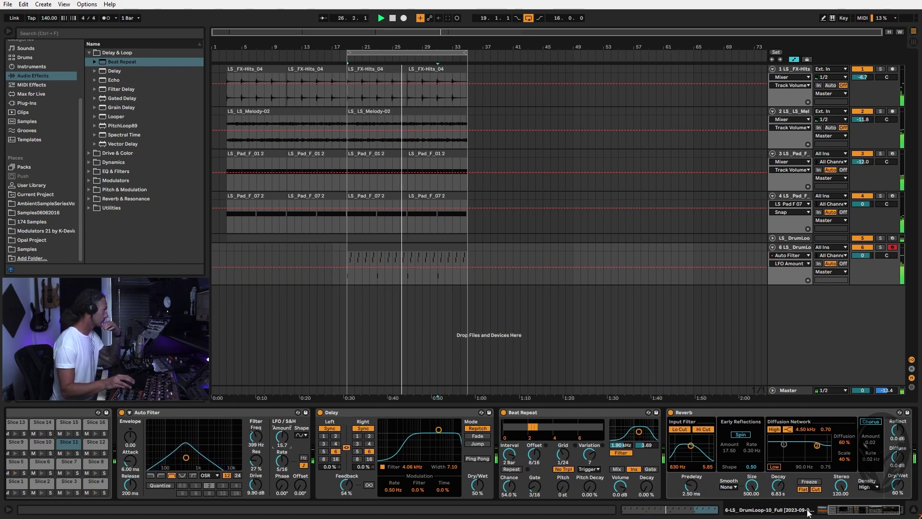
# Enable the Reverb's low shelf at 175 Hz with a value of 0.31, and set its input filter to 1.93 kHz with a width of 3.94.
pyautogui.click(772, 484)
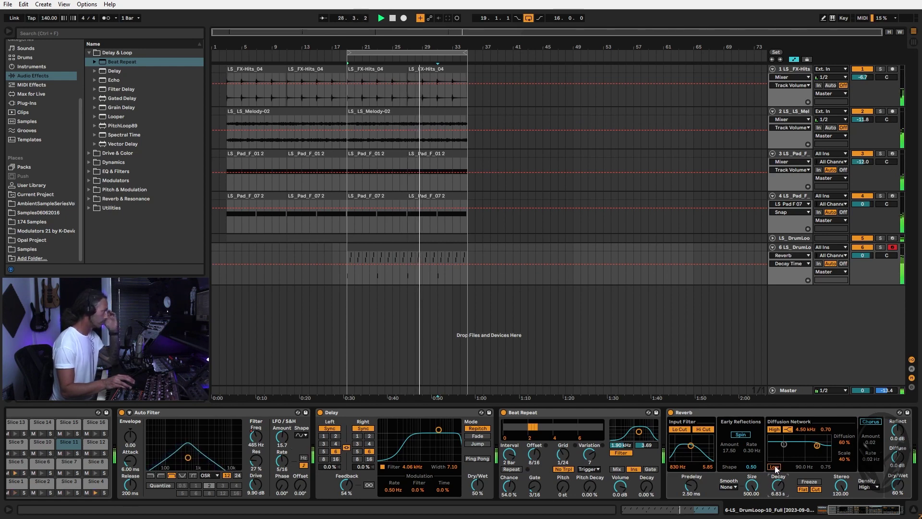
pyautogui.moveTo(783, 445); pyautogui.dragTo(789, 455)
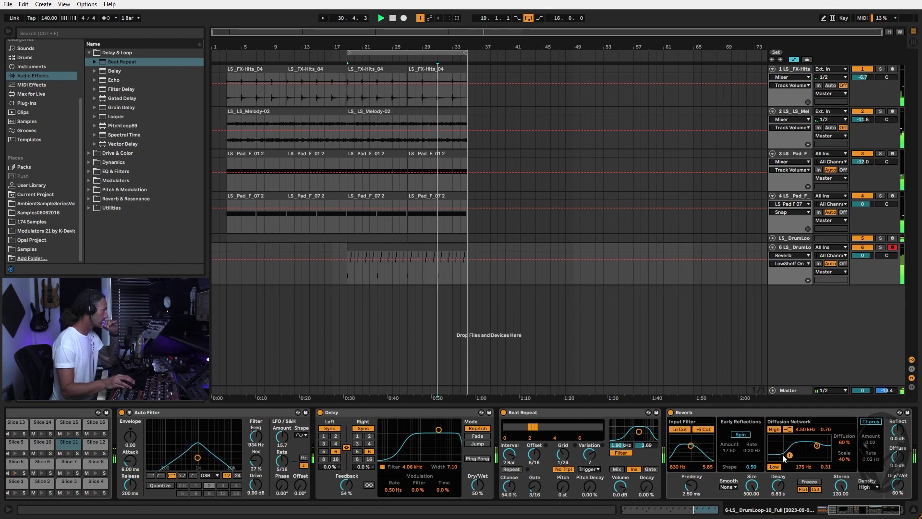
pyautogui.moveTo(691, 446); pyautogui.dragTo(696, 450)
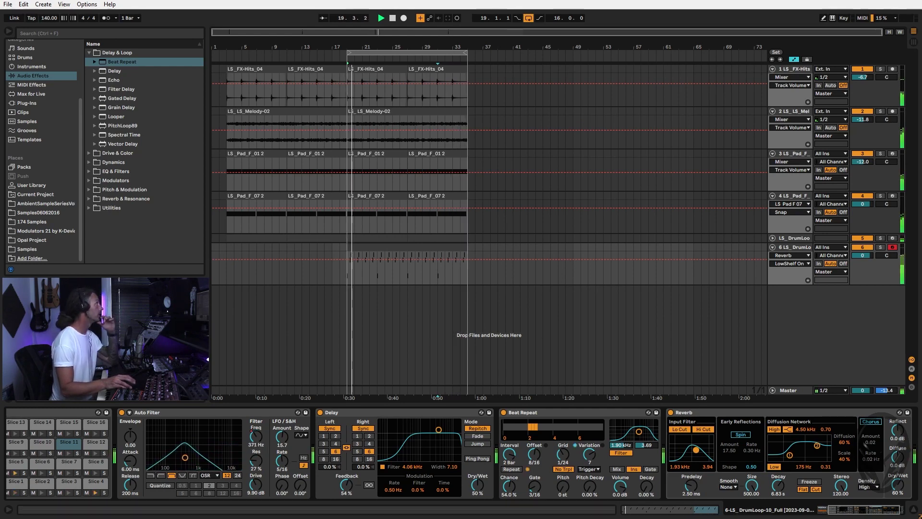
# Add a breakpoint at bar 33 to the drum track's Auto Filter frequency automation and lower its bar 35 end point to the minimum.
pyautogui.click(609, 281)
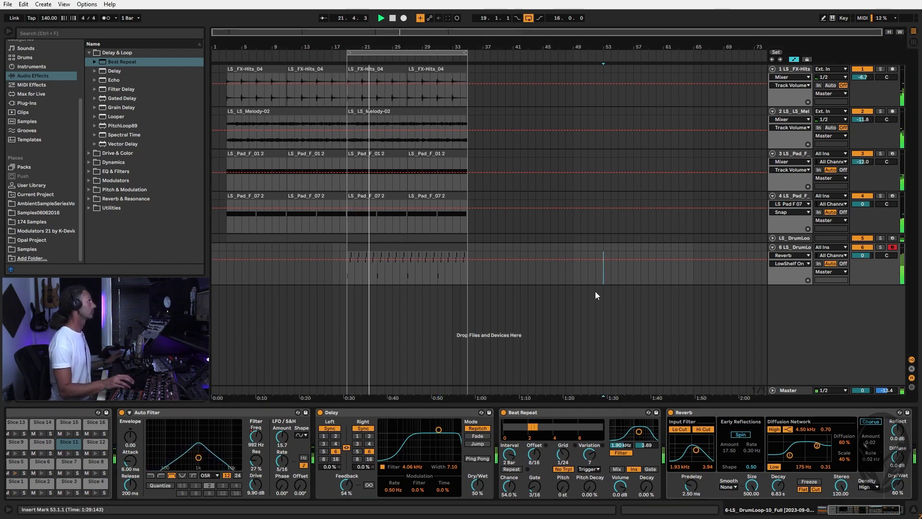
pyautogui.click(447, 313)
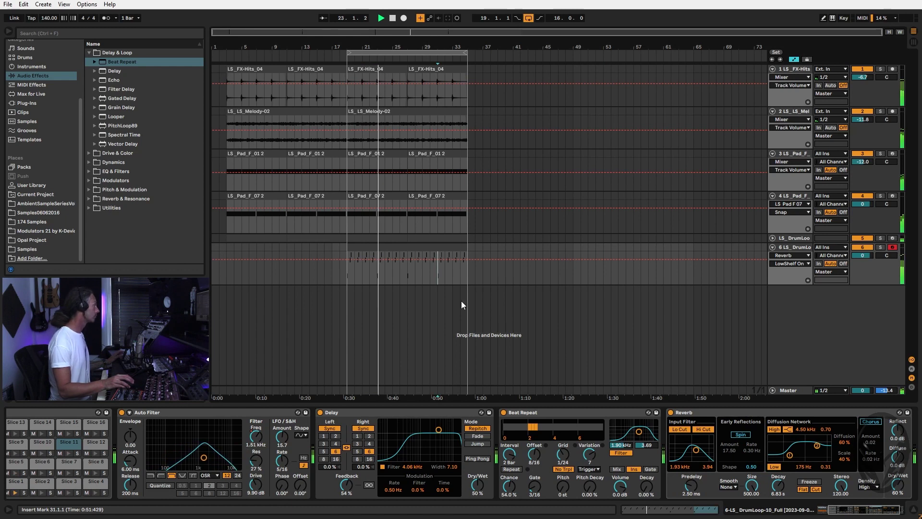
pyautogui.click(795, 247)
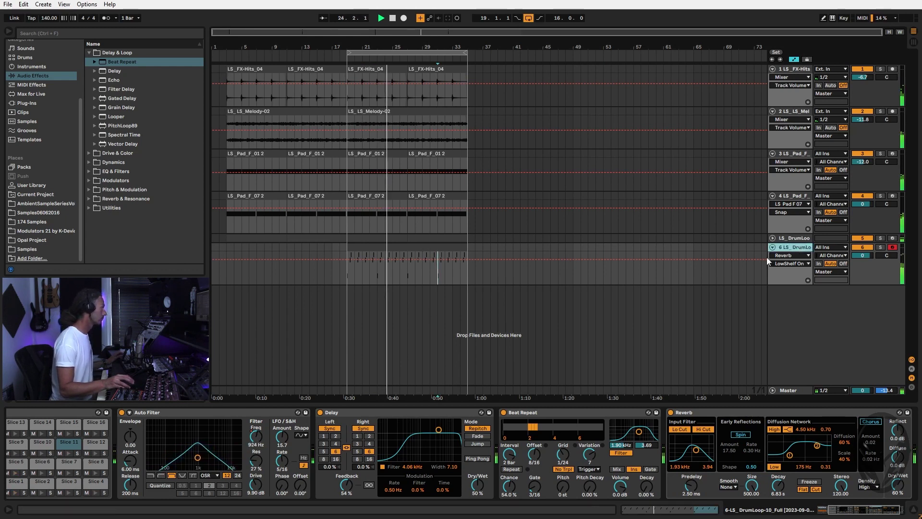
pyautogui.moveTo(260, 435); pyautogui.dragTo(265, 440)
pyautogui.click(258, 440)
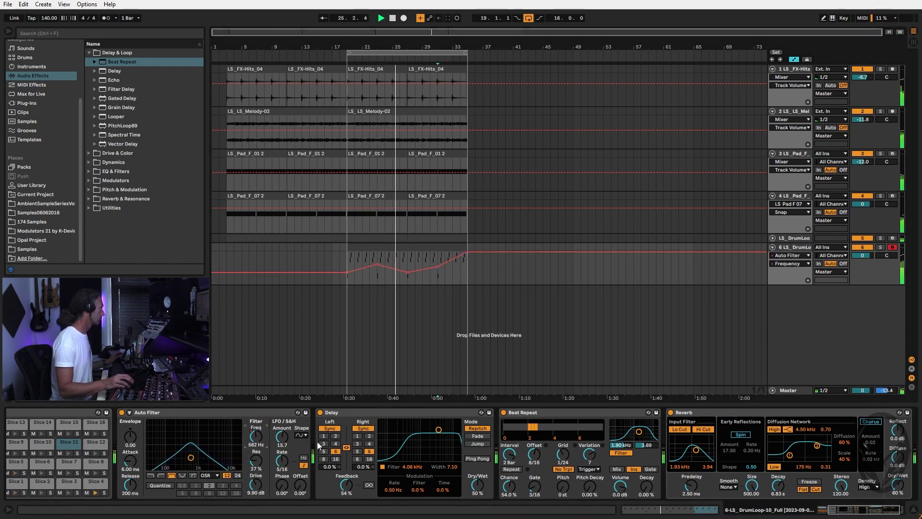
pyautogui.moveTo(469, 255); pyautogui.dragTo(466, 258)
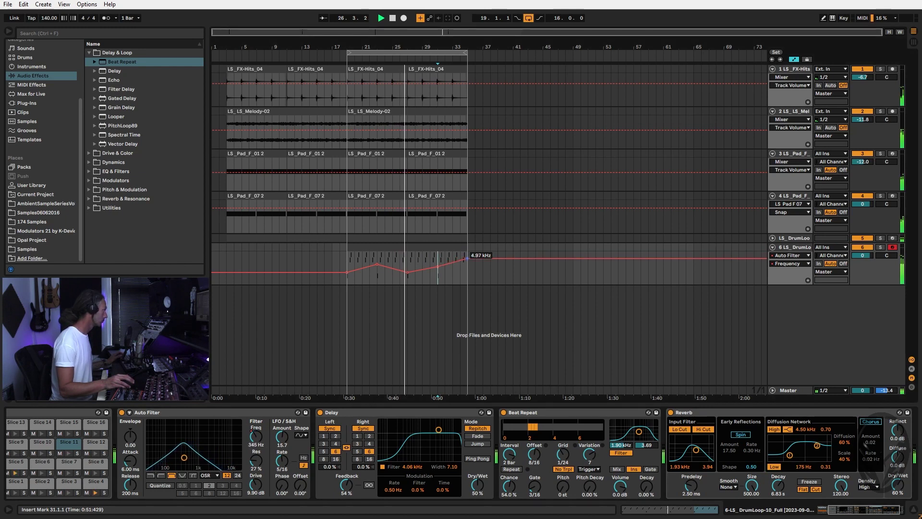
pyautogui.click(453, 260)
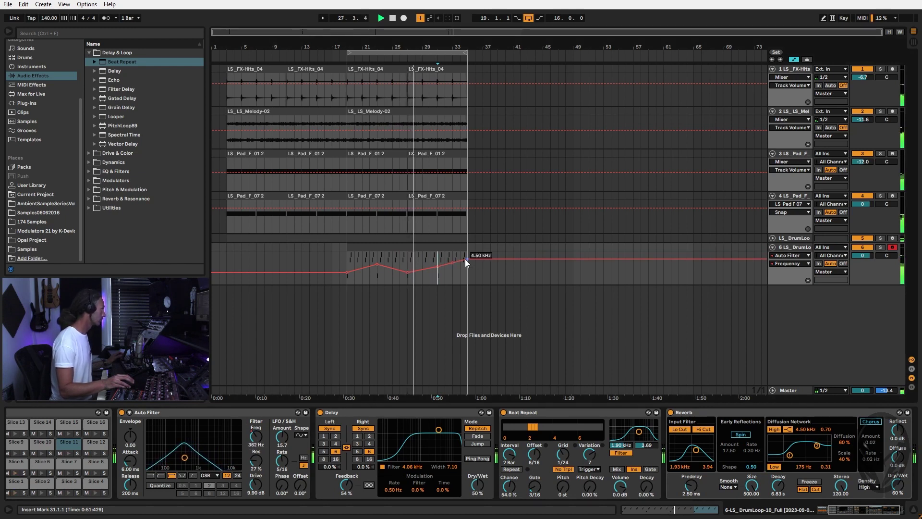
pyautogui.moveTo(468, 260); pyautogui.dragTo(467, 299)
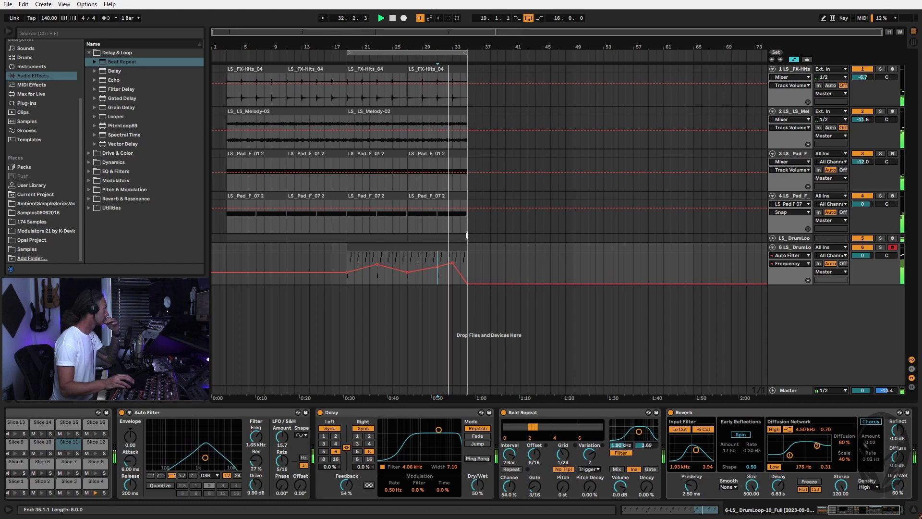
# Shorten the last drum clips on tracks 5 and 6 so they end at bar 33.
pyautogui.moveTo(407, 235); pyautogui.dragTo(451, 235)
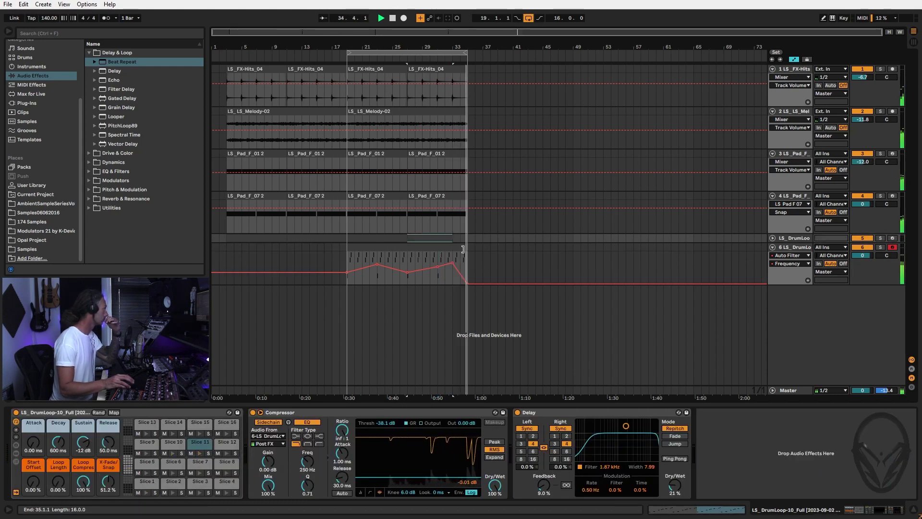
pyautogui.click(462, 255)
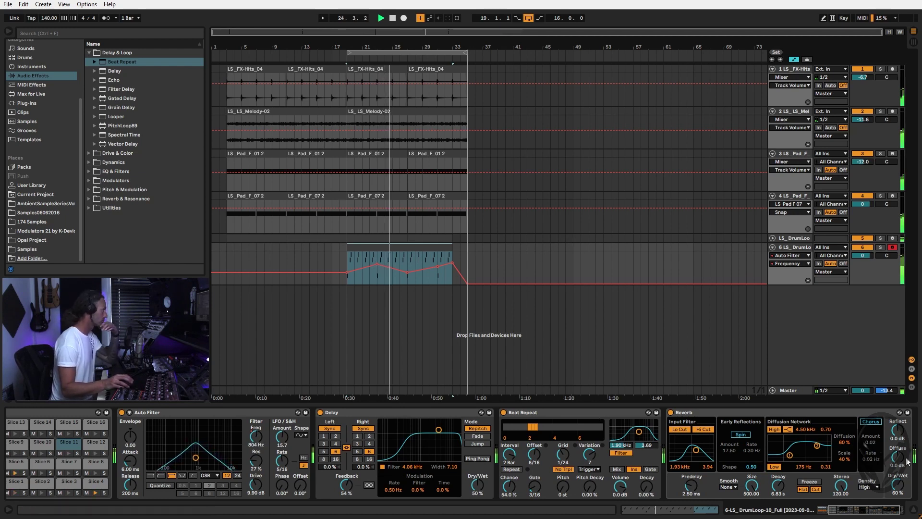
# Set the Reverb's decay to 3.62 s at 31% wet, and the Beat Repeat's filter to 4.80 kHz, width 2.36, with decay at 14.3%.
pyautogui.moveTo(778, 486); pyautogui.dragTo(778, 502)
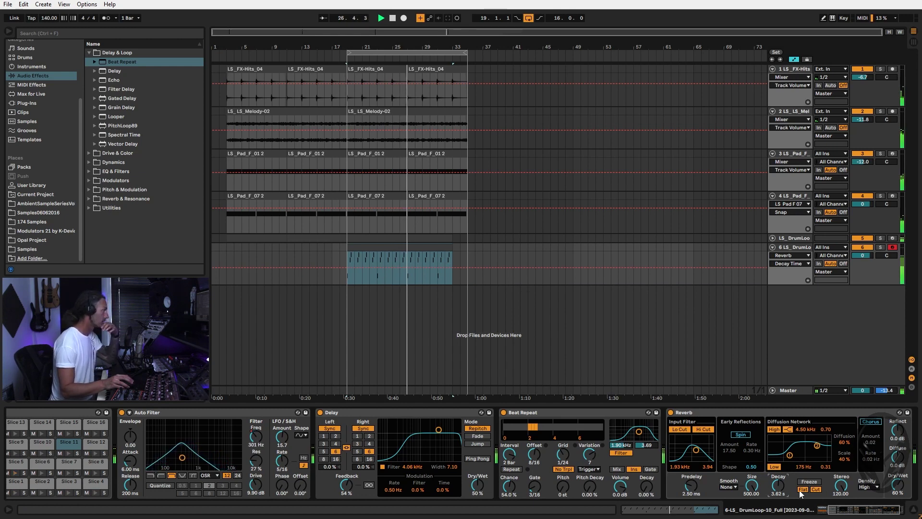
pyautogui.moveTo(897, 485); pyautogui.dragTo(897, 495)
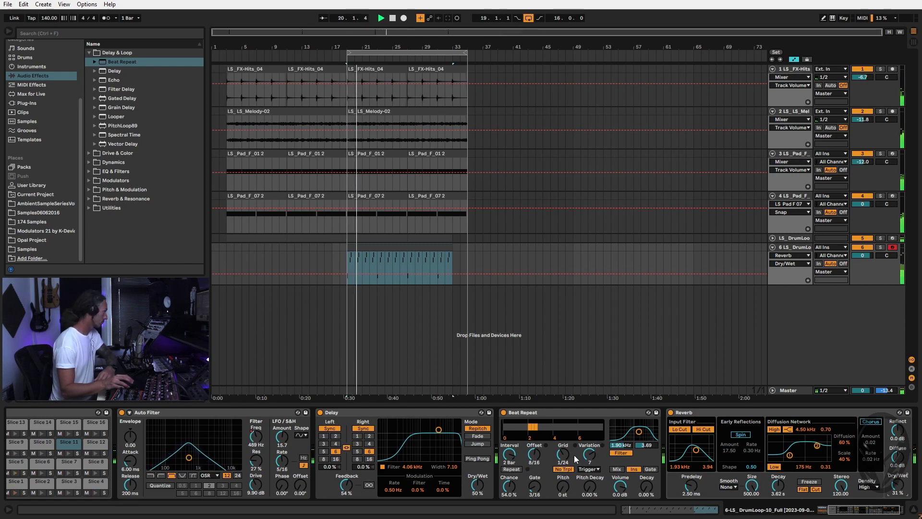
pyautogui.moveTo(645, 445); pyautogui.dragTo(645, 421)
pyautogui.click(647, 486)
pyautogui.moveTo(647, 486); pyautogui.dragTo(647, 483)
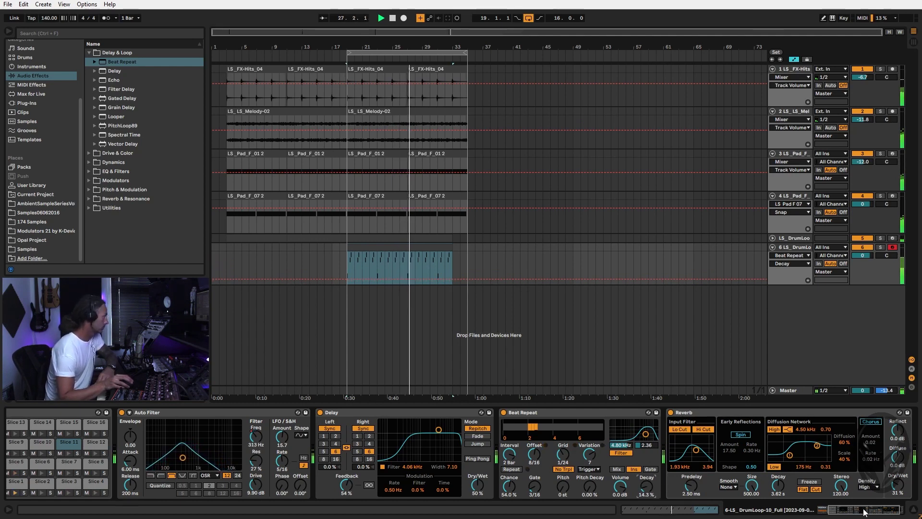
# Set the sliced-drum rack's volume envelope decay to 469 ms and its release to 558 ms.
pyautogui.hscroll(-3, 863, 510)
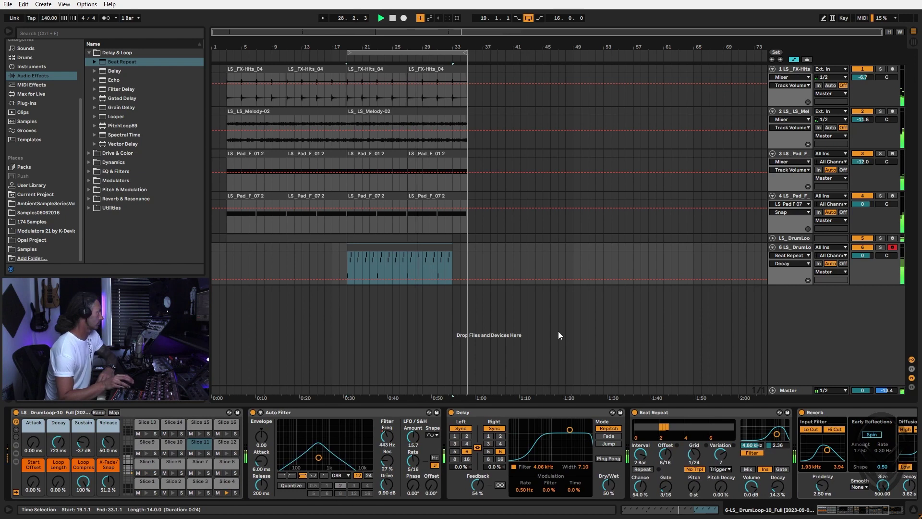
pyautogui.click(58, 442)
pyautogui.moveTo(58, 442)
pyautogui.mouseDown()
pyautogui.moveTo(57, 466)
pyautogui.moveTo(57, 456)
pyautogui.mouseUp()
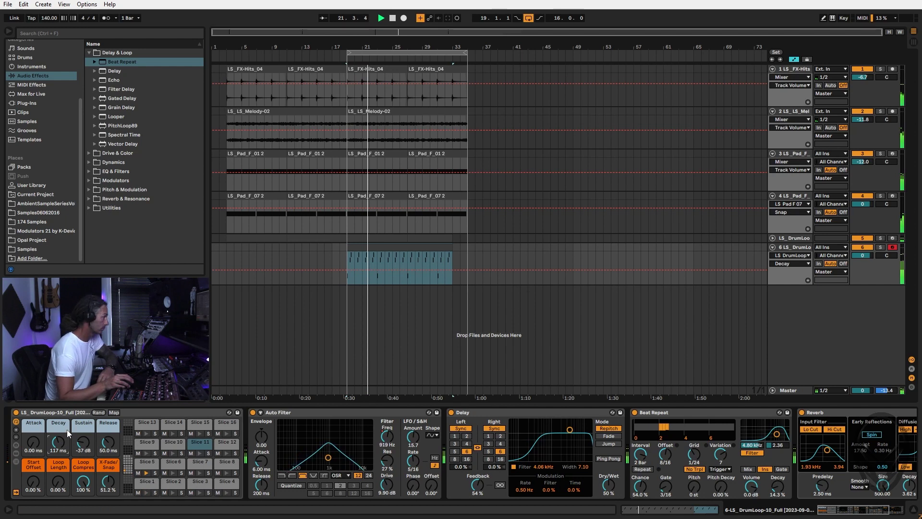
pyautogui.moveTo(55, 446); pyautogui.dragTo(56, 419)
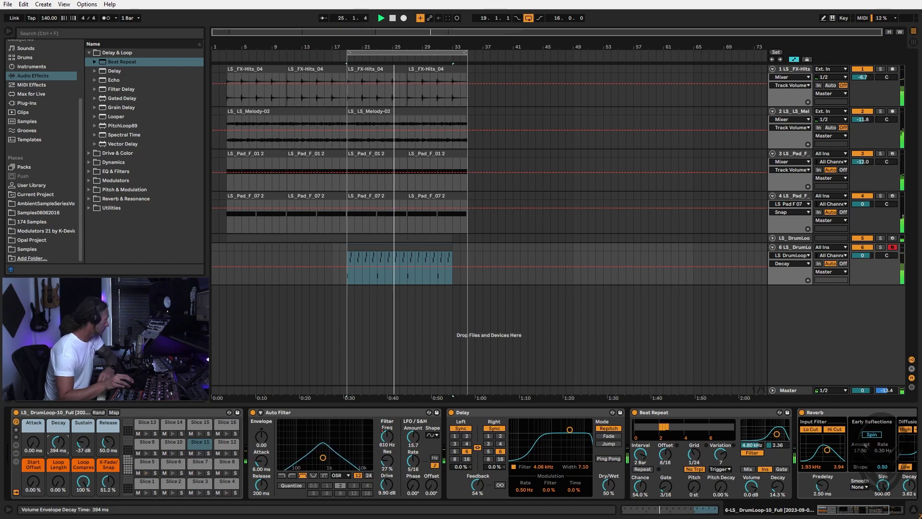
pyautogui.click(108, 442)
pyautogui.moveTo(104, 441); pyautogui.dragTo(104, 442)
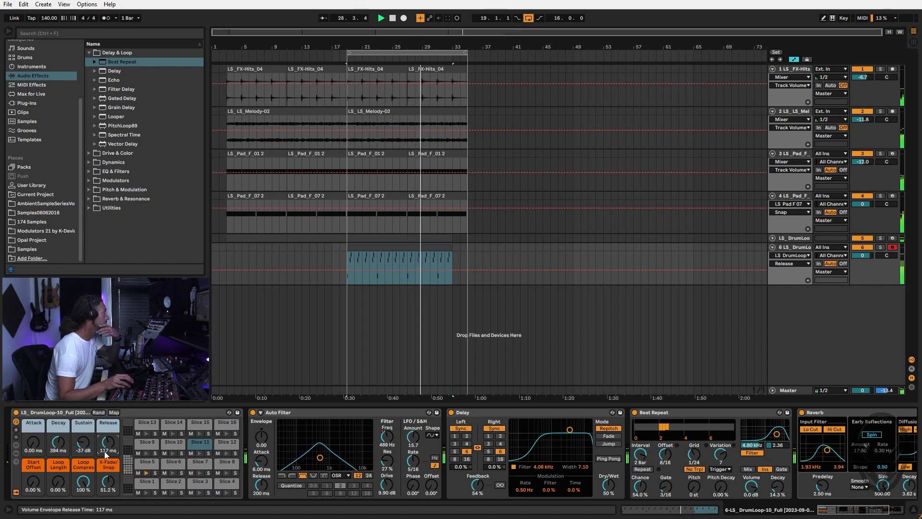
pyautogui.moveTo(105, 451); pyautogui.dragTo(105, 432)
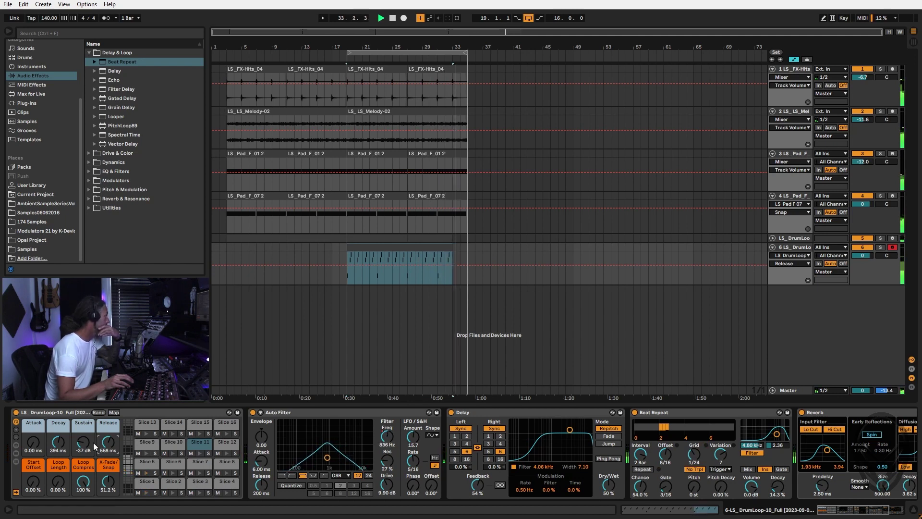
pyautogui.moveTo(58, 442); pyautogui.dragTo(58, 432)
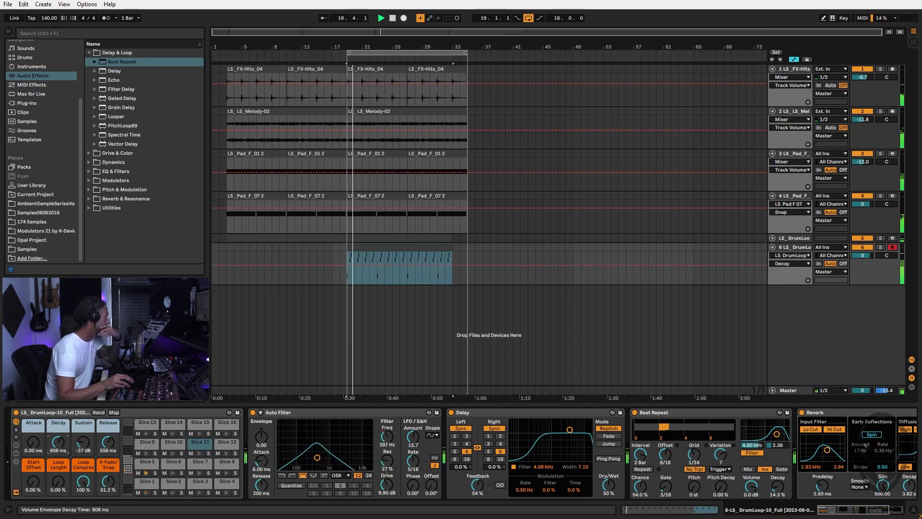
pyautogui.moveTo(58, 442); pyautogui.dragTo(57, 453)
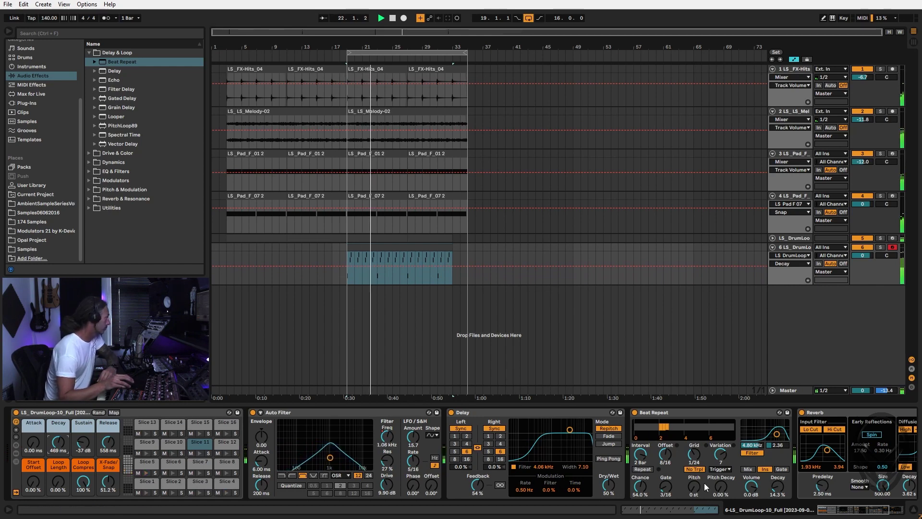
# Add an EQ Eight after the Reverb and make its first band a low cut at 91.8 Hz with a Q of 0.21.
pyautogui.scroll(-3, 834, 469)
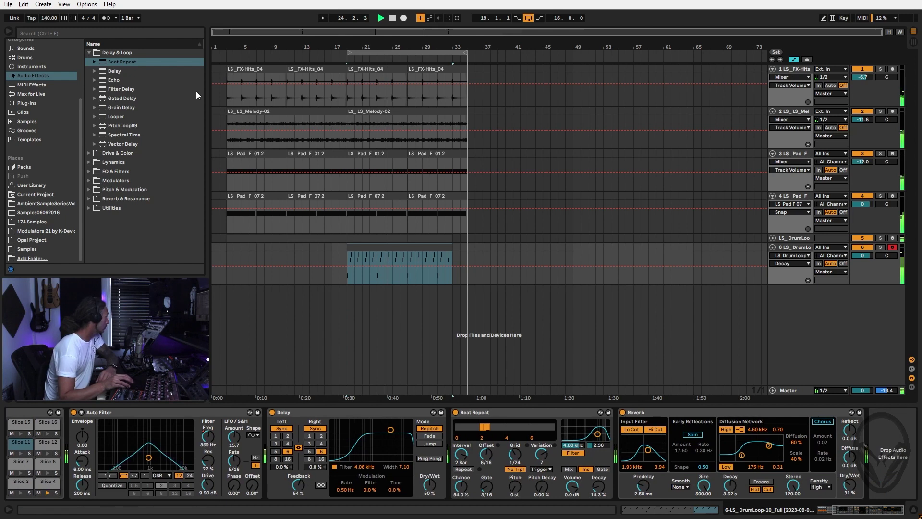
pyautogui.click(91, 171)
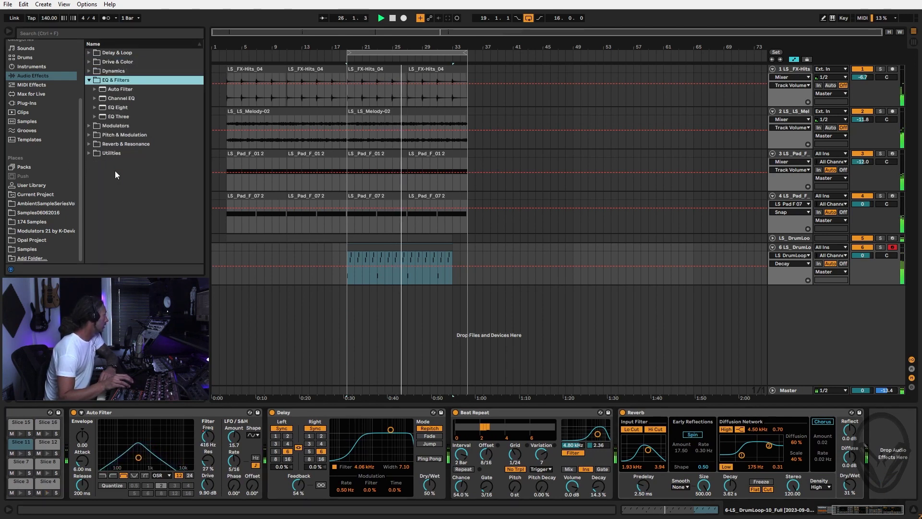
pyautogui.click(119, 108)
pyautogui.press('Return')
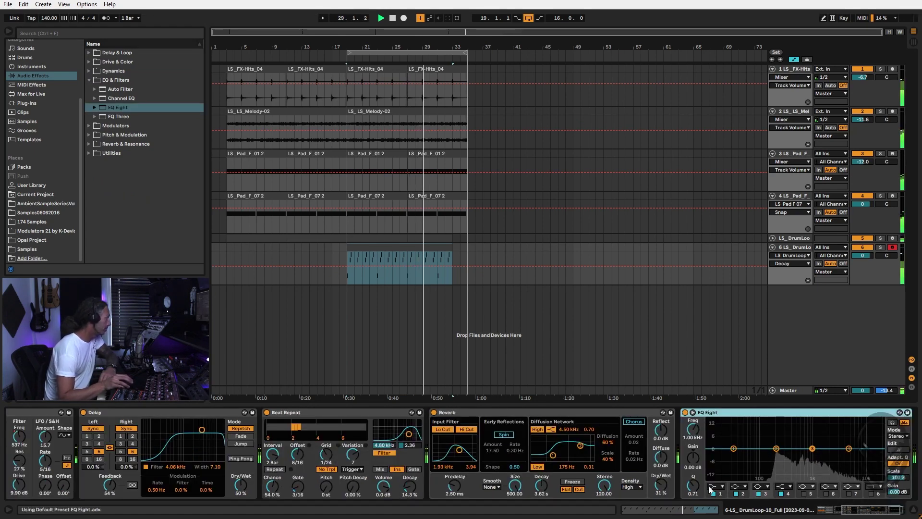
pyautogui.click(717, 487)
pyautogui.click(715, 430)
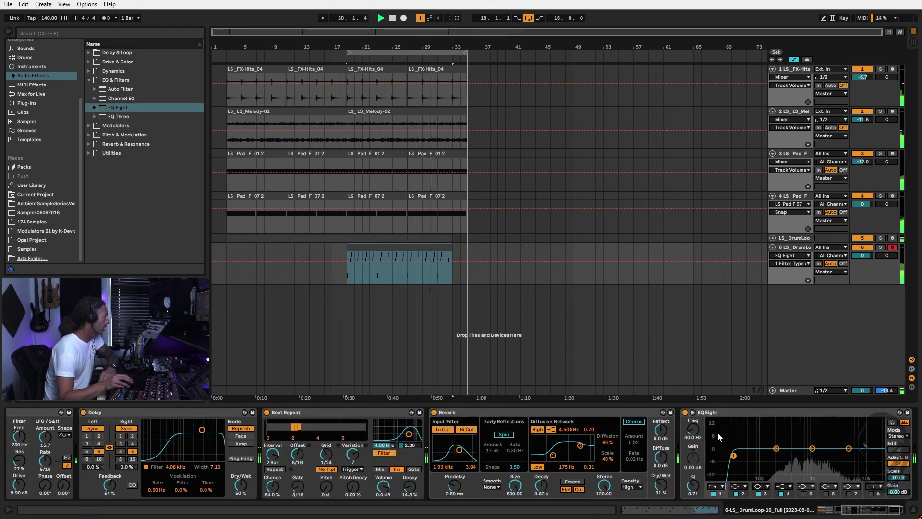
pyautogui.moveTo(734, 456); pyautogui.dragTo(758, 469)
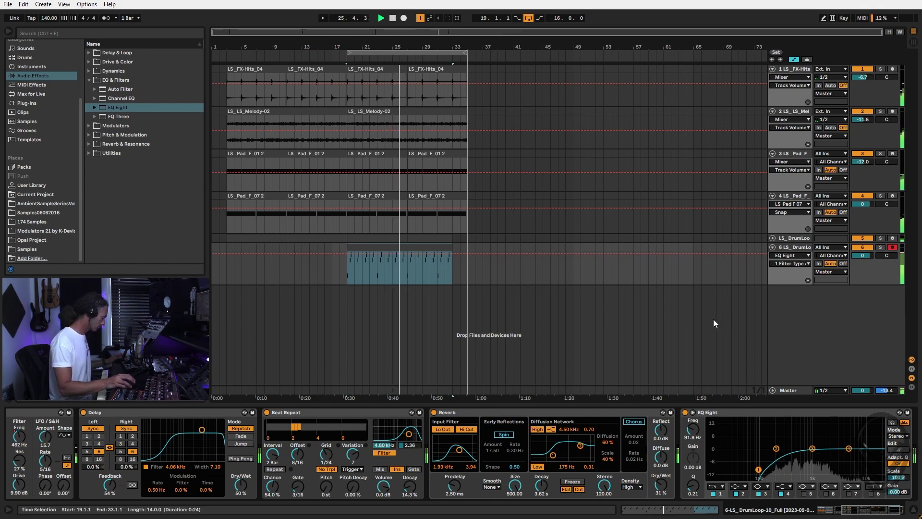
pyautogui.press('space')
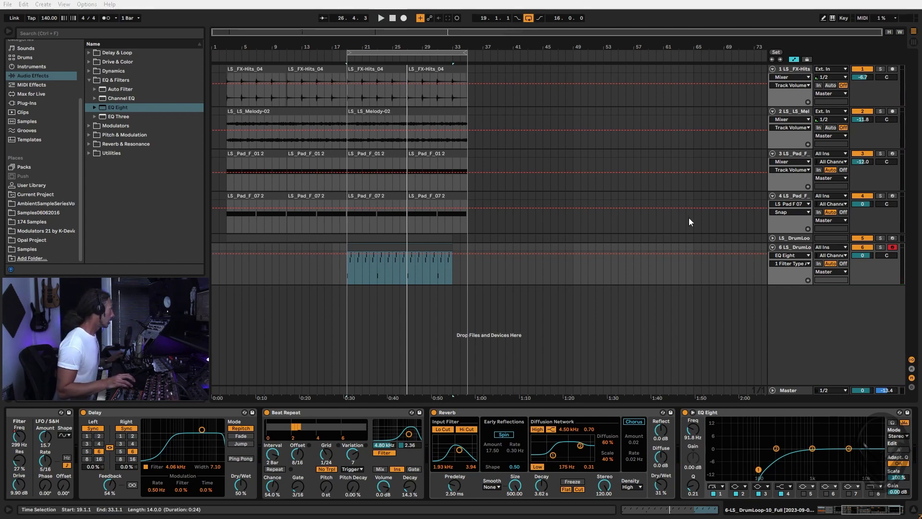
# Play the arrangement from the first drum-loop clip into the second section to review the drum pattern.
pyautogui.click(255, 238)
pyautogui.press('space')
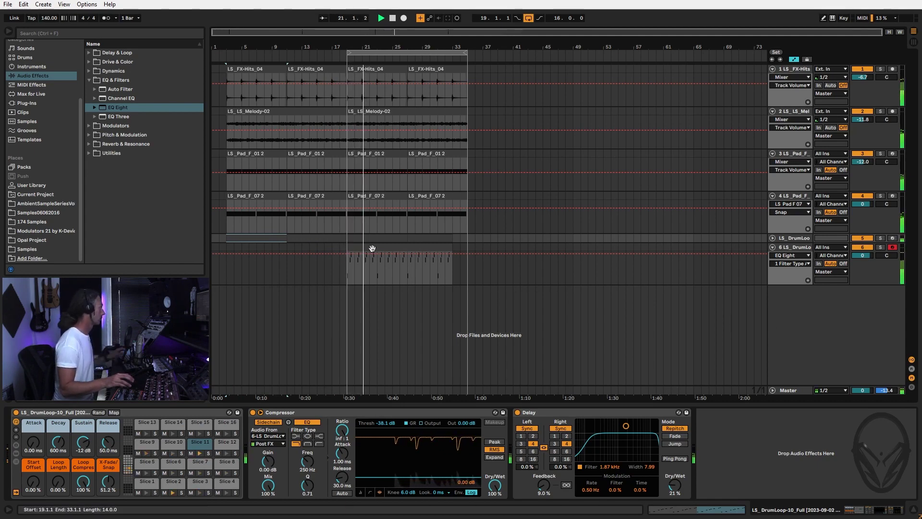
pyautogui.click(384, 259)
pyautogui.press('space')
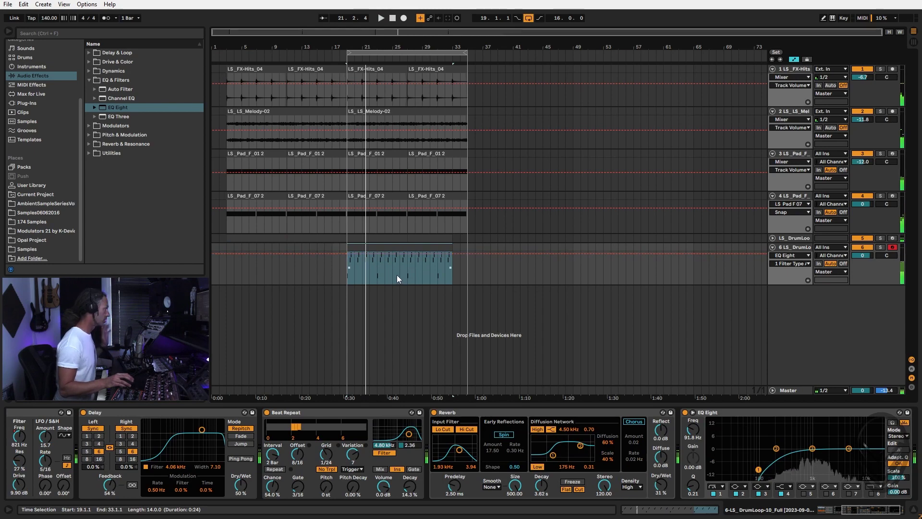
# Delete the Slice 4 and Slice 5 note pairs in bars 2, 4, 6, 8, 10 and 12 of the track 6 drum clip.
pyautogui.doubleClick(370, 247)
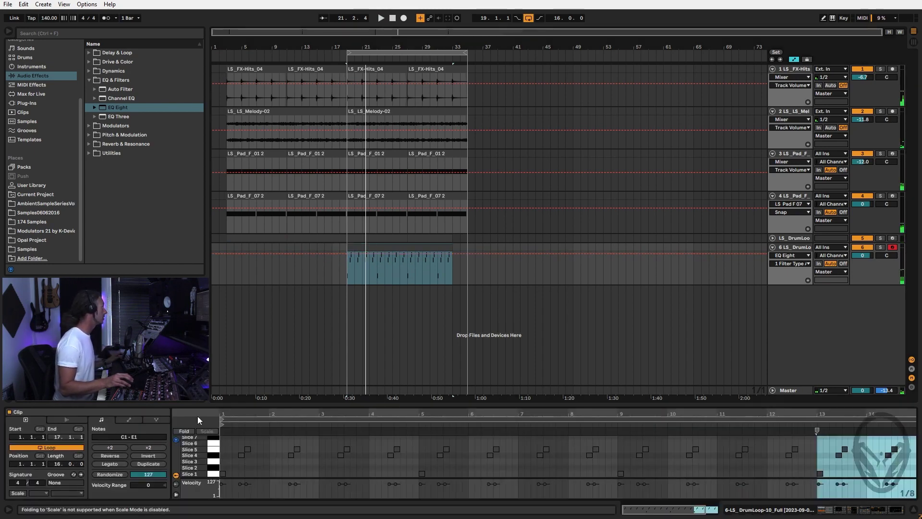
pyautogui.moveTo(188, 455); pyautogui.dragTo(188, 455)
pyautogui.moveTo(272, 453); pyautogui.dragTo(308, 472)
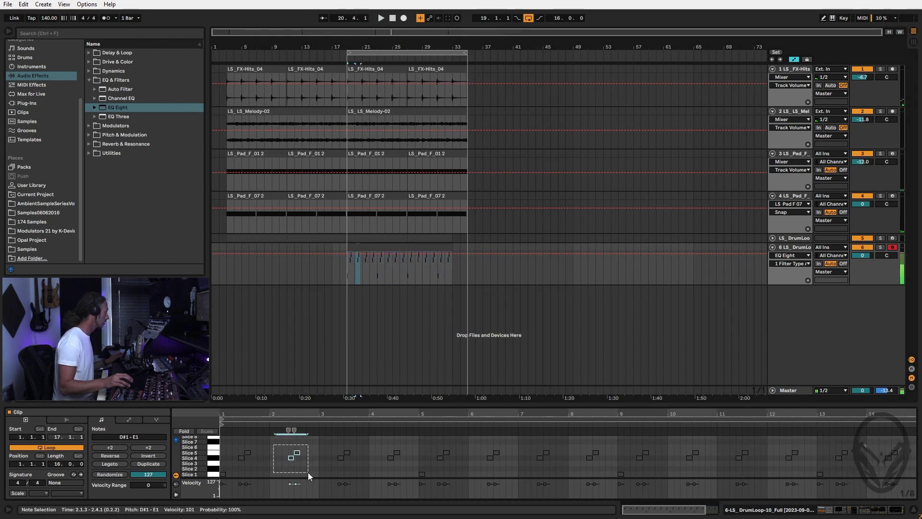
pyautogui.press('Delete')
pyautogui.moveTo(388, 448); pyautogui.dragTo(405, 470)
pyautogui.press('Delete')
pyautogui.moveTo(488, 447); pyautogui.dragTo(499, 468)
pyautogui.press('Delete')
pyautogui.moveTo(585, 447); pyautogui.dragTo(598, 469)
pyautogui.press('Delete')
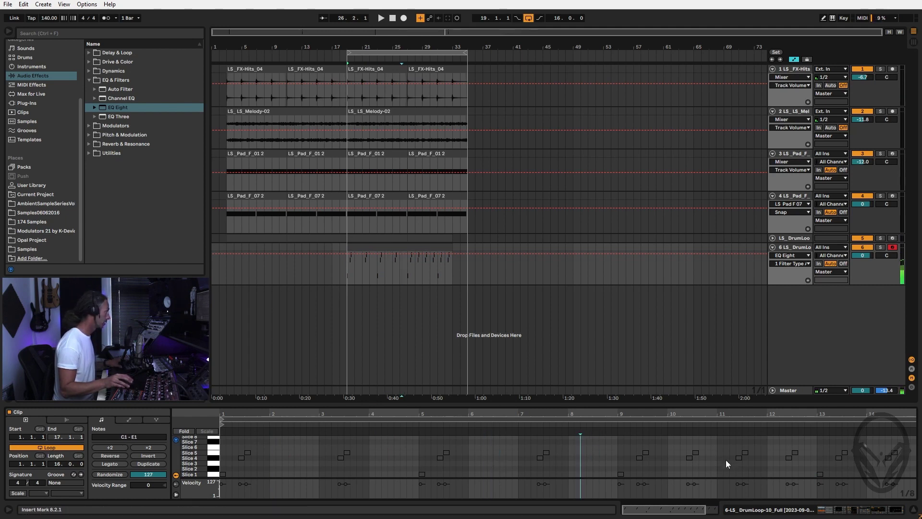
pyautogui.moveTo(682, 448); pyautogui.dragTo(711, 466)
pyautogui.press('Delete')
pyautogui.moveTo(777, 451); pyautogui.dragTo(801, 459)
pyautogui.press('Delete')
# Add a single Slice 4 note at 6.4.3 in the drum clip and play the pattern back.
pyautogui.press('space')
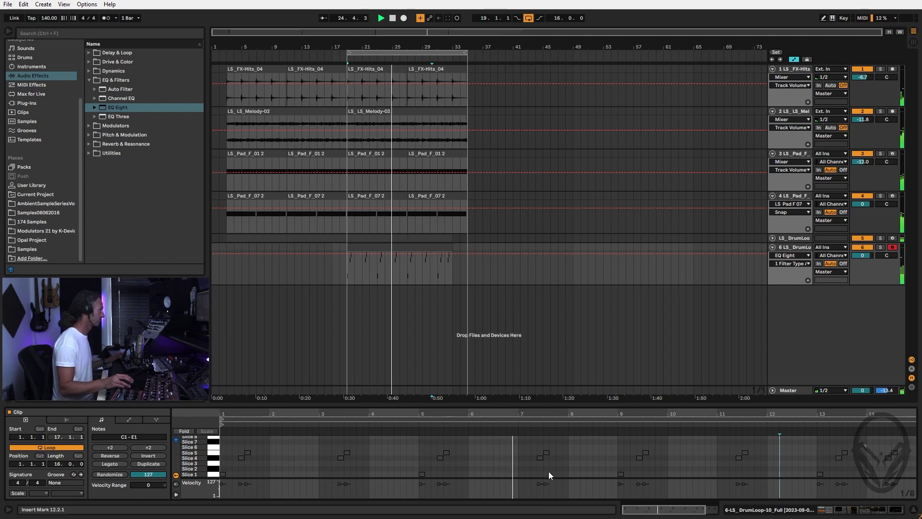
pyautogui.doubleClick(515, 457)
pyautogui.press('space')
pyautogui.press('space')
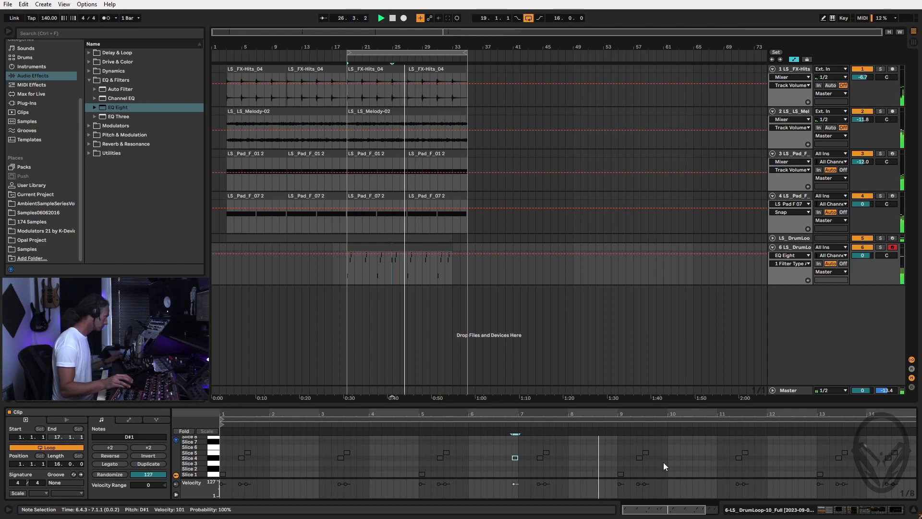
# Stop playback and open the note editor's grid options.
pyautogui.press('space')
pyautogui.rightClick(753, 466)
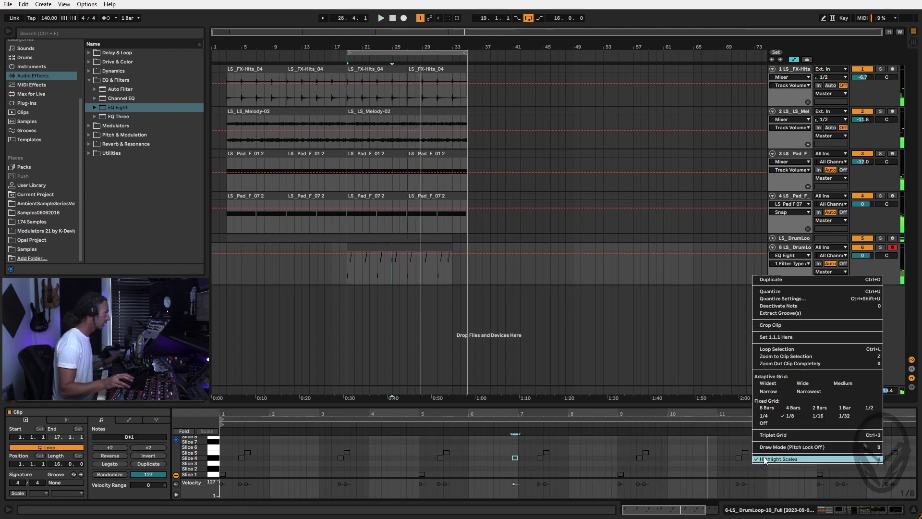
# Set the note grid to 1/16 and raise the sixteenth note at 11.2.4 by eight semitones to B1.
pyautogui.click(817, 421)
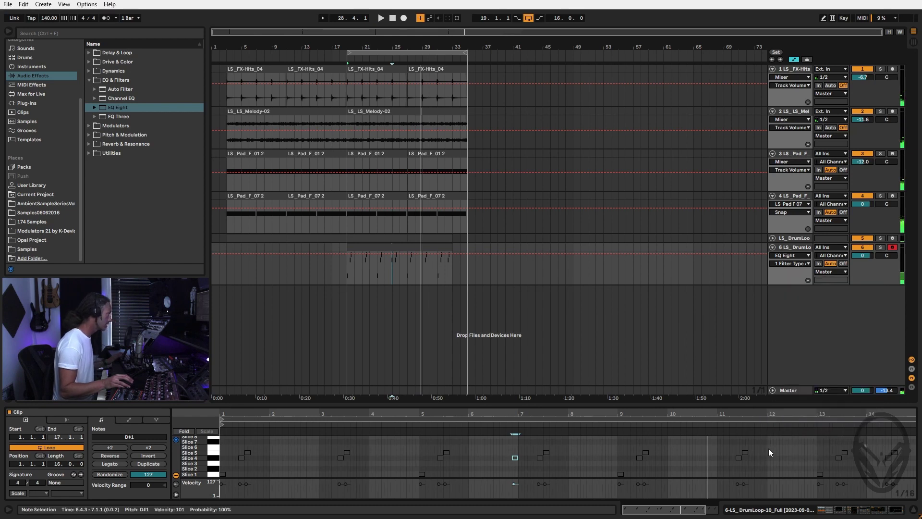
pyautogui.click(739, 459)
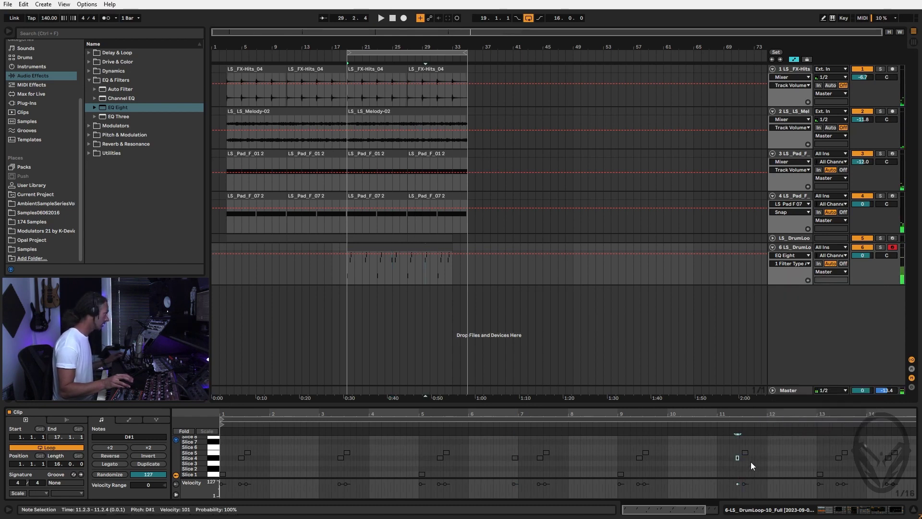
pyautogui.press('Up')
pyautogui.press('Up')
pyautogui.press('Up')
pyautogui.press('Up')
pyautogui.press('Up')
pyautogui.press('Up')
pyautogui.press('Up')
pyautogui.press('Up')
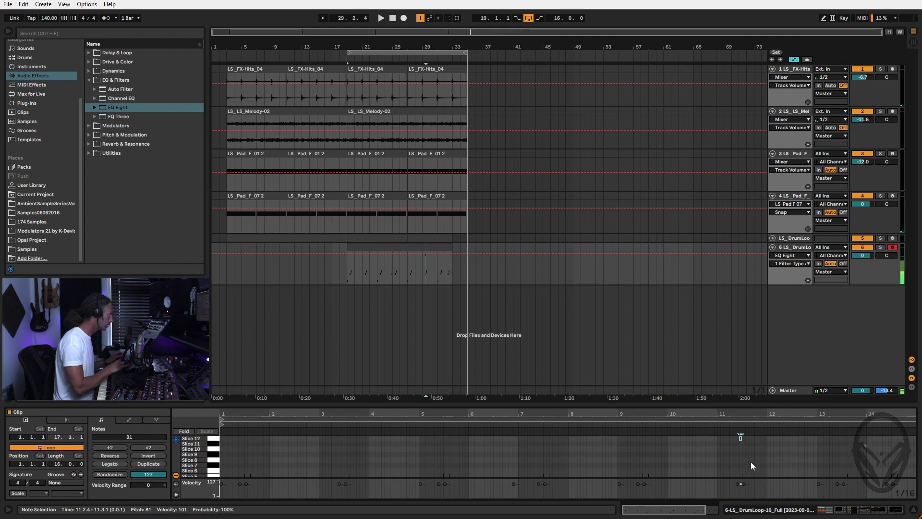
# Play back the drum loop and delete the last pair of Slice 4 and Slice 5 notes in bar 14.
pyautogui.press('space')
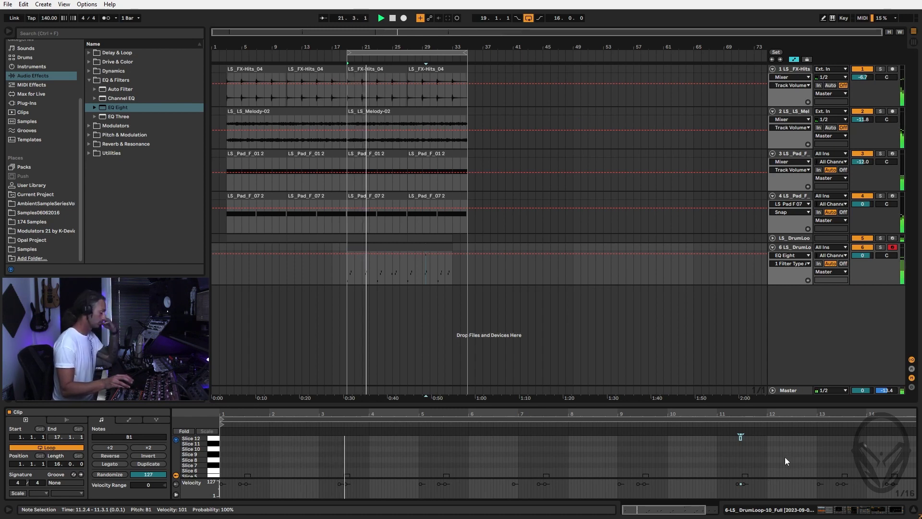
pyautogui.scroll(-2, 780, 461)
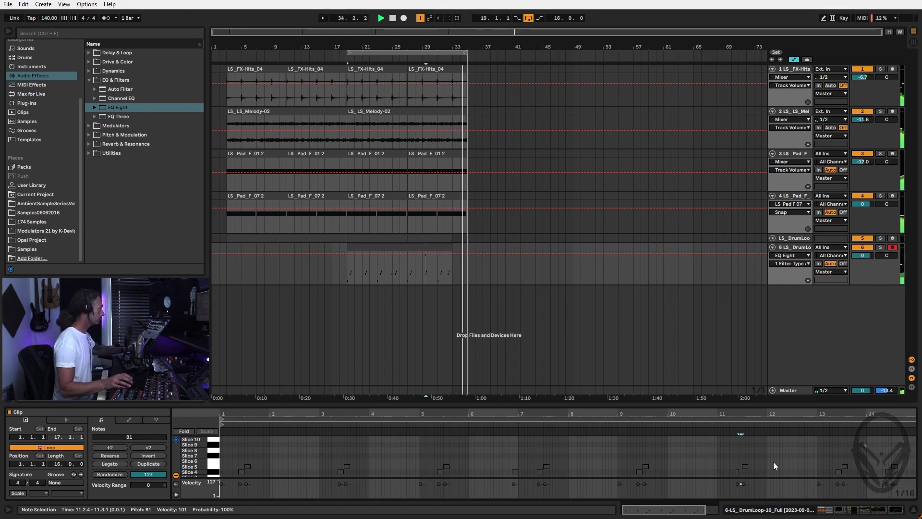
pyautogui.moveTo(887, 457); pyautogui.dragTo(892, 474)
pyautogui.press('Delete')
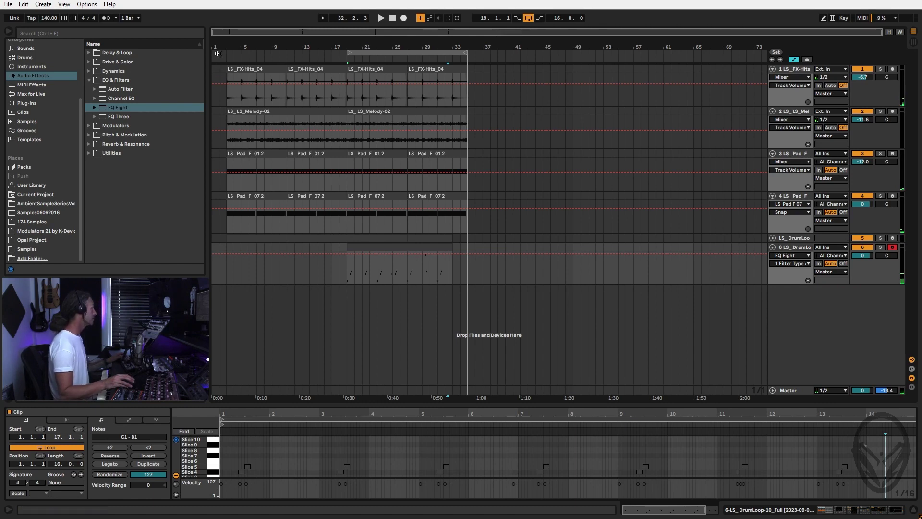
# Reverse the separated bar 18 section of LS_FX-Hits_04 and shift it to end exactly at 19.1.1.
pyautogui.moveTo(349, 43); pyautogui.dragTo(448, 73)
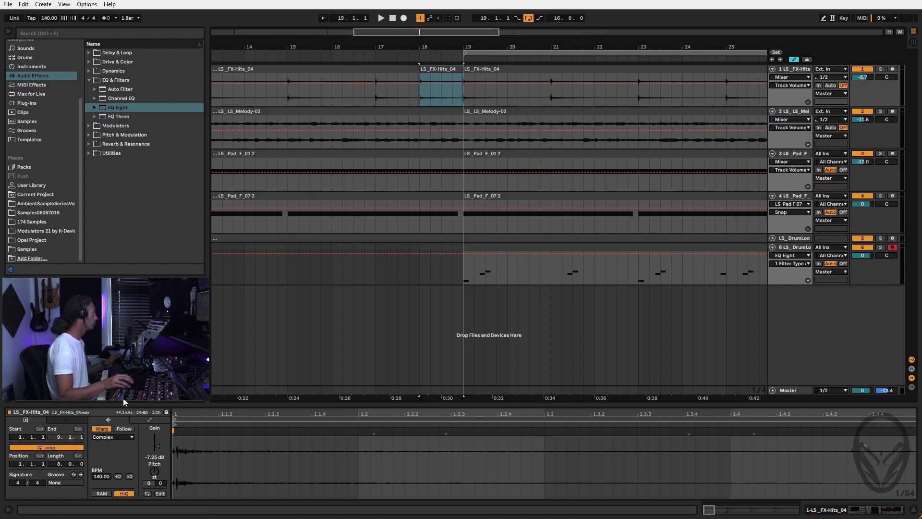
pyautogui.click(147, 493)
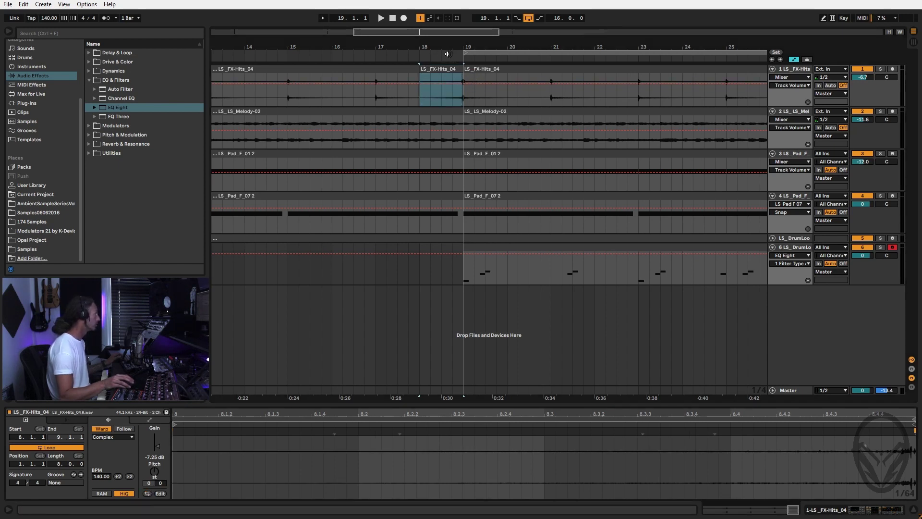
pyautogui.moveTo(462, 56); pyautogui.dragTo(535, 72)
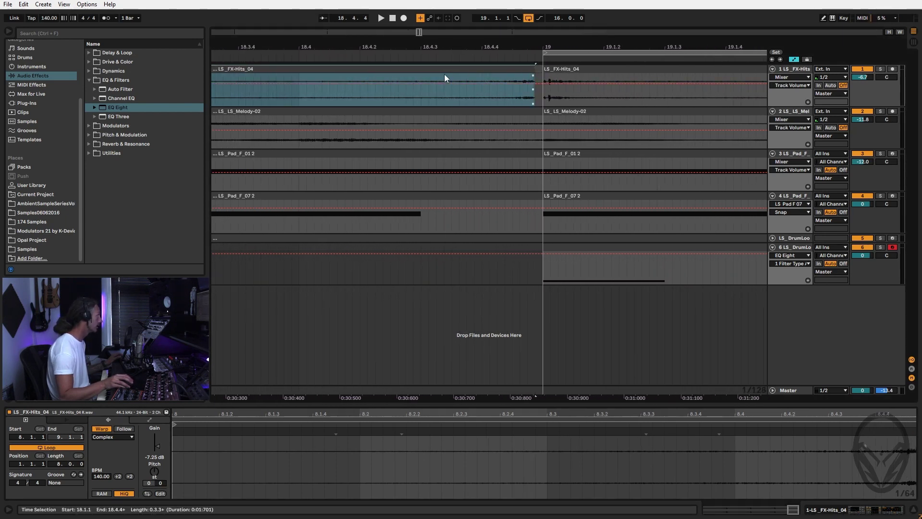
pyautogui.moveTo(436, 69); pyautogui.dragTo(442, 69)
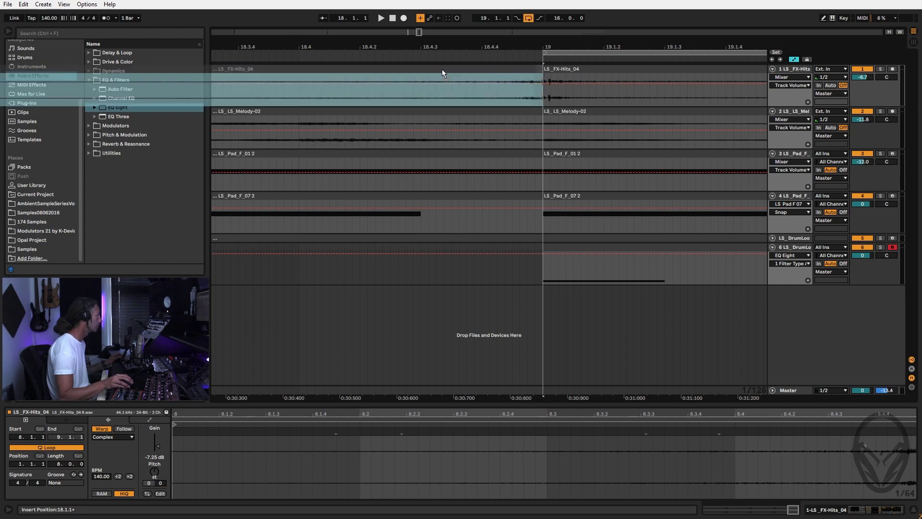
# Extend the preceding LS_FX-Hits_04 clip to meet the reversed section and crossfade the two at bar 18, with automation hidden.
pyautogui.hscroll(-2, 482, 116)
pyautogui.hscroll(-20, 483, 117)
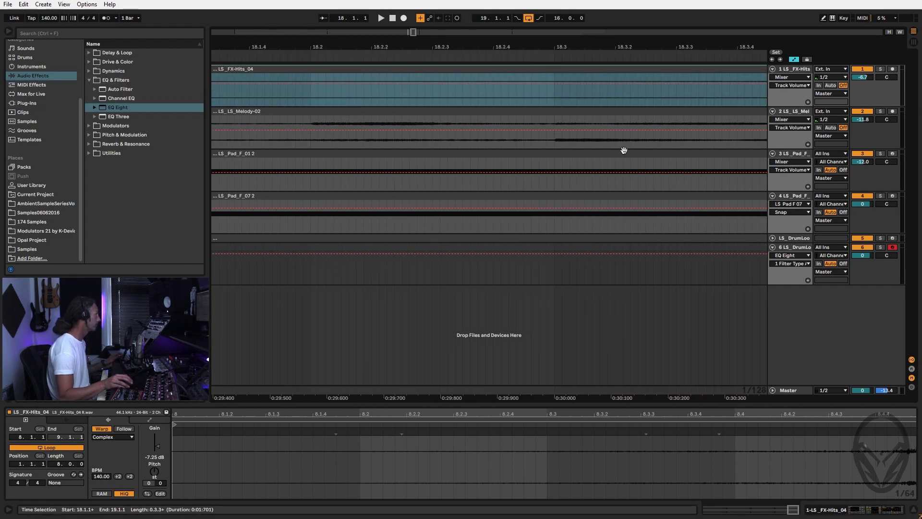
pyautogui.hscroll(-3, 416, 157)
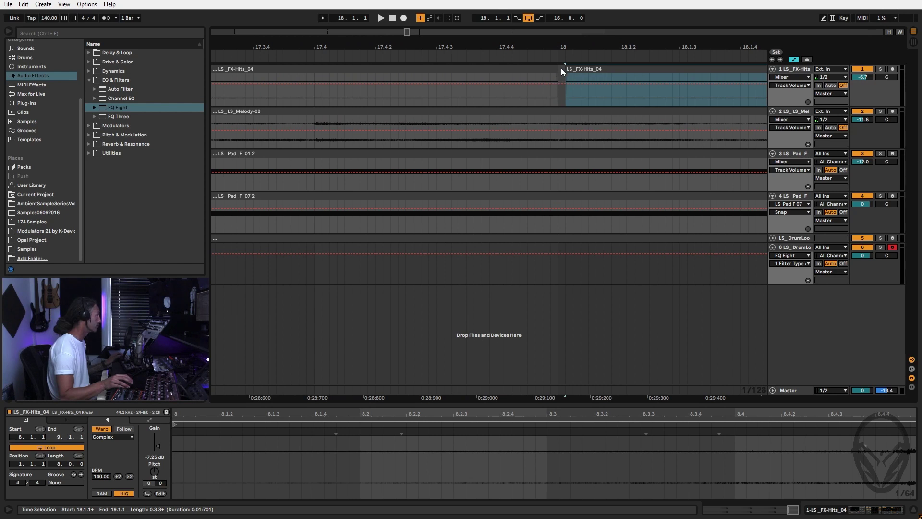
pyautogui.click(564, 77)
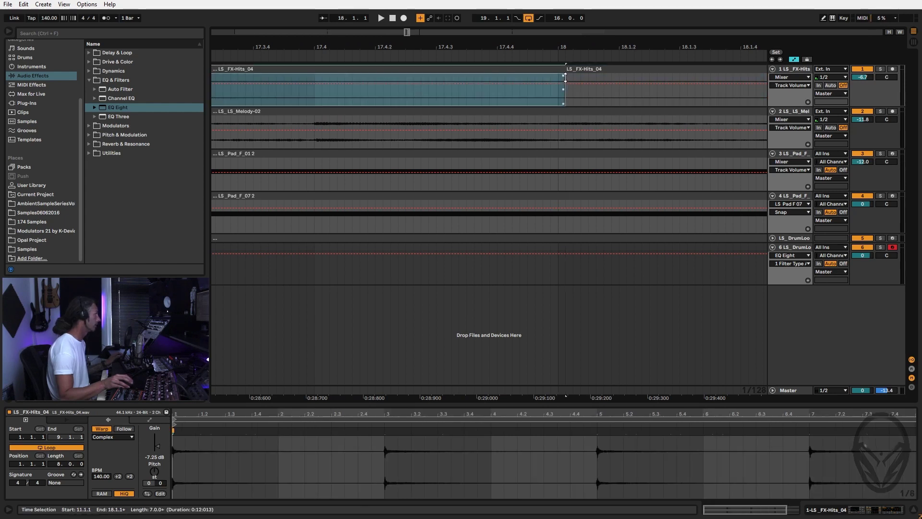
pyautogui.press('a')
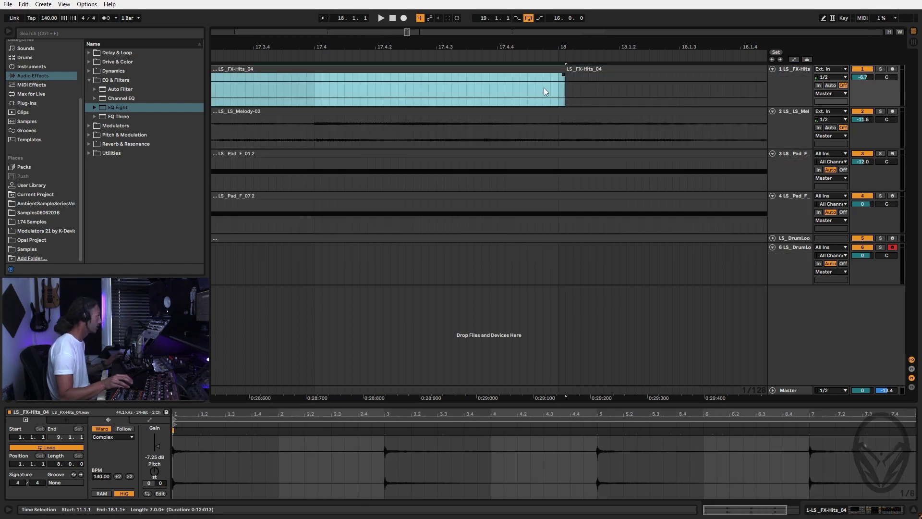
pyautogui.click(575, 74)
pyautogui.moveTo(575, 74)
pyautogui.mouseDown()
pyautogui.moveTo(548, 74)
pyautogui.moveTo(572, 76)
pyautogui.mouseUp()
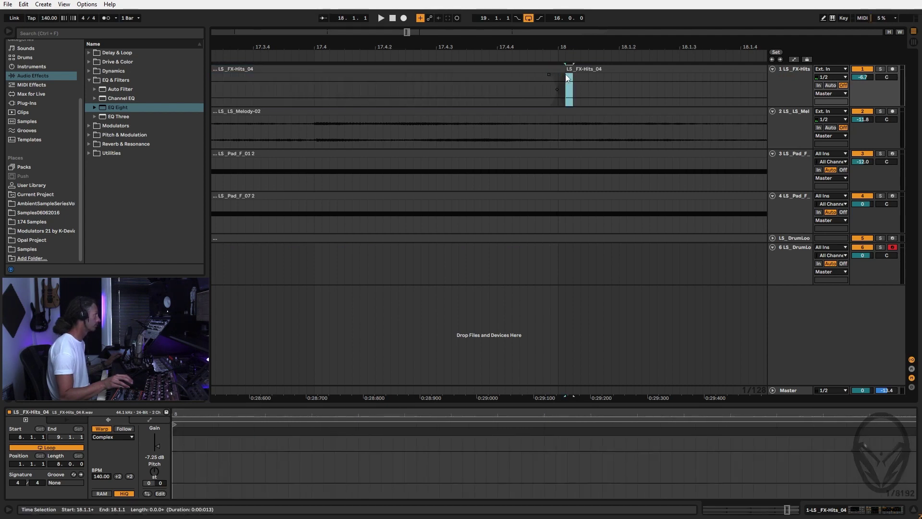
pyautogui.click(571, 74)
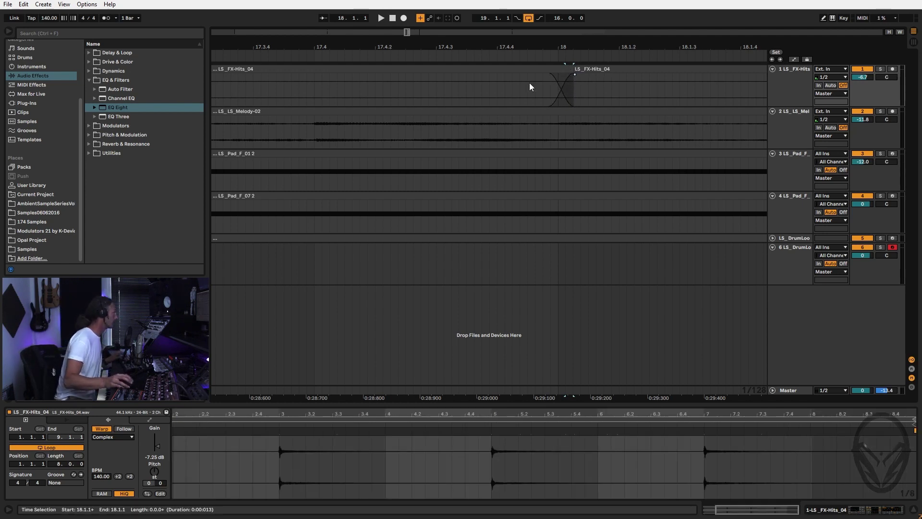
# Play the whole arrangement from 1.1.1 to check the transition into the section at bar 19.
pyautogui.click(392, 19)
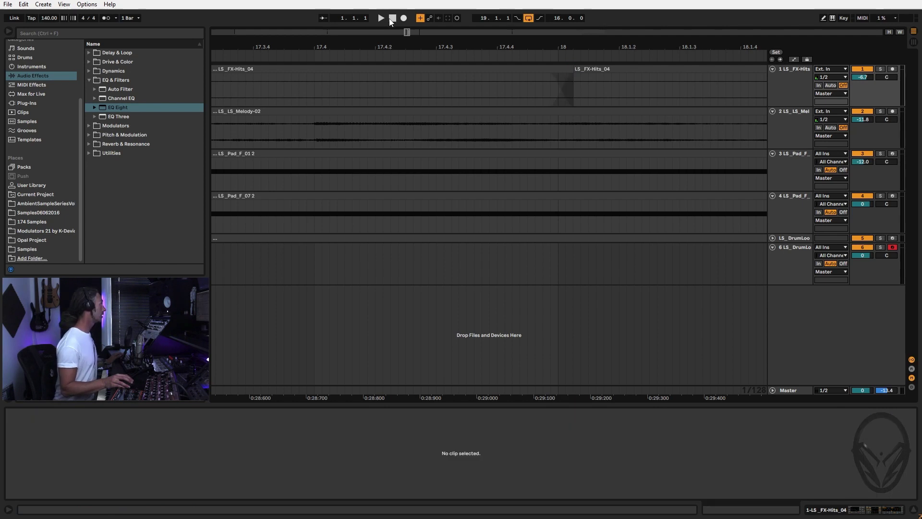
pyautogui.click(381, 18)
pyautogui.moveTo(502, 45); pyautogui.dragTo(502, 9)
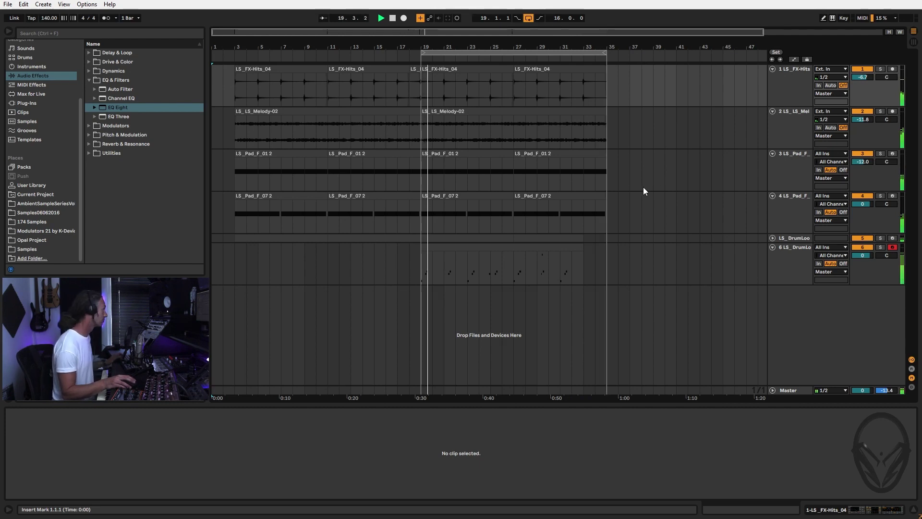
# Solo the track 4 pad and shorten the last C3 note of its final LS_Pad_F_07 2 clip to end at clip bar 15.
pyautogui.click(592, 196)
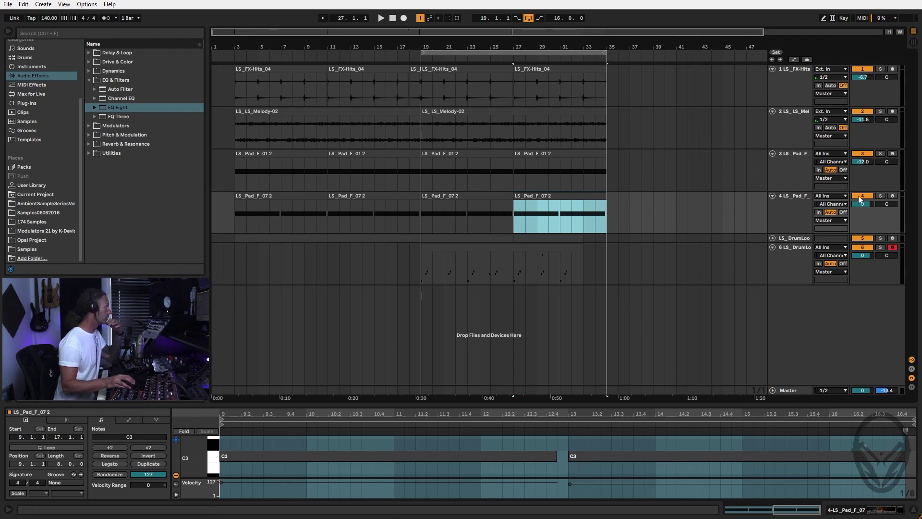
pyautogui.click(881, 196)
pyautogui.press('space')
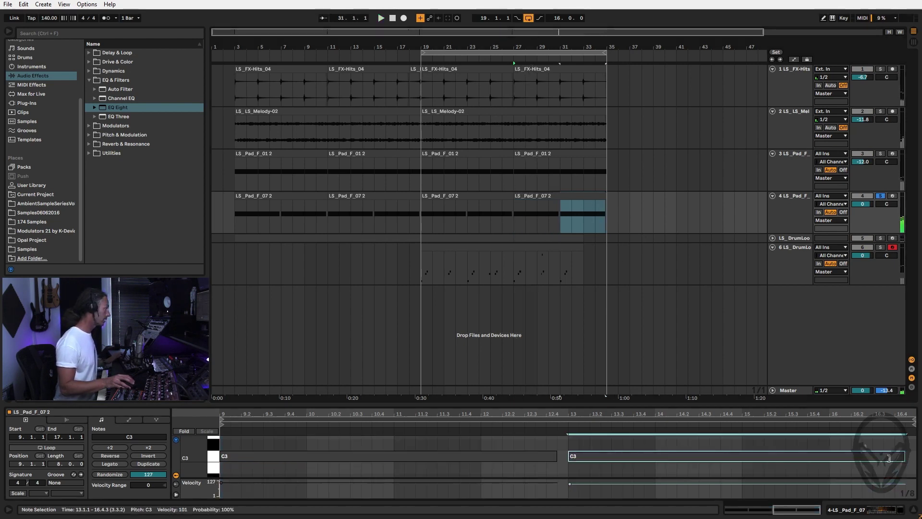
pyautogui.moveTo(904, 456); pyautogui.dragTo(745, 459)
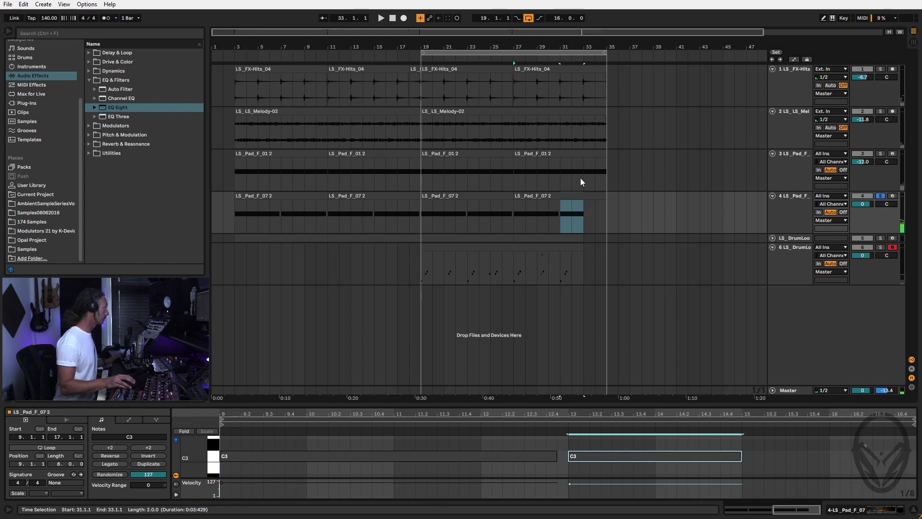
# Solo the track 3 pad and delete the C3 note starting at clip bar 15 in its final LS_Pad_F_01 2 clip.
pyautogui.press('space')
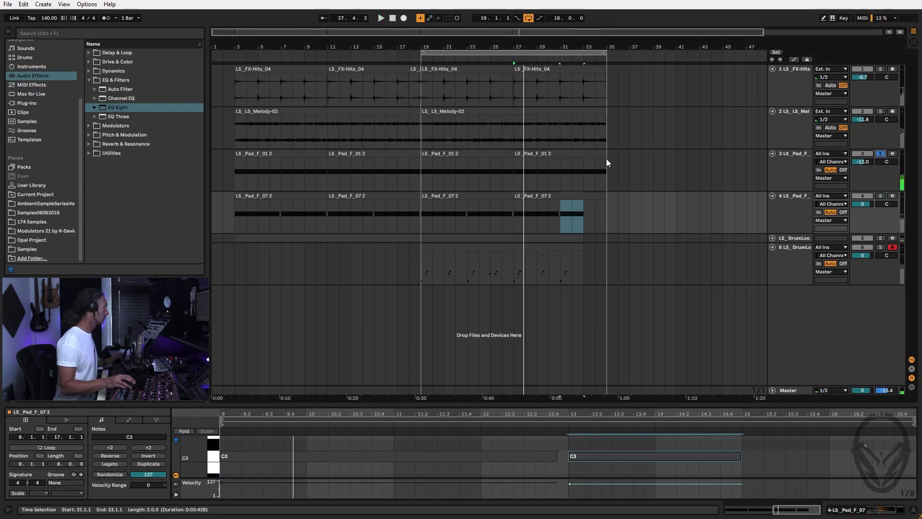
pyautogui.click(584, 153)
pyautogui.moveTo(587, 154); pyautogui.dragTo(606, 154)
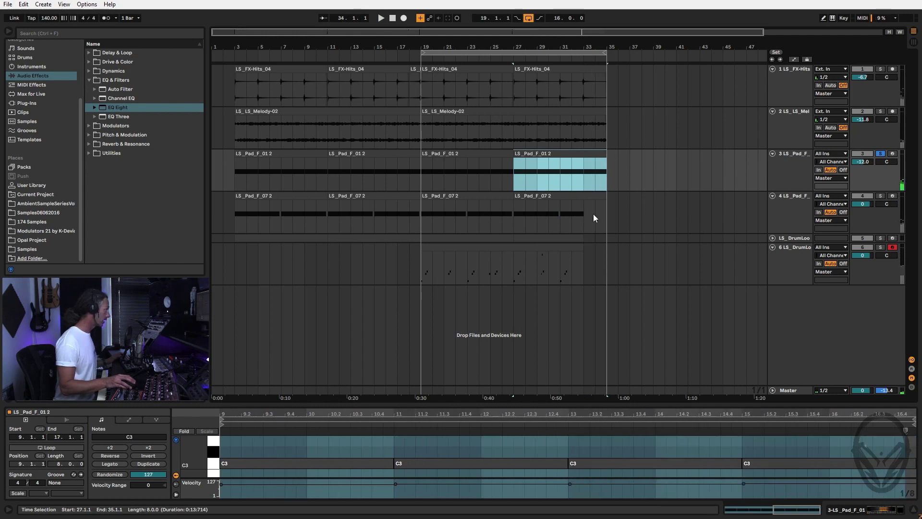
pyautogui.click(912, 467)
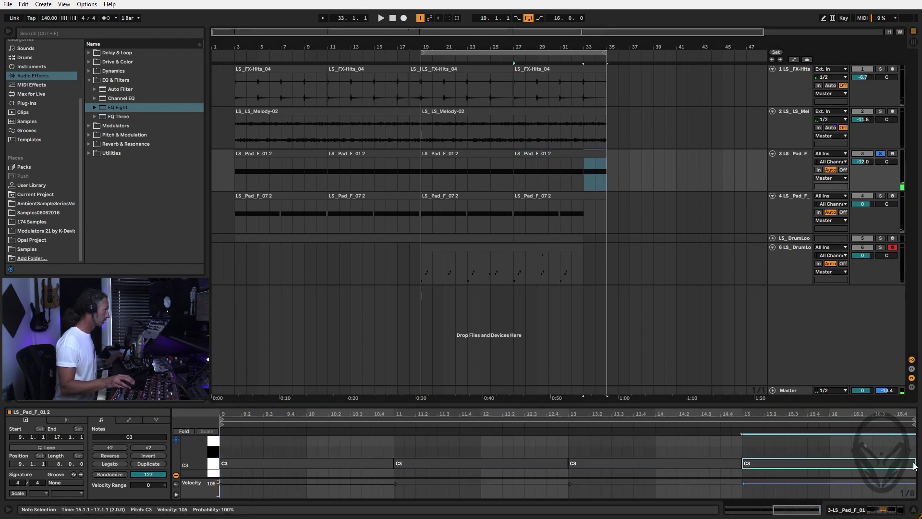
pyautogui.moveTo(914, 463); pyautogui.dragTo(827, 463)
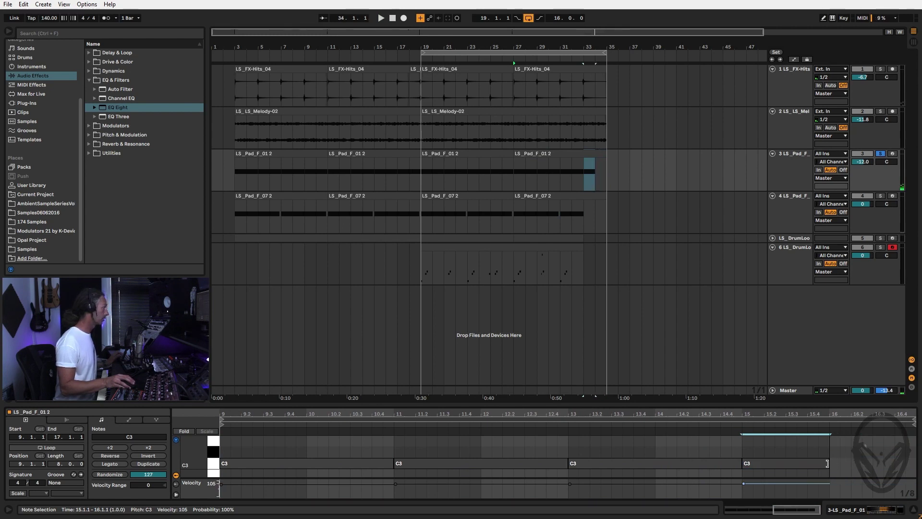
pyautogui.press('Delete')
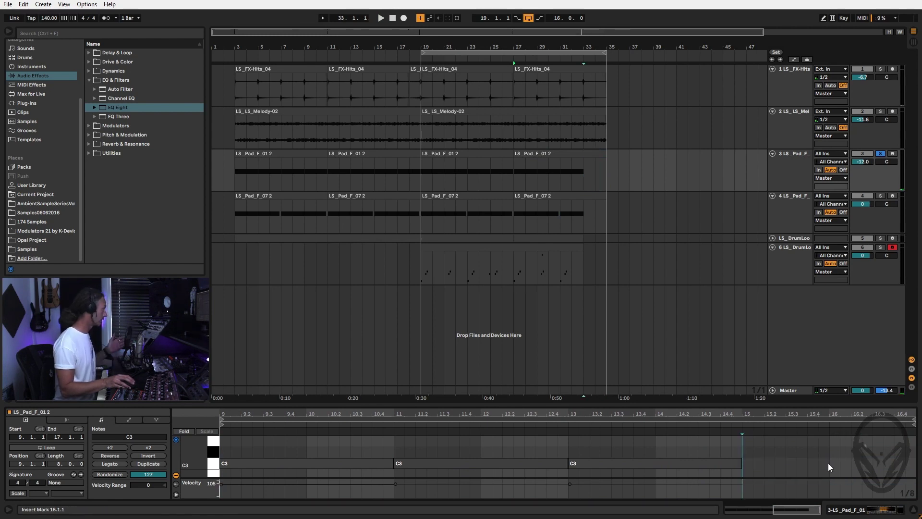
# Solo the melody track and play its second LS_LS_Melody-02 clip from bar 19.
pyautogui.click(589, 111)
pyautogui.click(880, 112)
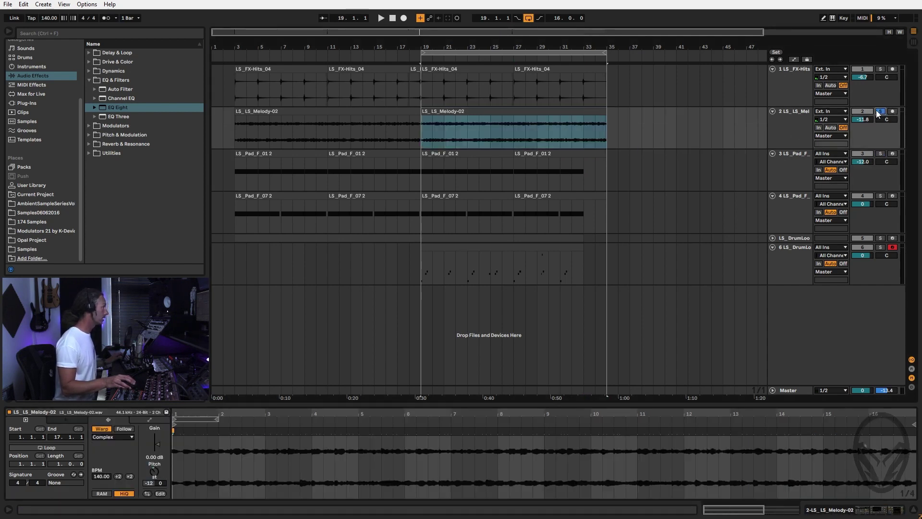
pyautogui.press('space')
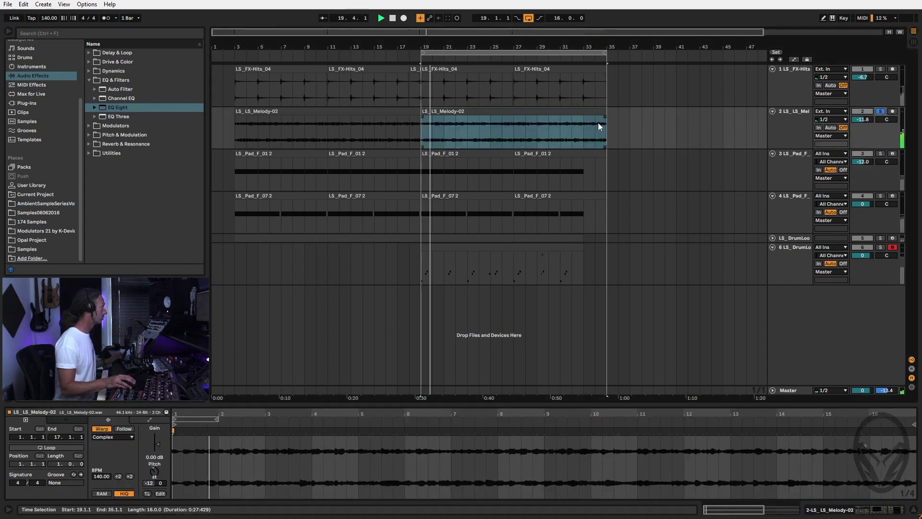
pyautogui.press('space')
# Split the second LS_LS_Melody-02 clip at bar 27, reset the latter part's pitch to 0 semitones, and unsolo the track.
pyautogui.moveTo(587, 134); pyautogui.dragTo(607, 115)
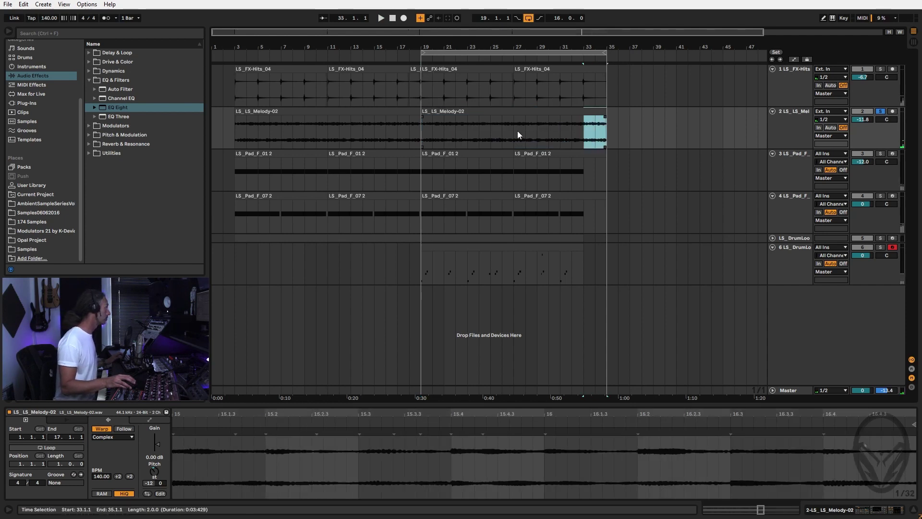
pyautogui.moveTo(514, 130); pyautogui.dragTo(604, 112)
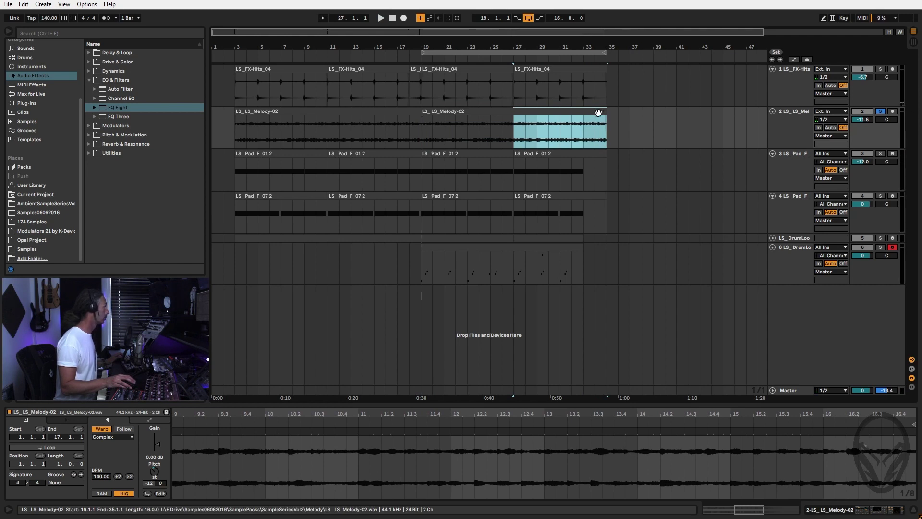
pyautogui.click(597, 111)
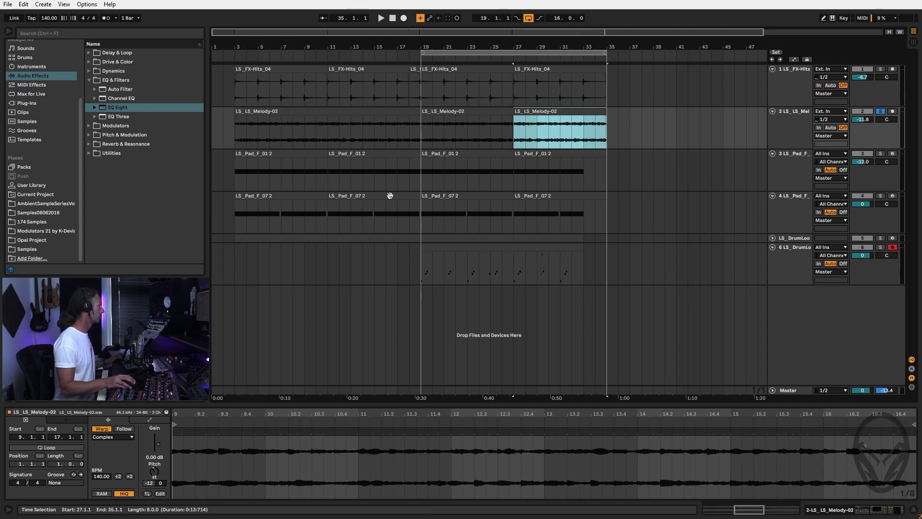
pyautogui.click(153, 471)
pyautogui.press('Delete')
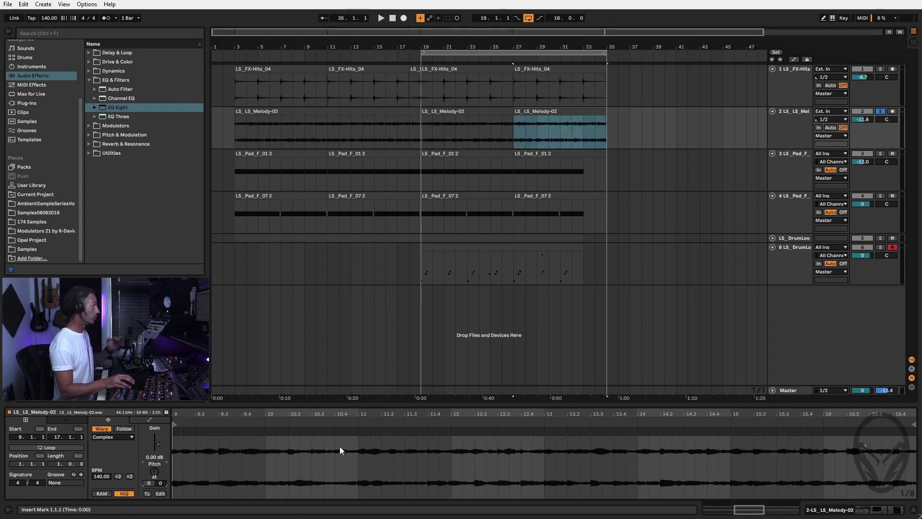
pyautogui.click(880, 112)
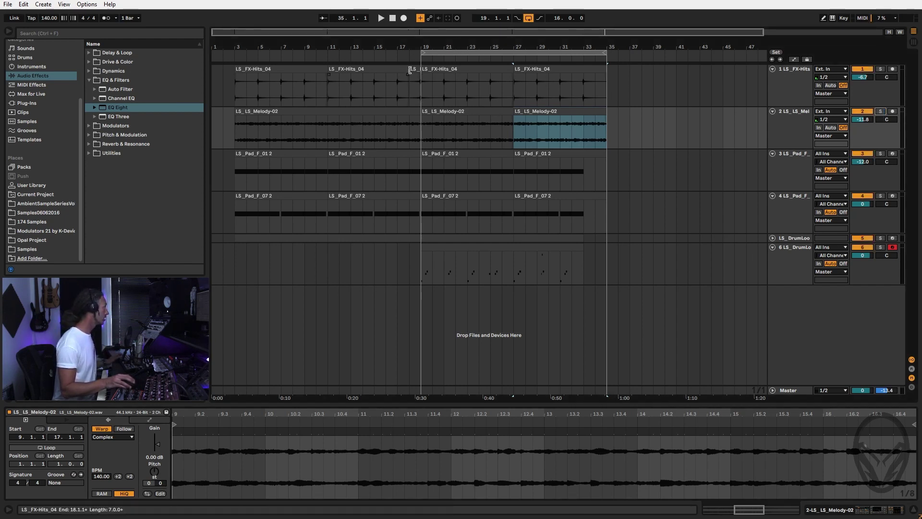
# Try to copy the reversed LS_FX-Hits_04 section from bar 18 to bar 34.
pyautogui.moveTo(415, 72); pyautogui.dragTo(596, 85)
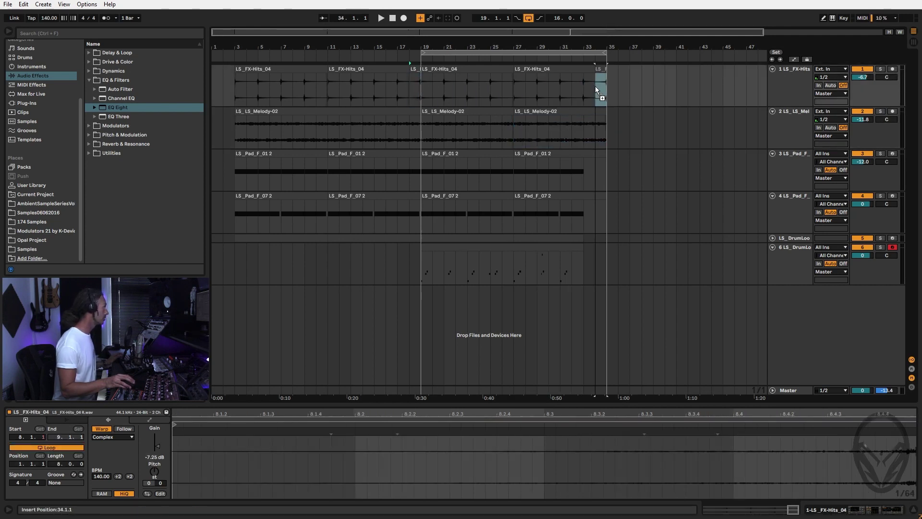
pyautogui.moveTo(609, 46); pyautogui.dragTo(609, 82)
pyautogui.hotkey('ctrl', 'z')
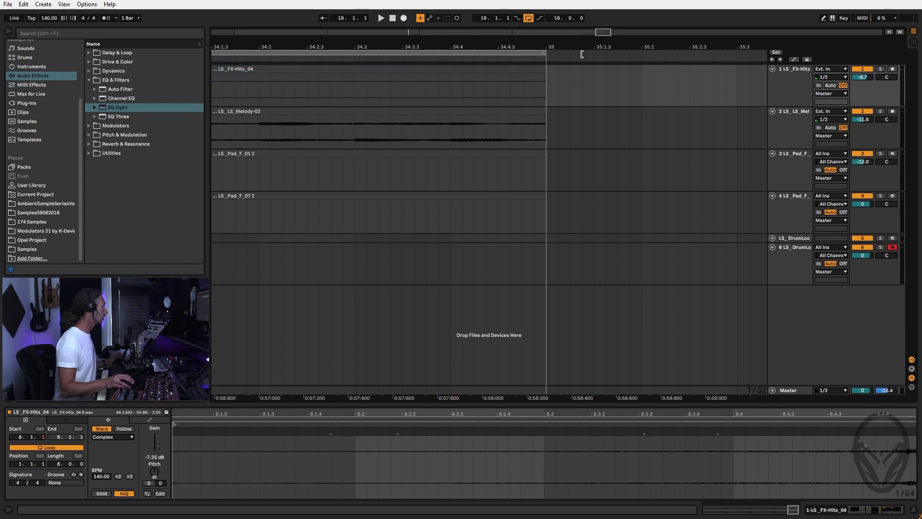
# Copy the LS_FX-Hits_04 audio from bars 17 to 19, including its reversed section, to bar 33 on track 1.
pyautogui.moveTo(417, 47); pyautogui.dragTo(428, 47)
pyautogui.press('-')
pyautogui.press('-')
pyautogui.press('-')
pyautogui.press('-')
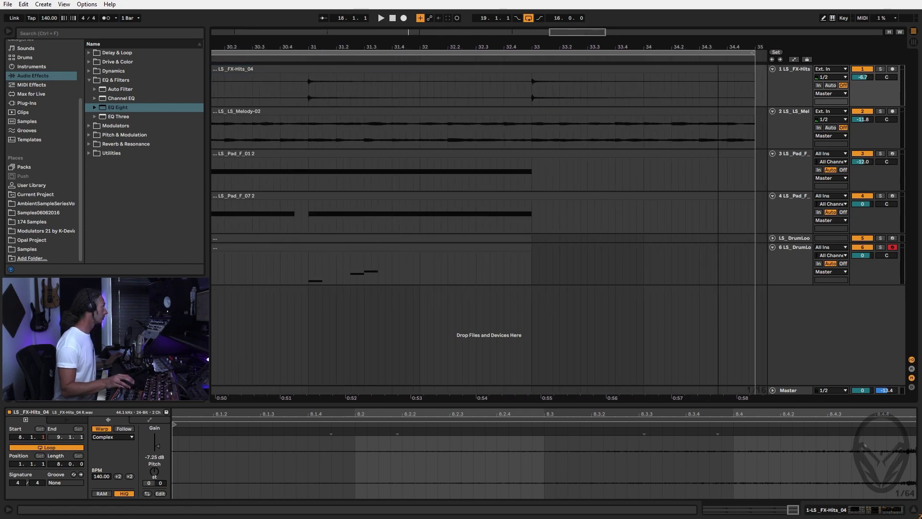
pyautogui.hscroll(-2, 262, 92)
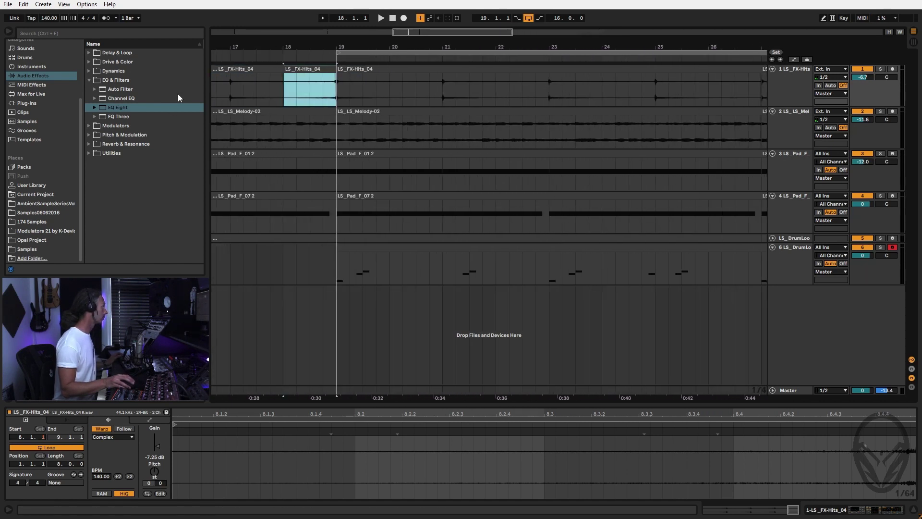
pyautogui.moveTo(234, 91); pyautogui.dragTo(327, 84)
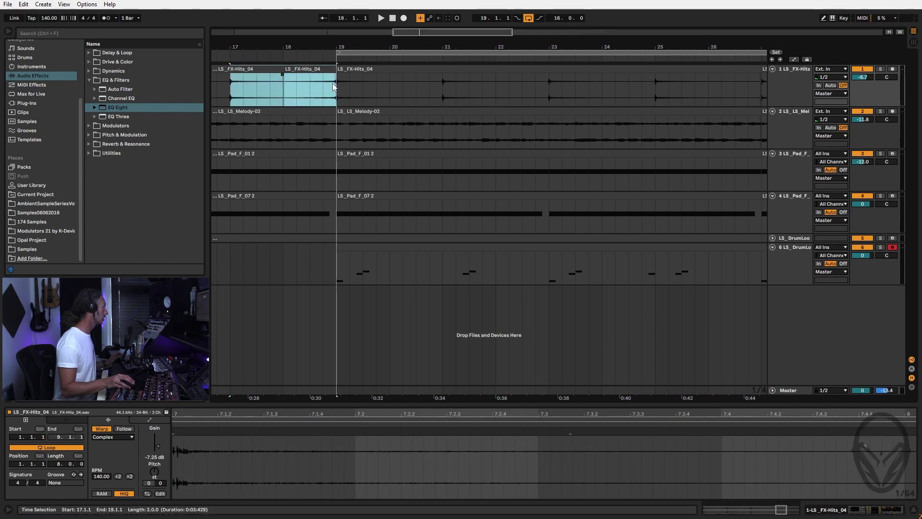
pyautogui.moveTo(264, 79); pyautogui.dragTo(650, 99)
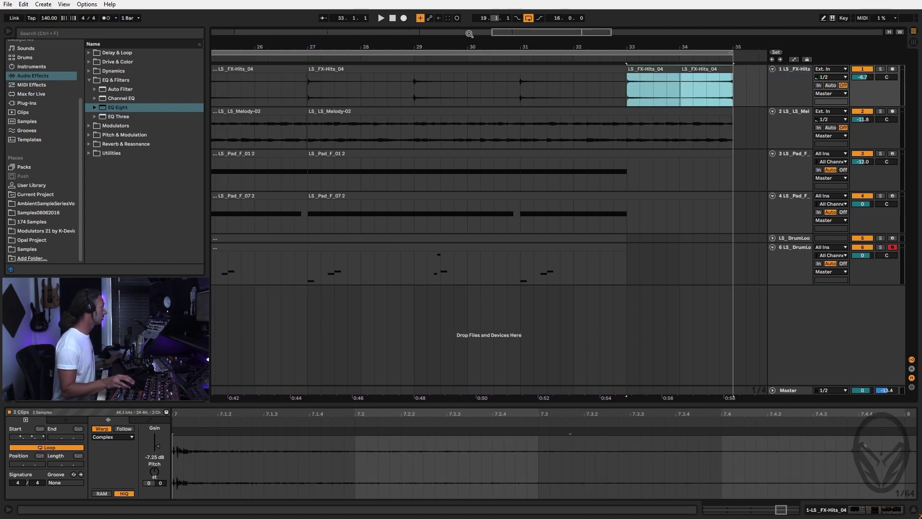
pyautogui.click(394, 18)
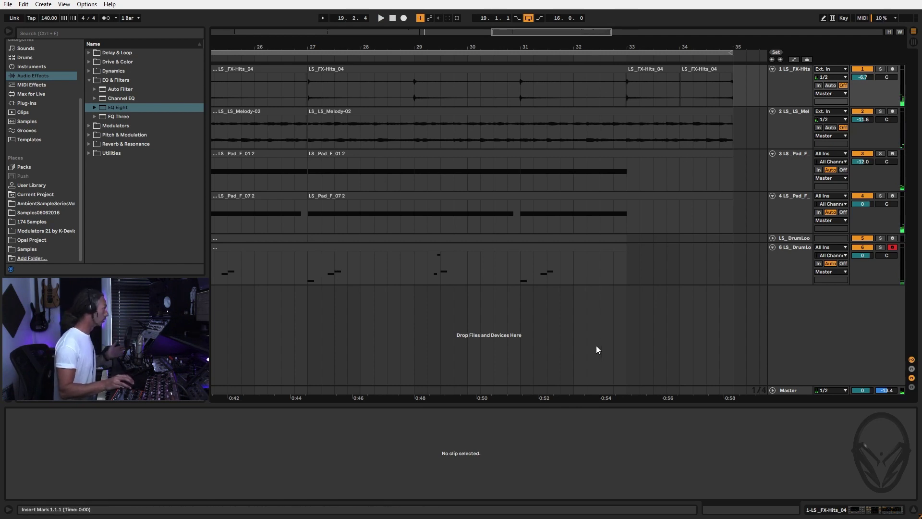
# Browse the SampleSeriesVol3 drum kits and audition the first PangSnareKit samples.
pyautogui.hscroll(-10, 416, 343)
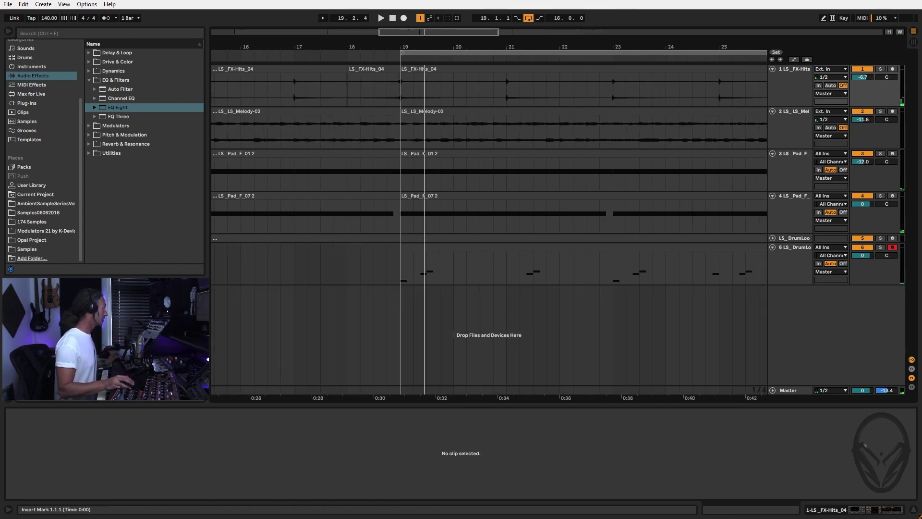
pyautogui.hscroll(-12, 724, 340)
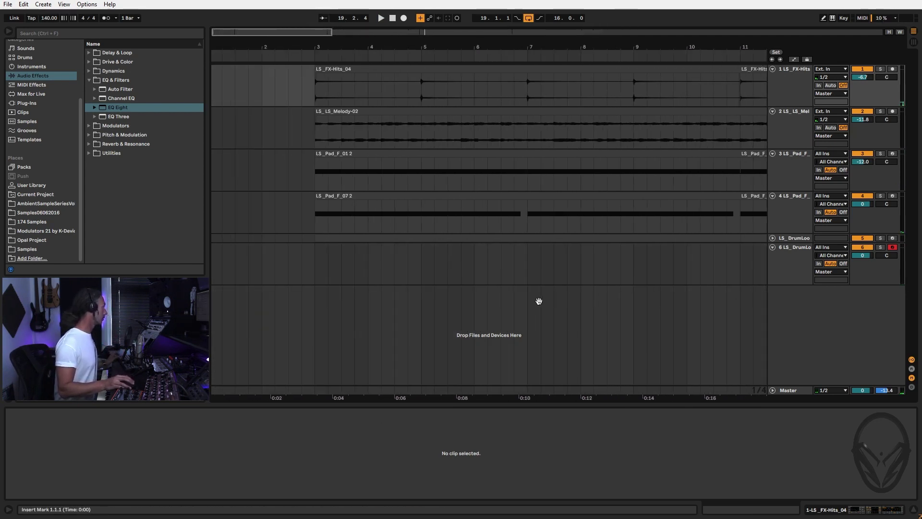
pyautogui.click(42, 214)
pyautogui.click(101, 89)
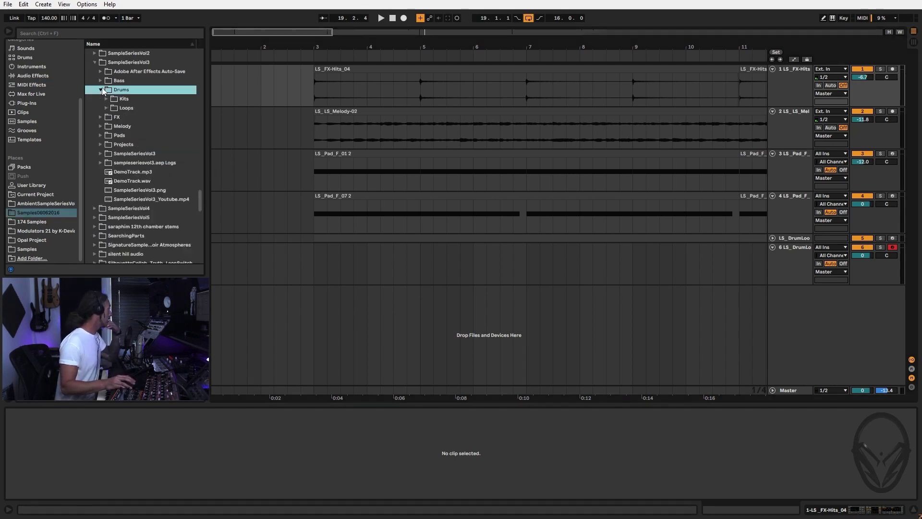
pyautogui.click(107, 99)
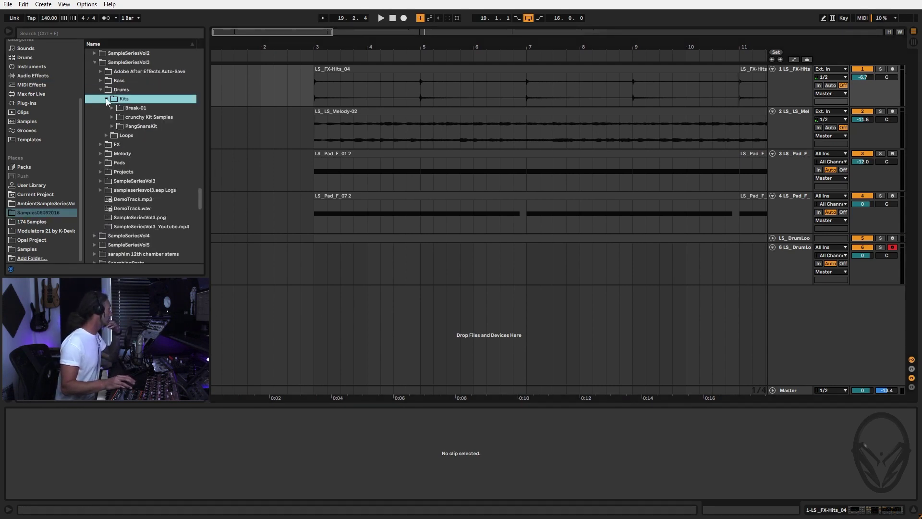
pyautogui.click(112, 127)
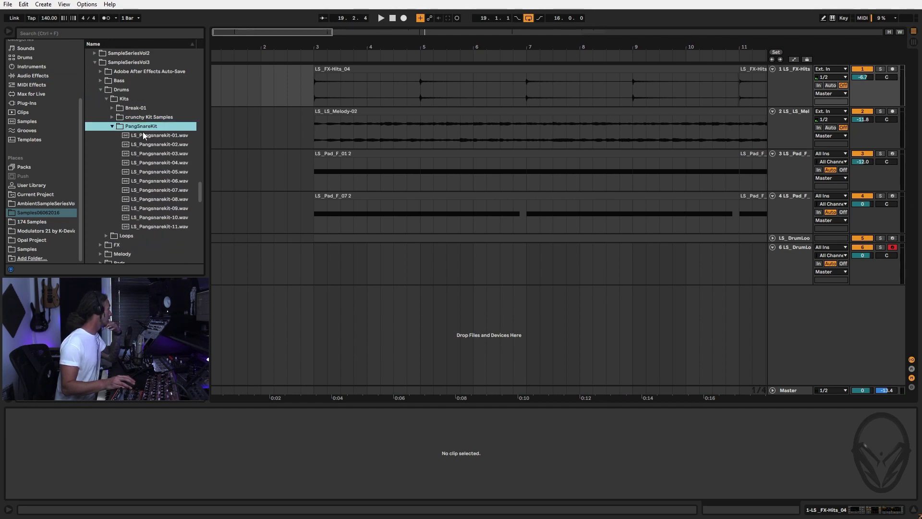
pyautogui.click(161, 235)
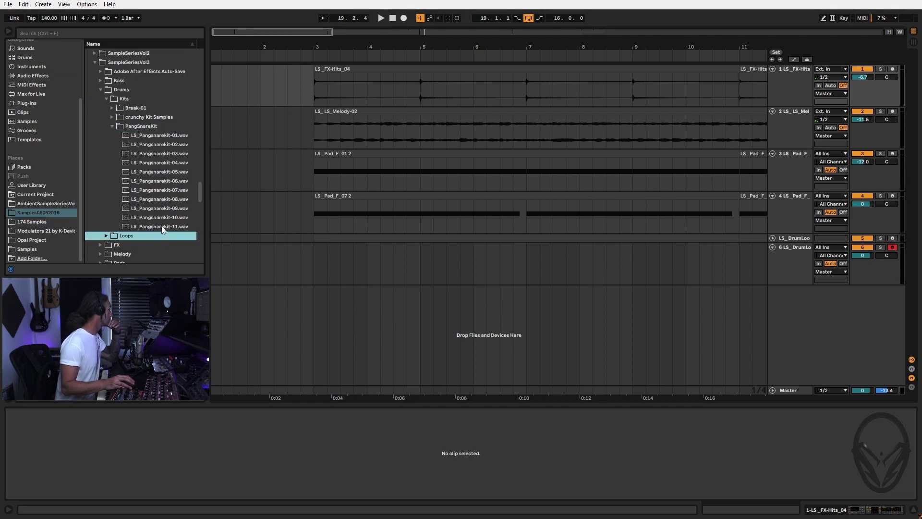
pyautogui.click(161, 138)
pyautogui.click(162, 145)
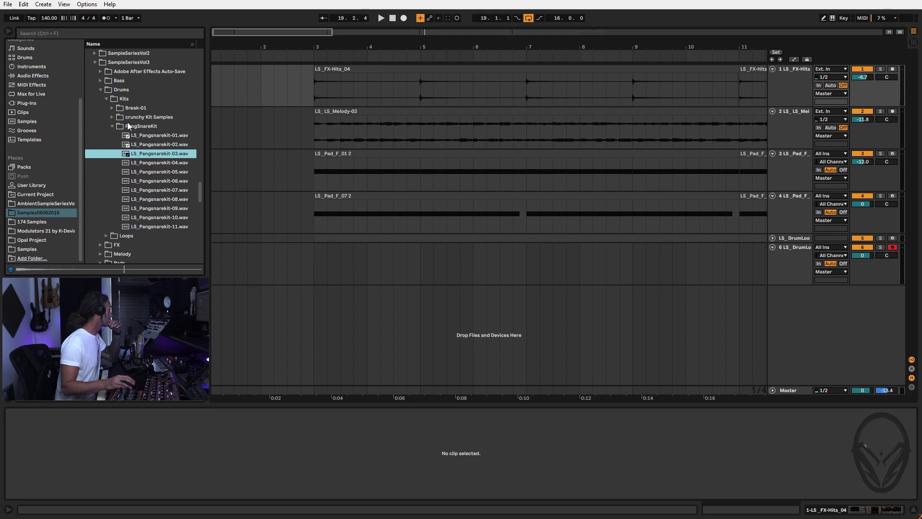
pyautogui.click(112, 126)
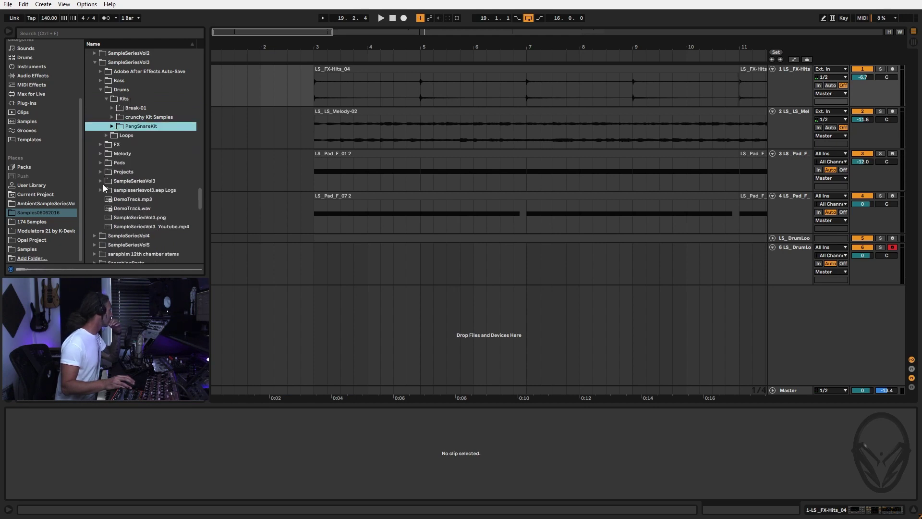
# Browse to the Break-01 kit in the nested SampleSeriesVol3 folder and audition LS_Break-01.wav and LS_Break-02.wav.
pyautogui.scroll(-5, 103, 180)
pyautogui.scroll(3, 103, 170)
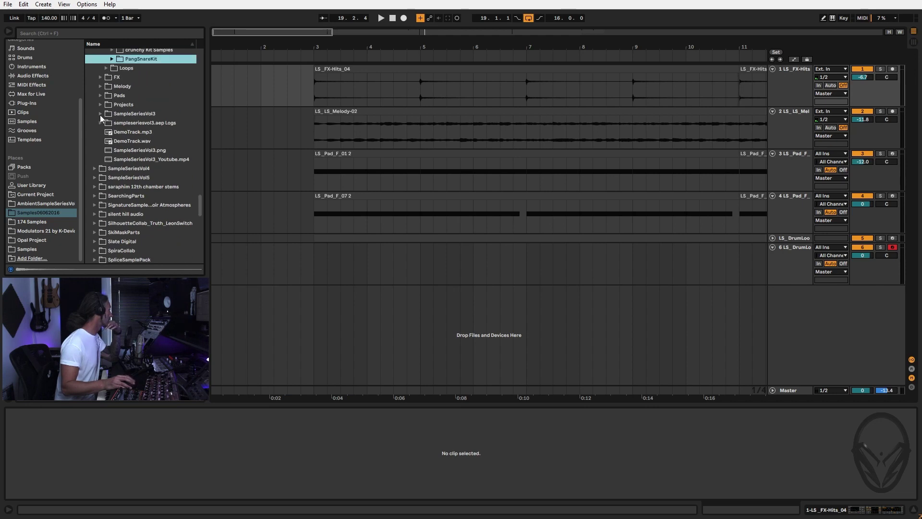
pyautogui.click(100, 114)
pyautogui.click(109, 88)
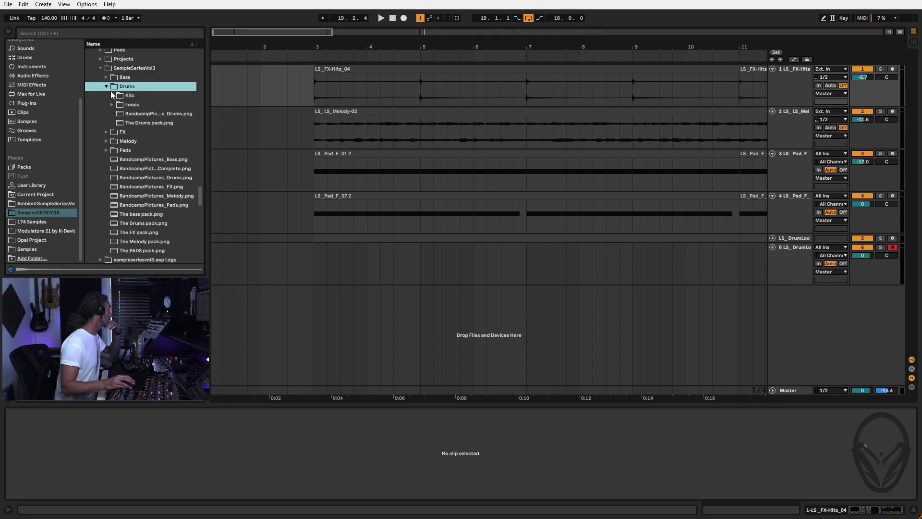
pyautogui.click(112, 96)
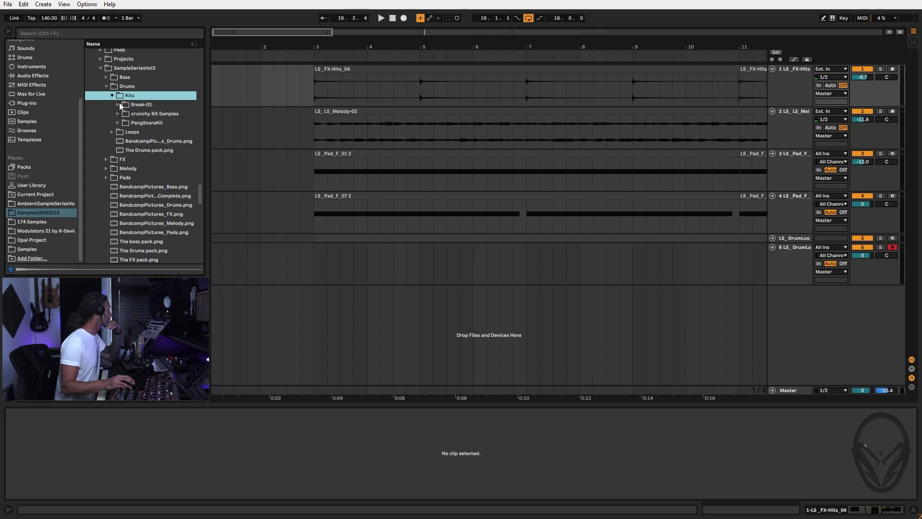
pyautogui.click(120, 105)
pyautogui.click(166, 114)
pyautogui.click(165, 123)
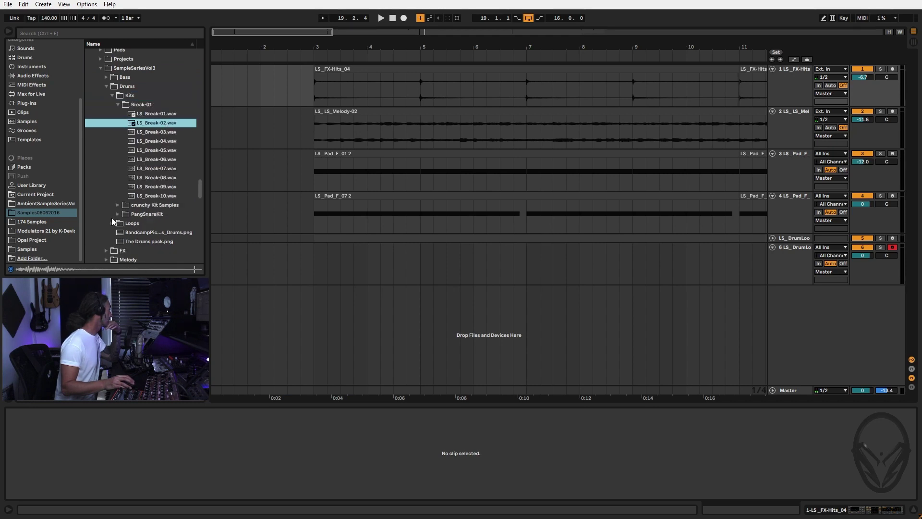
# Audition the crash sounds in crunchy Kit Samples and place LS_Crash.wav on a new audio track at bar 3.
pyautogui.click(118, 205)
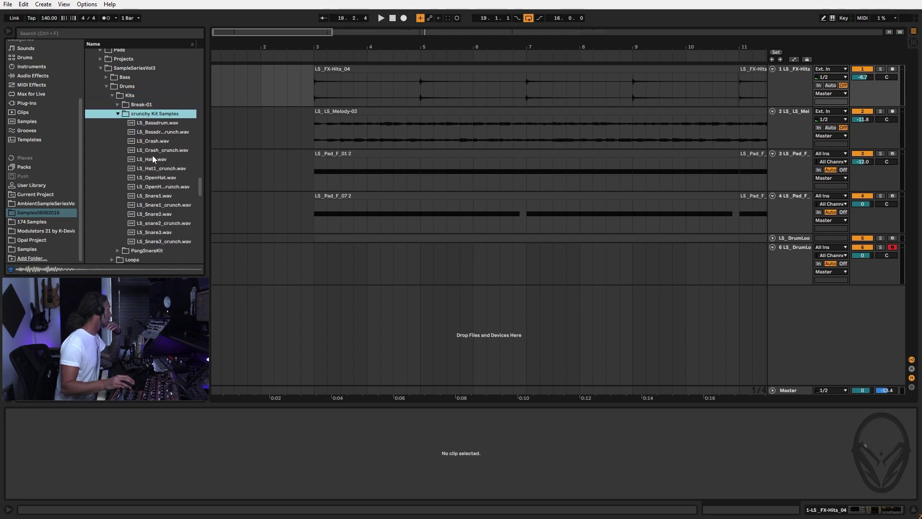
pyautogui.click(153, 141)
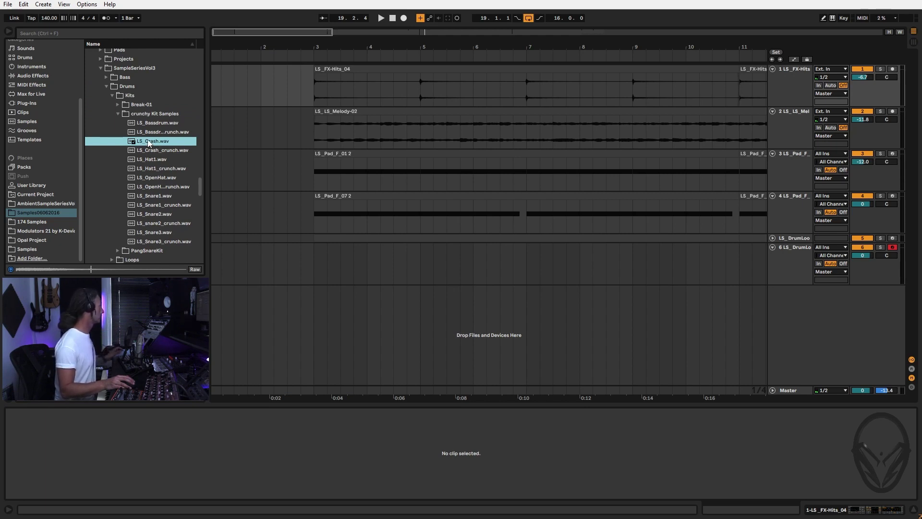
pyautogui.click(148, 152)
pyautogui.click(146, 142)
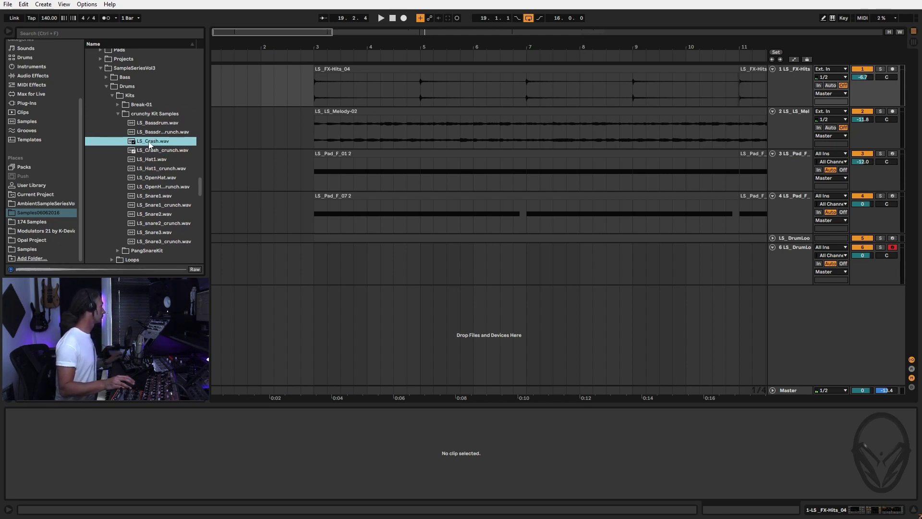
pyautogui.moveTo(143, 144); pyautogui.dragTo(318, 304)
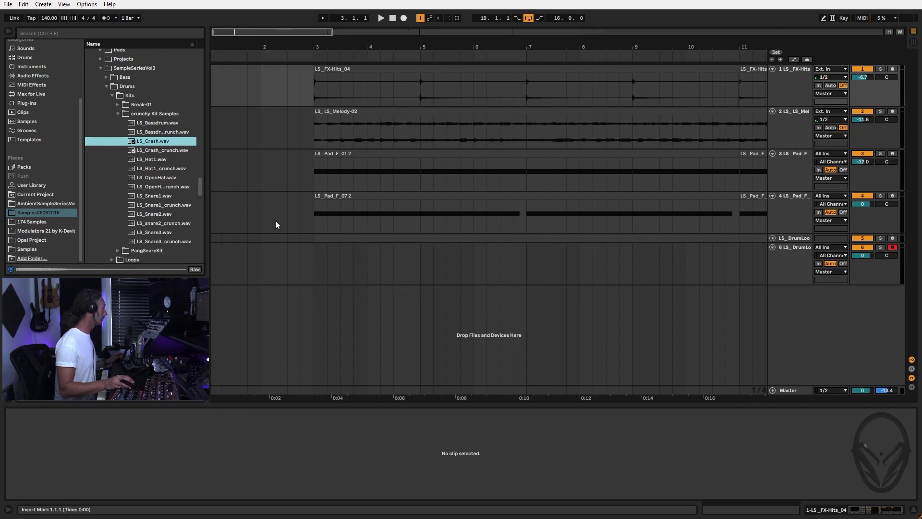
pyautogui.moveTo(156, 145); pyautogui.dragTo(319, 344)
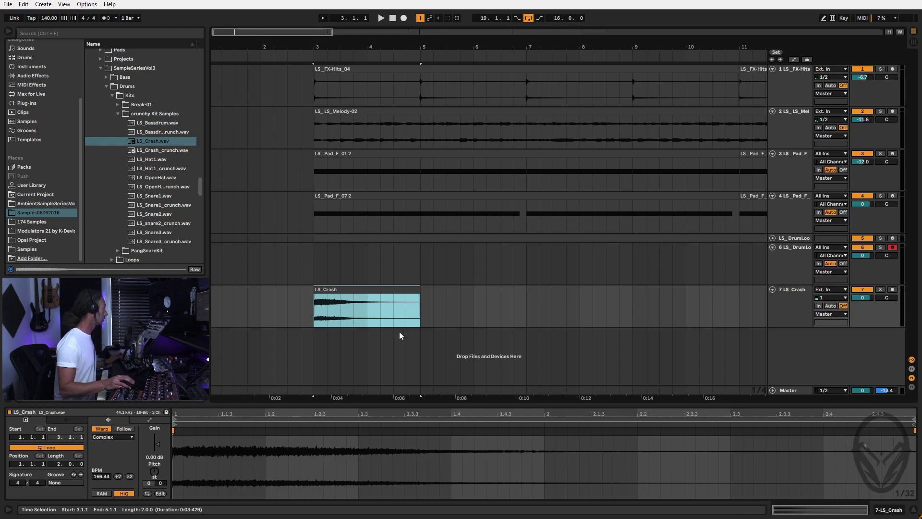
# Lower the LS_Crash track's volume to -14.7 dB in the mixer and play the arrangement.
pyautogui.press('Tab')
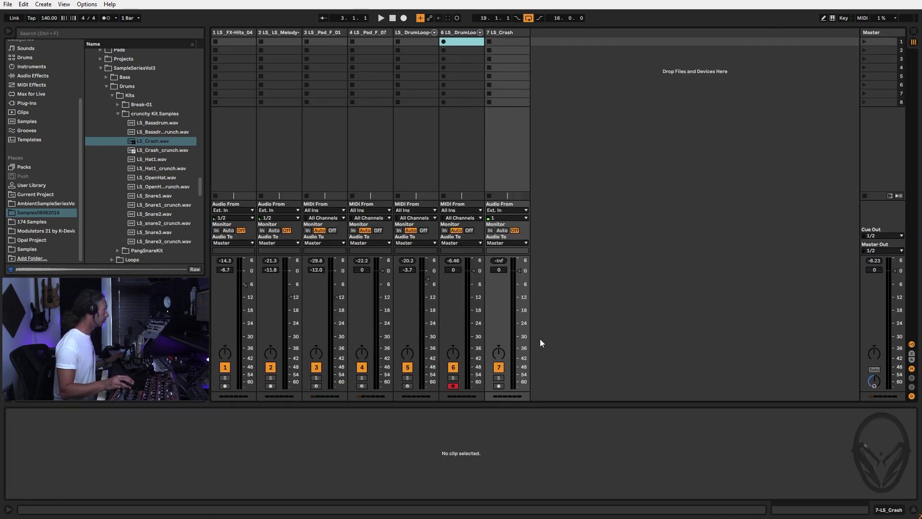
pyautogui.moveTo(519, 270); pyautogui.dragTo(519, 302)
pyautogui.press('space')
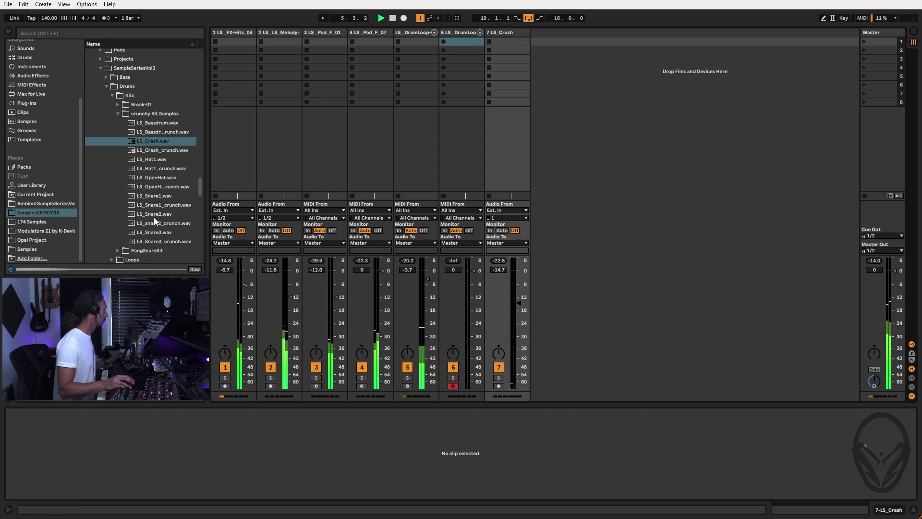
# Audition LS_OpenHat.wav and LS_Hat1.wav from crunchy Kit Samples against the playing arrangement.
pyautogui.click(158, 179)
pyautogui.doubleClick(159, 180)
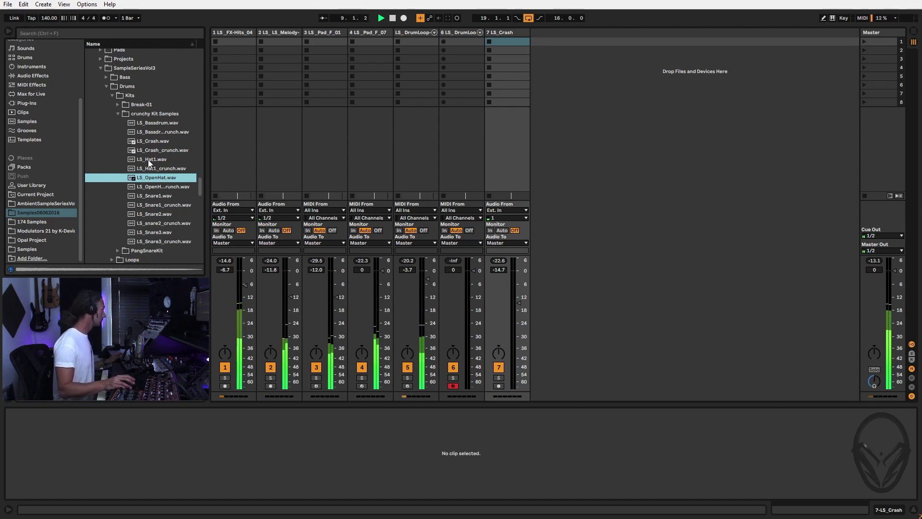
pyautogui.press('Up')
pyautogui.press('Up')
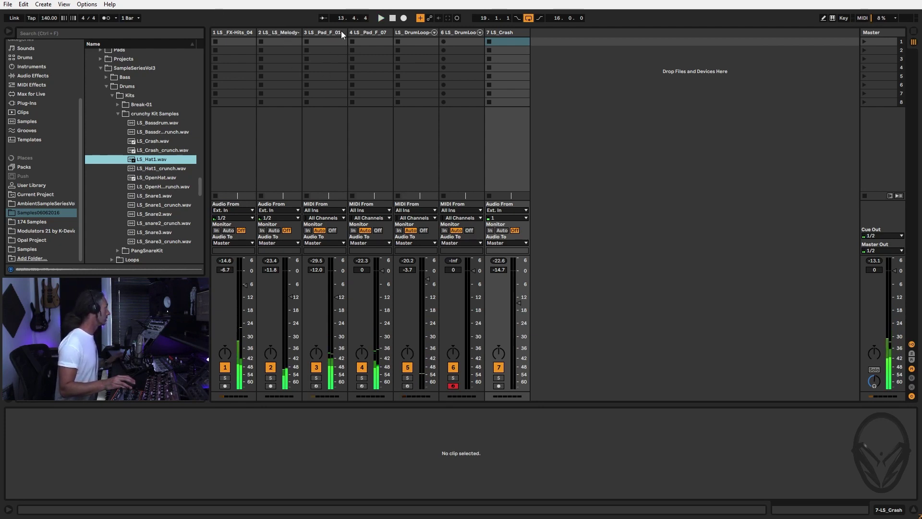
# Show the LS_DrumLoop-10 drum rack on track 5 and replace its Slice 1 pad with LS_Hat1.wav.
pyautogui.click(423, 32)
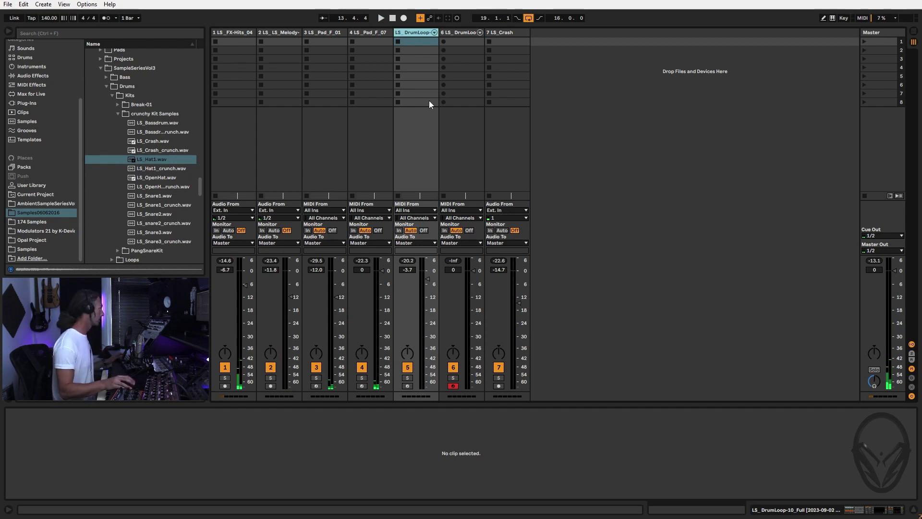
pyautogui.doubleClick(408, 33)
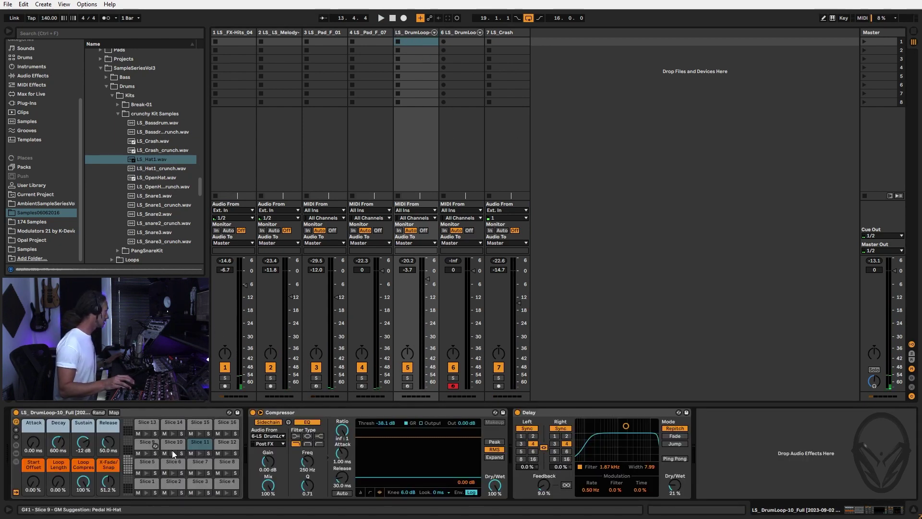
pyautogui.press('space')
pyautogui.press('space')
pyautogui.click(145, 482)
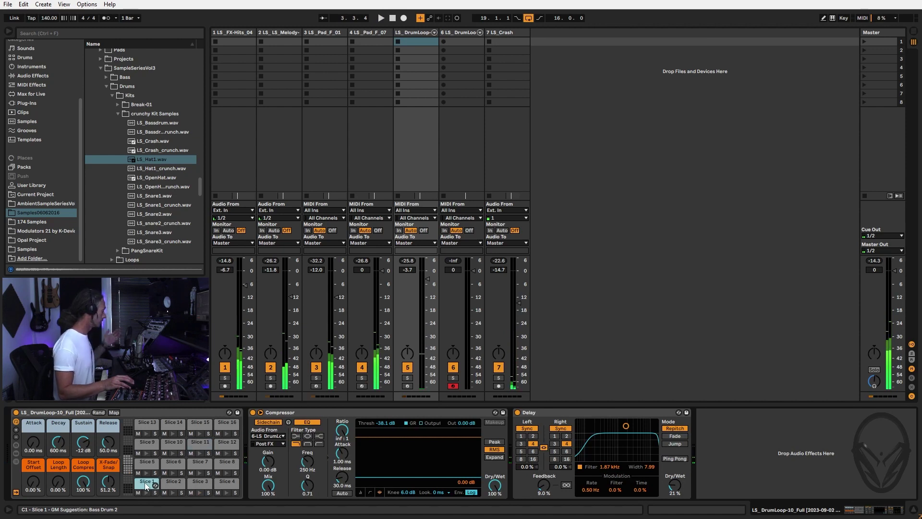
pyautogui.click(154, 159)
pyautogui.moveTo(153, 483); pyautogui.dragTo(146, 483)
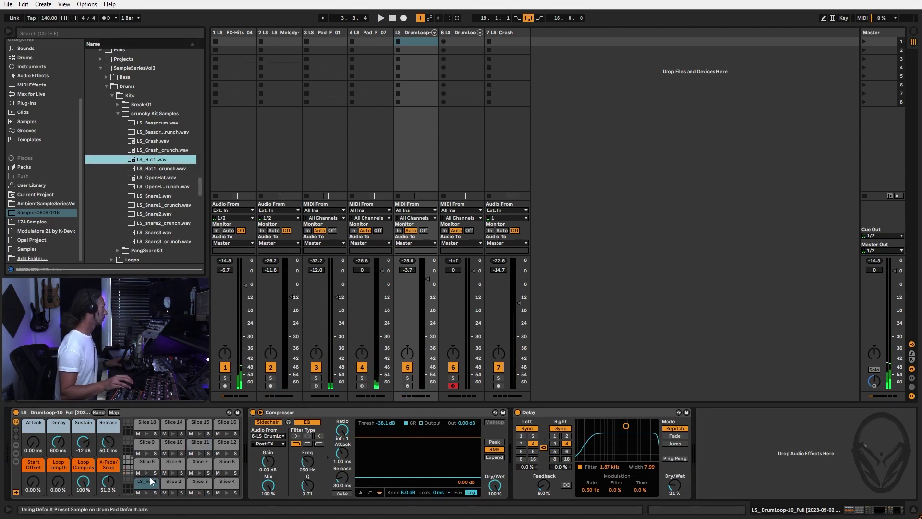
# Replace the drum rack's Slice 4 pad with LS_OpenHat.wav and play the arrangement to hear the new hats.
pyautogui.click(152, 177)
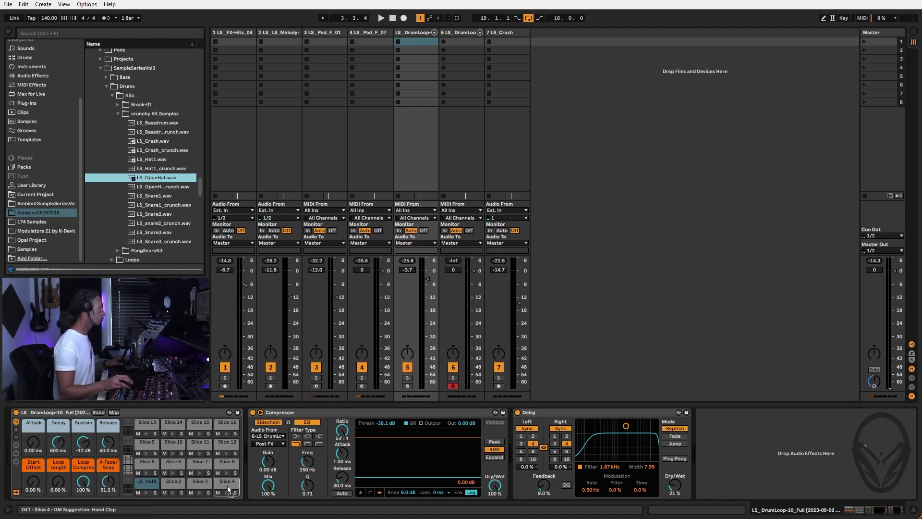
pyautogui.press('space')
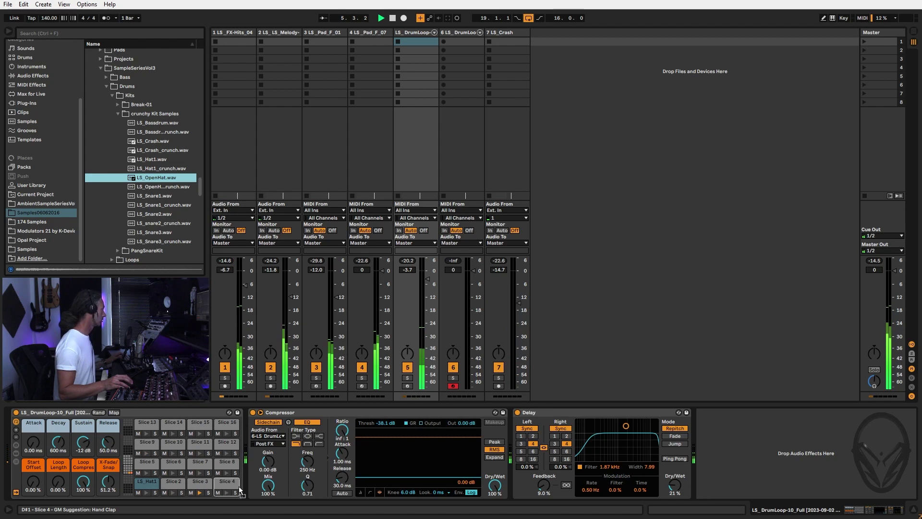
pyautogui.moveTo(236, 489); pyautogui.dragTo(233, 486)
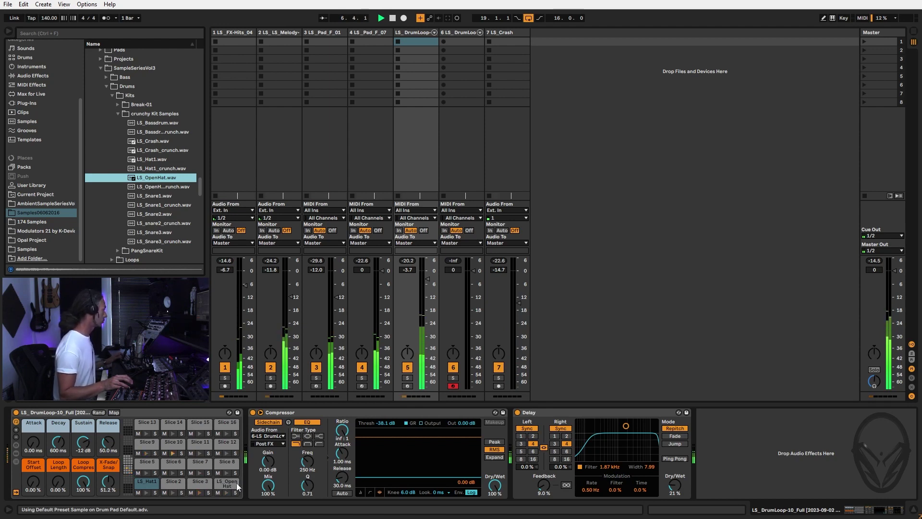
pyautogui.click(224, 493)
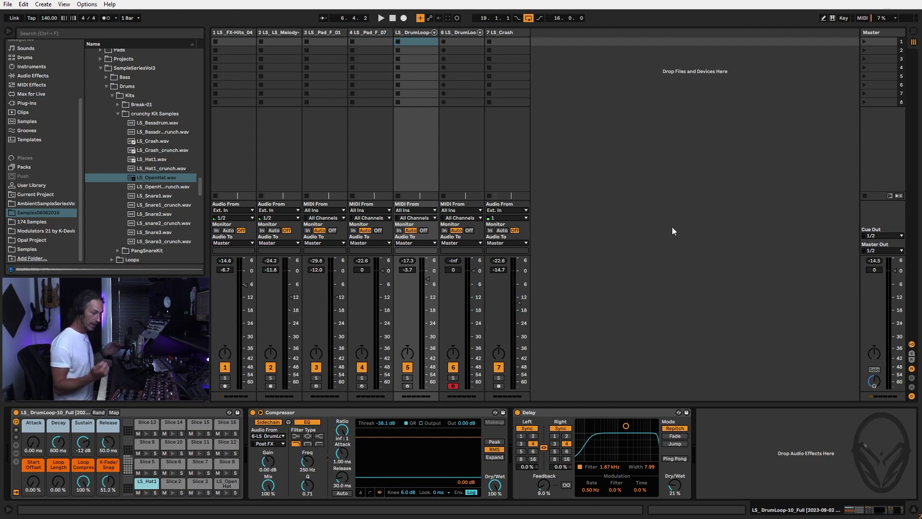
pyautogui.press('space')
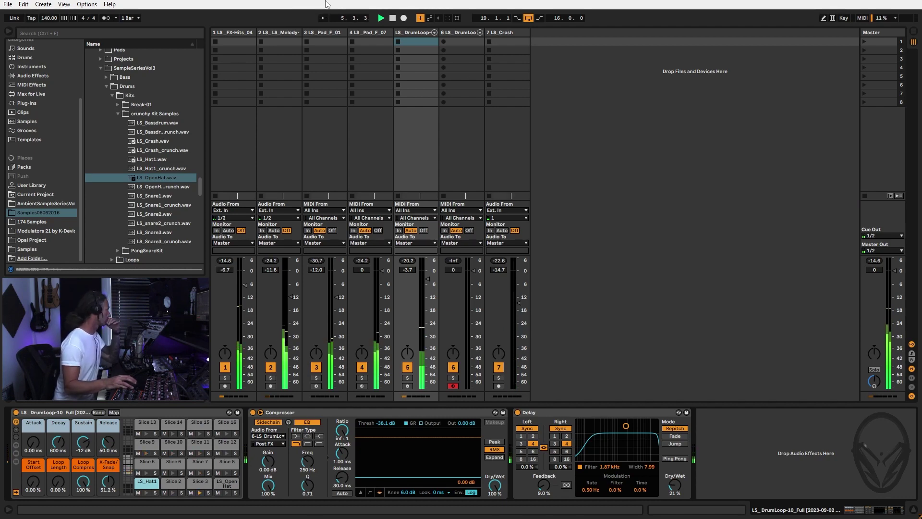
# Audition LS_Beat-10, LS_Beat-15, LS_Beat-16 and LS_Beat-19 from the drum Loops folder against the playing arrangement.
pyautogui.click(464, 32)
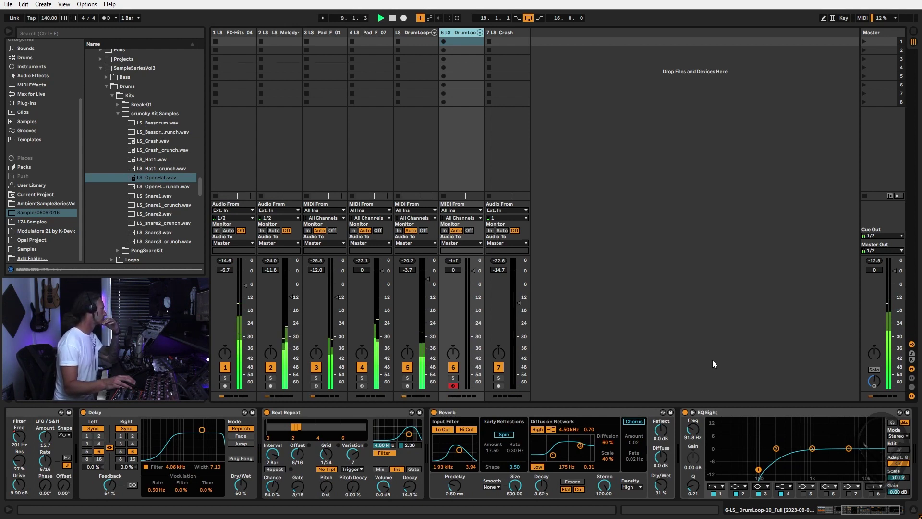
pyautogui.click(154, 178)
pyautogui.scroll(-5, 104, 217)
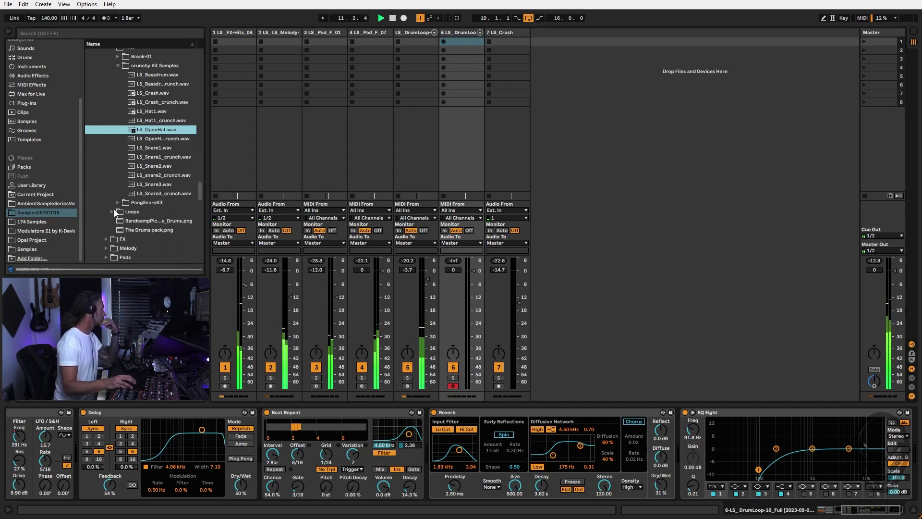
pyautogui.click(114, 211)
pyautogui.scroll(-3, 140, 125)
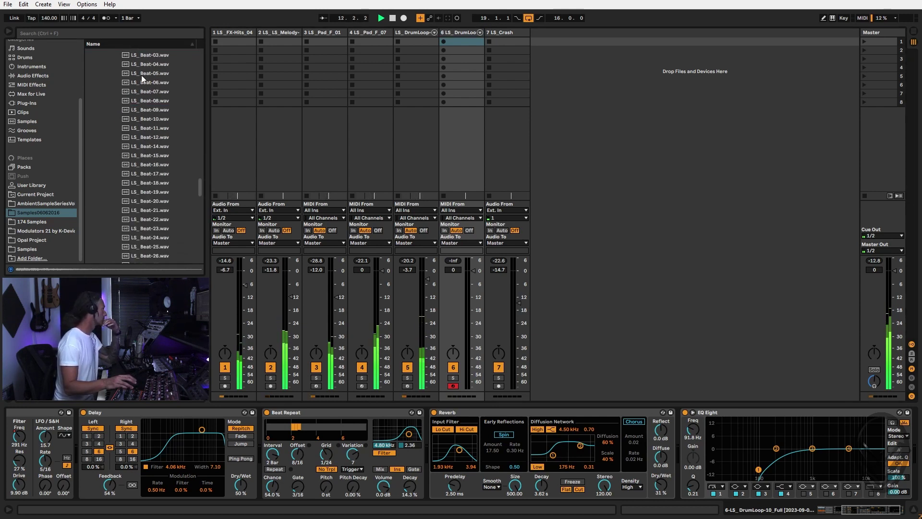
pyautogui.click(144, 120)
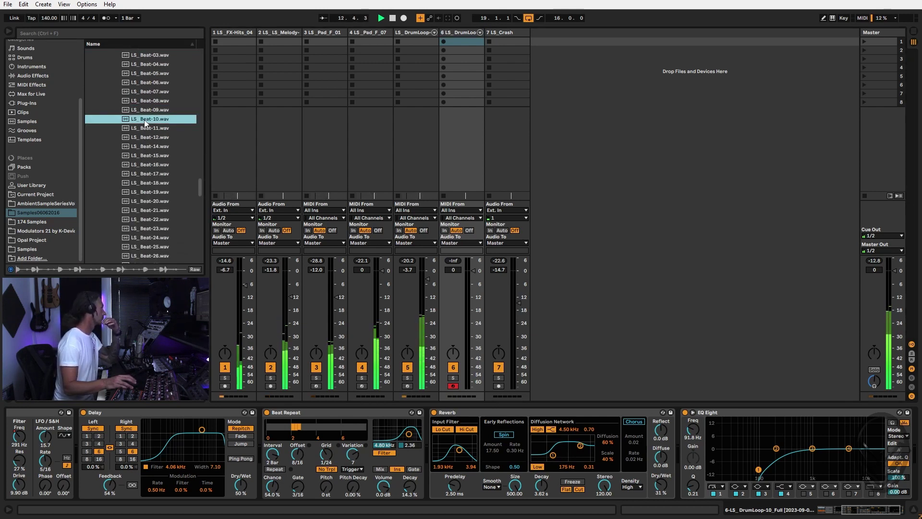
pyautogui.click(148, 155)
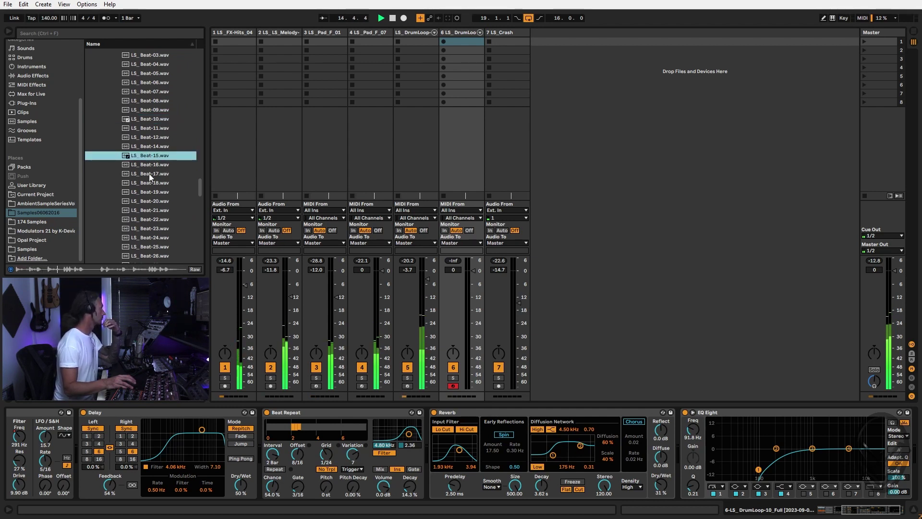
pyautogui.click(149, 163)
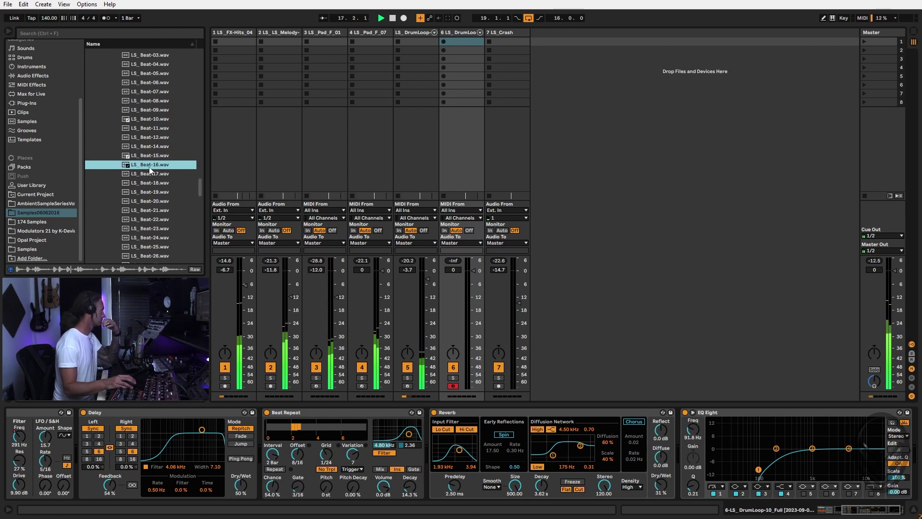
pyautogui.click(150, 191)
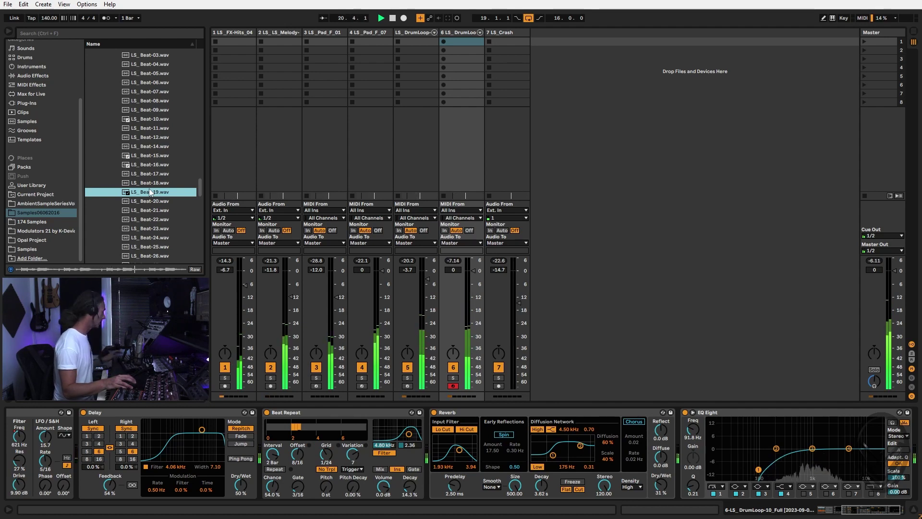
# Place LS_Beat-19.wav on a new audio track in the arrangement and trim the clip to bar 18 only.
pyautogui.press('Tab')
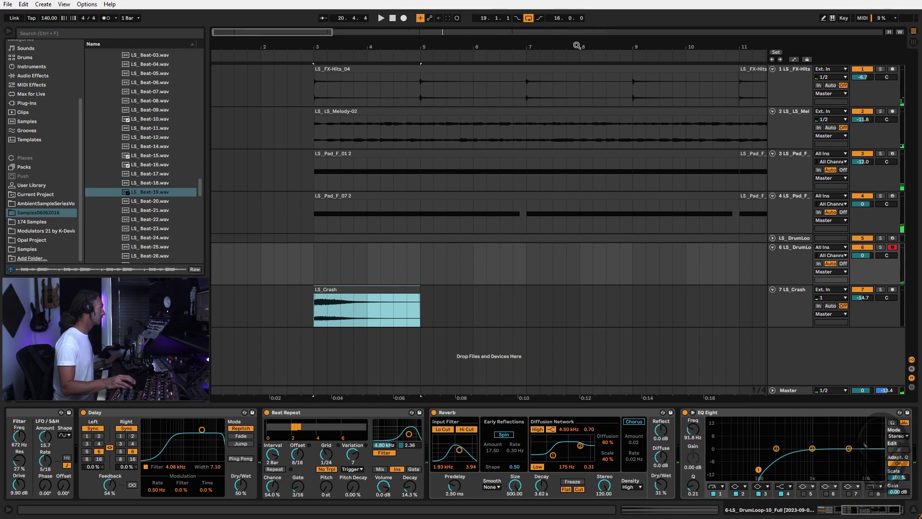
pyautogui.press('w')
pyautogui.moveTo(143, 195); pyautogui.dragTo(451, 348)
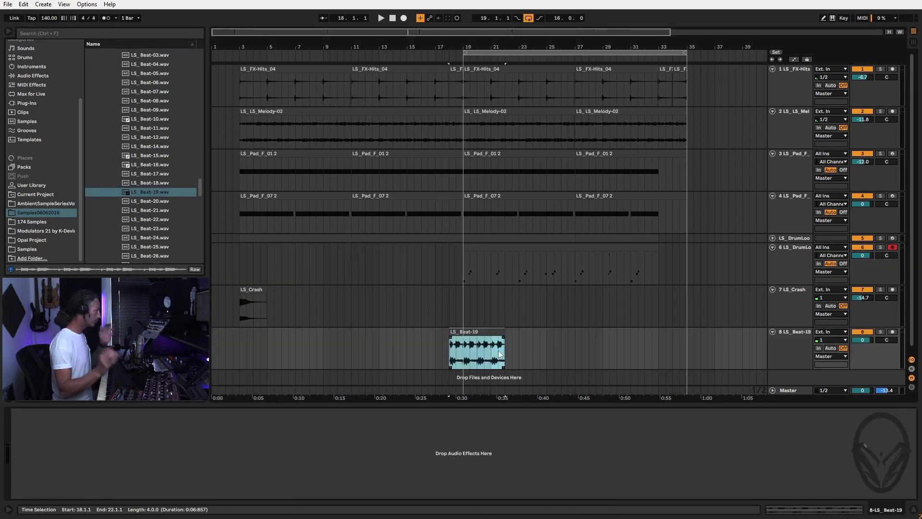
pyautogui.moveTo(506, 340); pyautogui.dragTo(442, 357)
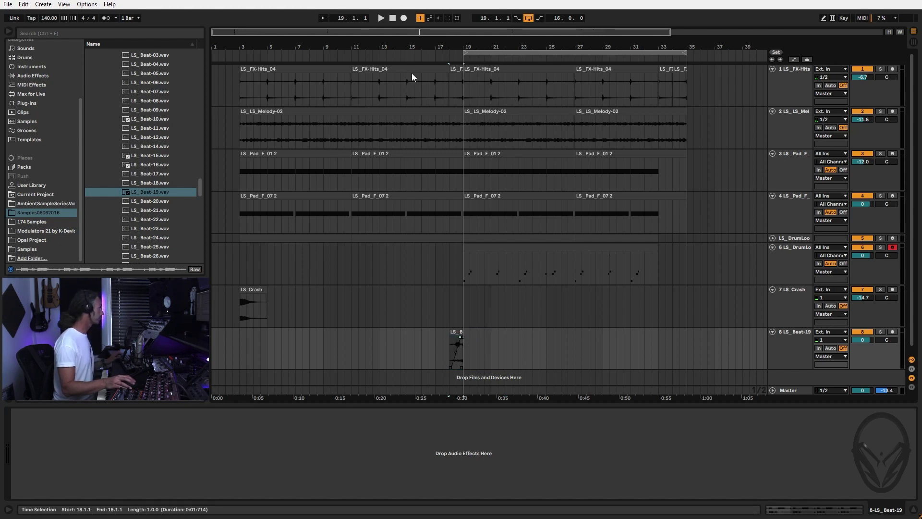
# Play the arrangement from about bar 11 and lower the LS_Beat-19 track's volume to -9.4 dB.
pyautogui.click(349, 56)
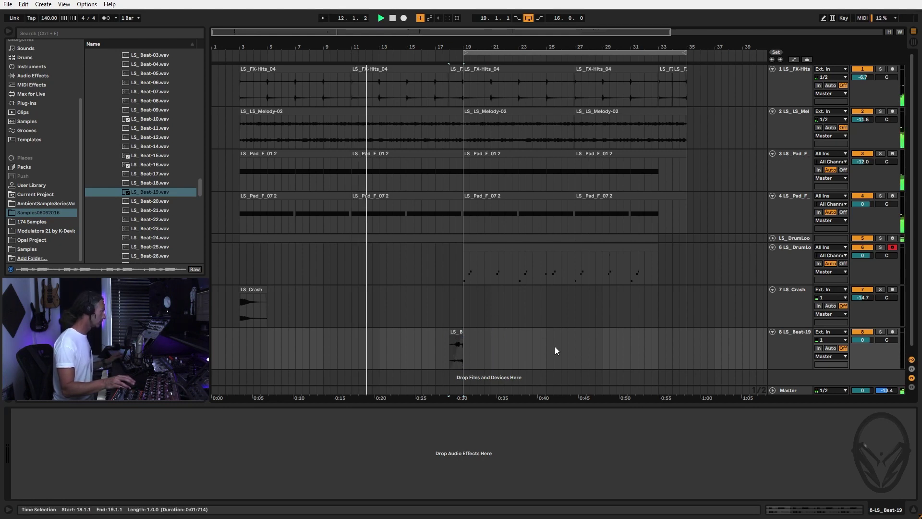
pyautogui.press('Tab')
pyautogui.moveTo(566, 281); pyautogui.dragTo(566, 298)
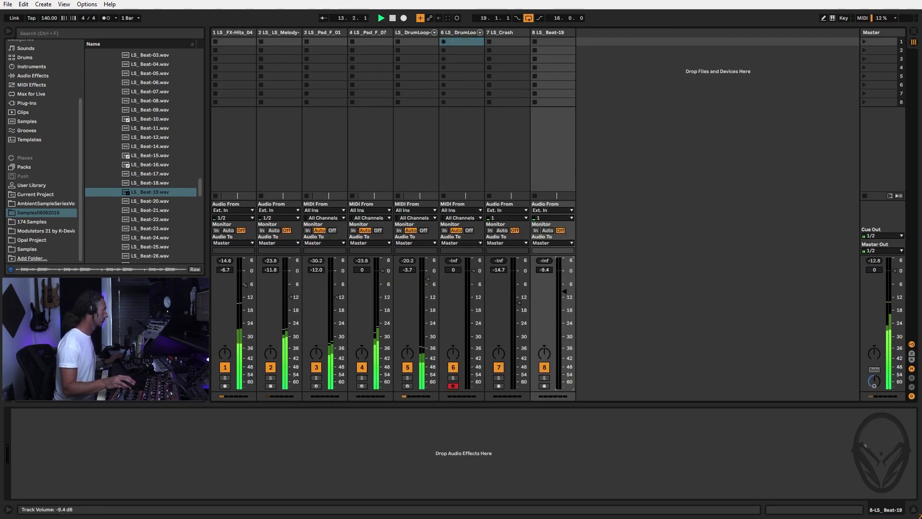
# Add the Reverb audio effect from Reverb & Resonance to the LS_Beat-19 track.
pyautogui.click(30, 76)
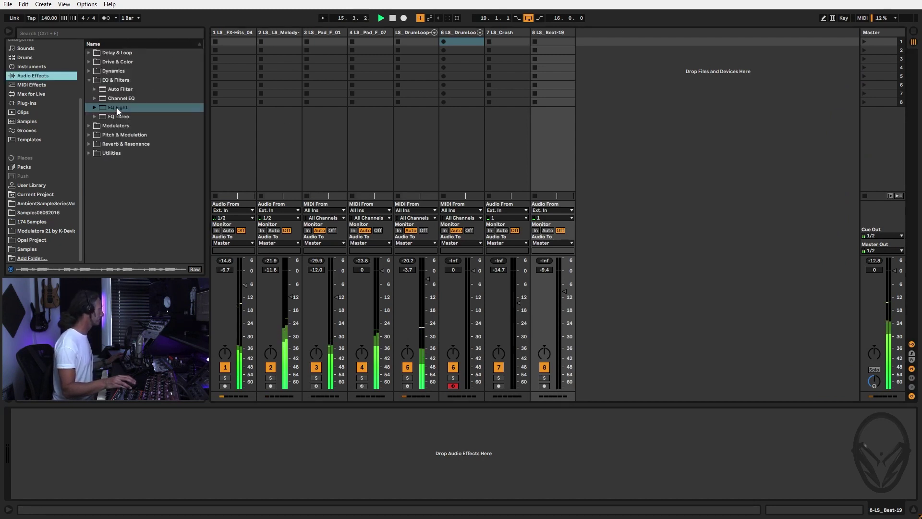
pyautogui.click(116, 146)
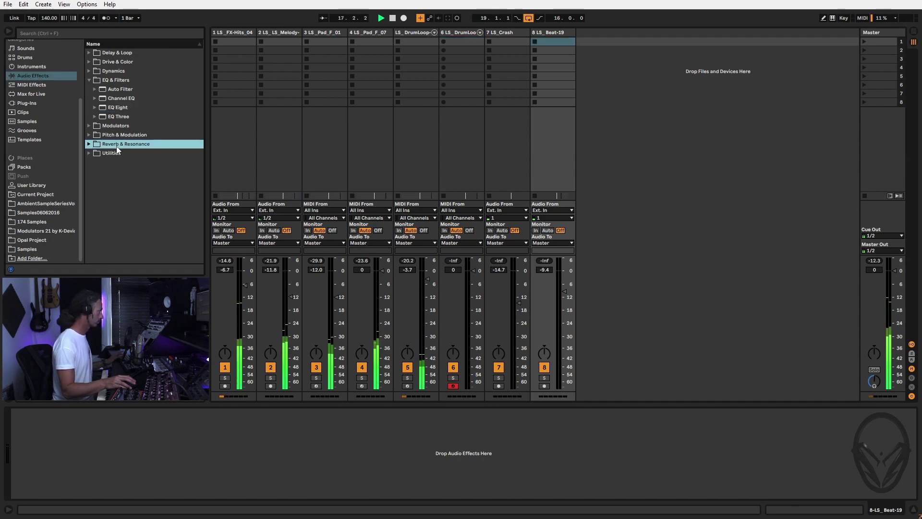
pyautogui.click(88, 145)
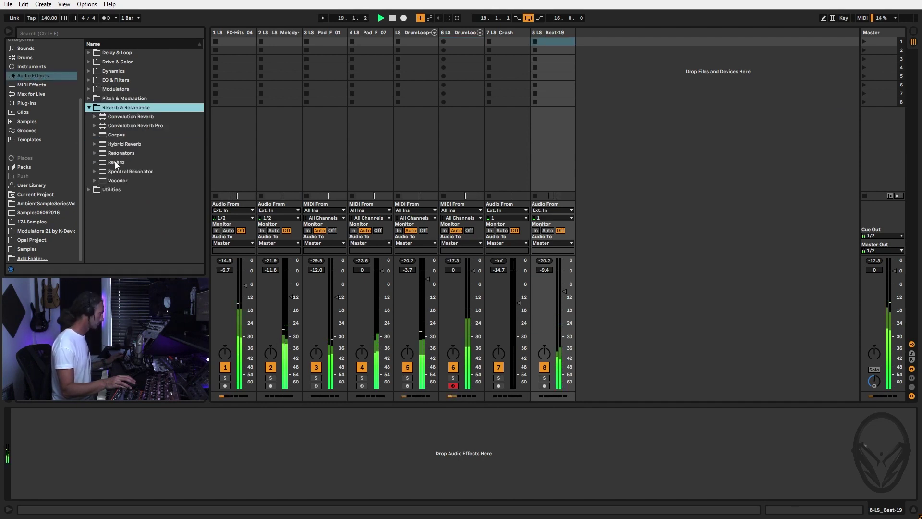
pyautogui.moveTo(116, 163); pyautogui.dragTo(290, 441)
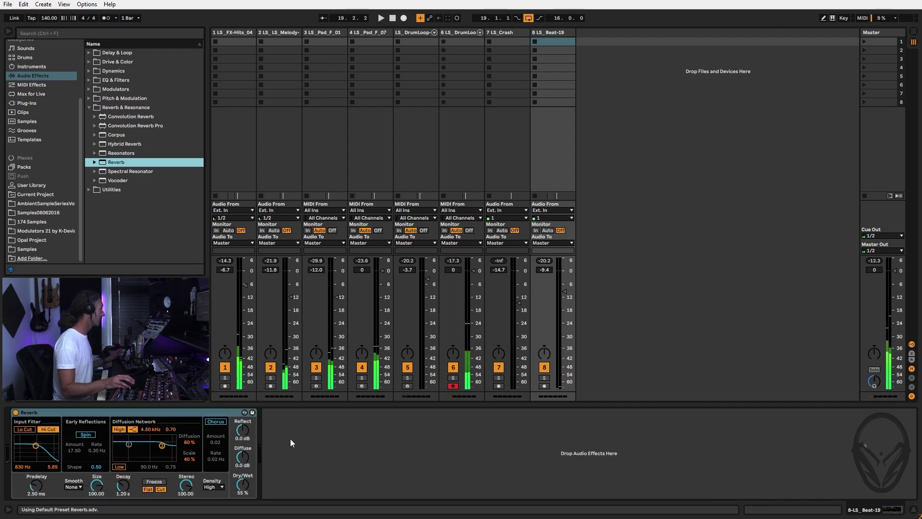
# Enable the reverb's low cut and 148 Hz low shelf, and set size to 500, stereo to 120 and decay to 6.24 s.
pyautogui.click(25, 429)
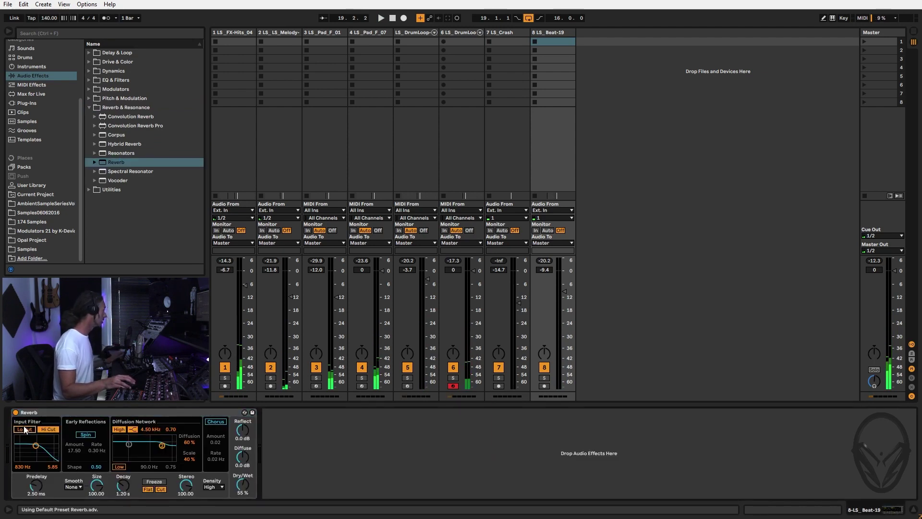
pyautogui.moveTo(129, 448); pyautogui.dragTo(133, 451)
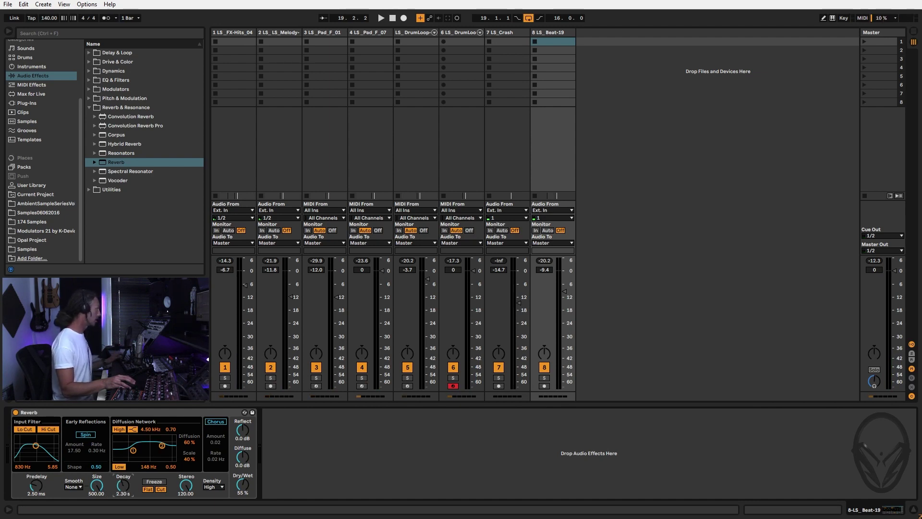
pyautogui.press('space')
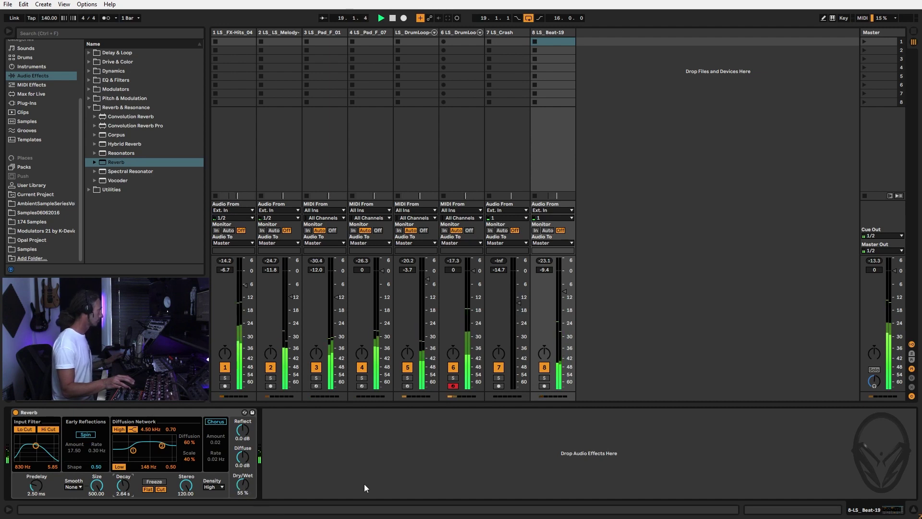
pyautogui.moveTo(125, 489); pyautogui.dragTo(162, 465)
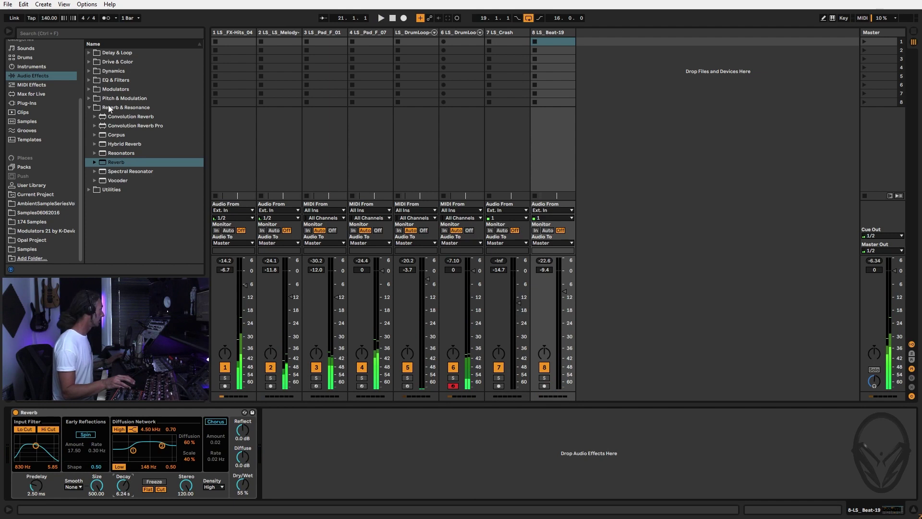
# Add an Auto Filter after the reverb as a high-pass at 706 Hz with 0% resonance, and play the result.
pyautogui.click(96, 80)
pyautogui.moveTo(114, 89); pyautogui.dragTo(254, 449)
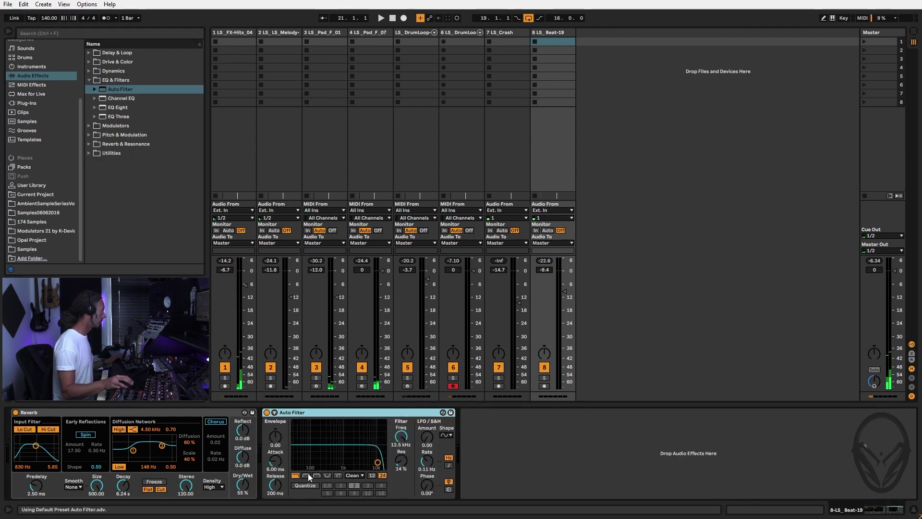
pyautogui.click(315, 475)
pyautogui.click(296, 476)
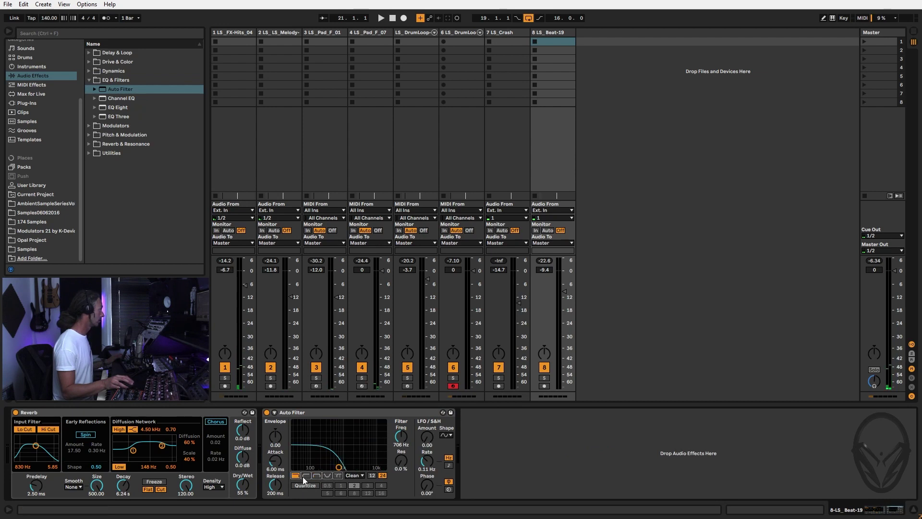
pyautogui.click(306, 476)
pyautogui.press('space')
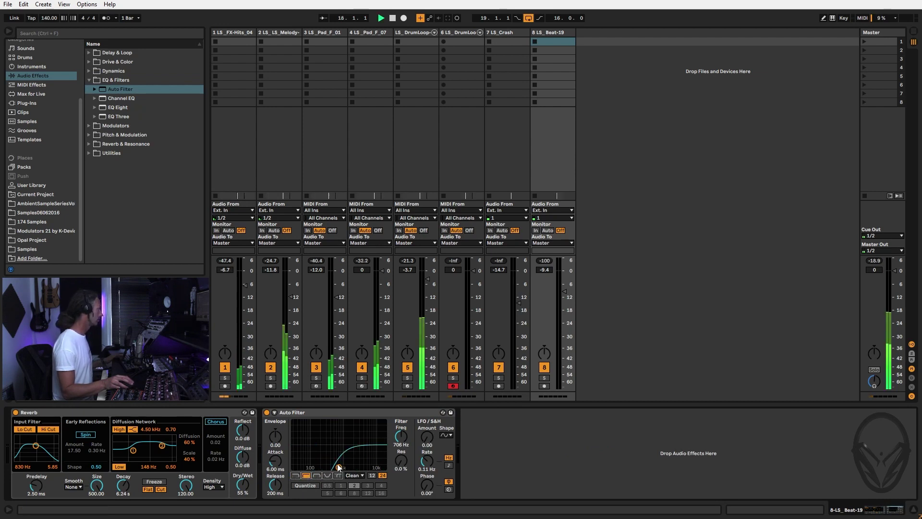
# Switch the Auto Filter's circuit type to OSR and set its drive to 5.14 dB.
pyautogui.click(360, 475)
pyautogui.click(354, 490)
pyautogui.moveTo(400, 484); pyautogui.dragTo(404, 486)
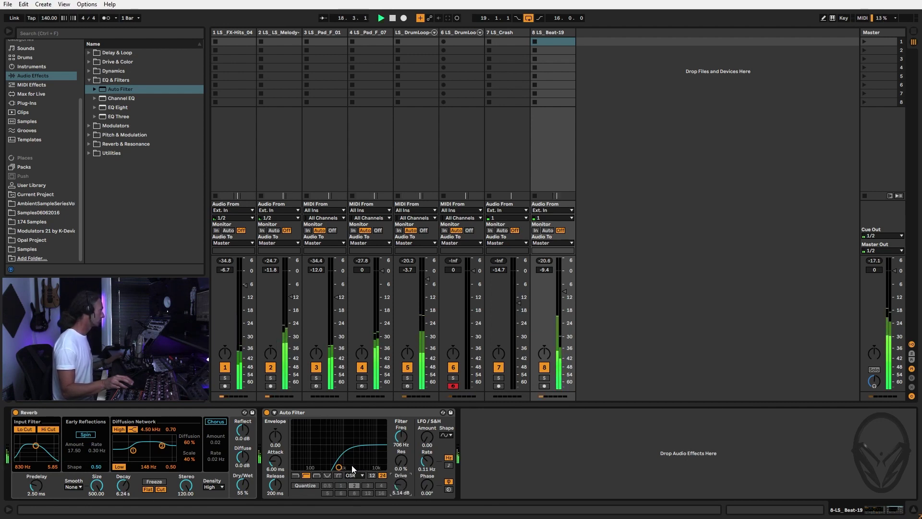
# Lower the LS_Beat-19 track's volume to -9.8 dB and replay the transition in the arrangement.
pyautogui.moveTo(565, 290); pyautogui.dragTo(566, 292)
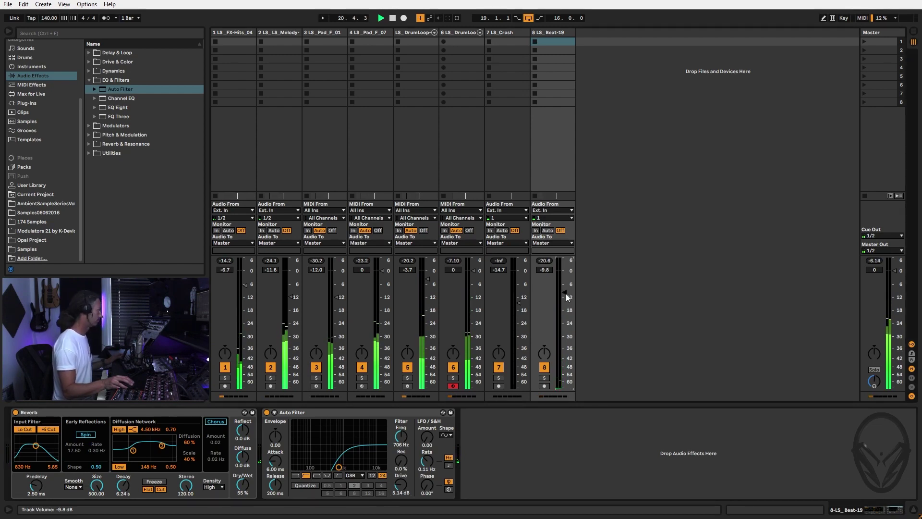
pyautogui.press('space')
pyautogui.press('Tab')
pyautogui.press('space')
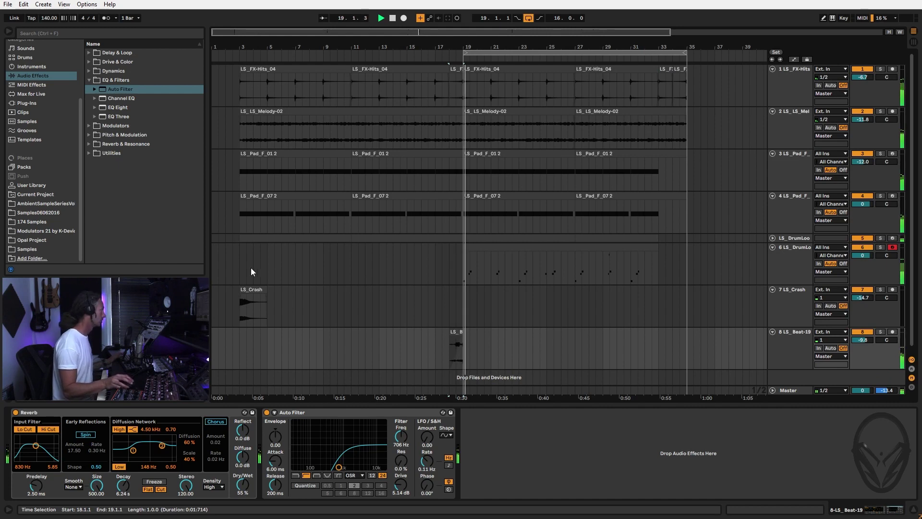
# Copy the LS_Crash clip to bars 17 and 19 on its track and reverse the bar 17 copy.
pyautogui.click(274, 293)
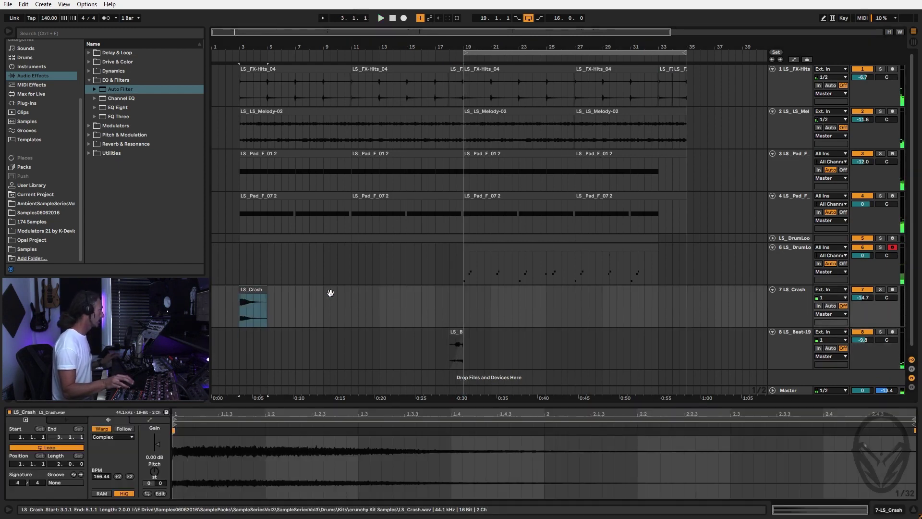
pyautogui.moveTo(255, 289); pyautogui.dragTo(449, 297)
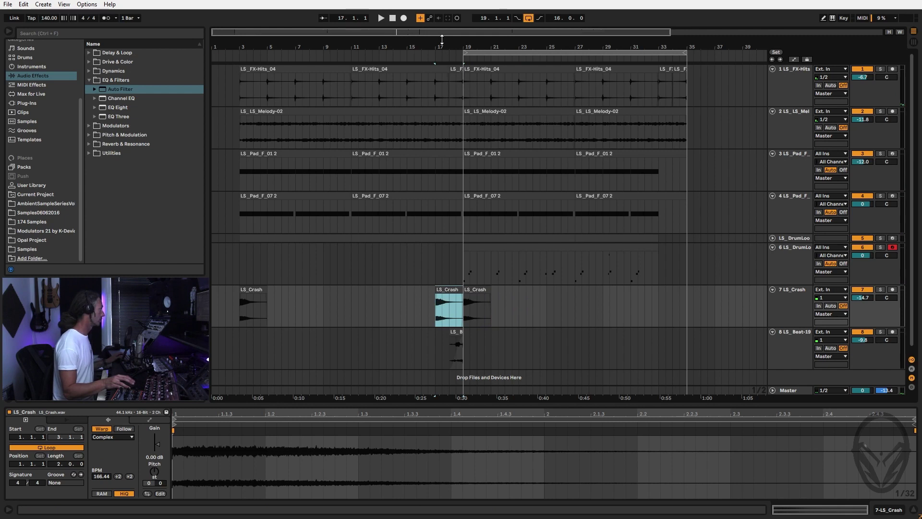
pyautogui.moveTo(434, 44); pyautogui.dragTo(454, 154)
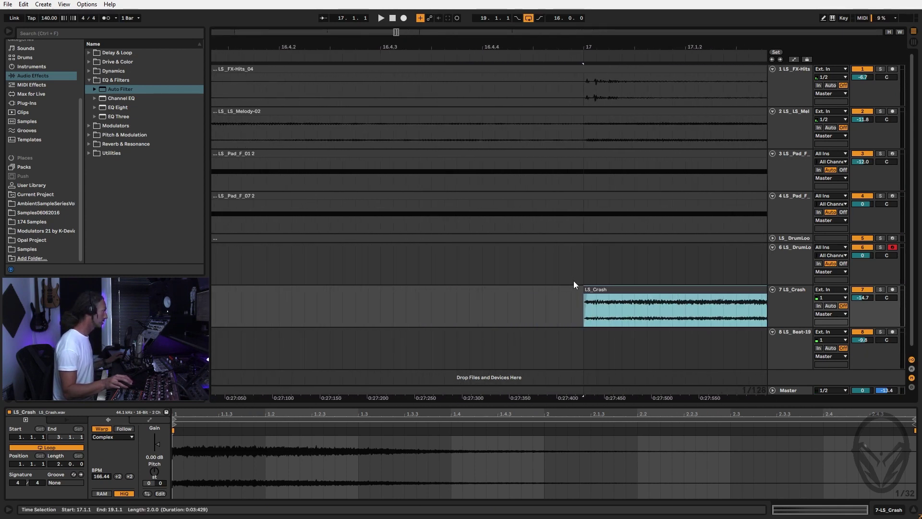
pyautogui.click(591, 299)
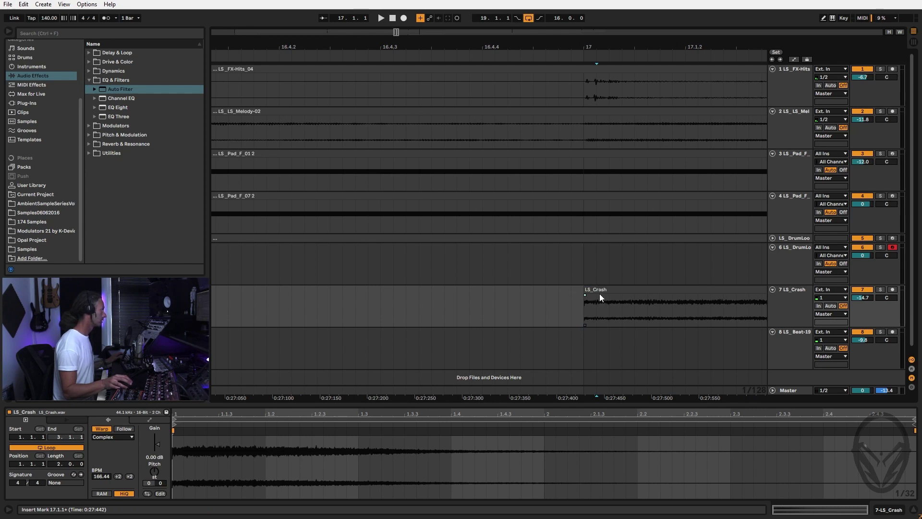
pyautogui.click(600, 290)
pyautogui.click(147, 493)
# Lower the reversed LS_Crash clip's gain to -5.33 dB and replay the transition into bar 19.
pyautogui.hscroll(10, 646, 296)
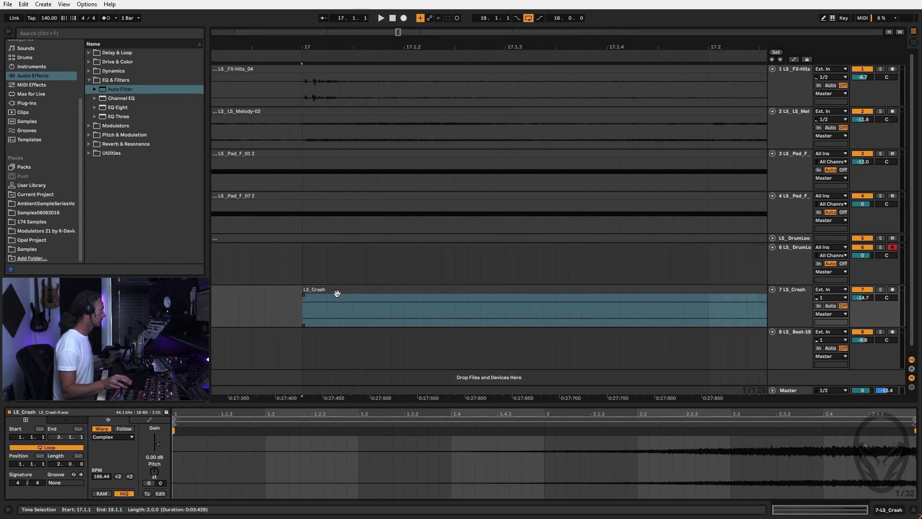
pyautogui.hscroll(6, 475, 298)
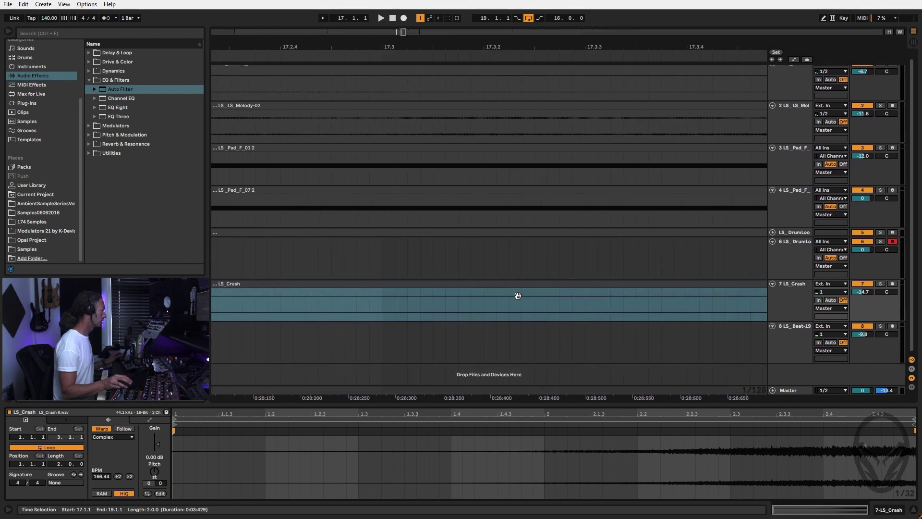
pyautogui.hscroll(4, 541, 279)
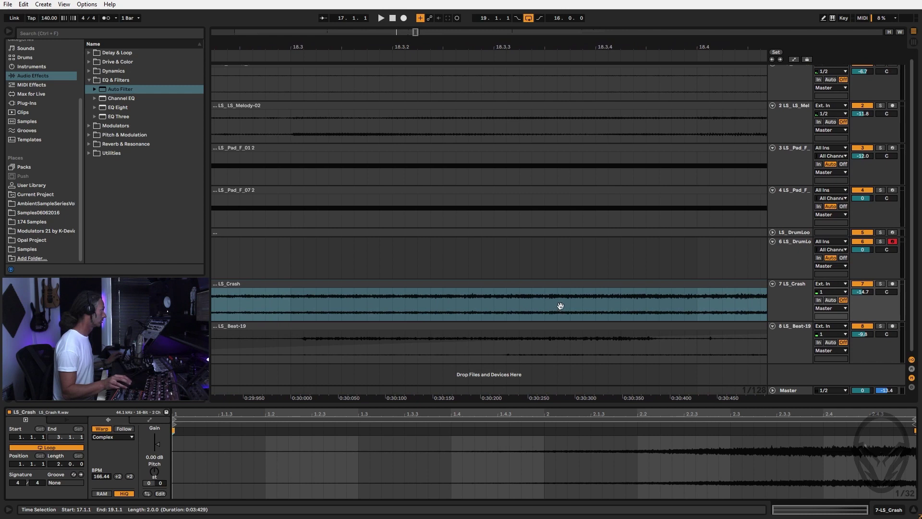
pyautogui.hscroll(8, 572, 288)
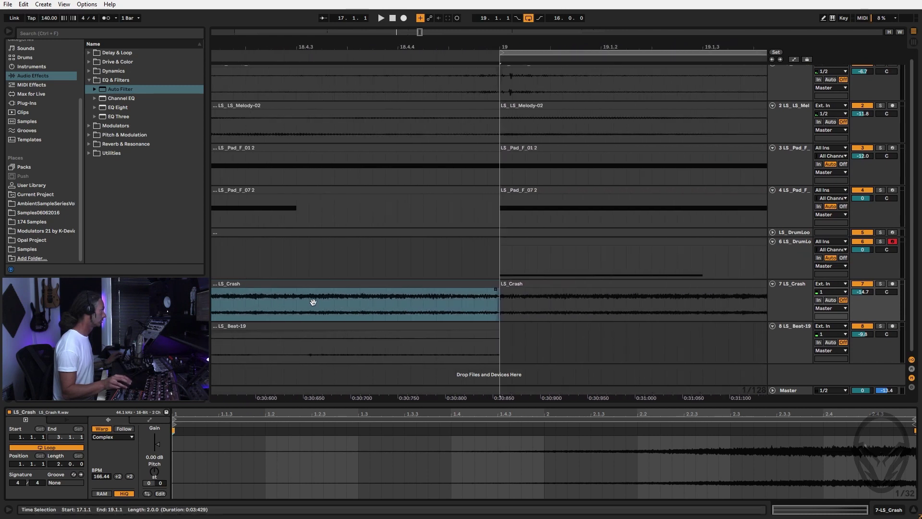
pyautogui.click(500, 290)
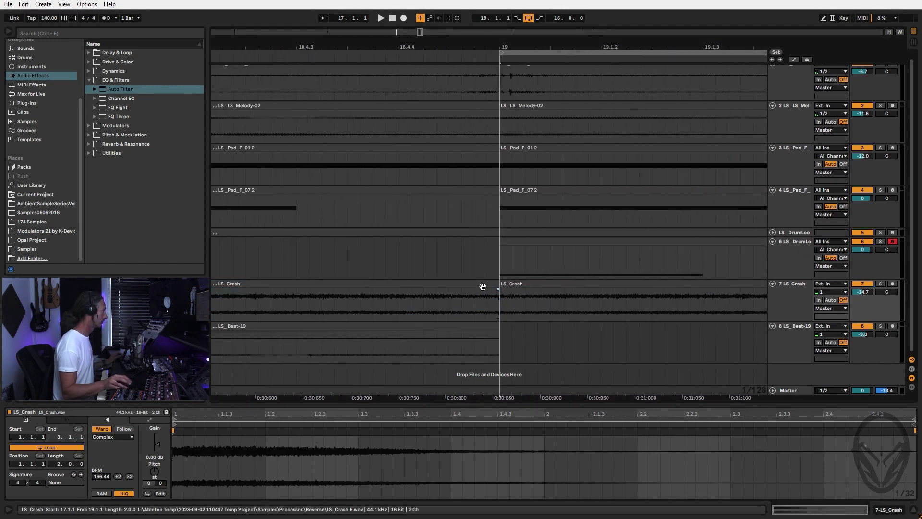
pyautogui.click(488, 286)
pyautogui.press('space')
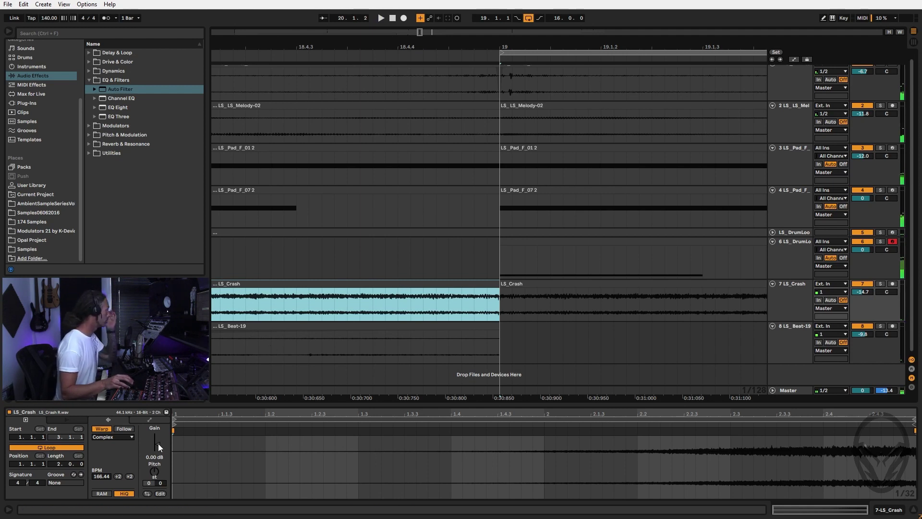
pyautogui.moveTo(157, 444); pyautogui.dragTo(157, 449)
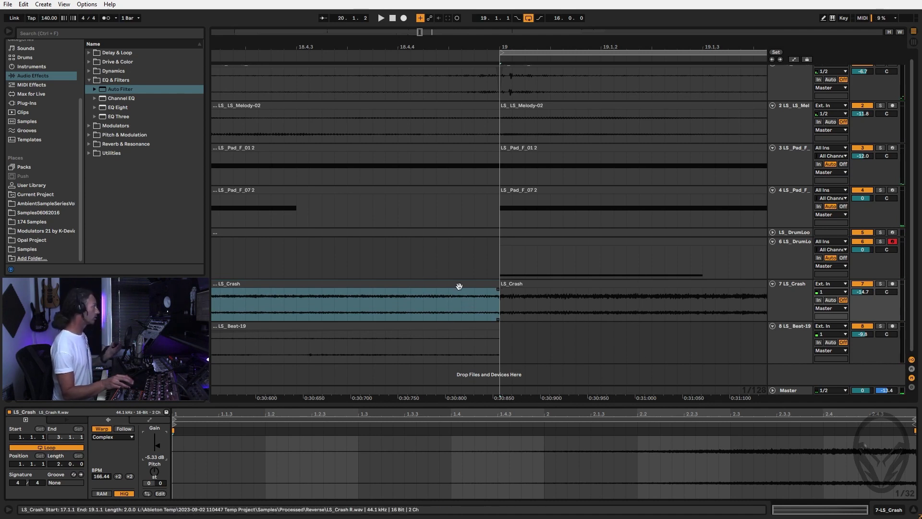
pyautogui.press('space')
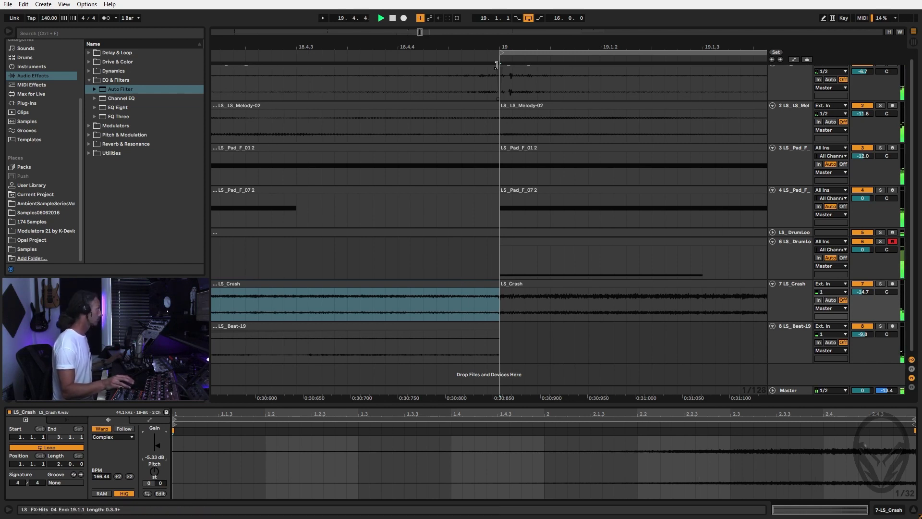
pyautogui.moveTo(500, 45); pyautogui.dragTo(503, 44)
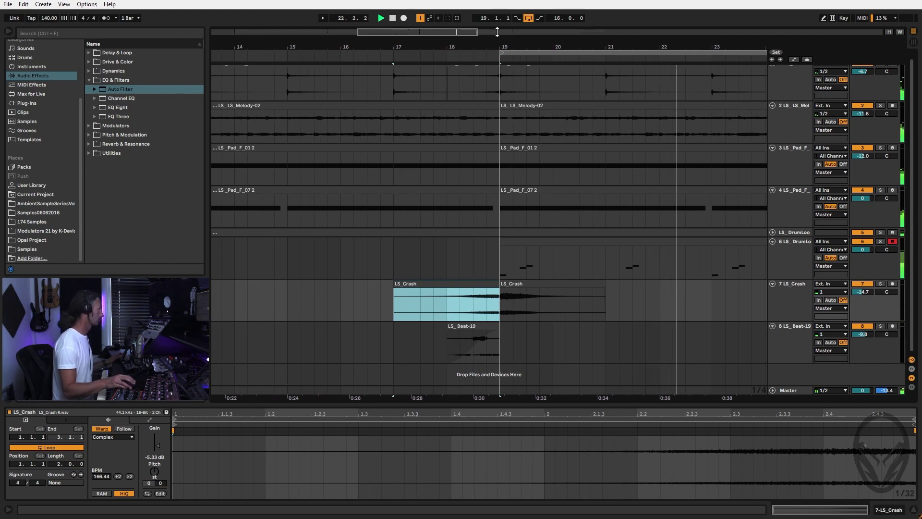
pyautogui.moveTo(495, 38); pyautogui.dragTo(494, 29)
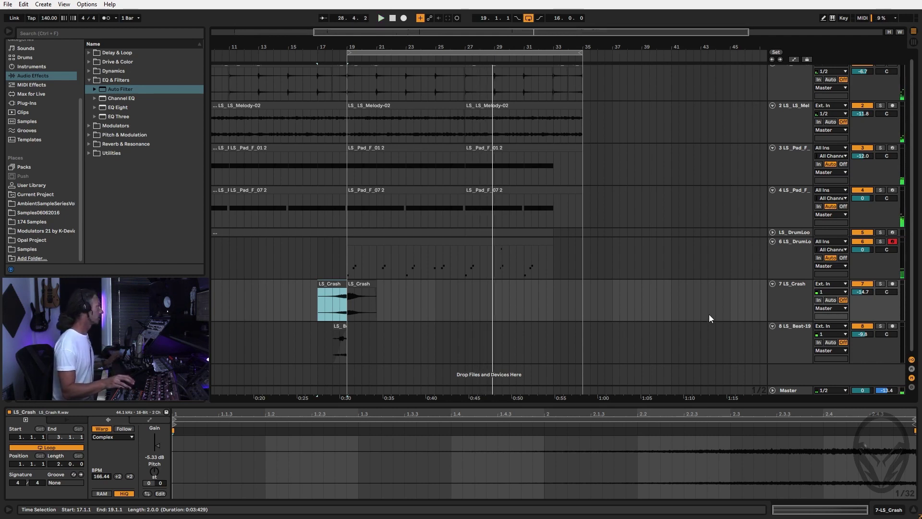
# Save the Live Set under the name SamplePacksTune-01 in the YouTube Videos Projects folder.
pyautogui.hotkey('ctrl', 'shift', 's')
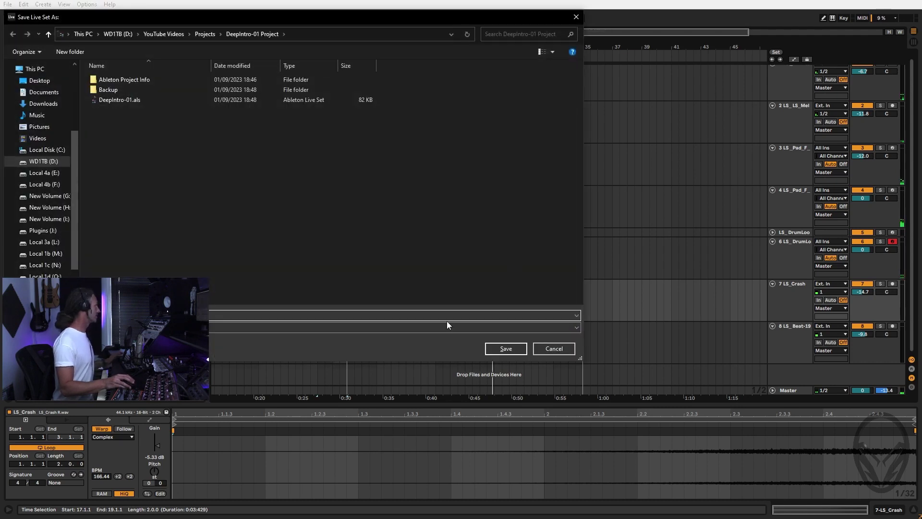
pyautogui.click(164, 34)
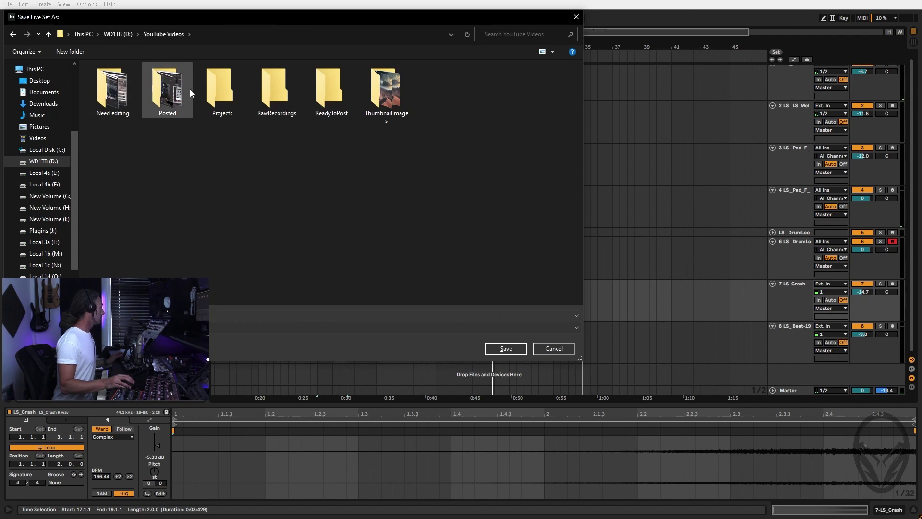
pyautogui.doubleClick(222, 91)
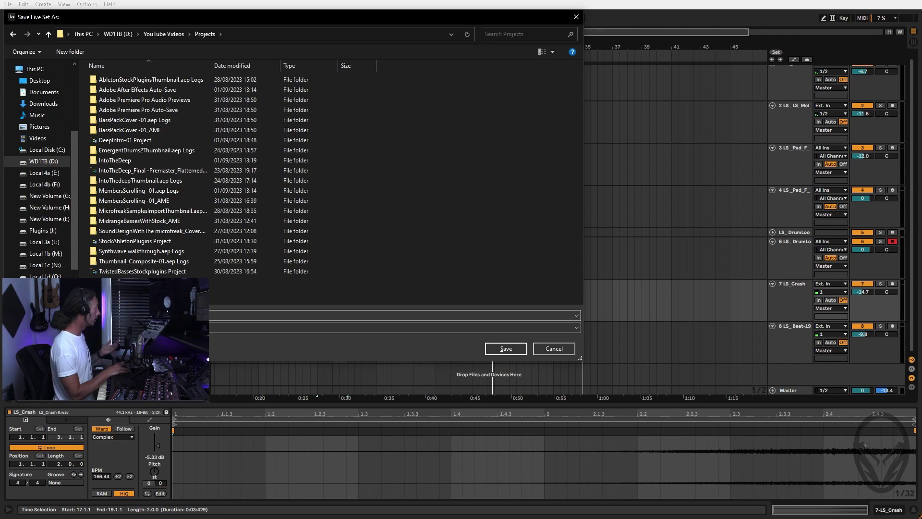
pyautogui.press('Return')
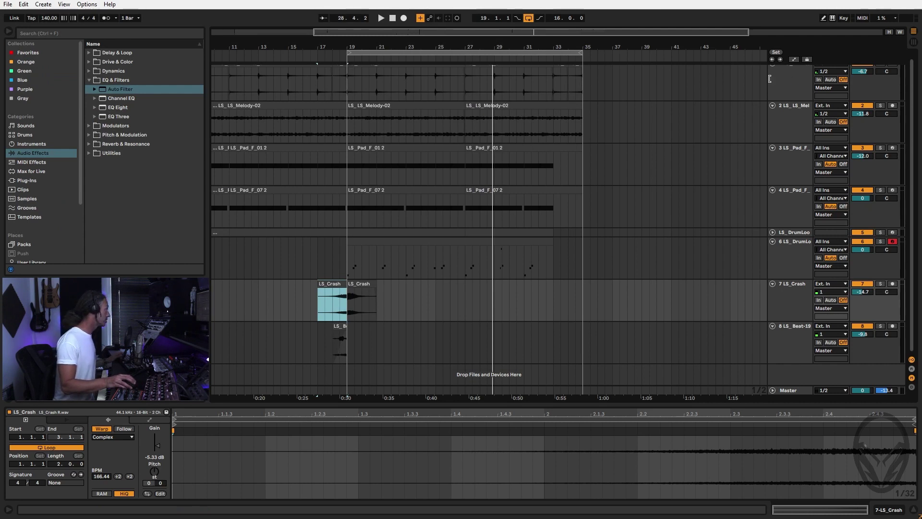
# Play the arrangement from the start and open the SampleSeriesVol3 Pads folder inside Samples06062016.
pyautogui.click(392, 19)
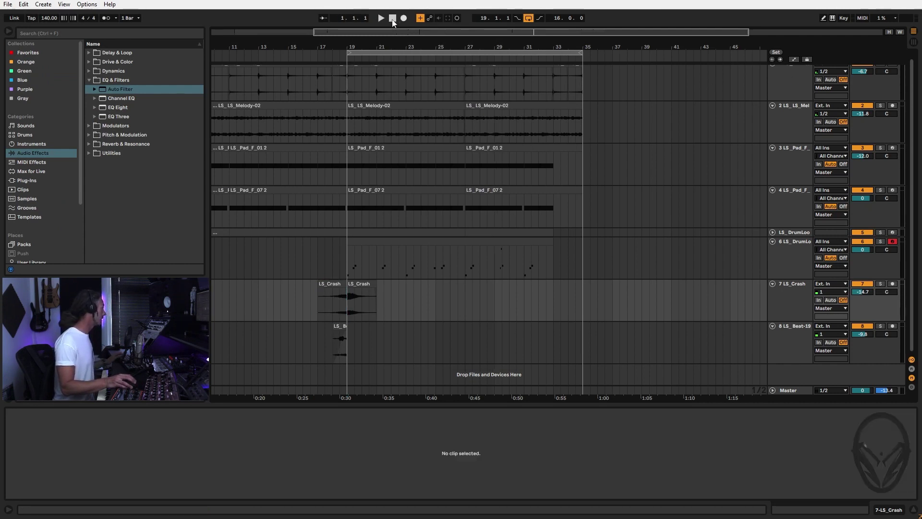
pyautogui.click(381, 19)
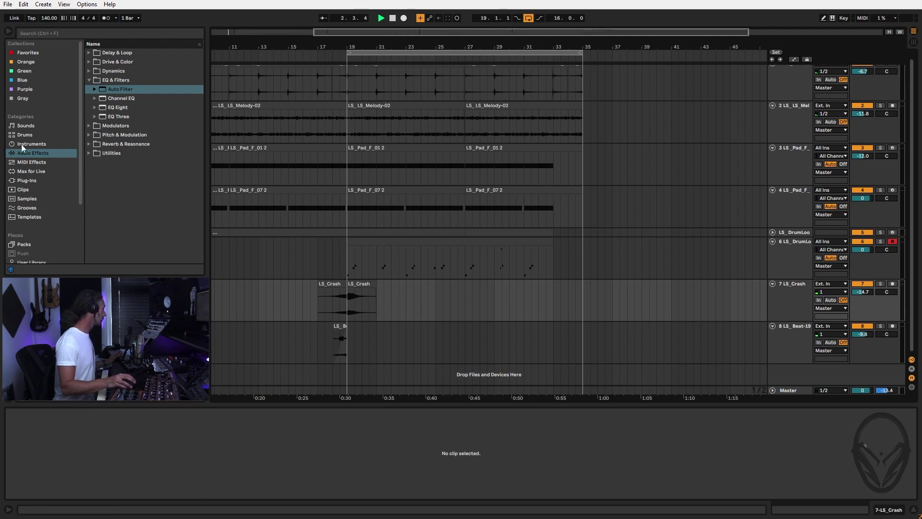
pyautogui.scroll(-2, 30, 248)
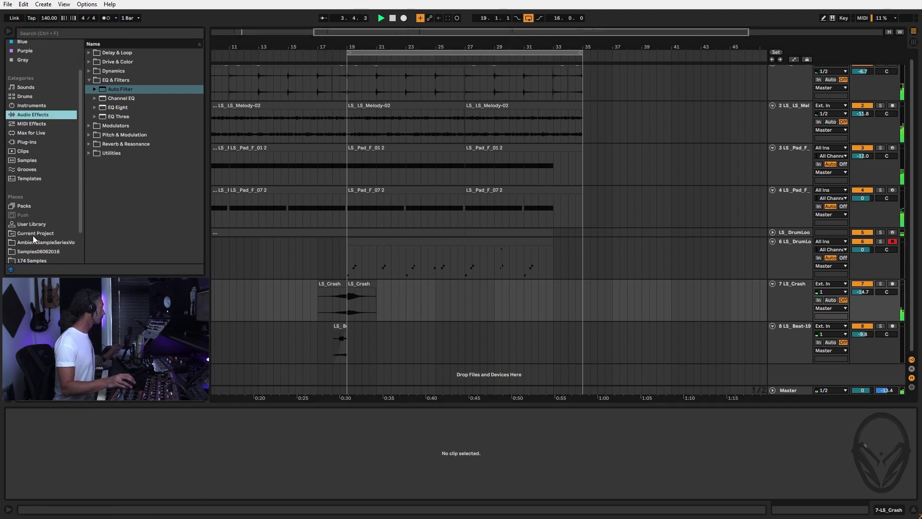
pyautogui.click(27, 235)
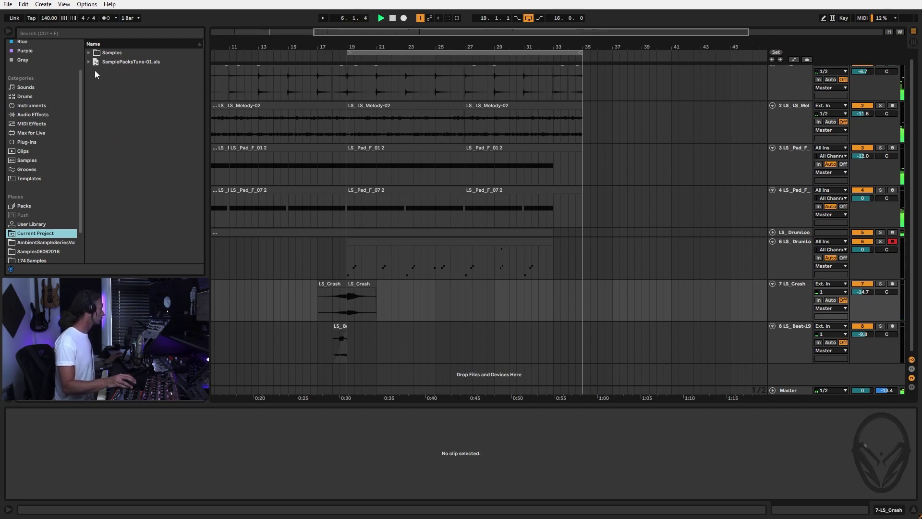
pyautogui.scroll(-2, 70, 215)
pyautogui.click(48, 231)
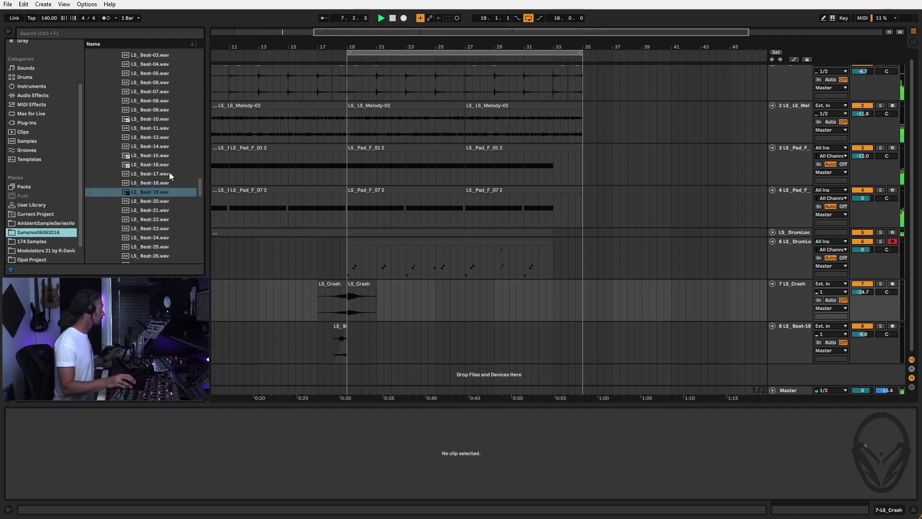
pyautogui.scroll(4, 144, 139)
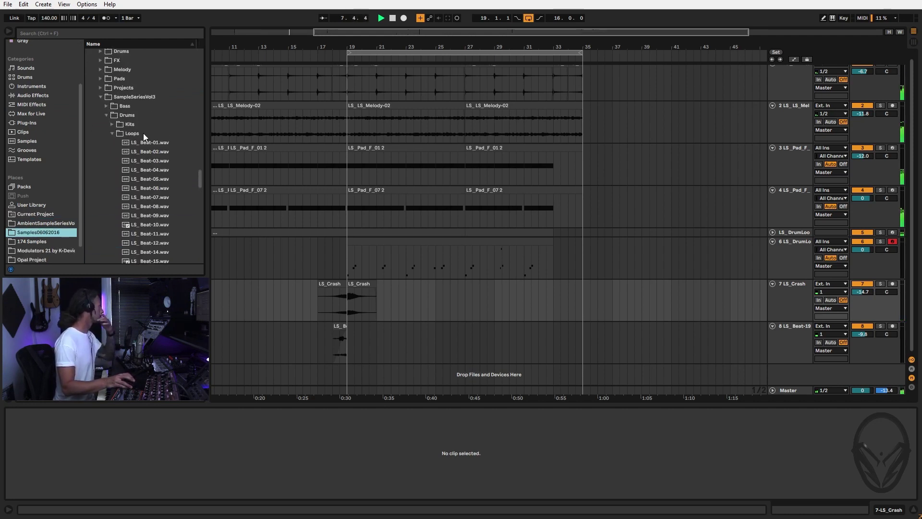
pyautogui.click(113, 133)
pyautogui.click(105, 115)
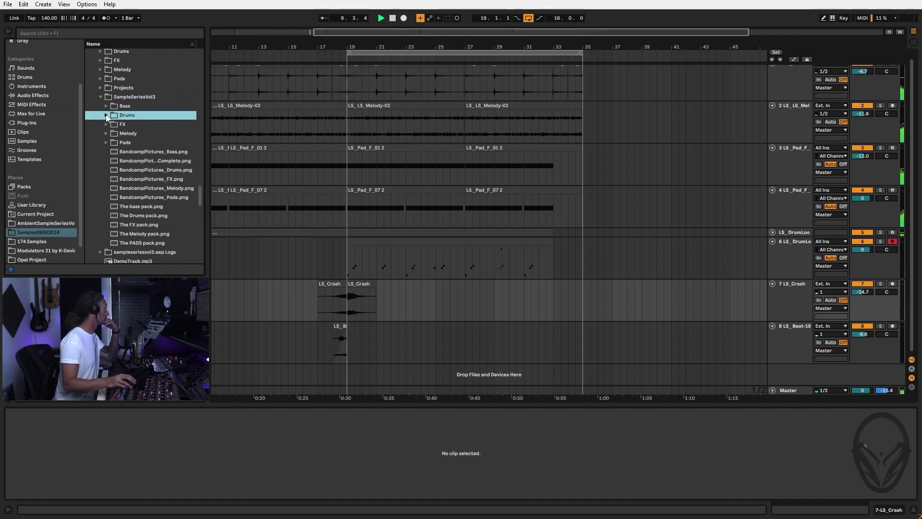
pyautogui.click(104, 142)
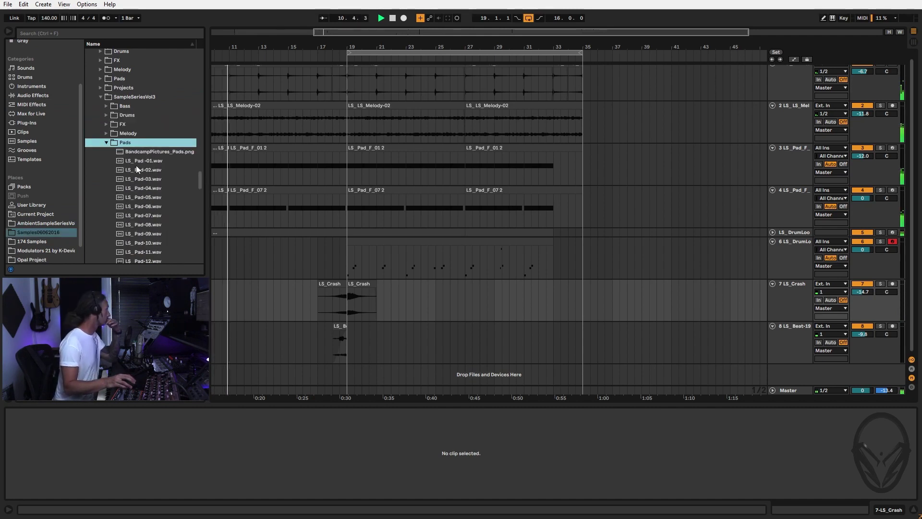
# Audition LS_Pad-02, LS_Pad-06, LS_Pad-09 and LS_Pad-08 against the playing arrangement.
pyautogui.click(137, 170)
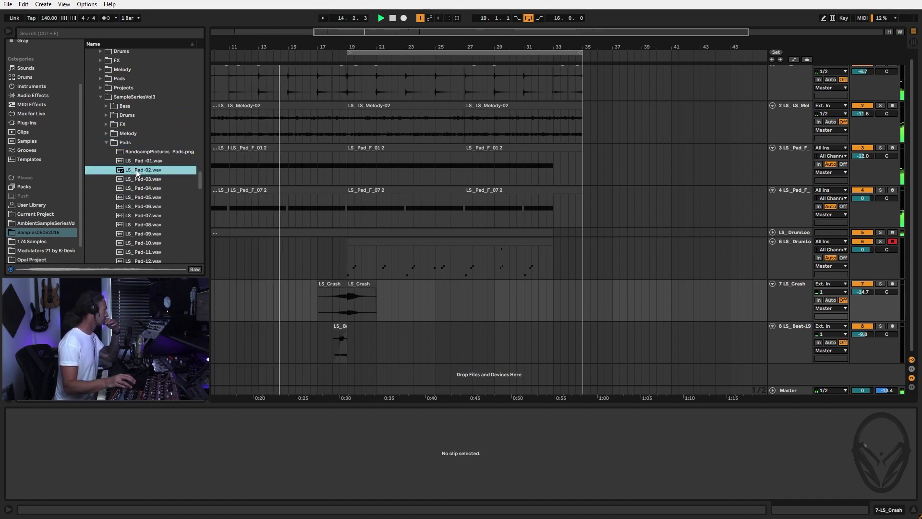
pyautogui.click(134, 207)
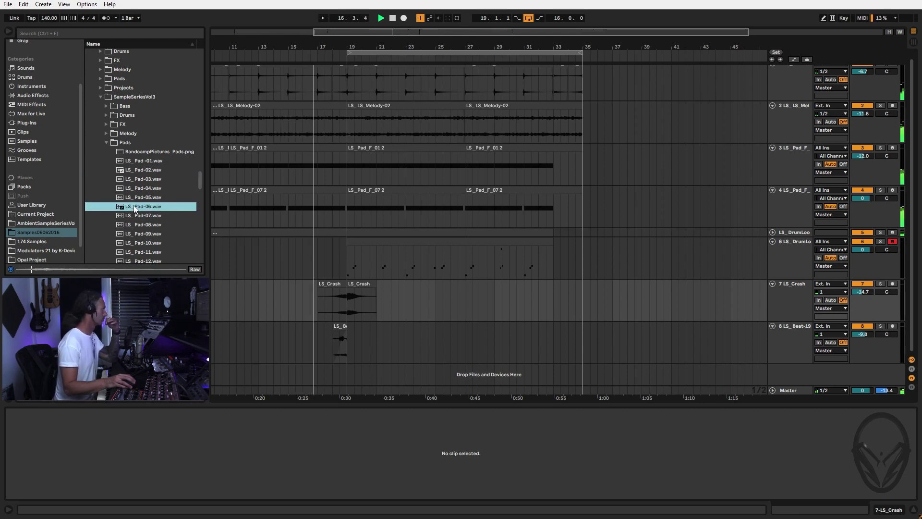
pyautogui.click(144, 234)
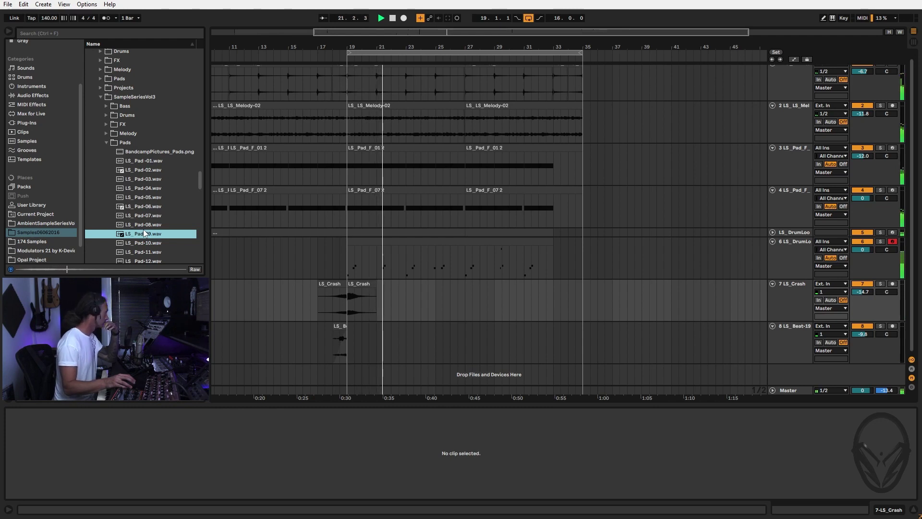
pyautogui.press('Up')
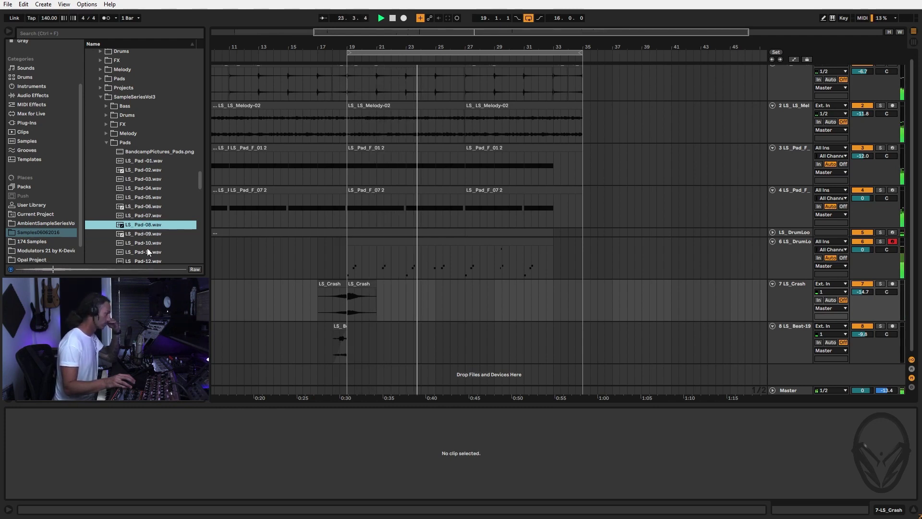
pyautogui.click(791, 373)
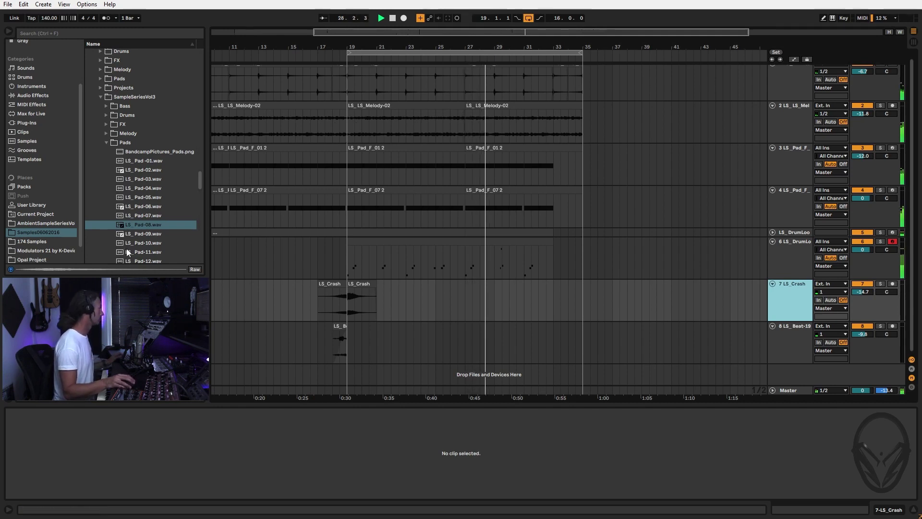
pyautogui.click(152, 223)
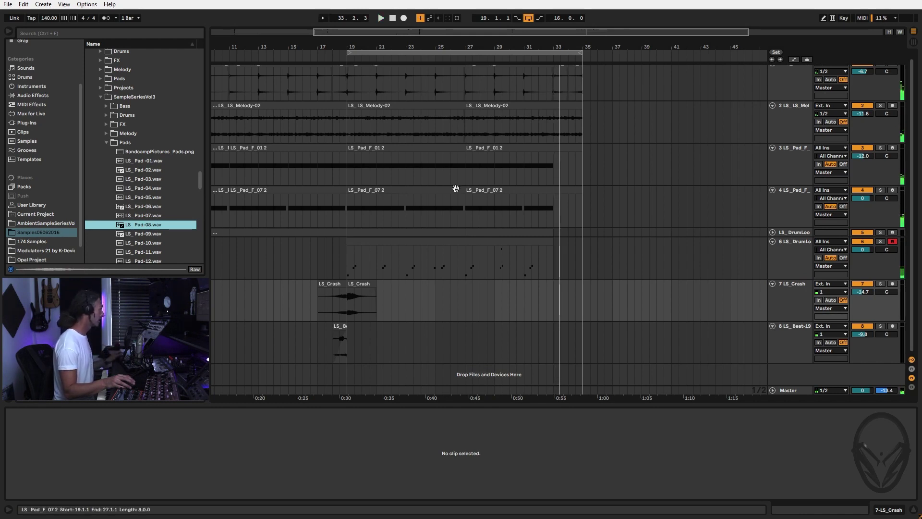
# Place LS_Pad-08.wav on a new audio track at bar 27 and lower that track's volume to -10.3 dB during playback.
pyautogui.moveTo(146, 225); pyautogui.dragTo(465, 383)
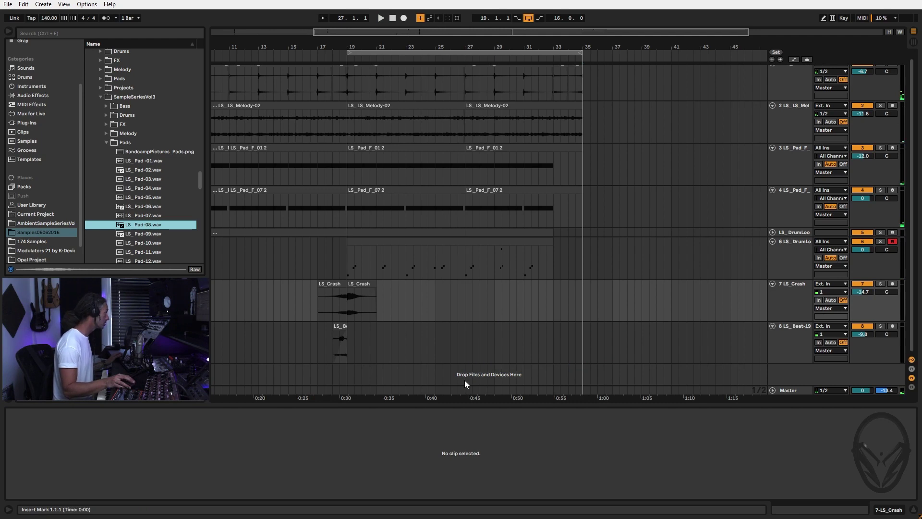
pyautogui.moveTo(199, 242); pyautogui.dragTo(466, 377)
pyautogui.press('space')
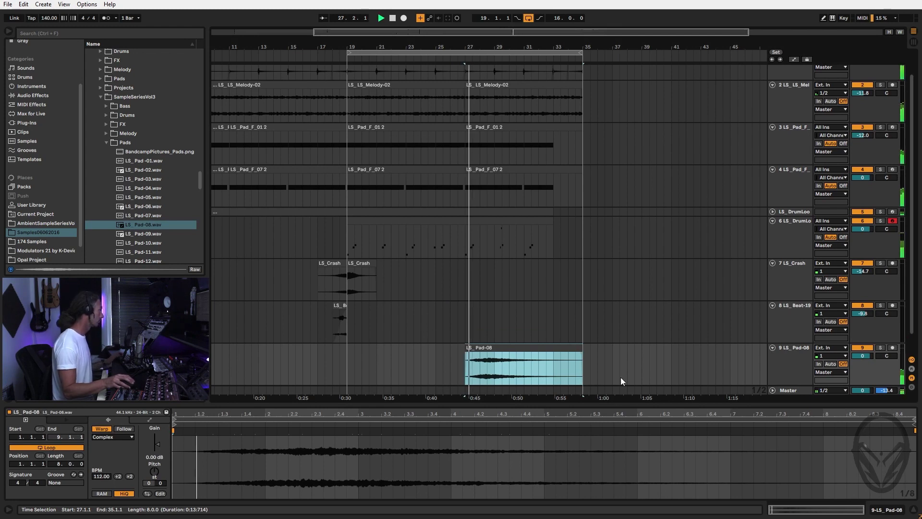
pyautogui.press('Tab')
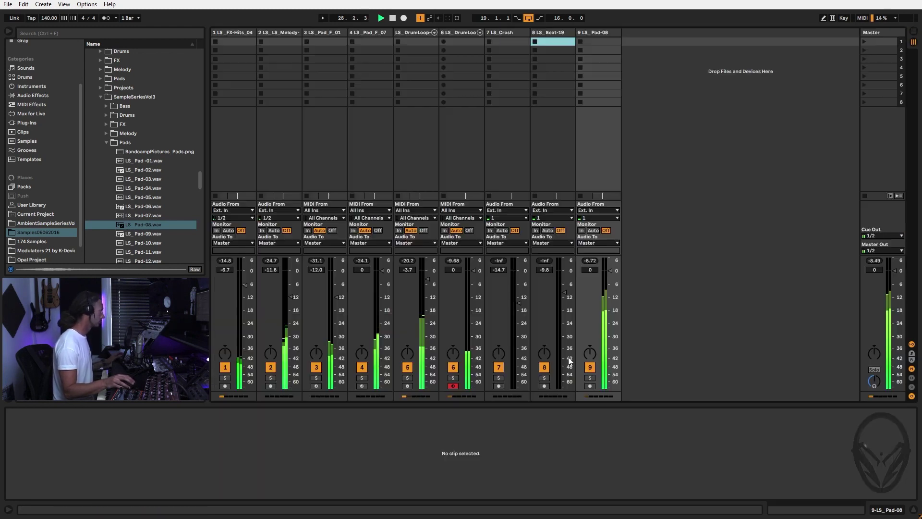
pyautogui.moveTo(590, 270); pyautogui.dragTo(590, 277)
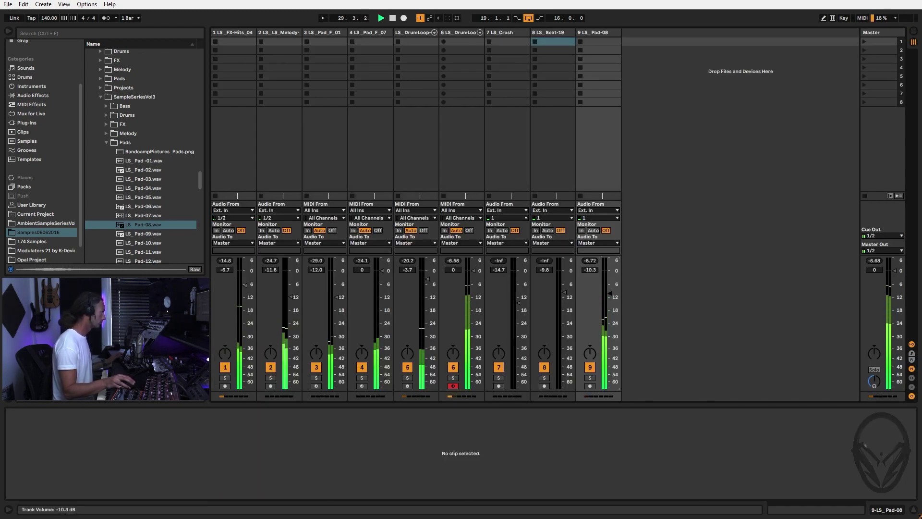
# Add an Auto Filter followed by ValhallaSupermassive_x64 to the LS_Pad-08 track.
pyautogui.click(602, 32)
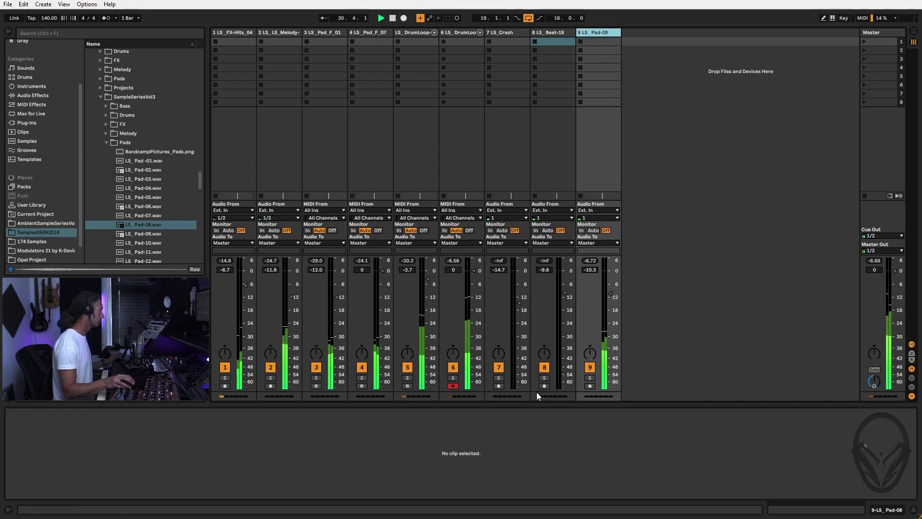
pyautogui.click(597, 40)
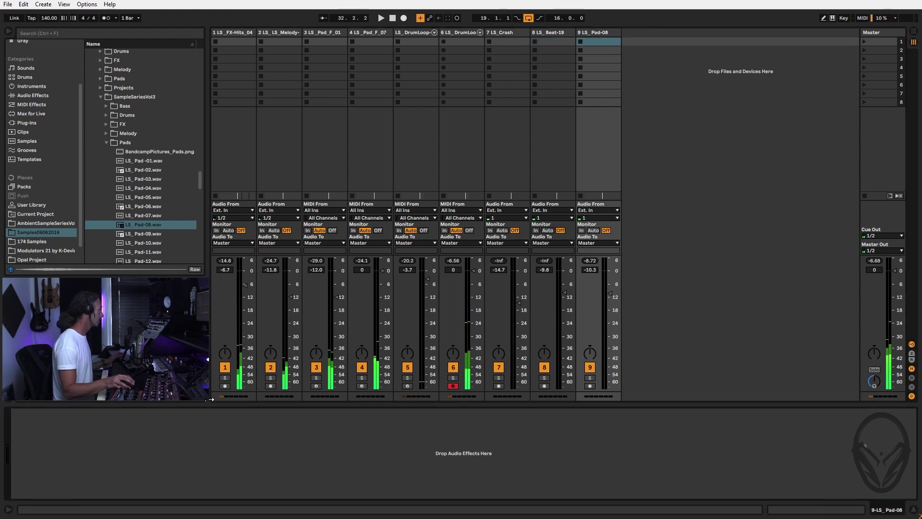
pyautogui.click(29, 95)
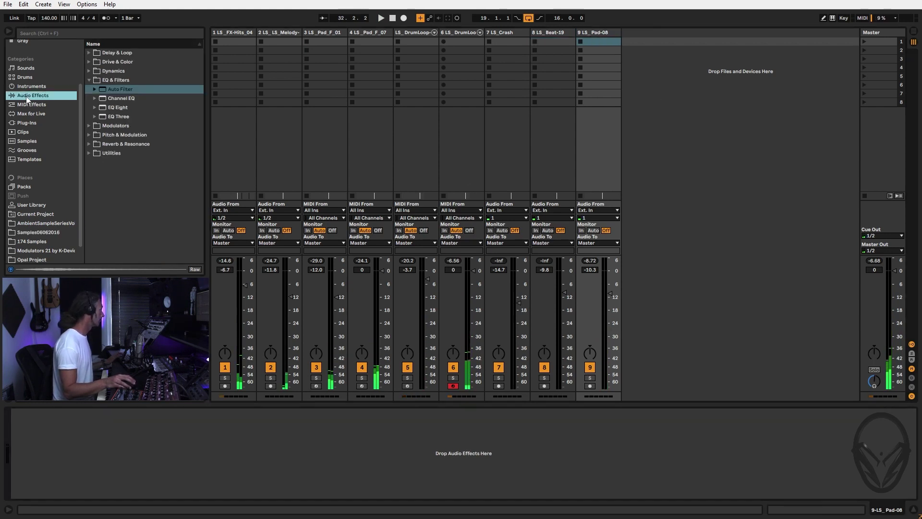
pyautogui.doubleClick(119, 89)
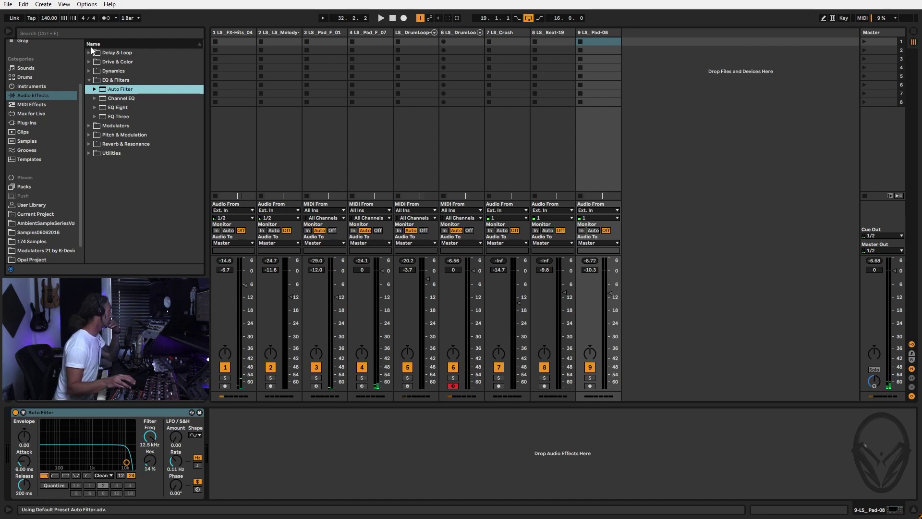
pyautogui.click(89, 142)
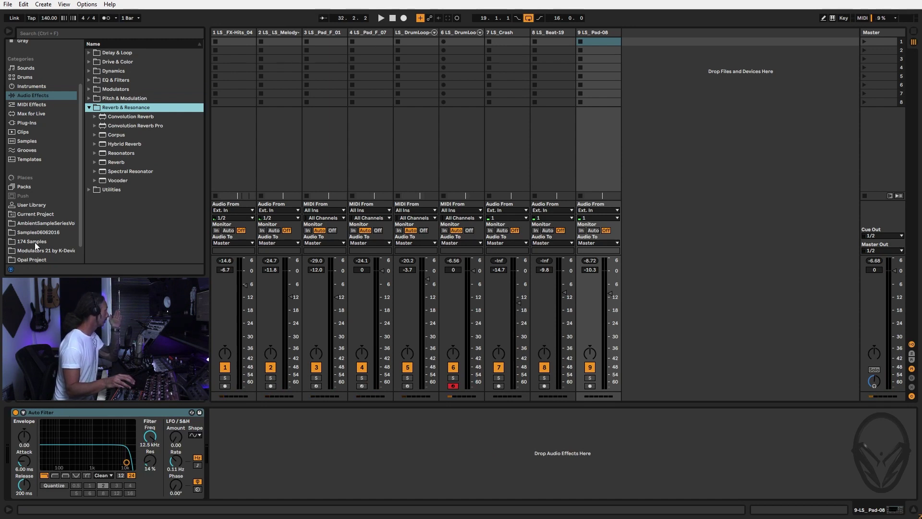
pyautogui.click(28, 123)
pyautogui.doubleClick(123, 240)
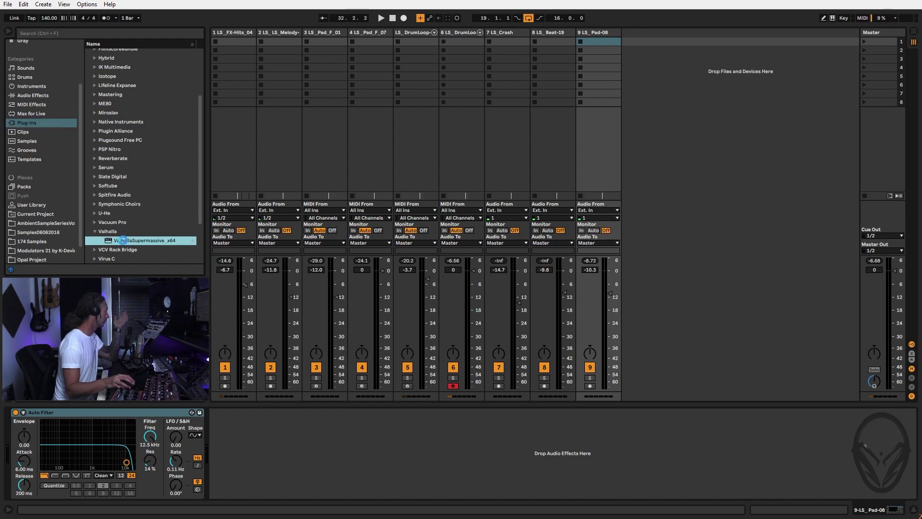
pyautogui.click(34, 96)
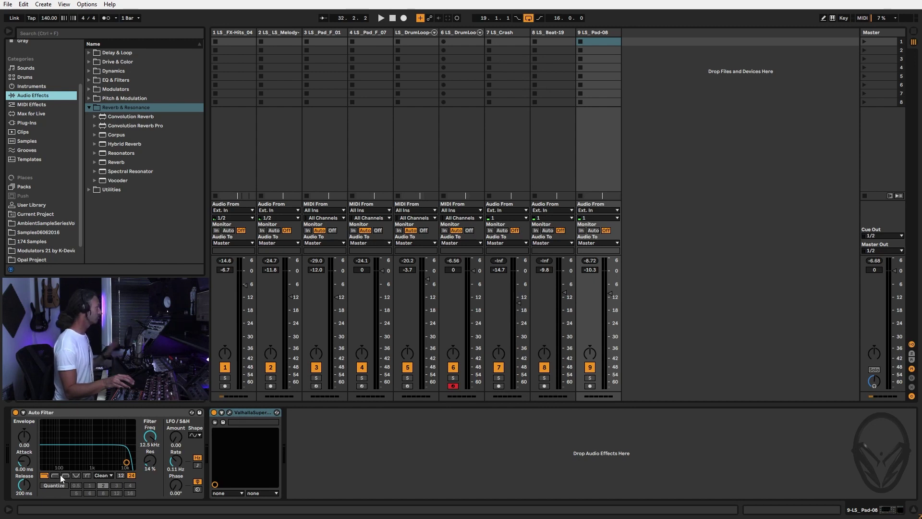
# Load a Hydra-mode preset in ValhallaSupermassive with 60.8% mix, 860 ms delay, 100% warp and 62% feedback, and close the plug-in window.
pyautogui.click(230, 412)
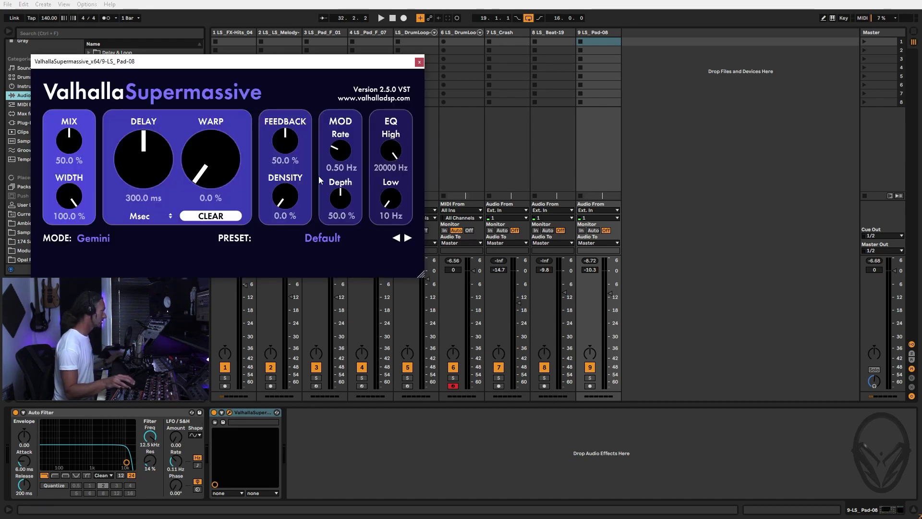
pyautogui.click(344, 235)
pyautogui.click(331, 304)
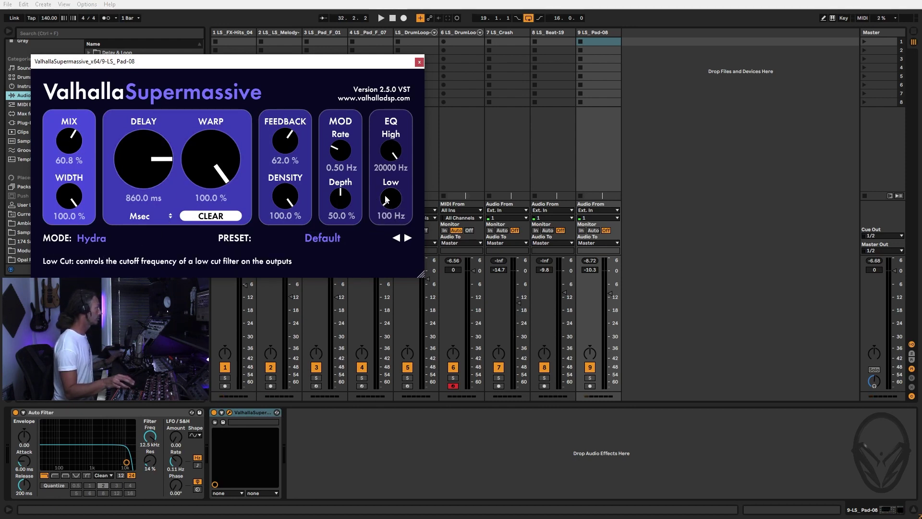
pyautogui.click(419, 62)
# Lower LS_Pad-08's volume to -14.9 dB during playback and set its Auto Filter to a 532 Hz high-pass with OSR circuit and 4 dB drive.
pyautogui.press('space')
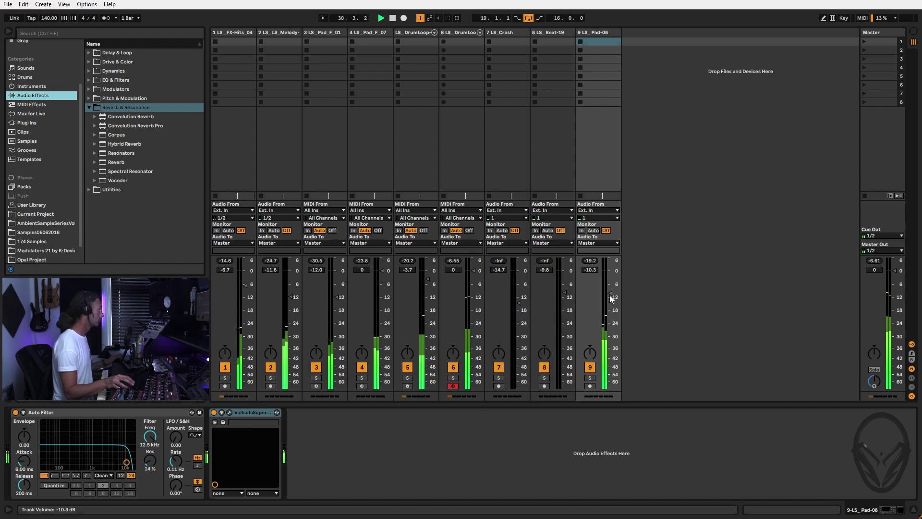
pyautogui.moveTo(610, 295); pyautogui.dragTo(610, 304)
pyautogui.click(55, 475)
pyautogui.moveTo(126, 463); pyautogui.dragTo(84, 467)
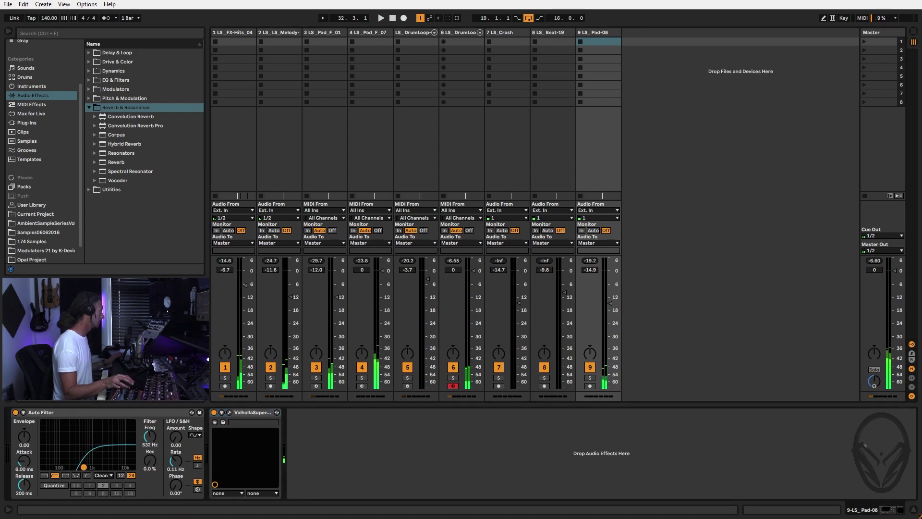
pyautogui.click(103, 475)
pyautogui.click(102, 486)
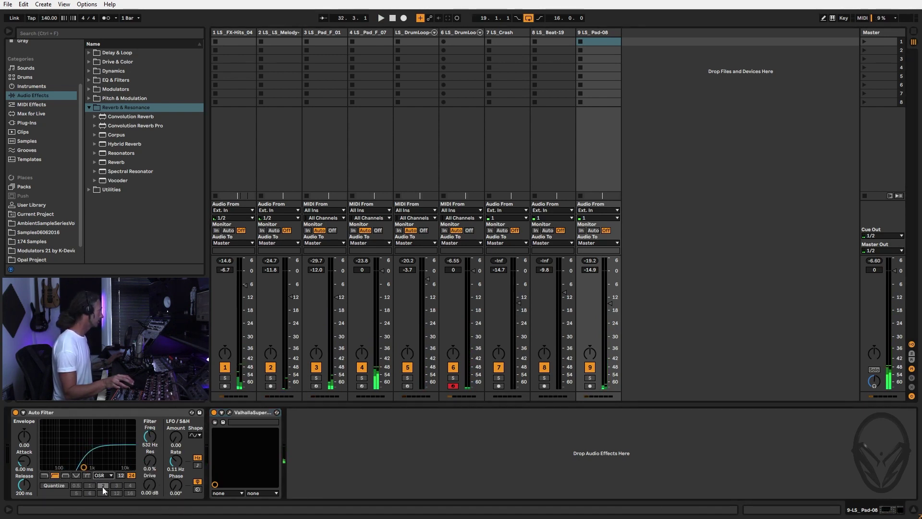
pyautogui.click(157, 483)
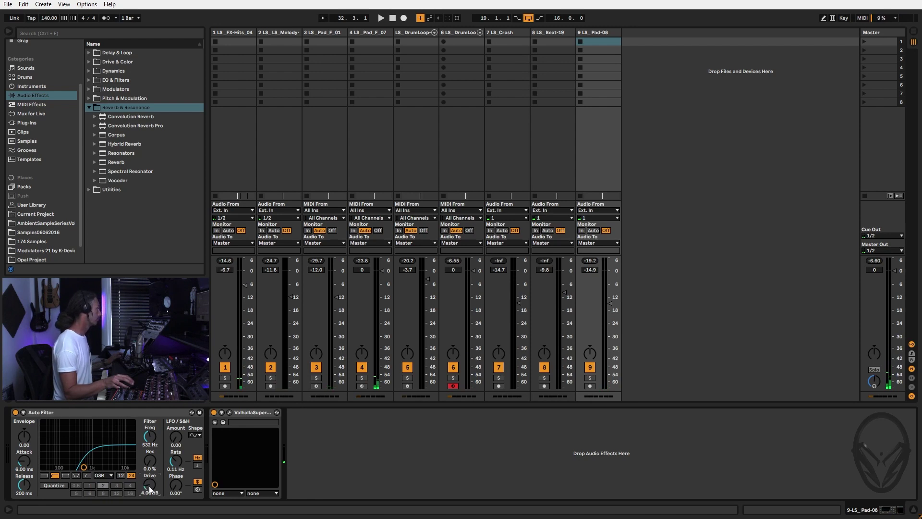
# Raise the LS_Pad-08 volume to -13.1 dB during playback, solo the track briefly to check it, and replay the full mix.
pyautogui.press('space')
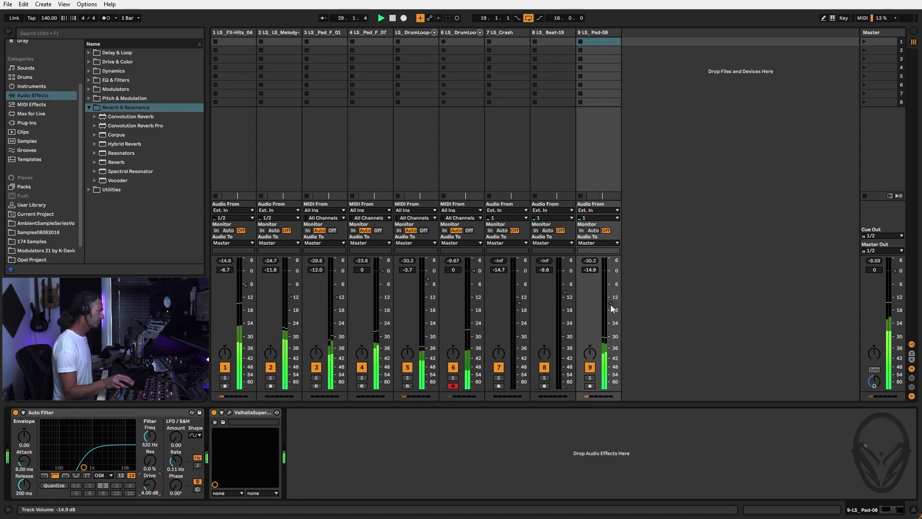
pyautogui.click(590, 378)
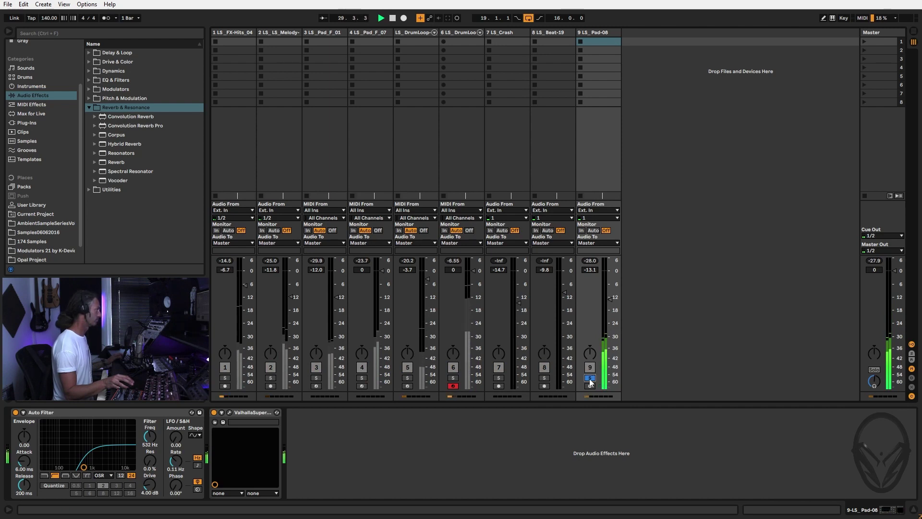
pyautogui.click(590, 379)
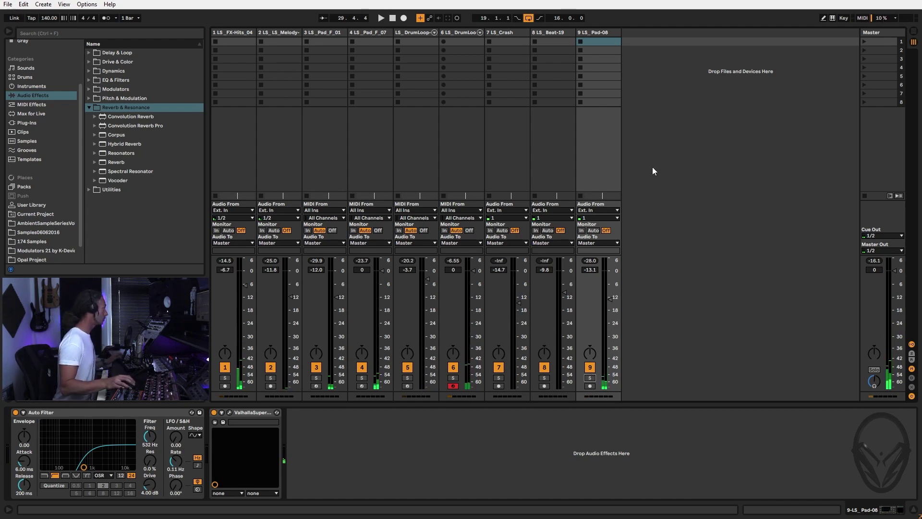
pyautogui.press('space')
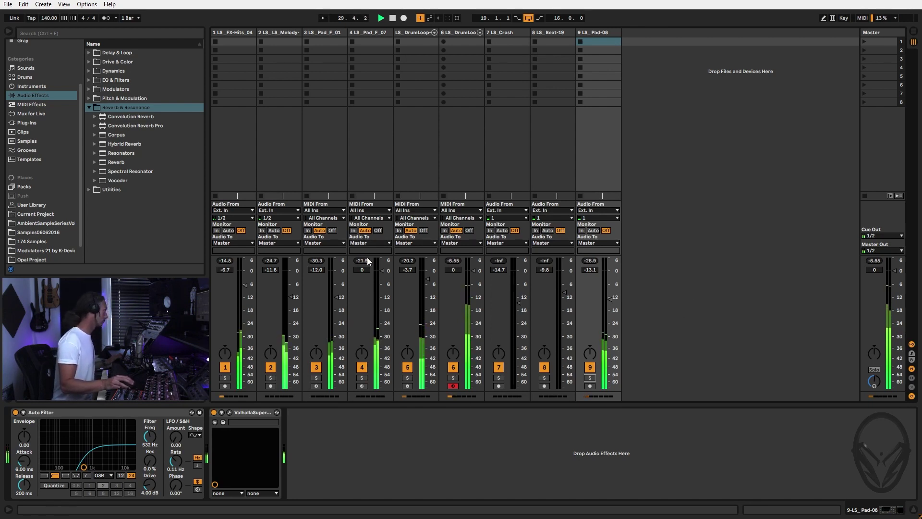
# Add a Sampler instrument on a new MIDI track after LS_Pad-08.
pyautogui.click(38, 232)
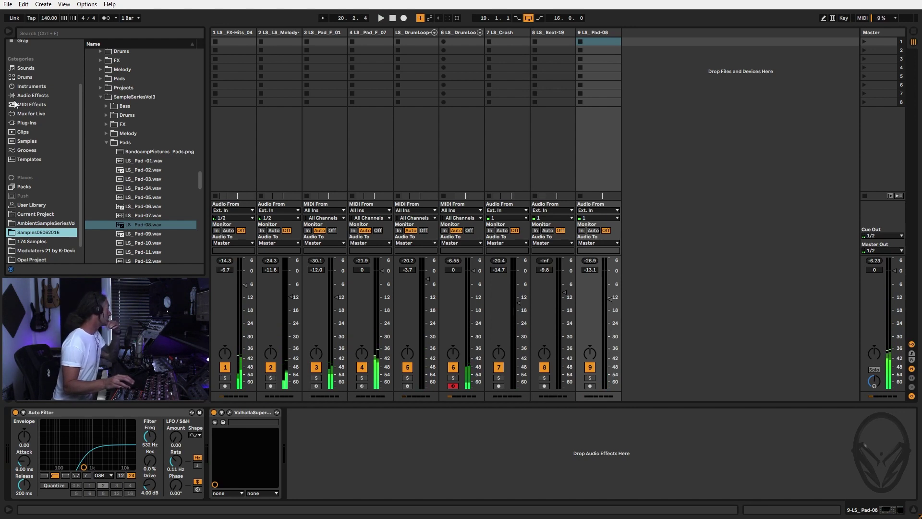
pyautogui.click(25, 86)
pyautogui.moveTo(119, 189); pyautogui.dragTo(289, 196)
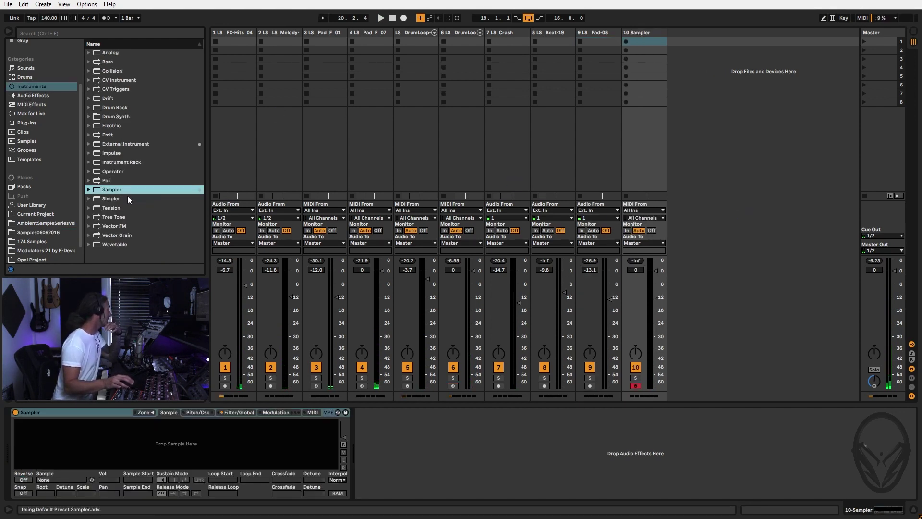
# Audition LS_Pad-10 through LS_Pad-14 from the SampleSeriesVol3 Pads folder and load LS_Pad-14.wav into the Sampler.
pyautogui.click(35, 232)
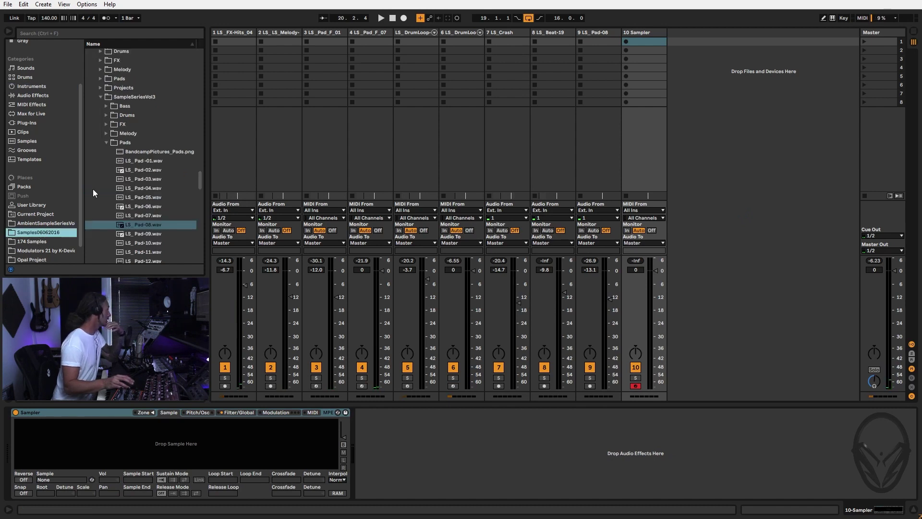
pyautogui.click(138, 205)
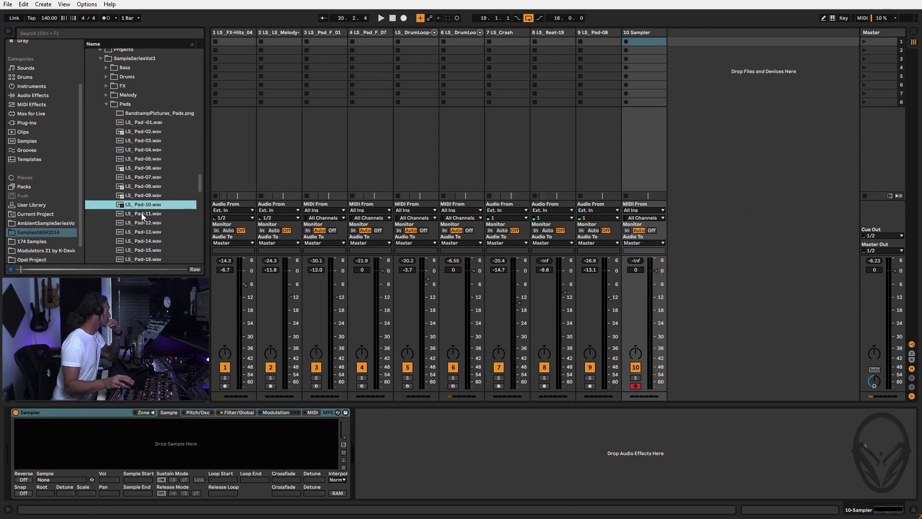
pyautogui.click(141, 214)
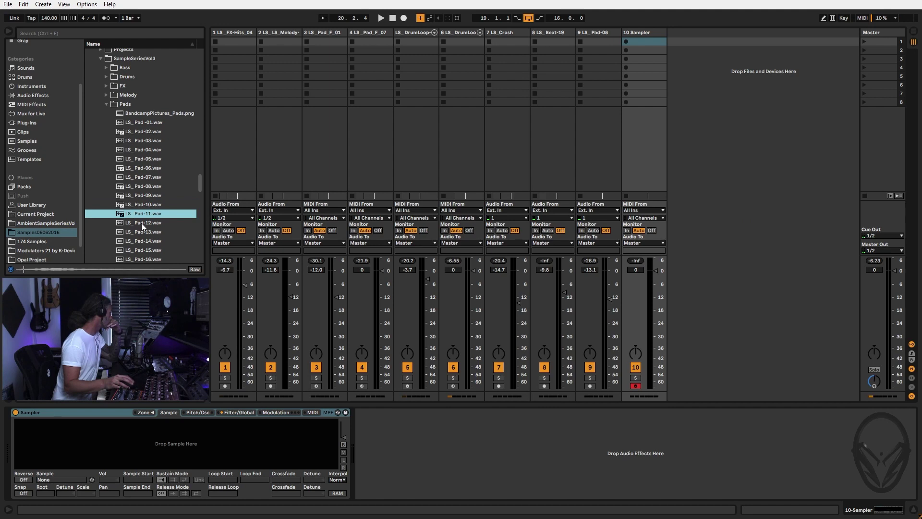
pyautogui.click(141, 223)
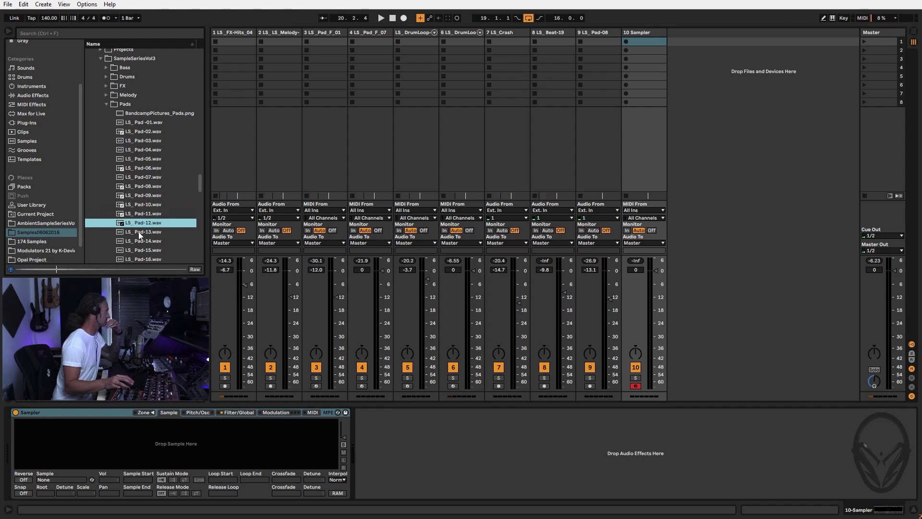
pyautogui.click(138, 231)
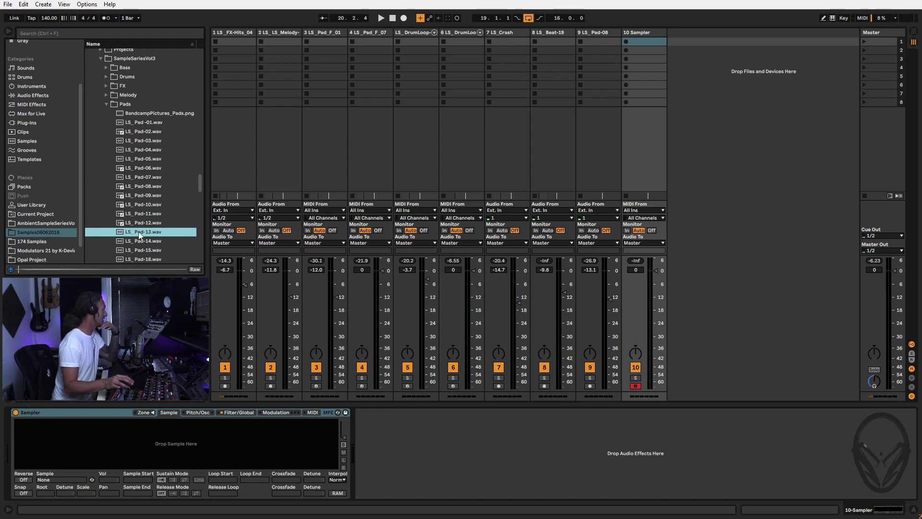
pyautogui.click(140, 240)
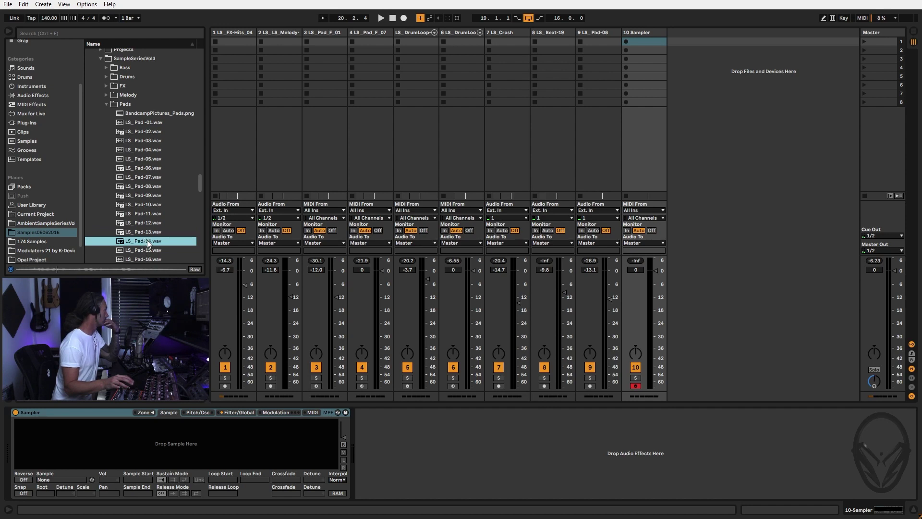
pyautogui.moveTo(147, 240); pyautogui.dragTo(298, 447)
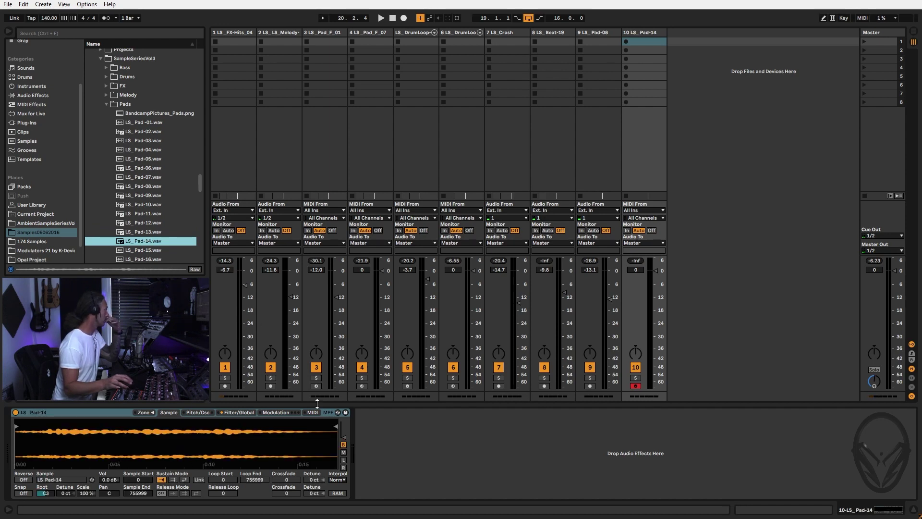
# Add a Reverb to the LS_Pad-14 track and insert a Delay between the Sampler and the Reverb.
pyautogui.click(32, 95)
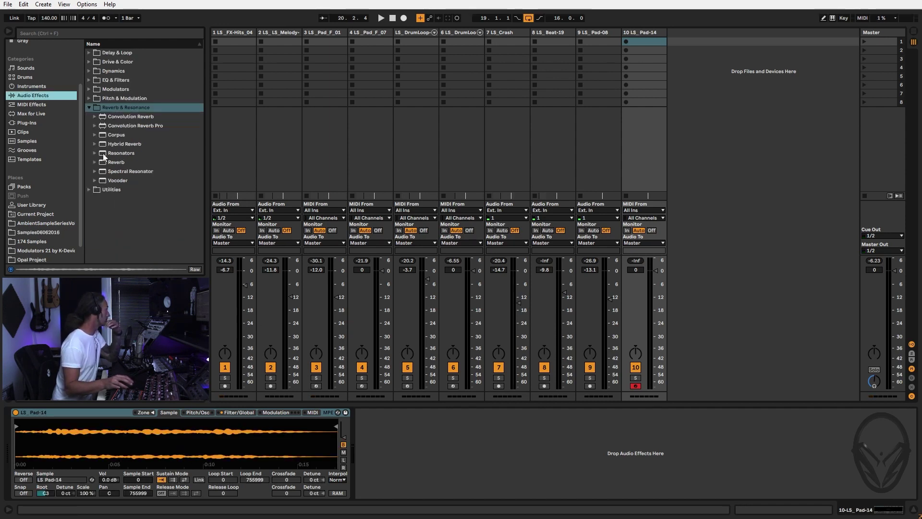
pyautogui.doubleClick(117, 162)
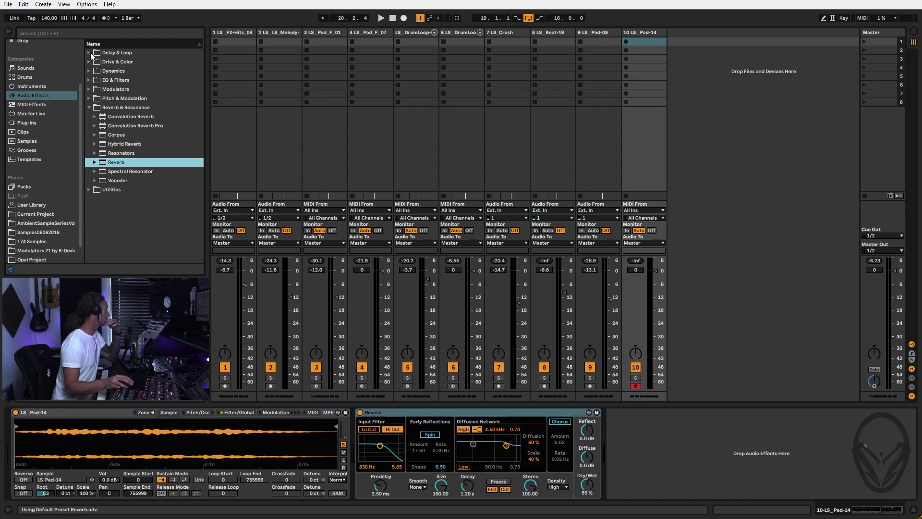
pyautogui.click(90, 53)
pyautogui.click(113, 71)
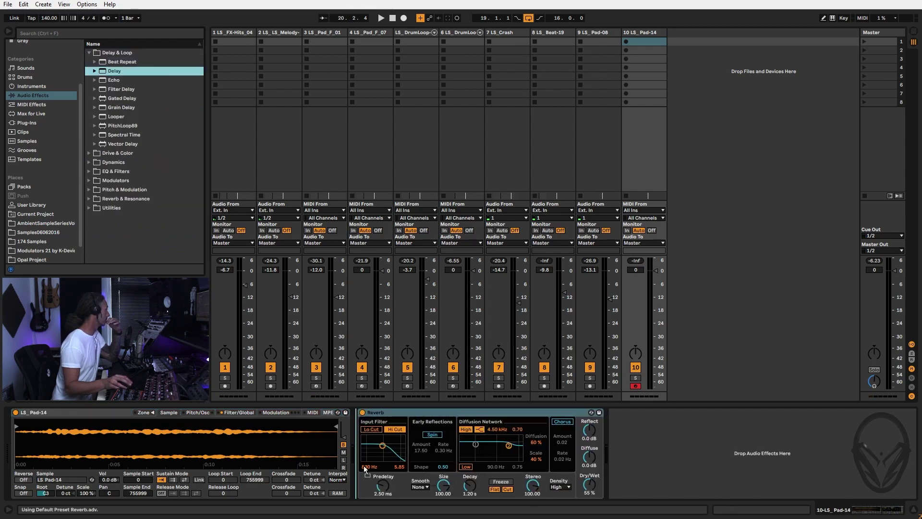
pyautogui.moveTo(365, 468); pyautogui.dragTo(366, 469)
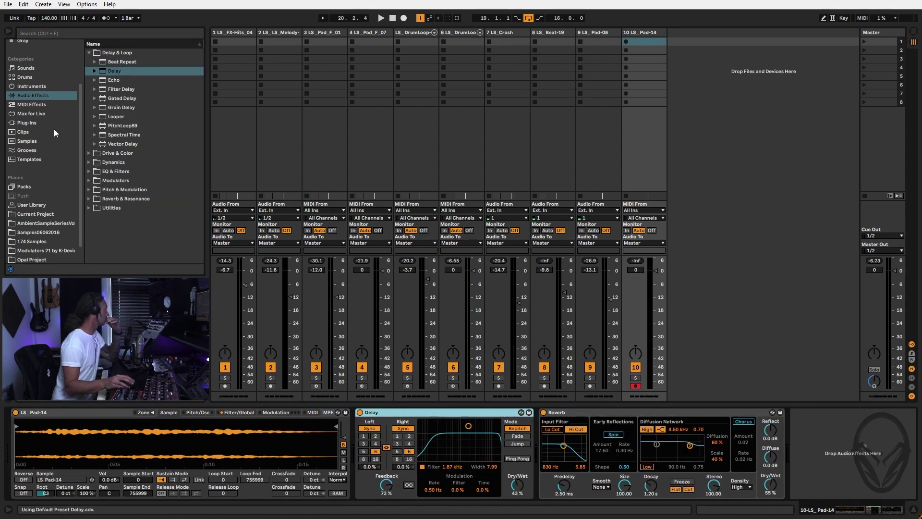
# Insert a Compressor before the Delay on the LS_Pad-14 track, turn off its sidechain and collapse the sidechain section.
pyautogui.click(89, 162)
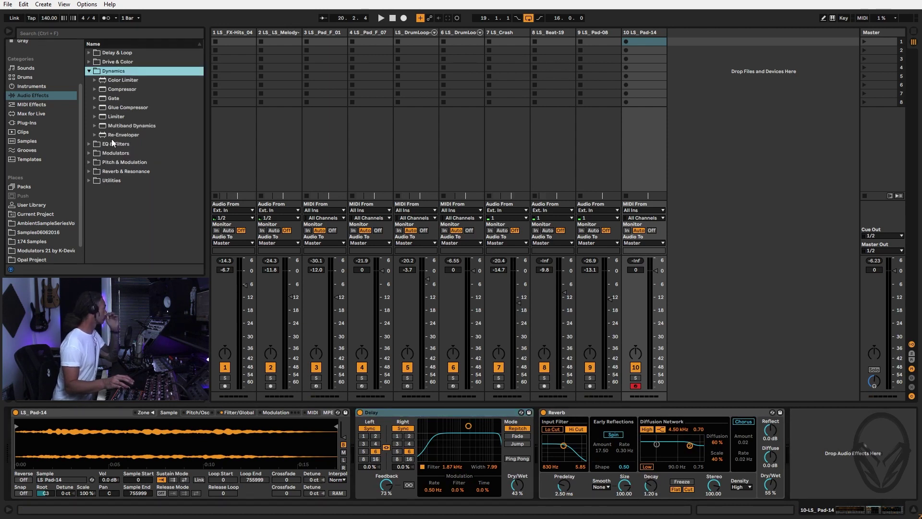
pyautogui.moveTo(122, 91); pyautogui.dragTo(397, 469)
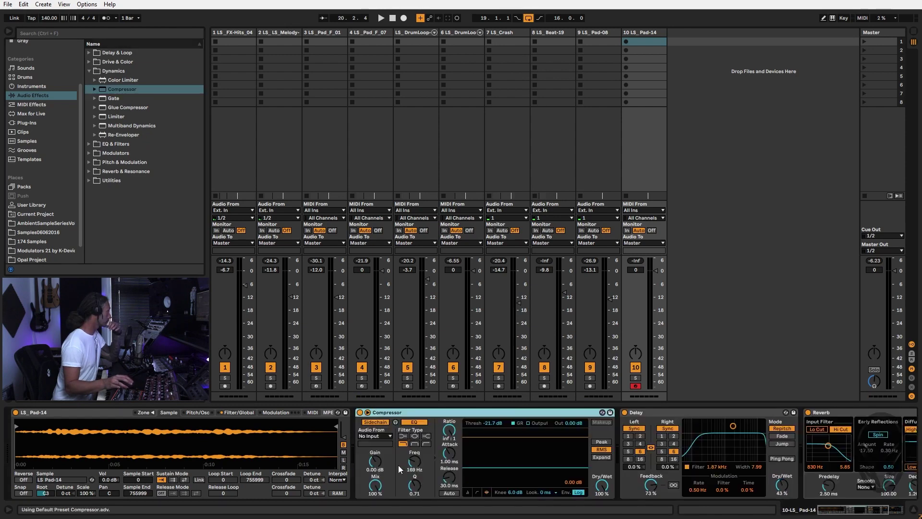
pyautogui.click(389, 423)
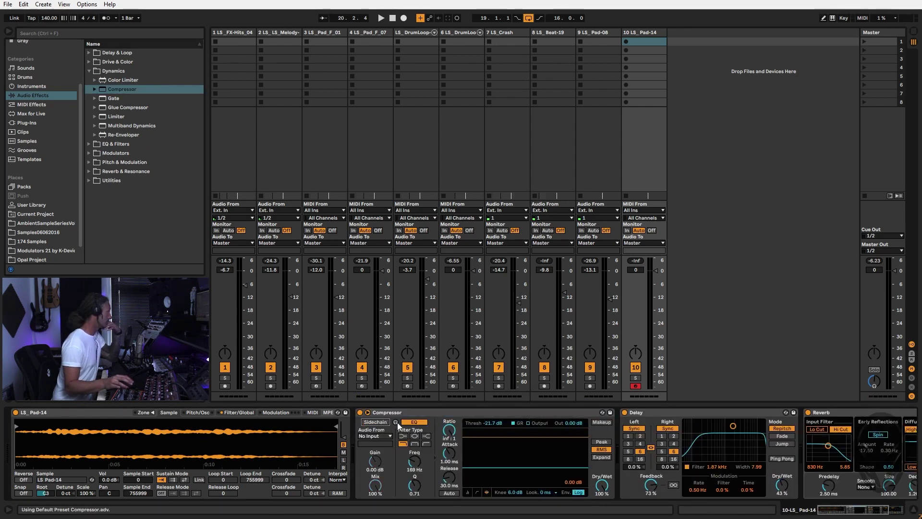
pyautogui.click(368, 412)
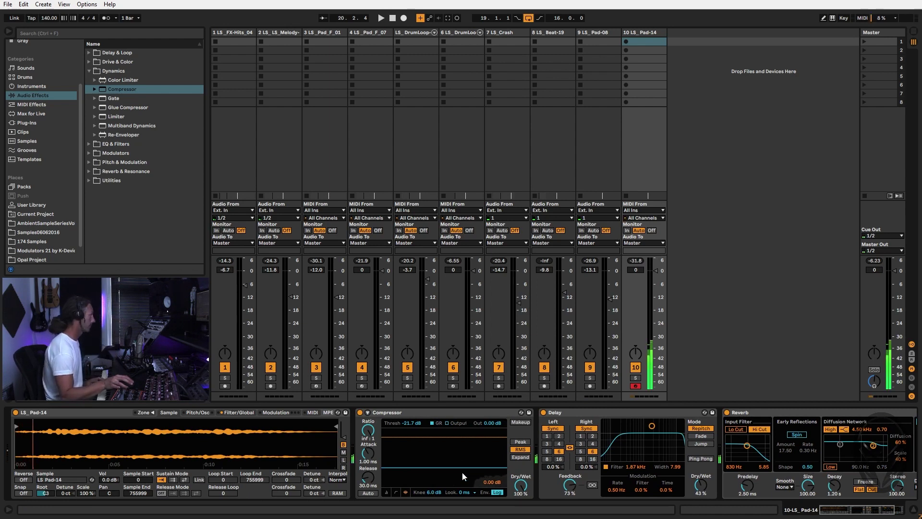
# Set the Compressor's threshold to -25.5 dB and raise the LS_Pad-14 sample volume in Sampler to 5.9 dB.
pyautogui.moveTo(462, 470); pyautogui.dragTo(462, 473)
pyautogui.moveTo(110, 479); pyautogui.dragTo(110, 470)
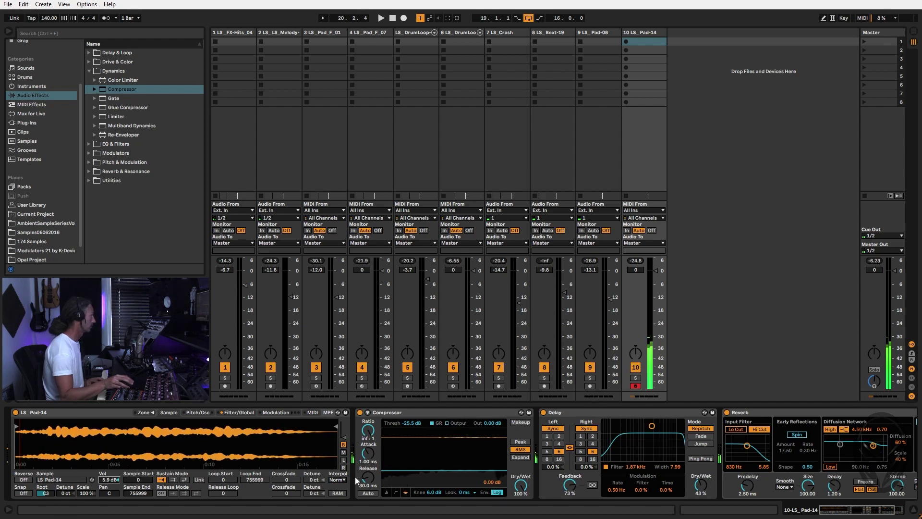
# Raise the Compressor's output gain to 8.44 dB and set the Delay's dry/wet mix to 24% on the LS_Pad-14 track.
pyautogui.moveTo(488, 426); pyautogui.dragTo(487, 409)
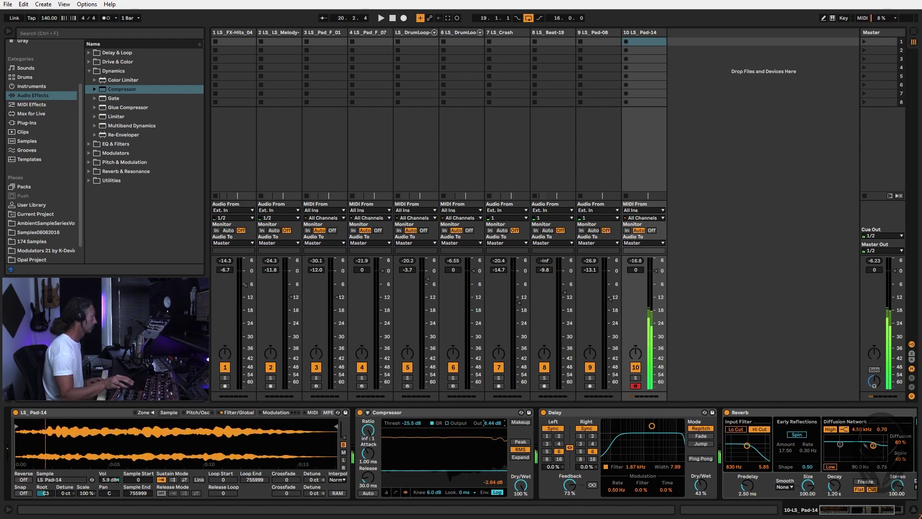
pyautogui.moveTo(700, 486)
pyautogui.mouseDown()
pyautogui.moveTo(700, 504)
pyautogui.moveTo(700, 482)
pyautogui.mouseUp()
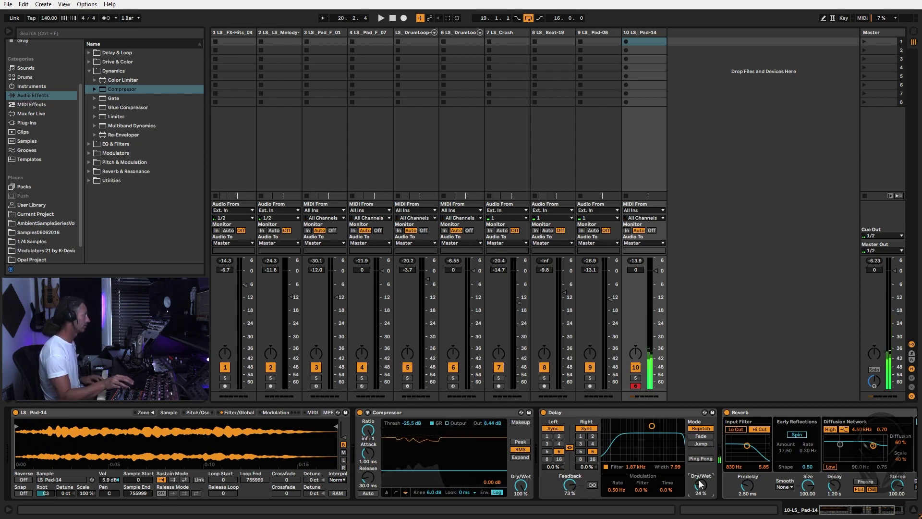
# Set the Reverb's size to 500, stereo to 120, decay to 7.48 s and dry/wet to 44%, enabling Lo Cut at 985 Hz and a 112 Hz low shelf.
pyautogui.moveTo(810, 491); pyautogui.dragTo(810, 475)
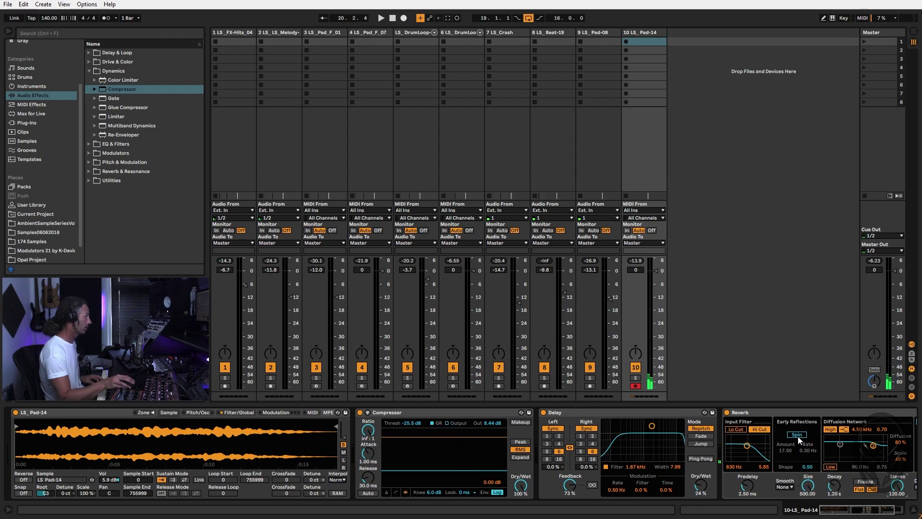
pyautogui.click(734, 430)
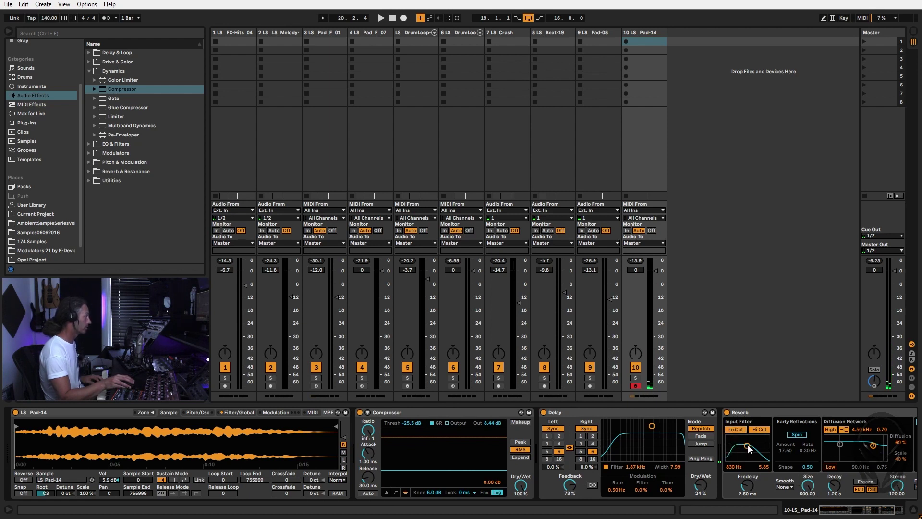
pyautogui.click(830, 468)
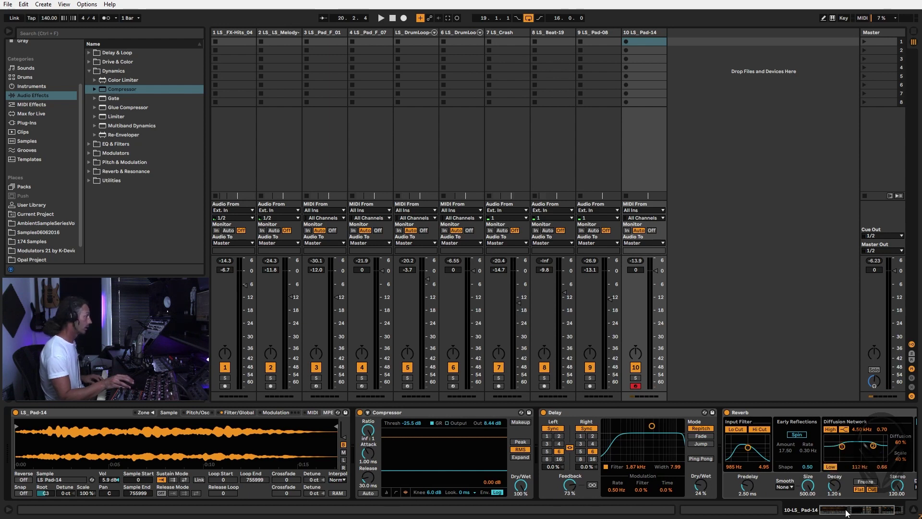
pyautogui.moveTo(846, 513); pyautogui.dragTo(891, 516)
pyautogui.moveTo(730, 485); pyautogui.dragTo(730, 476)
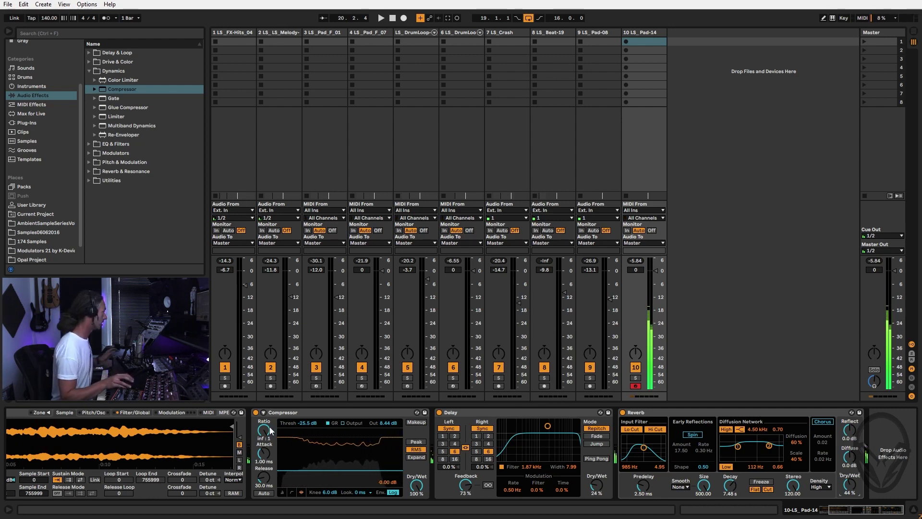
# Set the Sampler's interpolation to Best Interpolation and turn on Snap for the LS_Pad-14 sample.
pyautogui.click(233, 479)
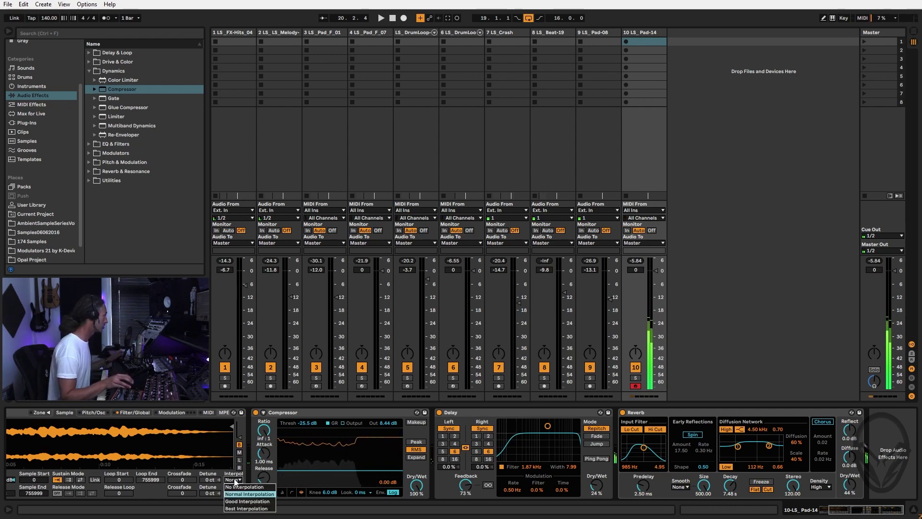
pyautogui.click(244, 508)
pyautogui.hscroll(-3, 749, 480)
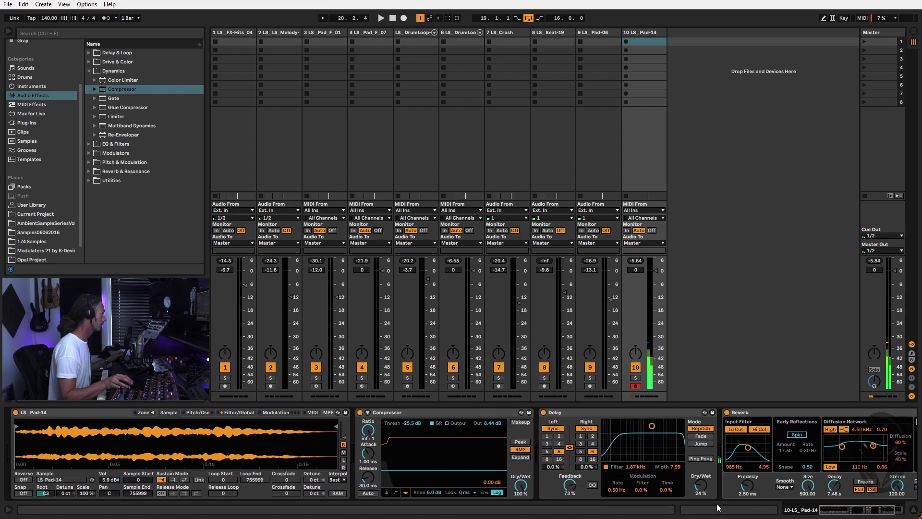
pyautogui.click(24, 493)
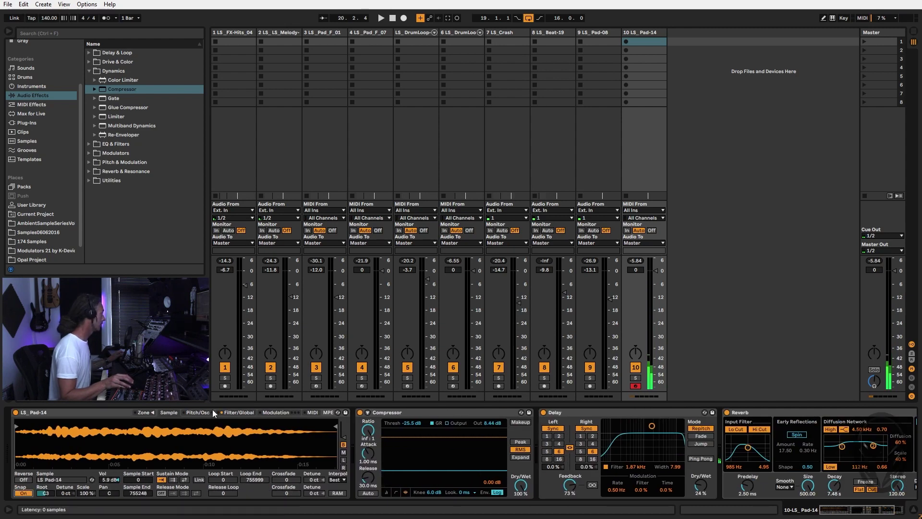
# Set the Sampler's volume envelope to a 2.91 s attack and 8.31 s release, and set the sample volume to 4.3 dB.
pyautogui.click(239, 412)
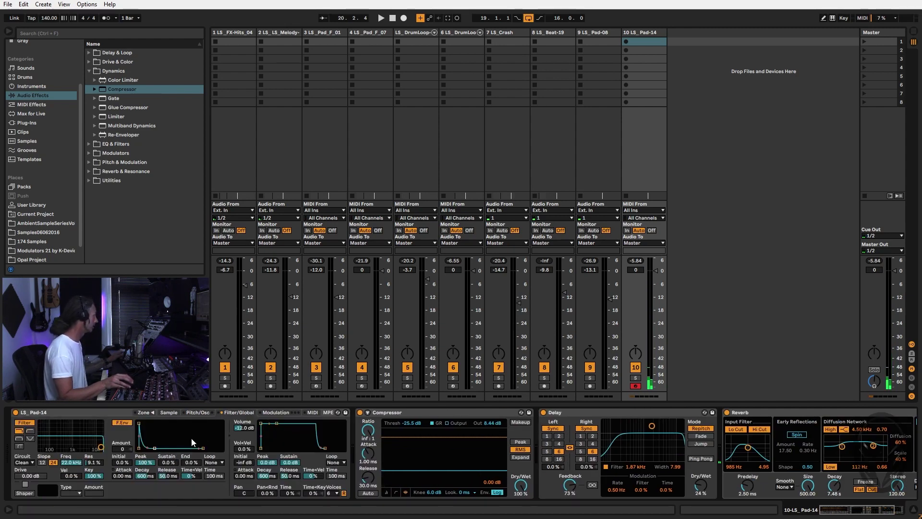
pyautogui.moveTo(244, 475); pyautogui.dragTo(244, 452)
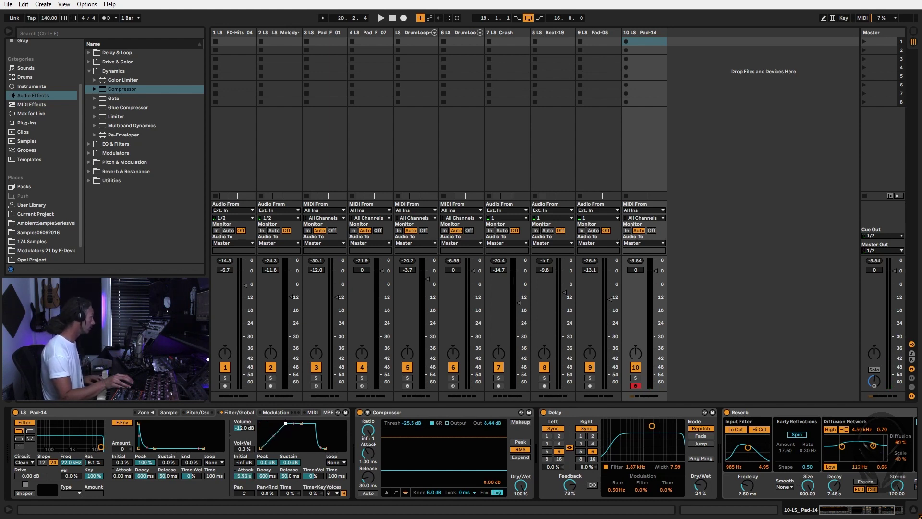
pyautogui.moveTo(244, 475); pyautogui.dragTo(374, 470)
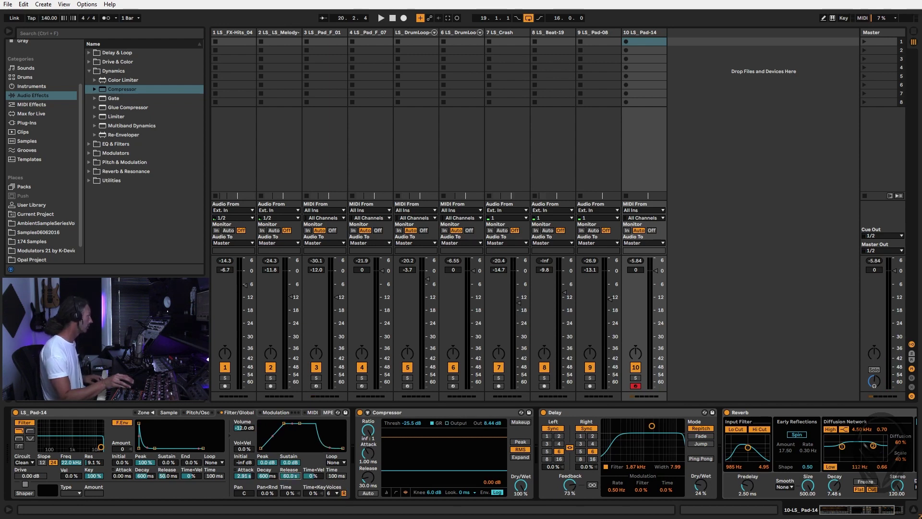
pyautogui.moveTo(293, 475); pyautogui.dragTo(296, 477)
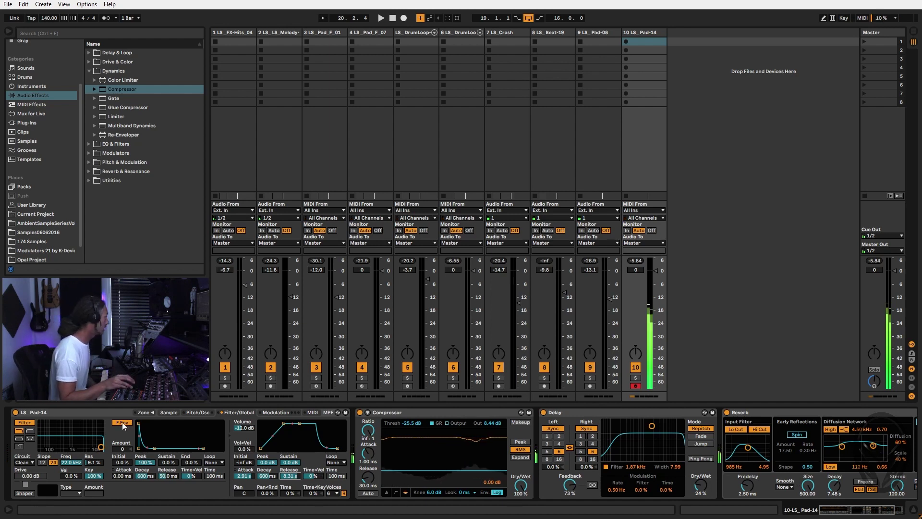
pyautogui.click(172, 414)
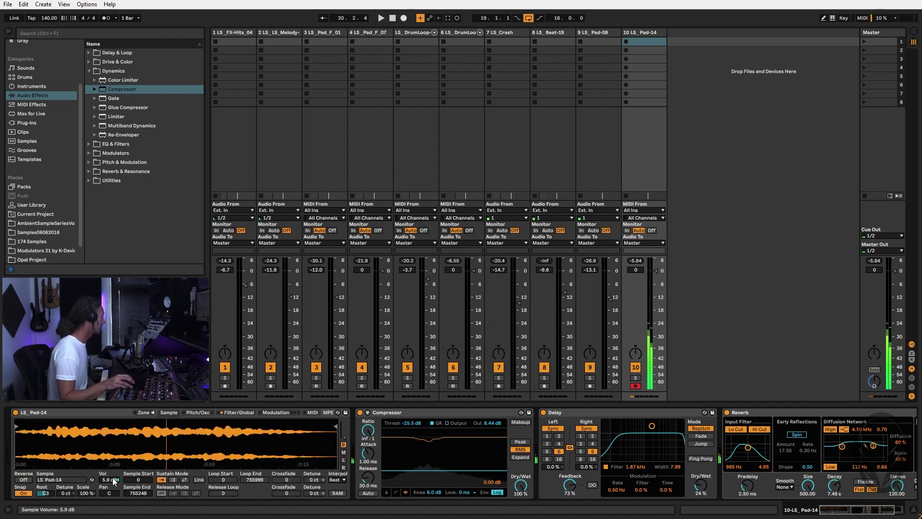
pyautogui.moveTo(110, 480); pyautogui.dragTo(110, 486)
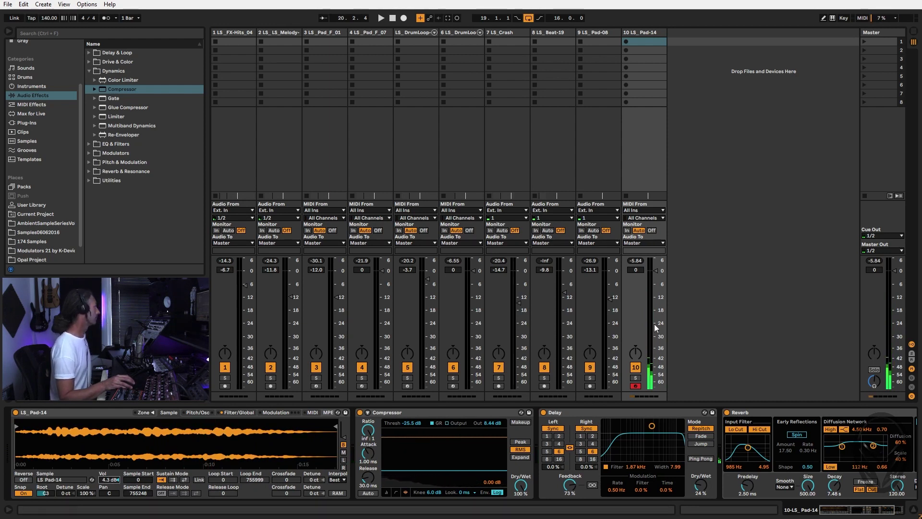
# Record an LS_Pad-14 MIDI part in the arrangement over looped bars 19 to 35, keeping only the portion from bar 27 to 35.
pyautogui.press('Tab')
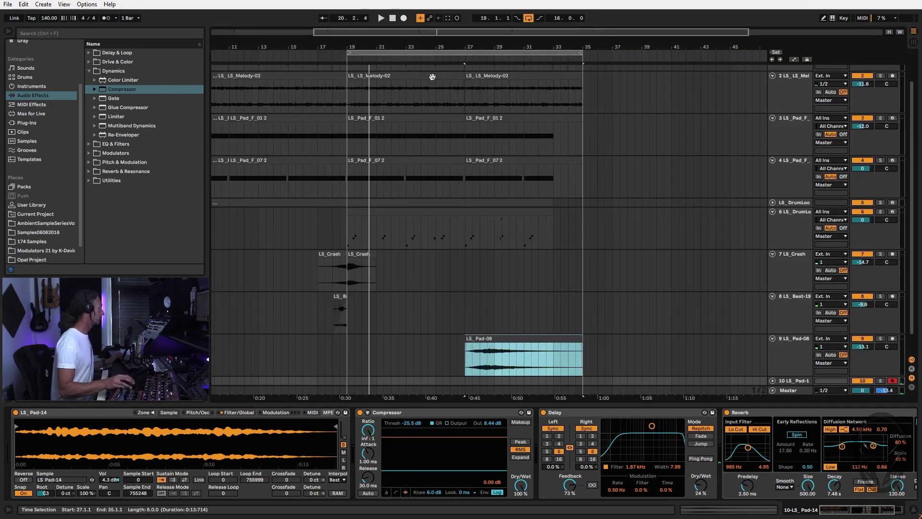
pyautogui.click(432, 49)
pyautogui.press('space')
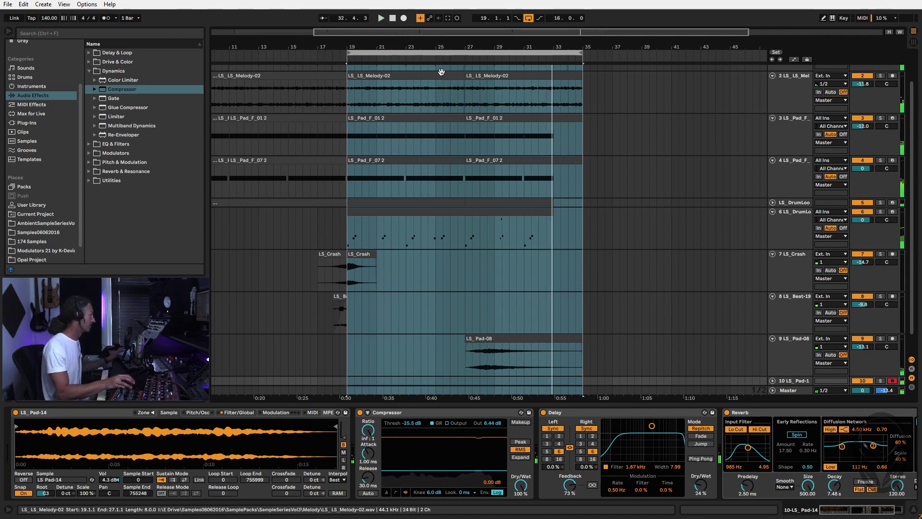
pyautogui.click(481, 76)
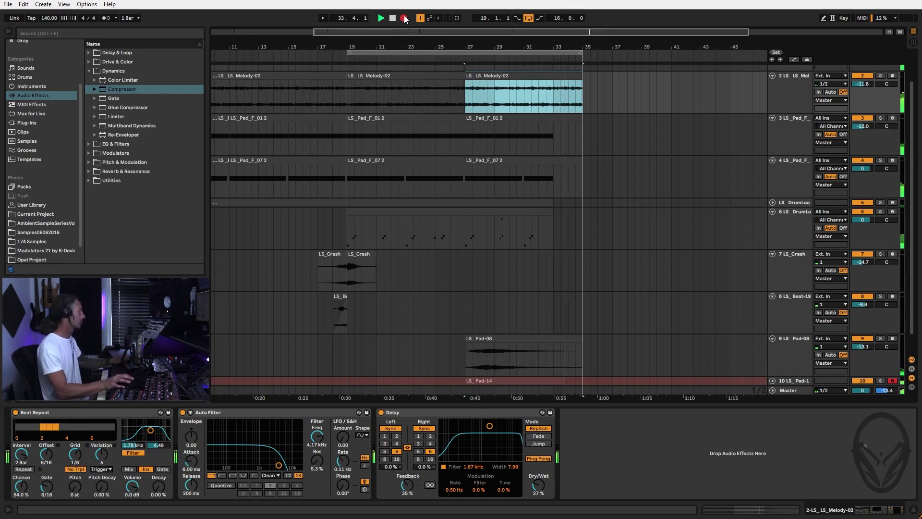
pyautogui.click(405, 18)
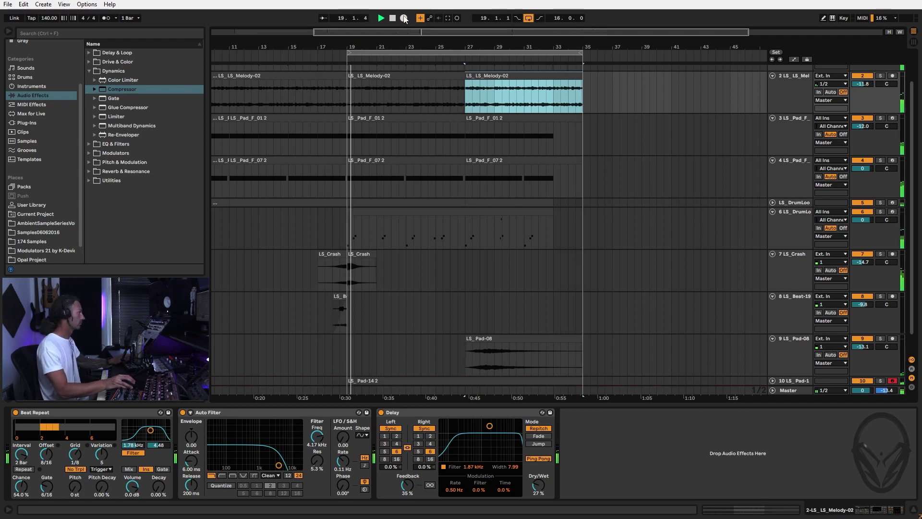
pyautogui.click(348, 382)
pyautogui.click(477, 380)
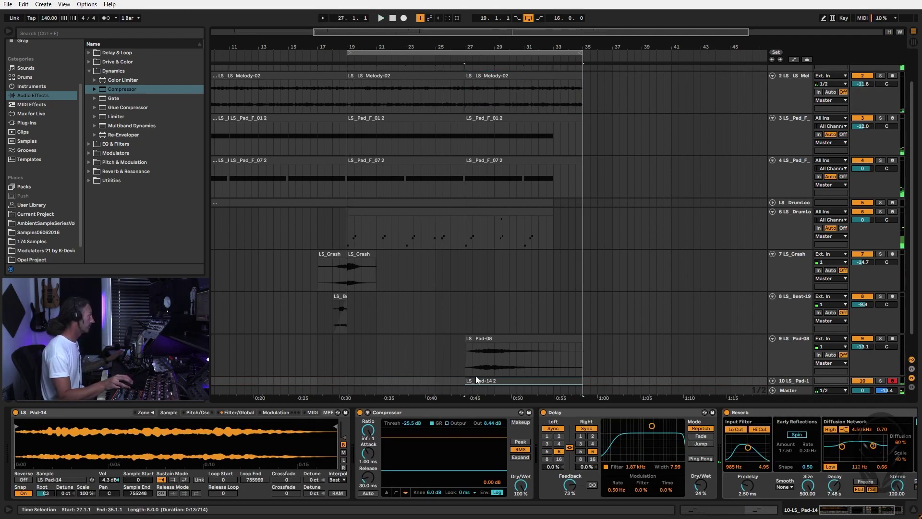
# Quantize the recorded LS_Pad-14 notes on a 1/8 grid and shift the F#2 note one grid step later to start at bar 19.
pyautogui.doubleClick(505, 378)
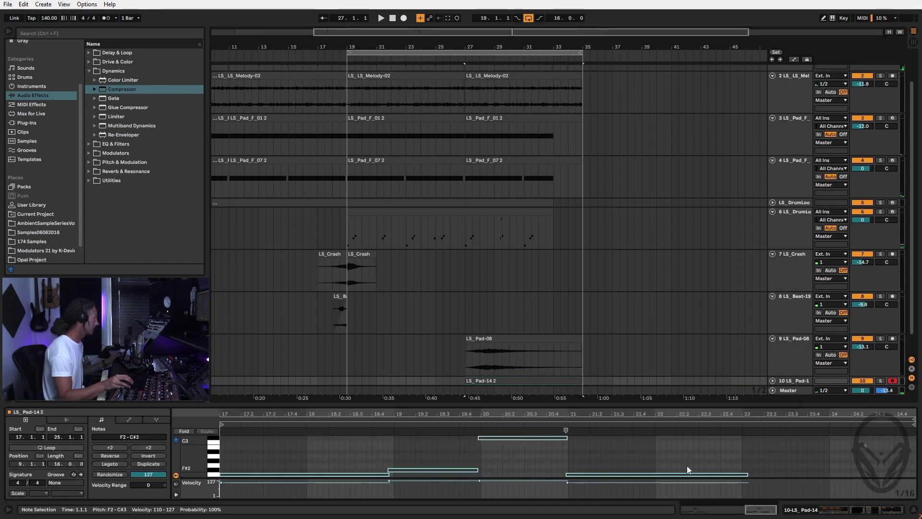
pyautogui.rightClick(697, 457)
pyautogui.click(738, 407)
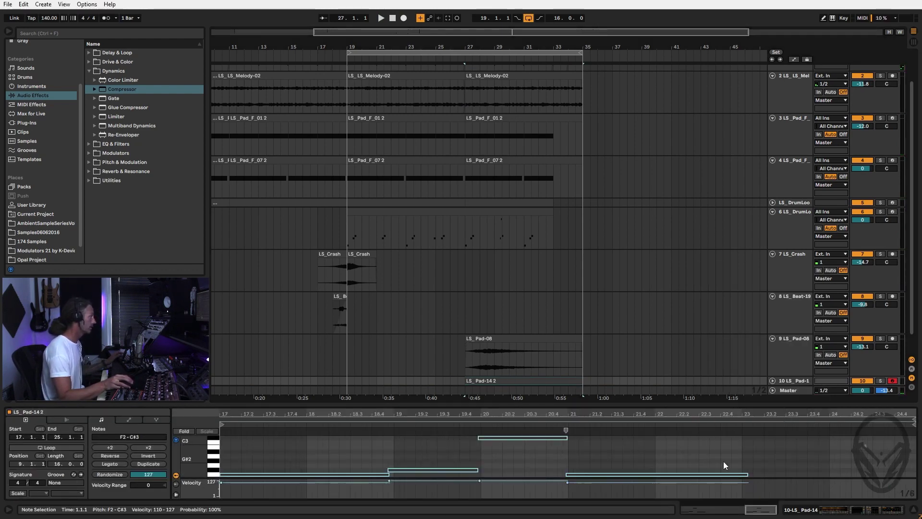
pyautogui.rightClick(723, 461)
pyautogui.click(751, 290)
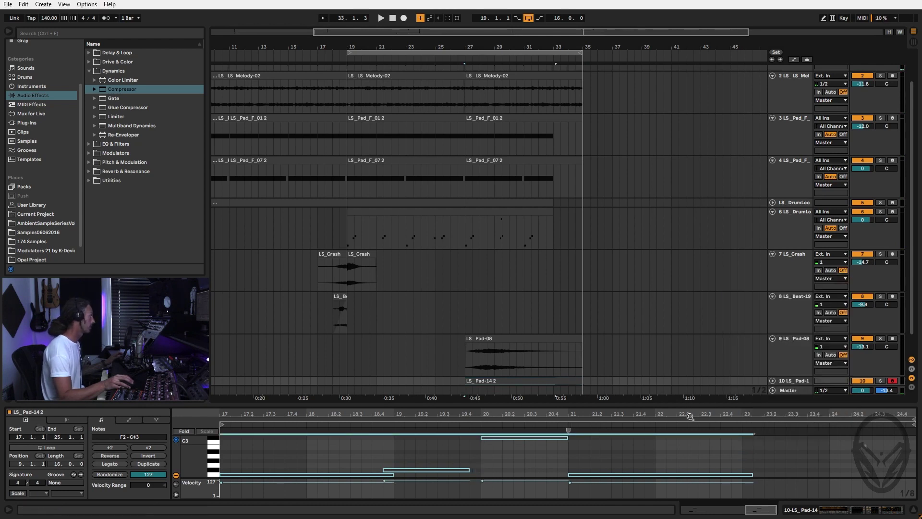
pyautogui.moveTo(438, 452); pyautogui.dragTo(447, 474)
pyautogui.press('Right')
pyautogui.press('space')
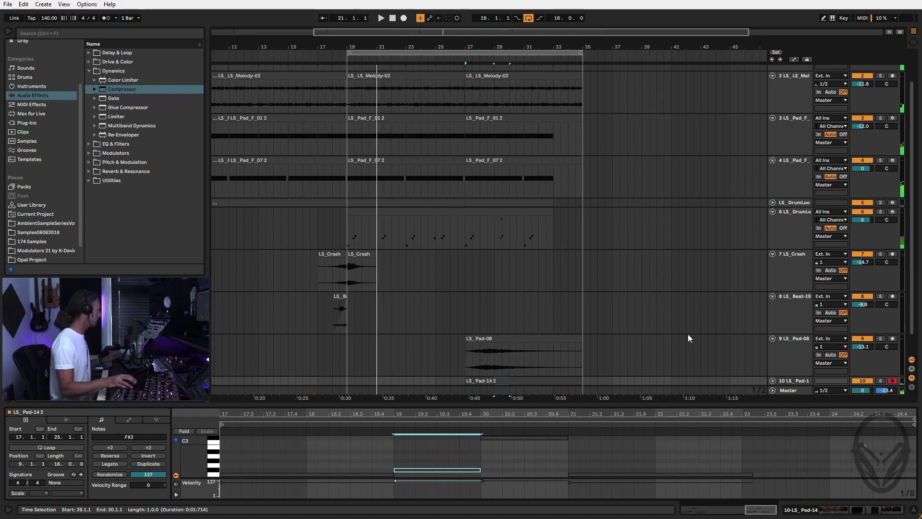
# Extend the arrangement loop back to bar 3 so it covers bars 3 to 35.
pyautogui.scroll(-1, 672, 313)
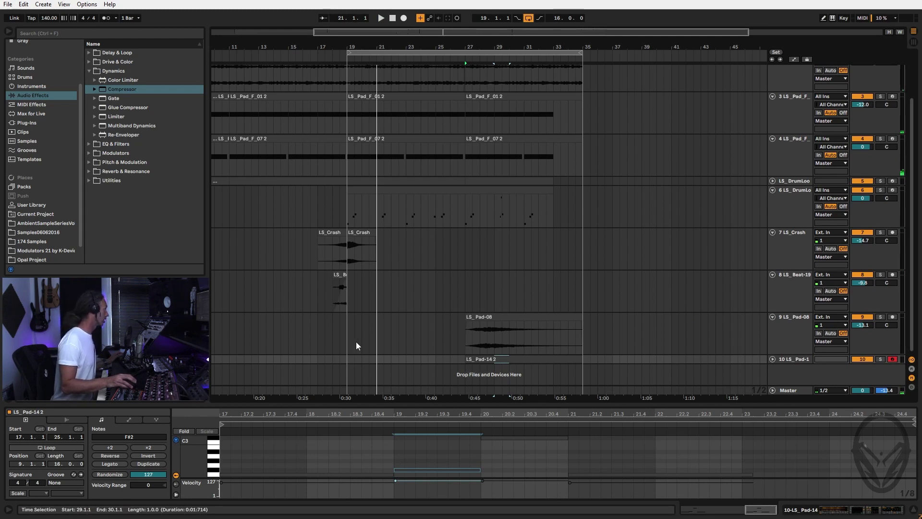
pyautogui.moveTo(297, 397); pyautogui.dragTo(478, 406)
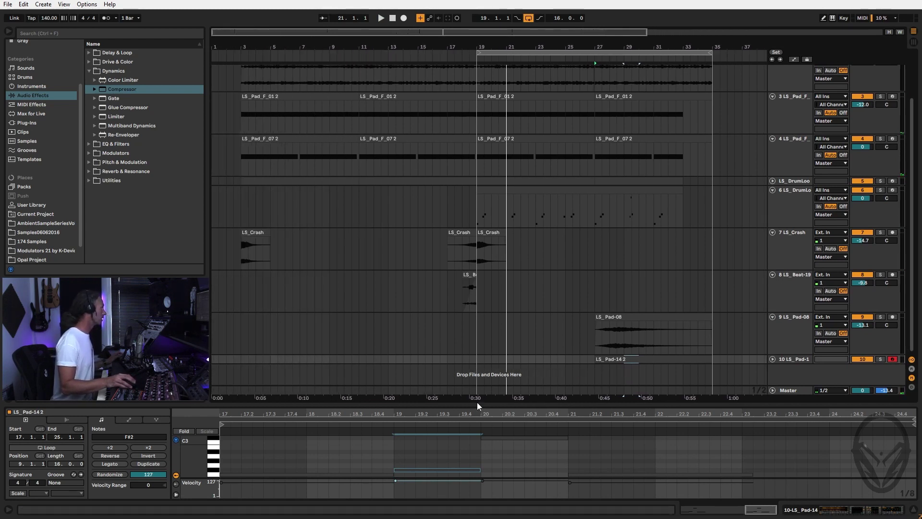
pyautogui.moveTo(478, 50); pyautogui.dragTo(243, 59)
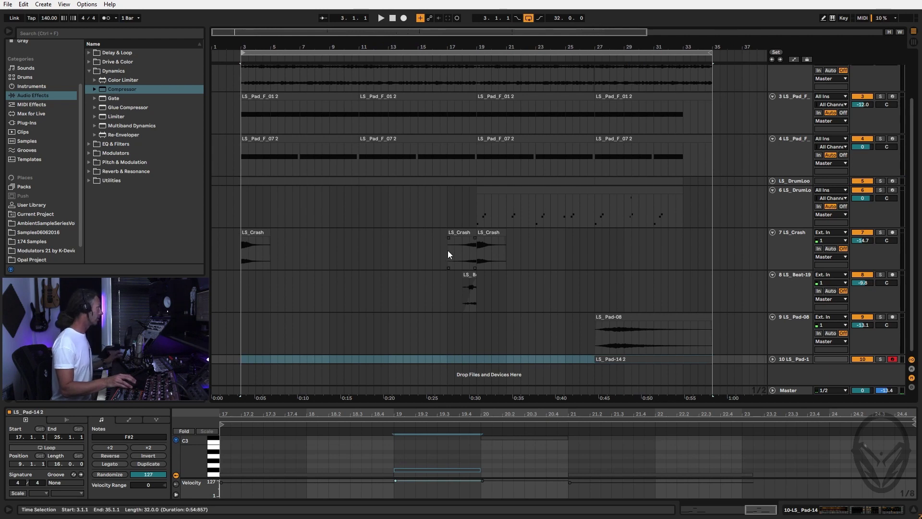
# Copy the reversed LS_Crash and the LS_Beat-19 fill from bars 17–19 to bars 33–35.
pyautogui.click(459, 235)
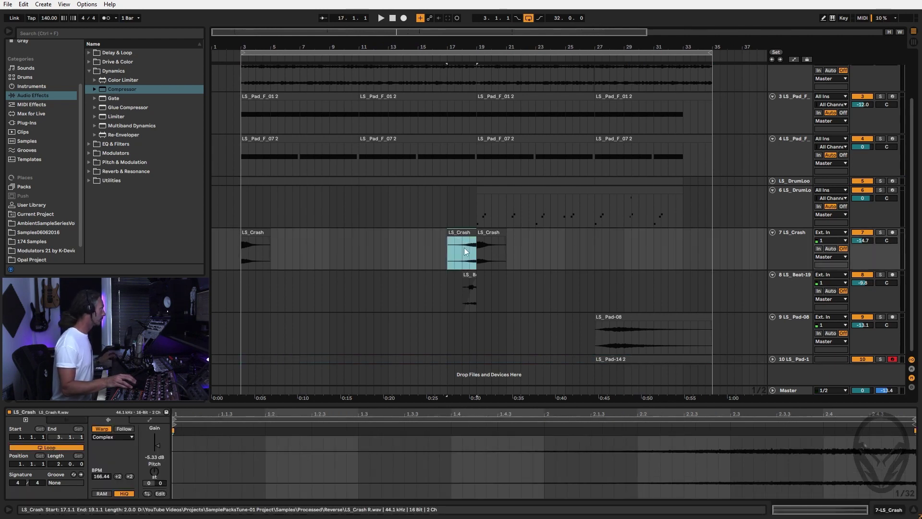
pyautogui.keyDown('shift'); pyautogui.click(471, 281); pyautogui.keyUp('shift')
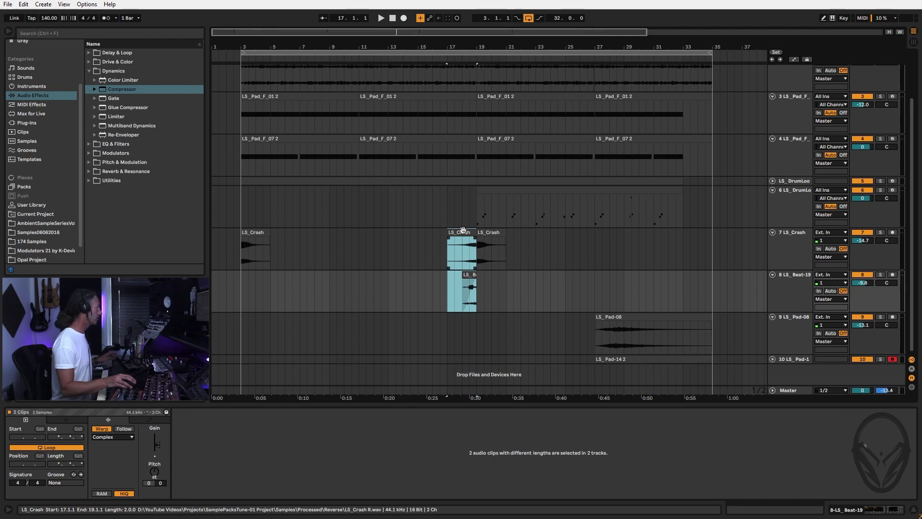
pyautogui.click(450, 300)
pyautogui.moveTo(448, 301); pyautogui.dragTo(474, 243)
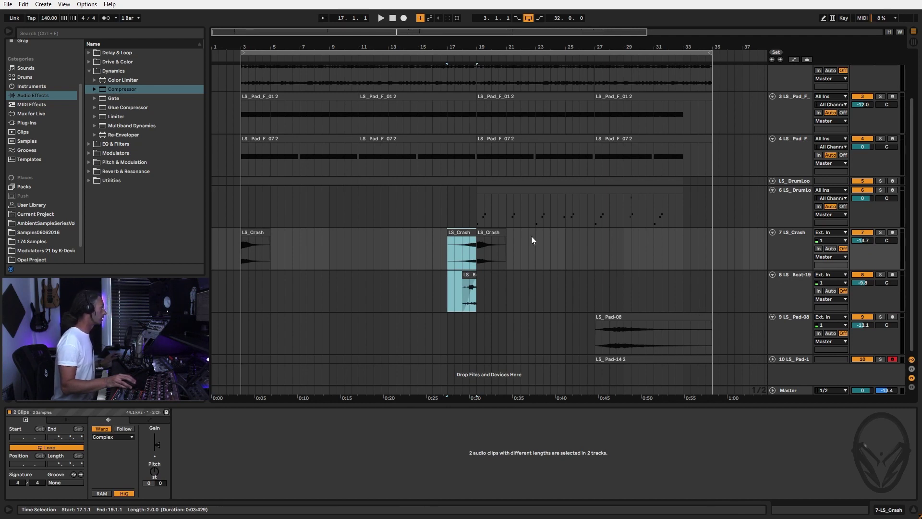
pyautogui.moveTo(461, 231); pyautogui.dragTo(696, 239)
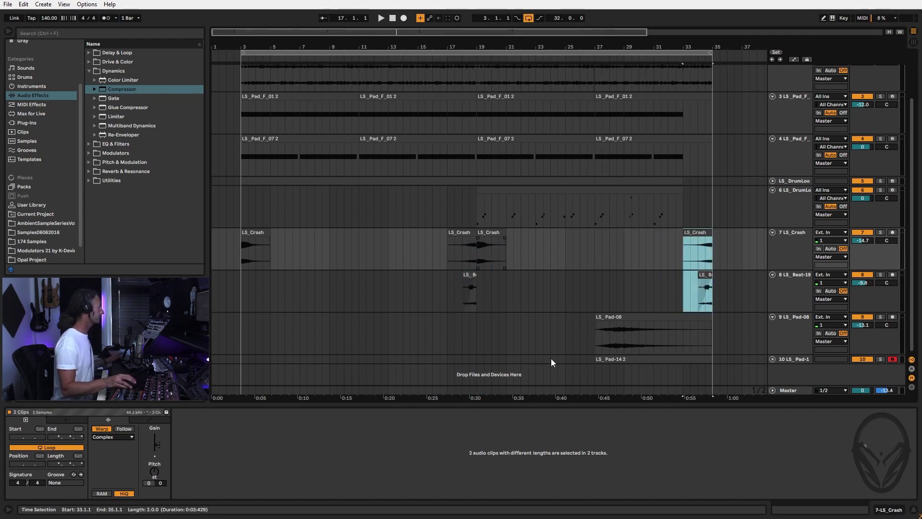
# Play back the arrangement from bar 3 and review the clips on all tracks.
pyautogui.scroll(3, 490, 302)
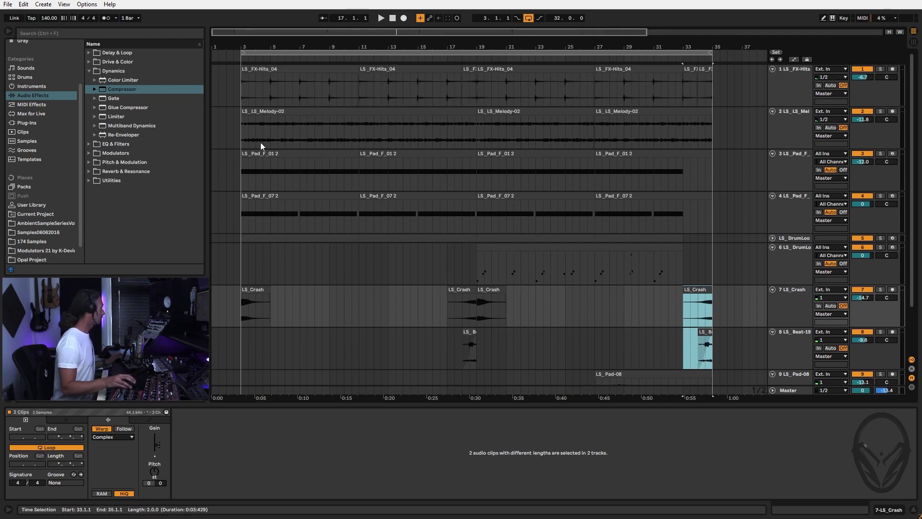
pyautogui.click(265, 51)
pyautogui.press('space')
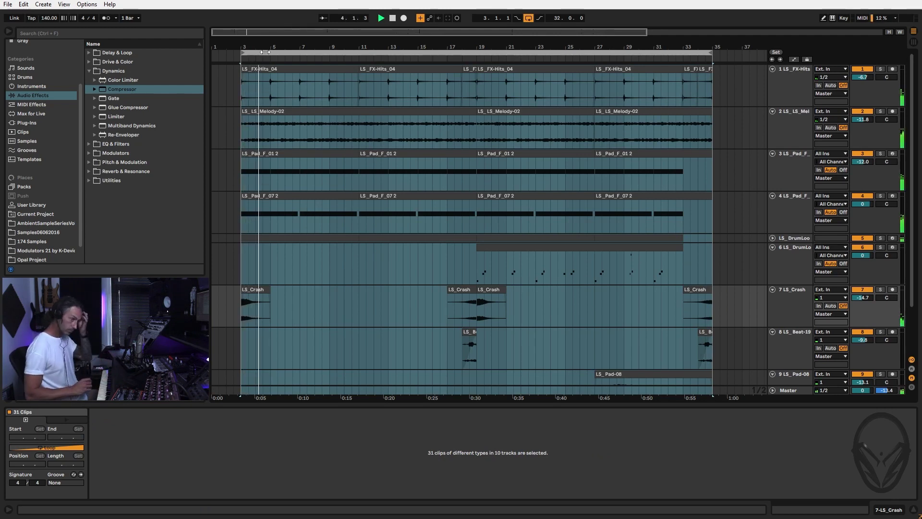
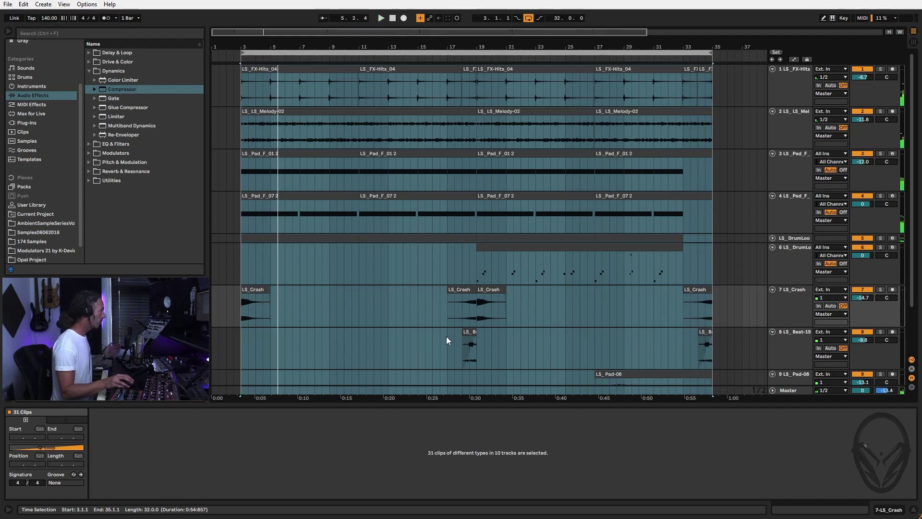
pyautogui.scroll(-3, 494, 309)
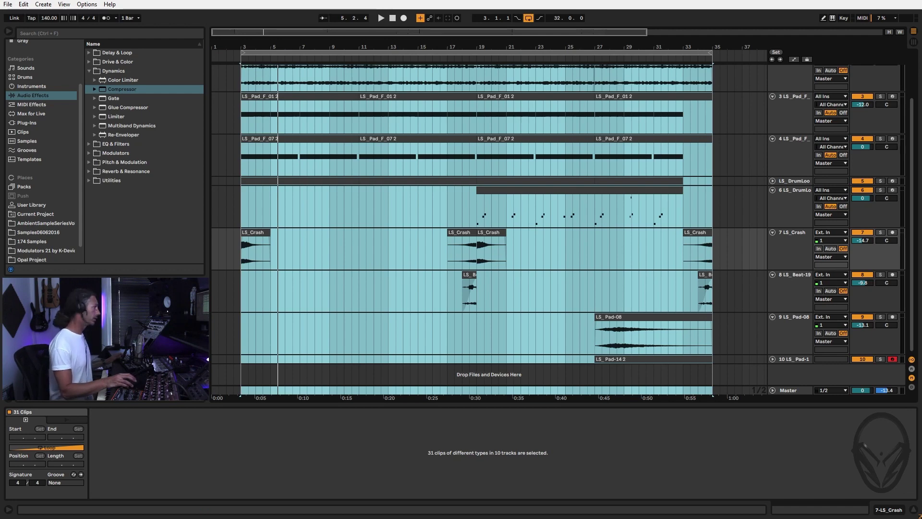
# Play the arrangement from bar 3 and open the MidrangeBass_01 folder in SampleSeriesVol3's Bass samples.
pyautogui.press('space')
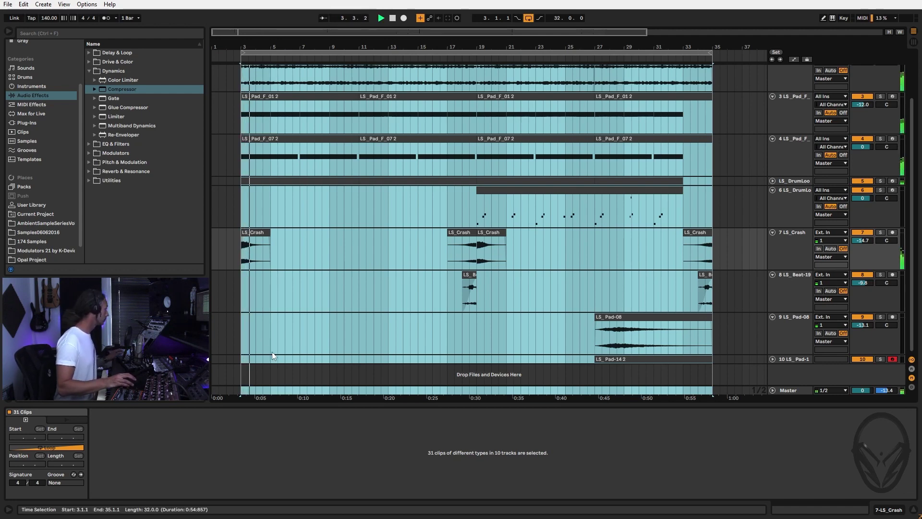
pyautogui.click(33, 232)
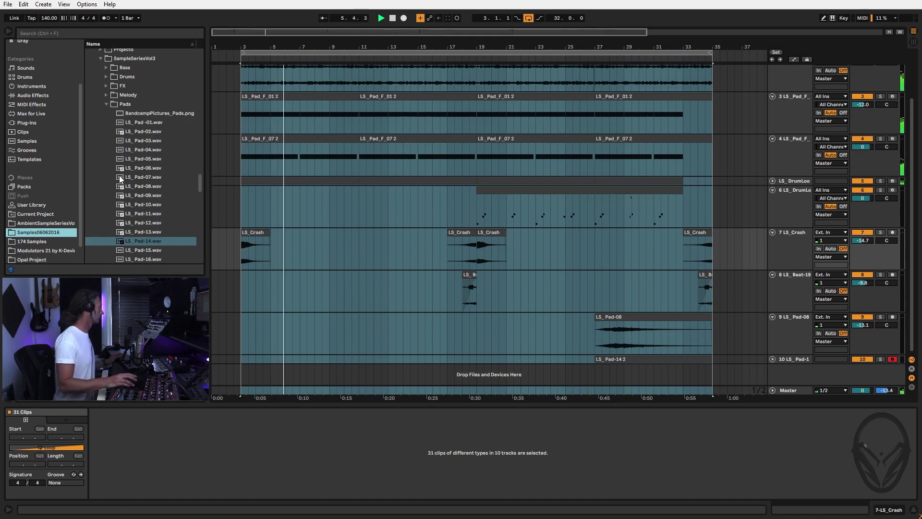
pyautogui.click(106, 104)
pyautogui.scroll(1, 115, 115)
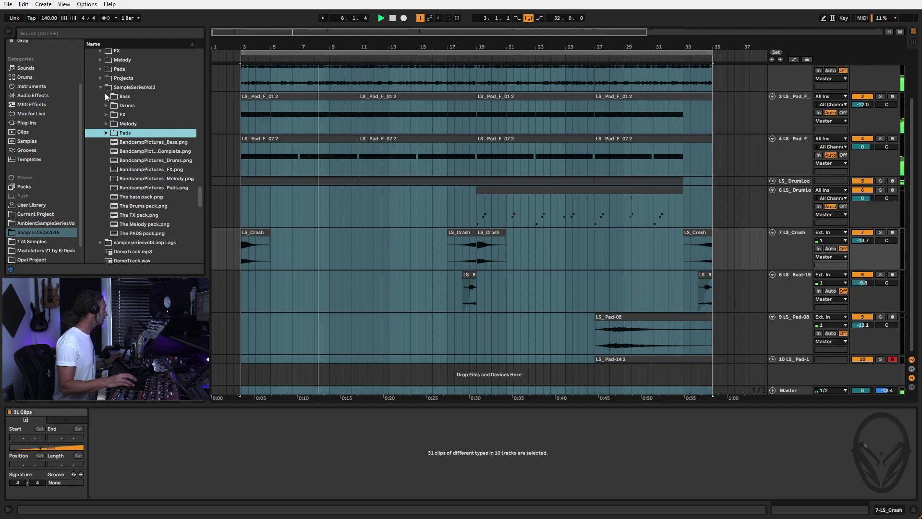
pyautogui.click(106, 96)
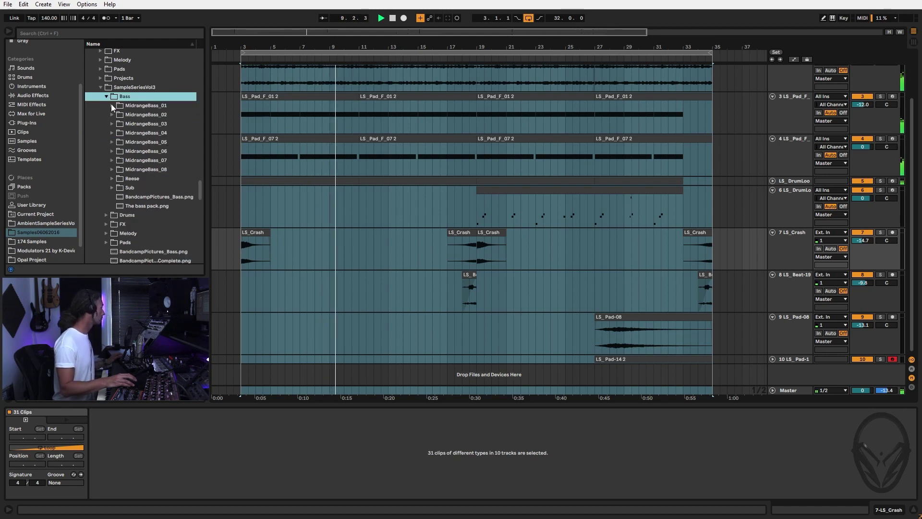
pyautogui.click(112, 105)
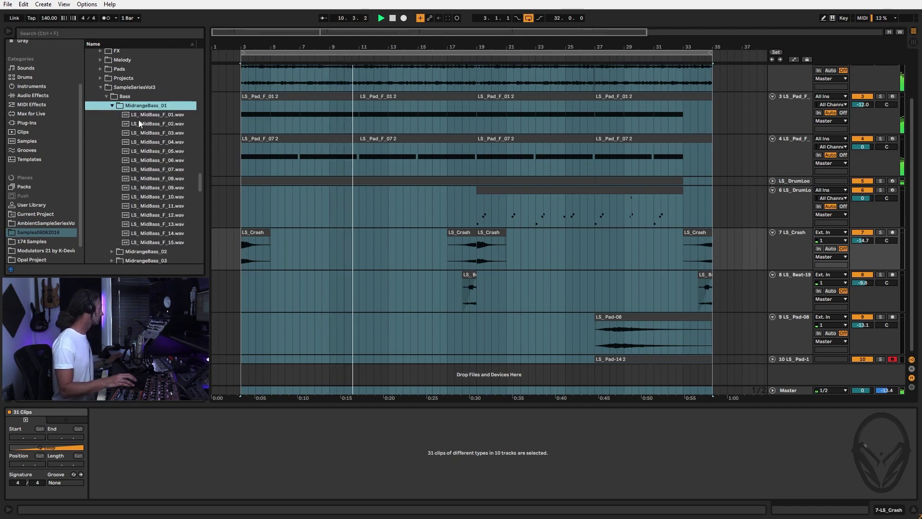
# Audition the LS_MidBass_F samples in MidrangeBass_01 against the playing arrangement, from F_01 up to F_13.
pyautogui.click(153, 115)
pyautogui.click(153, 125)
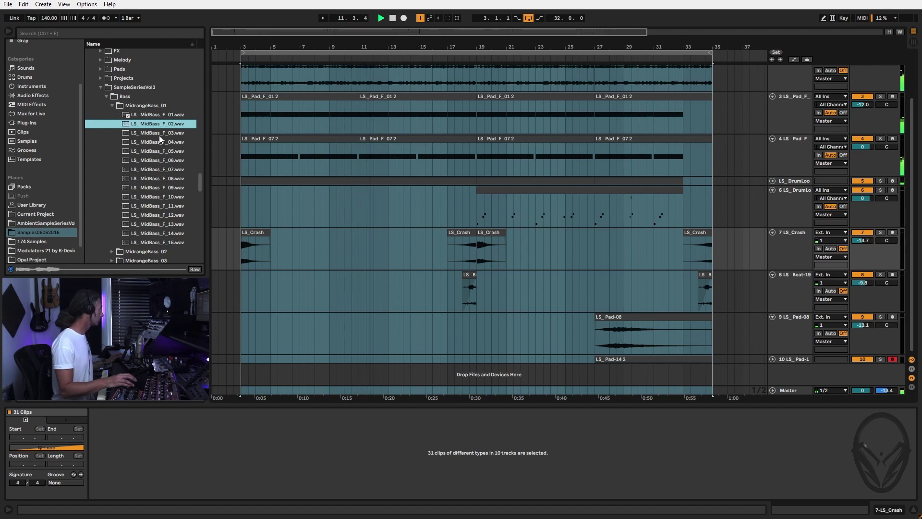
pyautogui.click(158, 134)
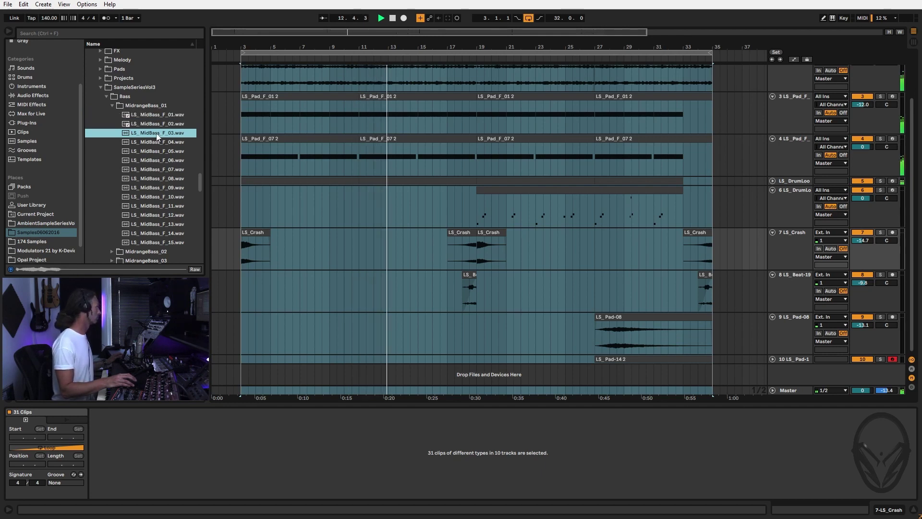
pyautogui.click(152, 144)
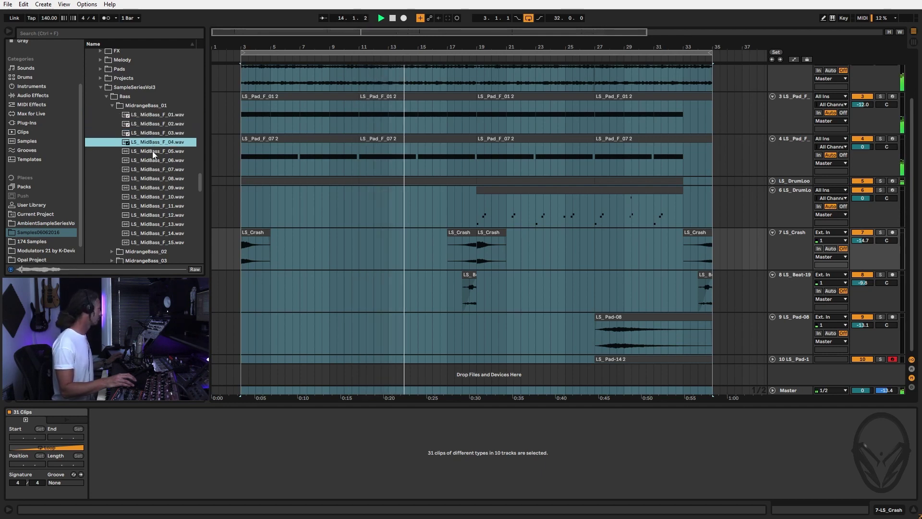
pyautogui.click(153, 151)
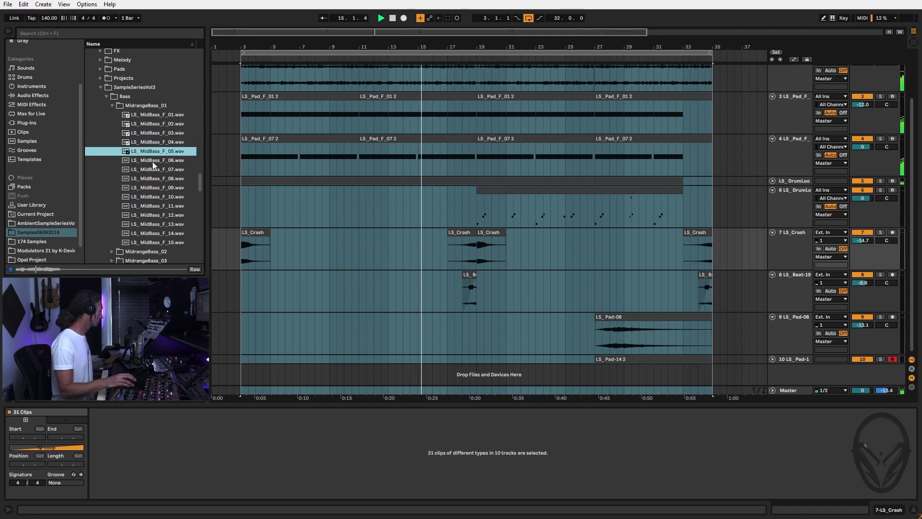
pyautogui.click(152, 162)
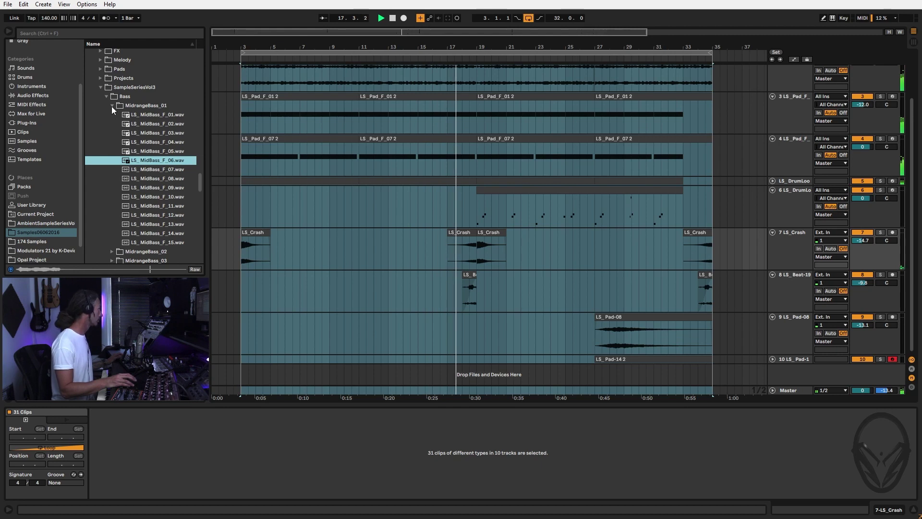
pyautogui.click(133, 107)
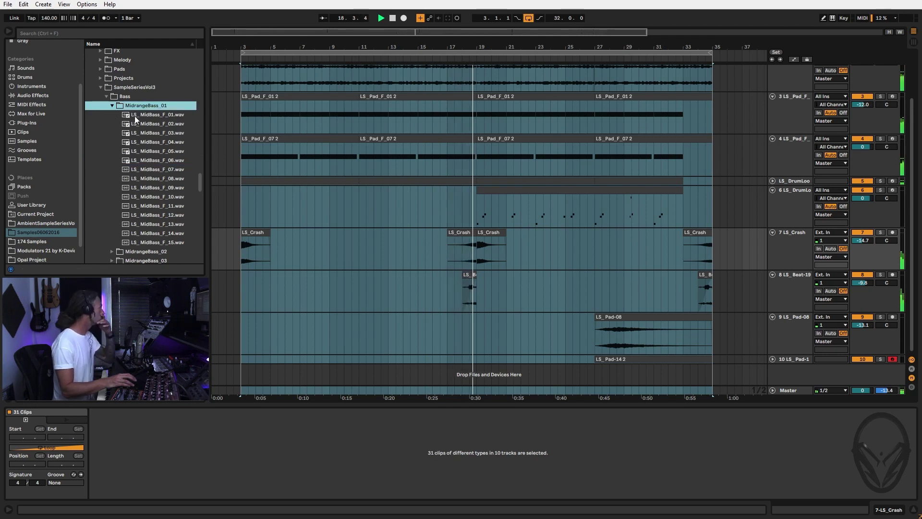
pyautogui.click(144, 198)
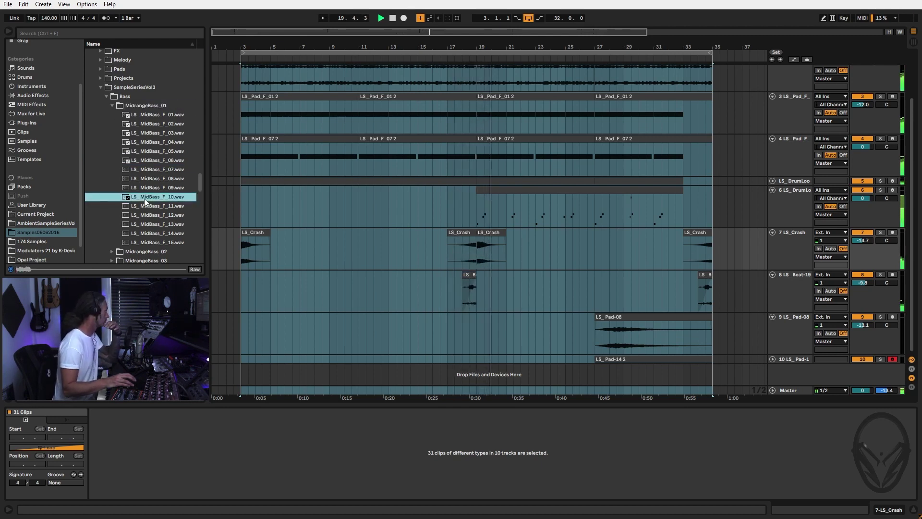
pyautogui.press('Down')
pyautogui.press('Down')
pyautogui.press('Down')
pyautogui.scroll(-3, 156, 140)
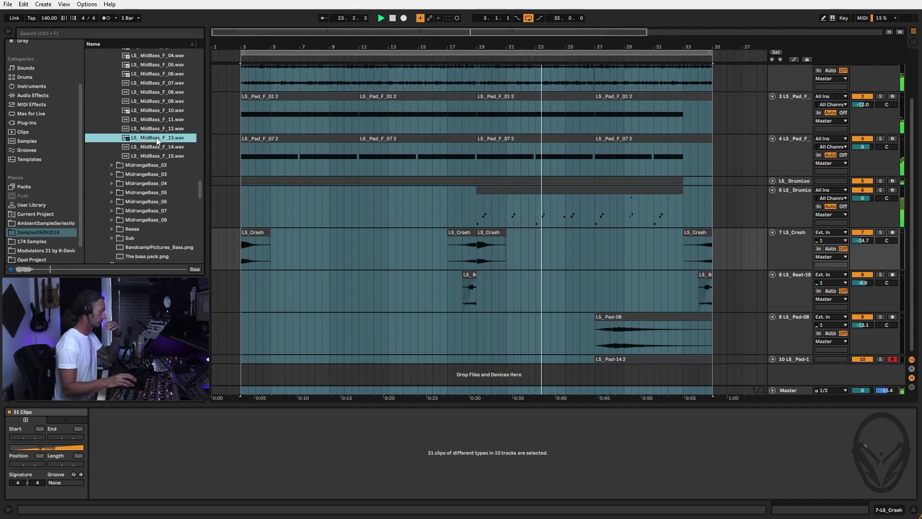
# Add a Sampler on a new MIDI track and load LS_MidBass_F_13.wav into it.
pyautogui.click(31, 87)
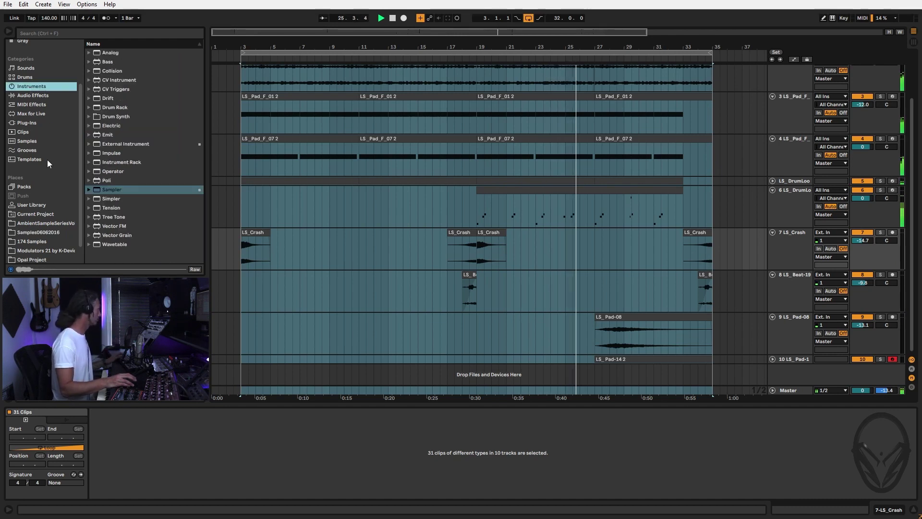
pyautogui.moveTo(114, 189); pyautogui.dragTo(537, 377)
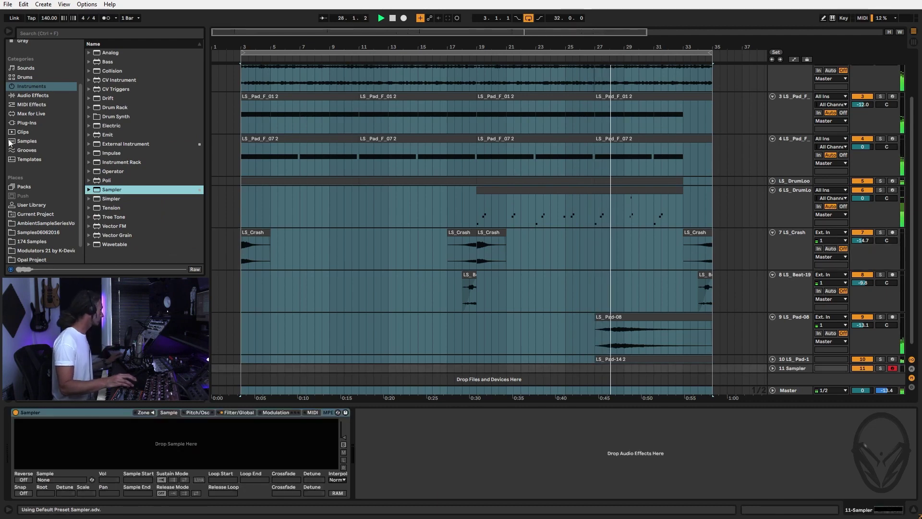
pyautogui.click(39, 233)
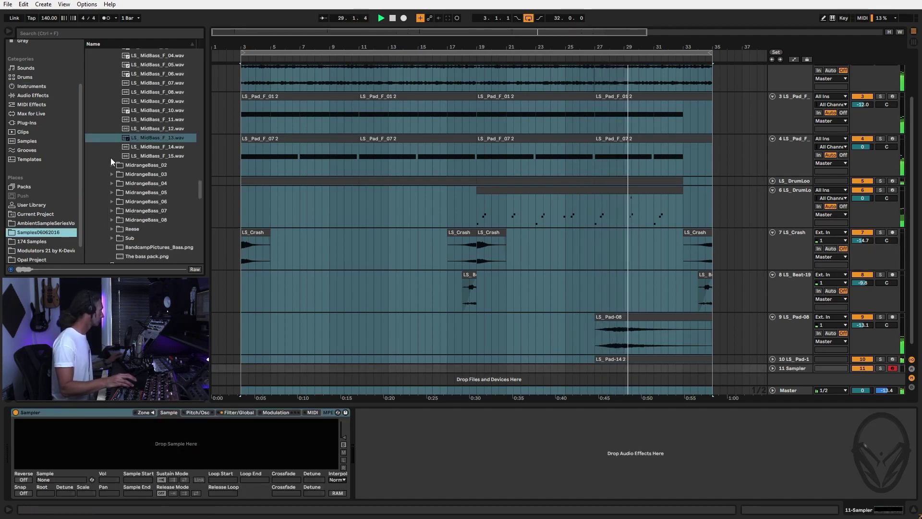
pyautogui.press('Return')
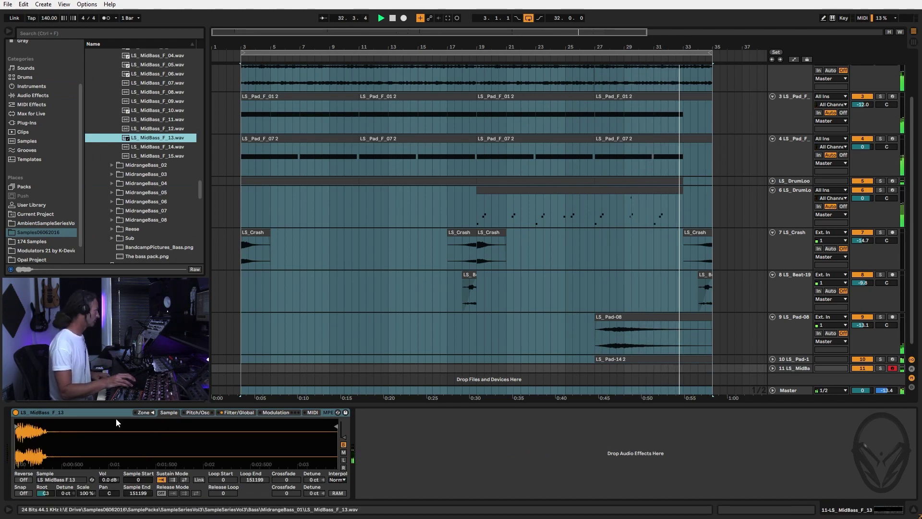
# Turn on Snap in the LS_MidBass_F_13 Sampler and set its interpolation to Best.
pyautogui.click(24, 493)
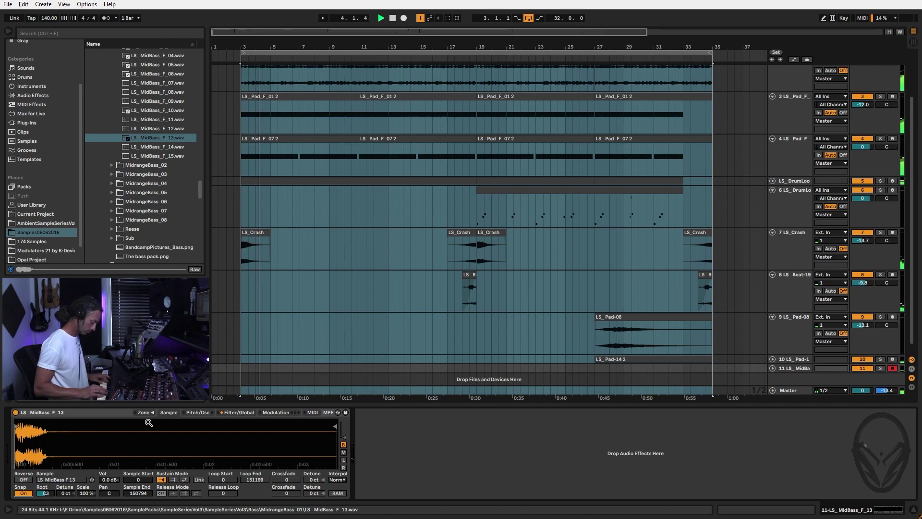
pyautogui.click(338, 480)
pyautogui.click(342, 508)
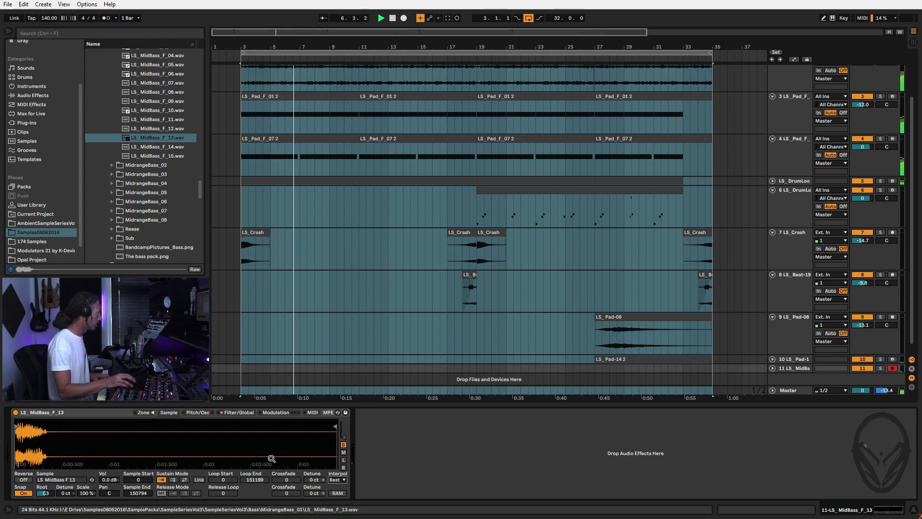
# Set the Sampler's filter circuit to OSR at 20.9 kHz with 0% resonance, and turn voice retrigger off.
pyautogui.click(198, 413)
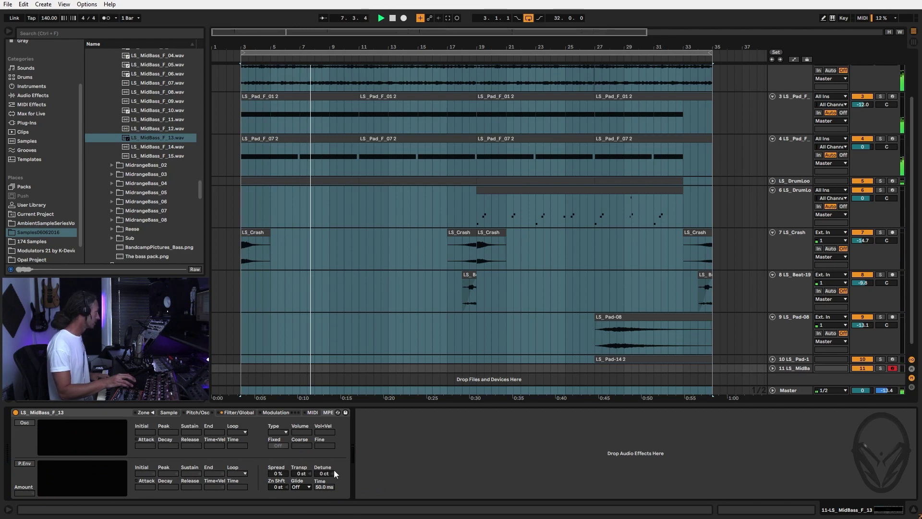
pyautogui.click(235, 411)
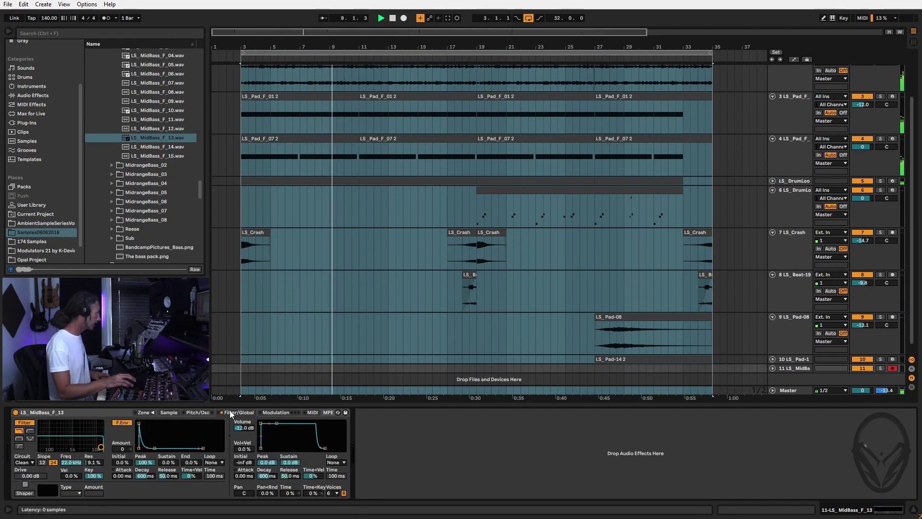
pyautogui.click(24, 462)
pyautogui.click(25, 477)
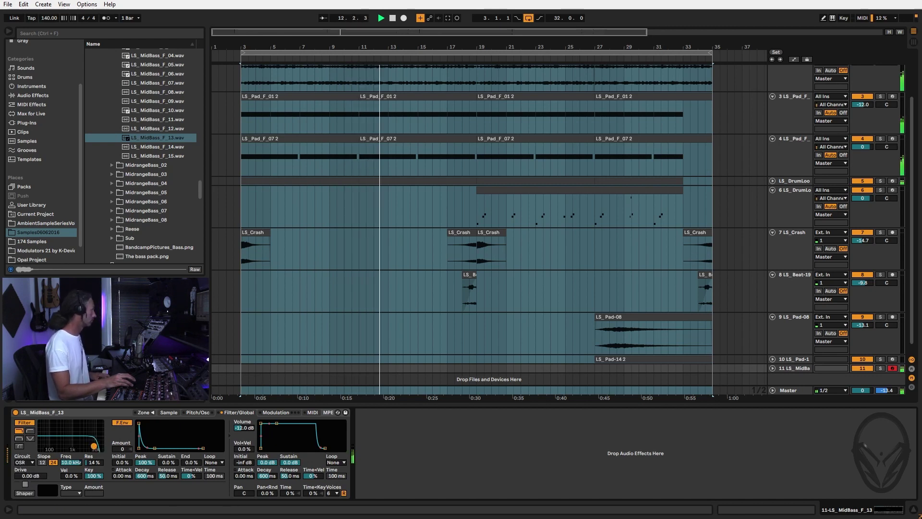
pyautogui.moveTo(100, 448)
pyautogui.mouseDown()
pyautogui.moveTo(68, 445)
pyautogui.moveTo(100, 449)
pyautogui.mouseUp()
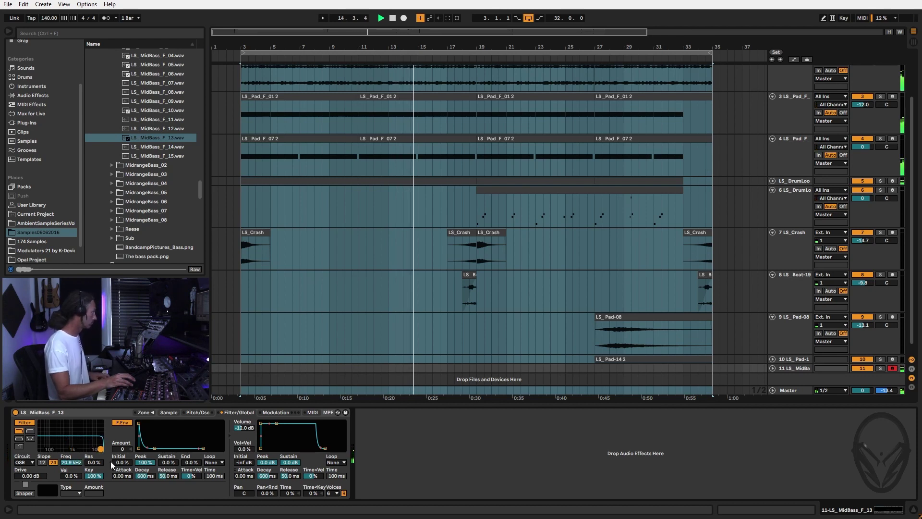
pyautogui.click(344, 493)
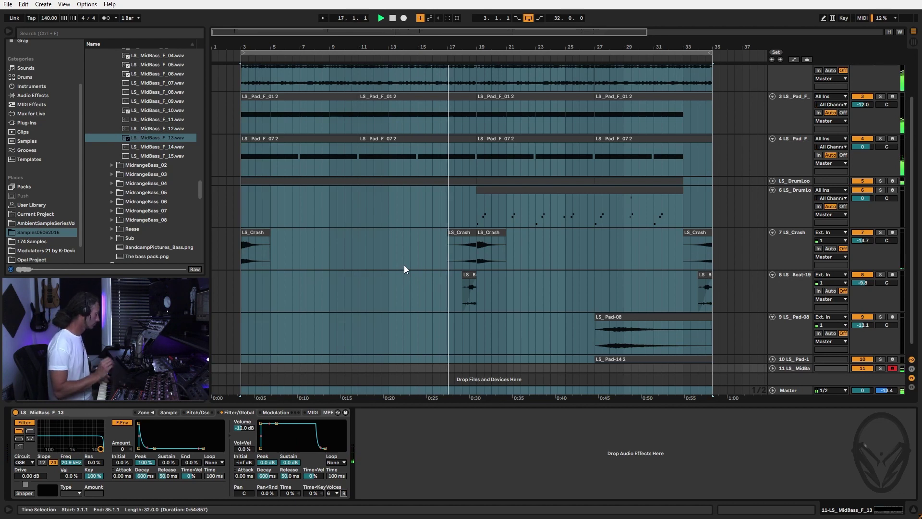
# Record the LS_MidBass_F_13 part over the arrangement loop and trim the clip's start to bar 19.
pyautogui.press('F9')
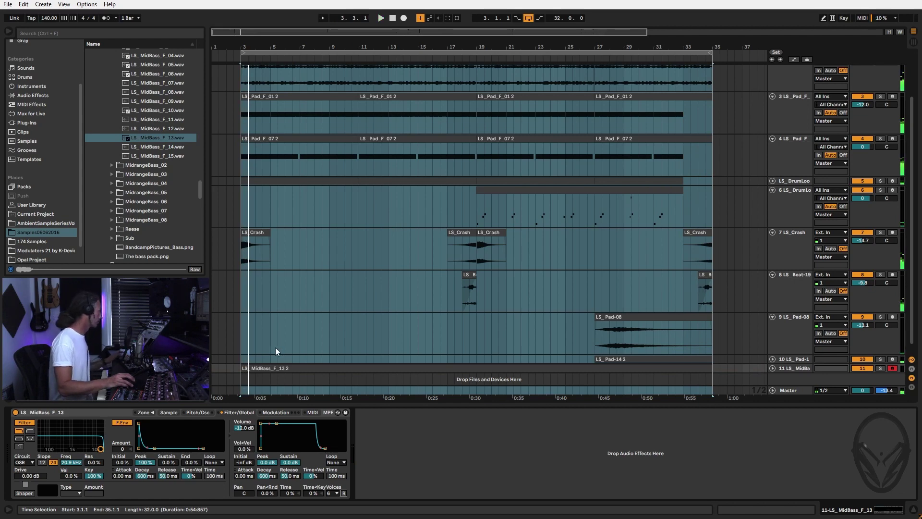
pyautogui.moveTo(243, 368); pyautogui.dragTo(475, 389)
pyautogui.doubleClick(545, 368)
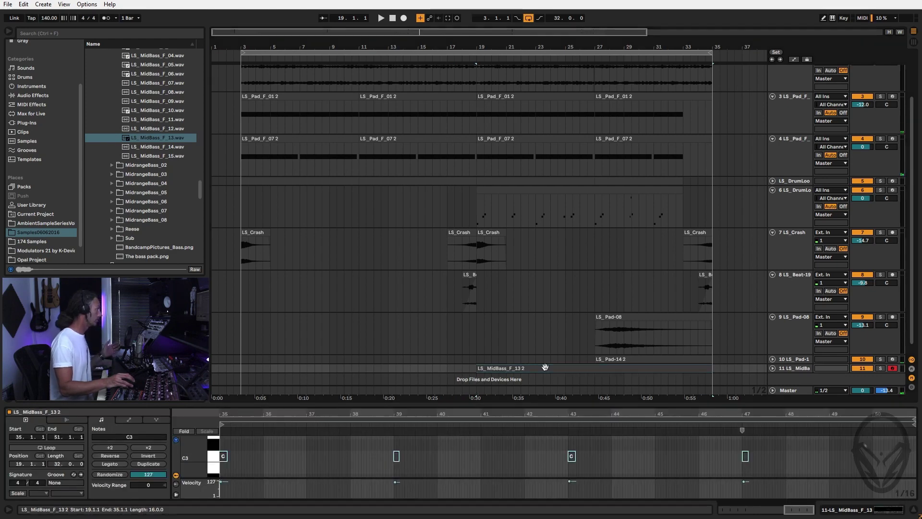
# Set the LS_MidBass_F_13 clip's fixed grid to 1/8 and quantize its notes.
pyautogui.rightClick(488, 465)
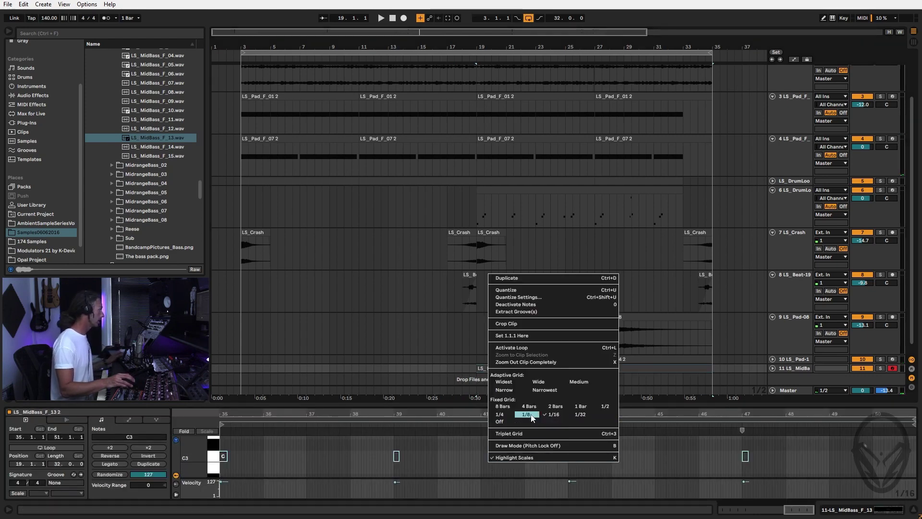
pyautogui.click(525, 413)
pyautogui.rightClick(517, 449)
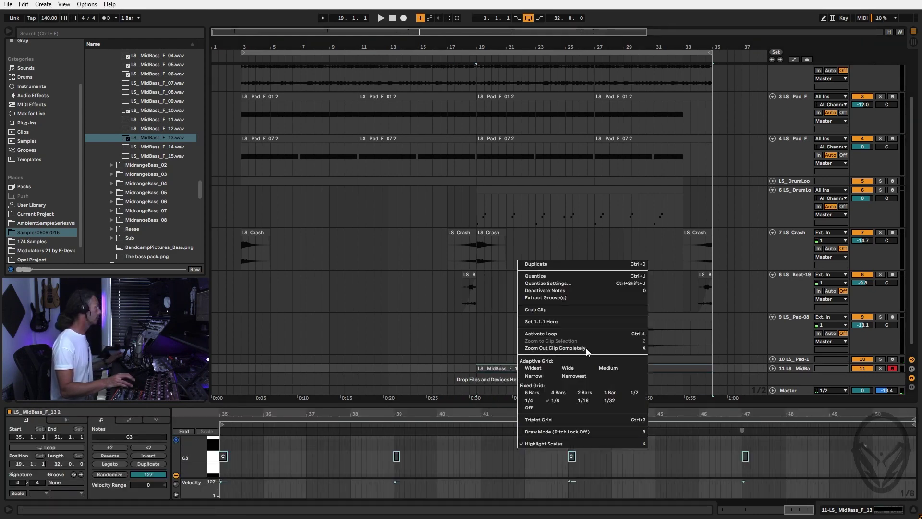
pyautogui.click(583, 276)
# Lengthen the short C3 notes at clip bars 39 and 47 to one 1/8 grid step each.
pyautogui.click(493, 463)
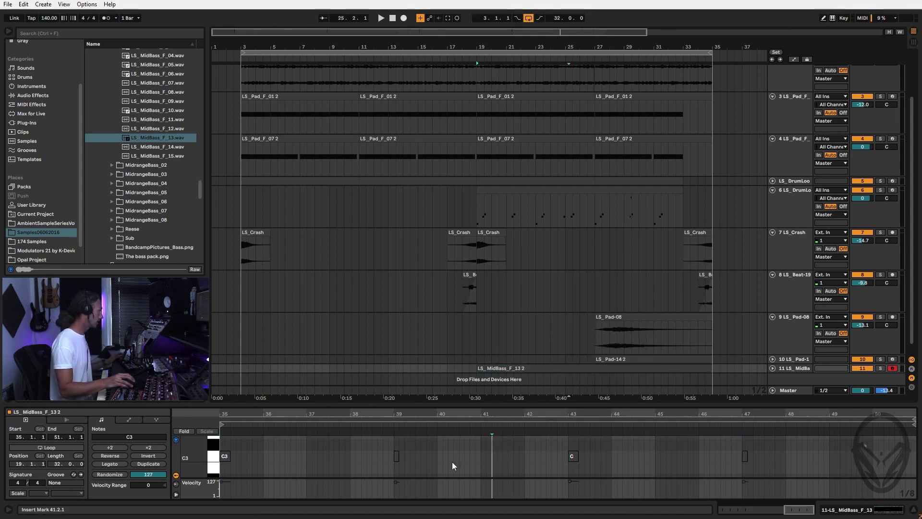
pyautogui.moveTo(371, 451); pyautogui.dragTo(438, 463)
pyautogui.moveTo(715, 456); pyautogui.dragTo(757, 468)
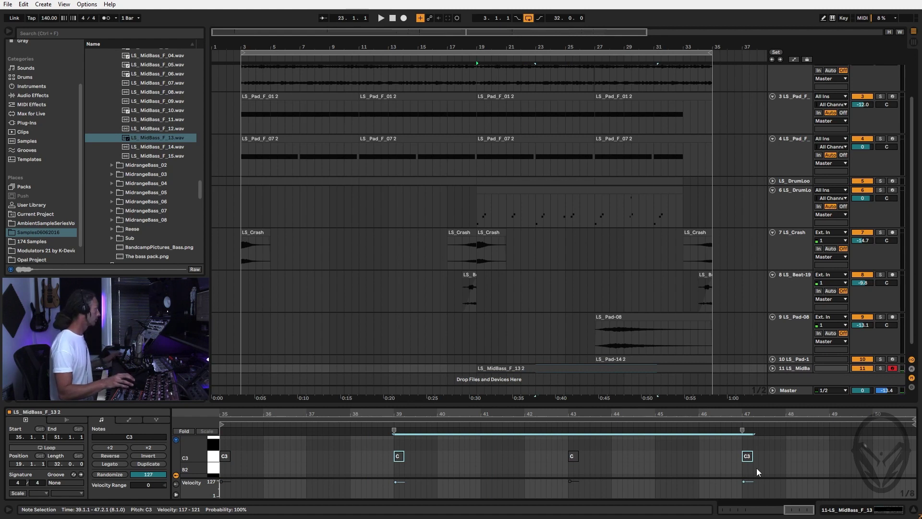
# Loop the arrangement over the LS_MidBass_F_13 clip, bars 19 to 35, and play it back.
pyautogui.click(517, 368)
pyautogui.press('space')
pyautogui.hotkey('ctrl', 'l')
pyautogui.press('space')
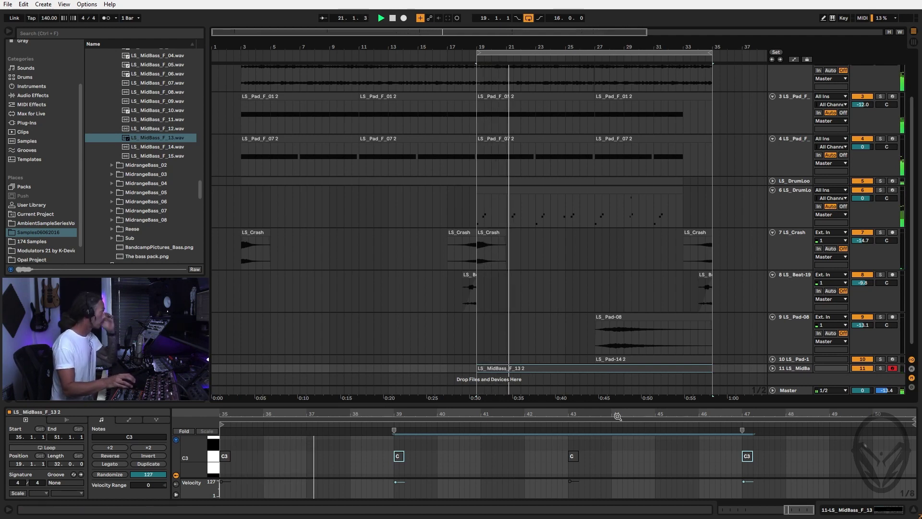
# Audition LS_MidBass_F_14.wav and LS_MidBass_F_15.wav, then LS_MidBass_F_01a.wav from the MidrangeBass_02 folder.
pyautogui.click(169, 148)
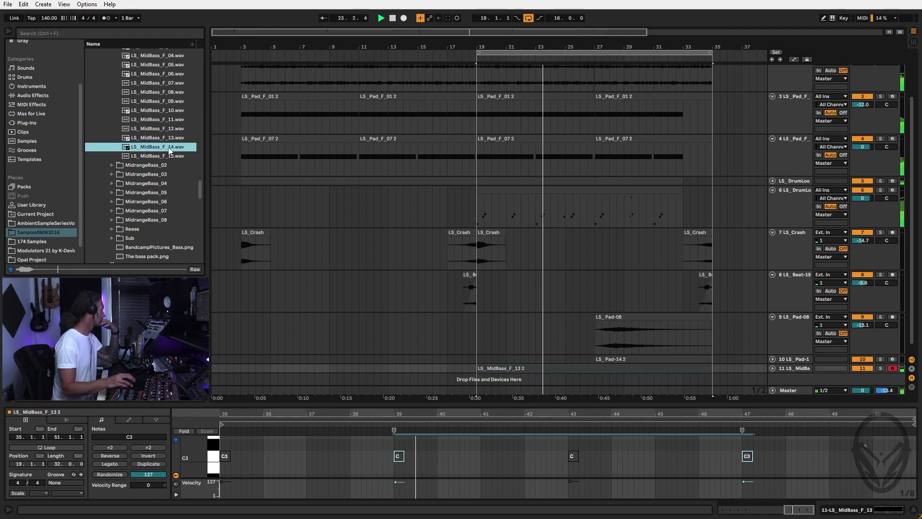
pyautogui.click(170, 157)
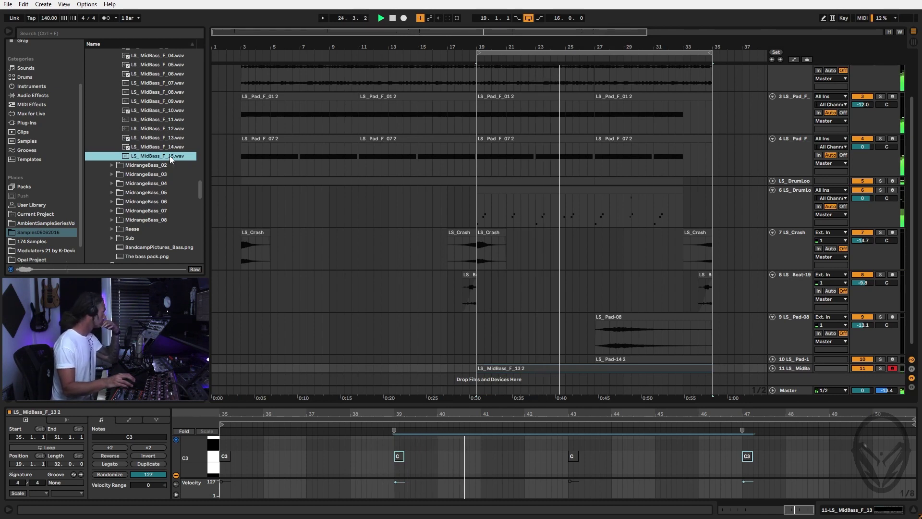
pyautogui.click(156, 166)
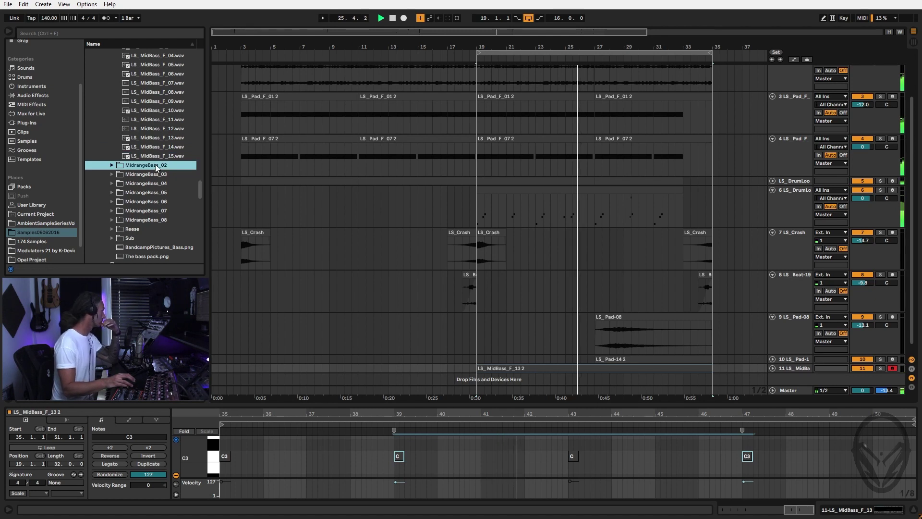
pyautogui.press('Right')
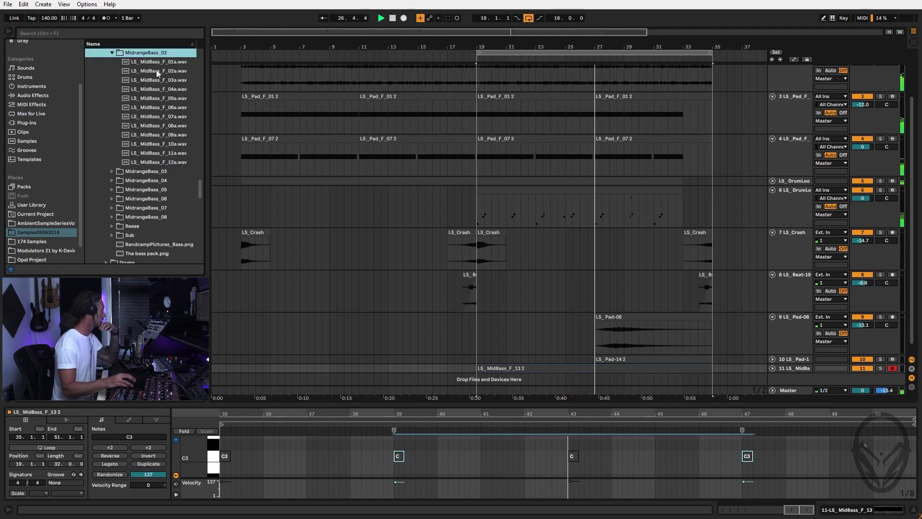
pyautogui.press('Down')
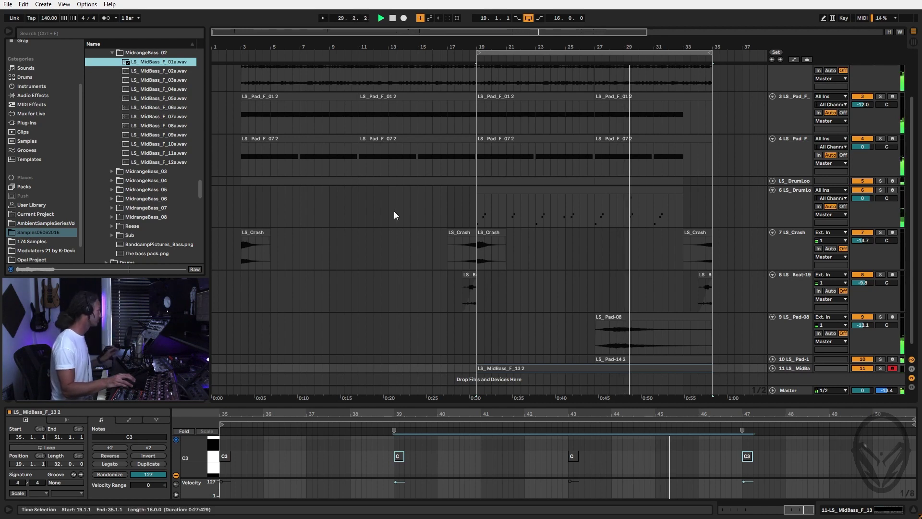
# Copy the LS_MidBass_F_13 Sampler onto a new track 12 and replace its sample with LS_MidBass_F_01a.wav.
pyautogui.click(764, 368)
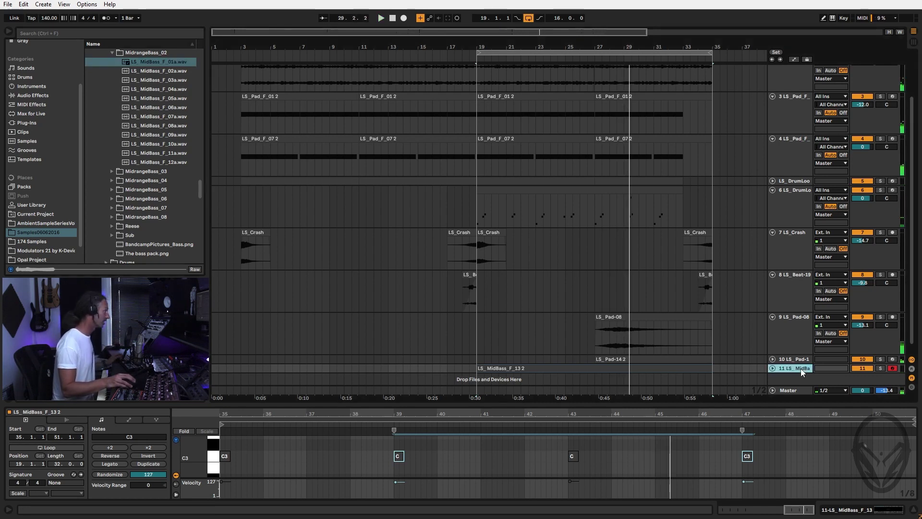
pyautogui.hotkey('shift', 'Tab')
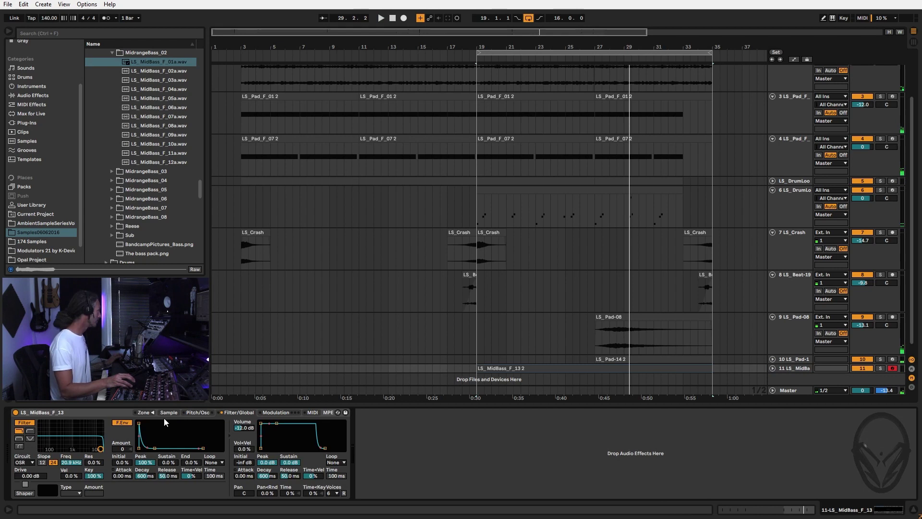
pyautogui.click(67, 416)
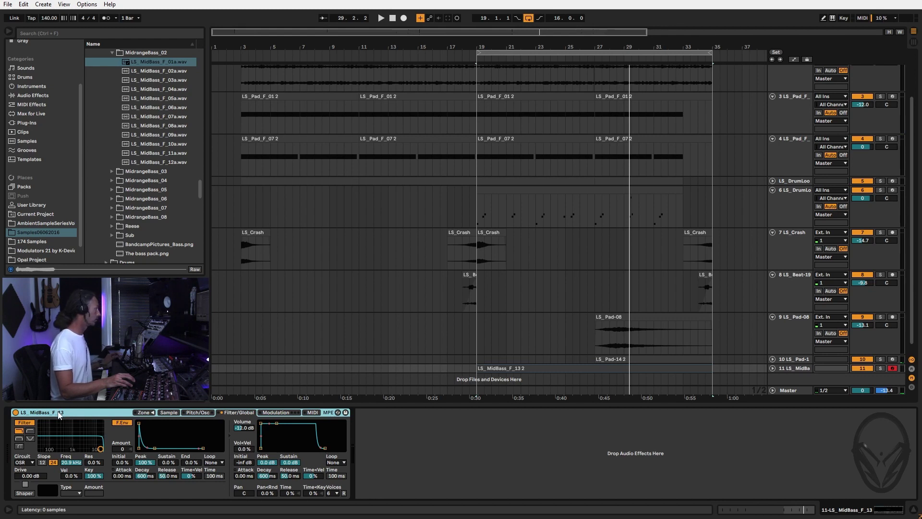
pyautogui.click(169, 412)
pyautogui.scroll(-1, 572, 379)
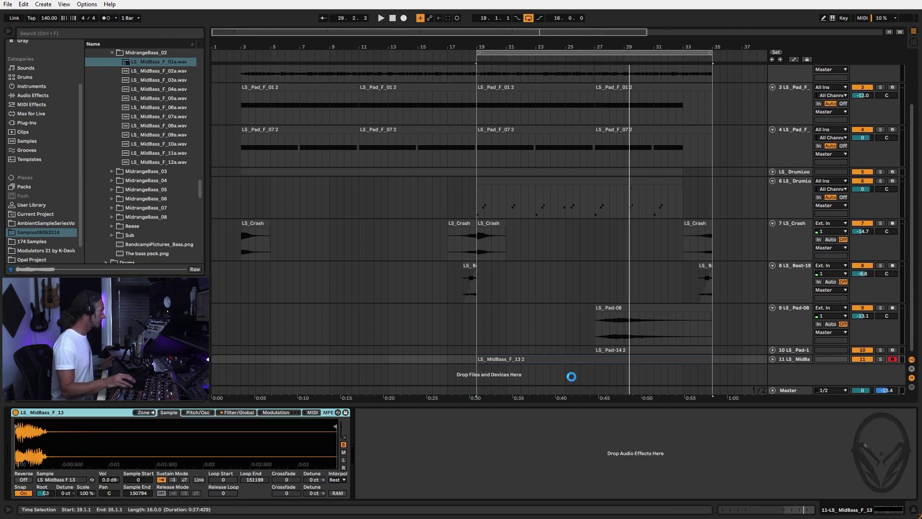
pyautogui.hotkey('ctrl', 'd')
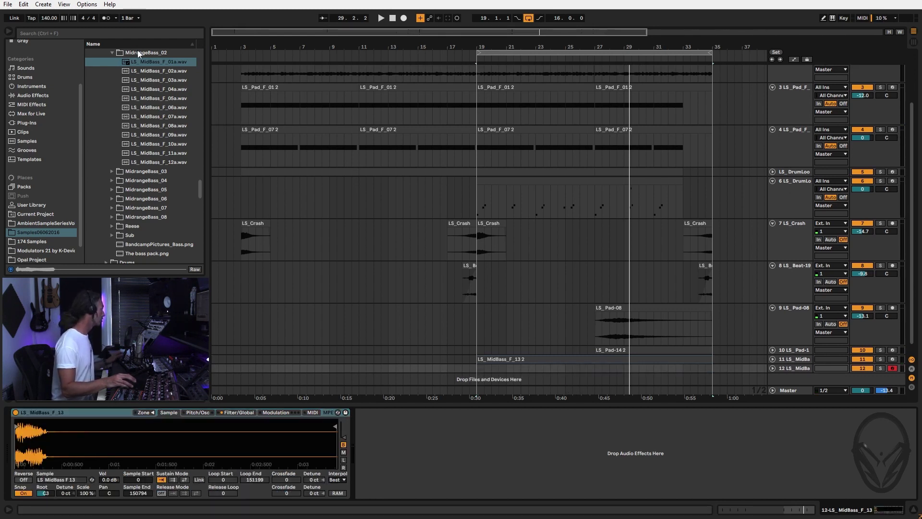
pyautogui.moveTo(150, 62); pyautogui.dragTo(172, 435)
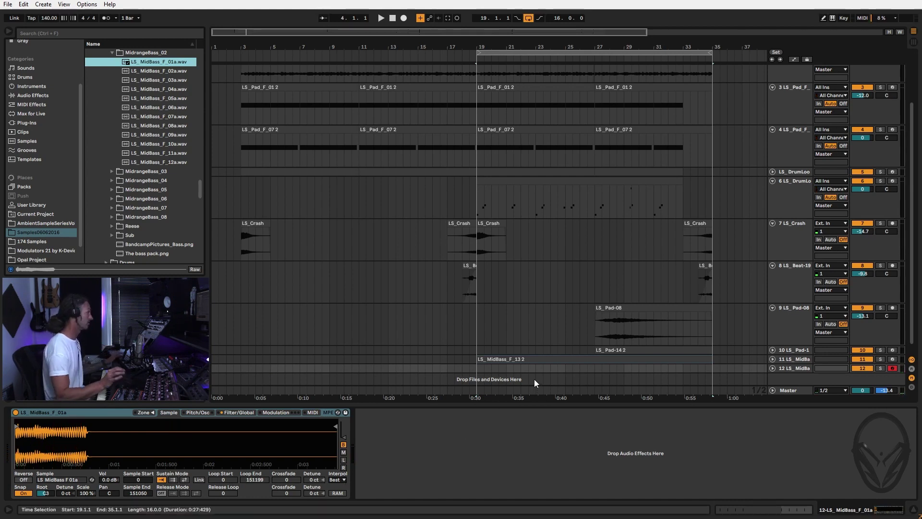
# Play the loop and record the LS_MidBass_F_01a part on track 12 from bar 19 to 35.
pyautogui.press('space')
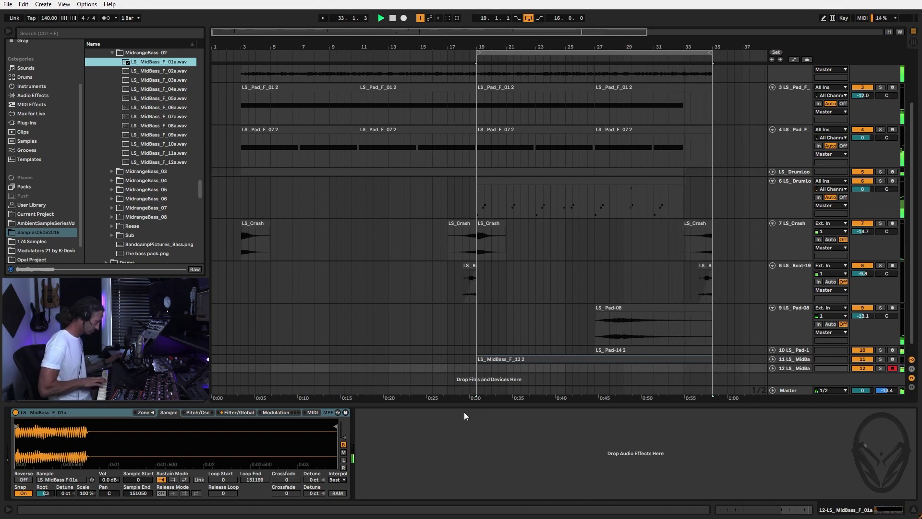
pyautogui.press('F9')
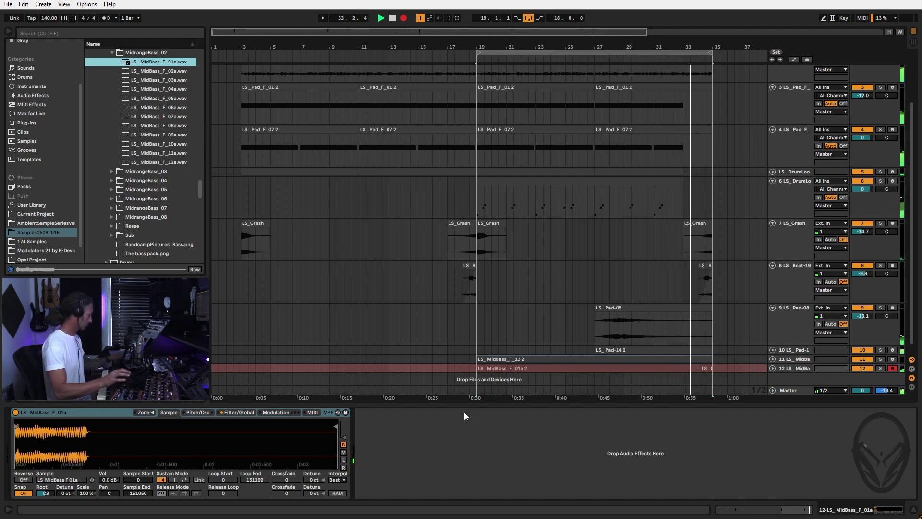
pyautogui.click(422, 426)
# Set the LS_MidBass_F_01a clip's fixed grid to 1/8 and quantize its notes.
pyautogui.click(565, 366)
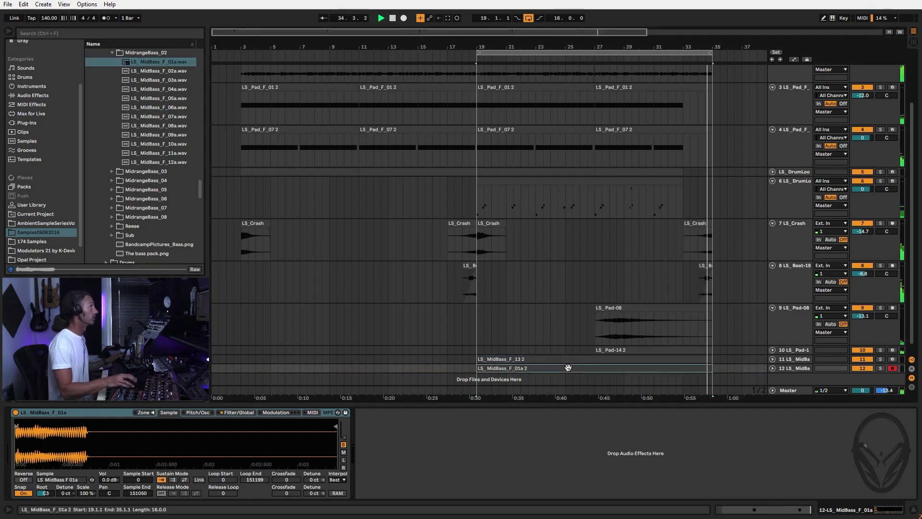
pyautogui.doubleClick(608, 368)
pyautogui.rightClick(592, 462)
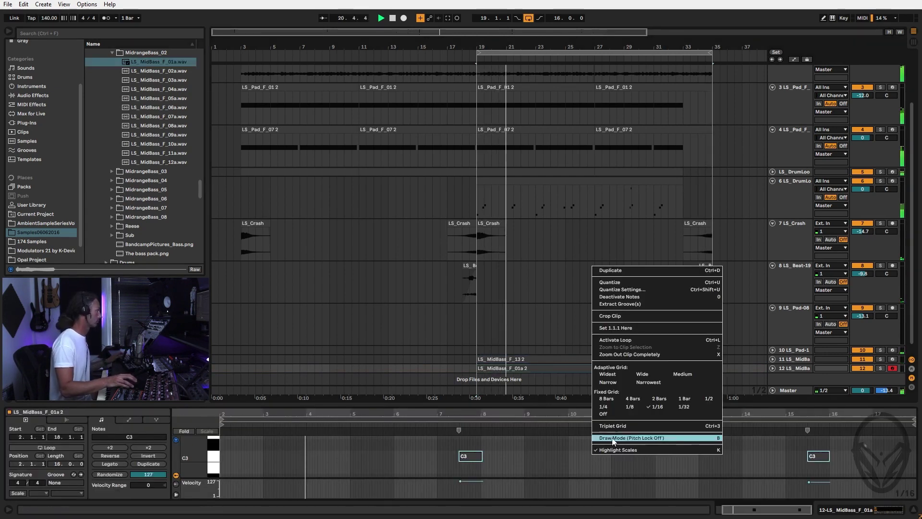
pyautogui.click(628, 407)
pyautogui.rightClick(638, 456)
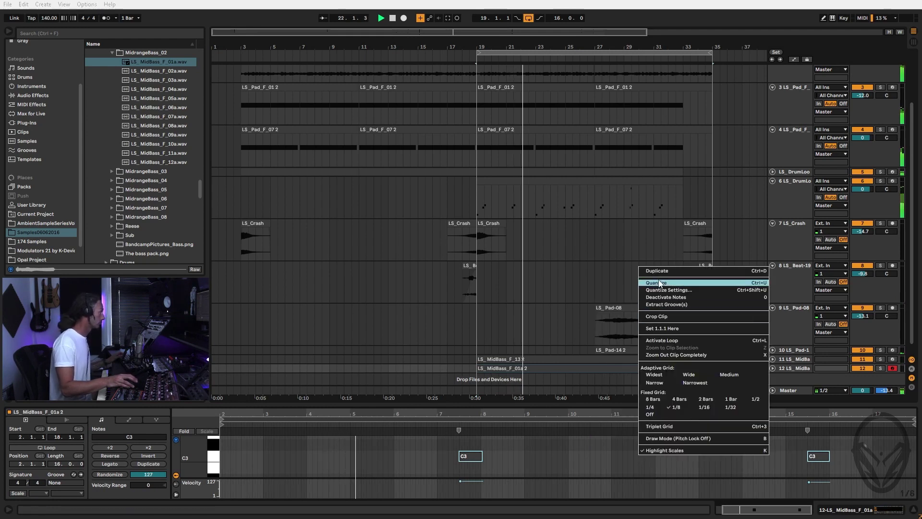
pyautogui.click(654, 297)
pyautogui.click(606, 454)
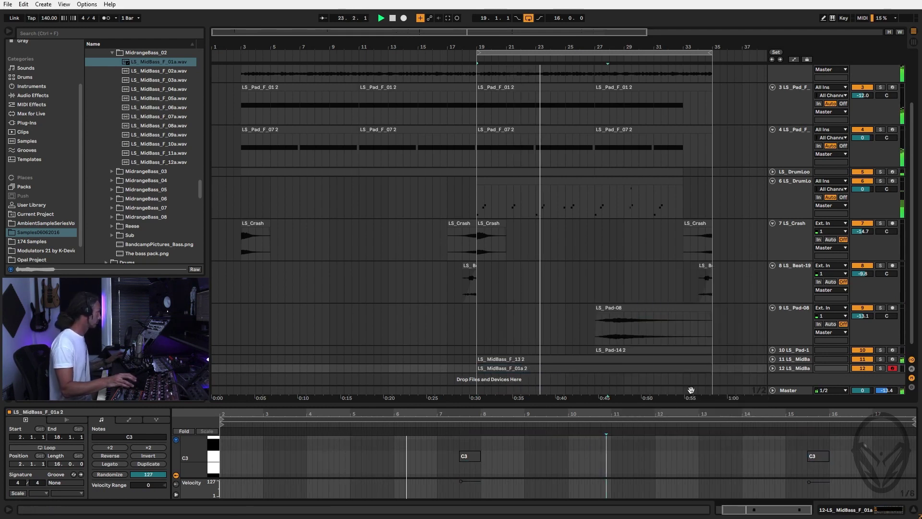
# Raise the filter drive of track 12's LS_MidBass_F_01a Sampler to 5.25 dB.
pyautogui.click(799, 369)
pyautogui.hotkey('shift', 'Tab')
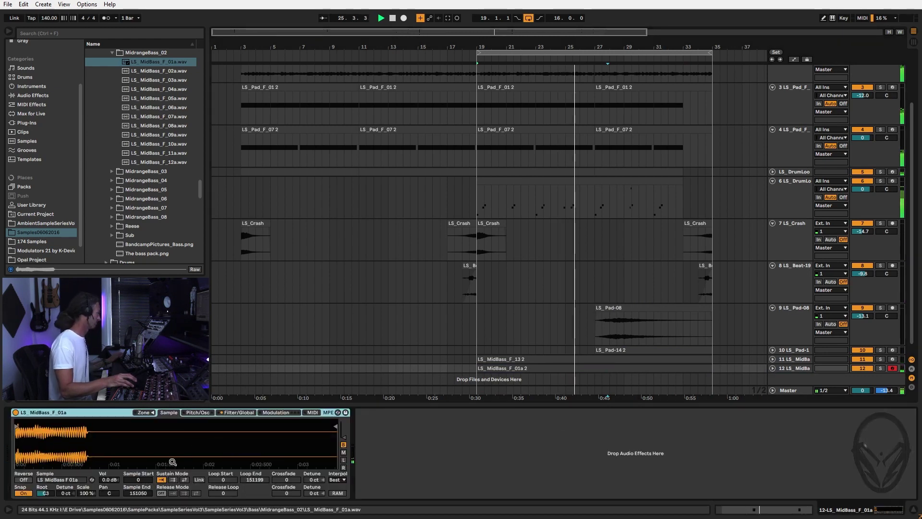
pyautogui.click(237, 412)
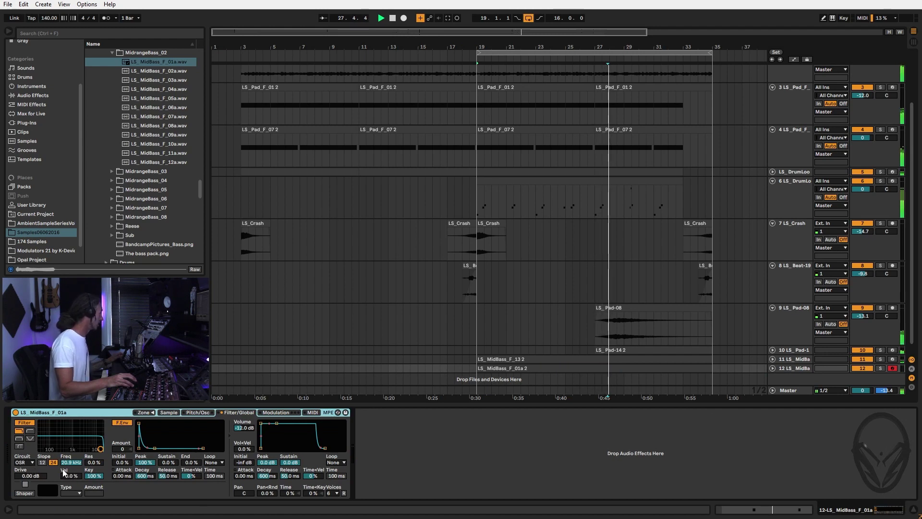
pyautogui.moveTo(31, 476); pyautogui.dragTo(31, 462)
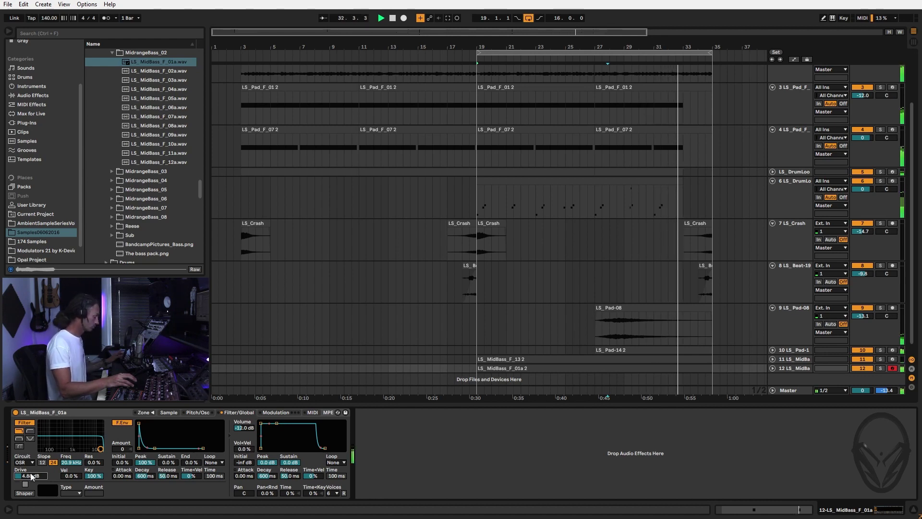
pyautogui.moveTo(30, 477); pyautogui.dragTo(30, 473)
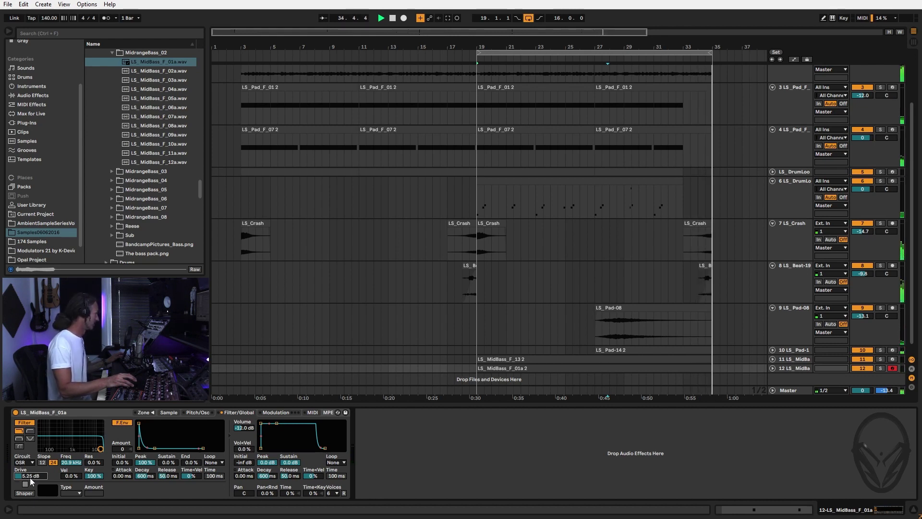
# Limit the LS_MidBass_F_01a Sampler to 1 voice.
pyautogui.click(336, 493)
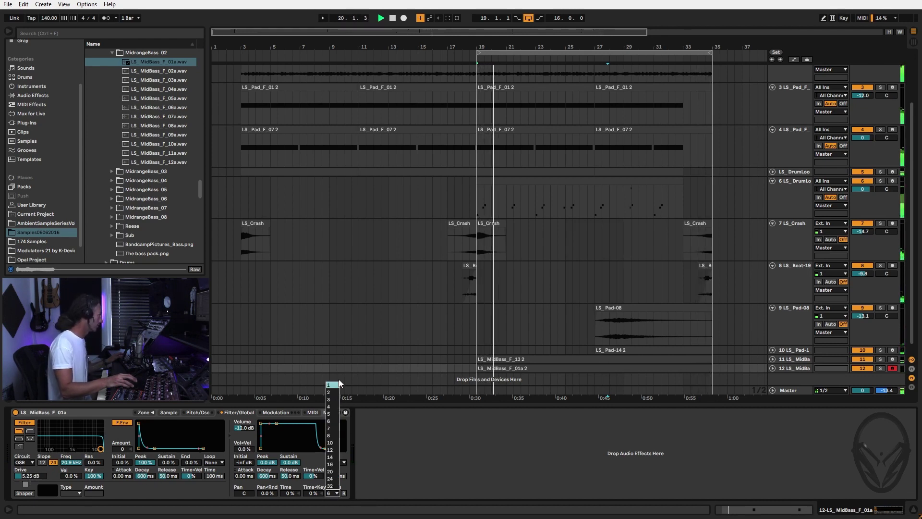
pyautogui.press('Escape')
pyautogui.press('Down')
pyautogui.press('Down')
pyautogui.press('Down')
pyautogui.press('Down')
pyautogui.press('Down')
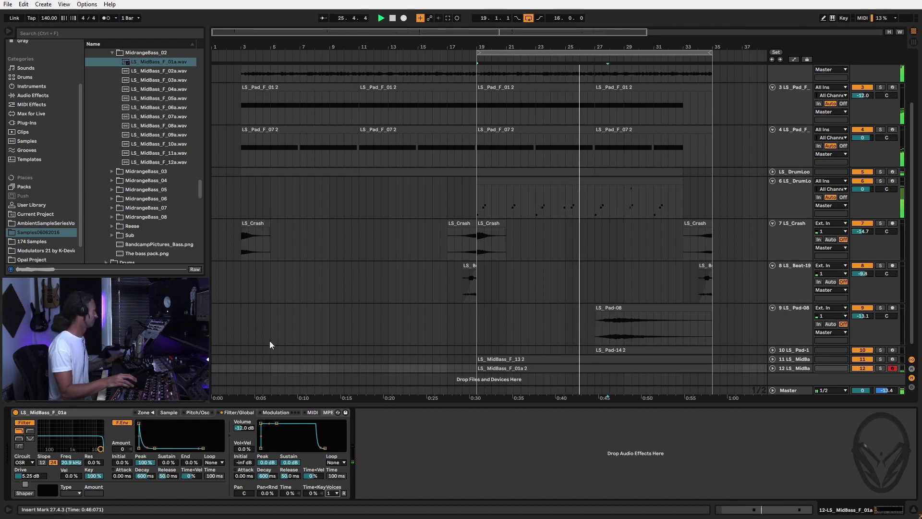
# Audition MidrangeBass_02 samples from LS_MidBass_F_02a to LS_MidBass_F_11a, undoing the load of LS_MidBass_F_03a onto track 12.
pyautogui.click(154, 75)
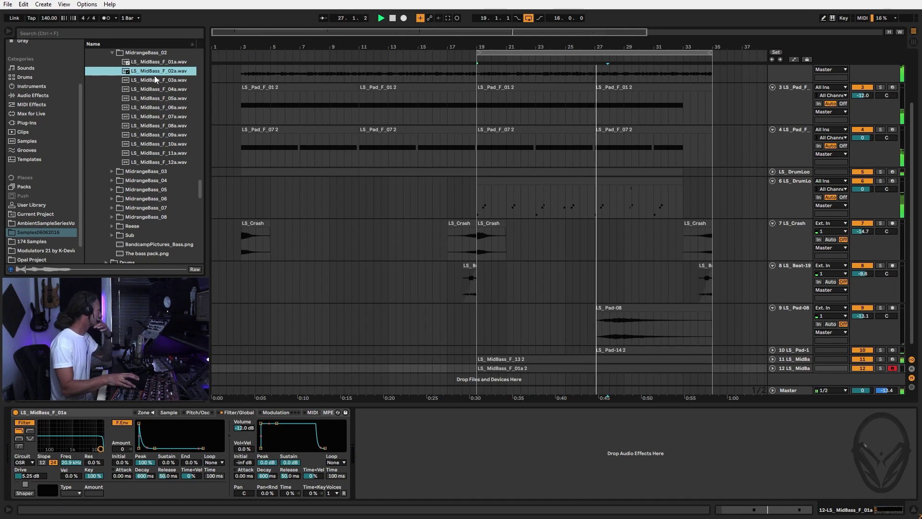
pyautogui.press('Down')
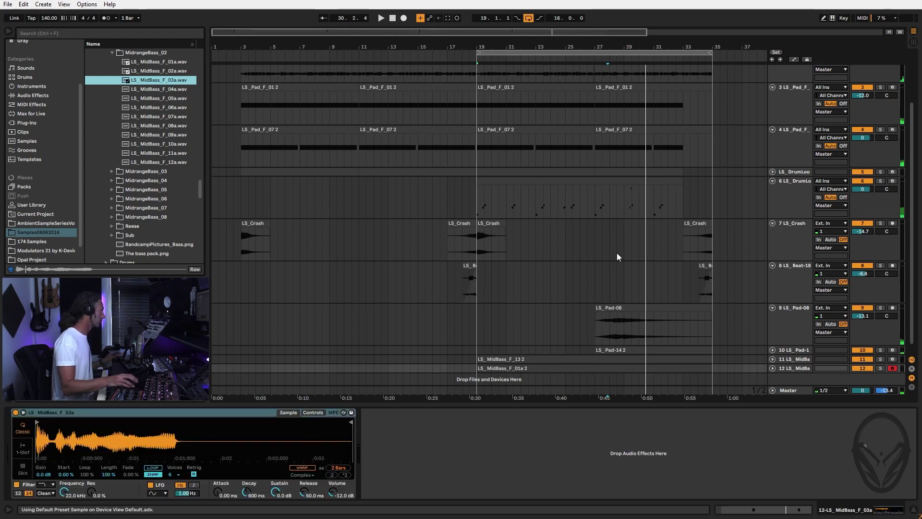
pyautogui.hotkey('ctrl', 'z')
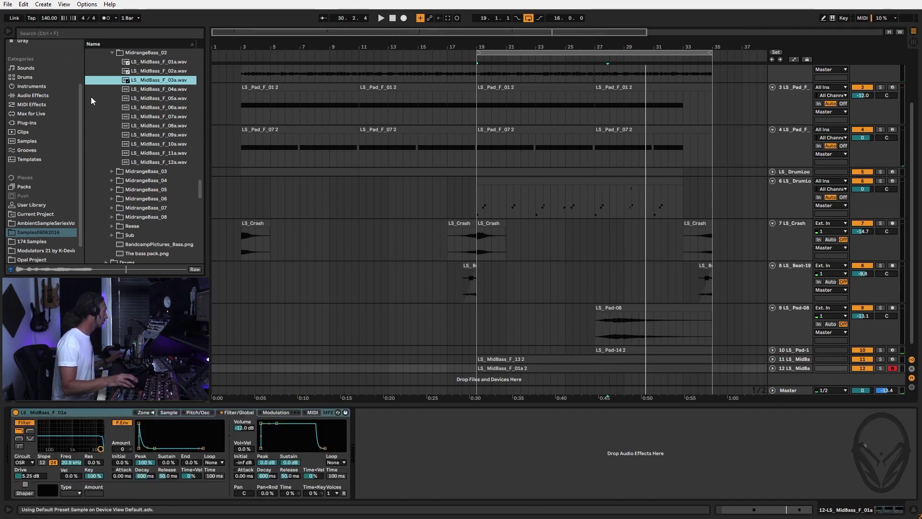
pyautogui.press('Down')
pyautogui.press('Down')
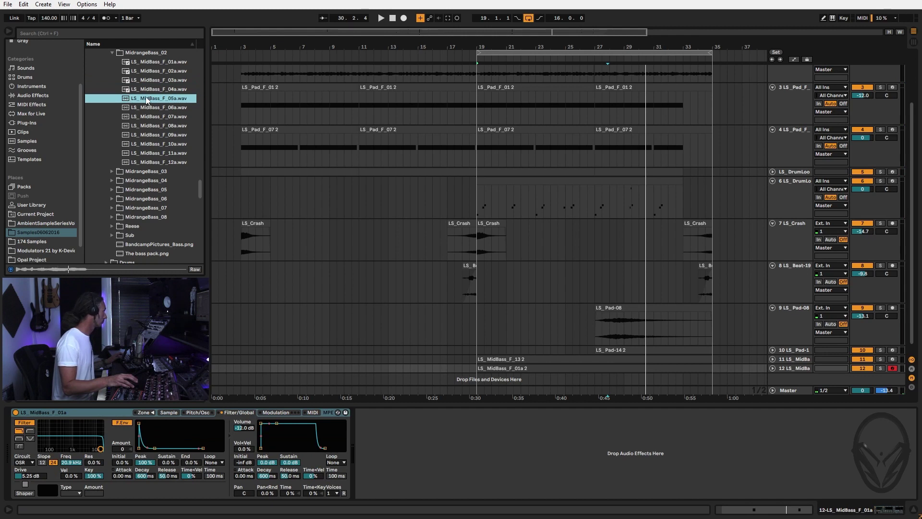
pyautogui.click(152, 127)
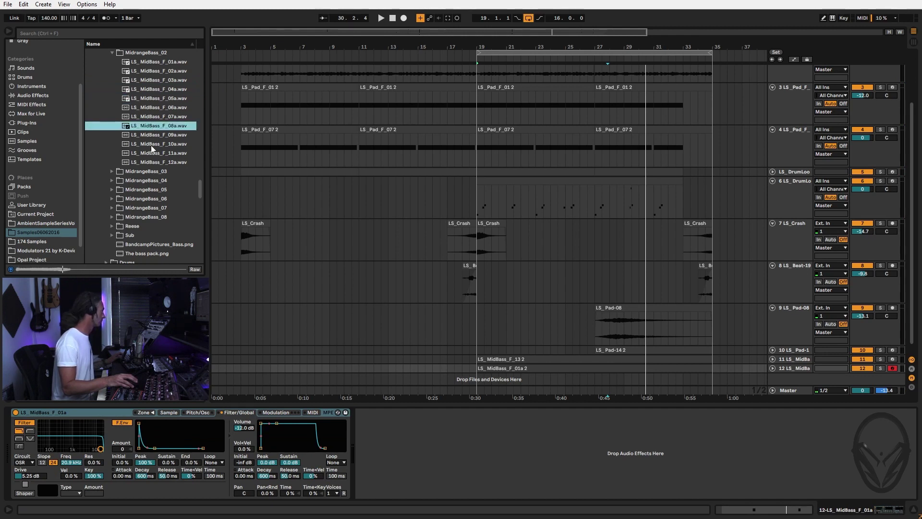
pyautogui.click(150, 145)
pyautogui.click(151, 152)
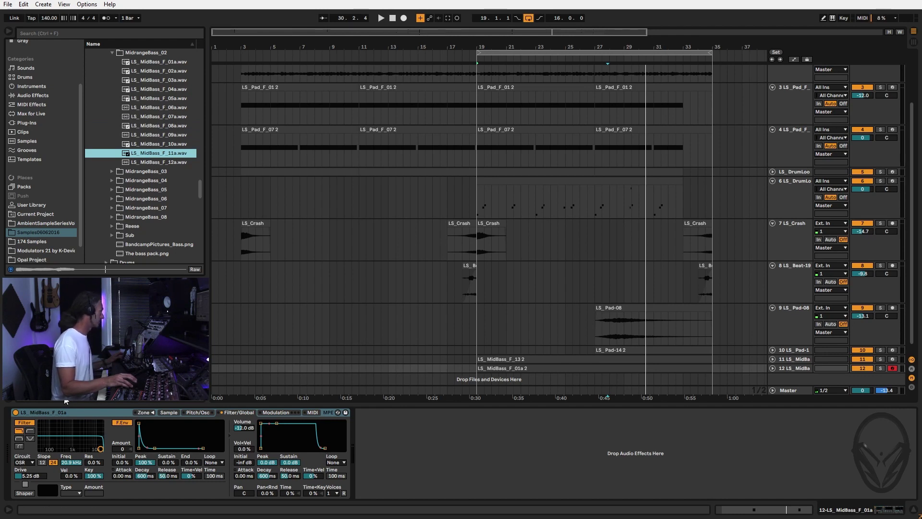
# Copy the LS_MidBass_F_01a Sampler onto a new track 13 and replace its sample with LS_MidBass_F_11a.wav.
pyautogui.click(47, 414)
pyautogui.moveTo(55, 412); pyautogui.dragTo(507, 382)
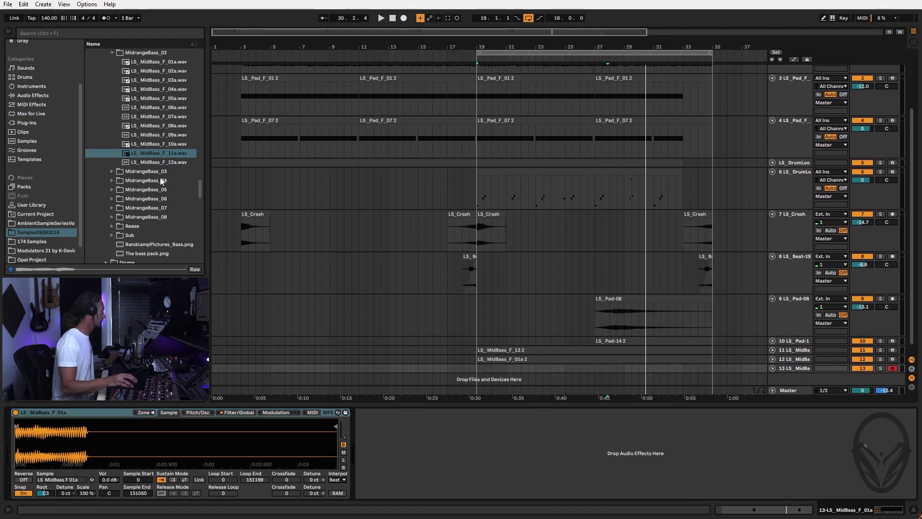
pyautogui.moveTo(144, 153); pyautogui.dragTo(152, 168)
pyautogui.moveTo(103, 434); pyautogui.dragTo(104, 435)
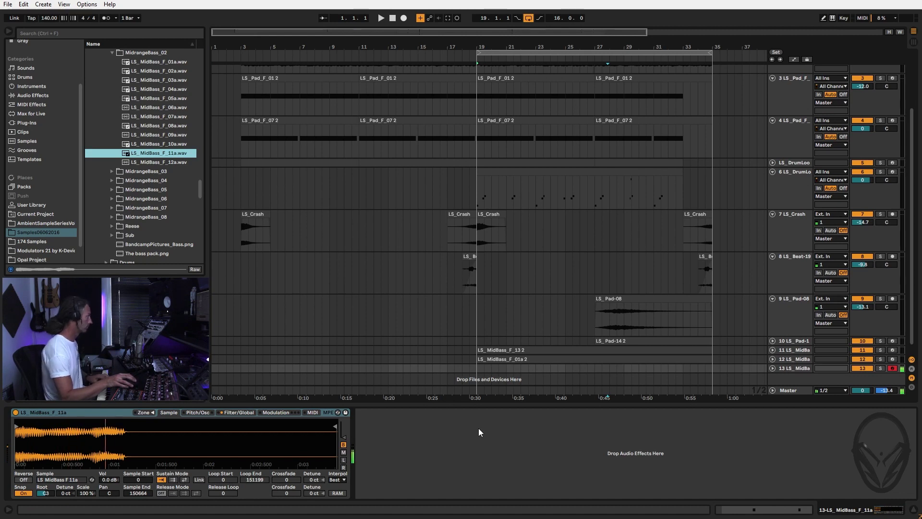
# Set track 13's Sampler filter to 3.17 kHz with 6.8 % resonance and record the LS_MidBass_F_11a part over the playing loop.
pyautogui.press('space')
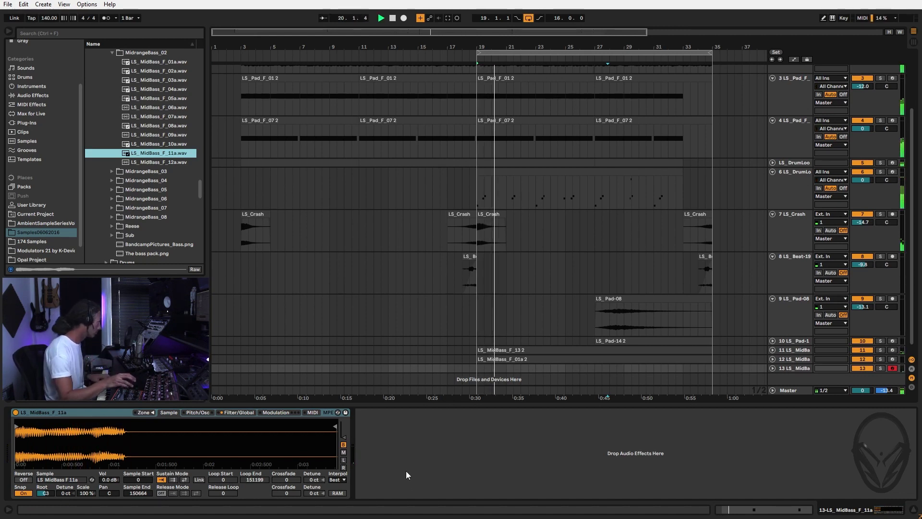
pyautogui.click(239, 412)
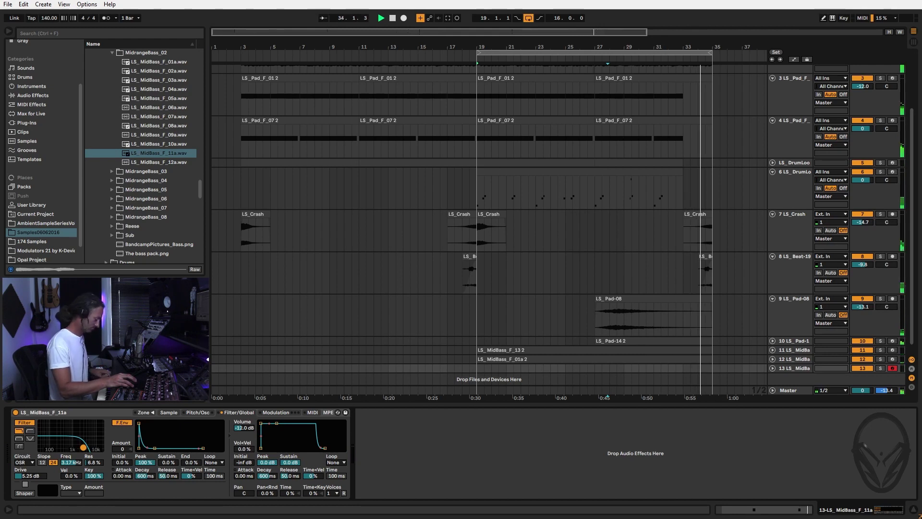
pyautogui.press('F9')
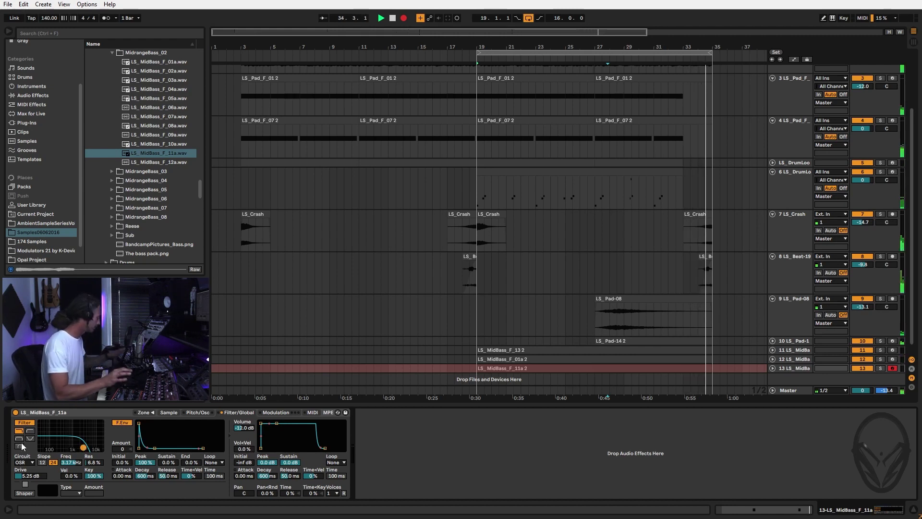
pyautogui.press('F9')
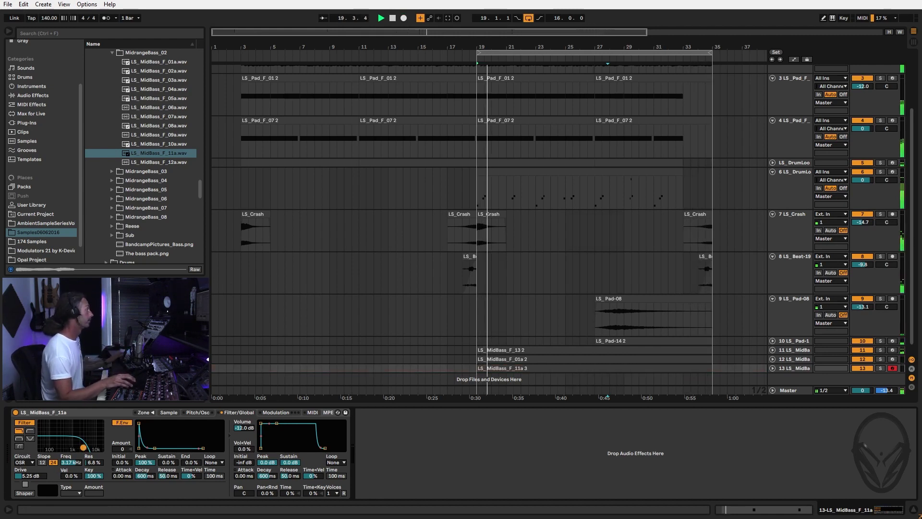
# Set the editing grid to 1/8 in the LS_MidBass_F_11a 3 clip and quantize its C#3 note.
pyautogui.doubleClick(531, 370)
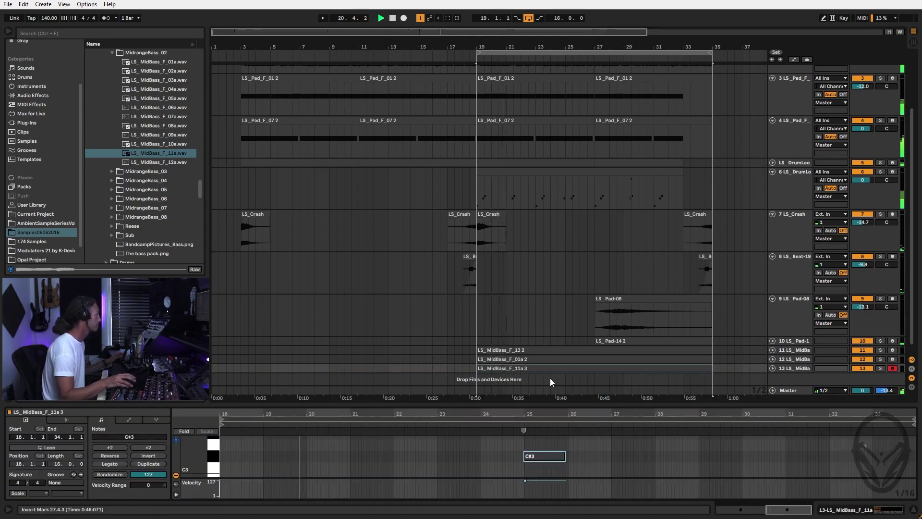
pyautogui.rightClick(650, 456)
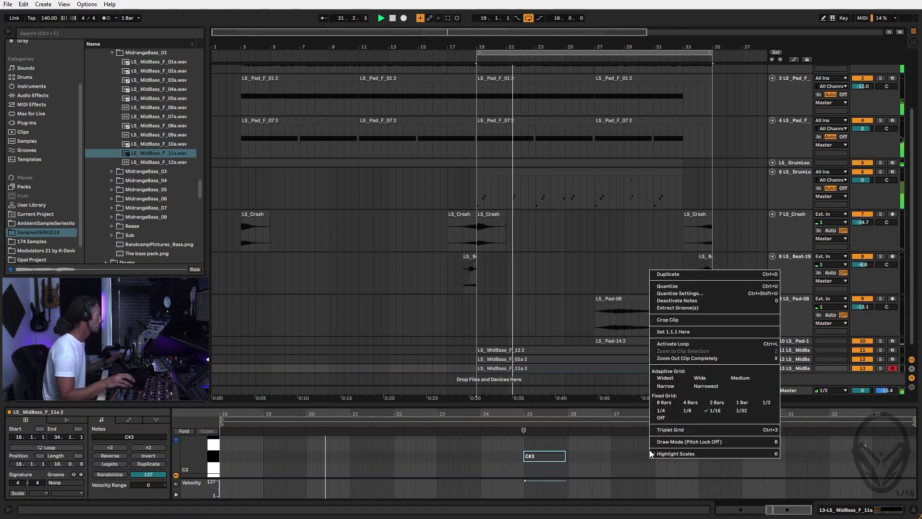
pyautogui.click(687, 410)
pyautogui.rightClick(677, 414)
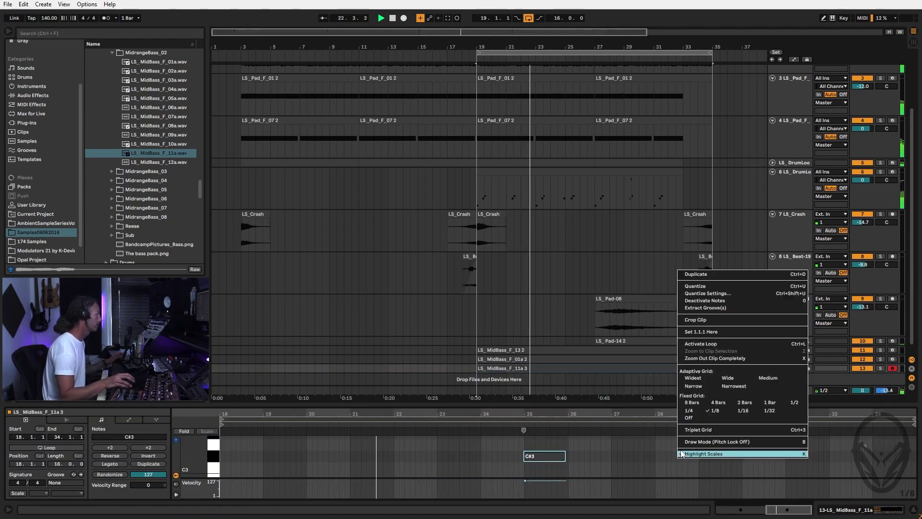
pyautogui.click(725, 289)
pyautogui.click(637, 457)
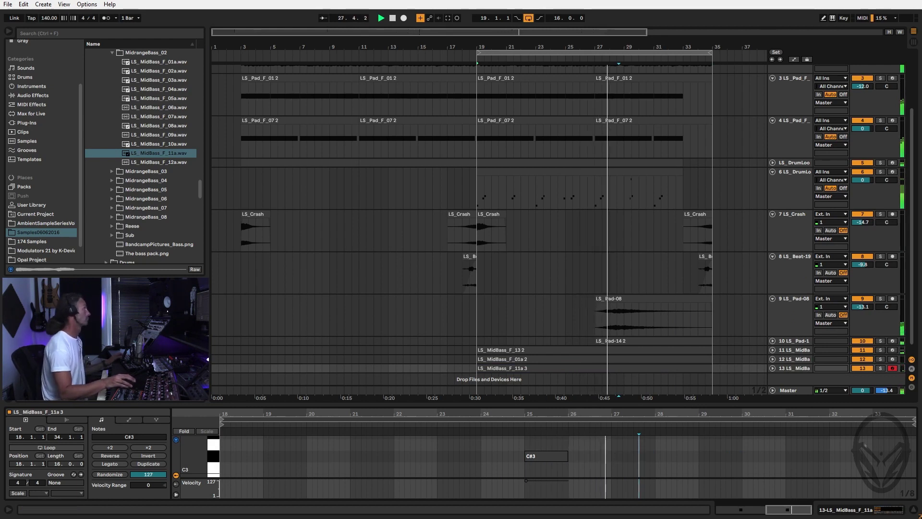
# Open track 13's Sampler filter fully to 22.0 kHz with 0.0 % resonance.
pyautogui.click(517, 368)
pyautogui.click(798, 368)
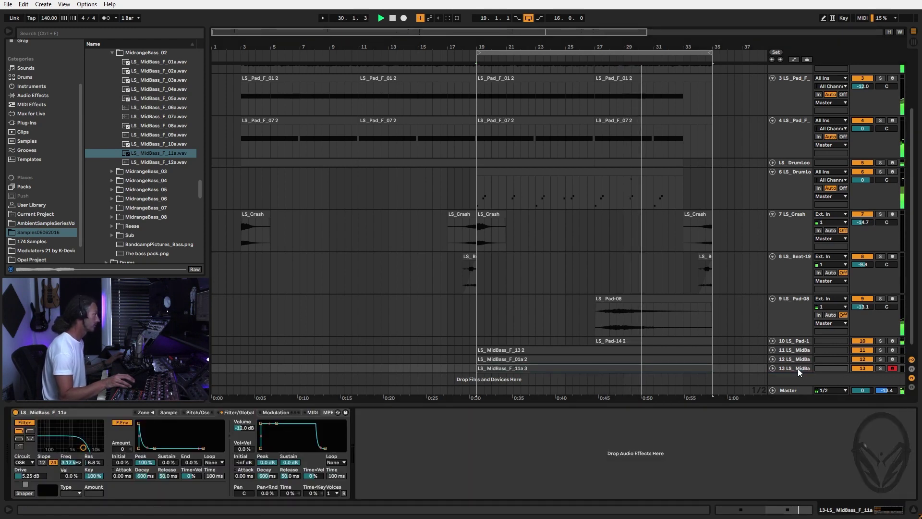
pyautogui.moveTo(83, 447); pyautogui.dragTo(101, 449)
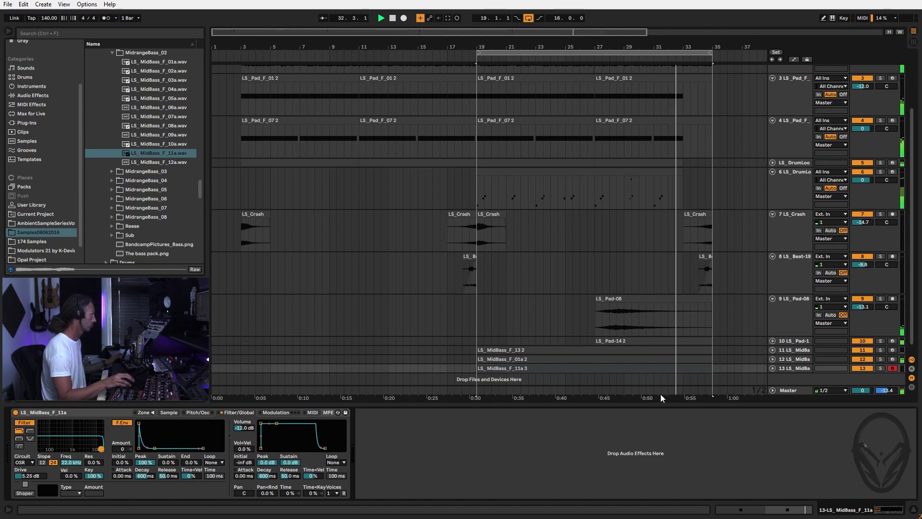
# Draw filter frequency automation on track 13 that curves up to 22.0 kHz from the start of the bar 26 note to midway through it.
pyautogui.click(773, 368)
pyautogui.press('q')
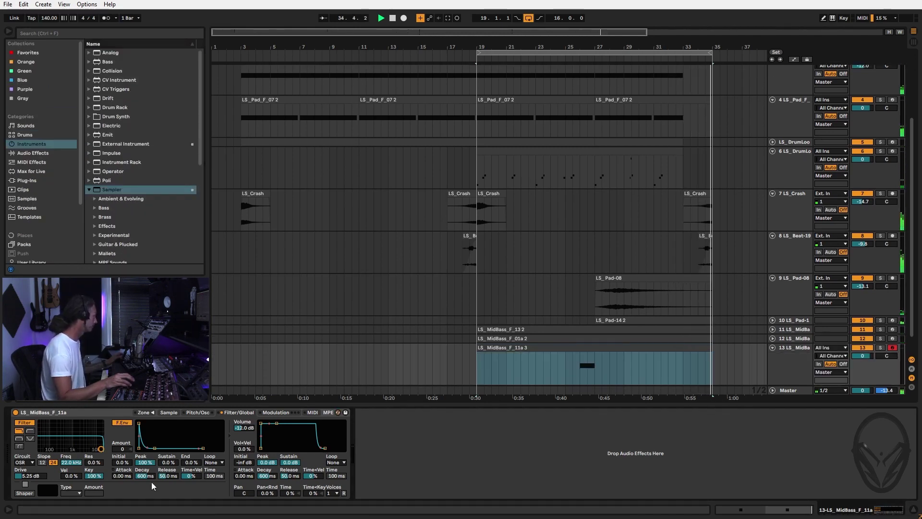
pyautogui.press('a')
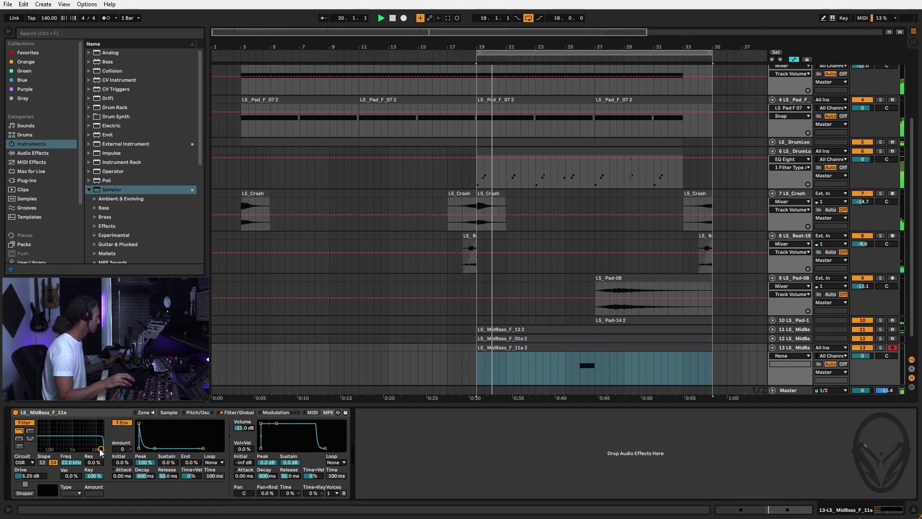
pyautogui.click(67, 459)
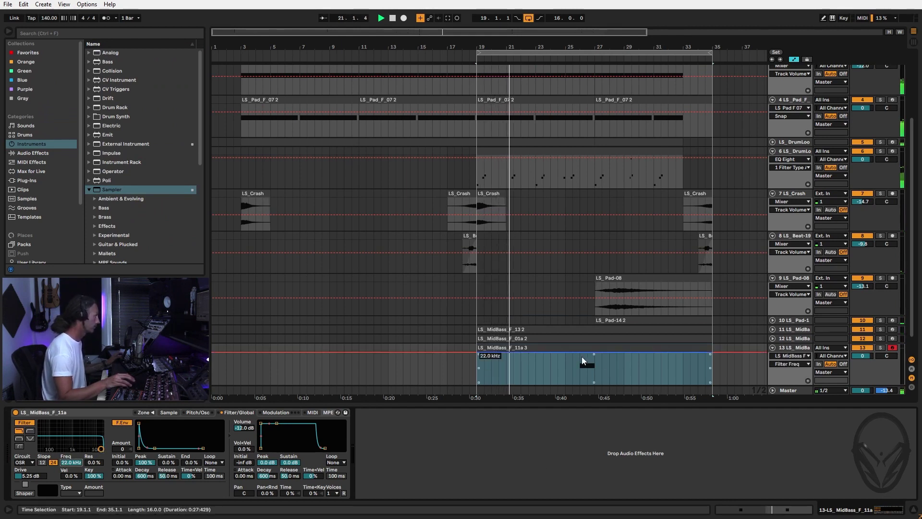
pyautogui.moveTo(583, 359)
pyautogui.mouseDown()
pyautogui.moveTo(589, 372)
pyautogui.moveTo(591, 362)
pyautogui.mouseUp()
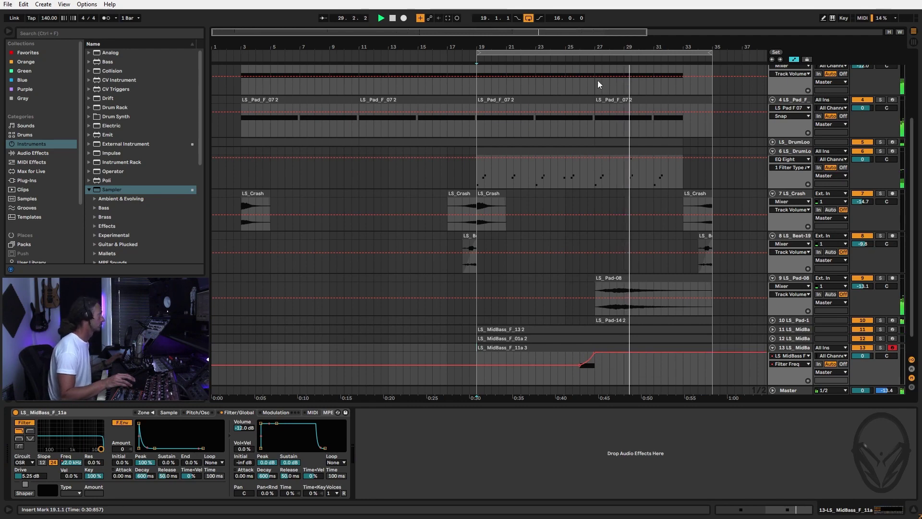
pyautogui.press('+')
pyautogui.press('+')
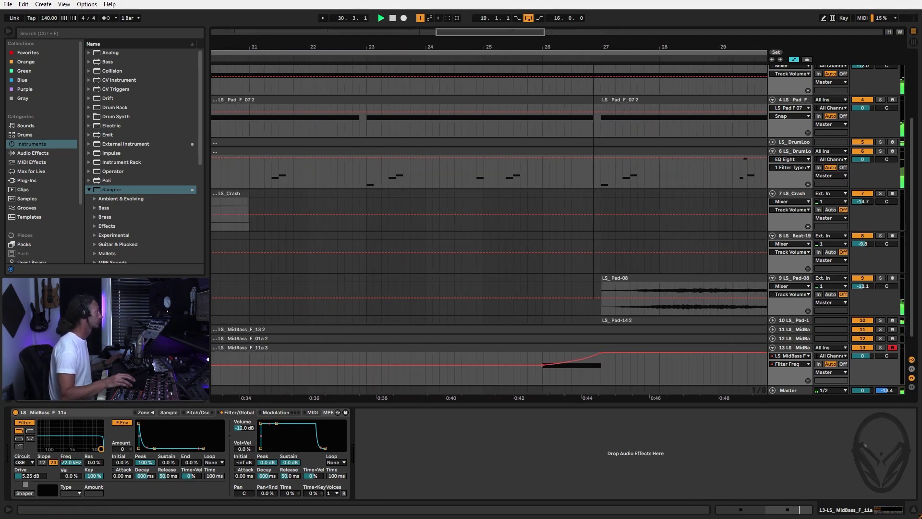
pyautogui.moveTo(600, 360); pyautogui.dragTo(572, 360)
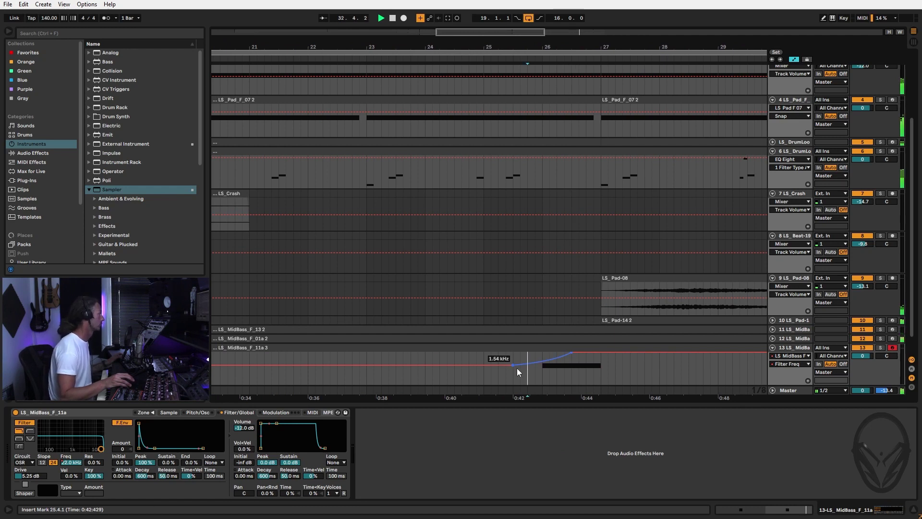
pyautogui.moveTo(521, 365); pyautogui.dragTo(542, 365)
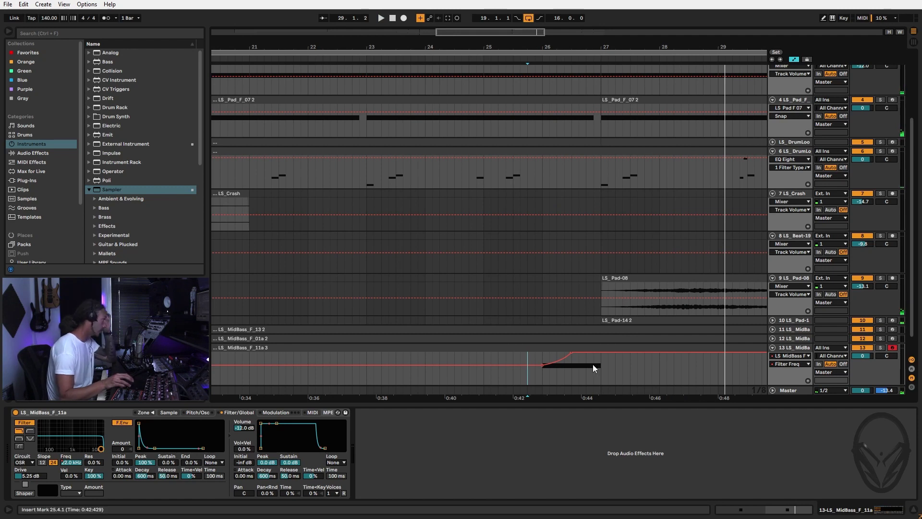
# Enable the pitch envelope in track 13's Sampler with an amount of +8 st, and solo the track to audition the bar 26 note.
pyautogui.click(203, 414)
pyautogui.click(24, 464)
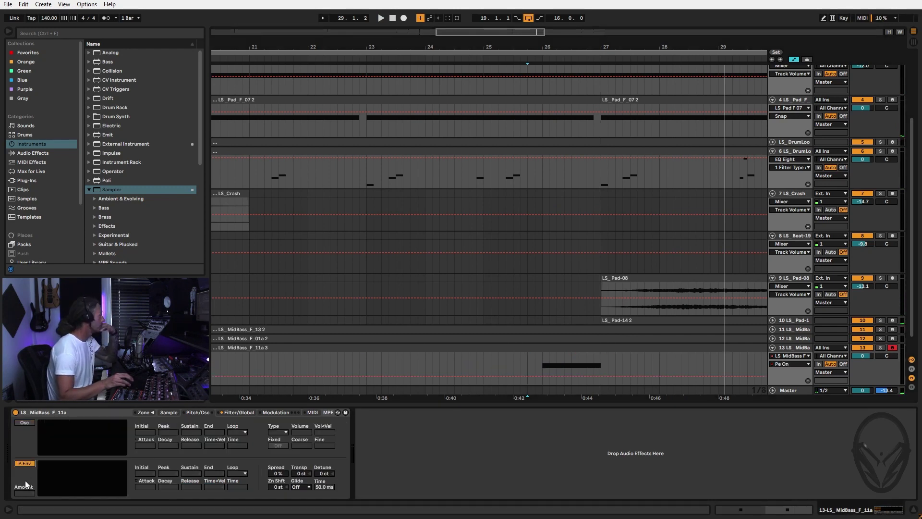
pyautogui.click(26, 493)
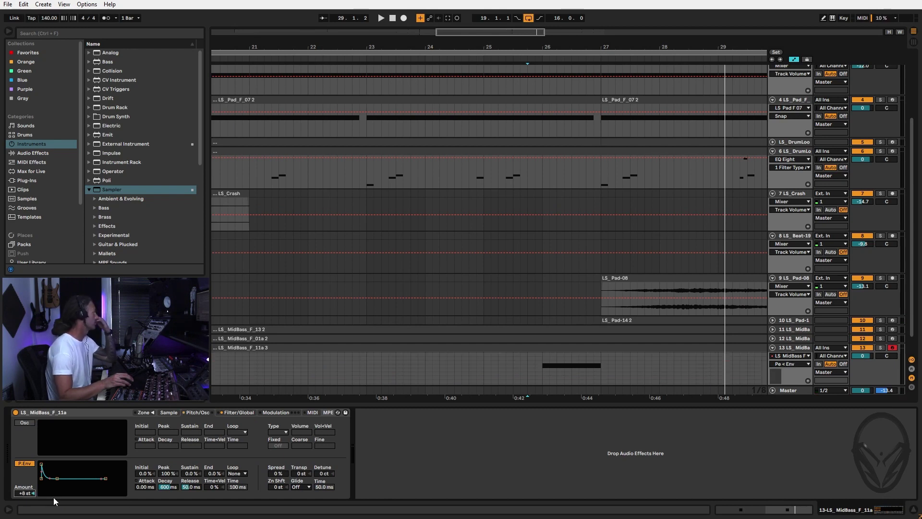
pyautogui.click(540, 373)
pyautogui.click(879, 348)
pyautogui.press('space')
pyautogui.press('space')
pyautogui.press('space')
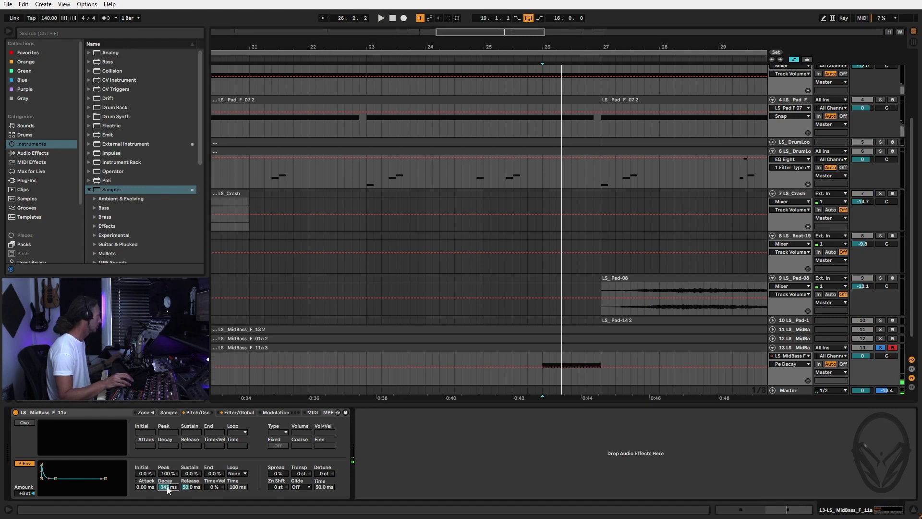
# Shorten the pitch envelope decay to 87.3 ms while auditioning the bar 26 note.
pyautogui.moveTo(167, 489); pyautogui.dragTo(167, 518)
pyautogui.press('space')
pyautogui.press('space')
pyautogui.press('space')
pyautogui.moveTo(167, 487); pyautogui.dragTo(167, 456)
pyautogui.press('space')
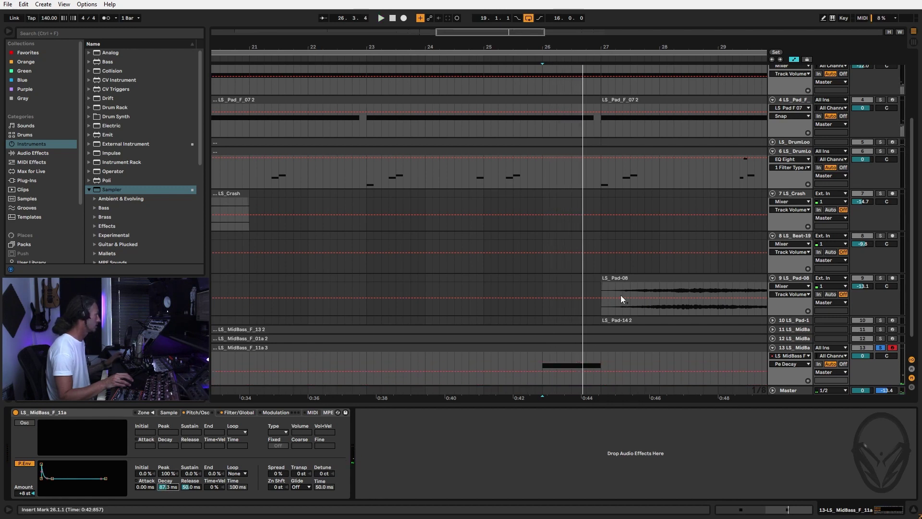
# Refine the pitch envelope to an amount of +3 st, a 206 ms decay and a 54.1 ms attack while auditioning the note.
pyautogui.click(569, 347)
pyautogui.press('space')
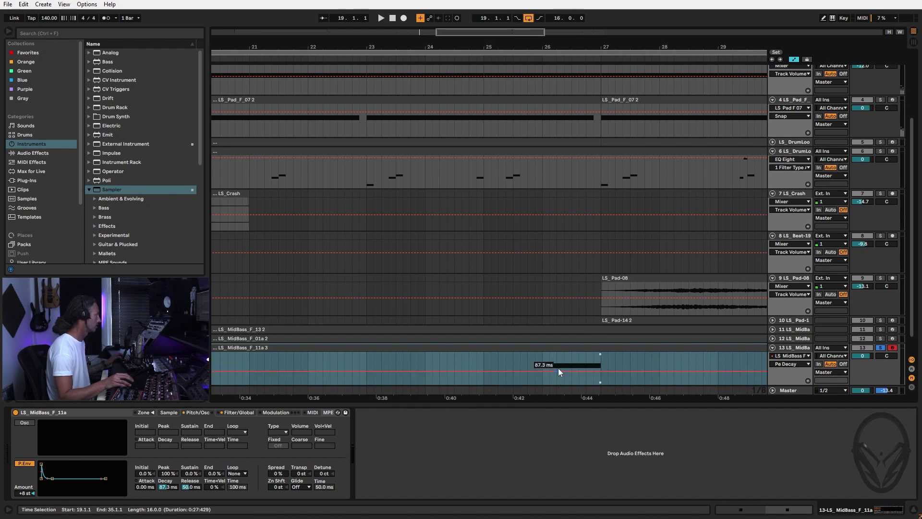
pyautogui.moveTo(24, 494); pyautogui.dragTo(24, 504)
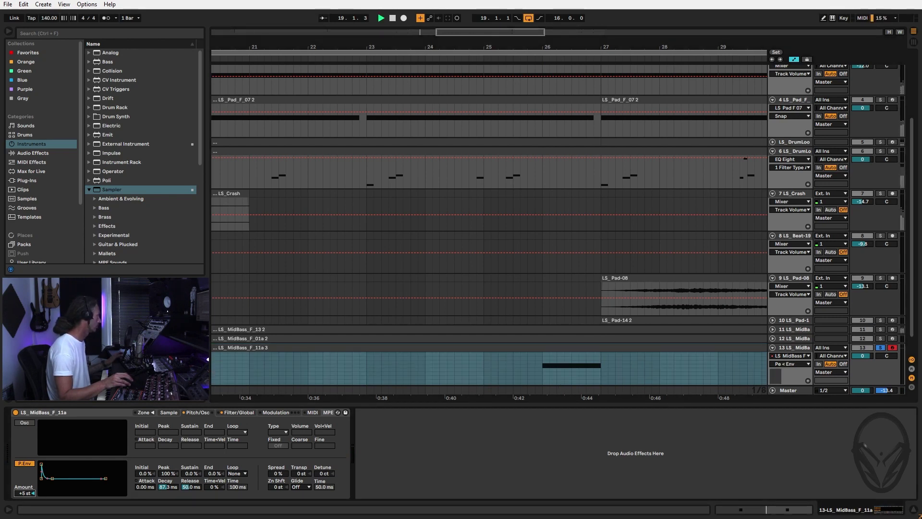
pyautogui.click(545, 373)
pyautogui.press('space')
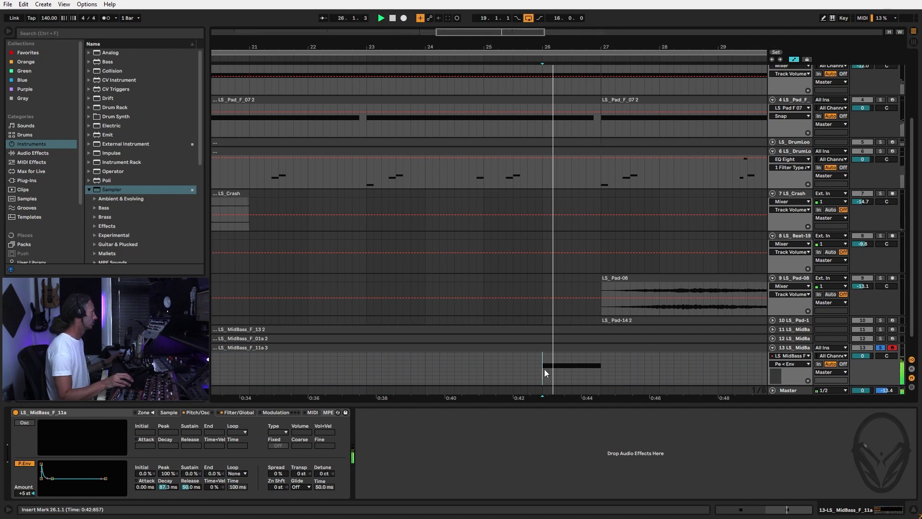
pyautogui.moveTo(25, 493); pyautogui.dragTo(25, 483)
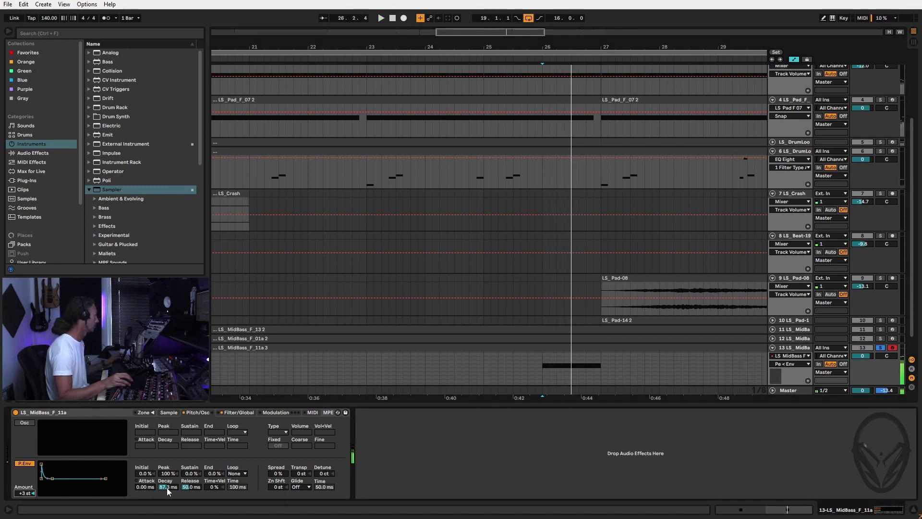
pyautogui.moveTo(167, 487); pyautogui.dragTo(167, 488)
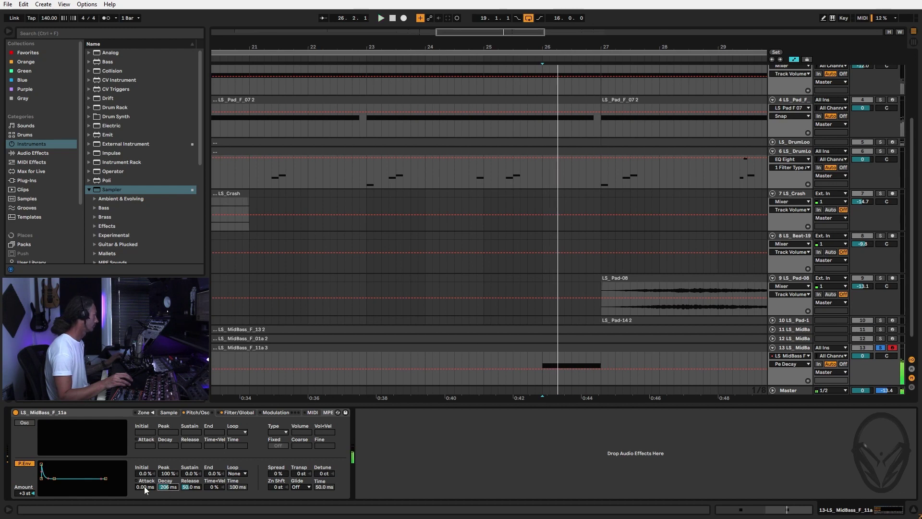
pyautogui.moveTo(145, 487); pyautogui.dragTo(145, 478)
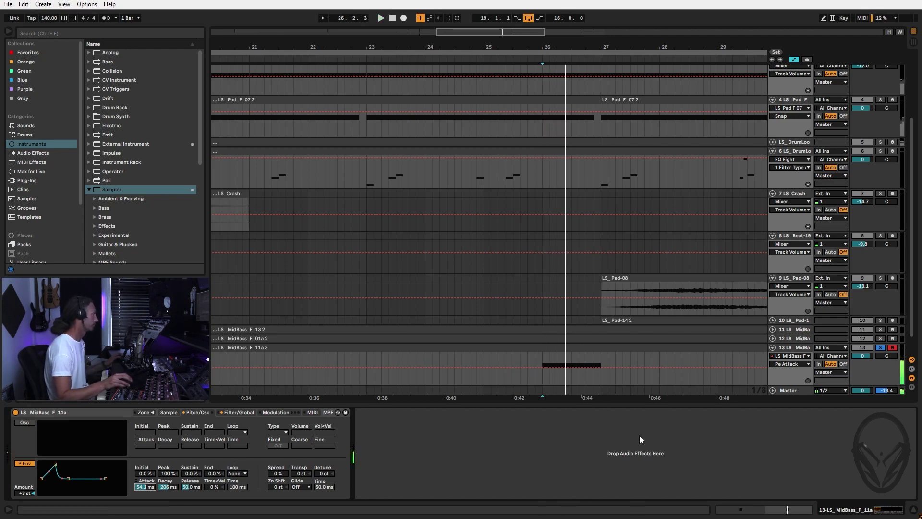
# Delete the filter frequency automation from track 13's Sampler.
pyautogui.click(237, 413)
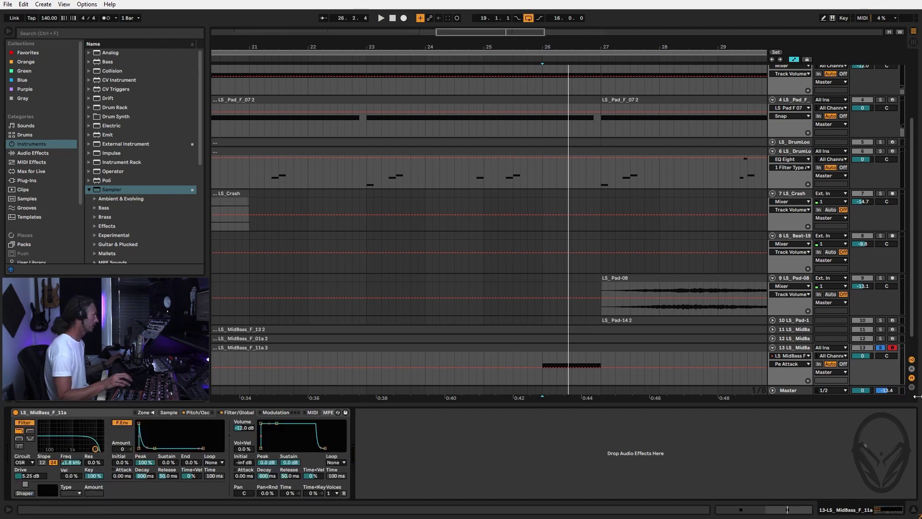
pyautogui.rightClick(66, 464)
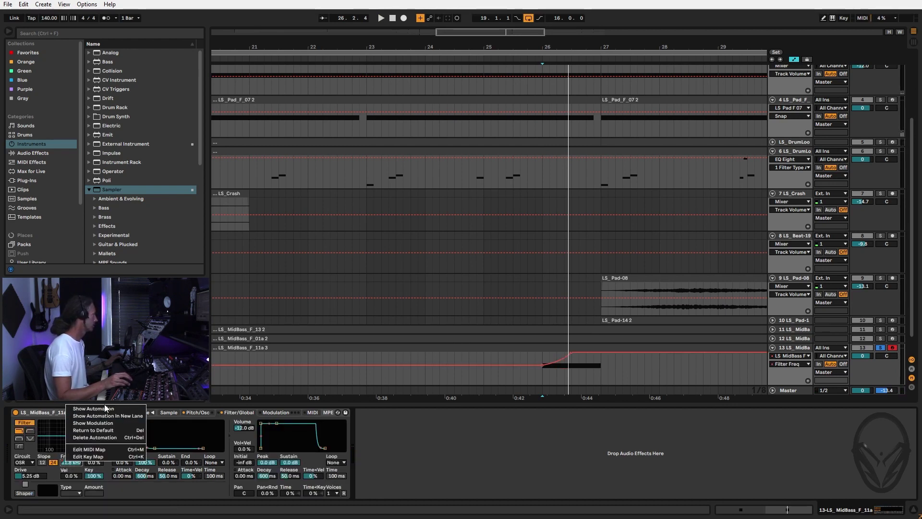
pyautogui.click(96, 437)
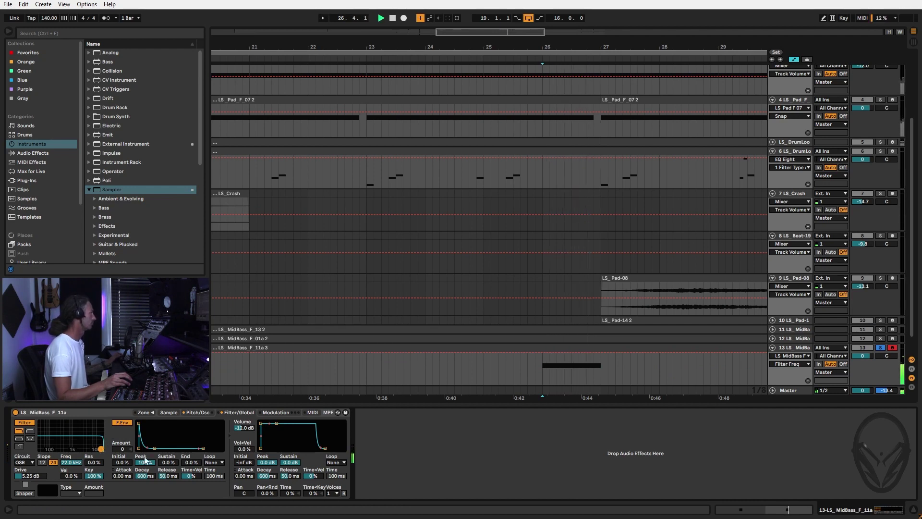
# Shorten the C#3 note in the LS_MidBass_F_11a 3 clip to about 1.5 beats and audition it.
pyautogui.click(572, 360)
pyautogui.press('space')
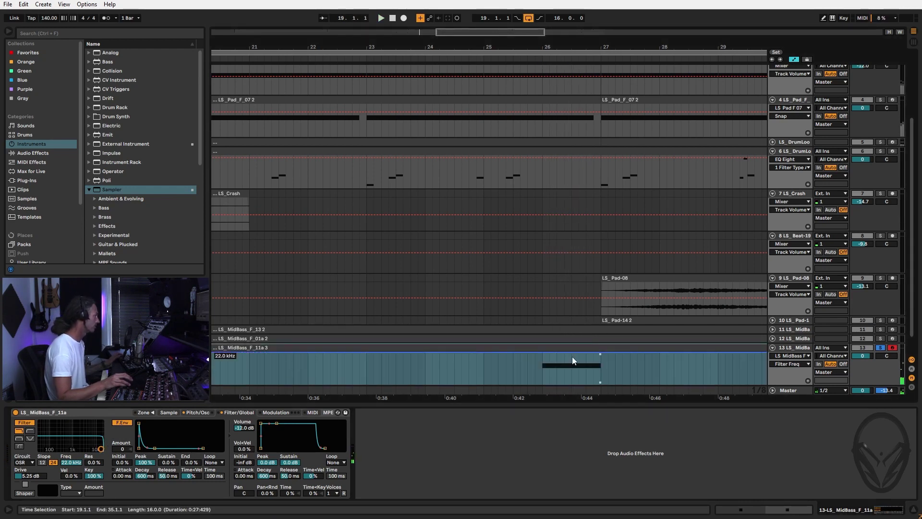
pyautogui.doubleClick(577, 348)
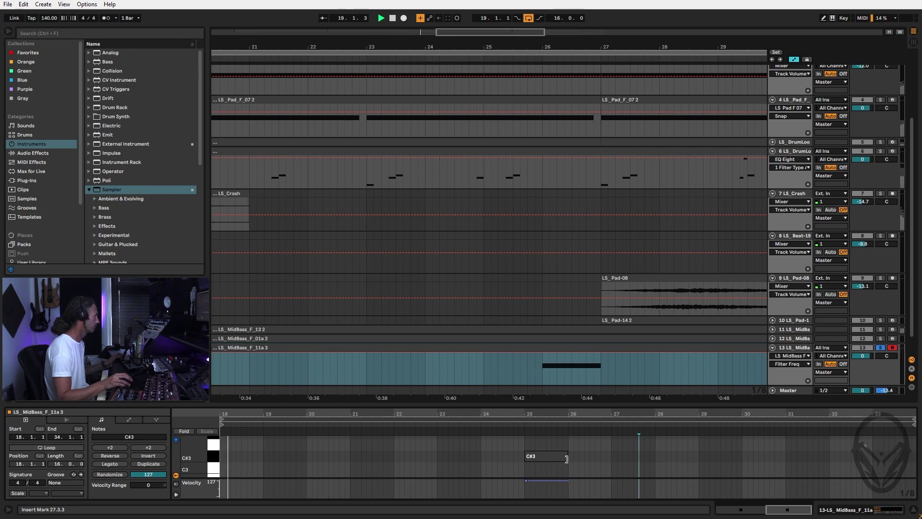
pyautogui.click(521, 452)
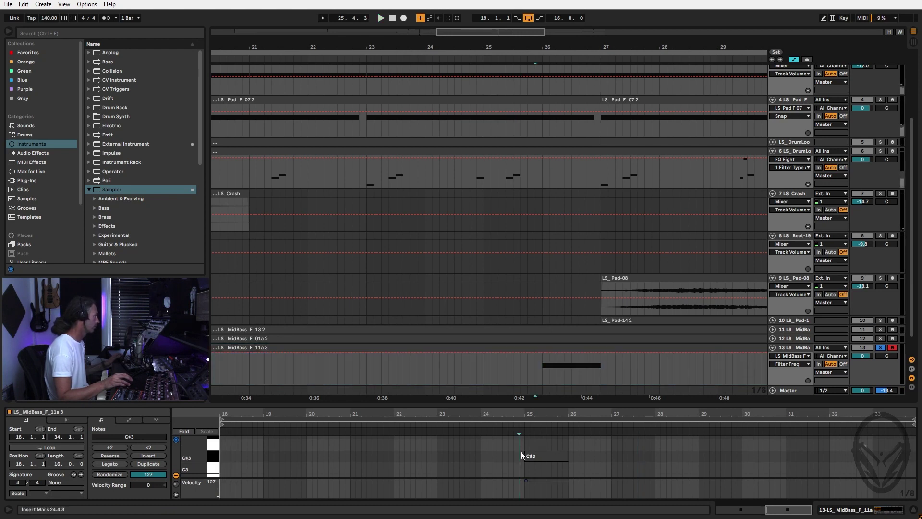
pyautogui.moveTo(521, 414); pyautogui.dragTo(525, 413)
pyautogui.click(524, 424)
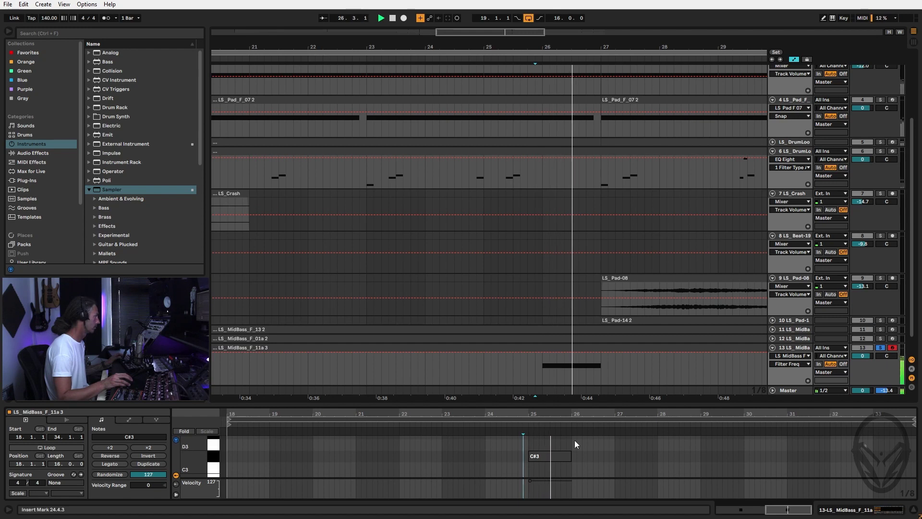
pyautogui.moveTo(572, 458); pyautogui.dragTo(545, 457)
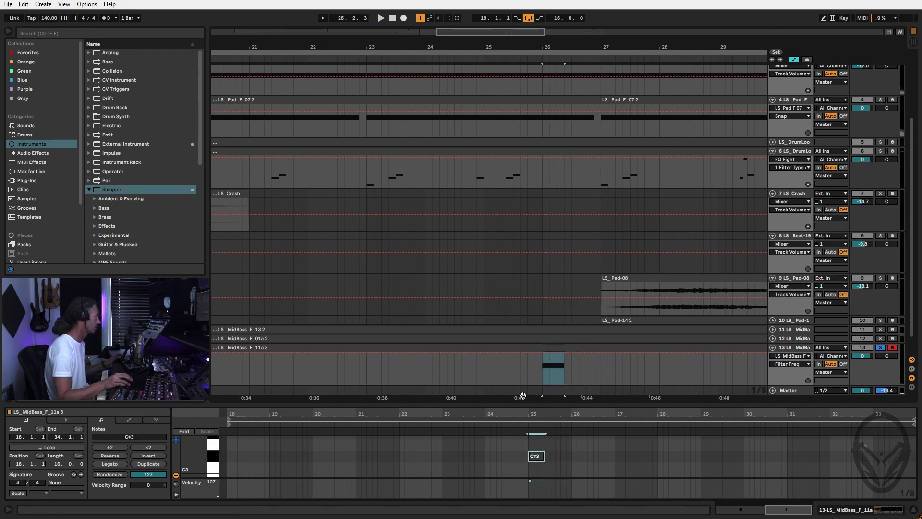
pyautogui.click(520, 424)
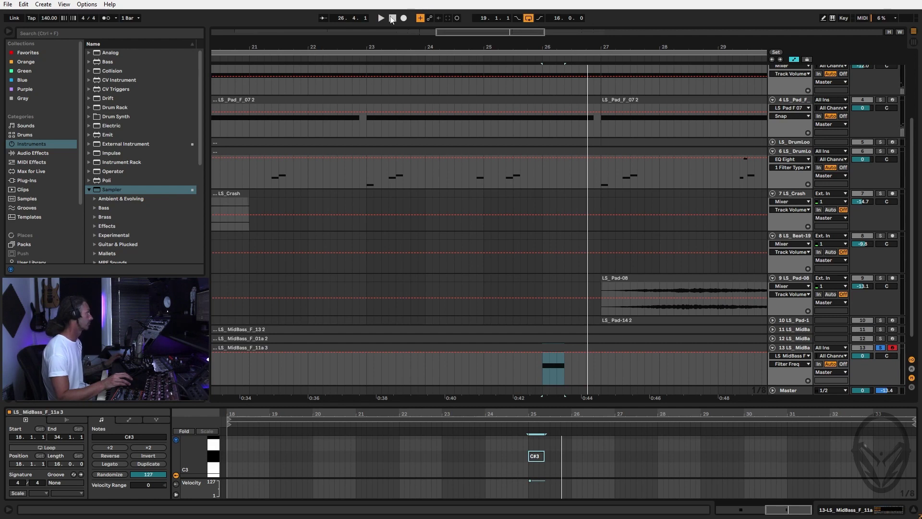
# Play the loop from bar 19 with track 13 unsoloed, and hide the automation lanes.
pyautogui.click(461, 53)
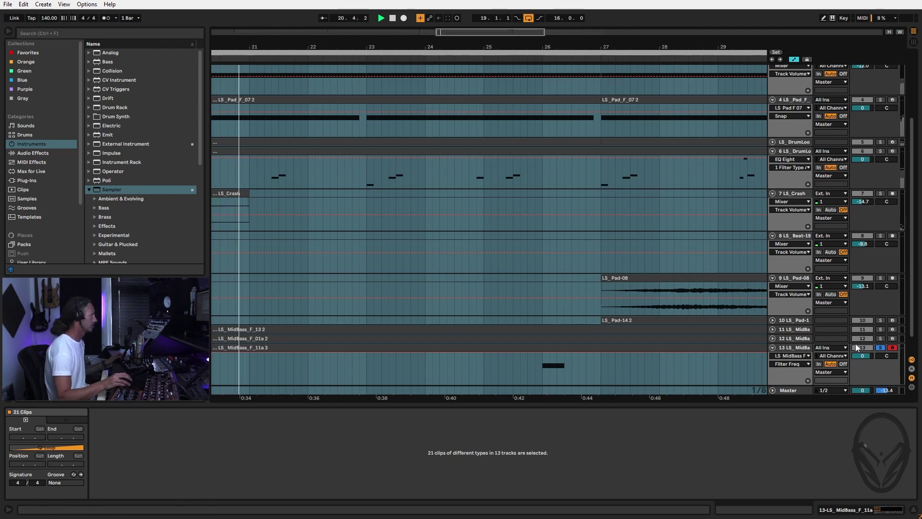
pyautogui.click(880, 348)
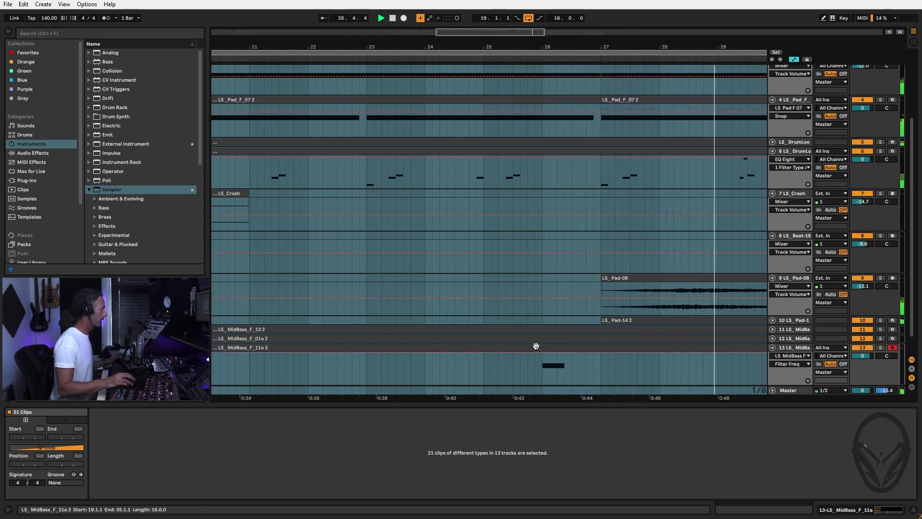
pyautogui.press('a')
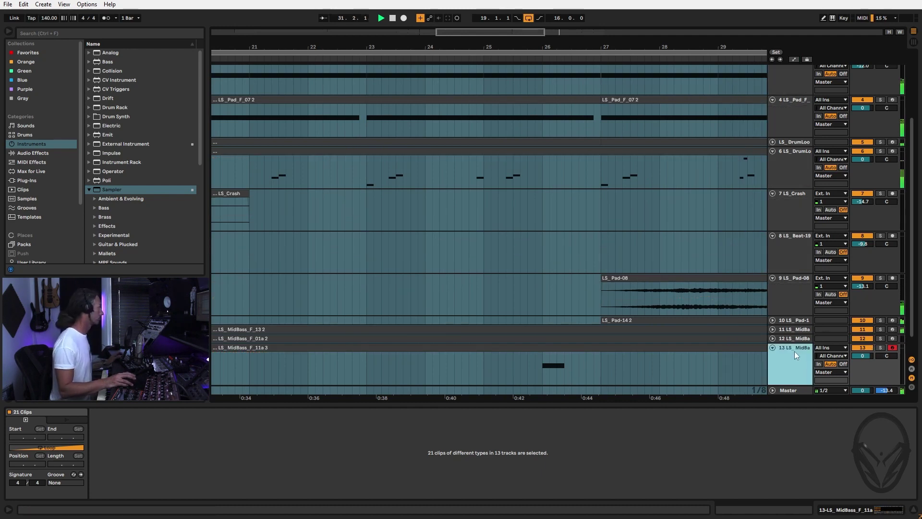
# Browse Samples06062016 to the Neutron Reeses folder among SampleSeriesVol4's Bass samples, stop the loop and audition the third reese.
pyautogui.moveTo(573, 44); pyautogui.dragTo(572, 19)
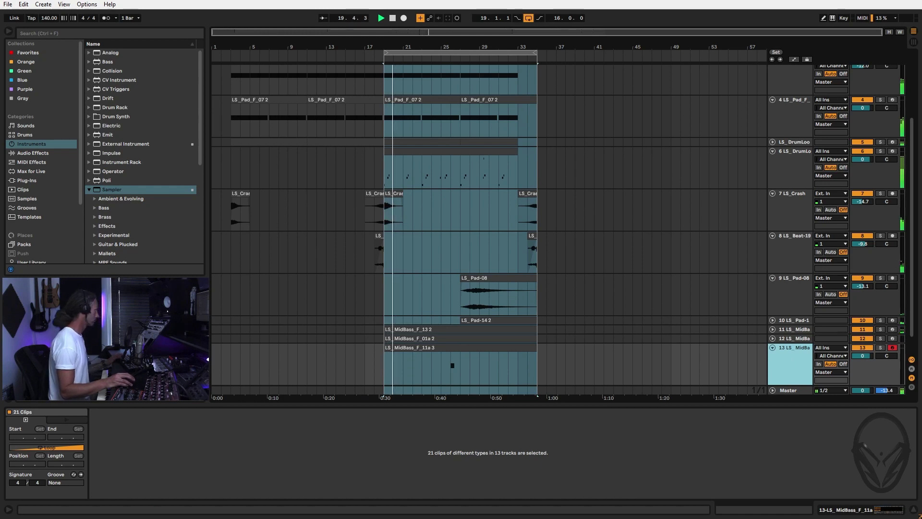
pyautogui.scroll(-1, 44, 240)
pyautogui.scroll(-3, 45, 240)
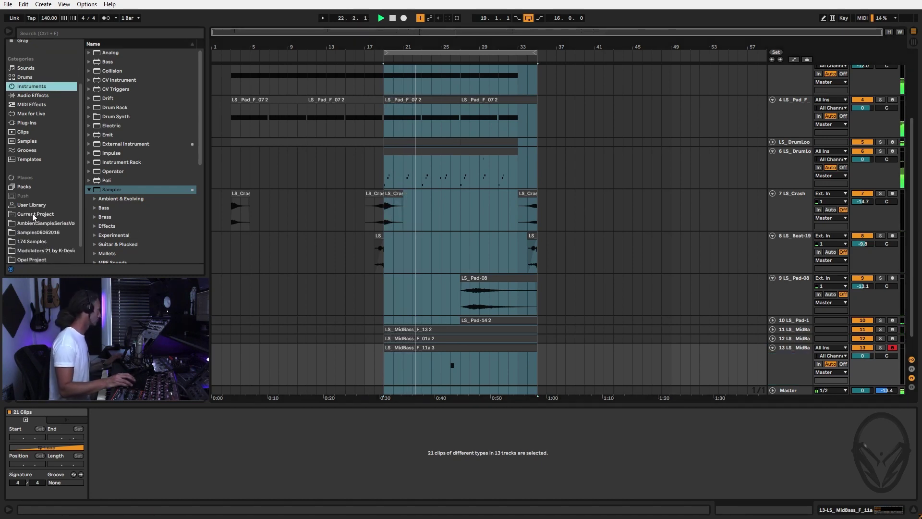
pyautogui.scroll(-1, 32, 213)
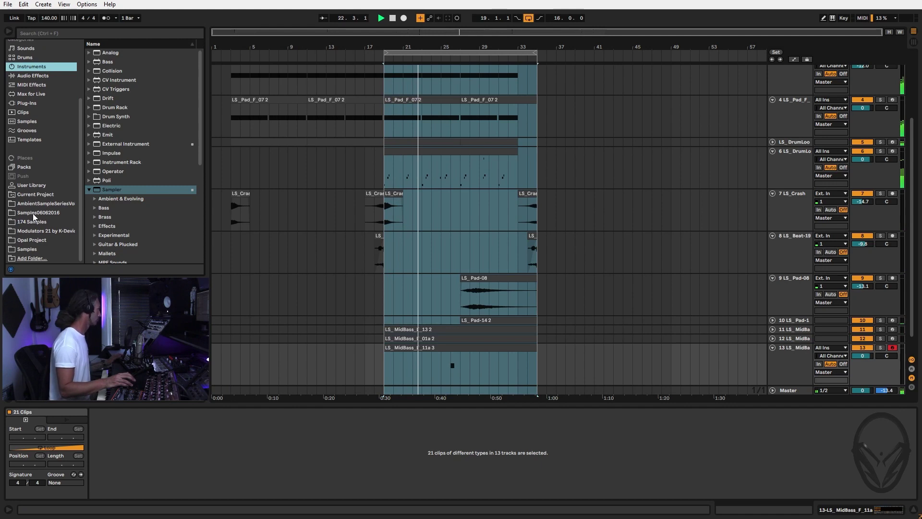
pyautogui.click(31, 249)
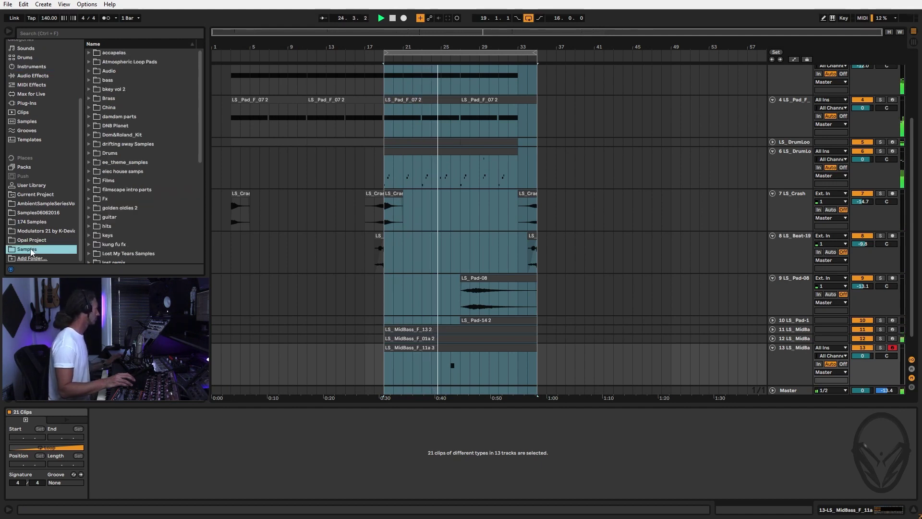
pyautogui.click(33, 211)
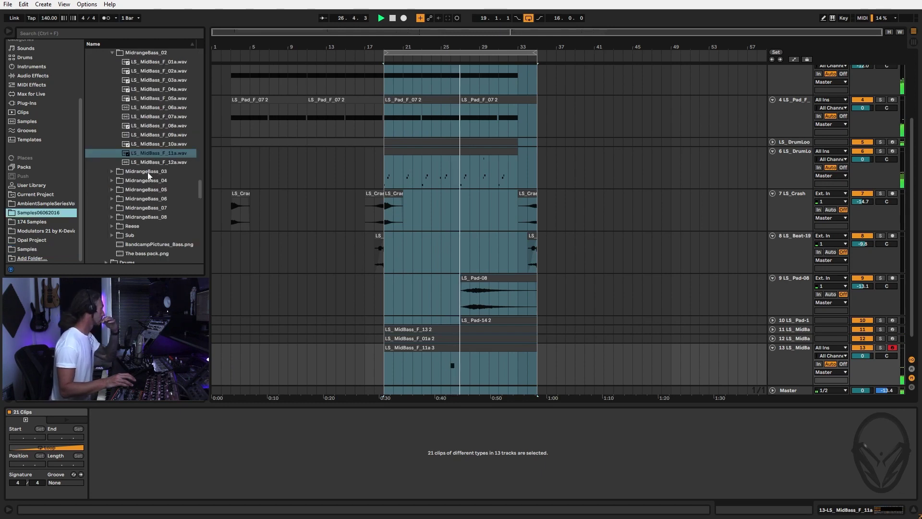
pyautogui.scroll(-5, 123, 169)
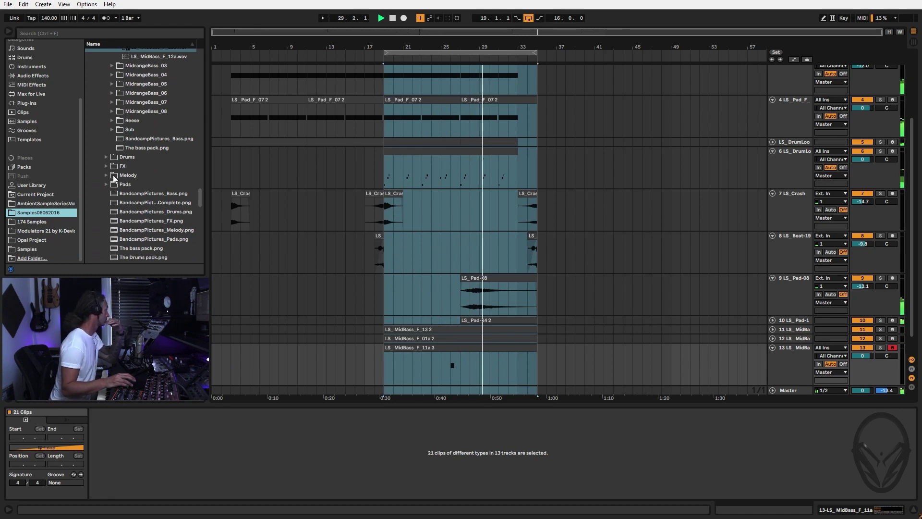
pyautogui.scroll(-10, 120, 174)
pyautogui.scroll(-2, 122, 174)
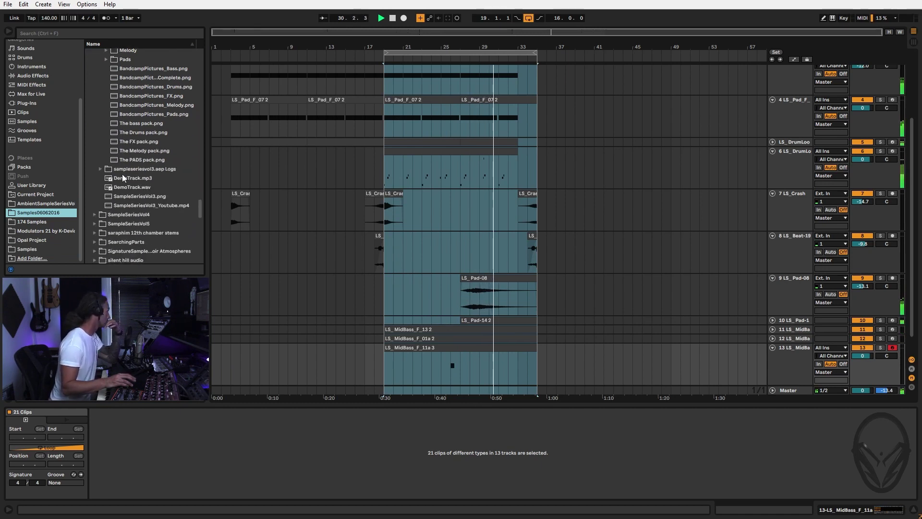
pyautogui.click(94, 214)
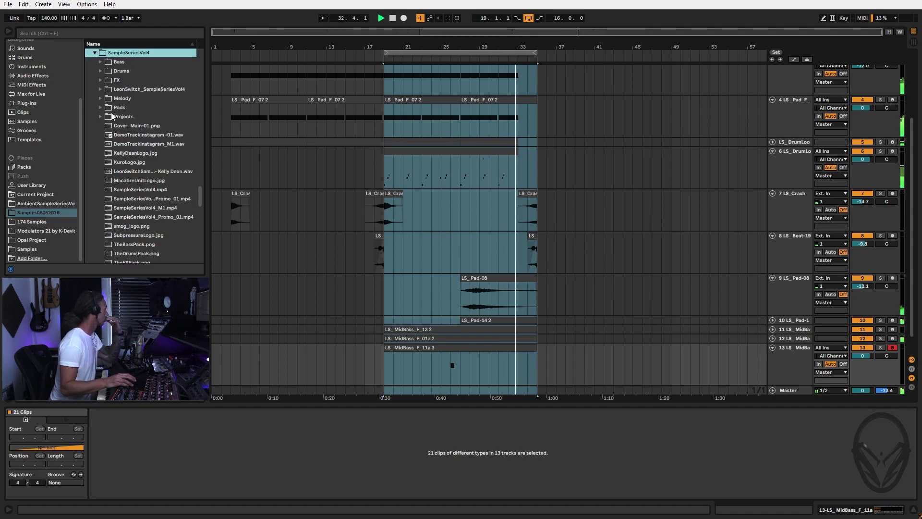
pyautogui.click(100, 63)
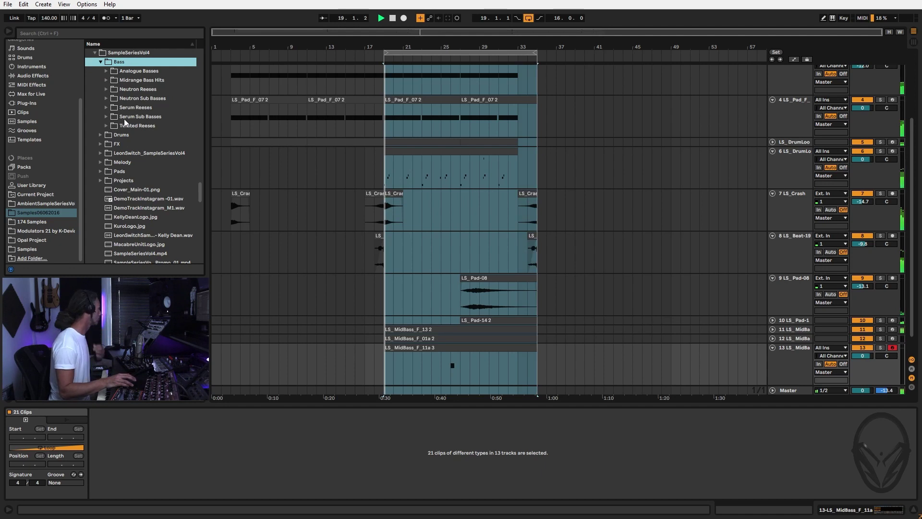
pyautogui.click(106, 89)
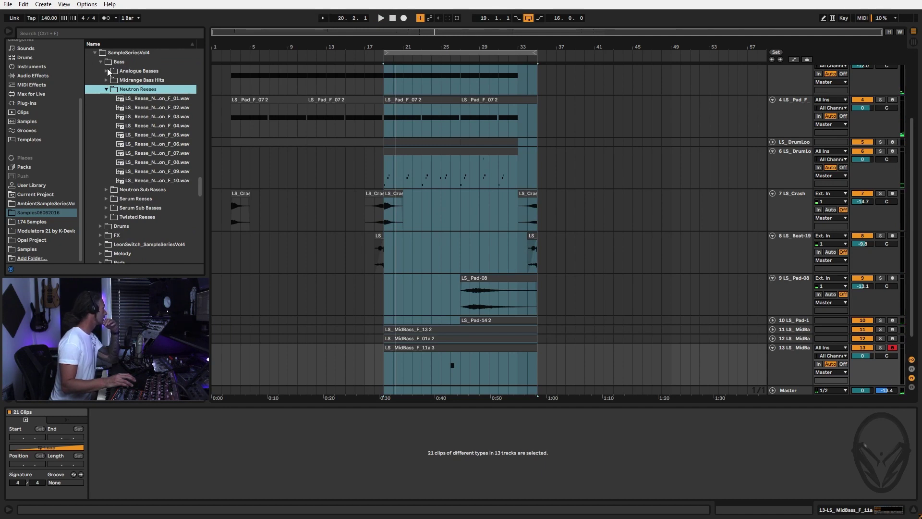
pyautogui.click(160, 119)
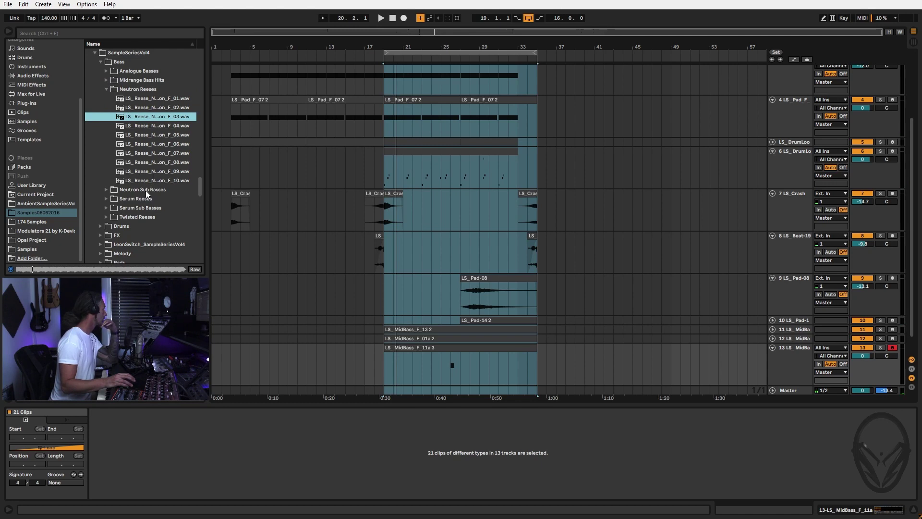
# Audition the Twisted Reeses samples from LS_Twisted_Reese_C-01 through LS_Twisted_Reese_F-07.
pyautogui.click(132, 217)
pyautogui.click(107, 217)
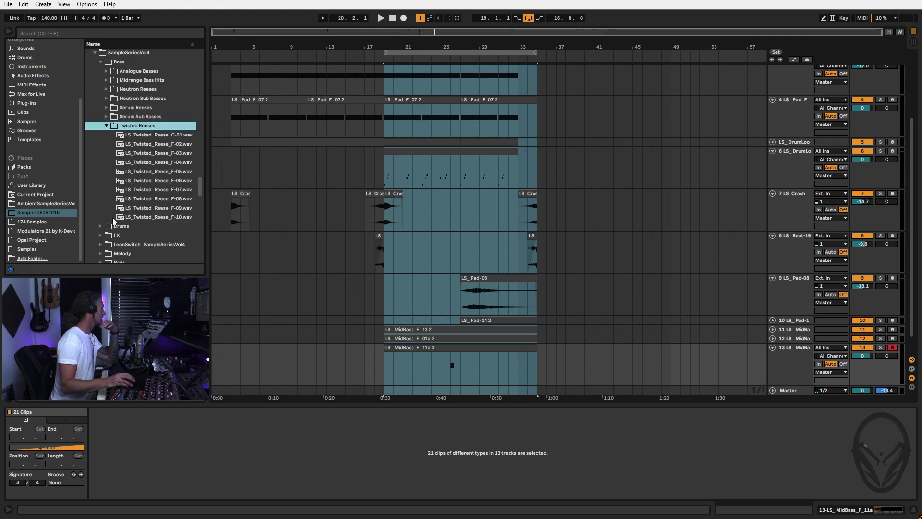
pyautogui.click(161, 137)
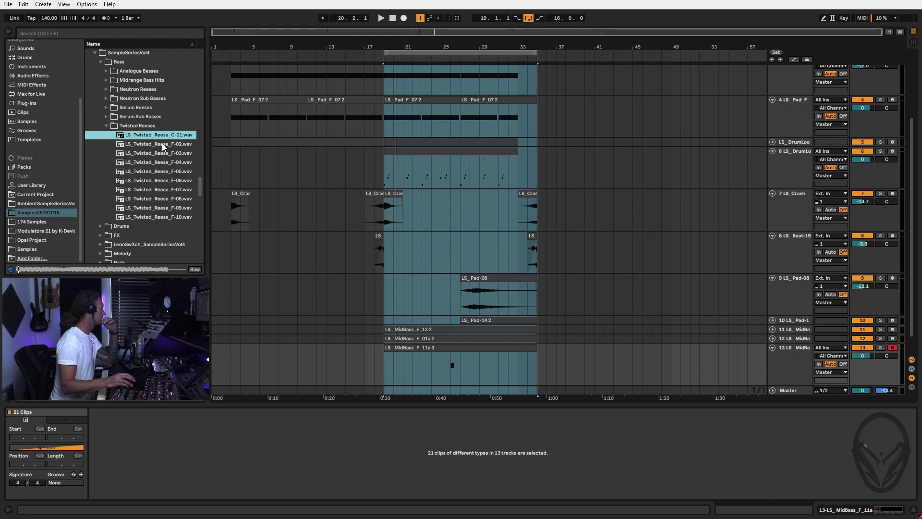
pyautogui.click(162, 143)
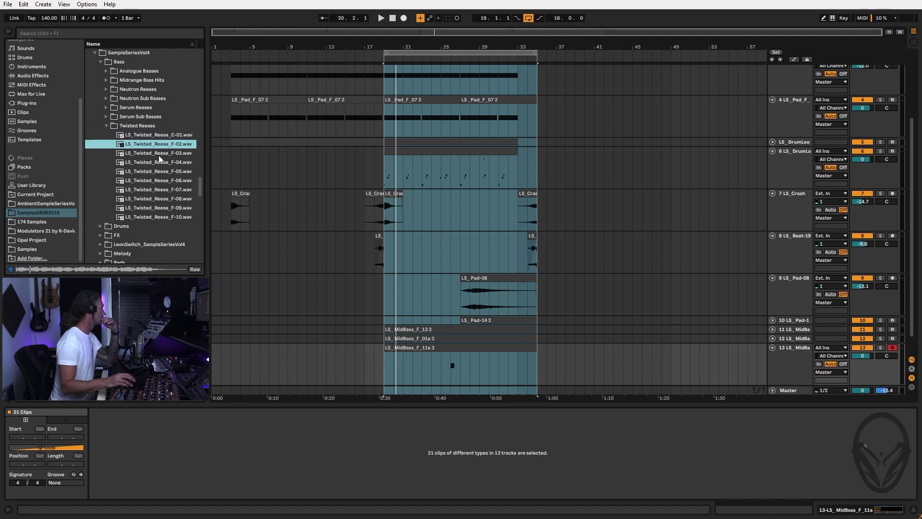
pyautogui.click(160, 153)
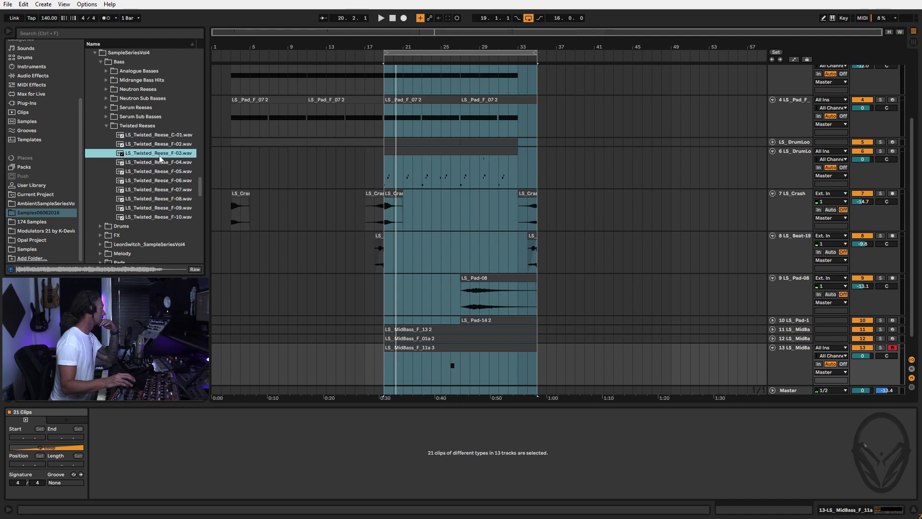
pyautogui.click(161, 163)
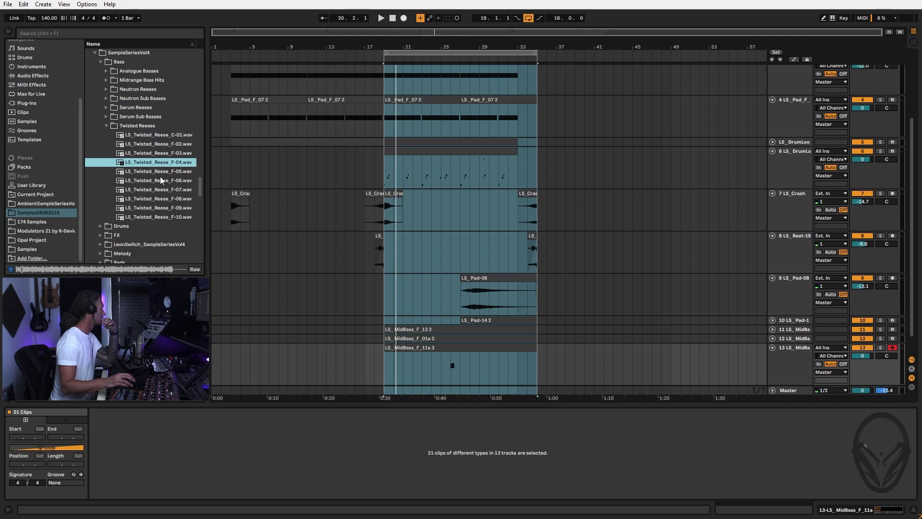
pyautogui.click(160, 171)
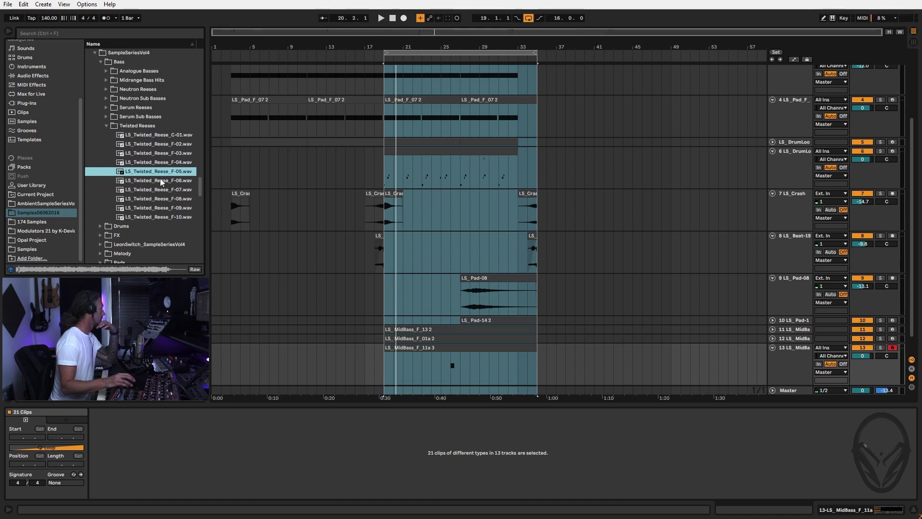
pyautogui.click(160, 178)
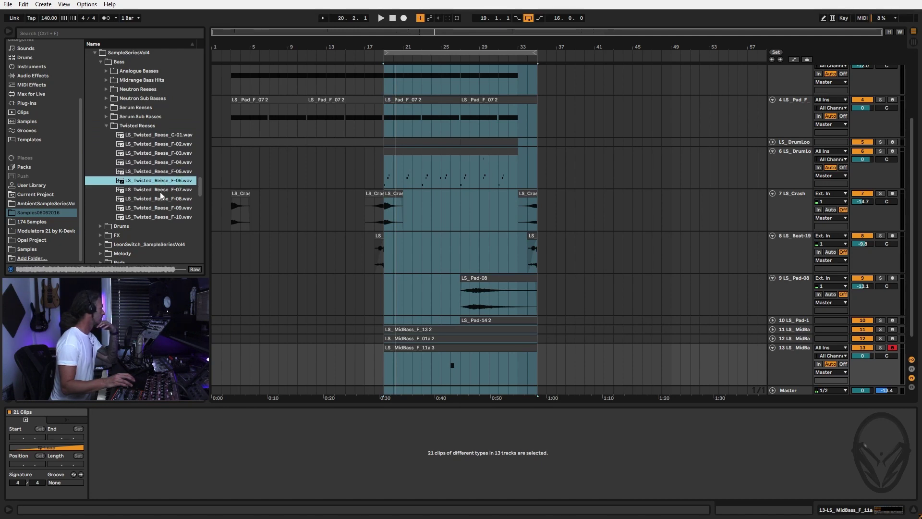
pyautogui.click(160, 192)
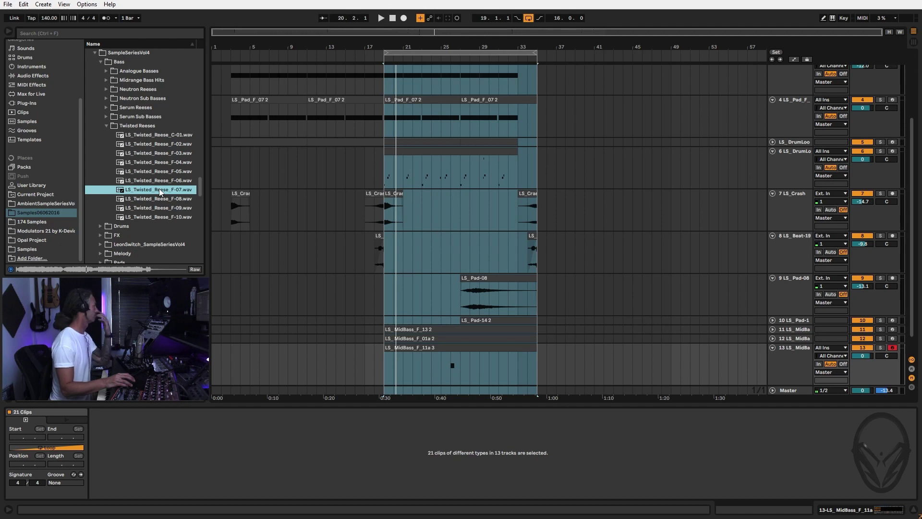
# Copy track 13's Sampler onto a new MIDI track 14 and replace its sample with LS_Twisted_Reese_F-07.wav.
pyautogui.click(801, 344)
pyautogui.scroll(-1, 797, 332)
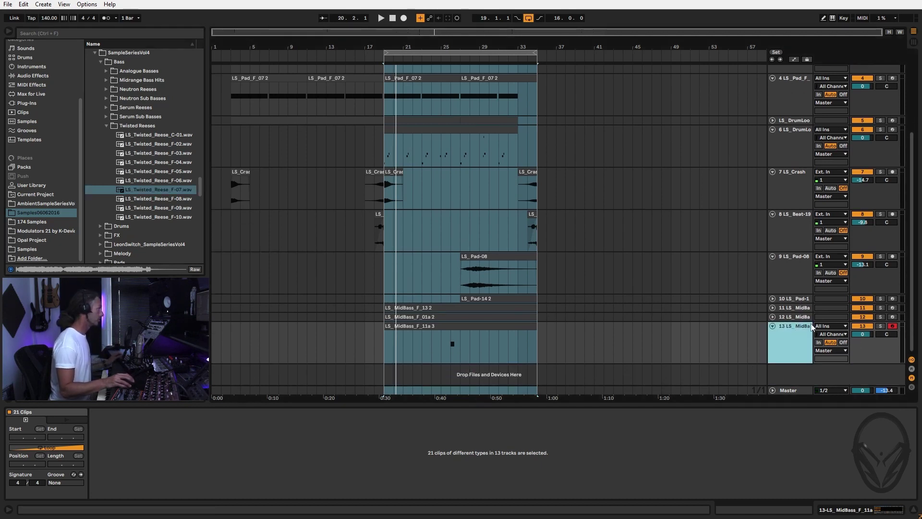
pyautogui.doubleClick(797, 330)
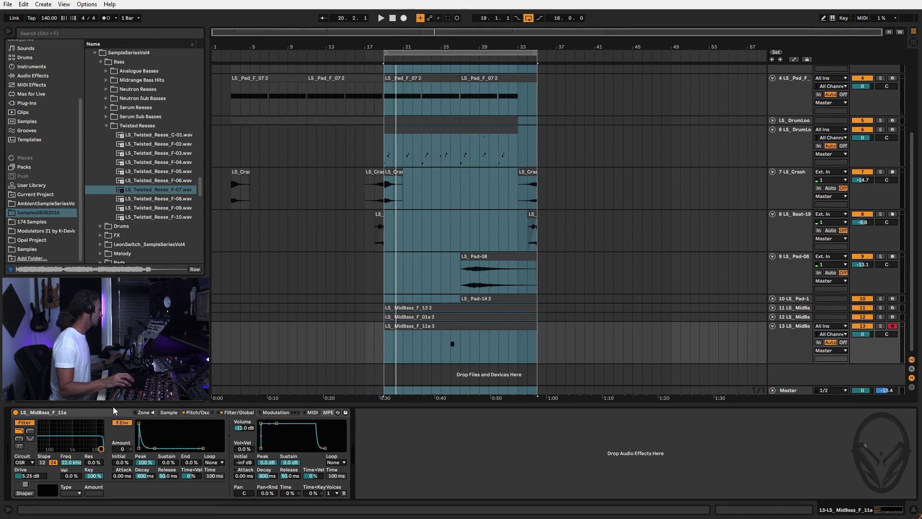
pyautogui.click(95, 413)
pyautogui.moveTo(81, 413); pyautogui.dragTo(476, 381)
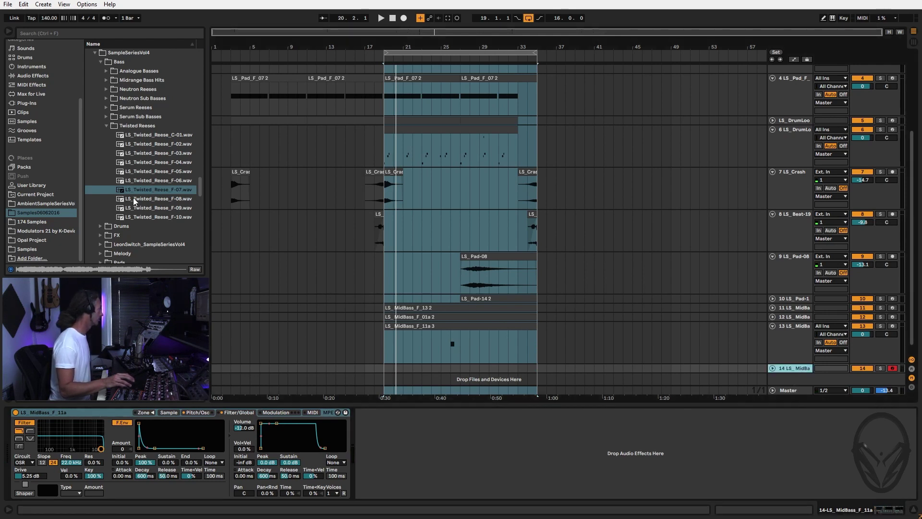
pyautogui.moveTo(145, 189); pyautogui.dragTo(143, 227)
pyautogui.moveTo(139, 417); pyautogui.dragTo(116, 436)
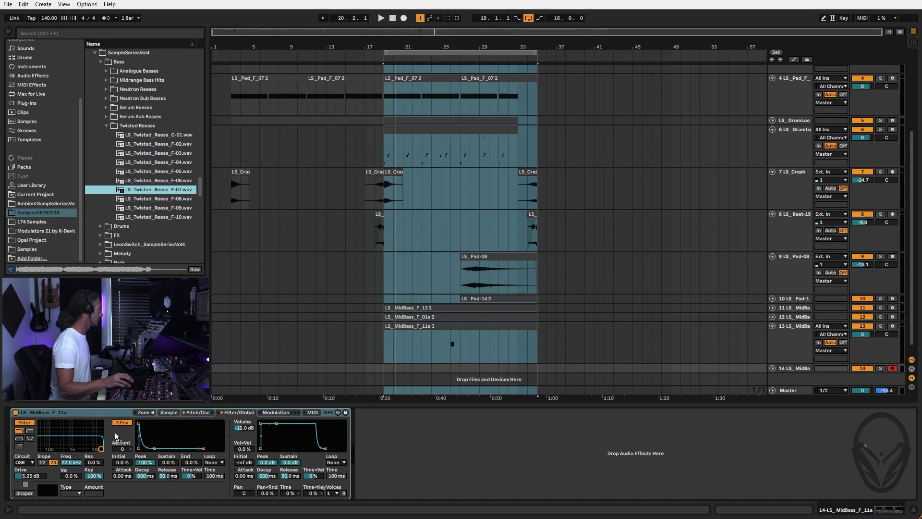
# Shape the Twisted Reese Sampler with a sample start of 12812, a 0.46 ms volume attack and Glide mode enabled.
pyautogui.click(168, 412)
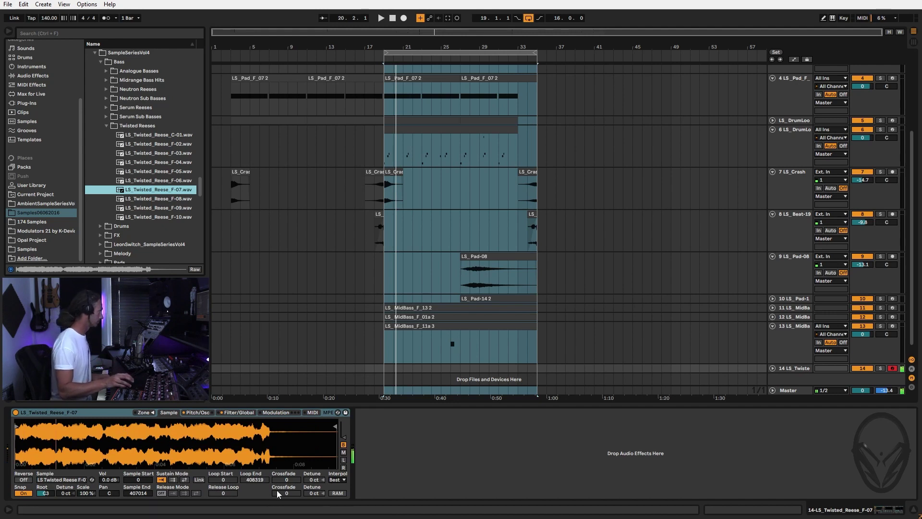
pyautogui.click(197, 412)
pyautogui.click(33, 465)
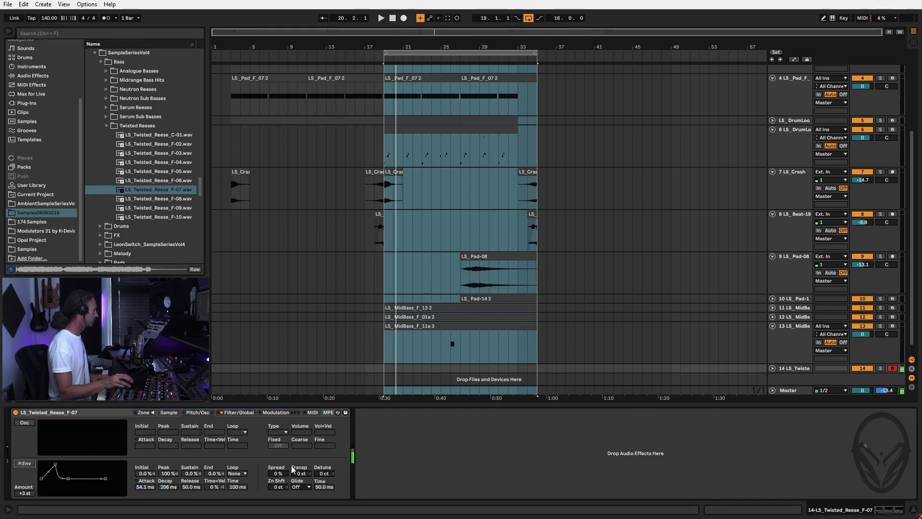
pyautogui.click(169, 413)
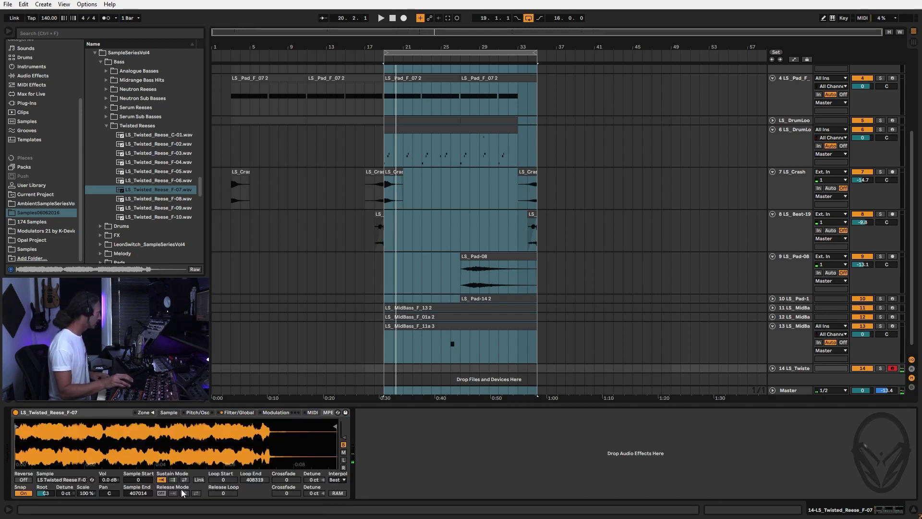
pyautogui.click(237, 413)
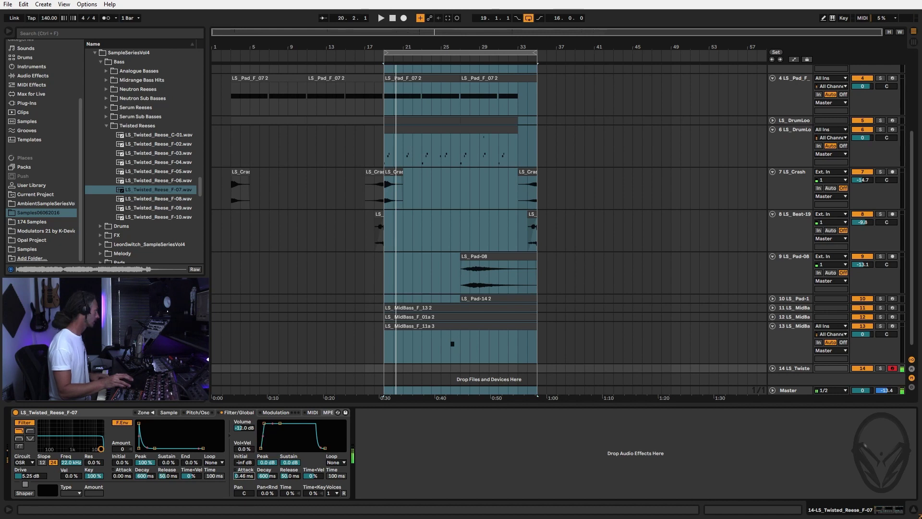
pyautogui.click(168, 413)
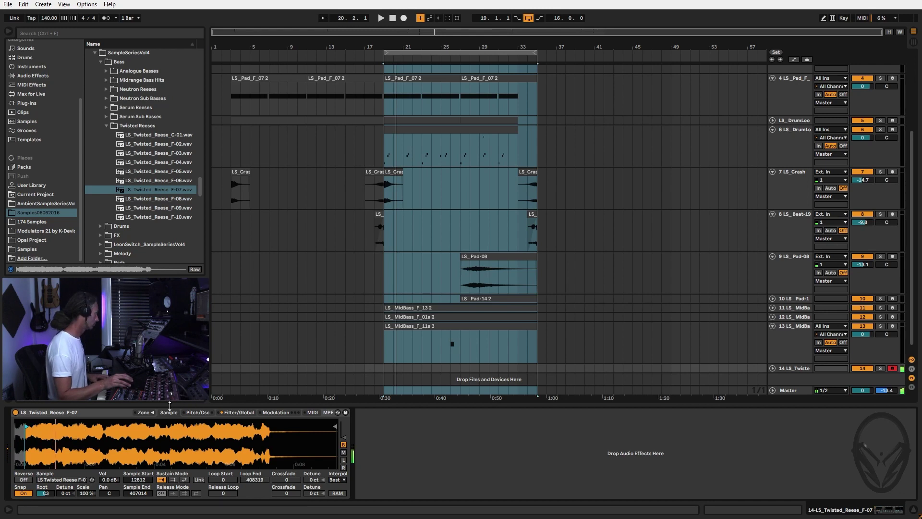
pyautogui.click(202, 413)
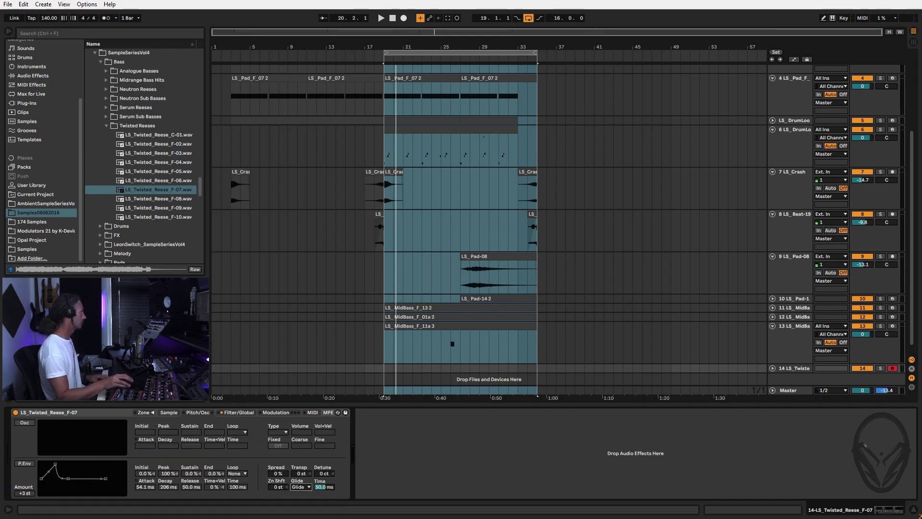
pyautogui.click(168, 412)
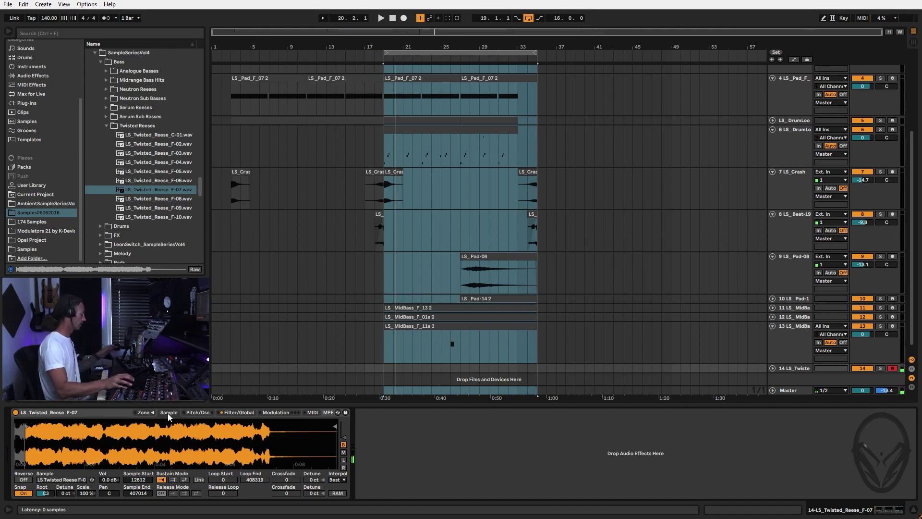
# Record a Twisted Reese part using C3 and C#3 on track 14 over the 16-bar loop from bar 19.
pyautogui.press('space')
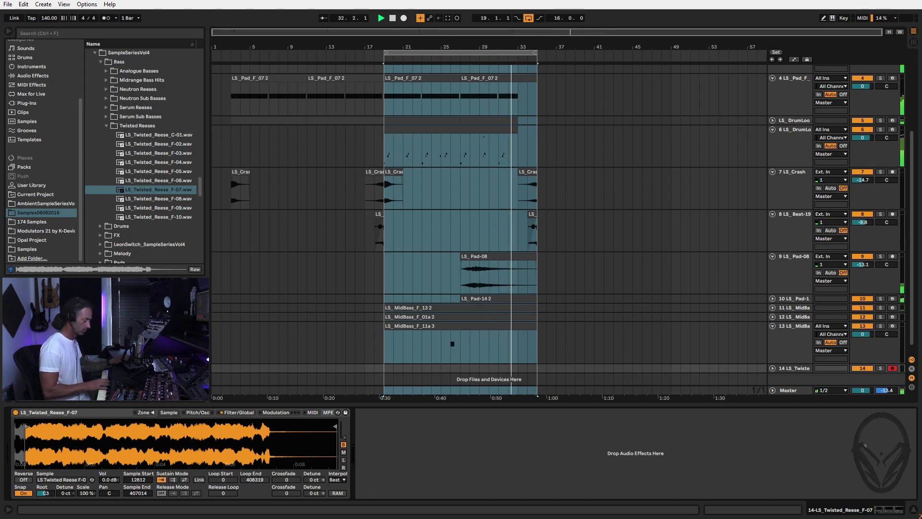
pyautogui.press('F9')
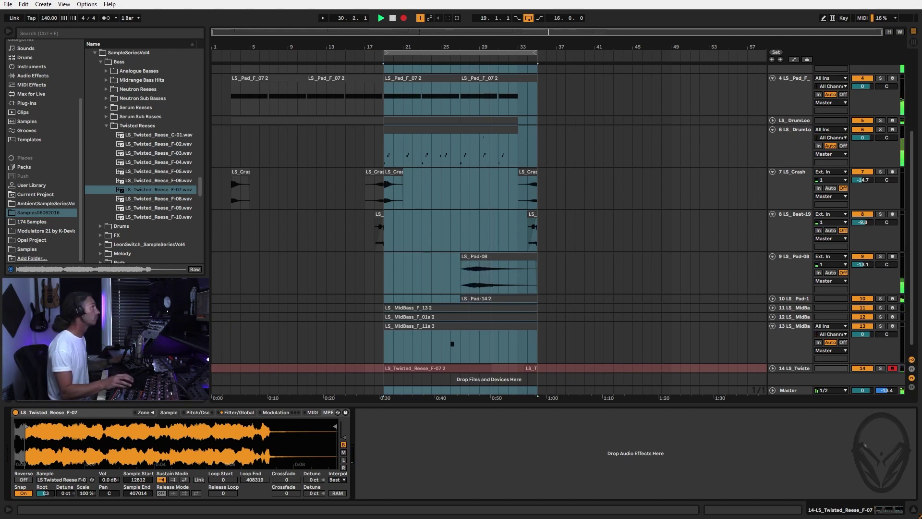
pyautogui.press('F9')
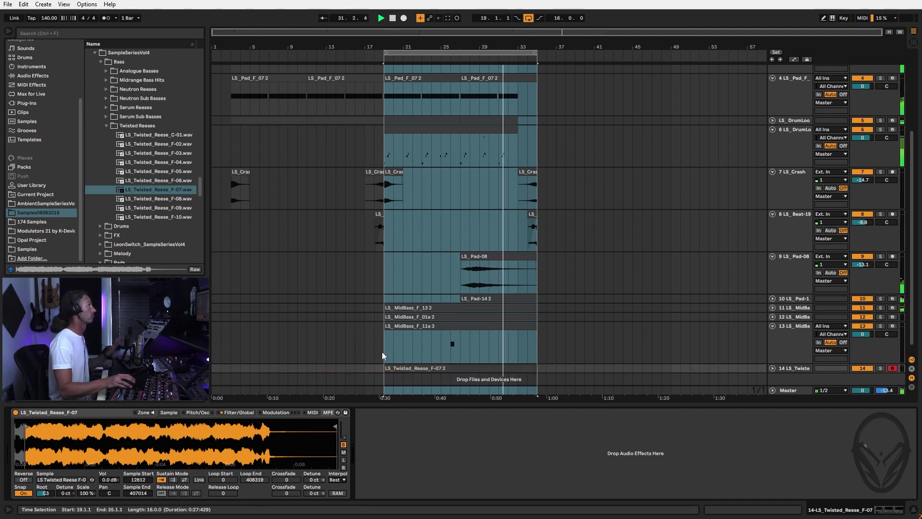
# Open the recorded LS_Twisted_Reese_F-07 2 clip for note editing and set its fixed grid to 1/8.
pyautogui.click(438, 368)
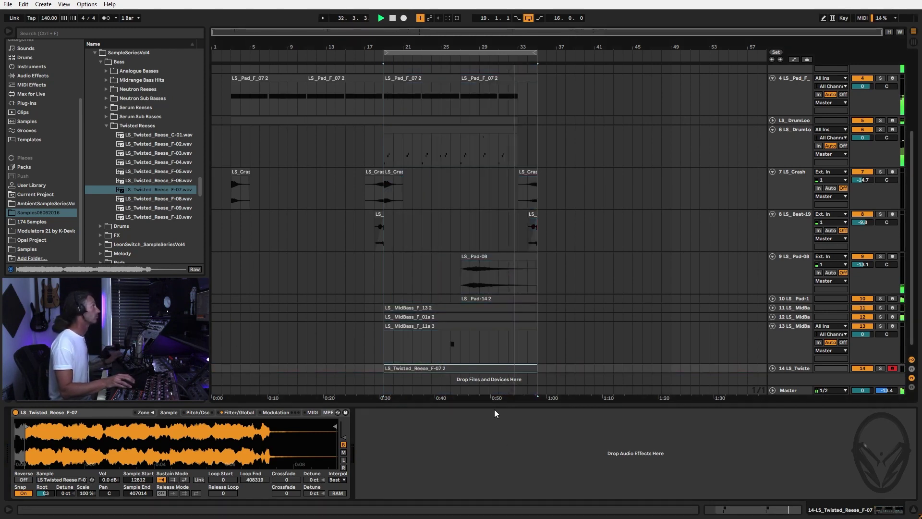
pyautogui.doubleClick(449, 367)
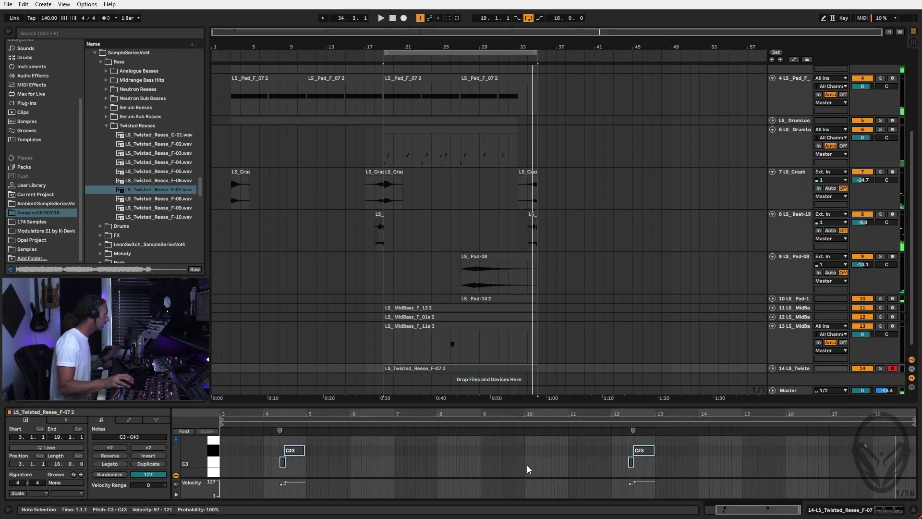
pyautogui.rightClick(486, 469)
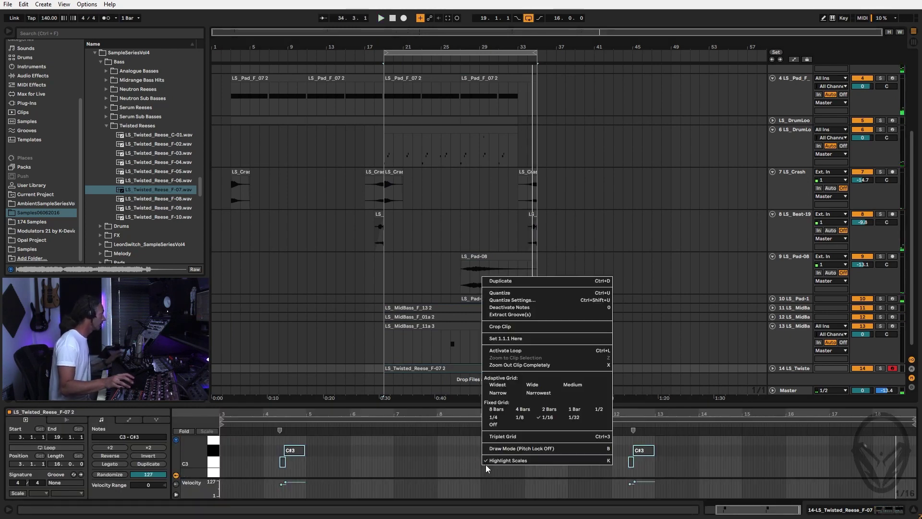
pyautogui.click(519, 417)
pyautogui.rightClick(521, 449)
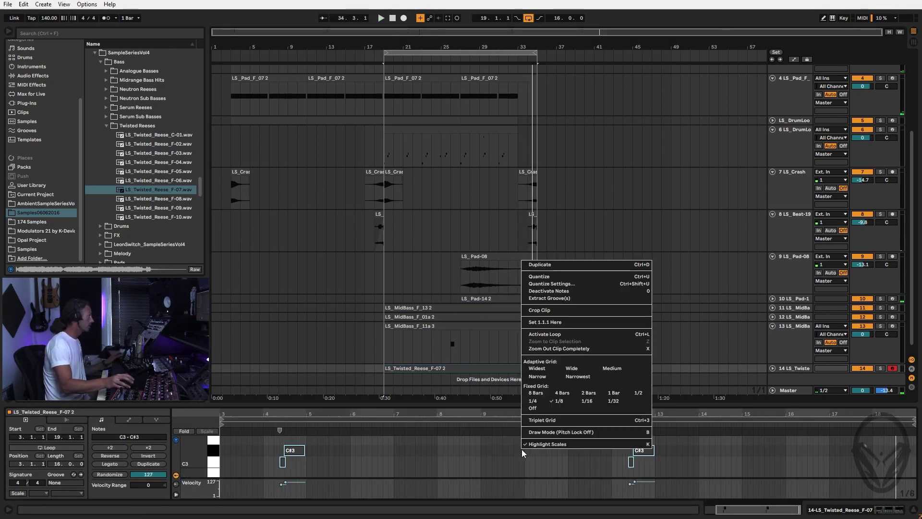
# Quantize the notes in the LS_Twisted_Reese_F-07 clip, then extend both C3 notes slightly into the C#3 notes and play the section.
pyautogui.click(567, 277)
pyautogui.click(379, 471)
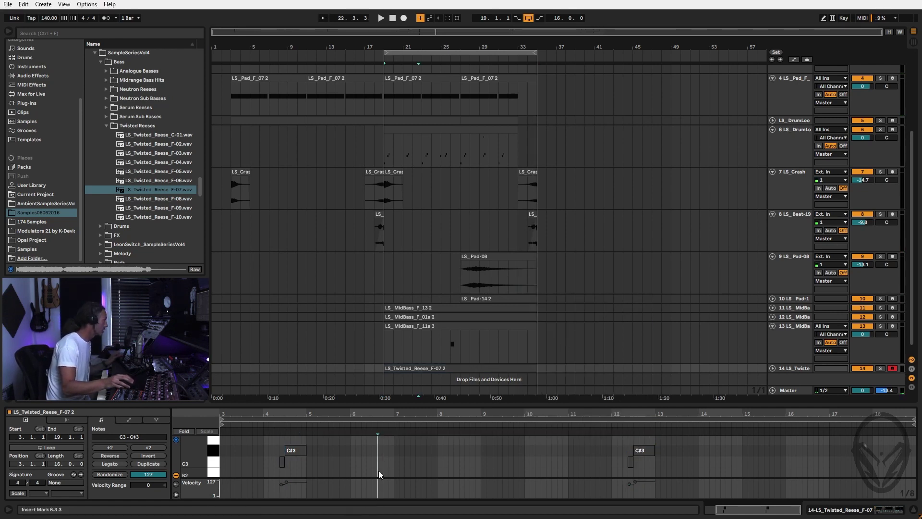
pyautogui.click(213, 469)
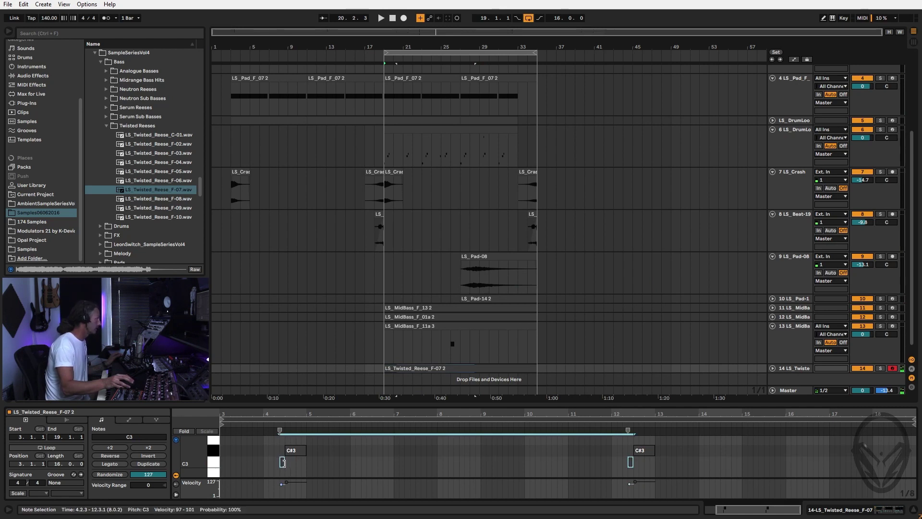
pyautogui.moveTo(289, 417); pyautogui.dragTo(304, 430)
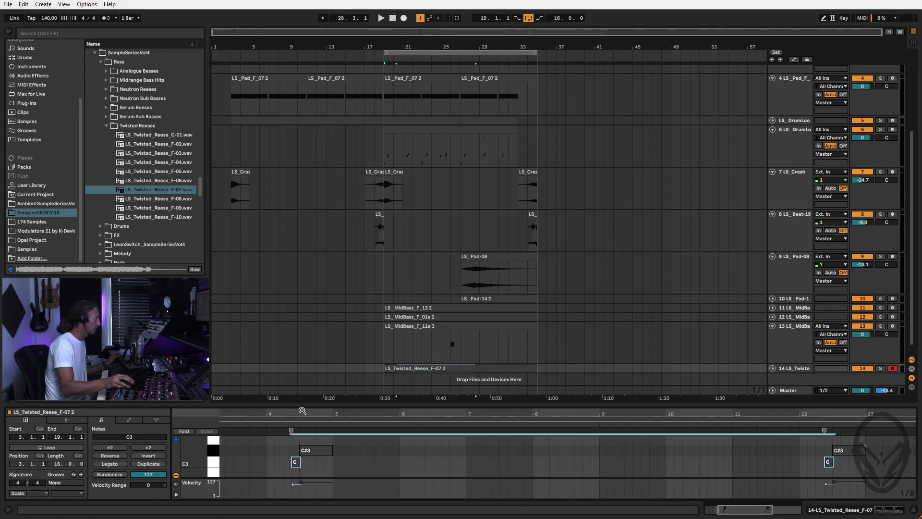
pyautogui.press('space')
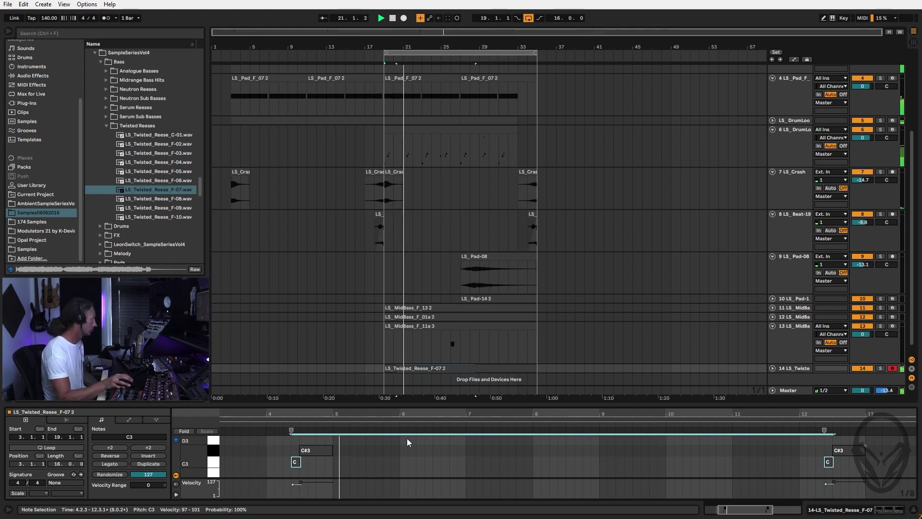
# Change the tail of each C#3 note to a C3 note from beat 4, overlap the C#3 ends slightly, and listen to the result.
pyautogui.click(214, 455)
pyautogui.moveTo(332, 449)
pyautogui.mouseDown()
pyautogui.moveTo(316, 449)
pyautogui.moveTo(323, 464)
pyautogui.mouseUp()
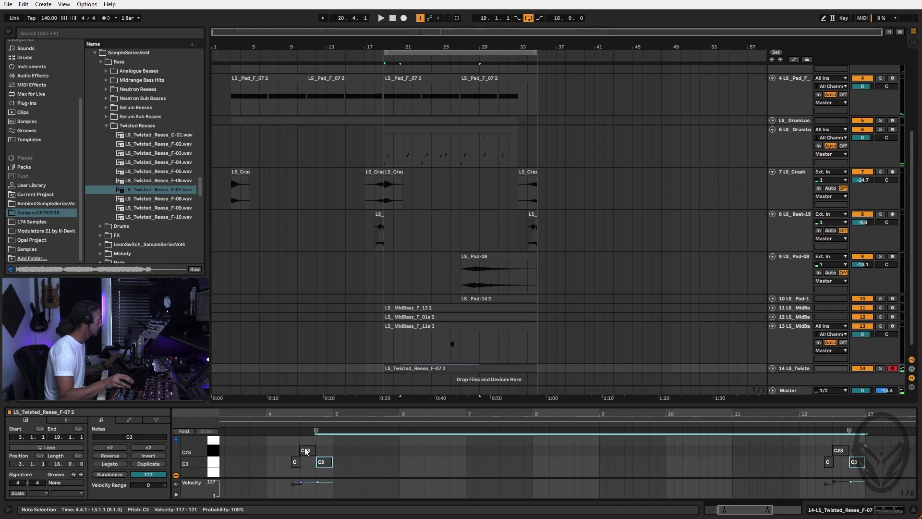
pyautogui.click(214, 453)
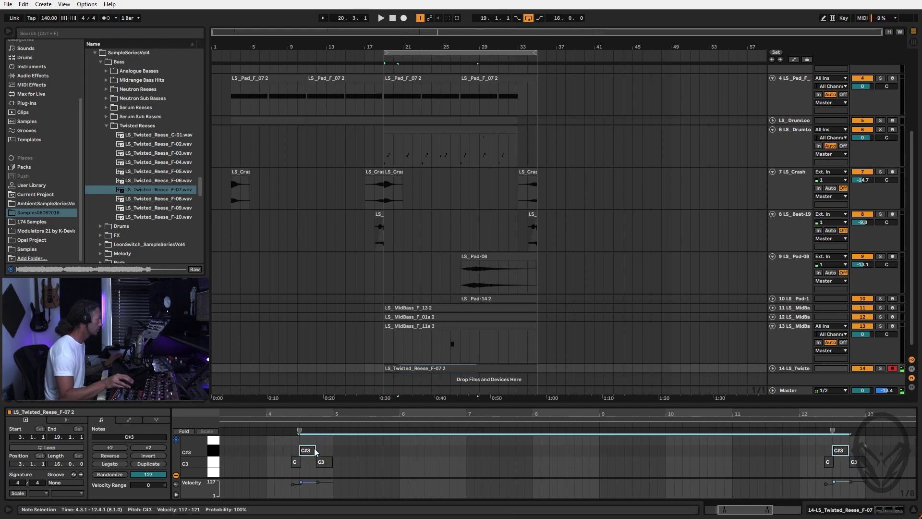
pyautogui.moveTo(315, 450); pyautogui.dragTo(318, 449)
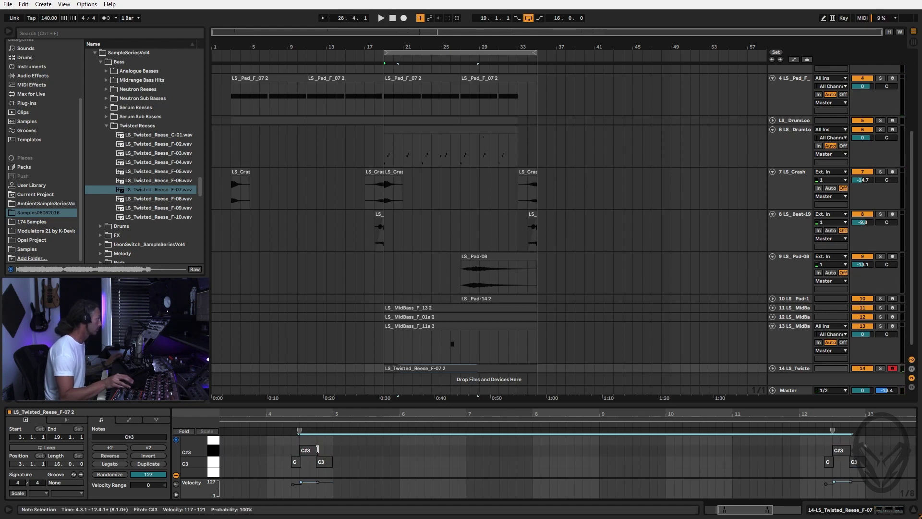
pyautogui.press('space')
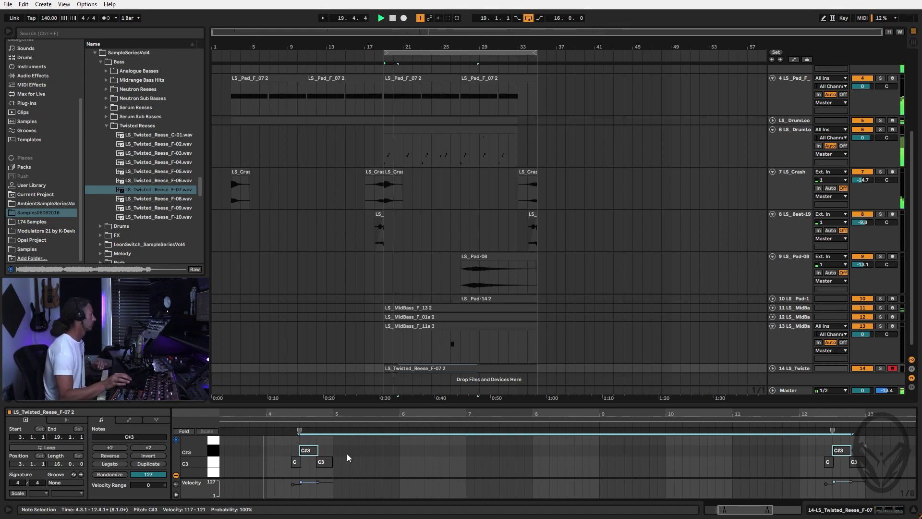
pyautogui.press('space')
pyautogui.press('space')
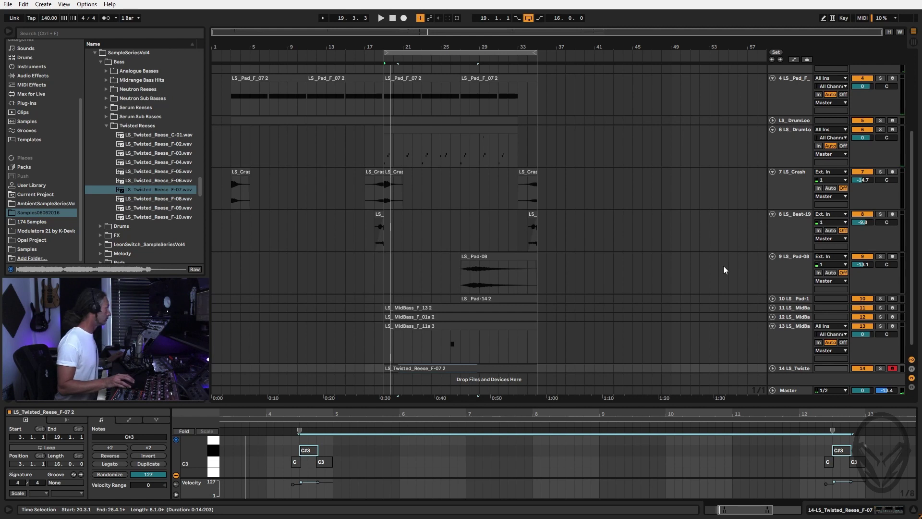
# Group the three MidBass tracks and the Twisted Reese track and name the group MidsGRP.
pyautogui.click(801, 311)
pyautogui.keyDown('shift'); pyautogui.click(796, 366); pyautogui.keyUp('shift')
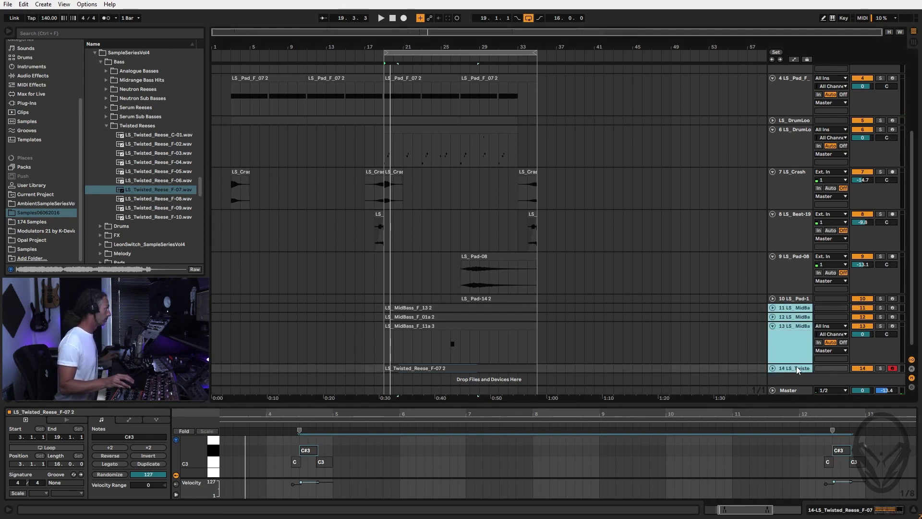
pyautogui.rightClick(796, 366)
pyautogui.click(822, 242)
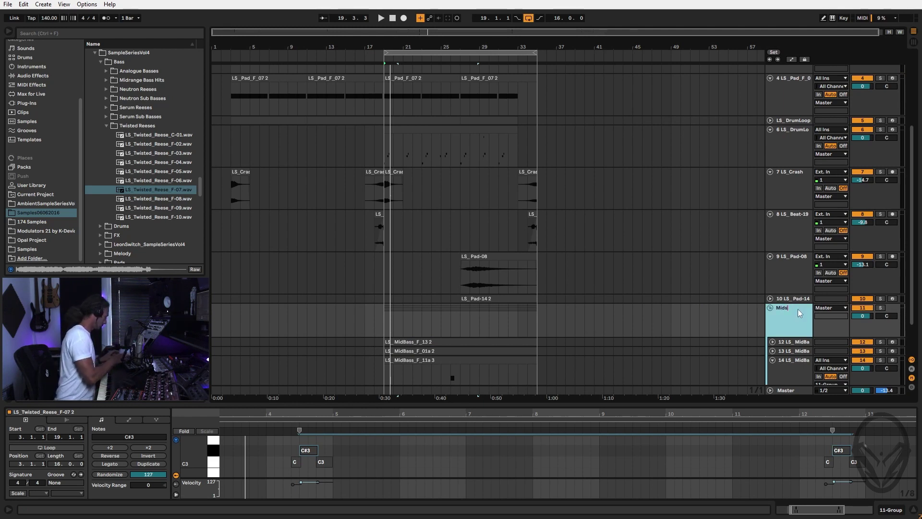
pyautogui.press('Return')
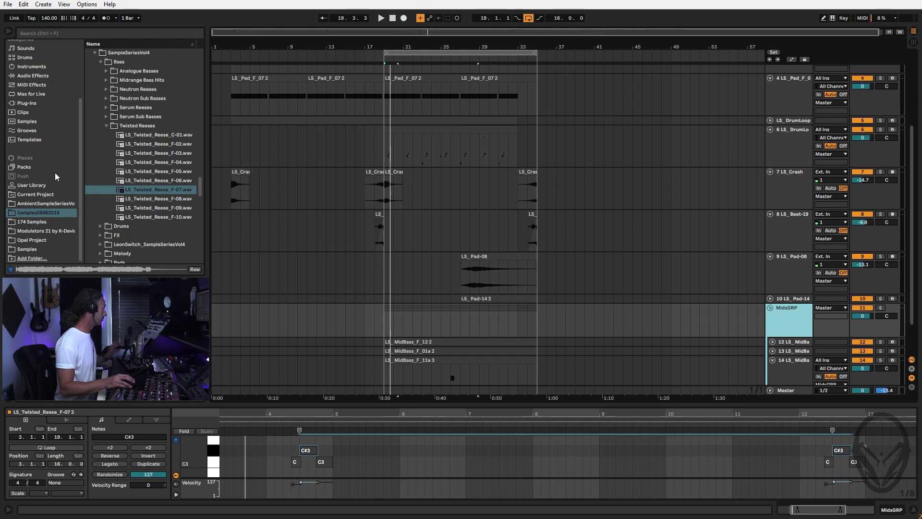
# Add an Auto Filter from the EQ & Filters effects to the MidsGRP group.
pyautogui.click(29, 75)
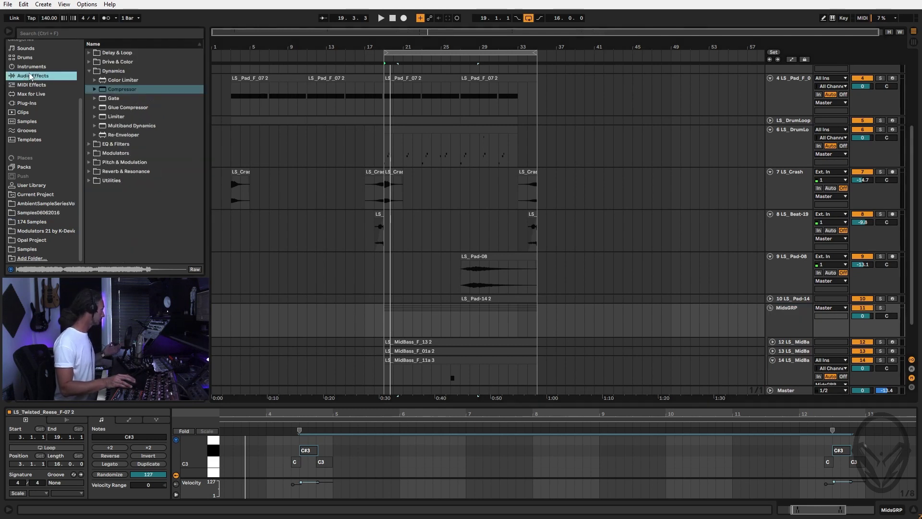
pyautogui.click(91, 145)
pyautogui.moveTo(122, 89); pyautogui.dragTo(700, 311)
pyautogui.click(786, 317)
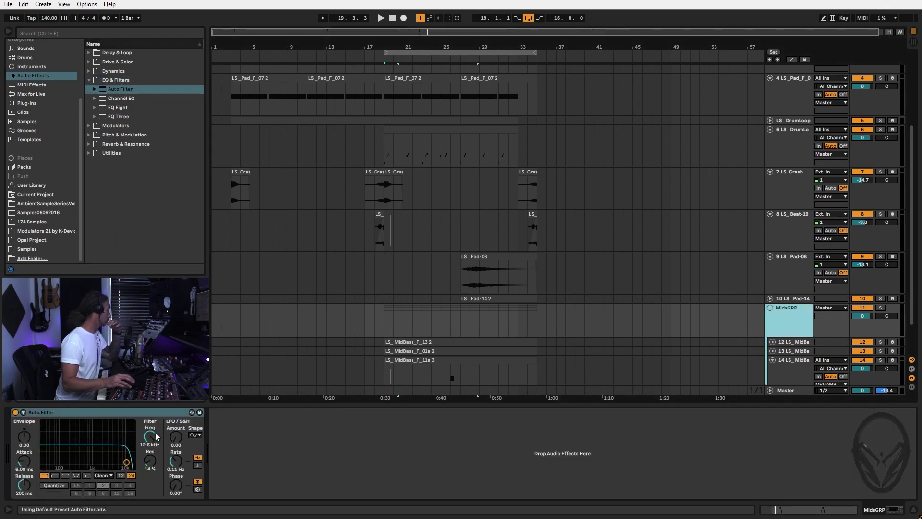
# Set the Auto Filter to high-pass and adjust its cutoff to 682 Hz during playback.
pyautogui.click(56, 476)
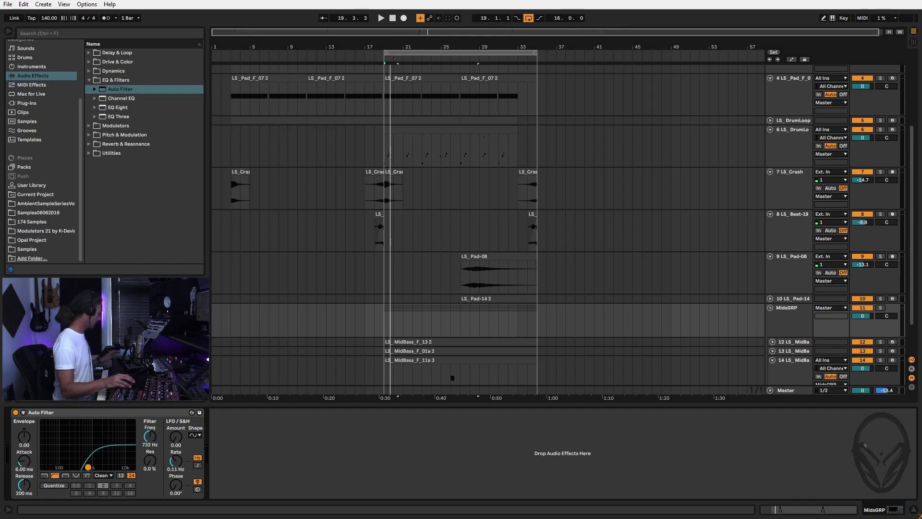
pyautogui.press('space')
pyautogui.moveTo(87, 467); pyautogui.dragTo(90, 468)
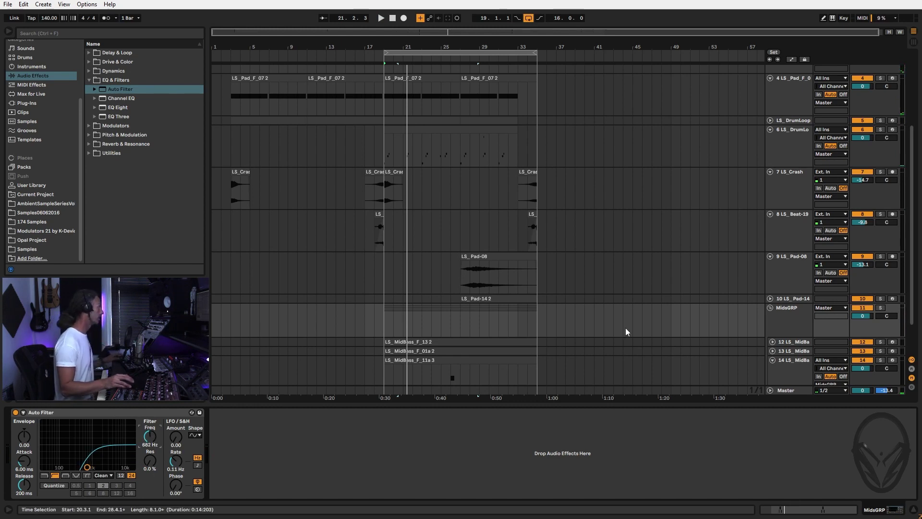
# Automate the MidsGRP filter frequency to fall from 682 Hz at bar 19 to about 63 Hz by bar 35, play it and save.
pyautogui.press('a')
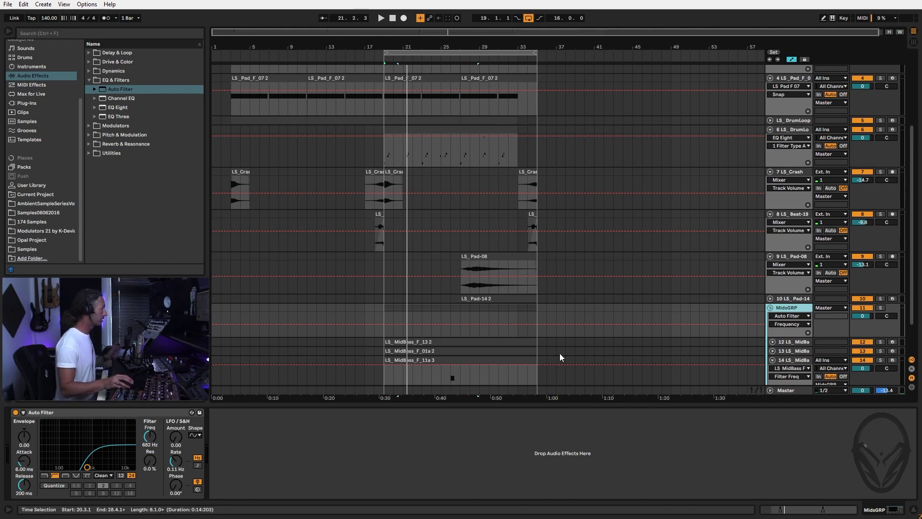
pyautogui.click(385, 326)
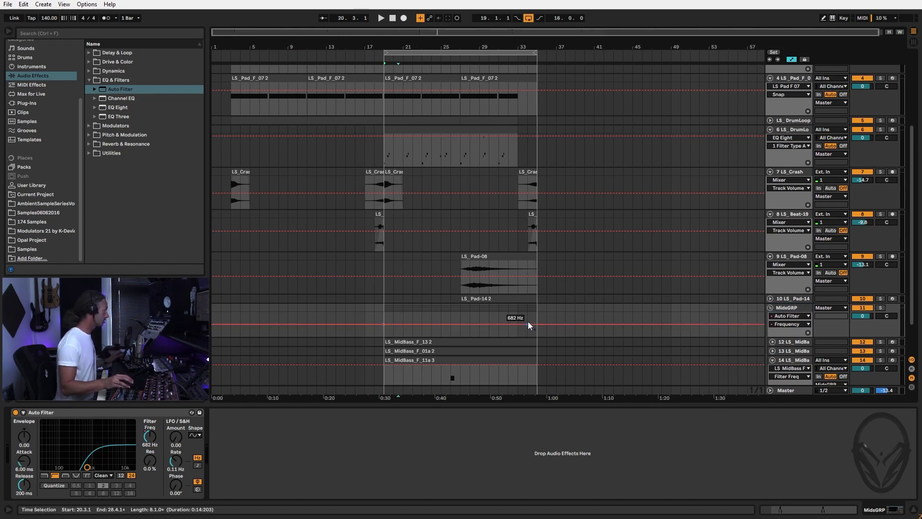
pyautogui.moveTo(531, 323); pyautogui.dragTo(537, 333)
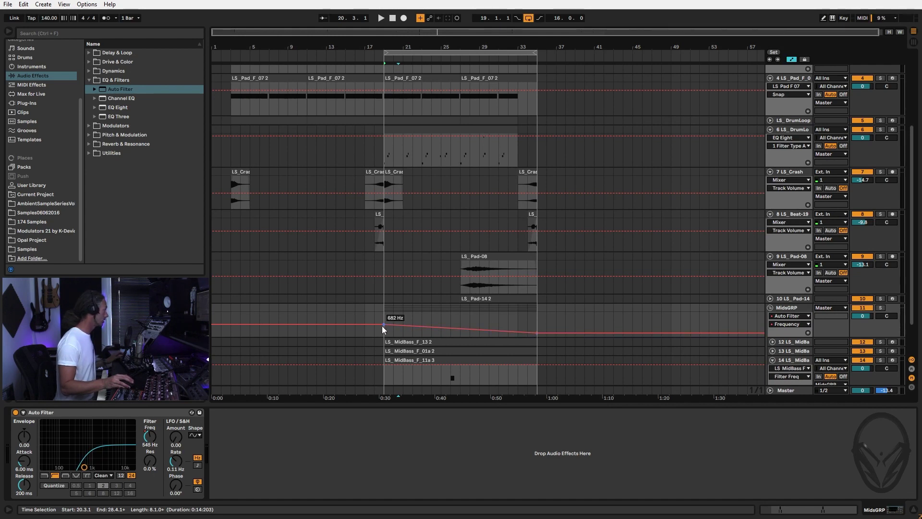
pyautogui.press('space')
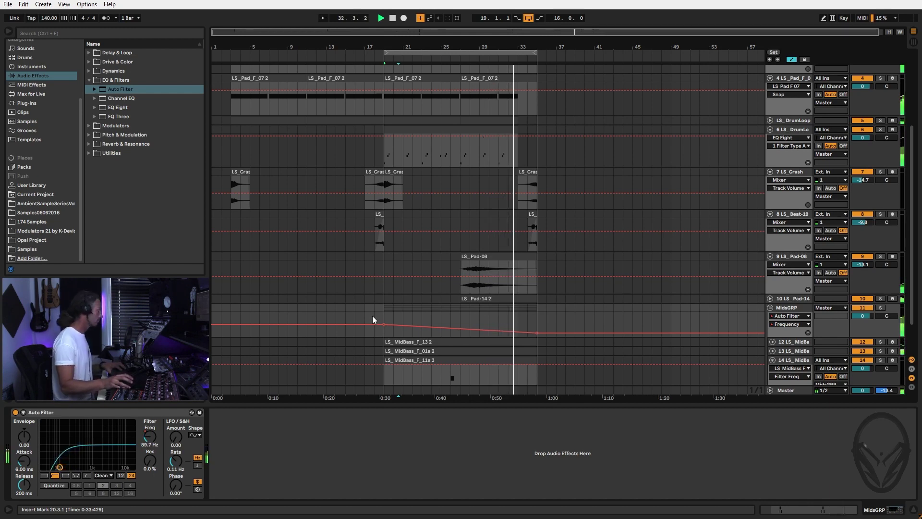
pyautogui.hotkey('ctrl', 's')
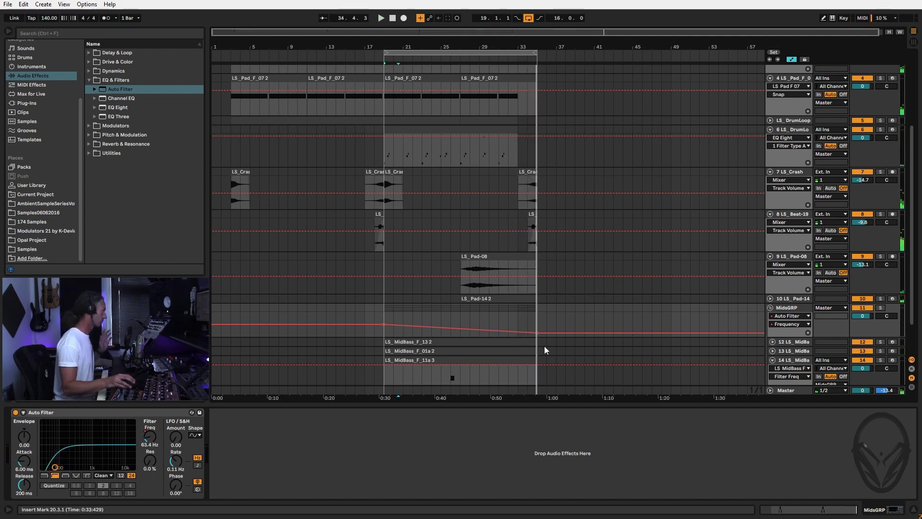
# Duplicate the three MidBass clips and the Twisted Reese clip so the copies run from bar 35 to bar 51.
pyautogui.scroll(-2, 543, 346)
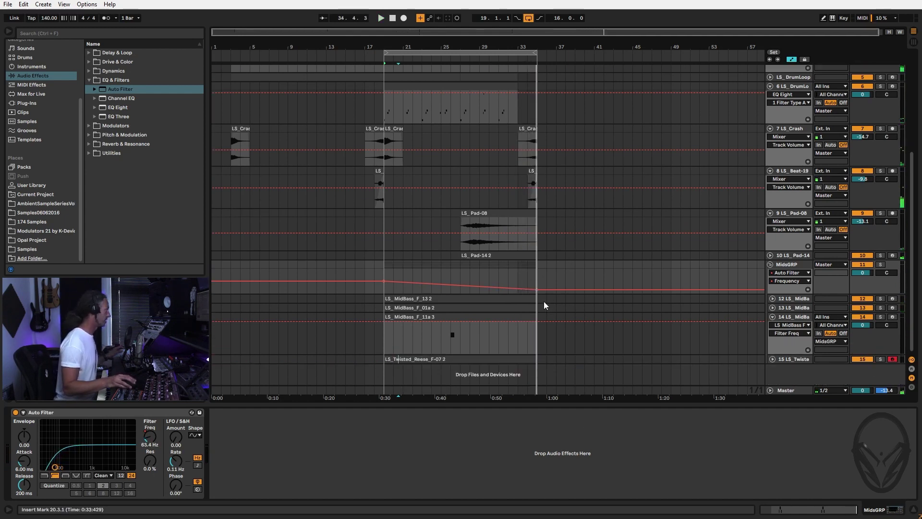
pyautogui.click(491, 297)
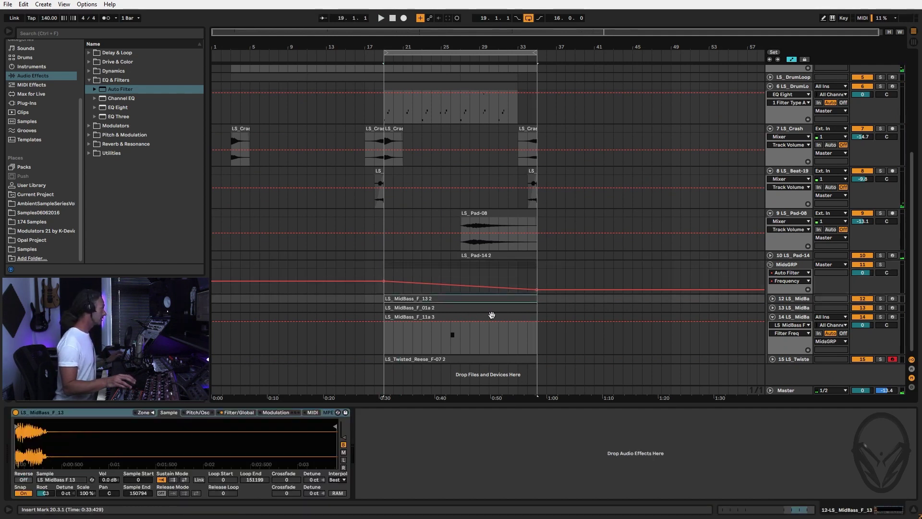
pyautogui.click(496, 360)
pyautogui.hotkey('ctrl', 'd')
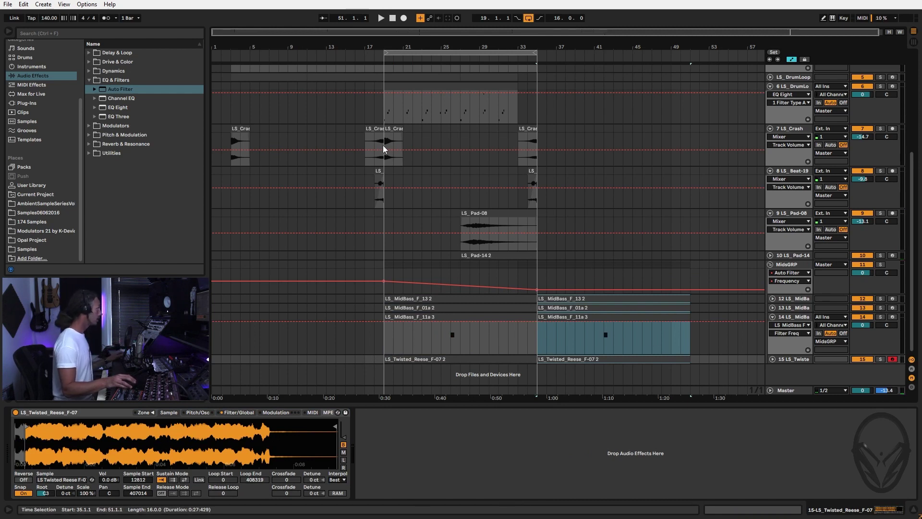
# Copy the LS_Crash clip at bar 19 to bar 35 on the same track.
pyautogui.click(388, 129)
pyautogui.moveTo(392, 130); pyautogui.dragTo(559, 139)
pyautogui.scroll(6, 500, 226)
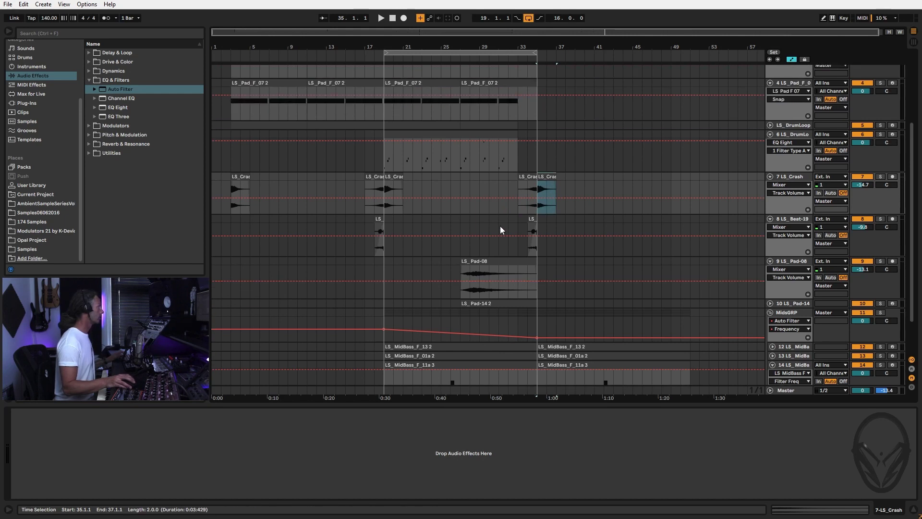
pyautogui.scroll(1, 414, 158)
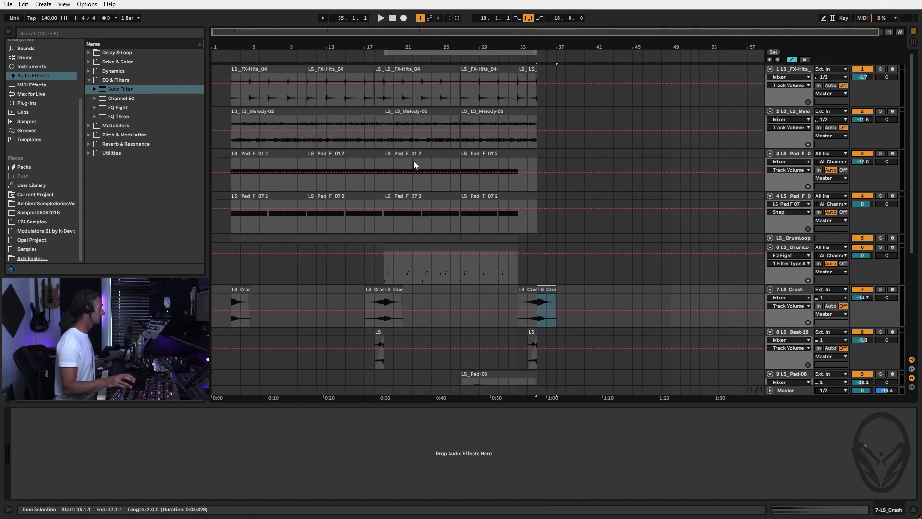
# Copy the eight-bar LS_DrumLoop clip from bar 19 to bar 35 and loop playback over bars 35 to 43.
pyautogui.click(407, 240)
pyautogui.moveTo(426, 235); pyautogui.dragTo(581, 240)
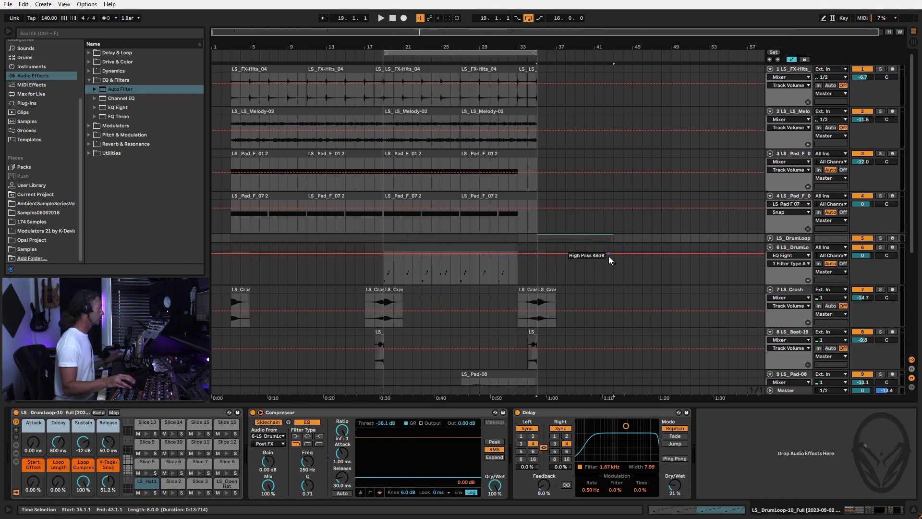
pyautogui.press('space')
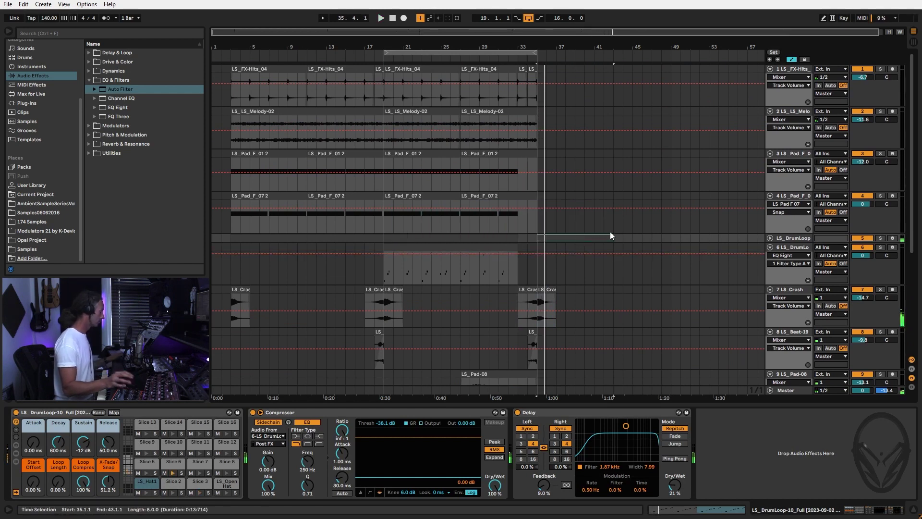
pyautogui.hotkey('ctrl', 'l')
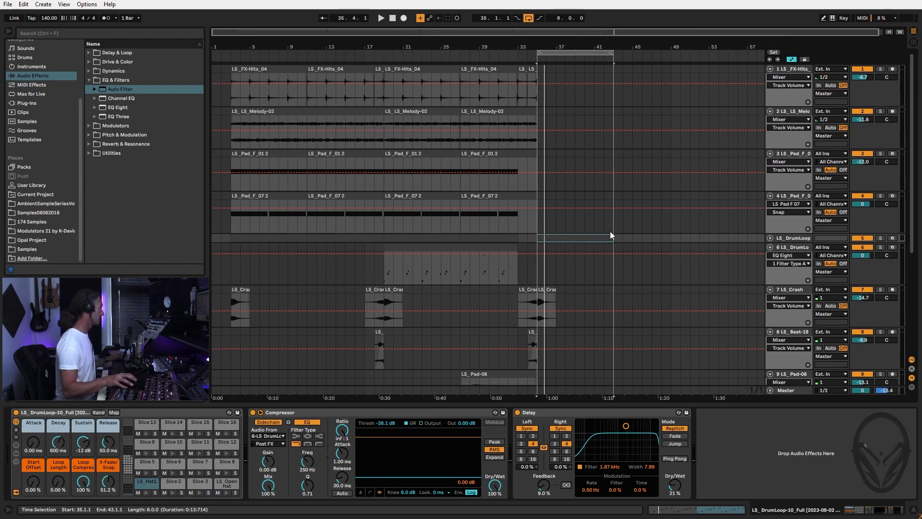
pyautogui.press('space')
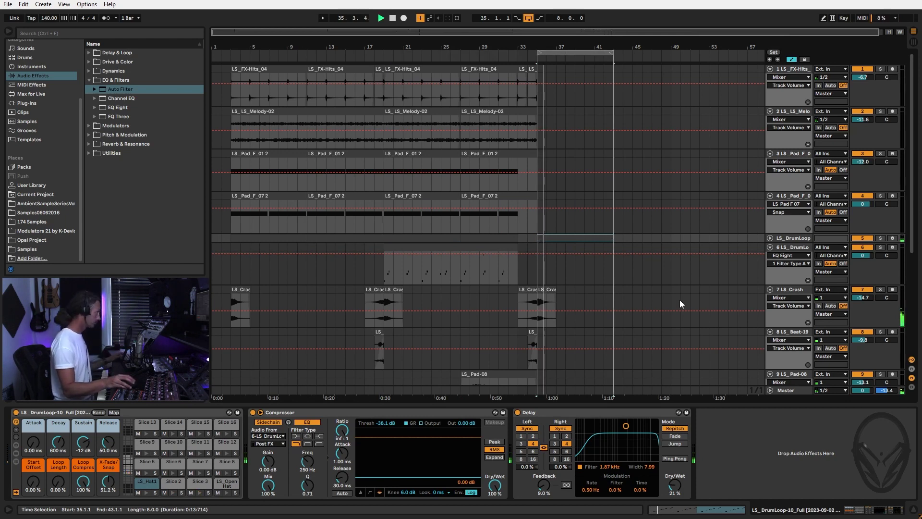
# Duplicate the LS_FX-Hits clips spanning bars 27 to 35 so the copies start at bar 35.
pyautogui.click(486, 68)
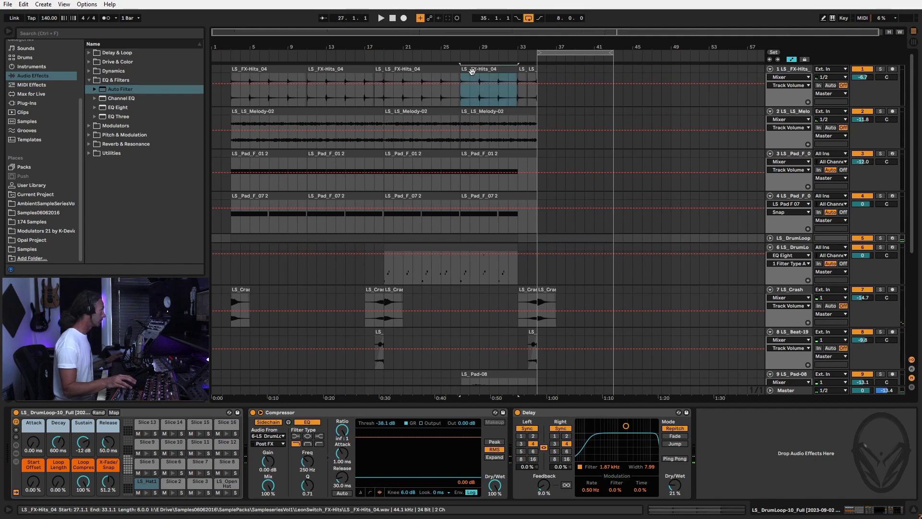
pyautogui.keyDown('shift'); pyautogui.click(542, 86); pyautogui.keyUp('shift')
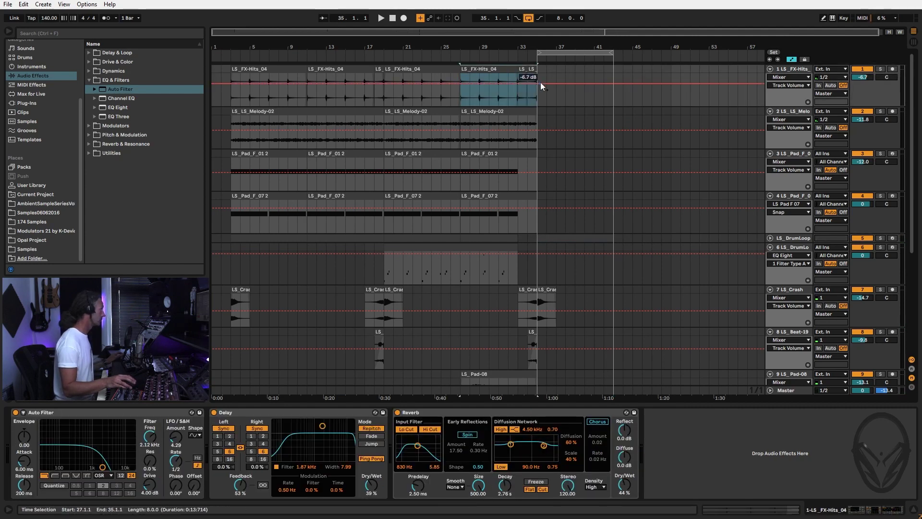
pyautogui.hotkey('ctrl', 'd')
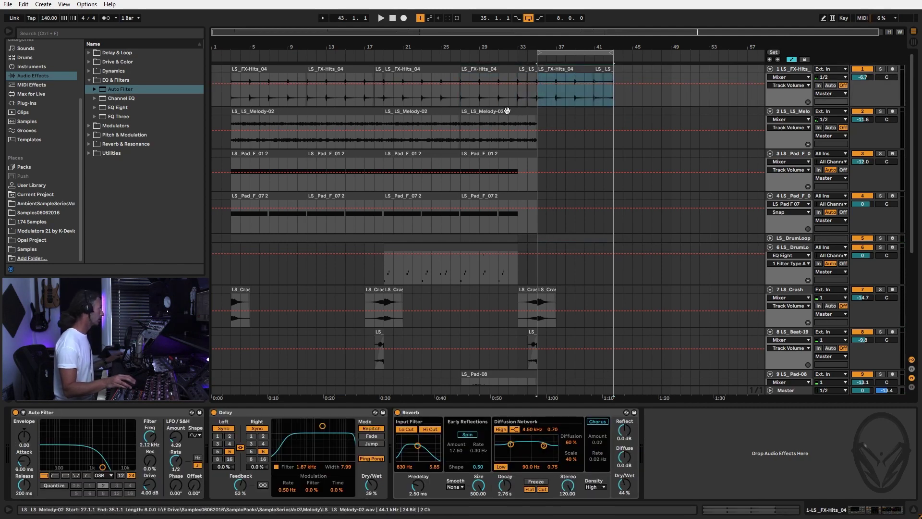
# Solo the LS_Melody-02 track and play its last clip from bar 27.
pyautogui.click(881, 111)
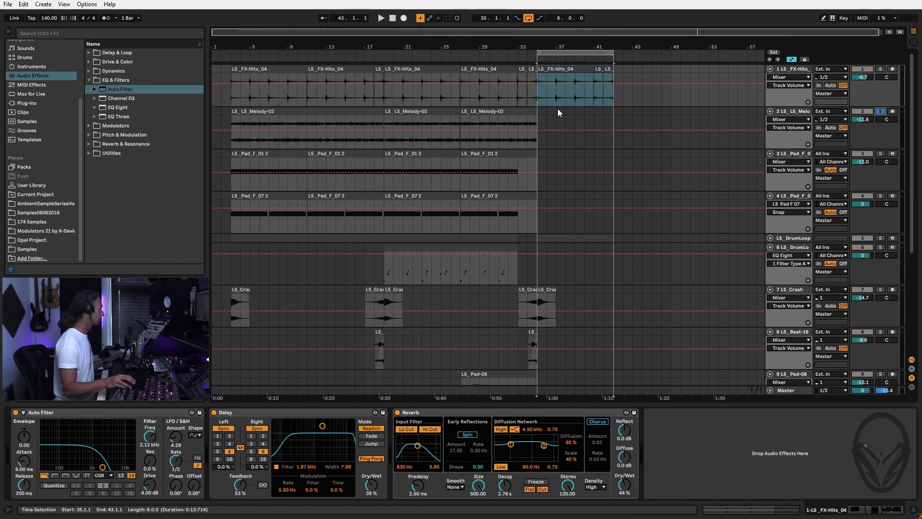
pyautogui.click(524, 111)
pyautogui.press('space')
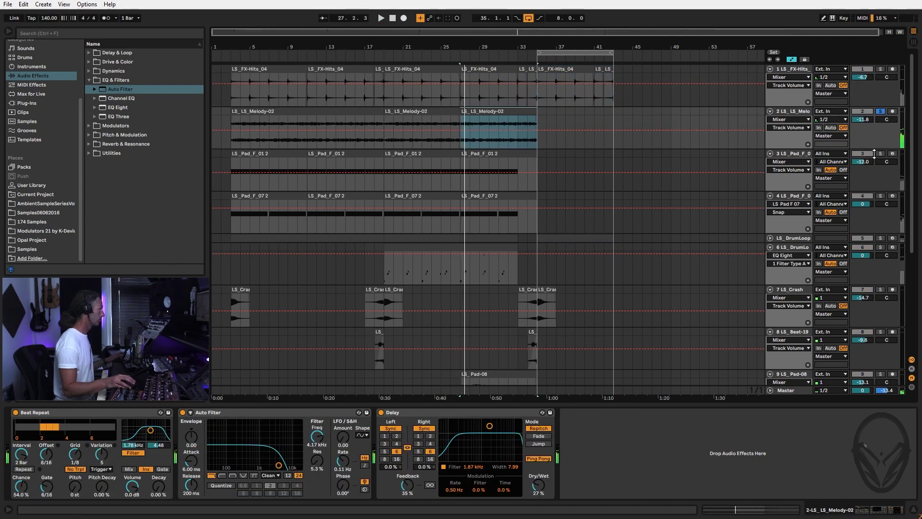
# Audition the last LS_Pad_F_01 and LS_Pad_F_07 clips from bar 27 in solo, and clear the solo.
pyautogui.click(483, 154)
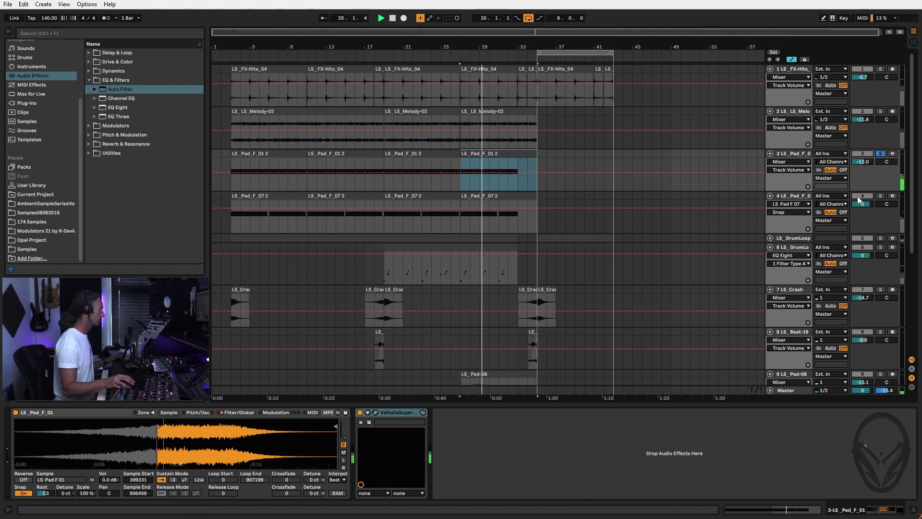
pyautogui.click(881, 197)
pyautogui.click(472, 195)
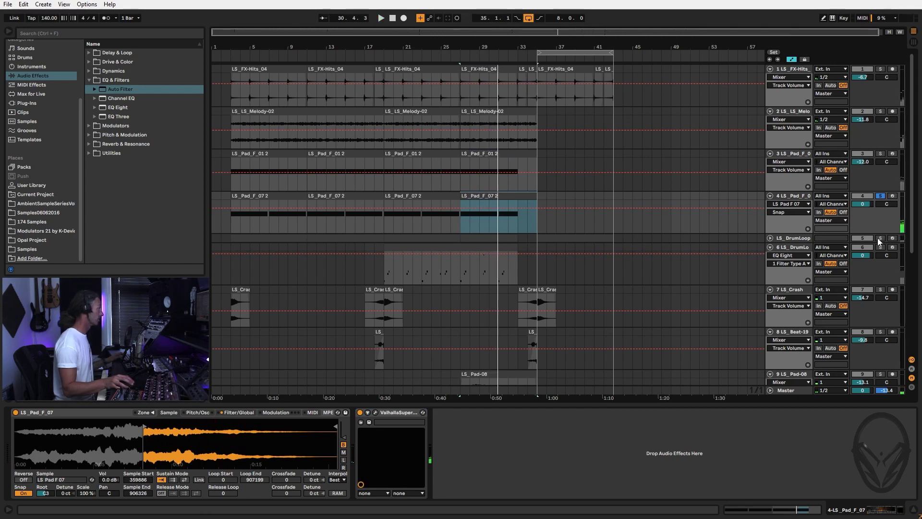
pyautogui.click(881, 197)
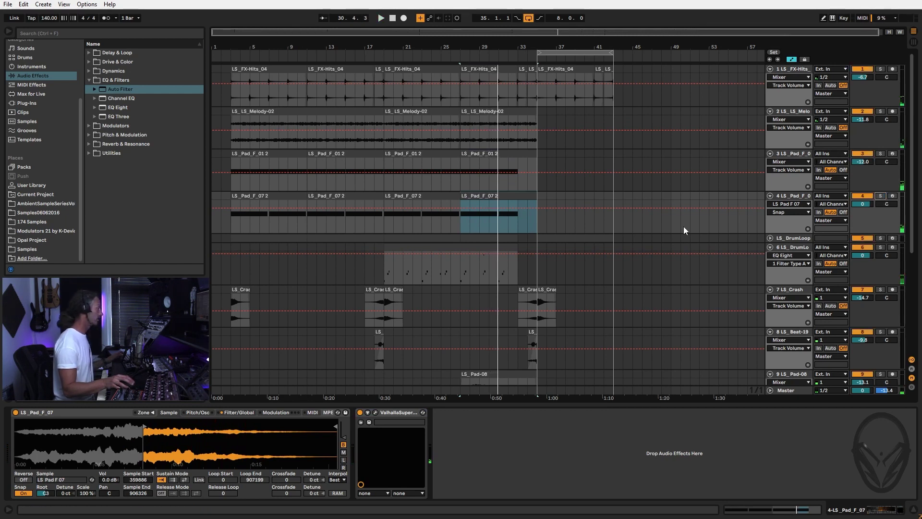
# Play the looped section from bar 35 with all tracks, and play the arrangement from its opening bars.
pyautogui.click(570, 54)
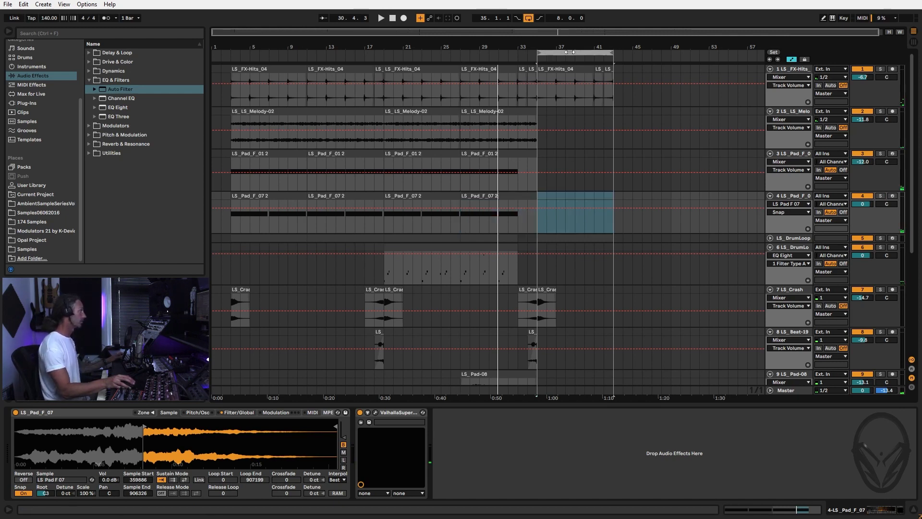
pyautogui.press('space')
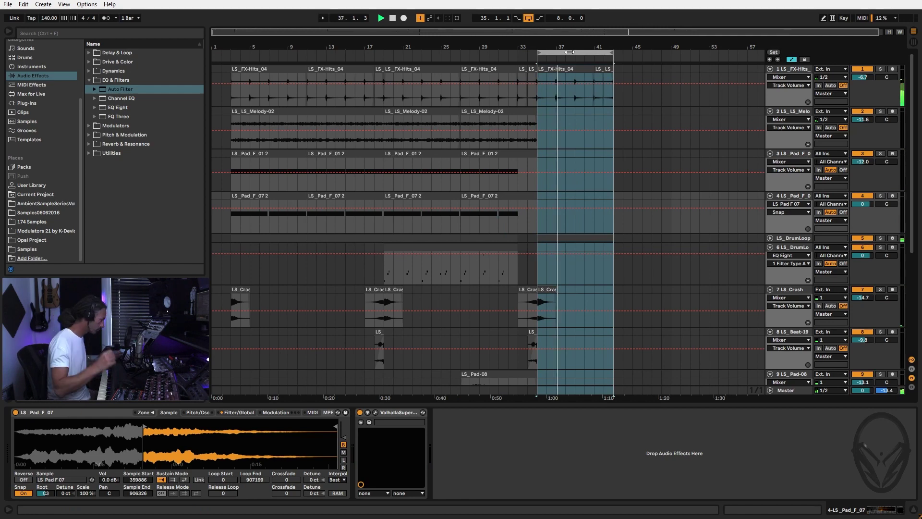
pyautogui.scroll(-5, 619, 211)
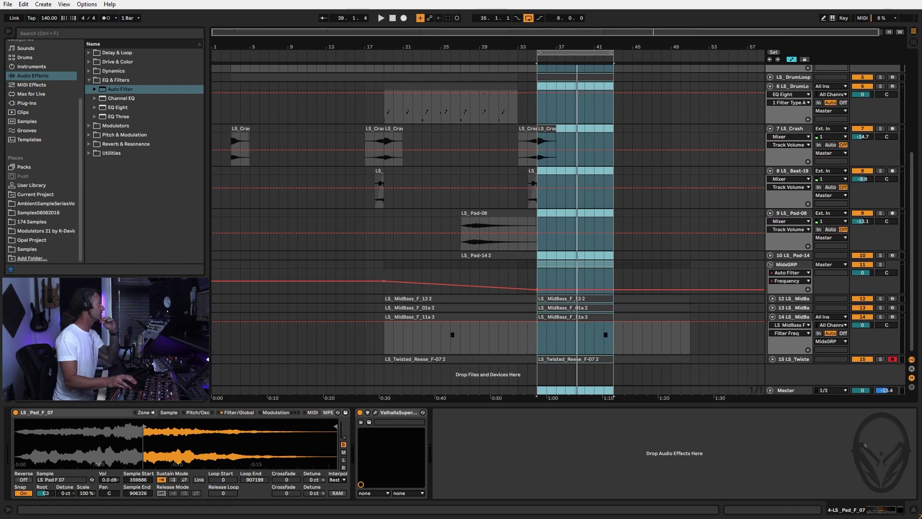
pyautogui.click(225, 57)
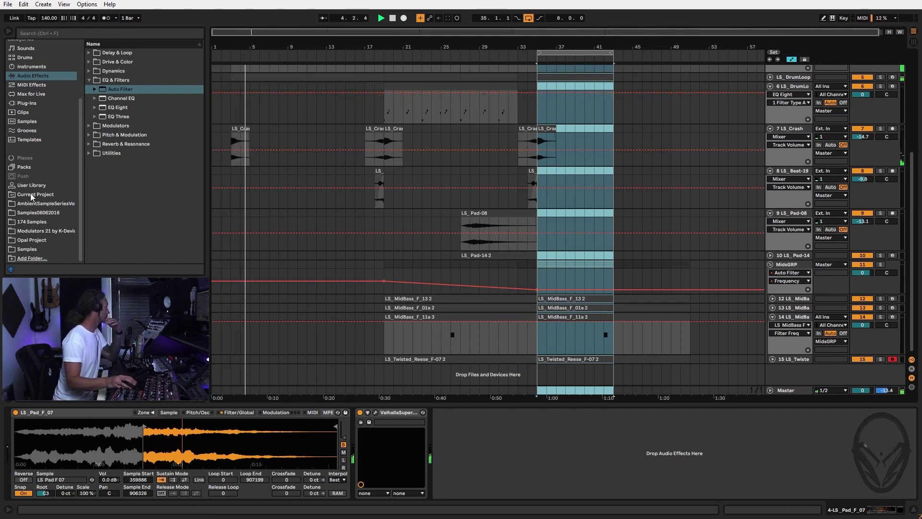
# Preview the LS_DrumLoop samples numbered 09 to 11 in the AmbientSampleSeries folder.
pyautogui.click(28, 215)
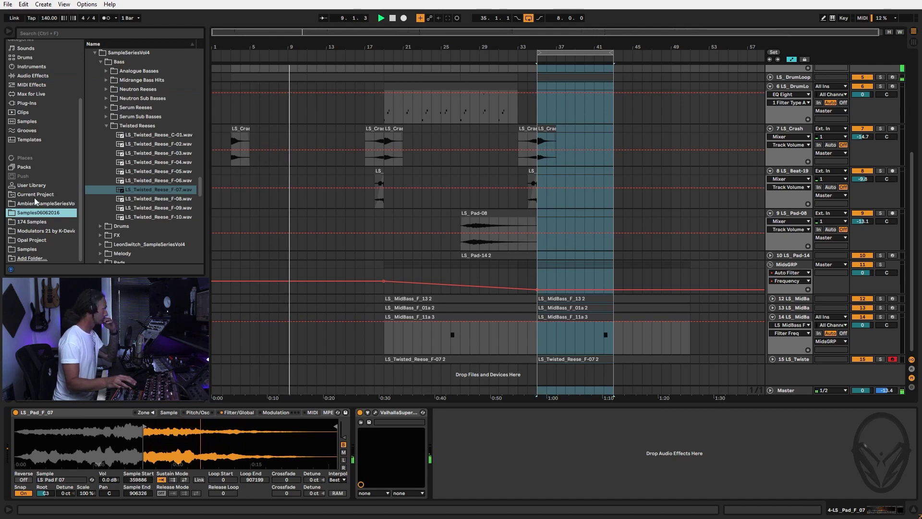
pyautogui.click(36, 204)
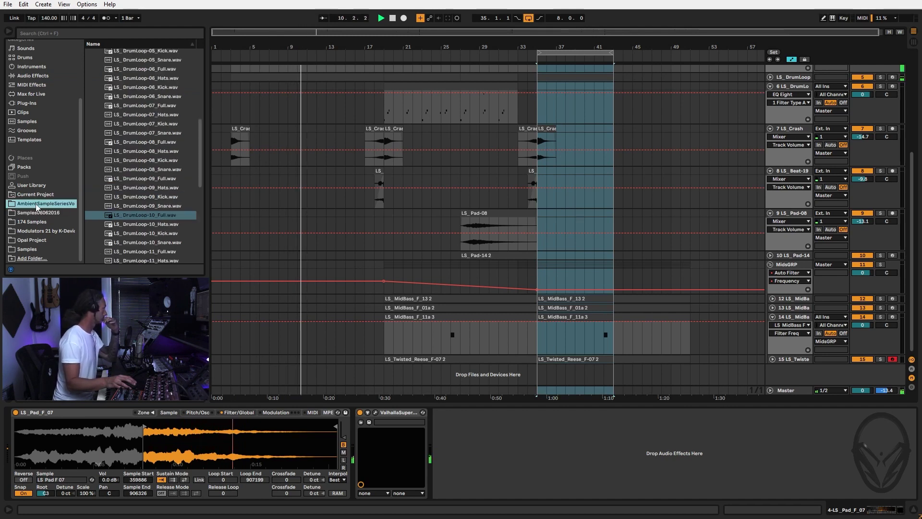
pyautogui.click(160, 216)
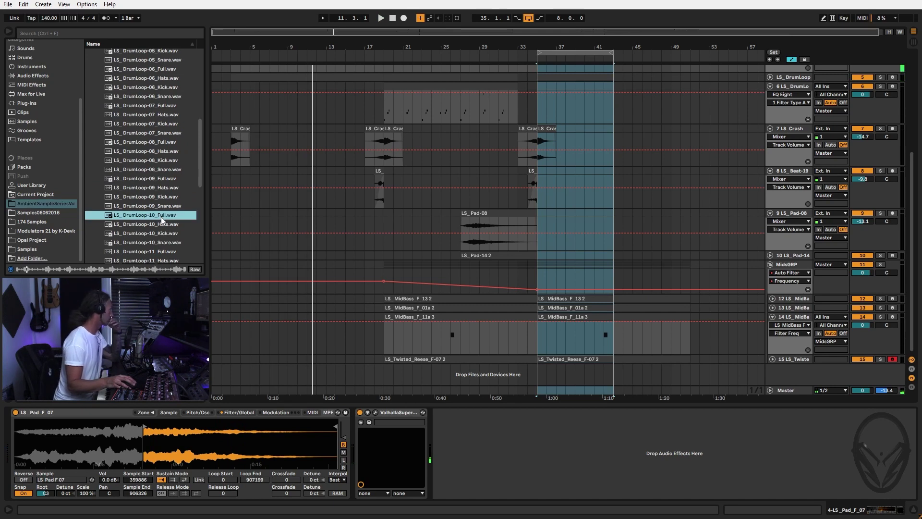
pyautogui.click(162, 177)
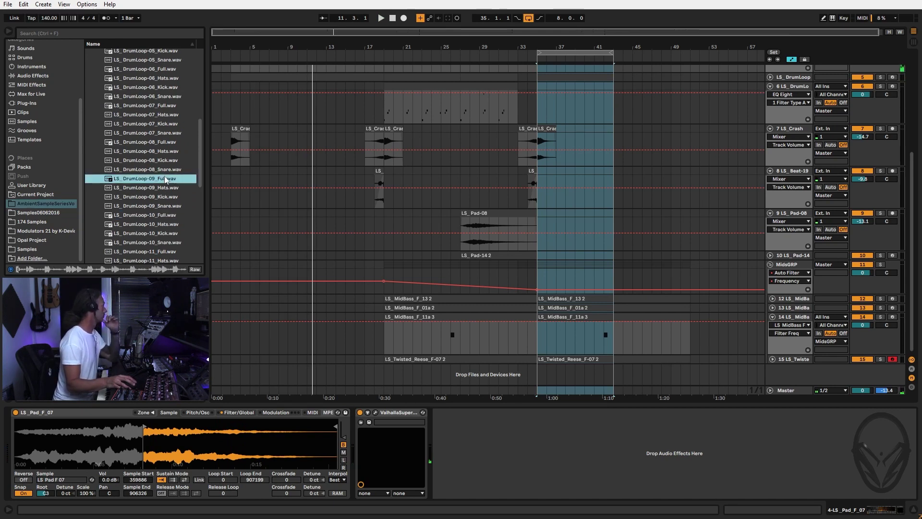
pyautogui.click(148, 223)
pyautogui.click(147, 250)
# Preview the full versions of LS_DrumLoop-12 through LS_DrumLoop-15 in the same sample folder.
pyautogui.scroll(-3, 144, 197)
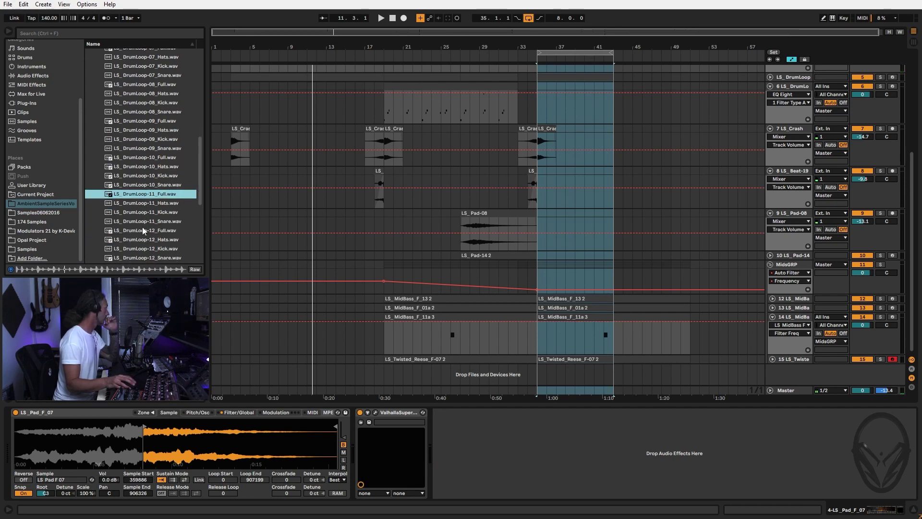
pyautogui.click(141, 231)
pyautogui.scroll(-3, 147, 183)
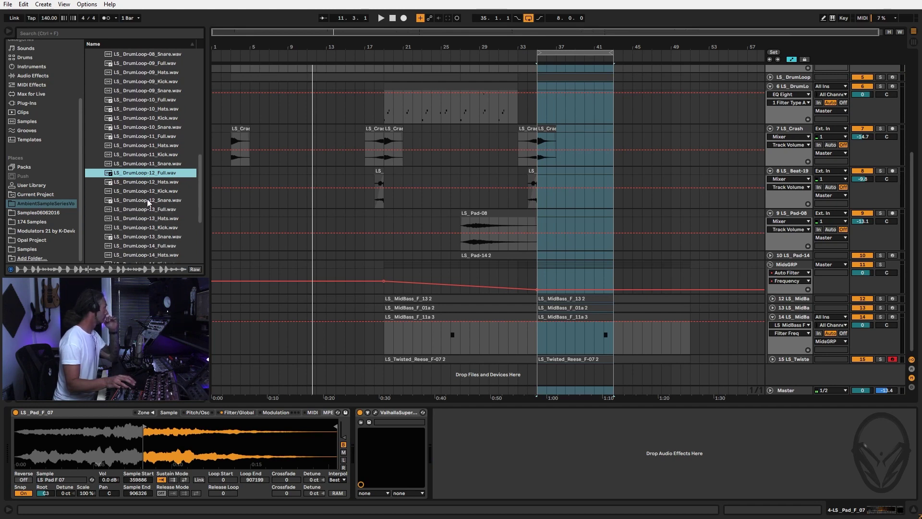
pyautogui.click(148, 209)
pyautogui.scroll(-2, 145, 175)
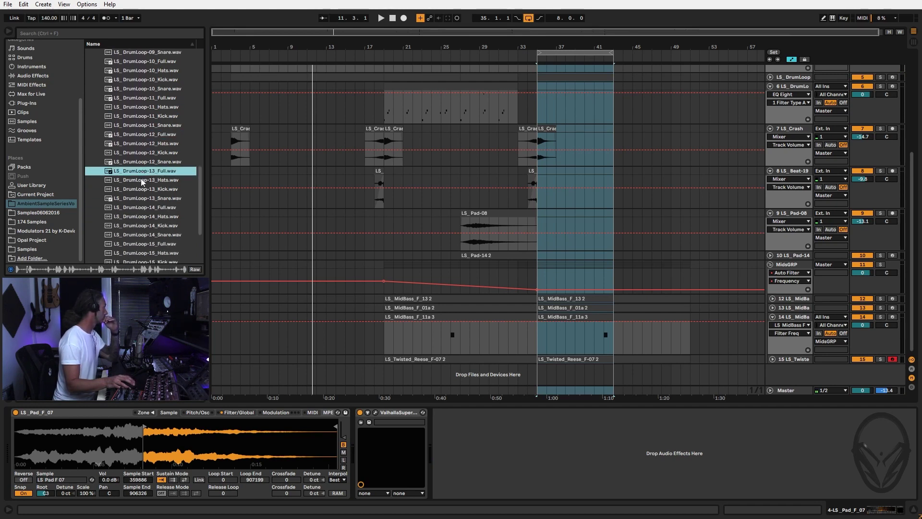
pyautogui.click(142, 207)
pyautogui.scroll(-1, 148, 205)
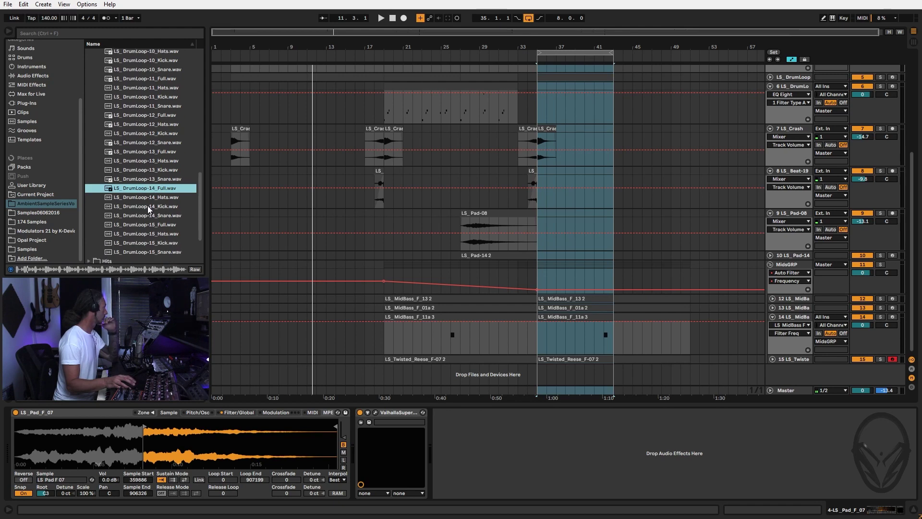
pyautogui.click(142, 229)
pyautogui.scroll(-2, 142, 179)
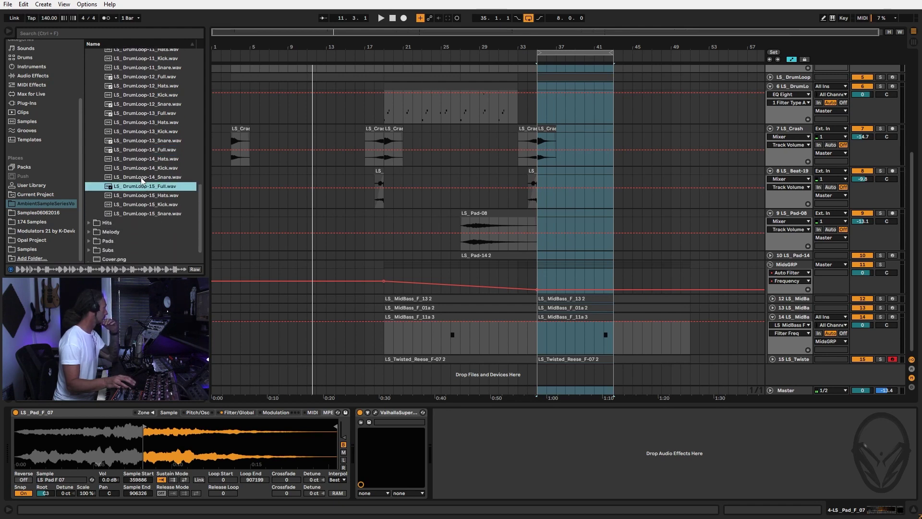
# Open the Drumloops folder within the Drums folder of SampleSeriesVol4 under Samples06062016.
pyautogui.click(48, 211)
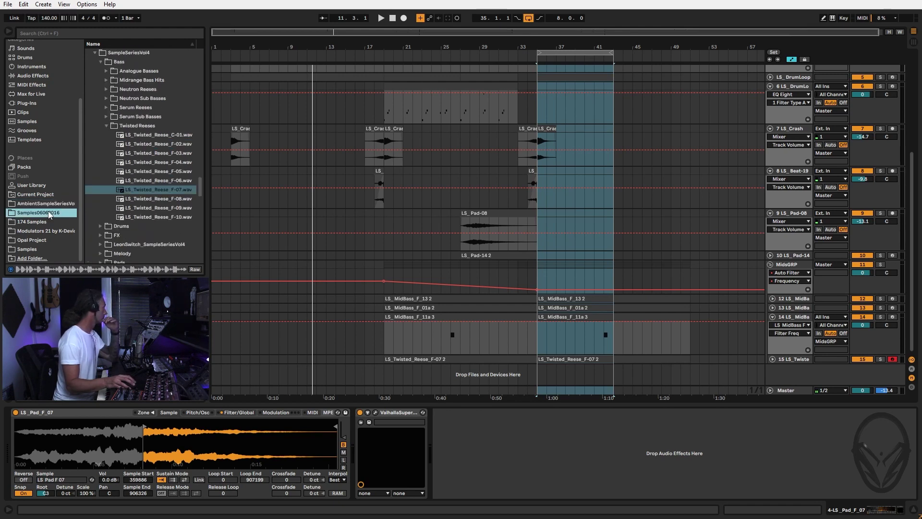
pyautogui.scroll(3, 120, 107)
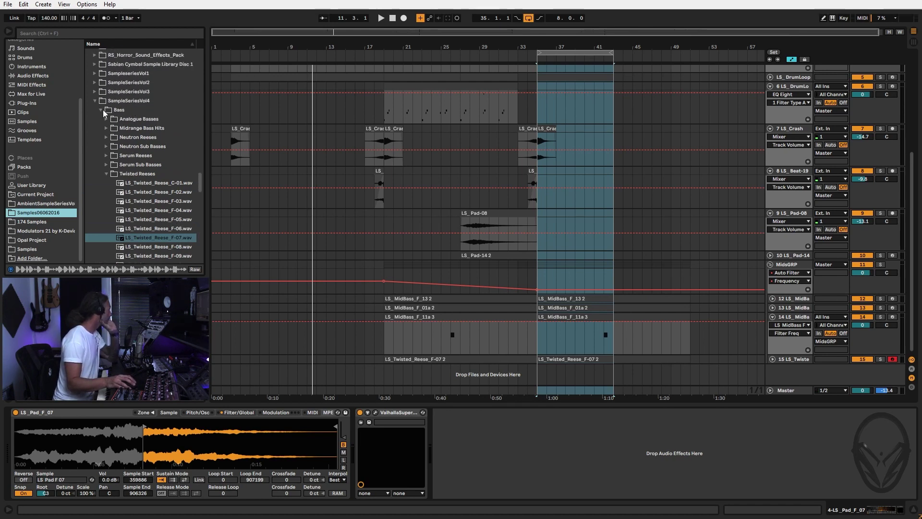
pyautogui.click(102, 111)
pyautogui.click(100, 119)
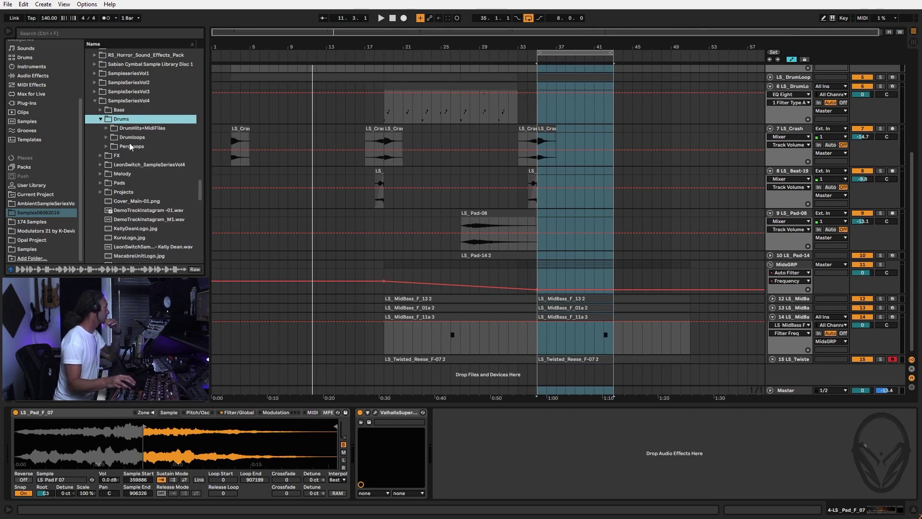
pyautogui.click(107, 137)
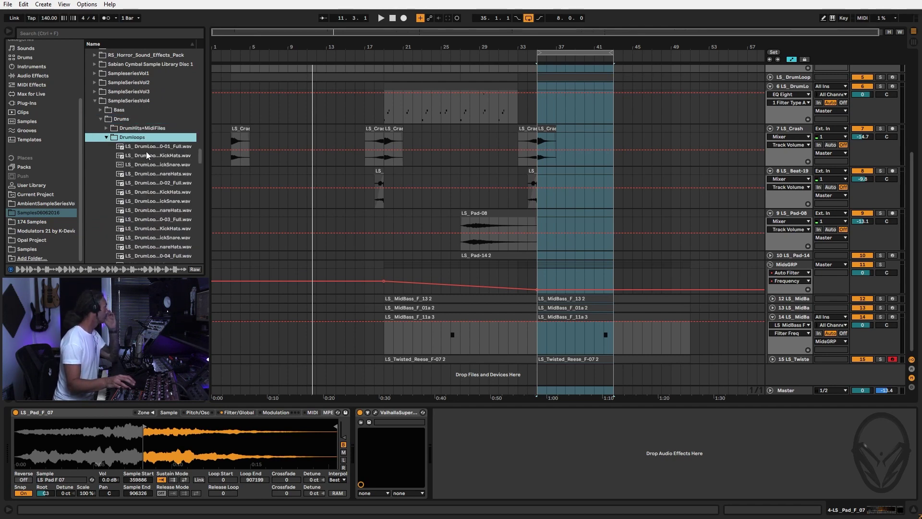
# Preview the full drum loops 01 through 06 and the first KickHats loop in the Drumloops folder.
pyautogui.click(145, 145)
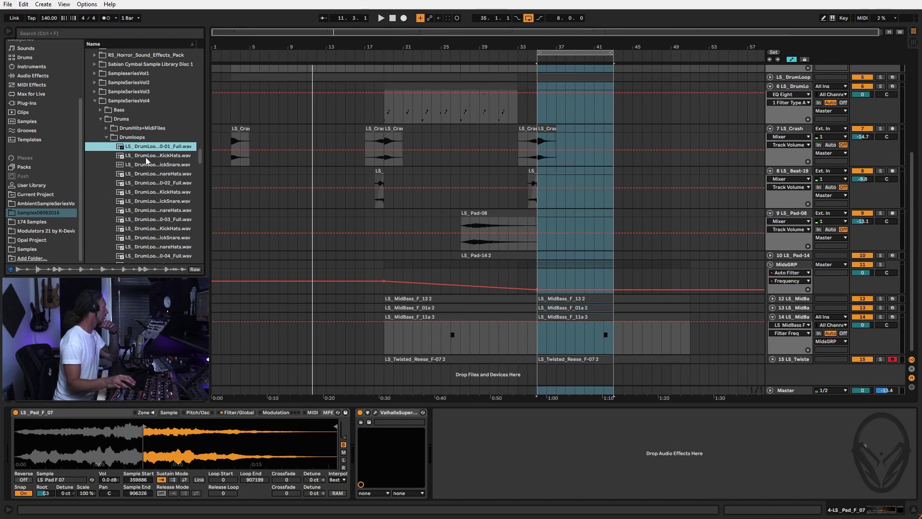
pyautogui.click(145, 157)
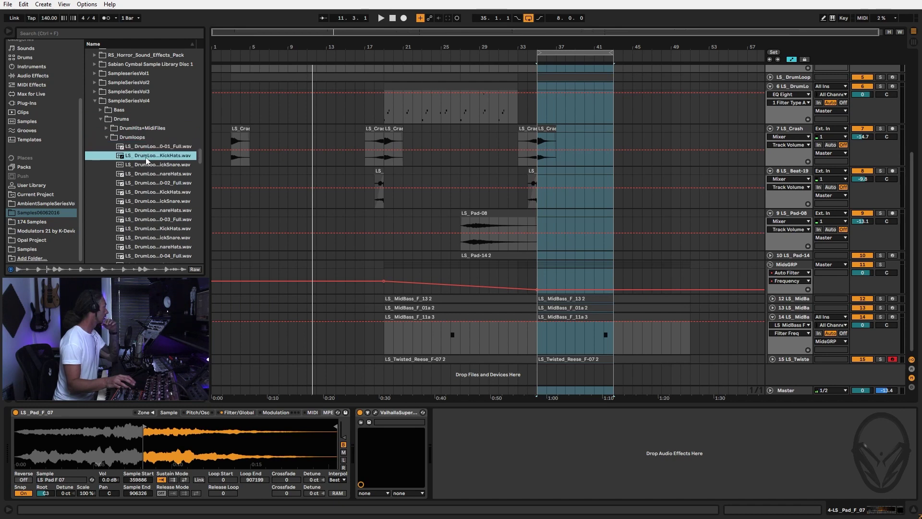
pyautogui.click(163, 184)
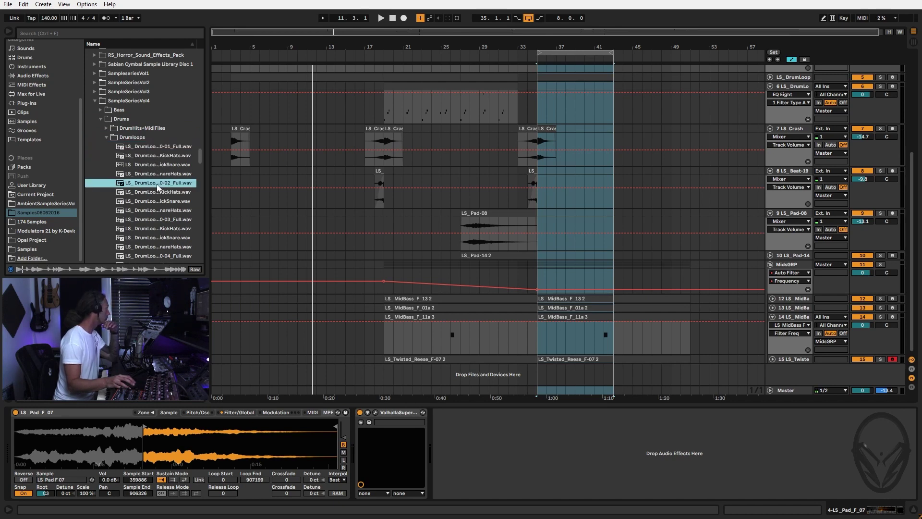
pyautogui.click(155, 219)
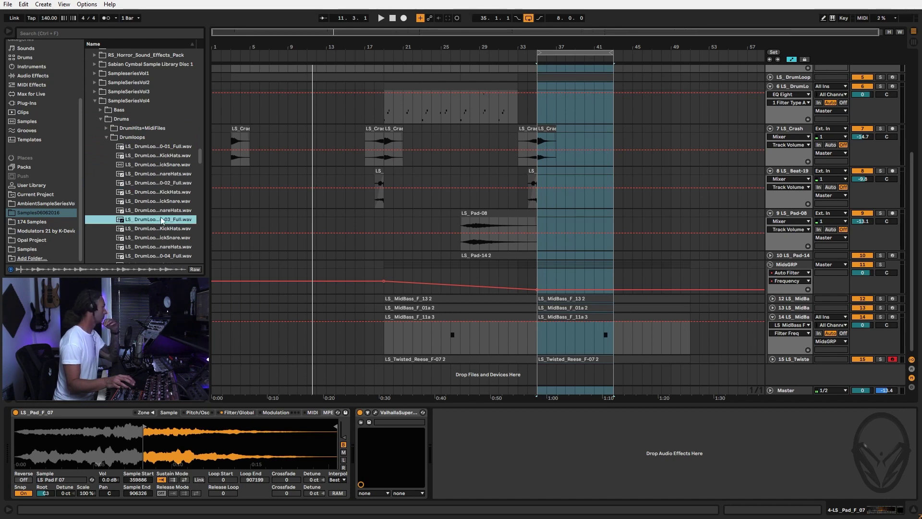
pyautogui.scroll(-2, 165, 201)
pyautogui.click(153, 210)
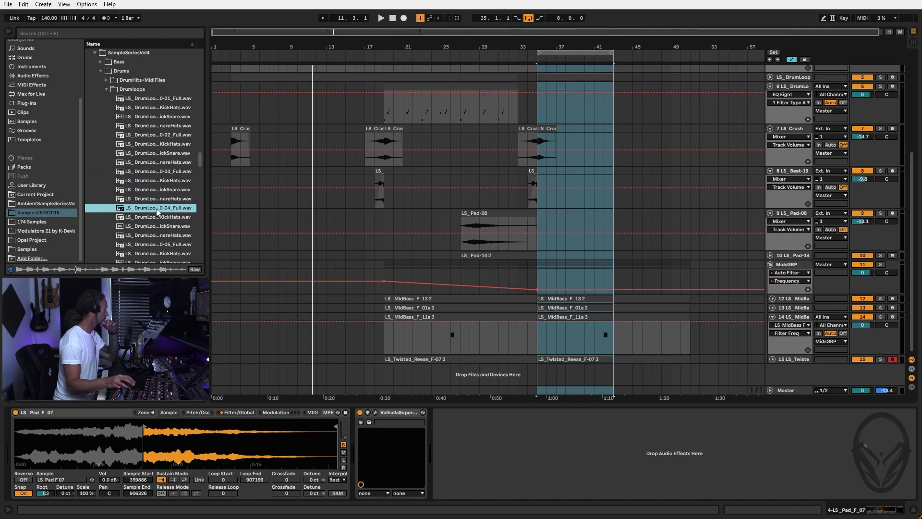
pyautogui.click(157, 242)
pyautogui.scroll(-1, 163, 220)
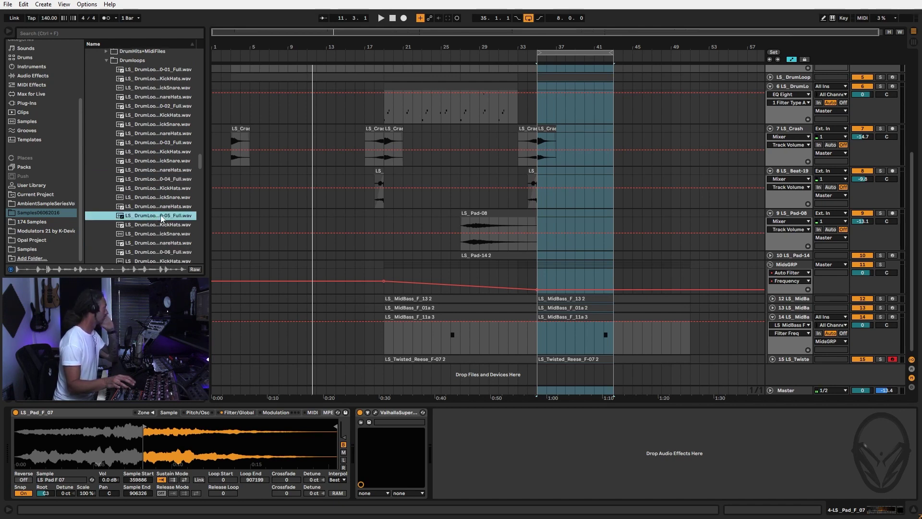
pyautogui.click(159, 251)
pyautogui.scroll(-1, 161, 220)
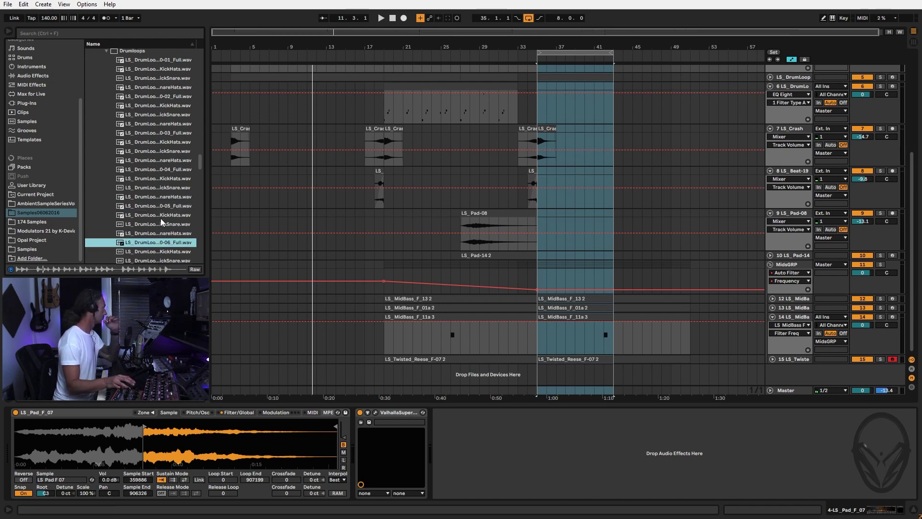
pyautogui.scroll(-2, 161, 218)
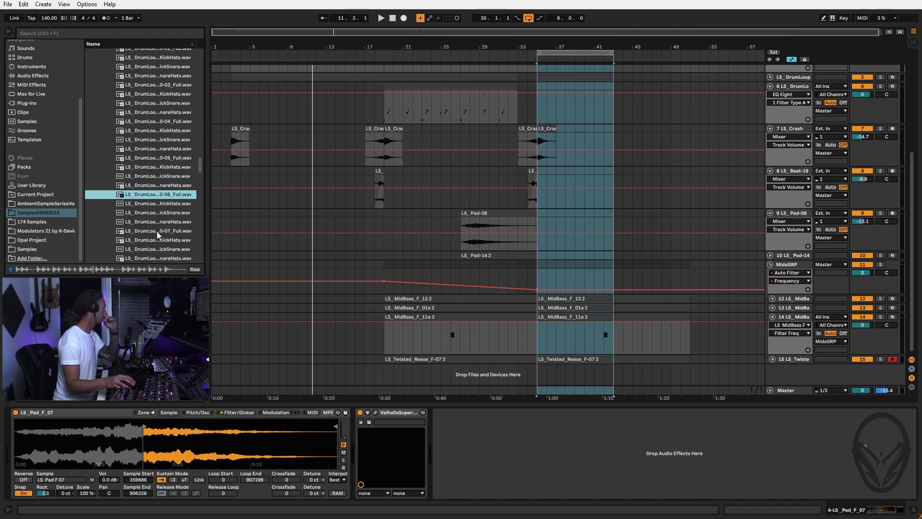
# Preview LS_DrumLoop_140-07_Full and place it at bar 35 on a new audio track below the Twisted Reese track.
pyautogui.click(157, 231)
pyautogui.scroll(-1, 152, 190)
pyautogui.scroll(-1, 152, 192)
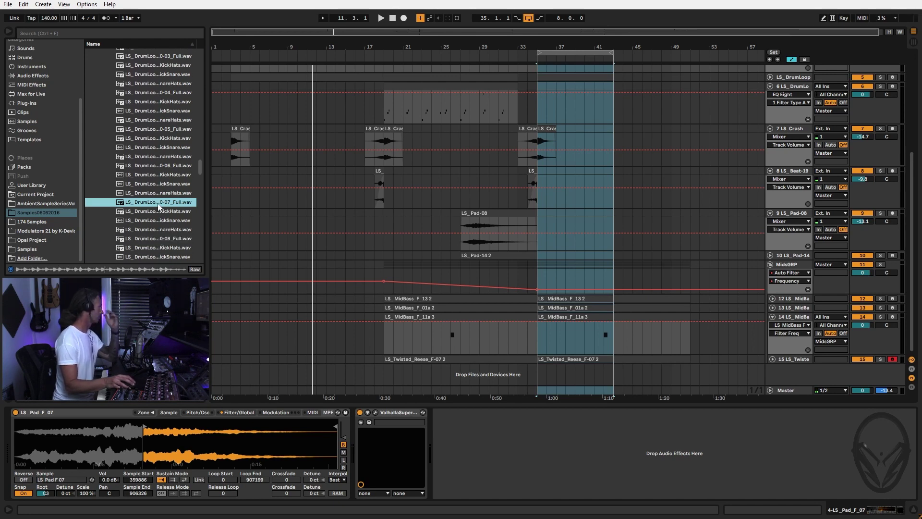
pyautogui.moveTo(155, 206); pyautogui.dragTo(541, 375)
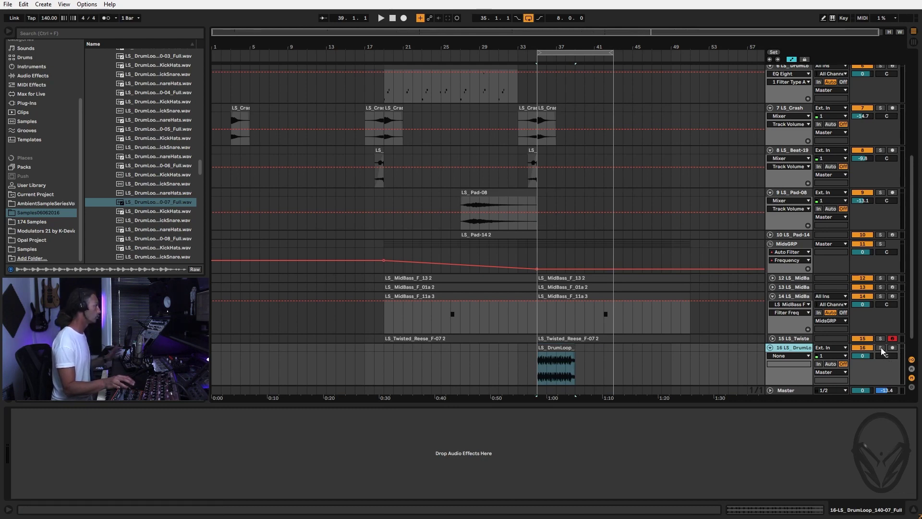
# Balance the new LS_DrumLoop track against the mix during playback, setting its volume to -1.3 dB.
pyautogui.press('Tab')
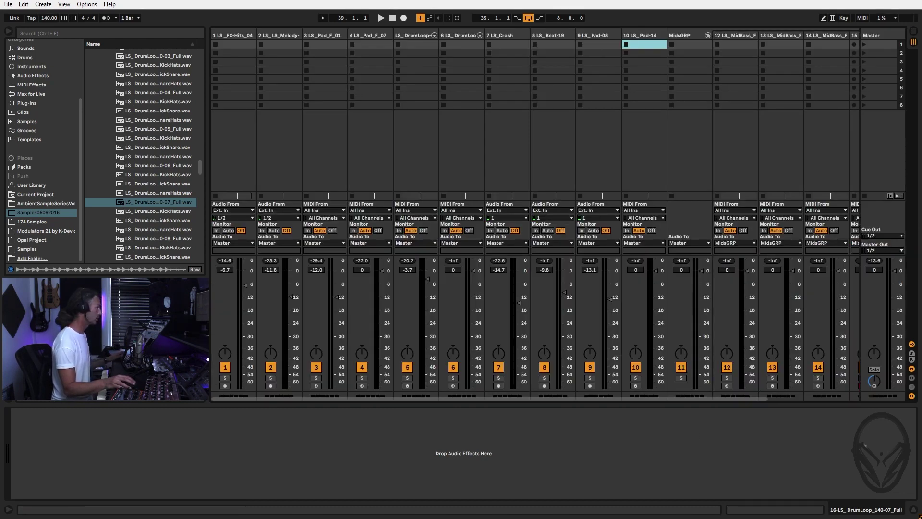
pyautogui.moveTo(605, 397); pyautogui.dragTo(797, 416)
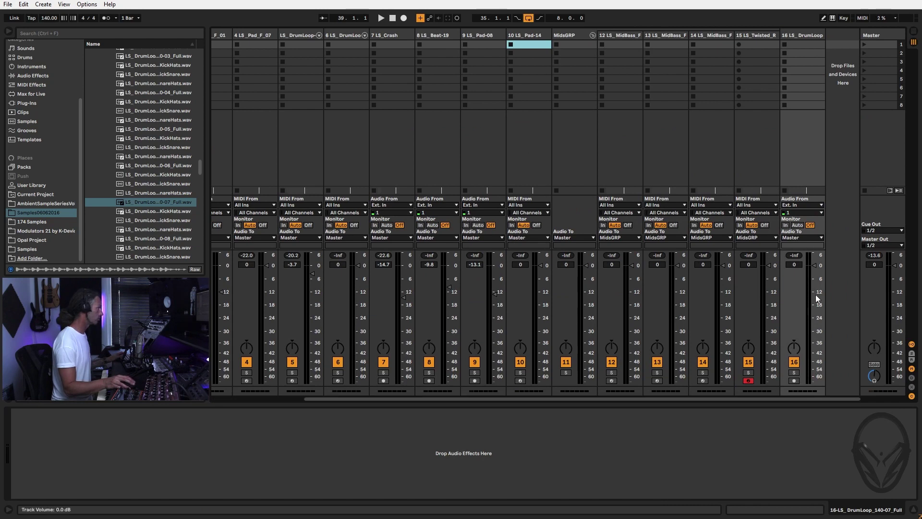
pyautogui.moveTo(819, 276); pyautogui.dragTo(819, 299)
pyautogui.press('space')
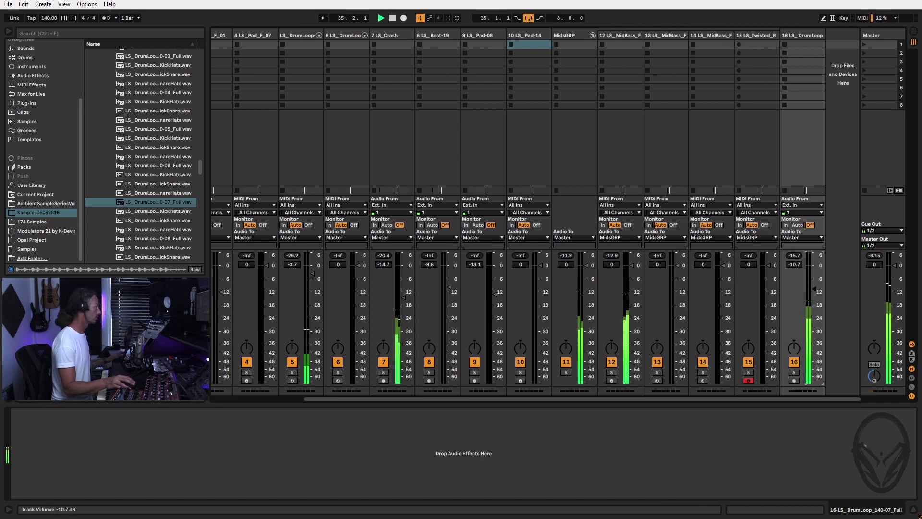
pyautogui.moveTo(819, 294); pyautogui.dragTo(819, 273)
pyautogui.press('Tab')
# Open the sample settings of the LS_DrumLoop_140-07_Full clip at bar 35.
pyautogui.click(556, 369)
pyautogui.scroll(-1, 680, 347)
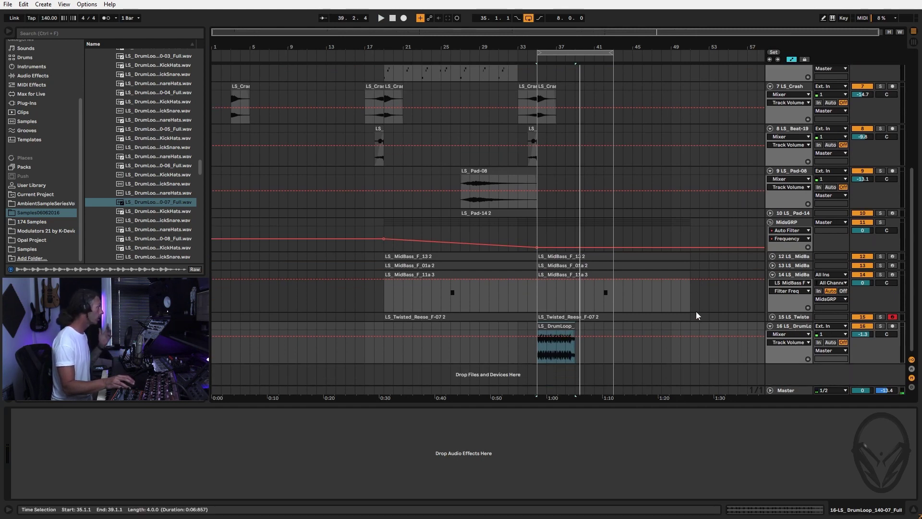
pyautogui.doubleClick(555, 327)
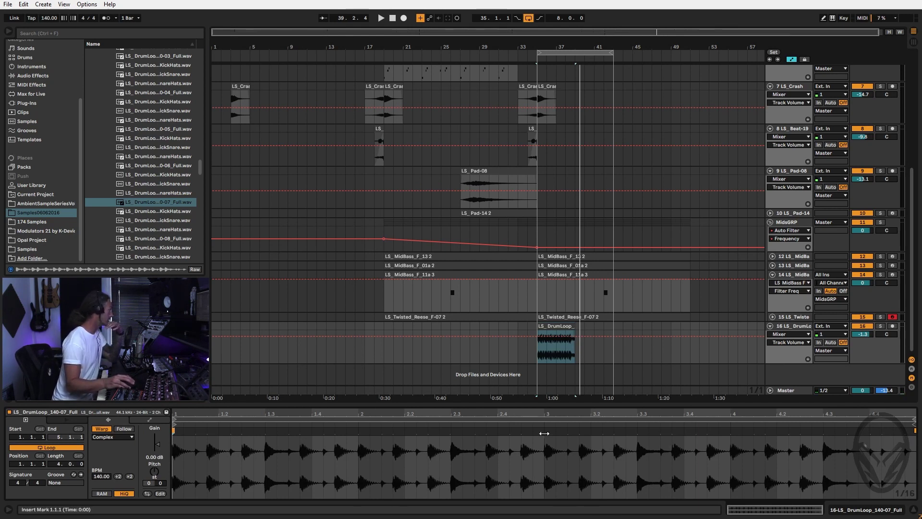
# Quantize the LS_DrumLoop_140-07_Full clip's timing and slice it to a new MIDI track.
pyautogui.rightClick(466, 446)
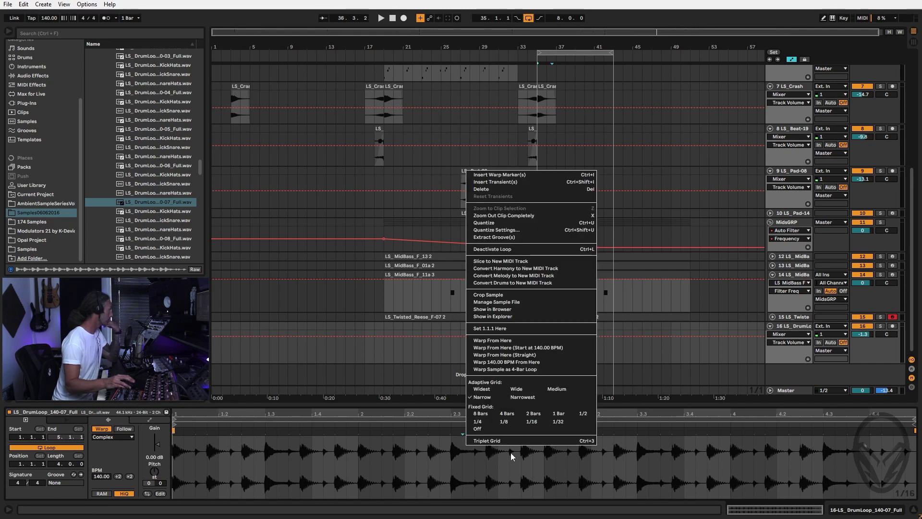
pyautogui.click(537, 223)
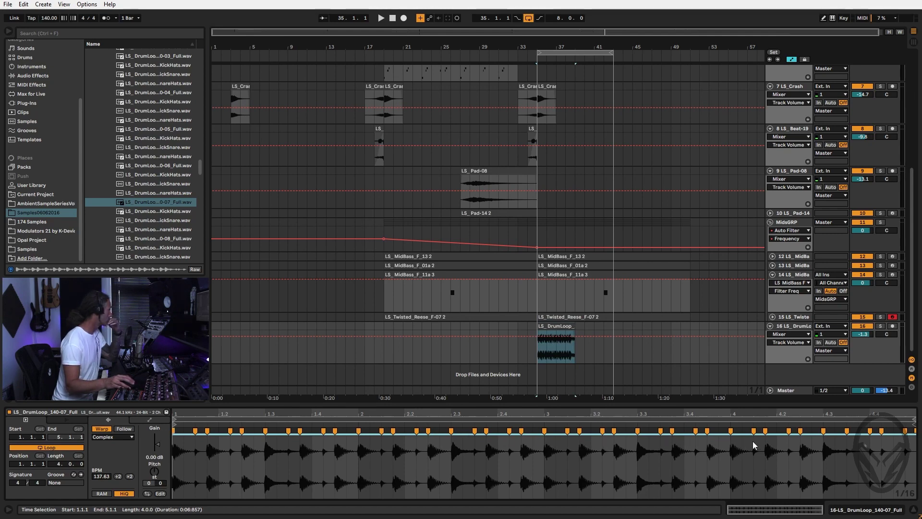
pyautogui.rightClick(558, 328)
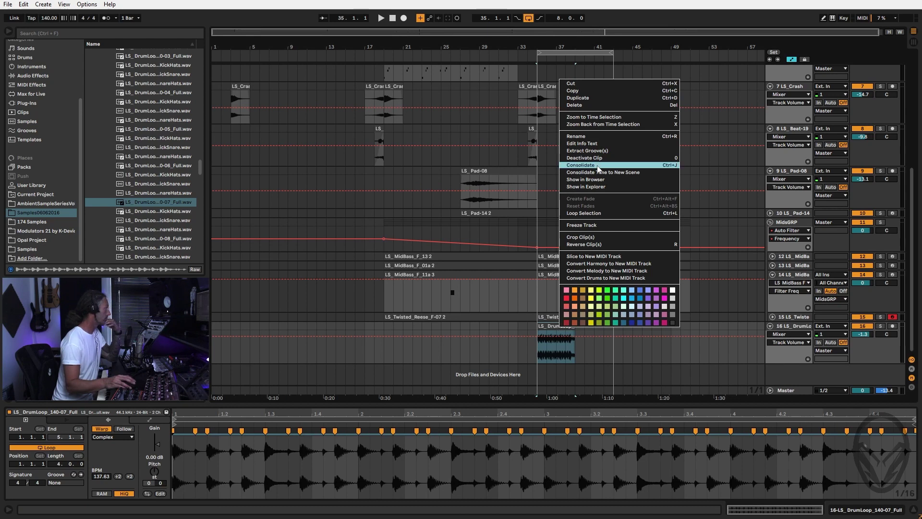
pyautogui.click(587, 258)
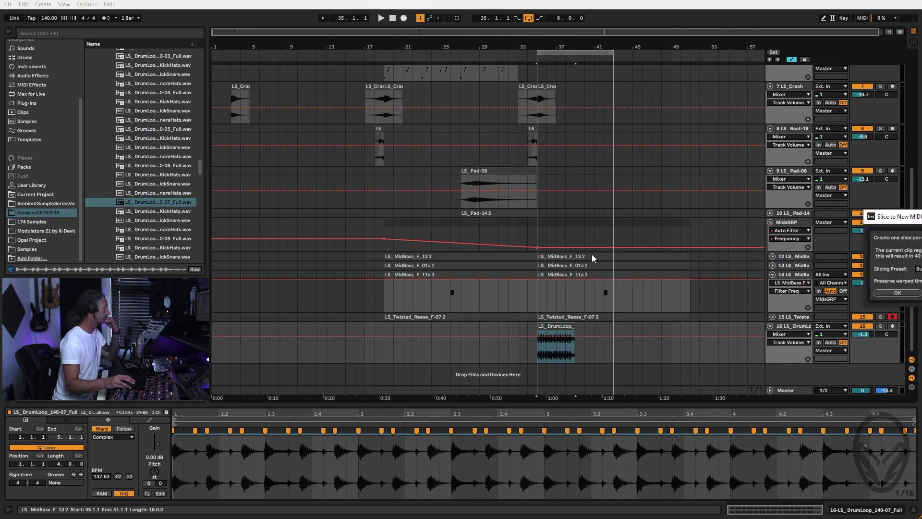
pyautogui.click(895, 293)
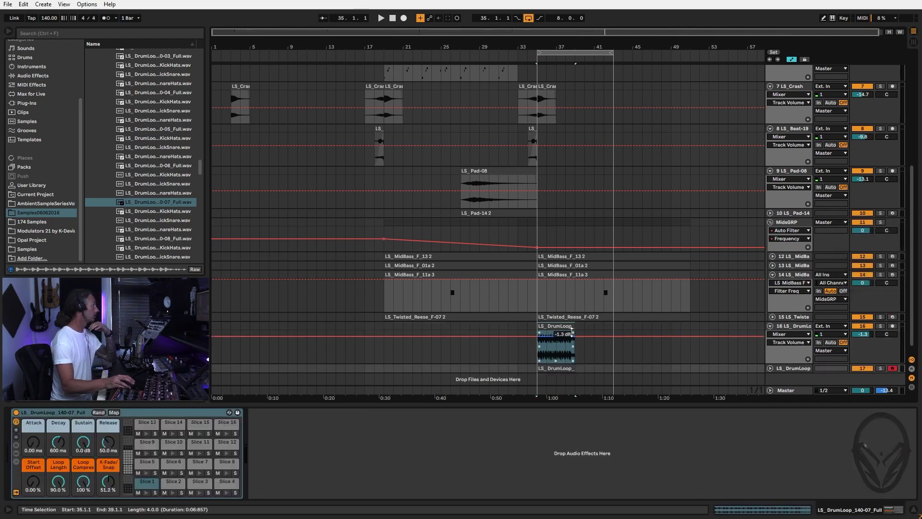
# Delete the original drum loop clip and the generated MIDI clip at bar 35, and remove the emptied audio track 16.
pyautogui.click(568, 328)
pyautogui.press('Delete')
pyautogui.keyDown('shift'); pyautogui.click(566, 368); pyautogui.keyUp('shift')
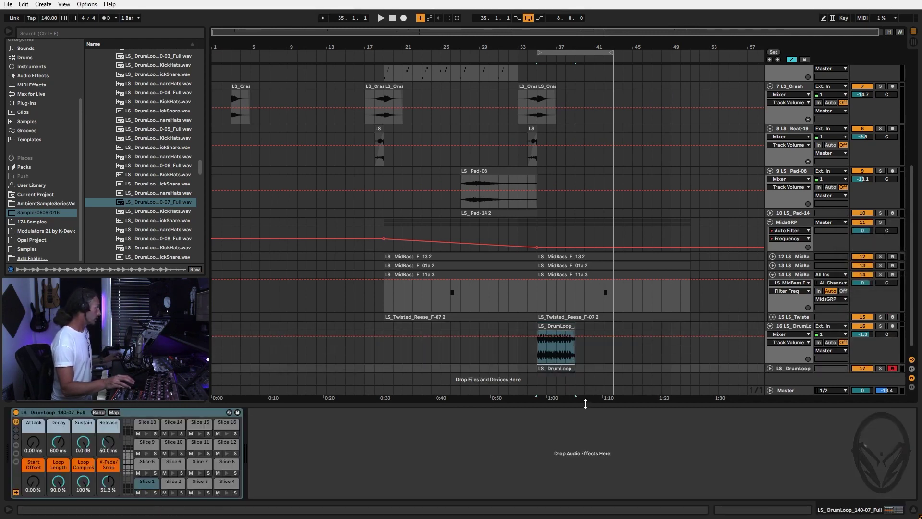
pyautogui.click(796, 323)
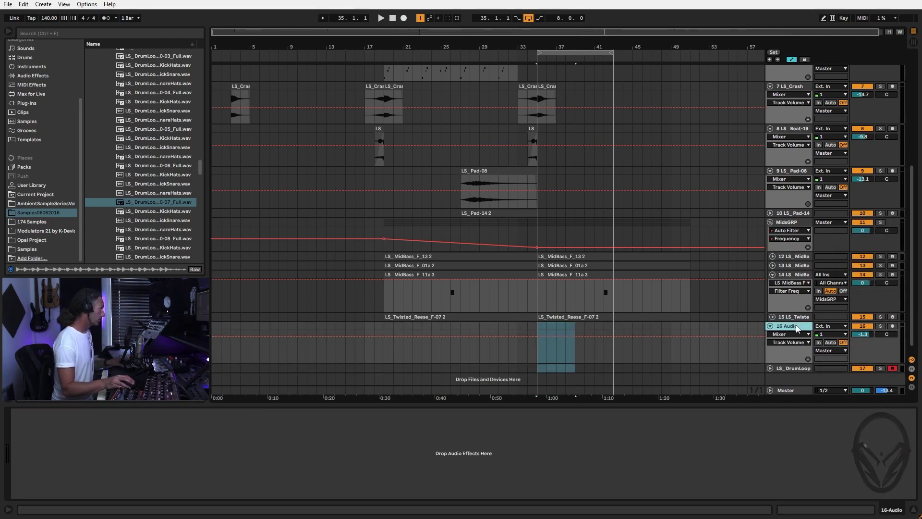
pyautogui.press('Delete')
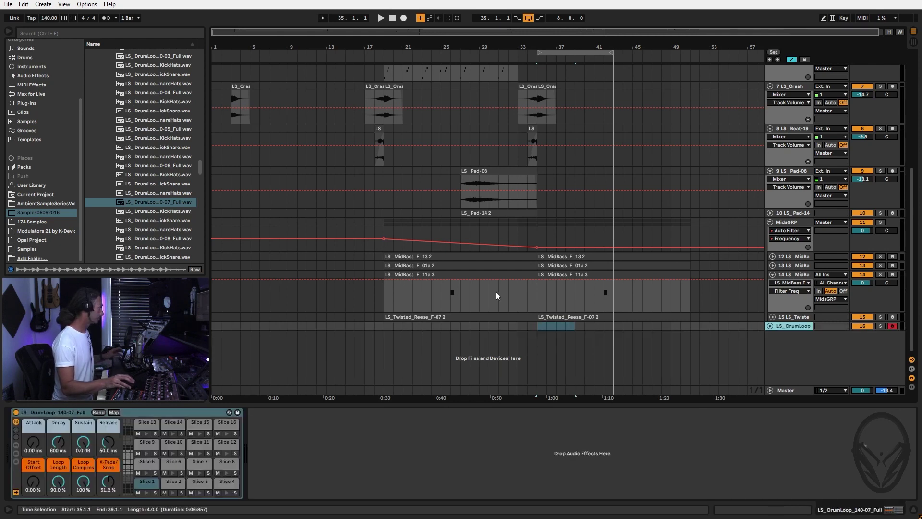
# Insert an empty 8-bar MIDI clip from bar 35 to bar 43 on the sliced LS_DrumLoop track.
pyautogui.doubleClick(541, 327)
pyautogui.moveTo(575, 327); pyautogui.dragTo(602, 330)
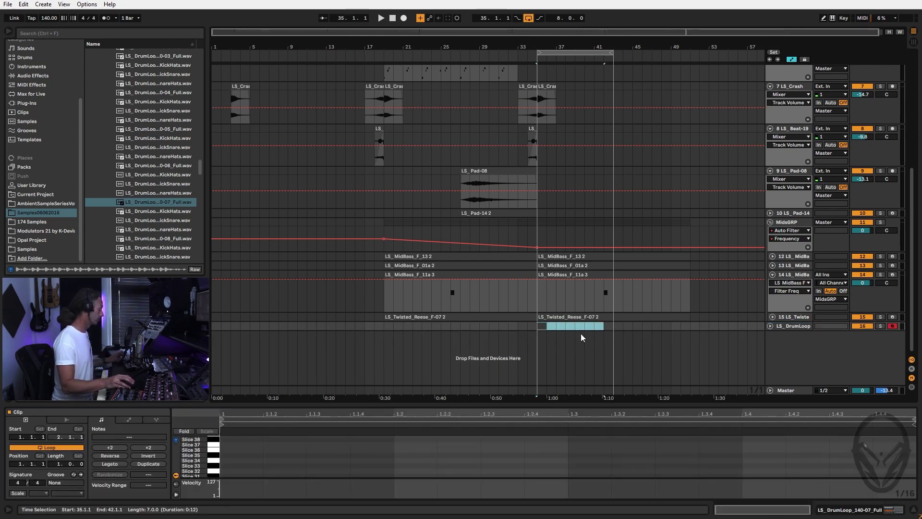
pyautogui.click(579, 334)
pyautogui.moveTo(539, 330); pyautogui.dragTo(615, 333)
pyautogui.rightClick(605, 329)
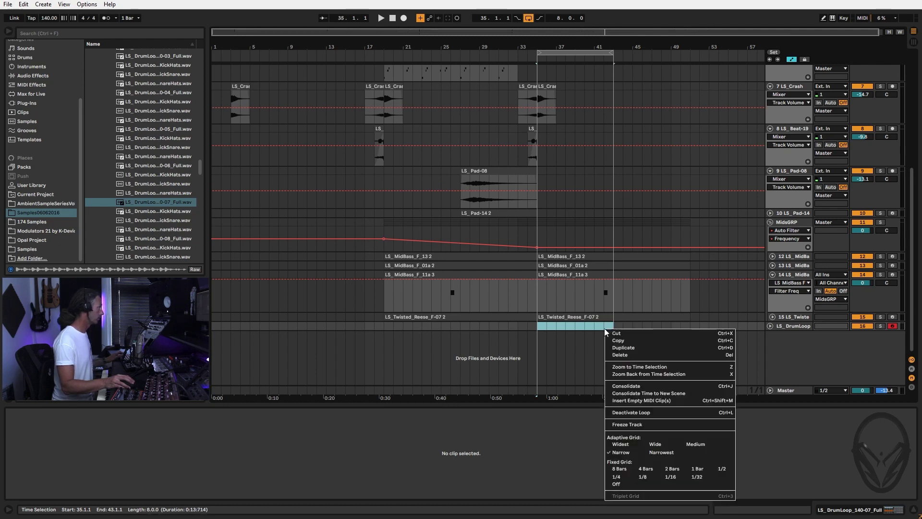
pyautogui.click(634, 401)
# Add a Slice 1 note from 1.1.1 to 1.1.3 at the start of the empty clip.
pyautogui.scroll(-9, 253, 456)
pyautogui.scroll(-2, 252, 454)
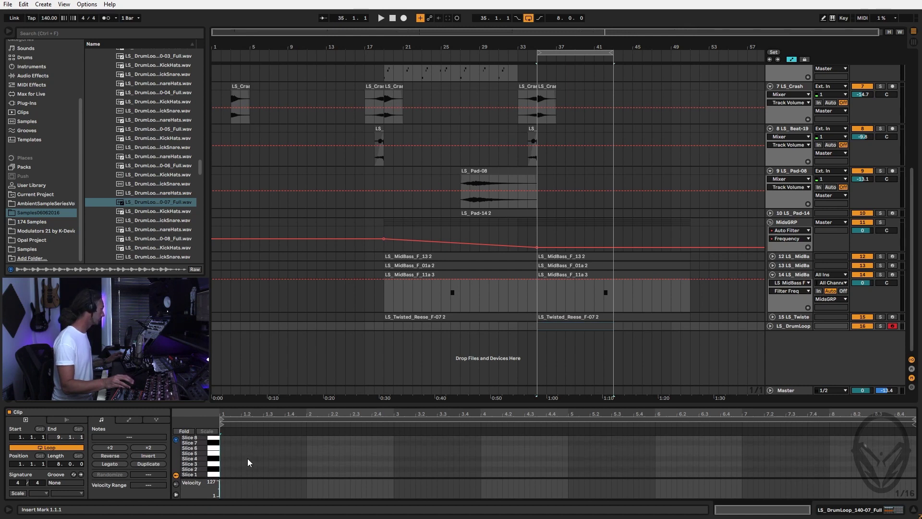
pyautogui.doubleClick(223, 475)
pyautogui.moveTo(223, 475); pyautogui.dragTo(231, 474)
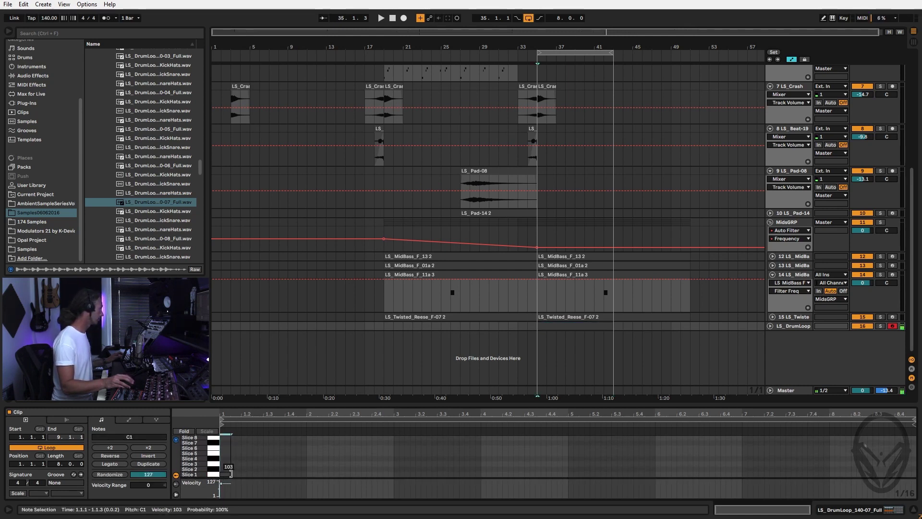
# Show the sliced LS_DrumLoop track's drum rack from the mixer view and set its Loop Length macro to 0.00 %.
pyautogui.press('Tab')
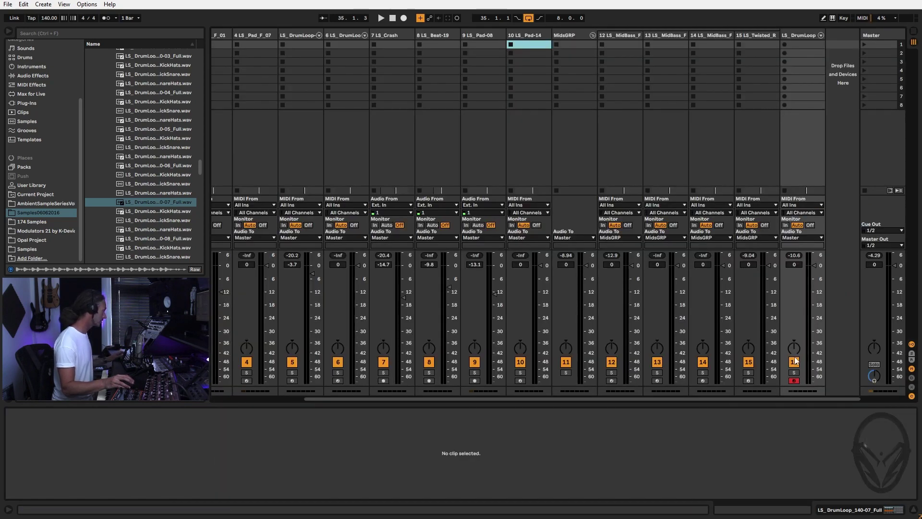
pyautogui.click(811, 38)
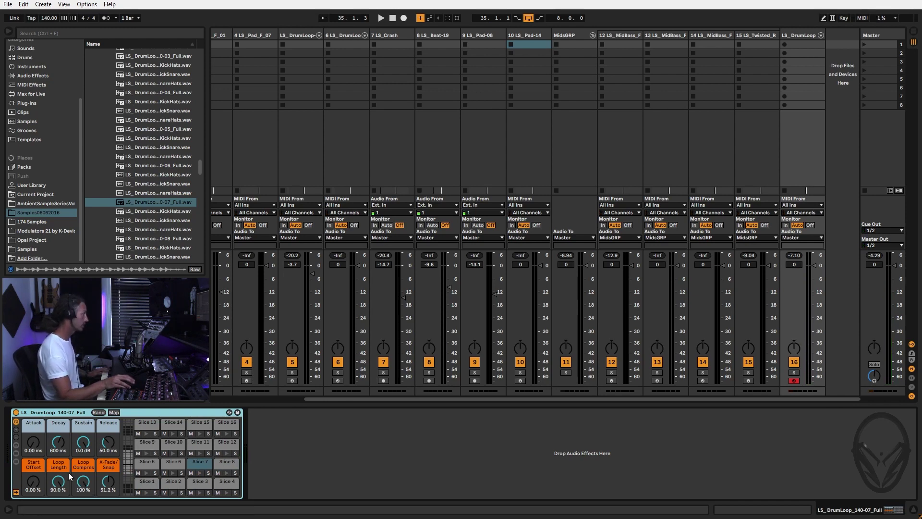
pyautogui.moveTo(84, 474); pyautogui.dragTo(66, 495)
pyautogui.click(82, 481)
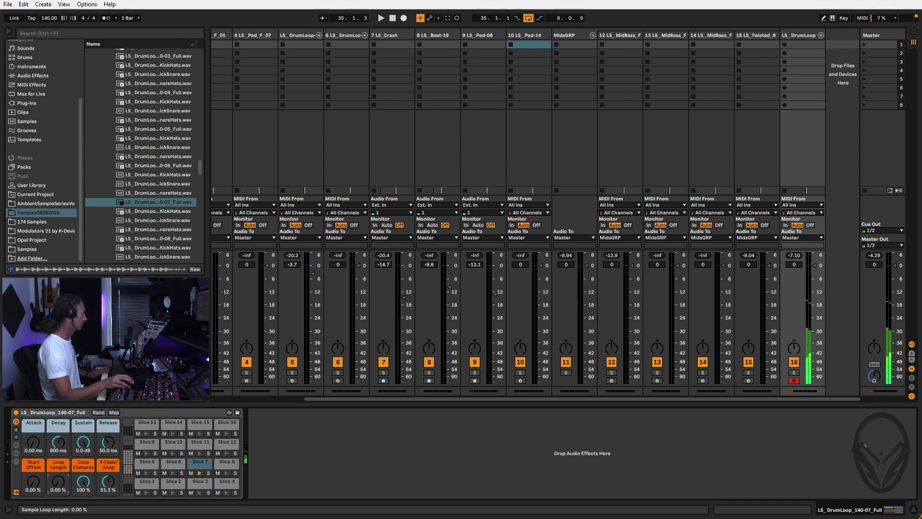
pyautogui.moveTo(58, 485)
pyautogui.mouseDown()
pyautogui.moveTo(56, 474)
pyautogui.moveTo(62, 489)
pyautogui.mouseUp()
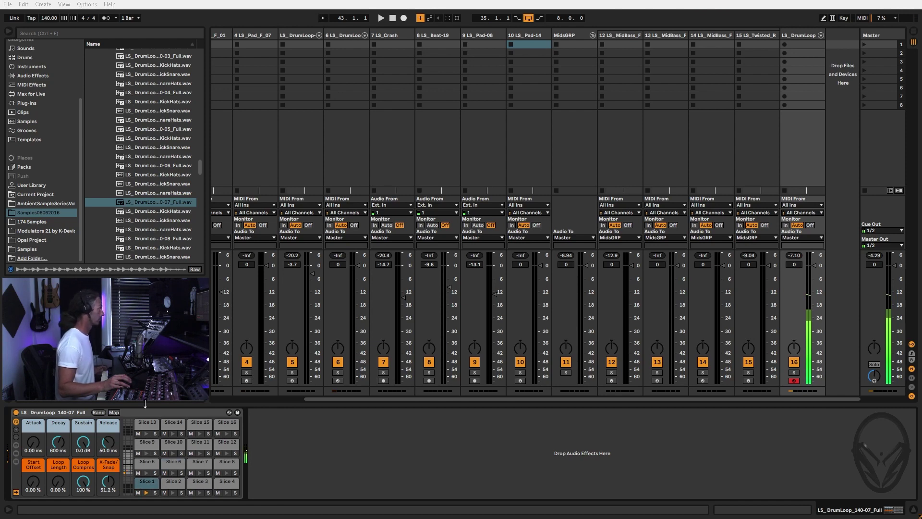
# Tighten the sample start and end markers of the drum rack's individual slices, working up to Slice 16.
pyautogui.click(155, 486)
pyautogui.moveTo(553, 421); pyautogui.dragTo(544, 426)
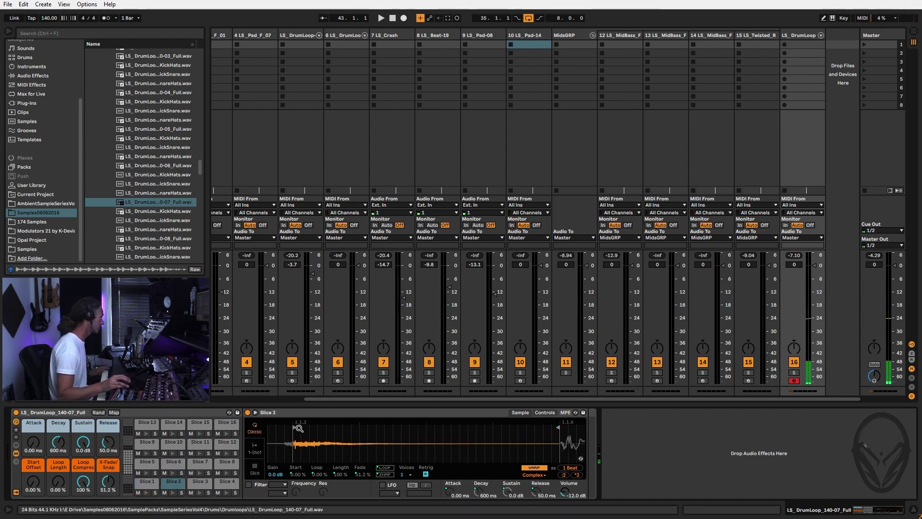
pyautogui.moveTo(289, 428); pyautogui.dragTo(287, 428)
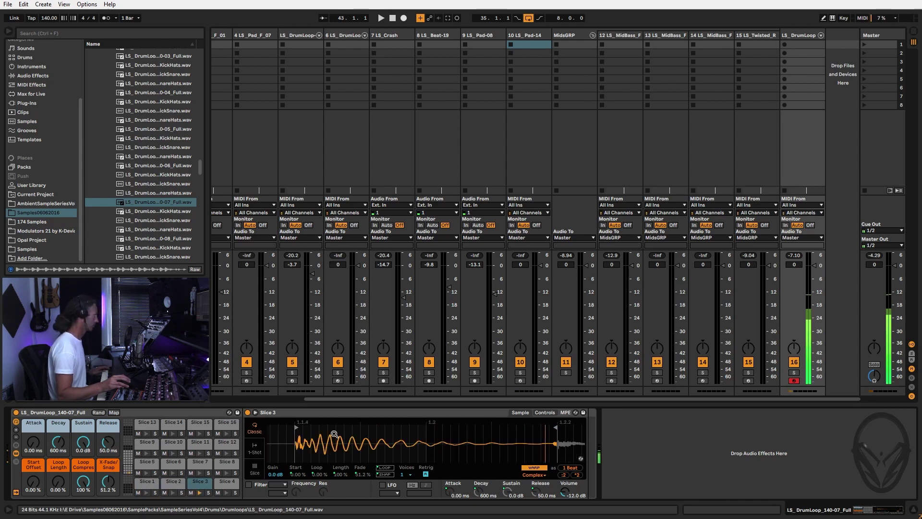
pyautogui.moveTo(553, 427); pyautogui.dragTo(547, 431)
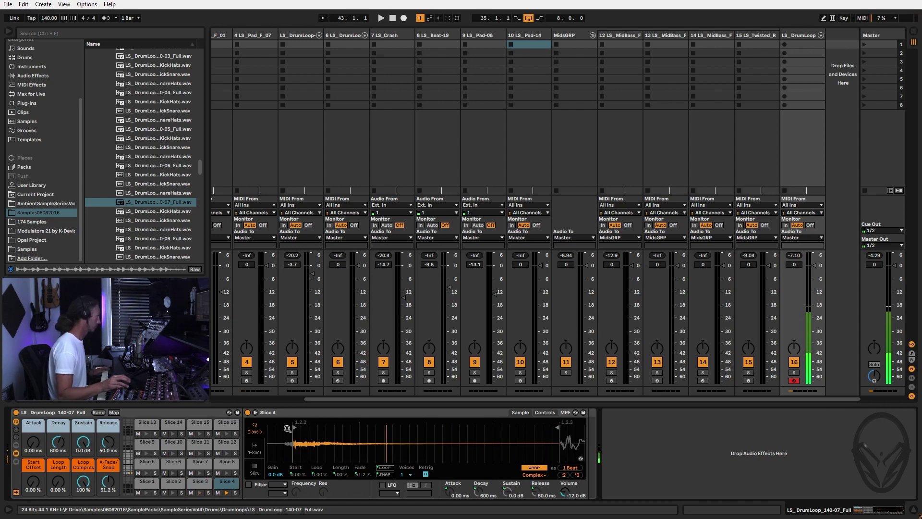
pyautogui.moveTo(296, 428); pyautogui.dragTo(287, 428)
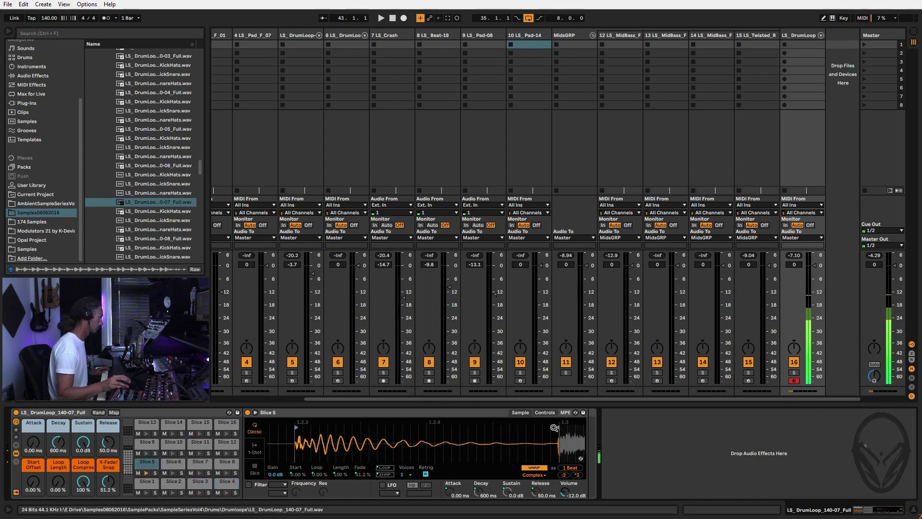
pyautogui.moveTo(555, 427); pyautogui.dragTo(553, 427)
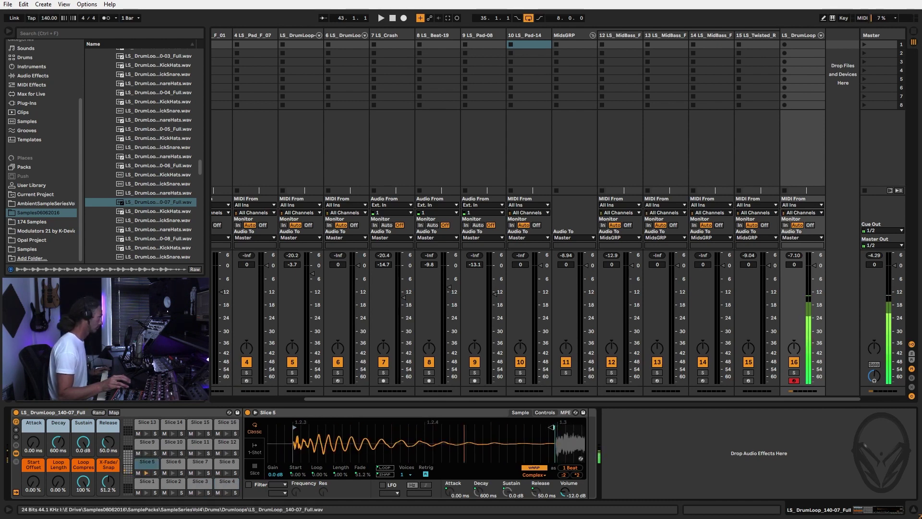
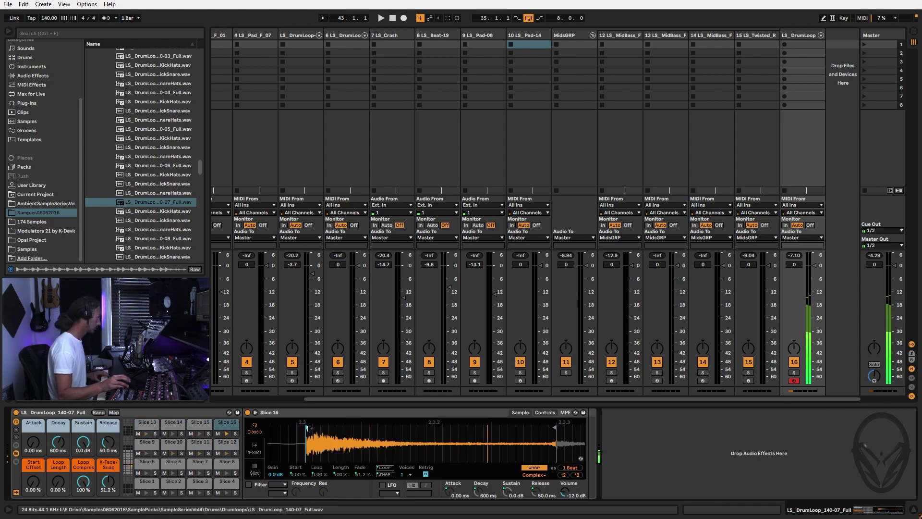
pyautogui.moveTo(552, 428); pyautogui.dragTo(533, 431)
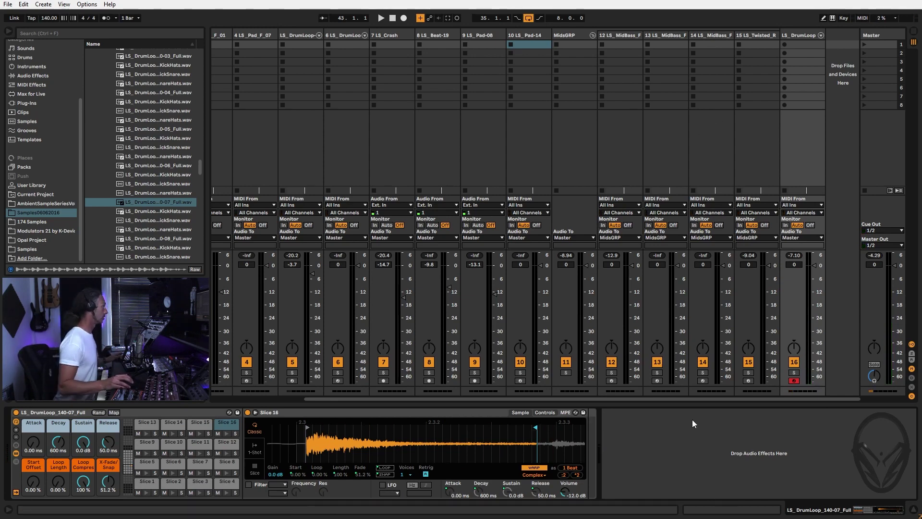
# Reopen the bar 35 MIDI clip in the arrangement, add an ascending run on Slices 2 to 6 up to 1.3.3, and play it.
pyautogui.press('Tab')
pyautogui.press('space')
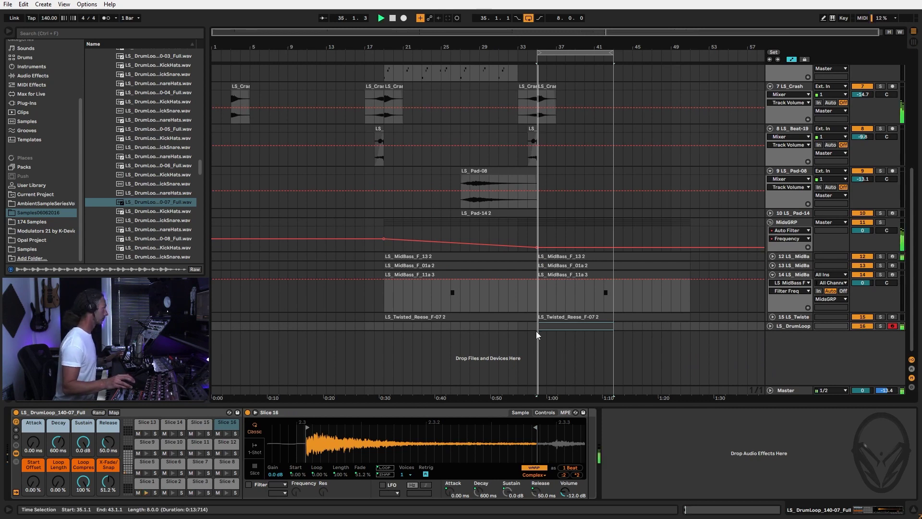
pyautogui.doubleClick(577, 328)
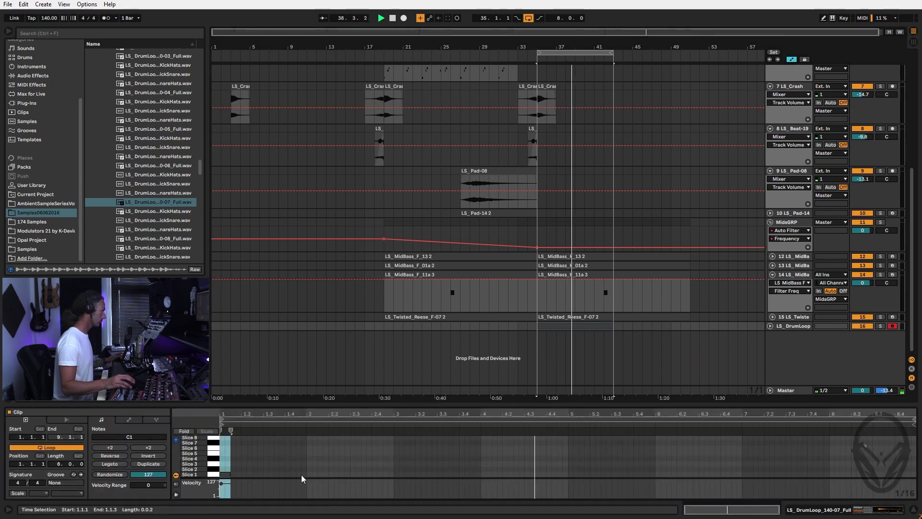
pyautogui.moveTo(225, 477)
pyautogui.mouseDown()
pyautogui.moveTo(258, 466)
pyautogui.moveTo(234, 458)
pyautogui.moveTo(235, 472)
pyautogui.mouseUp()
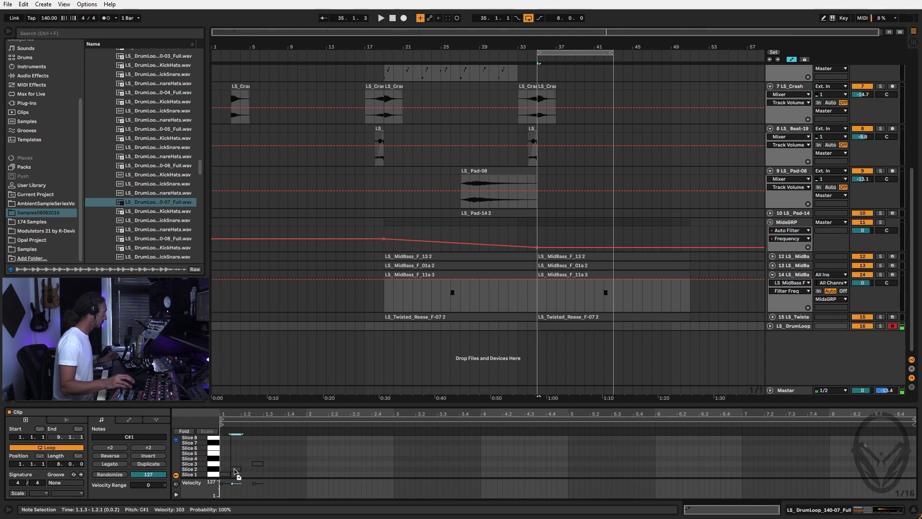
pyautogui.keyDown('ctrl'); pyautogui.moveTo(256, 464); pyautogui.dragTo(241, 463); pyautogui.keyUp('ctrl')
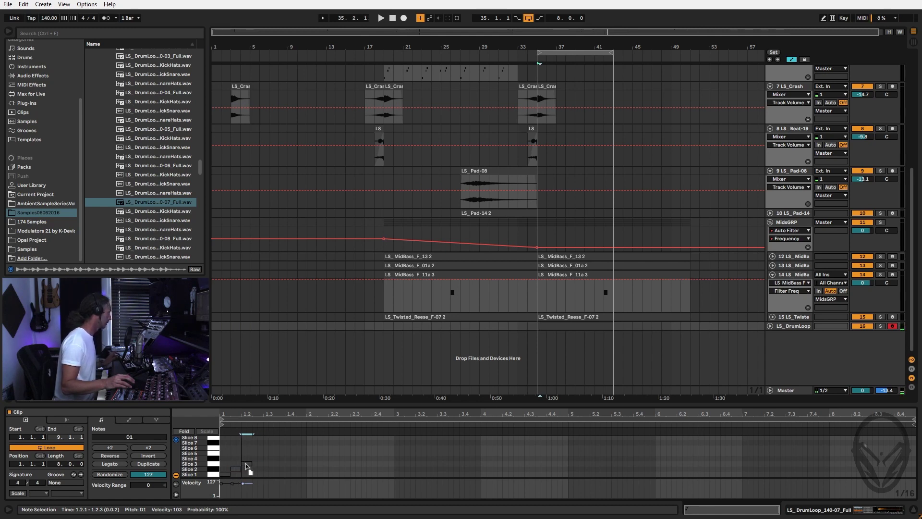
pyautogui.keyDown('ctrl'); pyautogui.moveTo(240, 465); pyautogui.dragTo(268, 448); pyautogui.keyUp('ctrl')
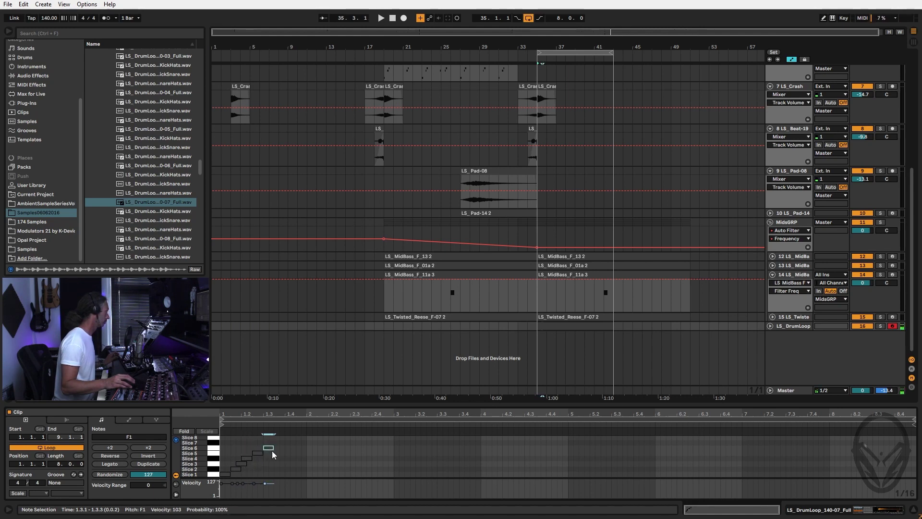
pyautogui.click(280, 458)
pyautogui.press('space')
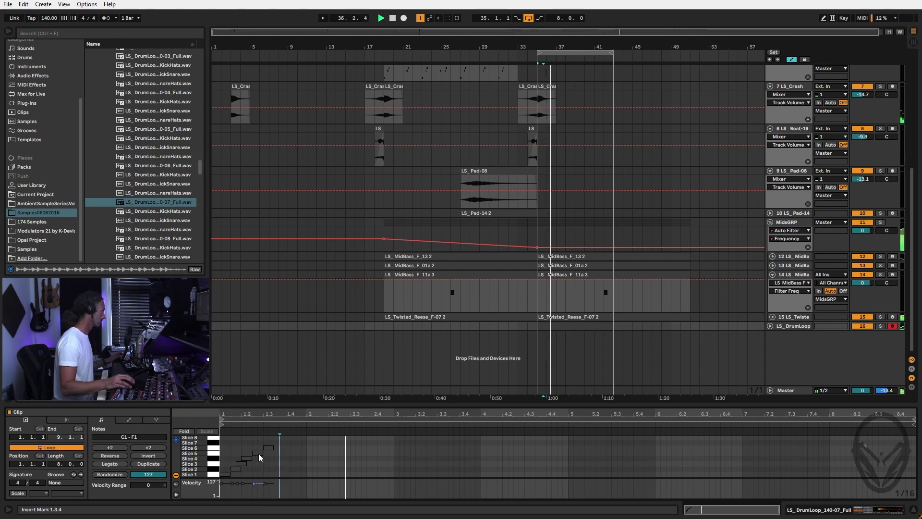
# Complete the clip's first bar with notes on Slices 4, 5, 2 and 3 from 1.3.3 to 2.1.1, and audition it.
pyautogui.moveTo(255, 454); pyautogui.dragTo(275, 456)
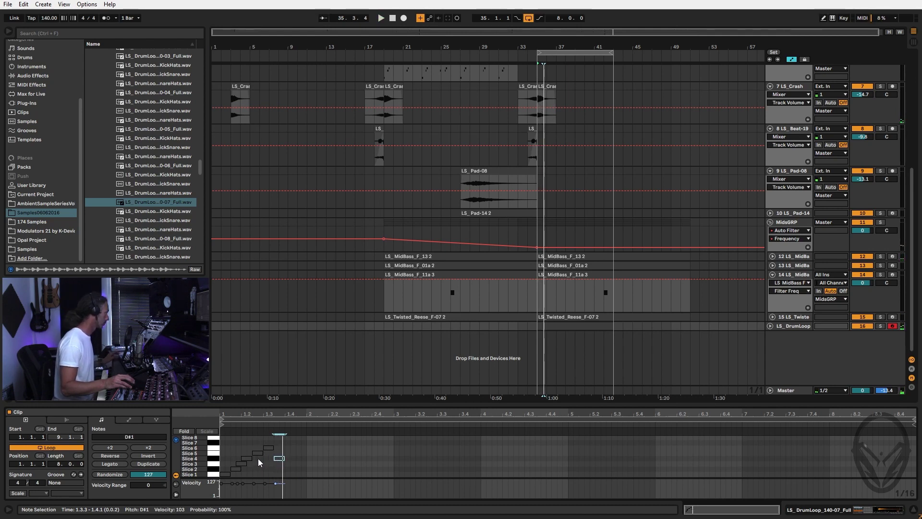
pyautogui.moveTo(278, 458)
pyautogui.mouseDown()
pyautogui.moveTo(290, 459)
pyautogui.moveTo(290, 471)
pyautogui.mouseUp()
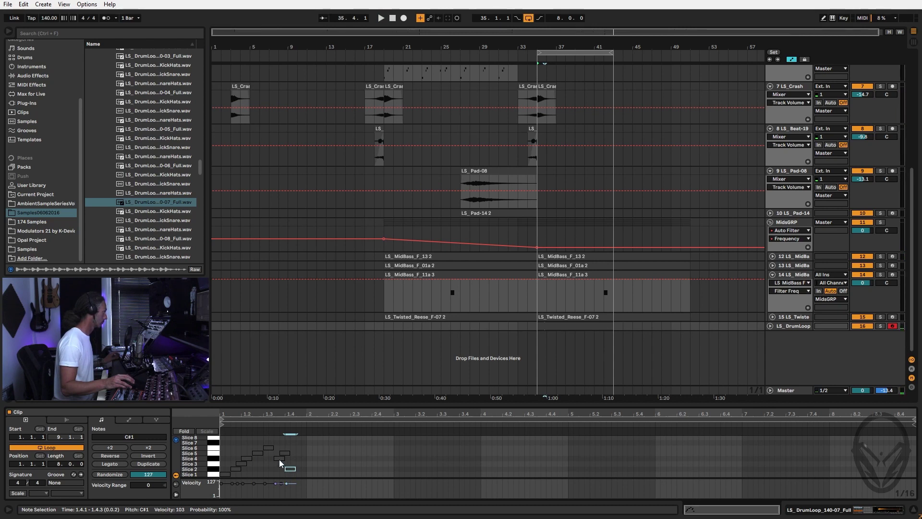
pyautogui.moveTo(302, 458); pyautogui.dragTo(301, 464)
pyautogui.press('space')
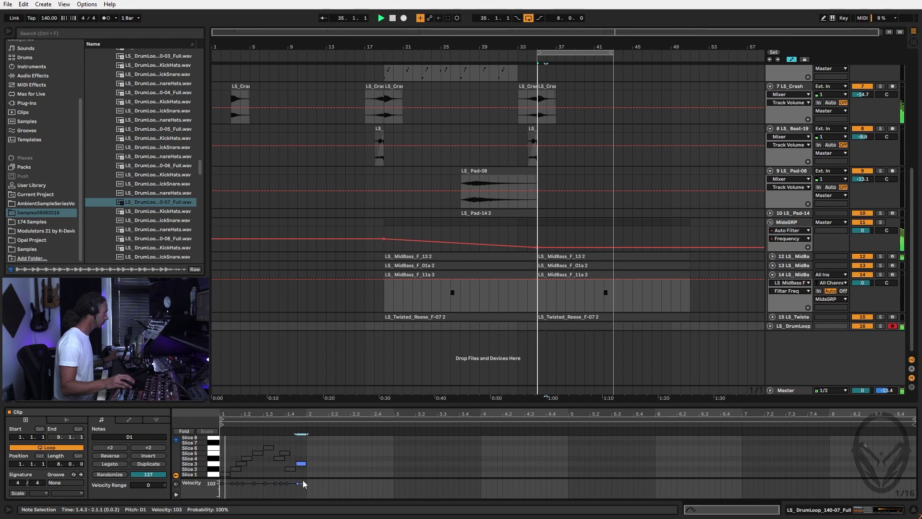
pyautogui.click(302, 448)
pyautogui.press('space')
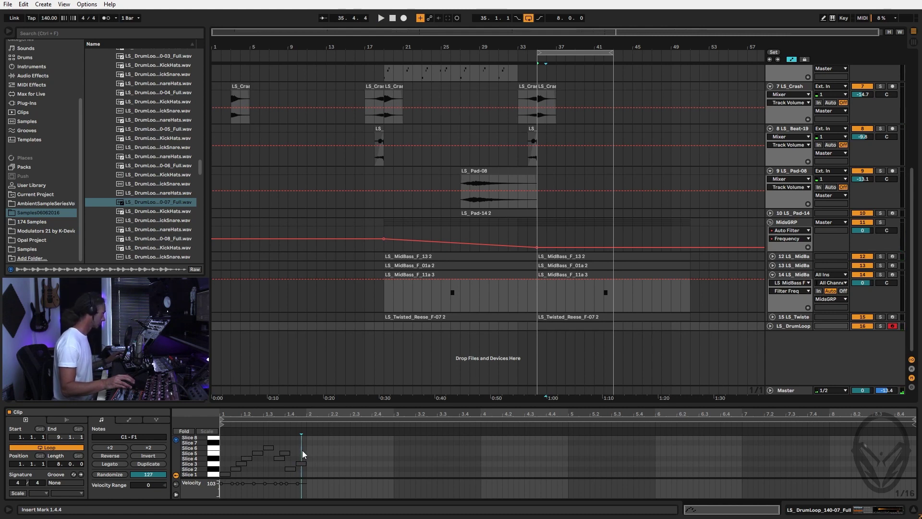
# Duplicate the one-bar slice pattern three times to fill the clip's first four bars, and play it back.
pyautogui.hotkey('ctrl', 'a')
pyautogui.hotkey('ctrl', 'd')
pyautogui.hotkey('ctrl', 'd')
pyautogui.hotkey('ctrl', 'd')
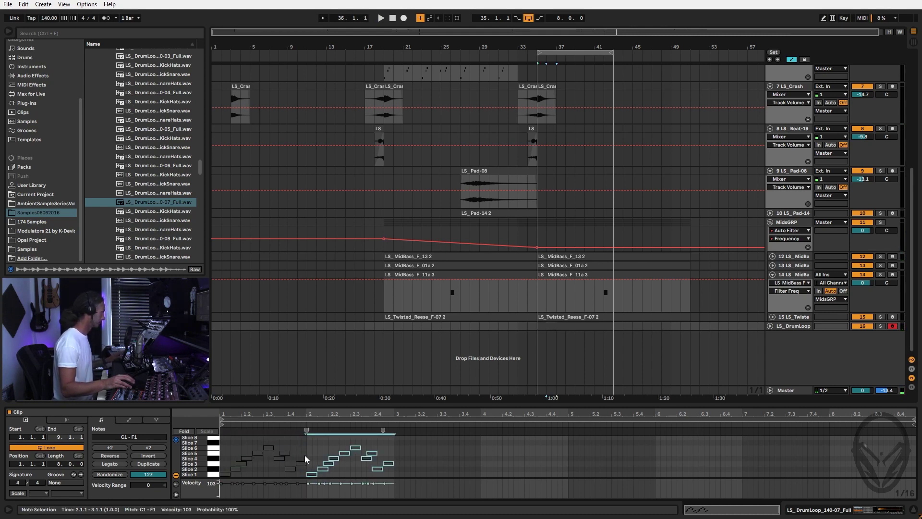
pyautogui.press('space')
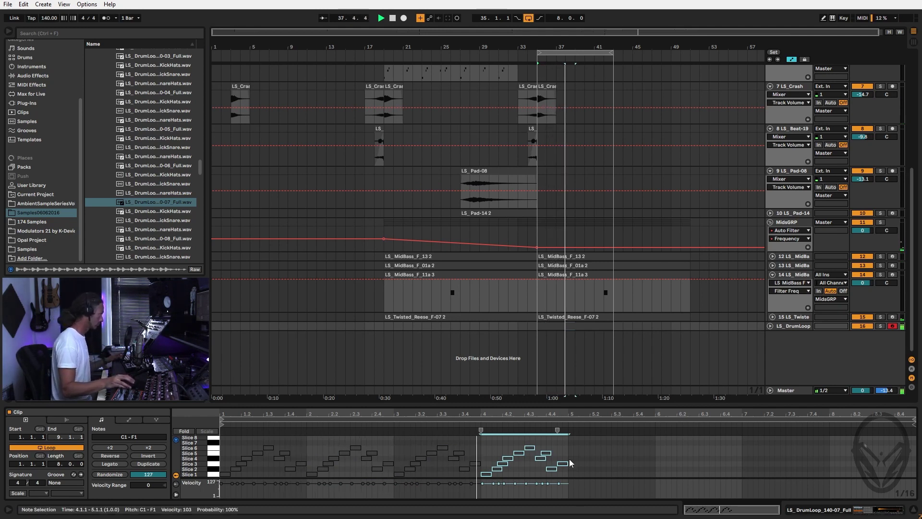
# Shift the descending Slice 5 note in each of the four bars so the notes start at 1.4.3, 2.4.3, 3.4.3 and 4.4.3.
pyautogui.click(216, 466)
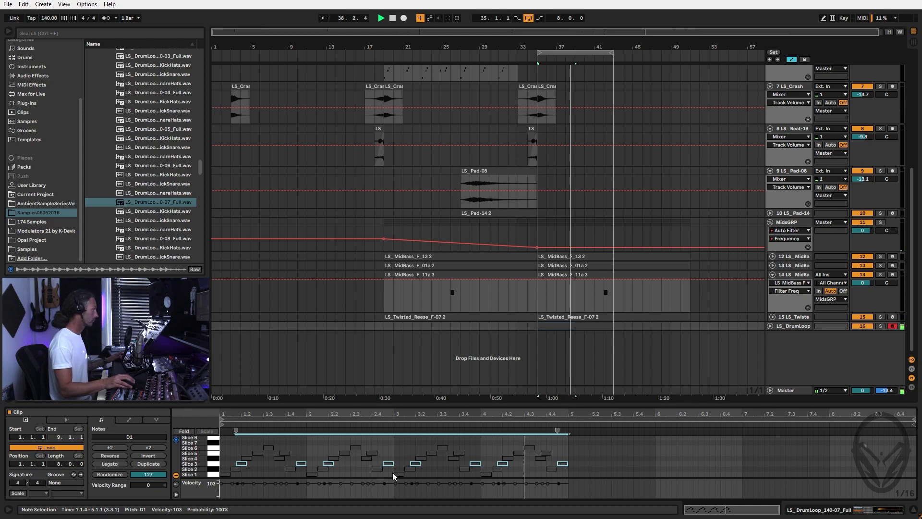
pyautogui.click(280, 465)
pyautogui.click(284, 453)
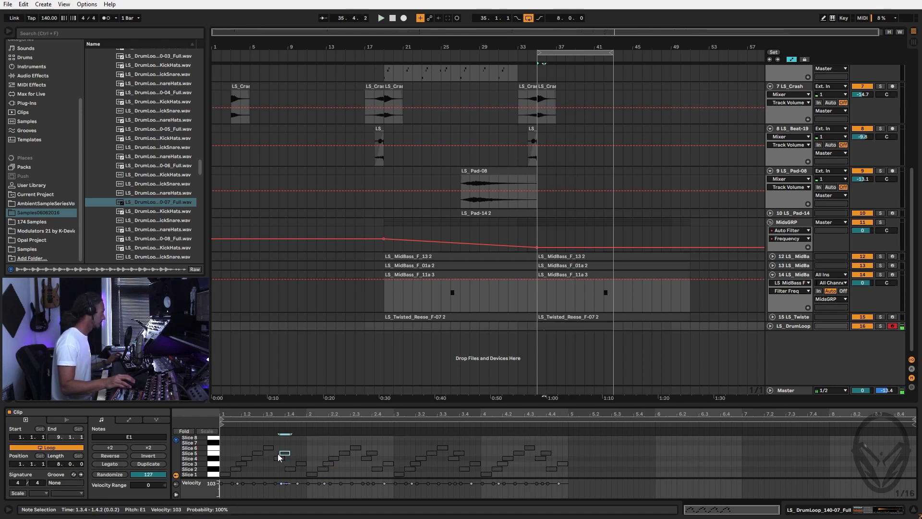
pyautogui.moveTo(277, 457); pyautogui.dragTo(283, 455)
pyautogui.keyDown('shift'); pyautogui.click(376, 453); pyautogui.keyUp('shift')
pyautogui.keyDown('shift'); pyautogui.click(461, 453); pyautogui.keyUp('shift')
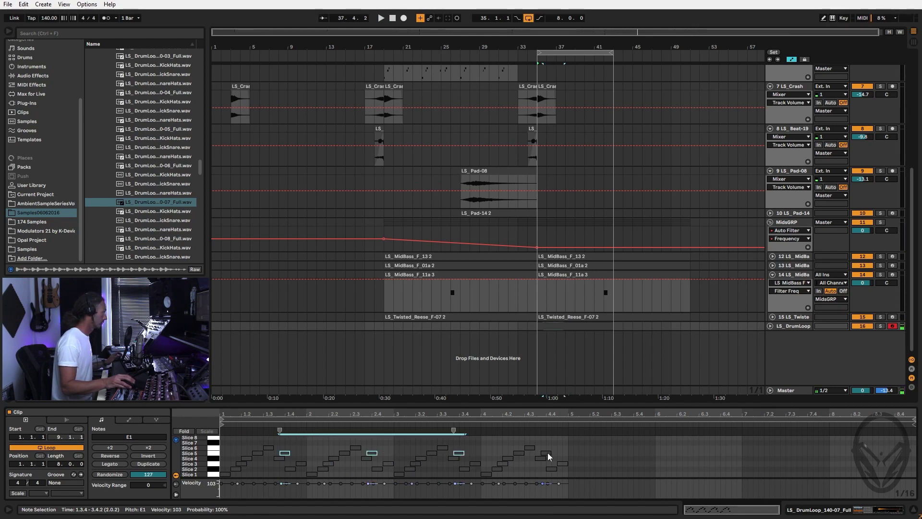
pyautogui.keyDown('shift'); pyautogui.click(546, 453); pyautogui.keyUp('shift')
pyautogui.press('Right')
pyautogui.press('Right')
pyautogui.press('Right')
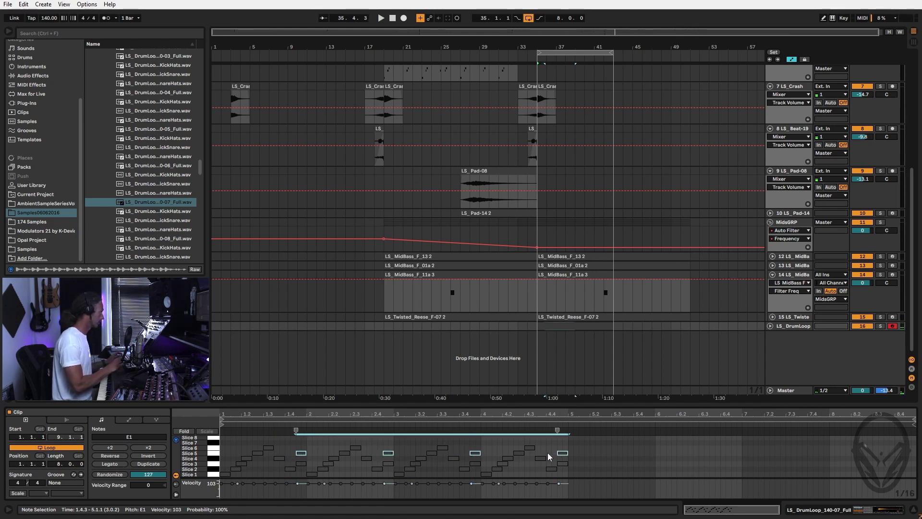
# Raise the Slice 3 notes at the bar ends two rows onto the Slice 5 notes, and play the pattern.
pyautogui.click(562, 464)
pyautogui.keyDown('shift'); pyautogui.click(386, 464); pyautogui.keyUp('shift')
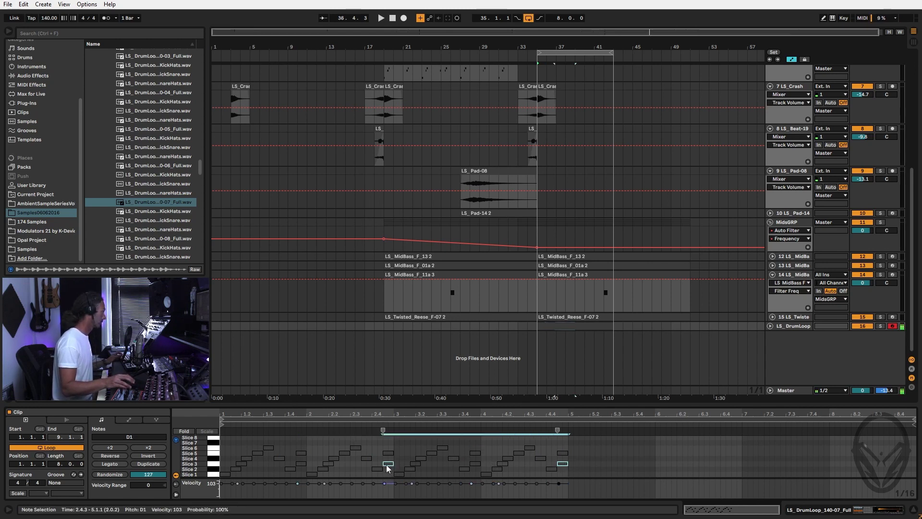
pyautogui.keyDown('shift'); pyautogui.click(300, 464); pyautogui.keyUp('shift')
pyautogui.press('Up')
pyautogui.press('Up')
pyautogui.click(302, 463)
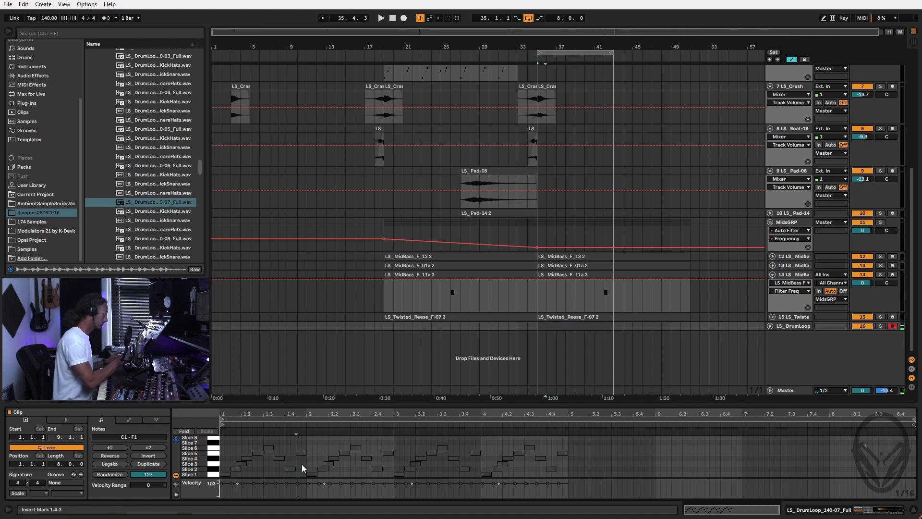
pyautogui.press('space')
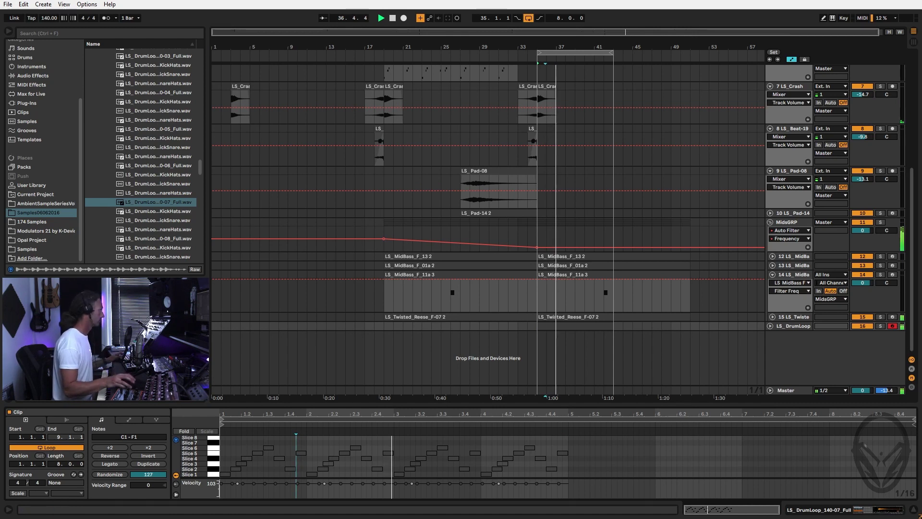
pyautogui.press('space')
# Raise the second bar's notes at 2.3.3 and 2.4.3 to Slice 7, auditioning the variation.
pyautogui.click(388, 453)
pyautogui.moveTo(388, 453); pyautogui.dragTo(389, 448)
pyautogui.press('Up')
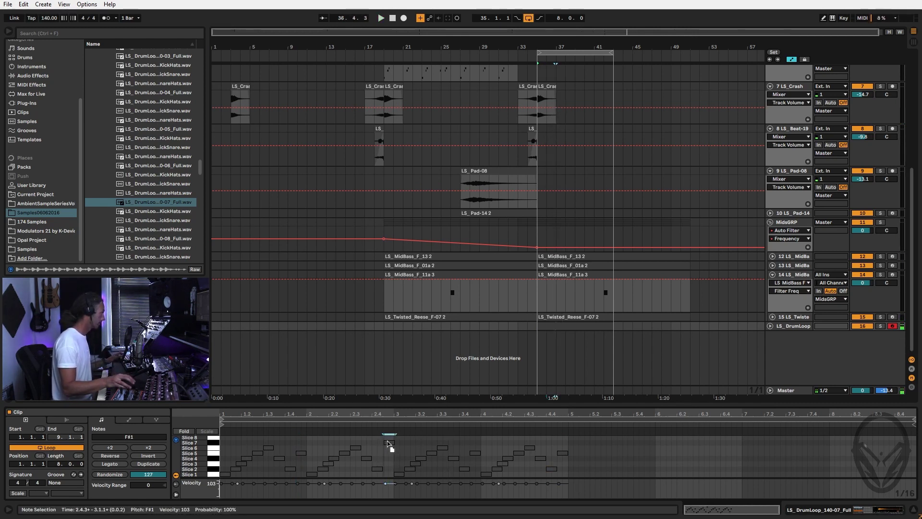
pyautogui.press('space')
pyautogui.press('space')
pyautogui.press('Left')
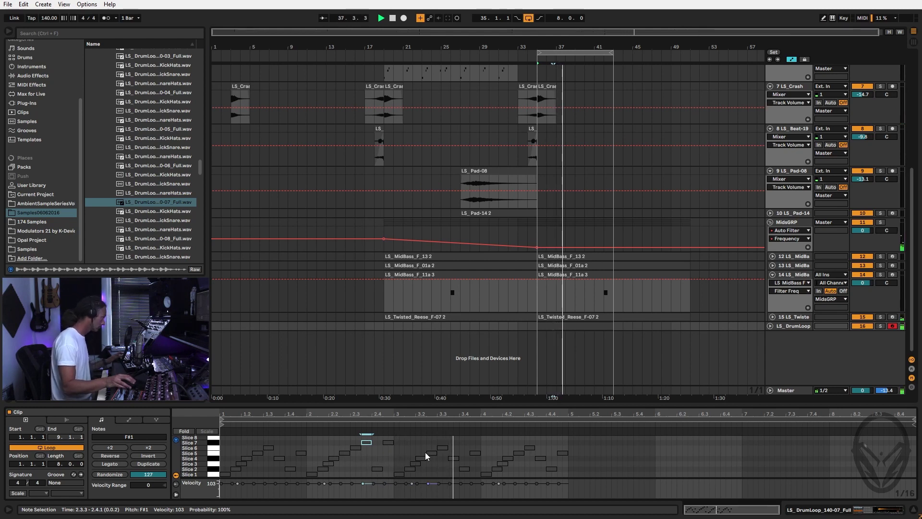
pyautogui.press('space')
# Delete the notes in bars 3 and 4, duplicate the two-bar pattern three times to fill all eight bars, and play it.
pyautogui.moveTo(567, 440); pyautogui.dragTo(400, 487)
pyautogui.press('Delete')
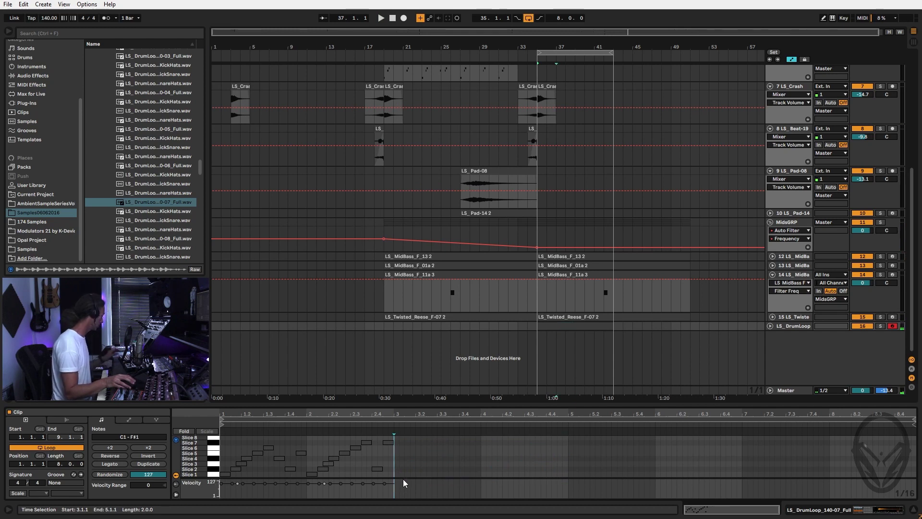
pyautogui.hotkey('ctrl', 'a')
pyautogui.hotkey('ctrl', 'd')
pyautogui.hotkey('ctrl', 'd')
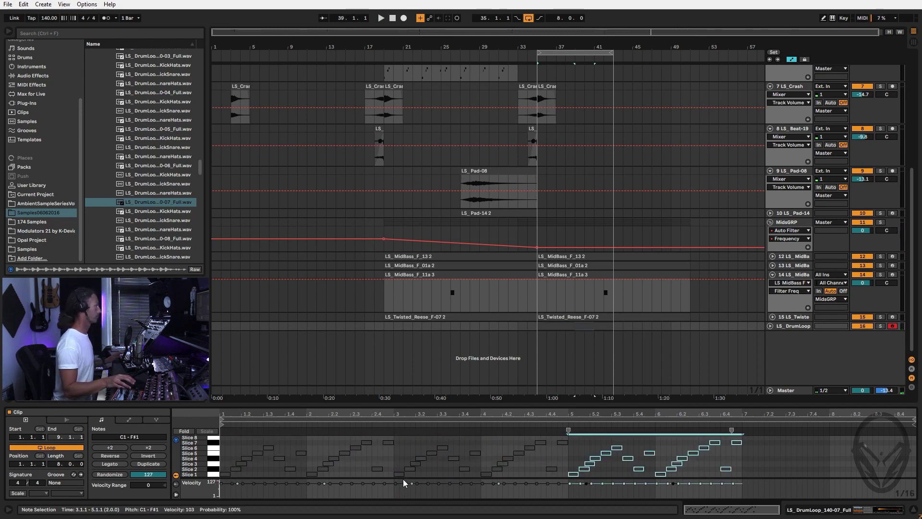
pyautogui.hotkey('ctrl', 'd')
pyautogui.press('space')
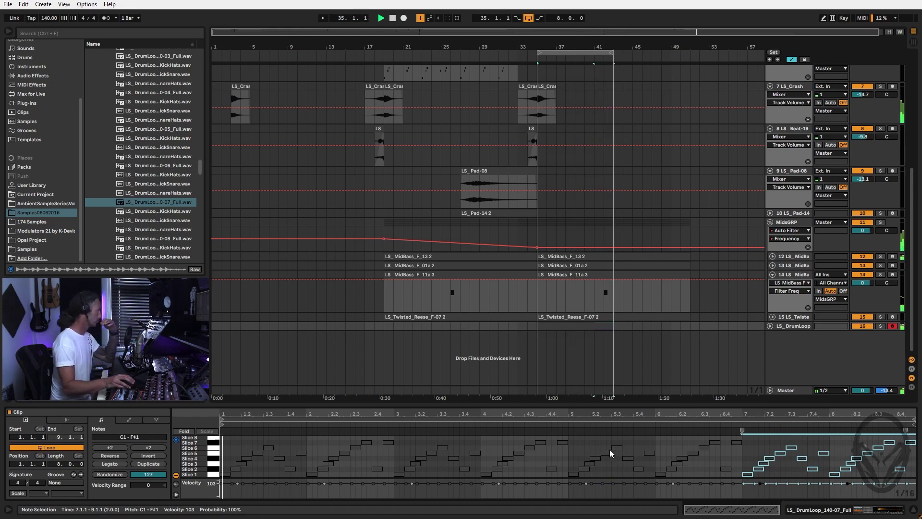
# Set the drum rack's envelope macros to 1.22 s decay, -22 dB sustain and 1.33 s release during playback.
pyautogui.press('Tab')
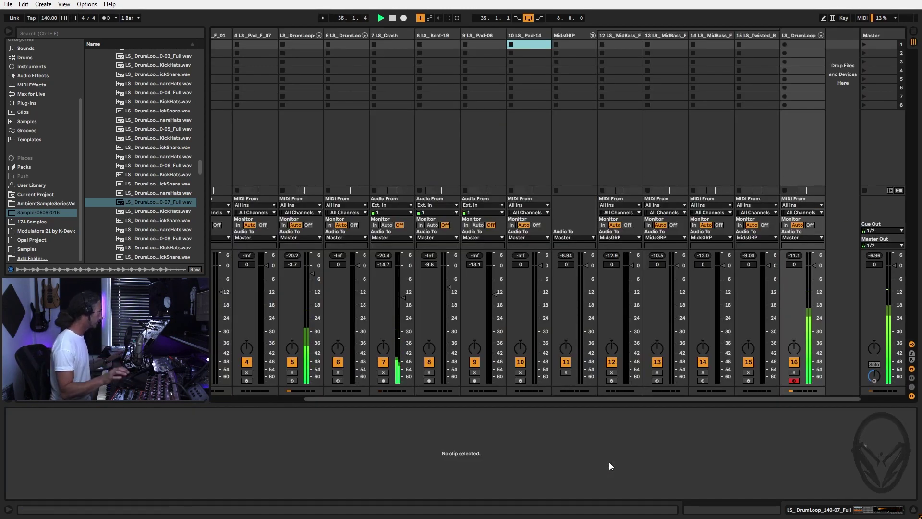
pyautogui.click(802, 35)
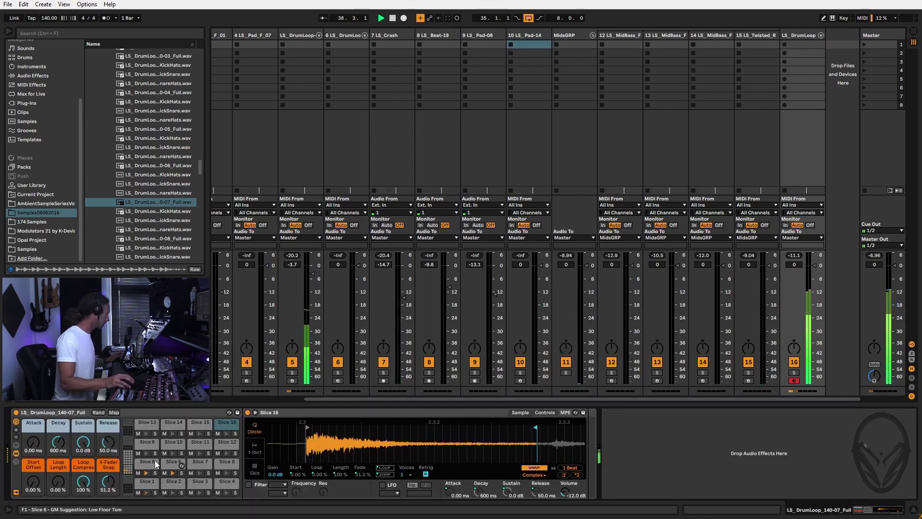
pyautogui.moveTo(58, 442); pyautogui.dragTo(83, 441)
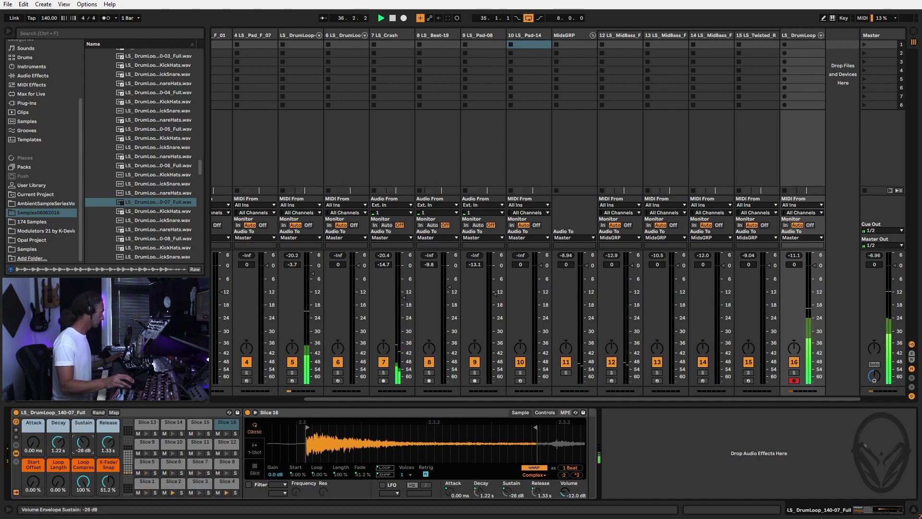
pyautogui.moveTo(83, 442); pyautogui.dragTo(84, 440)
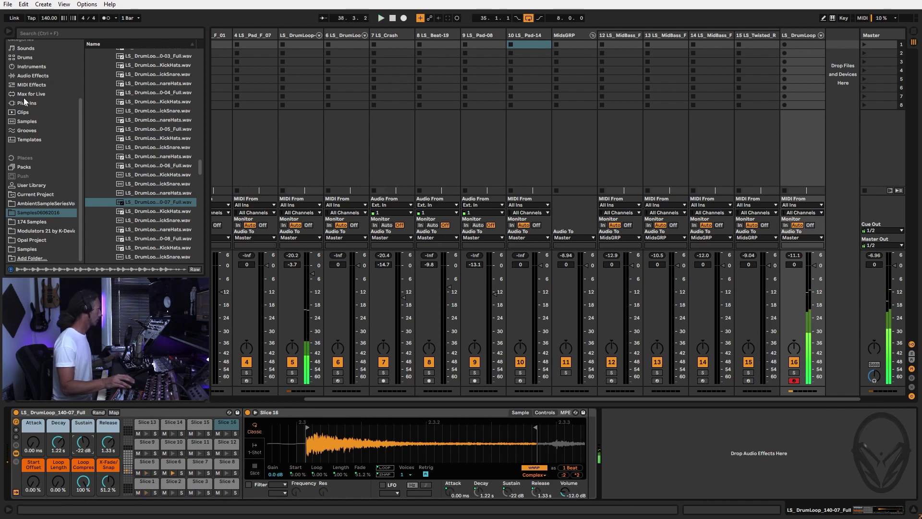
# Add a Saturator after the drum rack with 9.14 dB drive and -1.71 dB output while listening.
pyautogui.click(27, 76)
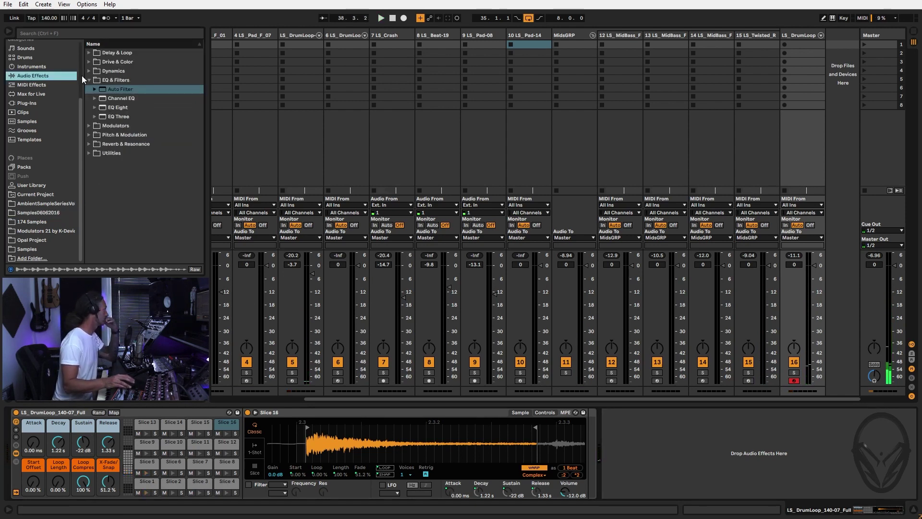
pyautogui.click(89, 60)
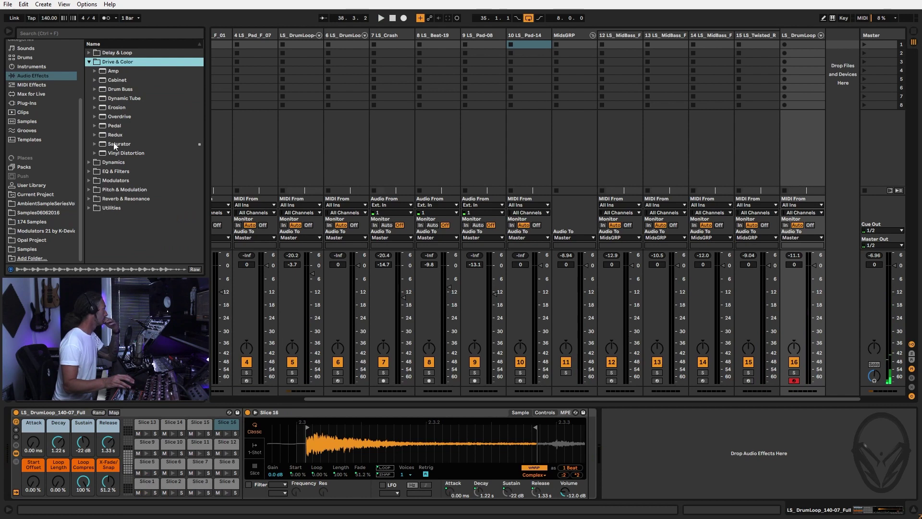
pyautogui.moveTo(111, 143); pyautogui.dragTo(623, 451)
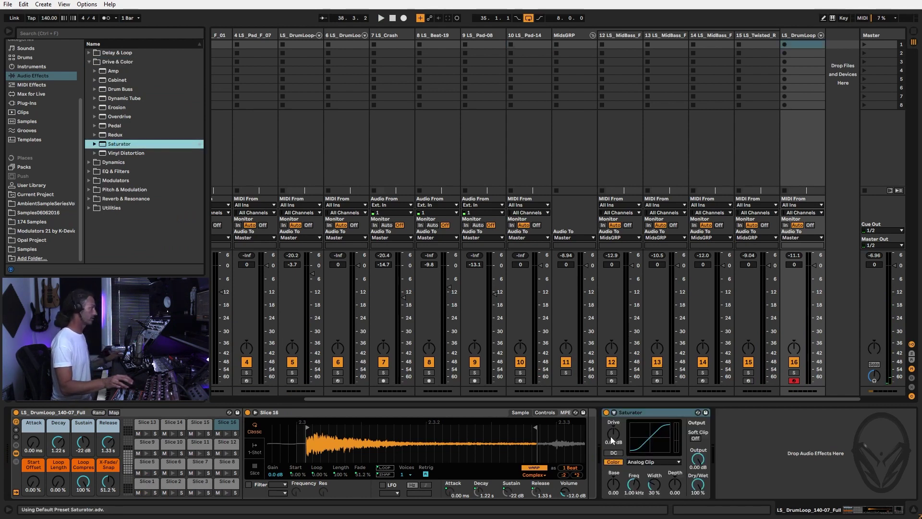
pyautogui.moveTo(612, 435); pyautogui.dragTo(611, 411)
pyautogui.press('space')
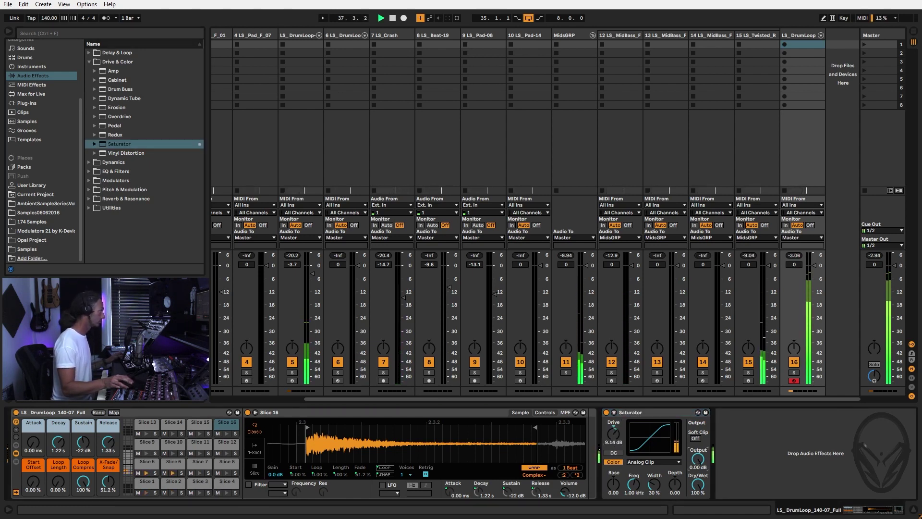
pyautogui.moveTo(698, 459); pyautogui.dragTo(698, 461)
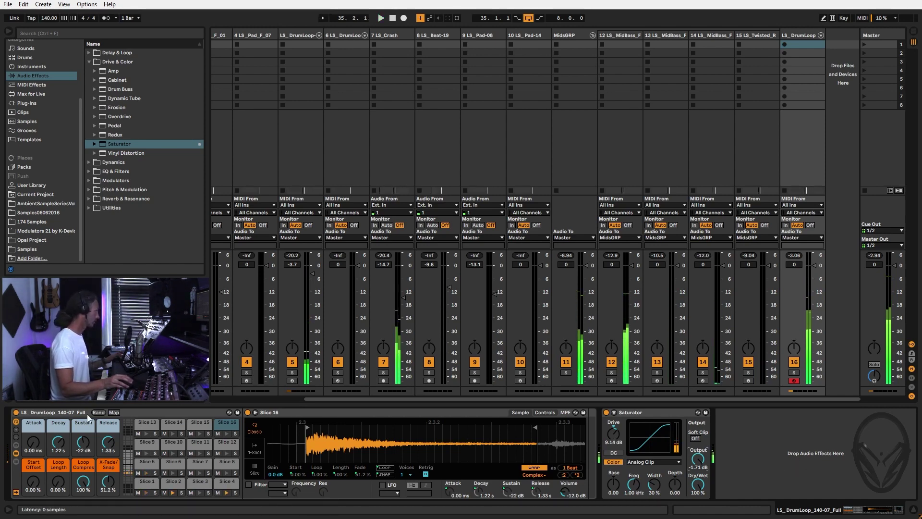
# Reopen the drum rack's bar 35 clip in the arrangement and audition Slices 7 and 6.
pyautogui.press('Tab')
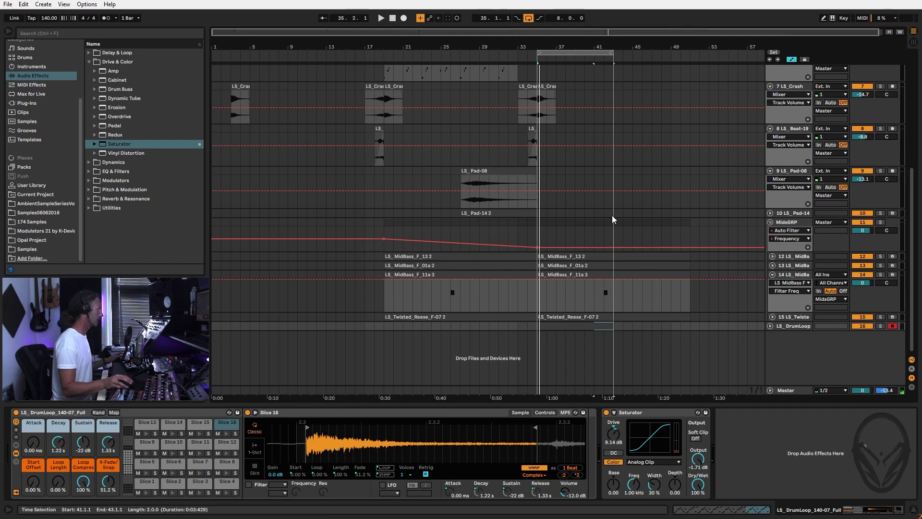
pyautogui.click(563, 327)
pyautogui.hotkey('shift', 'Tab')
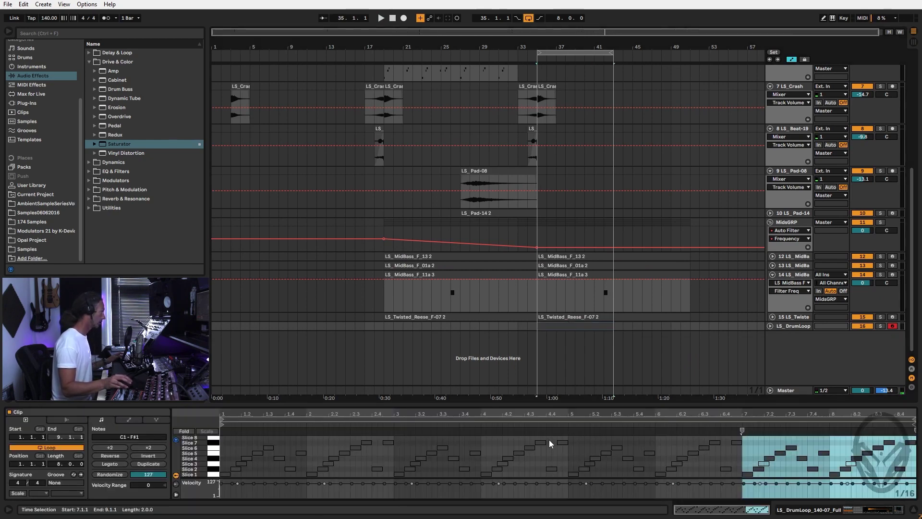
pyautogui.click(214, 444)
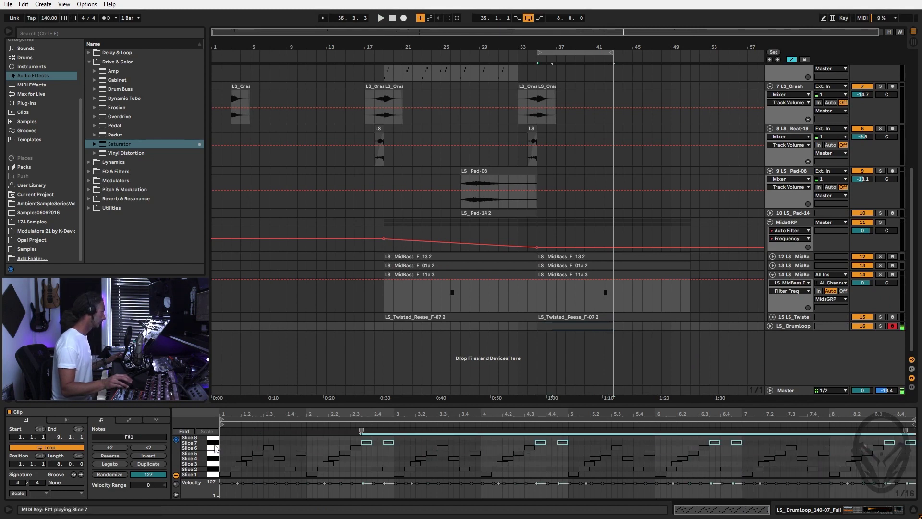
pyautogui.click(216, 448)
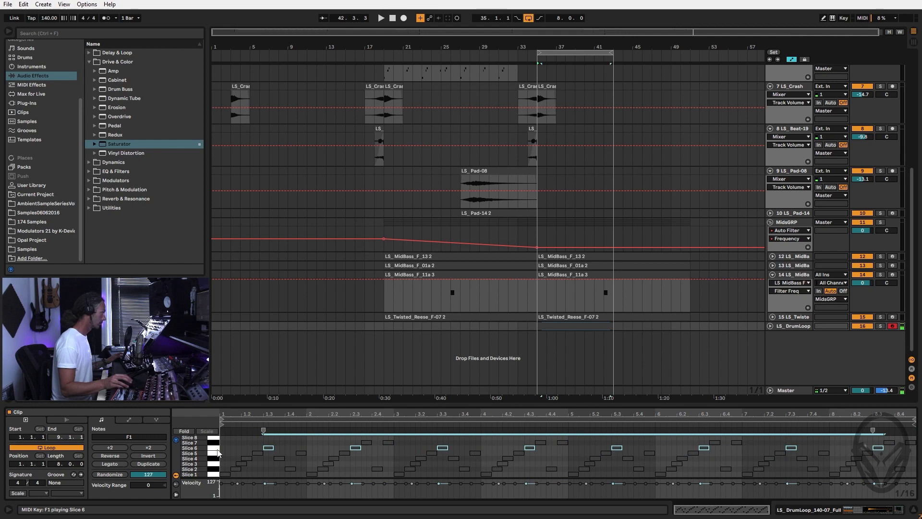
pyautogui.click(889, 454)
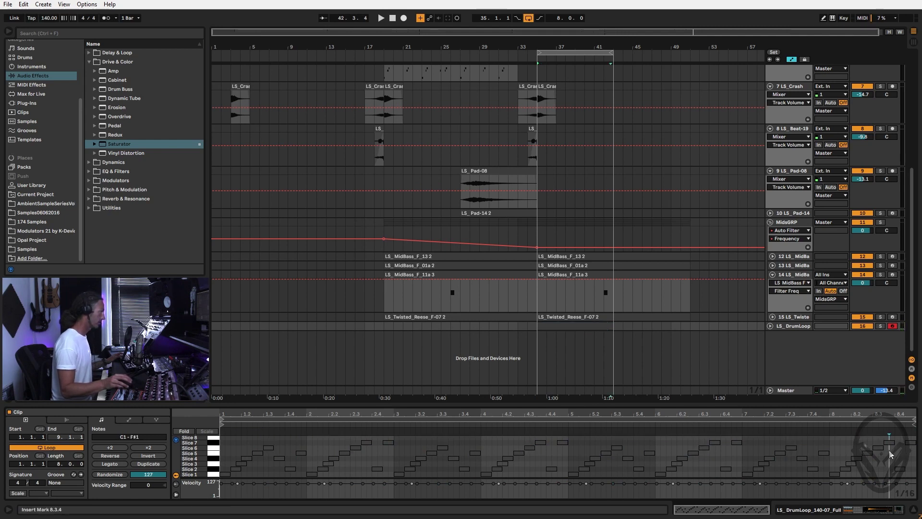
# Raise the Slice 6 note at 8.3.1 in the clip's last bar to Slice 16.
pyautogui.click(881, 450)
pyautogui.press('Up')
pyautogui.press('Up')
pyautogui.press('Up')
pyautogui.press('Up')
pyautogui.press('Up')
pyautogui.press('Up')
pyautogui.press('Up')
pyautogui.press('Up')
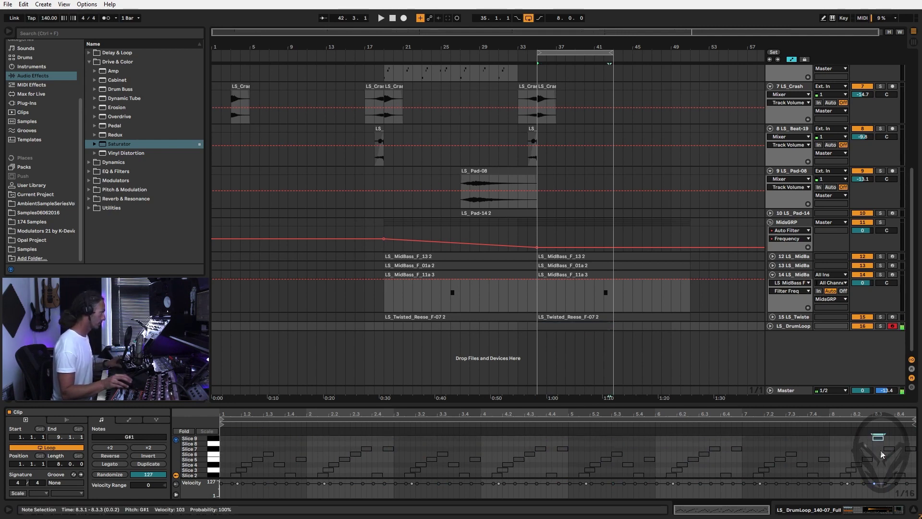
pyautogui.press('Up')
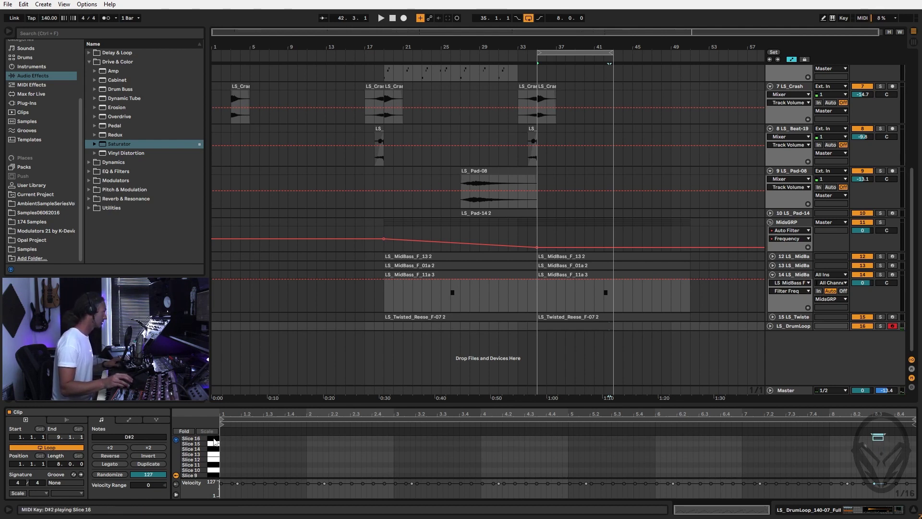
pyautogui.moveTo(889, 481); pyautogui.dragTo(913, 478)
pyautogui.click(886, 479)
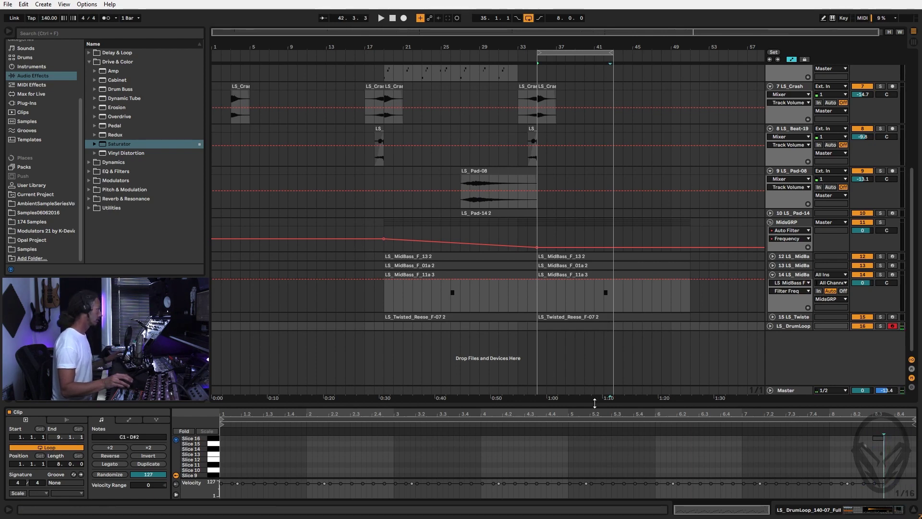
# Add a Reverb to the Slice 16 chain, enable its input Lo Cut, and set the input filter to 1.14 kHz with width 4.55.
pyautogui.press('Tab')
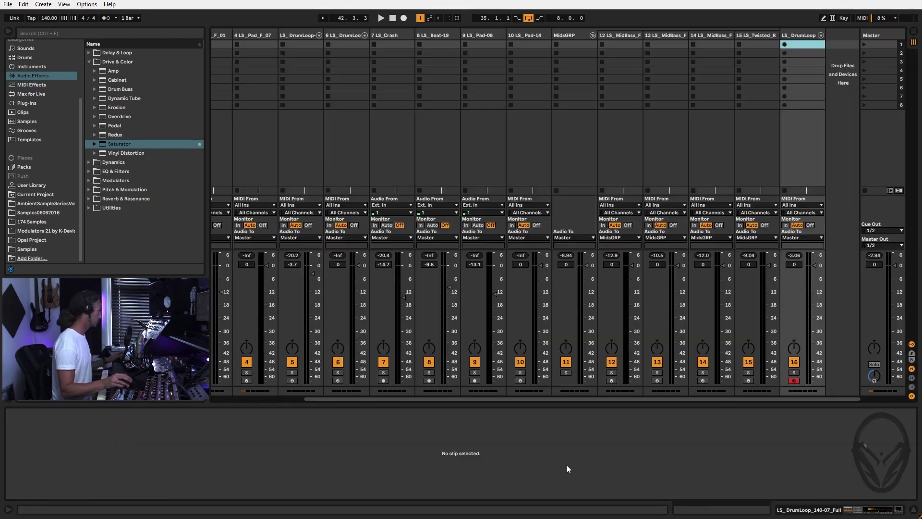
pyautogui.click(802, 43)
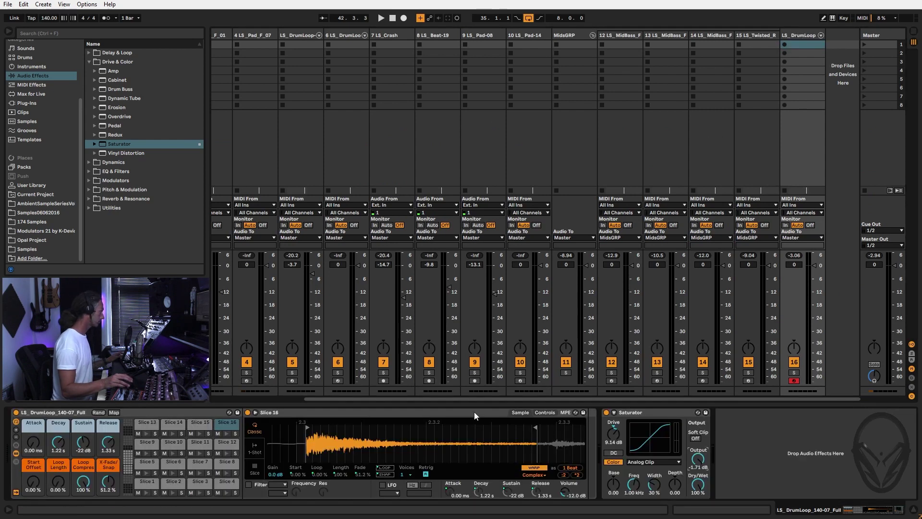
pyautogui.click(228, 425)
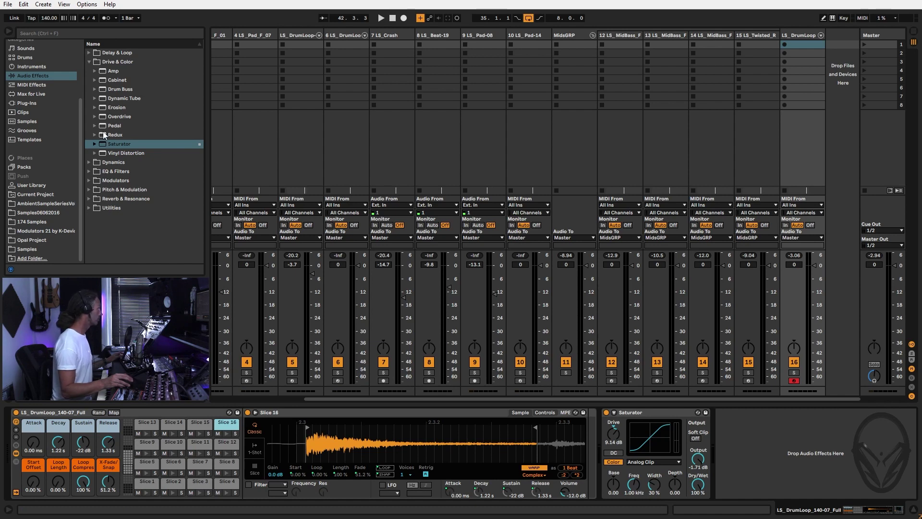
pyautogui.click(91, 198)
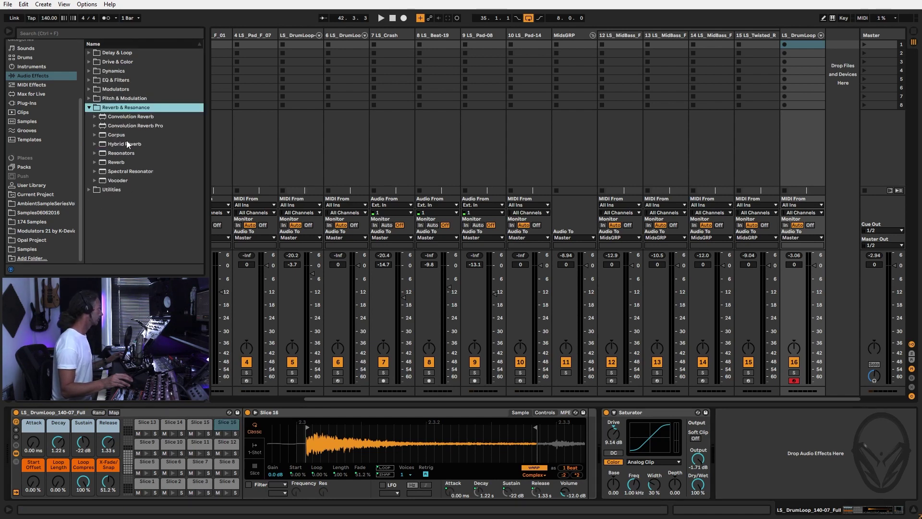
pyautogui.moveTo(114, 163); pyautogui.dragTo(586, 447)
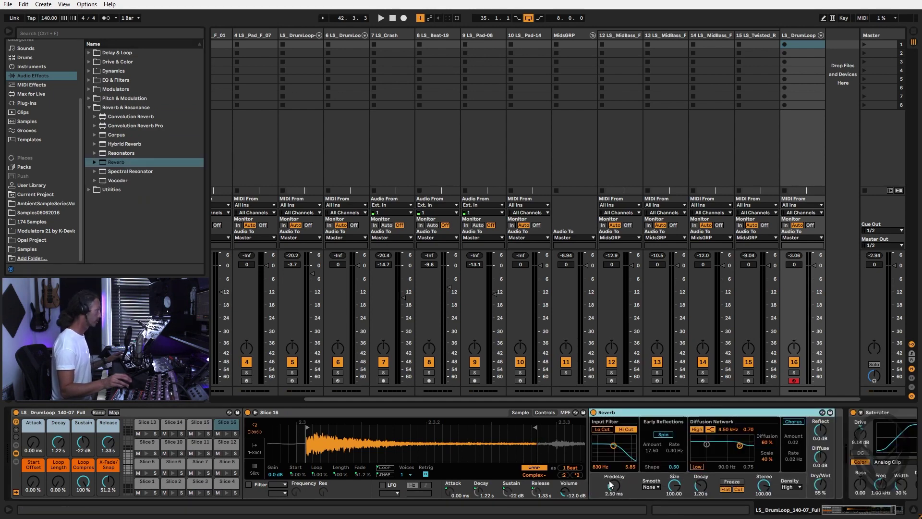
pyautogui.click(602, 429)
pyautogui.moveTo(613, 446); pyautogui.dragTo(615, 448)
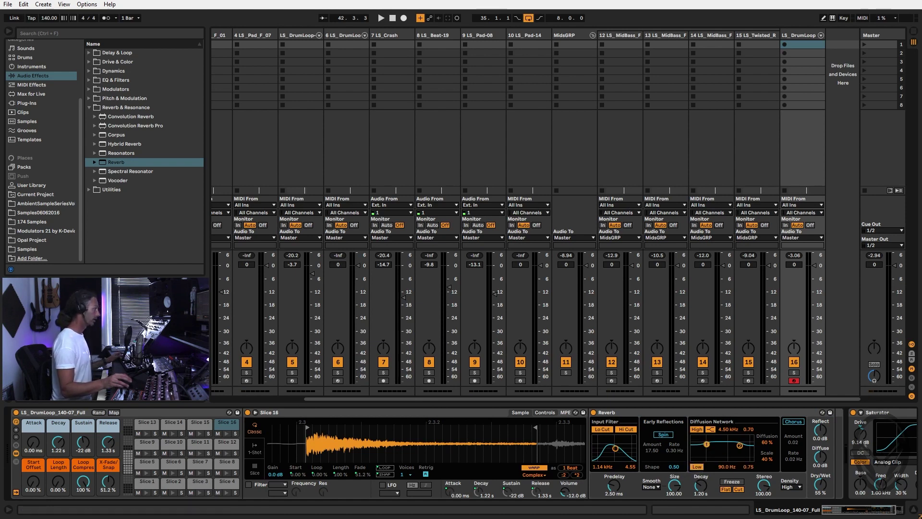
# Set the Reverb's low diffusion filter to 119 Hz at 0.54, size 500, stereo 120 and dry/wet 29%, and overwrite the default preset with it.
pyautogui.moveTo(707, 446); pyautogui.dragTo(710, 449)
pyautogui.moveTo(674, 485); pyautogui.dragTo(674, 470)
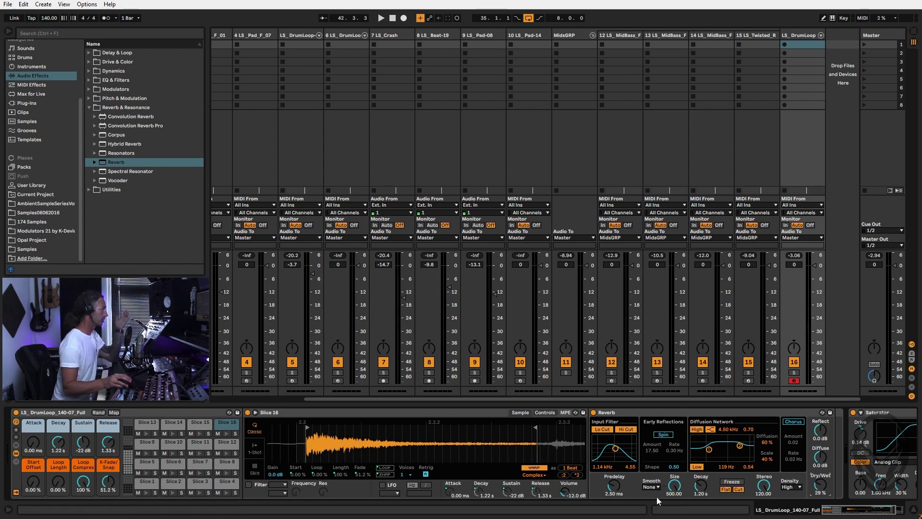
pyautogui.rightClick(708, 414)
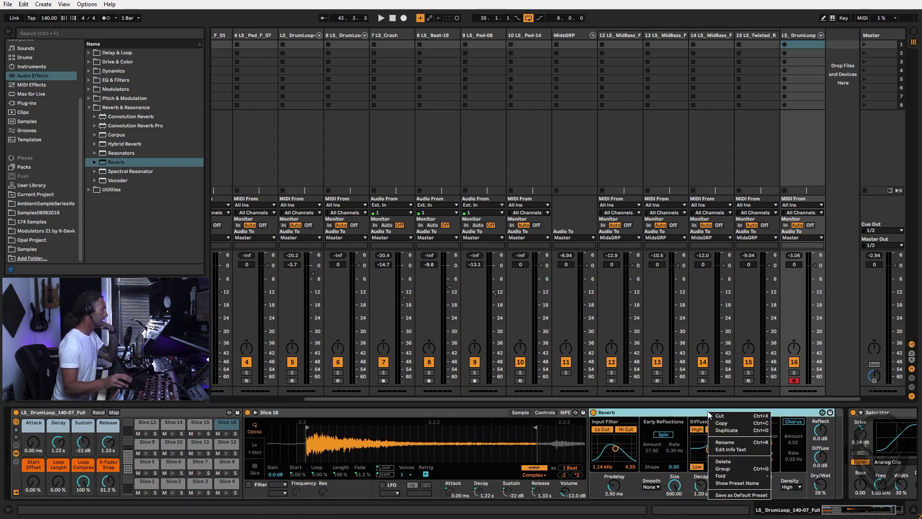
pyautogui.click(734, 496)
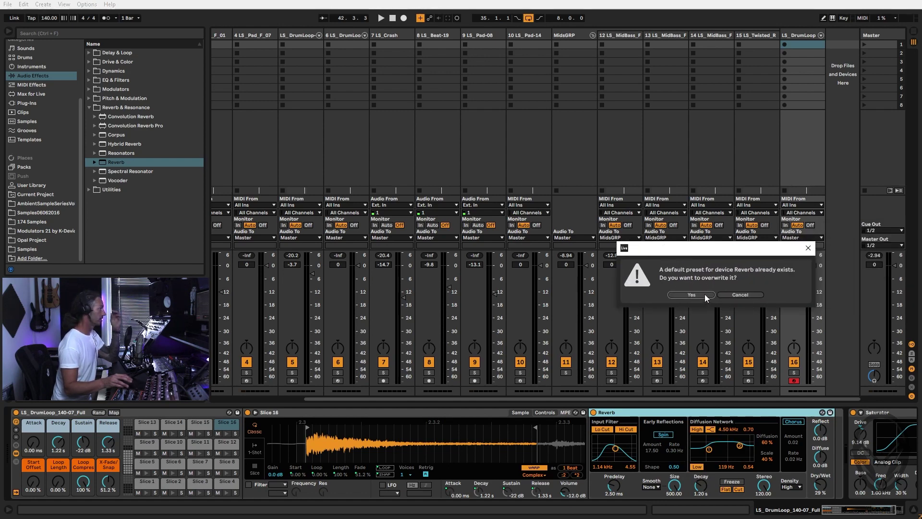
pyautogui.click(692, 295)
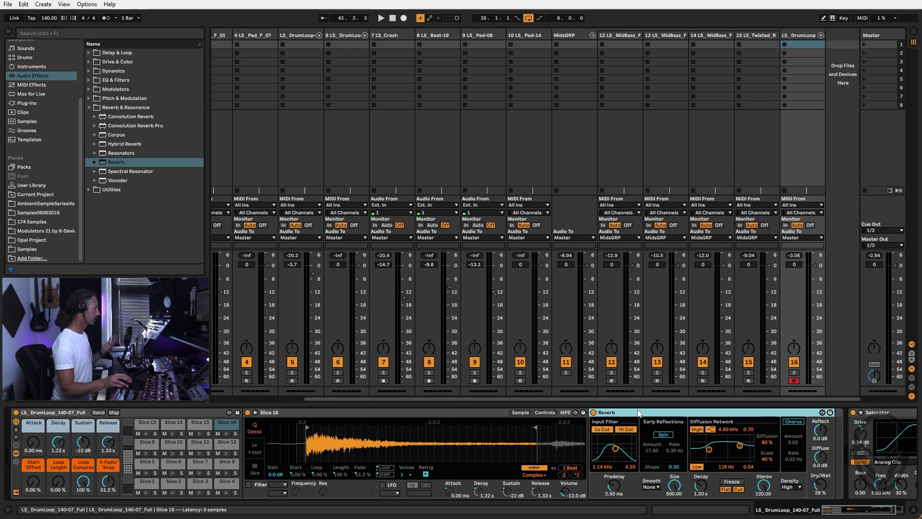
# Delete the Reverb from the Slice 16 chain and add a fresh Reverb with the saved default settings.
pyautogui.press('Delete')
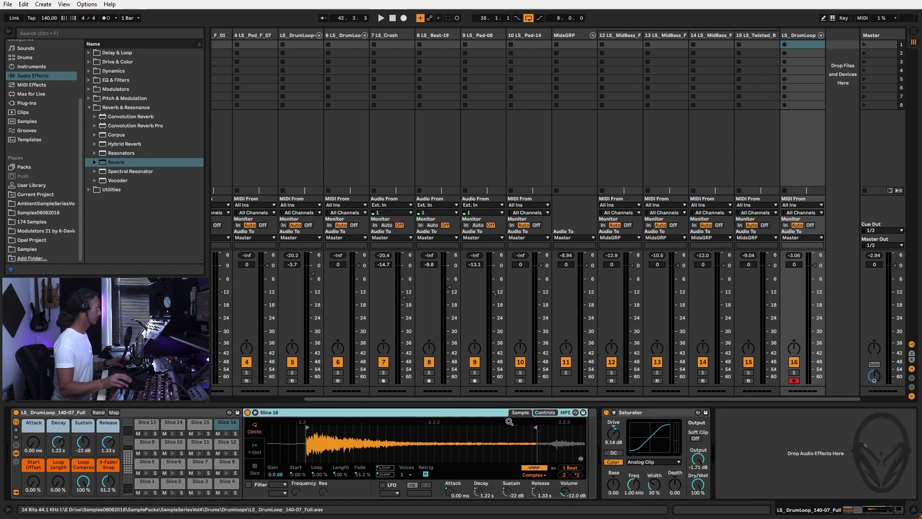
pyautogui.moveTo(119, 163); pyautogui.dragTo(583, 473)
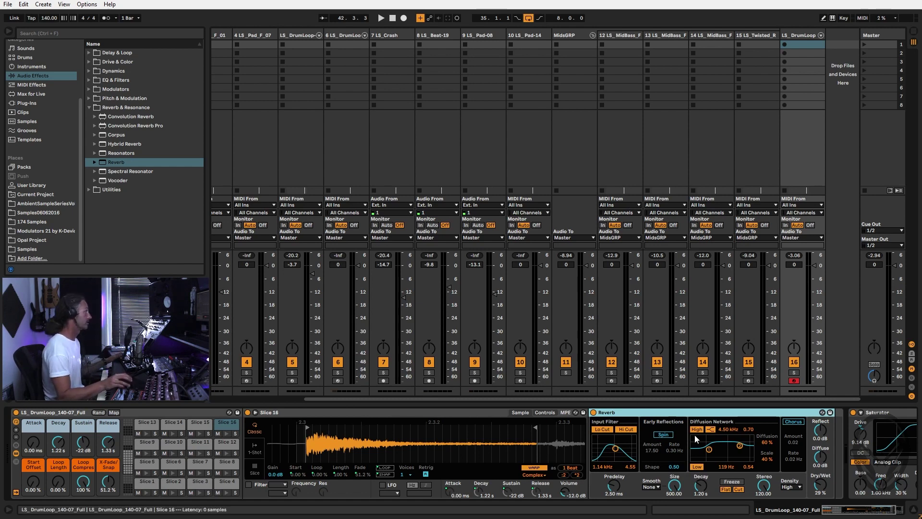
# Play the bar 35 loop in the arrangement and set the Slice 16 Reverb's decay to 6.24 s and dry/wet to 36%.
pyautogui.press('space')
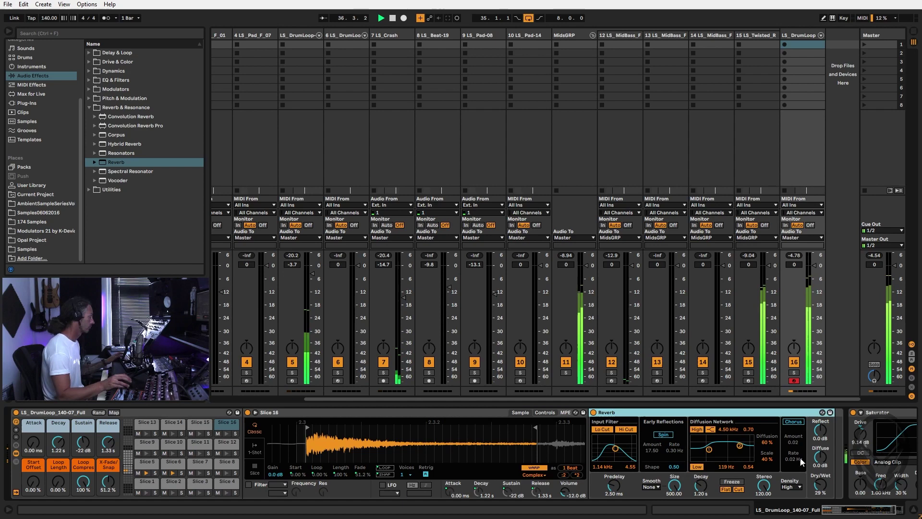
pyautogui.press('Tab')
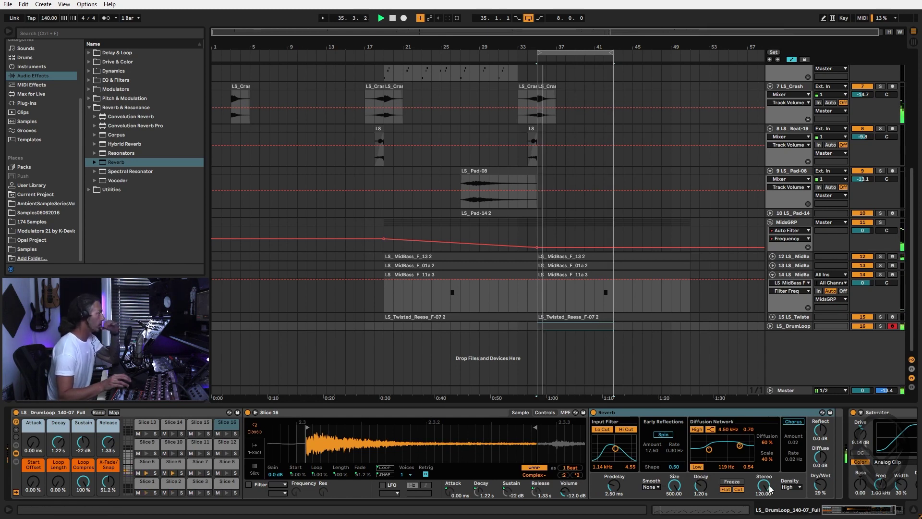
pyautogui.click(817, 486)
pyautogui.moveTo(817, 486); pyautogui.dragTo(817, 477)
pyautogui.moveTo(702, 486); pyautogui.dragTo(701, 473)
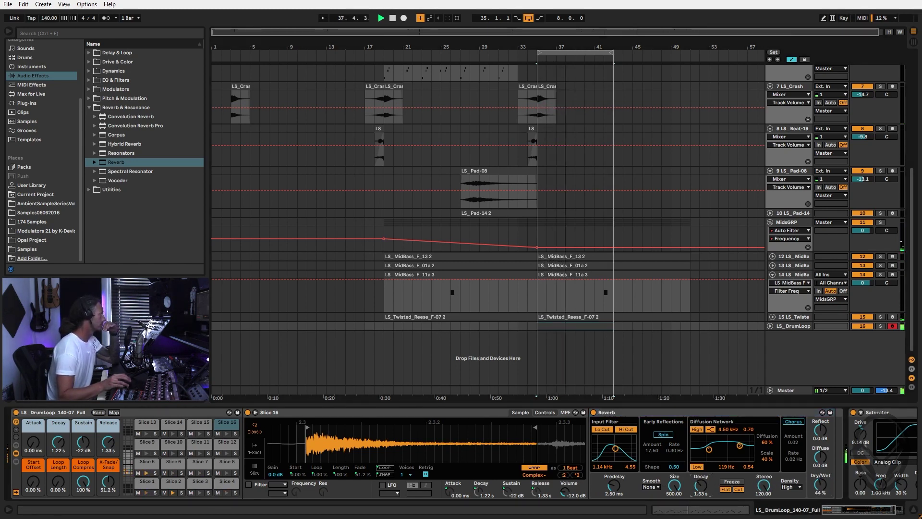
pyautogui.moveTo(701, 473); pyautogui.dragTo(702, 463)
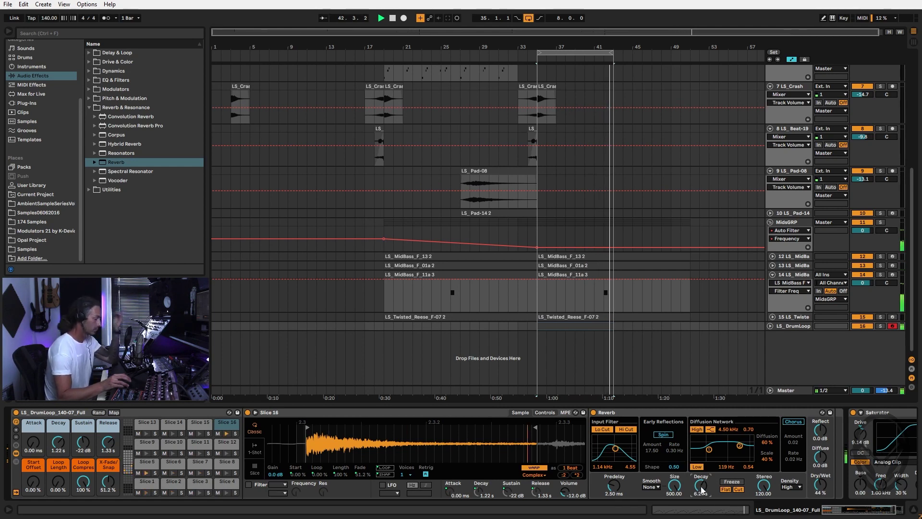
pyautogui.moveTo(829, 477); pyautogui.dragTo(829, 486)
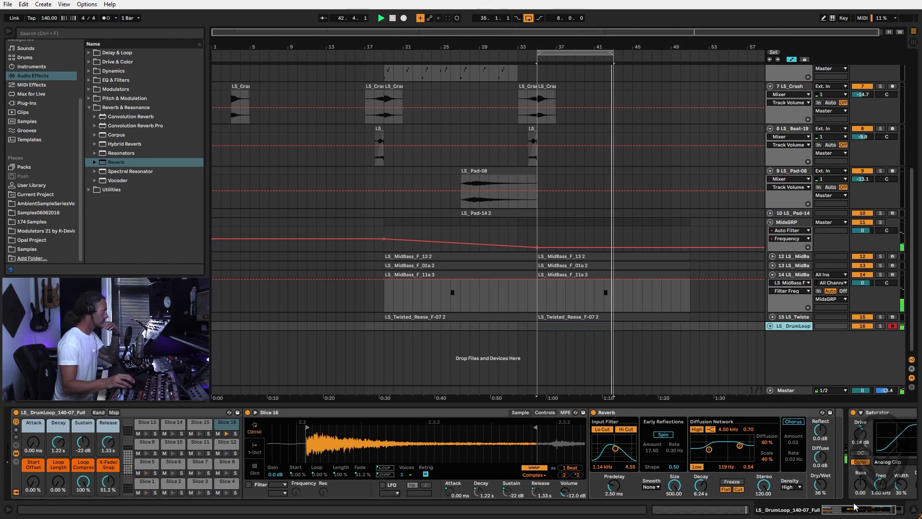
# Raise the drum rack Saturator's drive to 21.7 dB and lower its output to -9.14 dB, then return to the session mixer and stop playback.
pyautogui.hscroll(3, 767, 483)
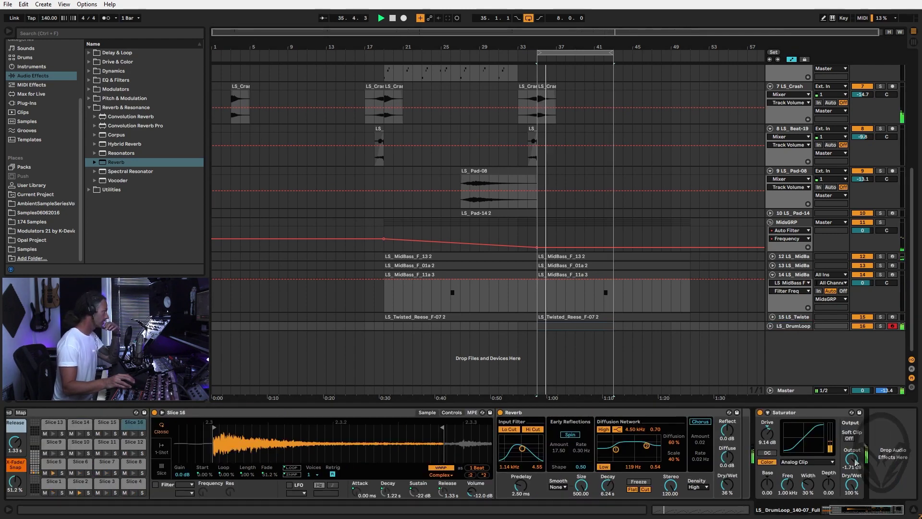
pyautogui.scroll(6, 767, 435)
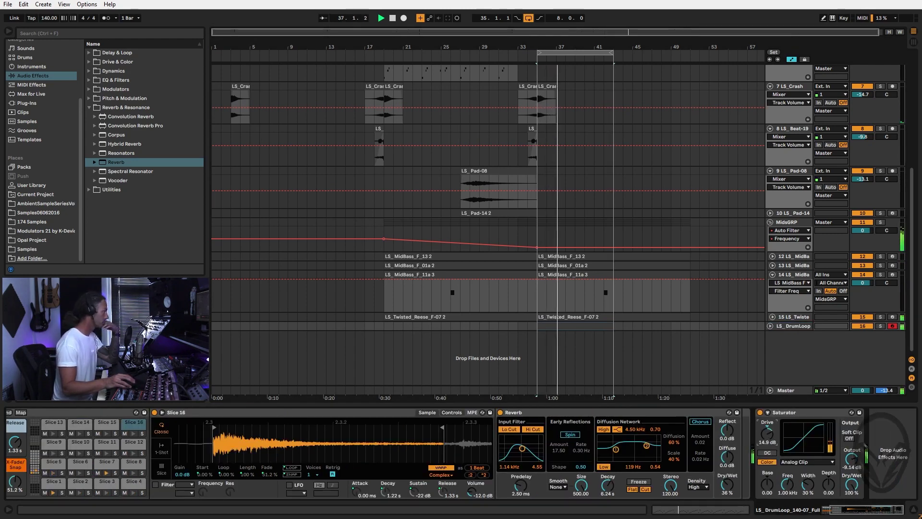
pyautogui.scroll(6, 767, 435)
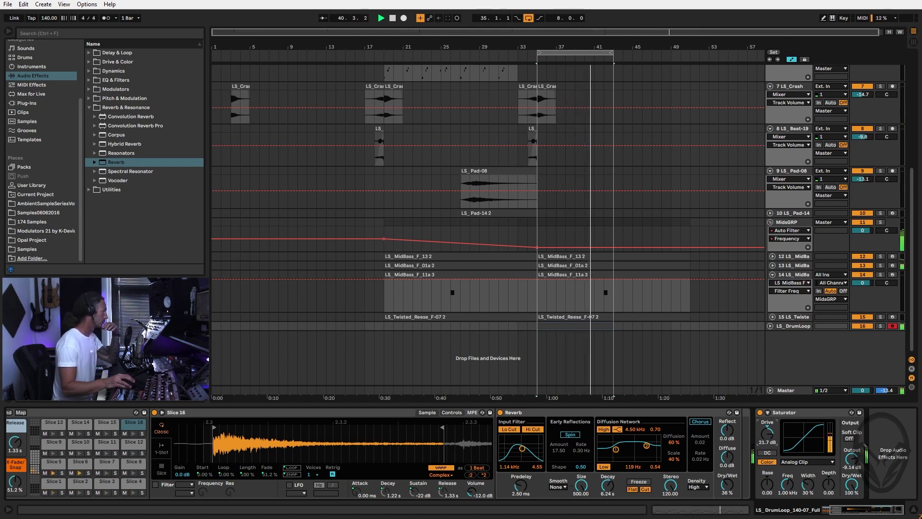
pyautogui.press('Tab')
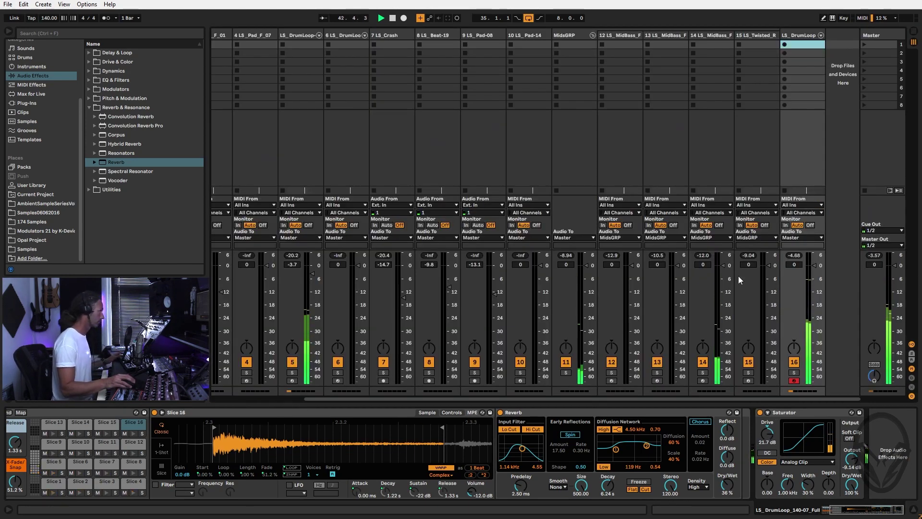
pyautogui.press('space')
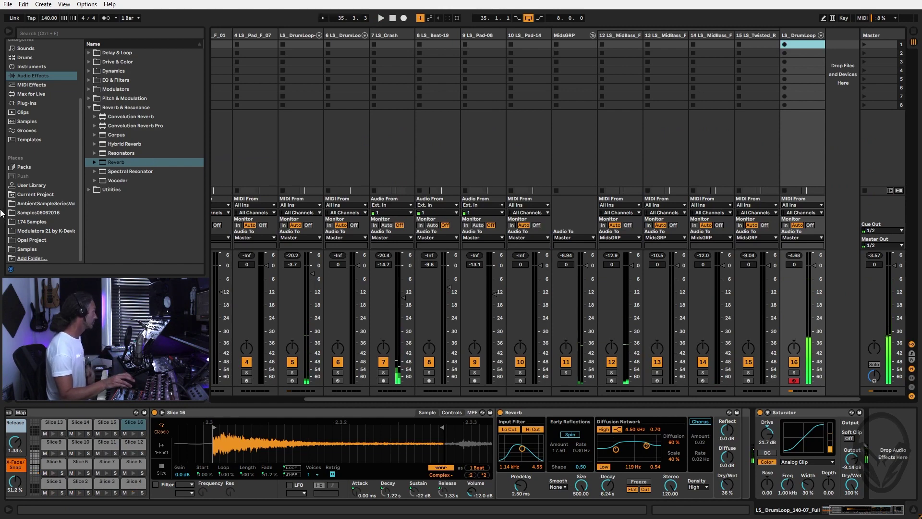
# Collapse the Drumloops folder in SampleSeriesVol4 and open the Serum Sub Basses folder inside Bass.
pyautogui.click(25, 214)
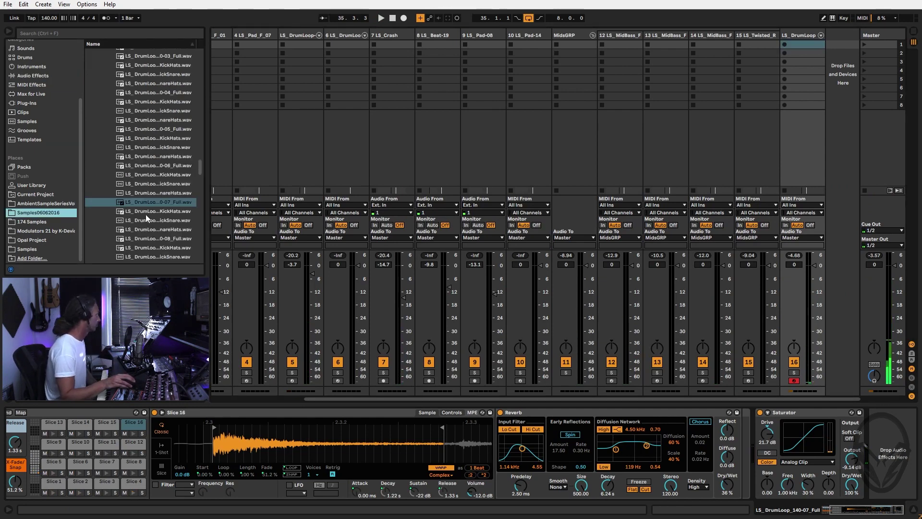
pyautogui.scroll(7, 122, 190)
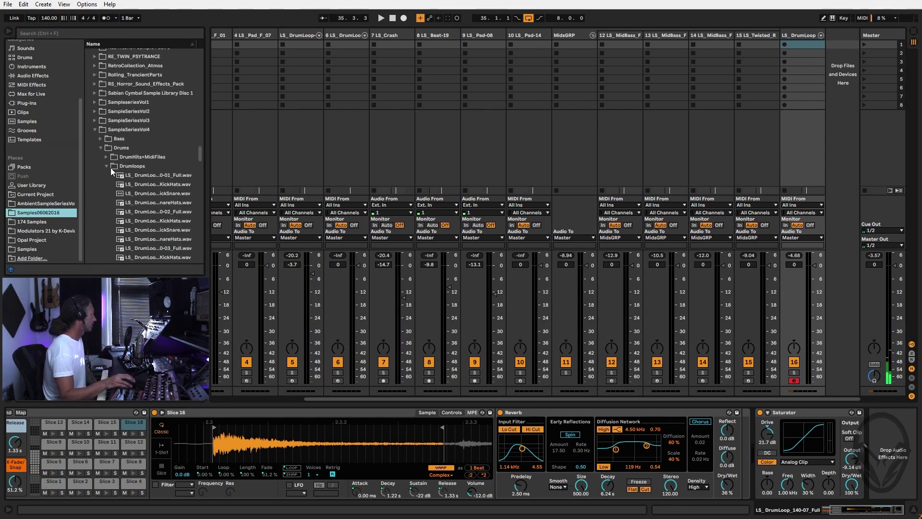
pyautogui.click(108, 165)
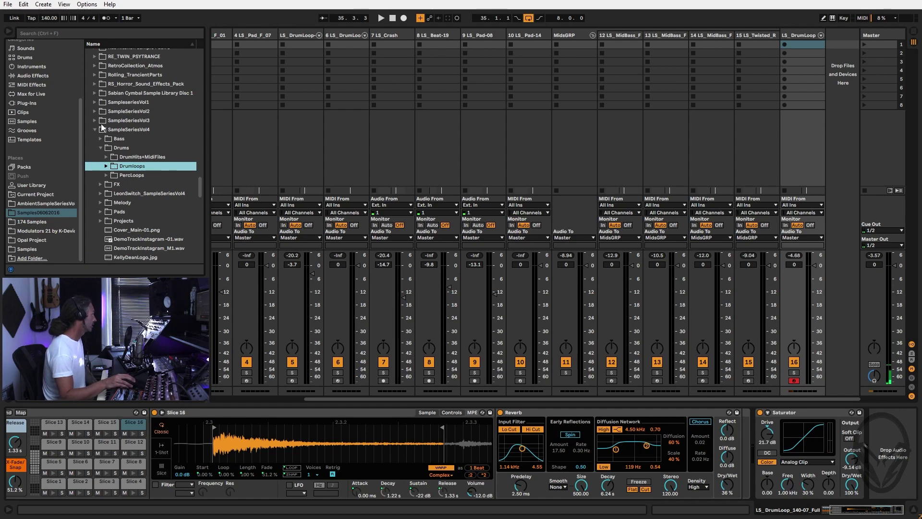
pyautogui.click(100, 138)
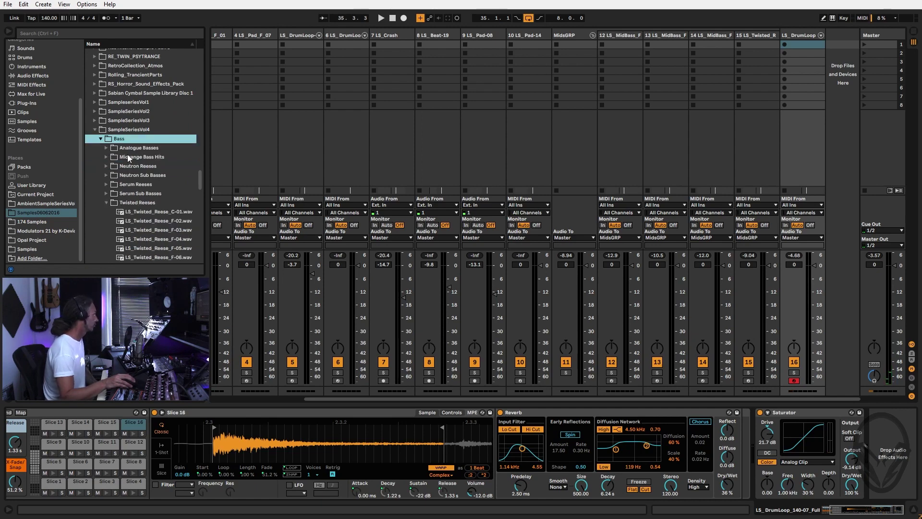
pyautogui.click(128, 196)
pyautogui.click(107, 193)
# Audition the Serum sub bass samples from LS_Sub_Serum_F-01 through F-10.
pyautogui.click(163, 204)
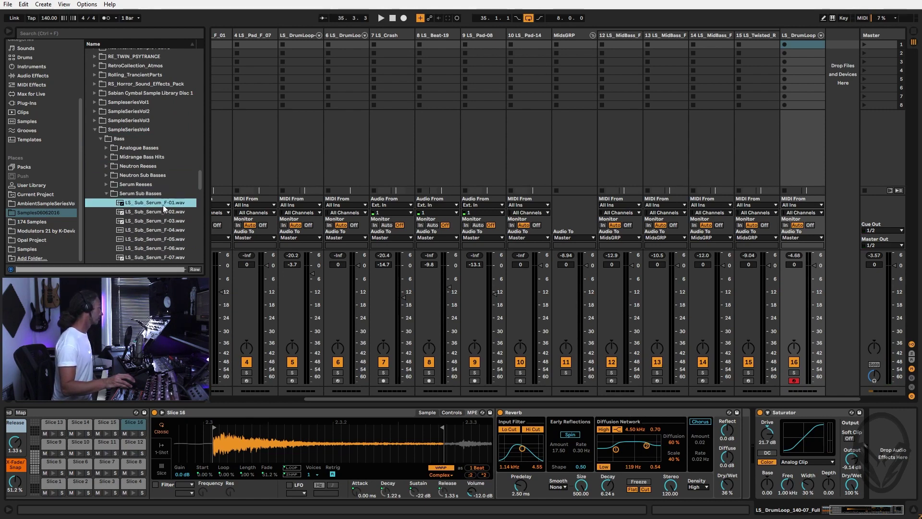
pyautogui.click(160, 211)
pyautogui.click(160, 222)
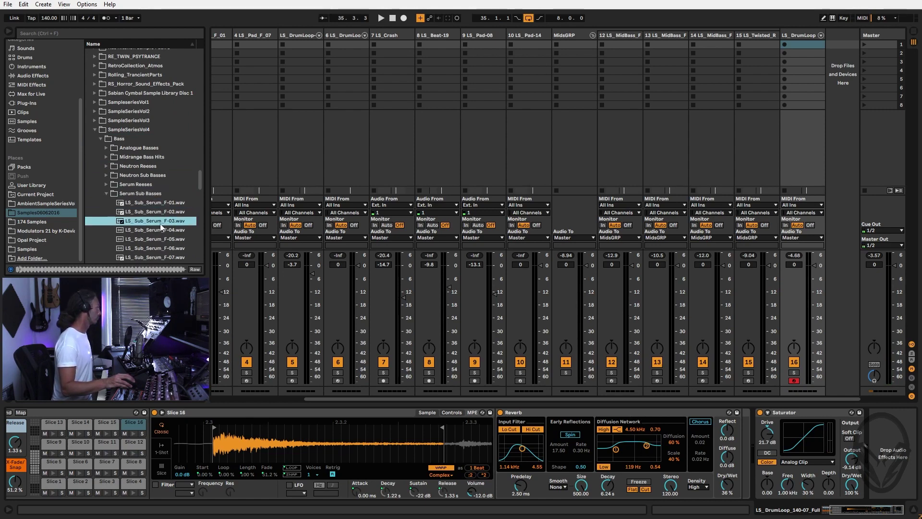
pyautogui.click(160, 229)
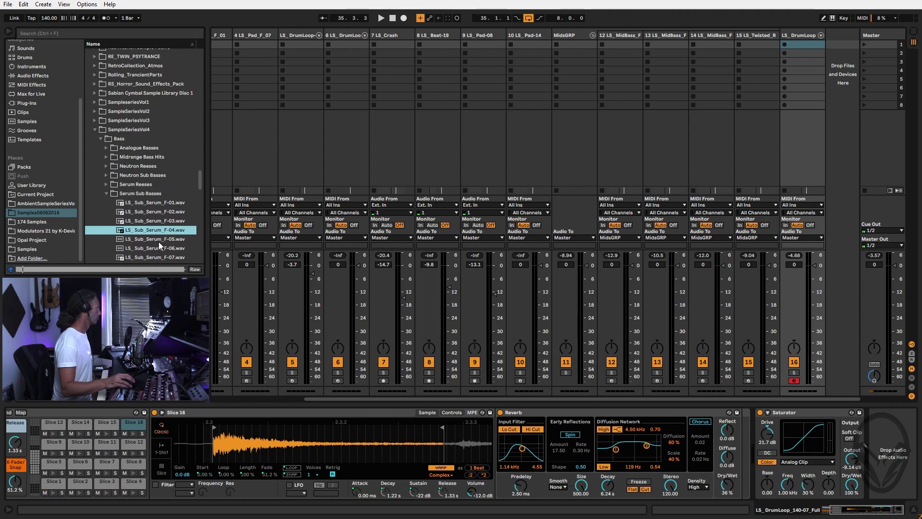
pyautogui.click(158, 241)
pyautogui.click(159, 249)
pyautogui.scroll(-3, 162, 215)
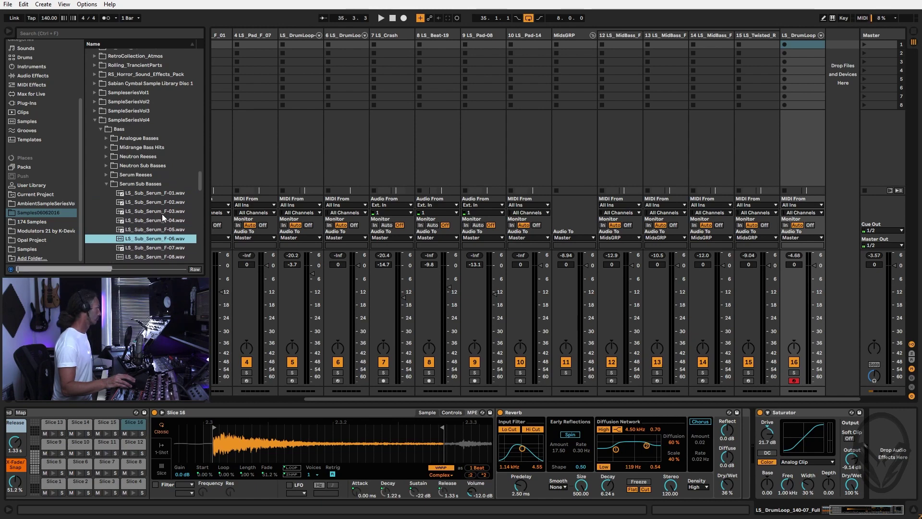
pyautogui.click(162, 190)
pyautogui.click(162, 198)
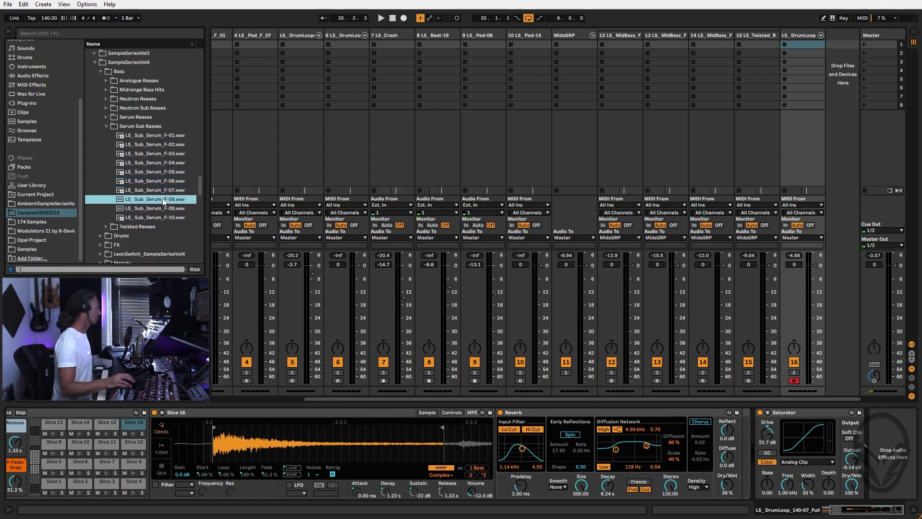
pyautogui.click(163, 208)
pyautogui.click(163, 218)
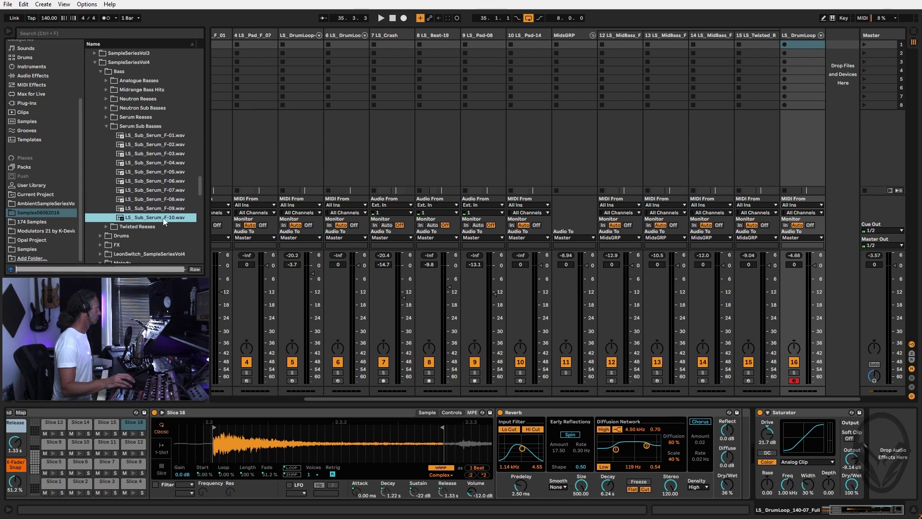
# Compare the first four Serum sub bass samples again, alternating between F-02 and F-04.
pyautogui.click(155, 137)
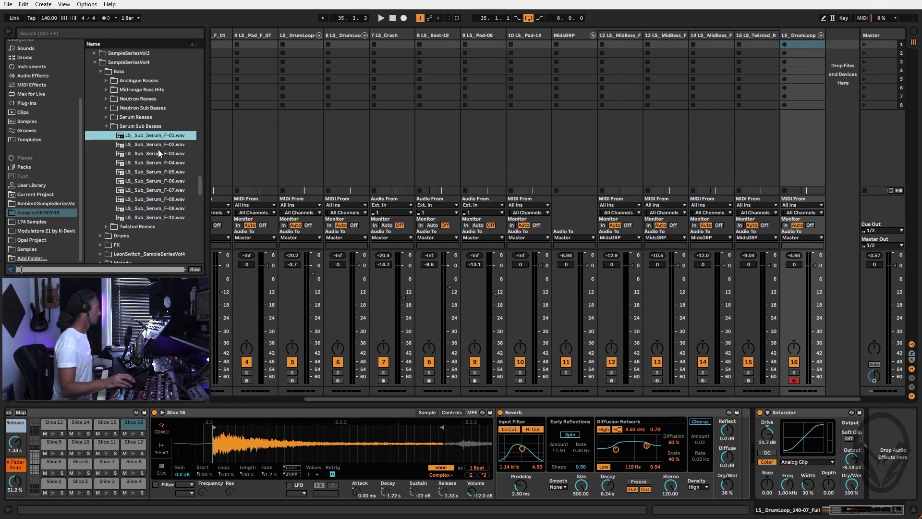
pyautogui.click(159, 153)
pyautogui.click(153, 144)
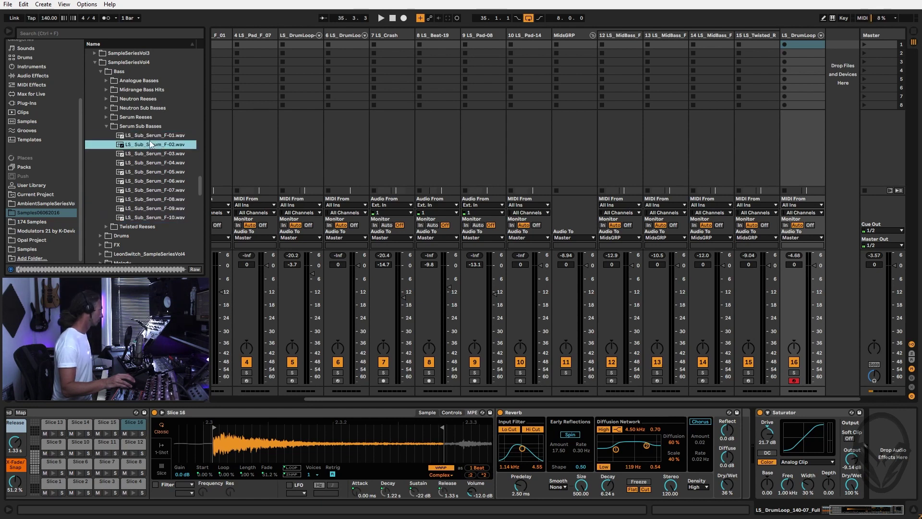
pyautogui.click(151, 162)
pyautogui.click(154, 145)
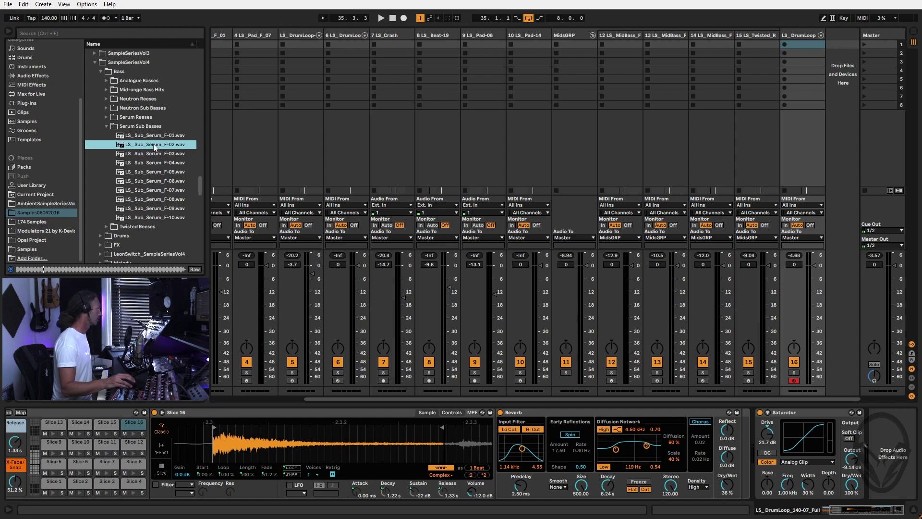
pyautogui.click(155, 163)
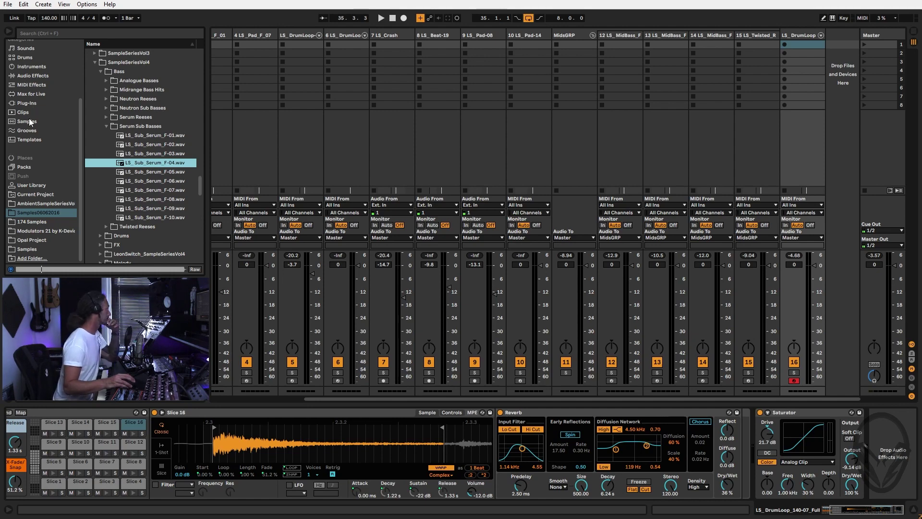
# Create a new Sampler track after the sliced drum loop track and load LS_Sub_Serum_F-04.wav into it.
pyautogui.click(28, 66)
pyautogui.moveTo(108, 186); pyautogui.dragTo(834, 217)
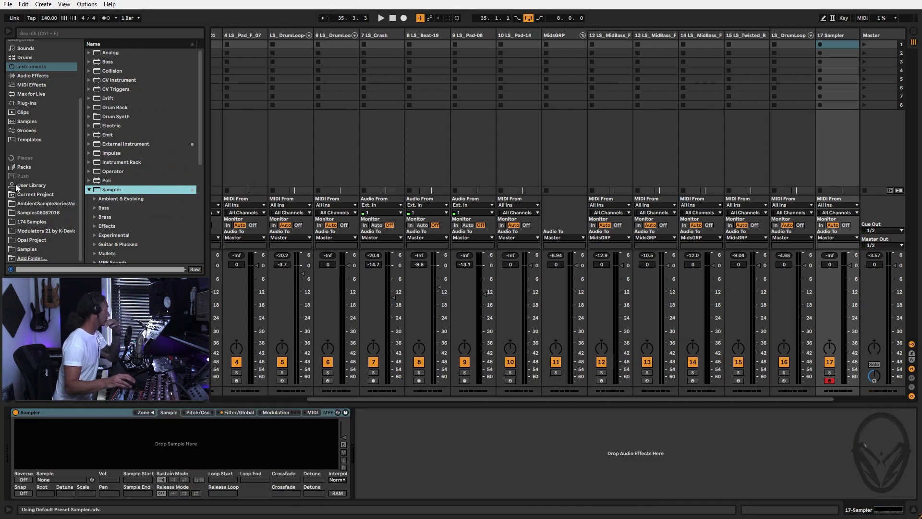
pyautogui.click(27, 213)
pyautogui.moveTo(147, 162); pyautogui.dragTo(219, 459)
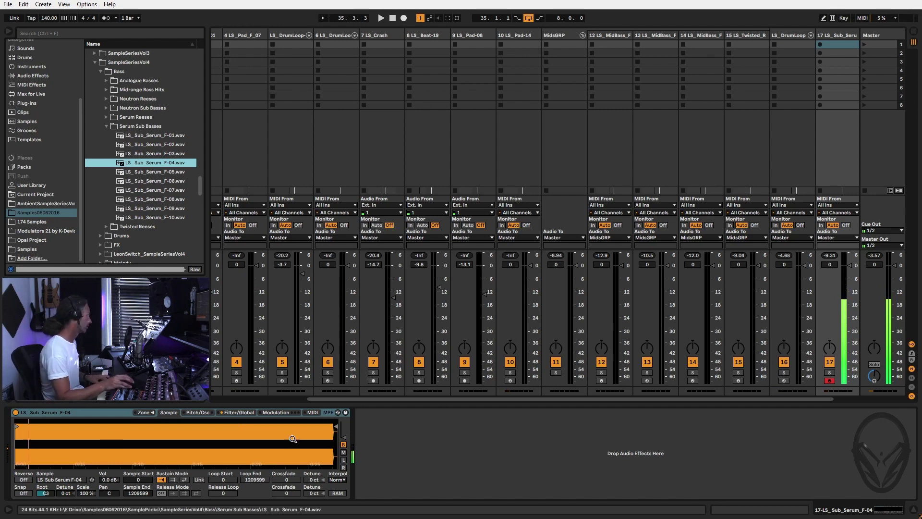
# Set the root key of the sub bass sample in Sampler to F3.
pyautogui.click(43, 493)
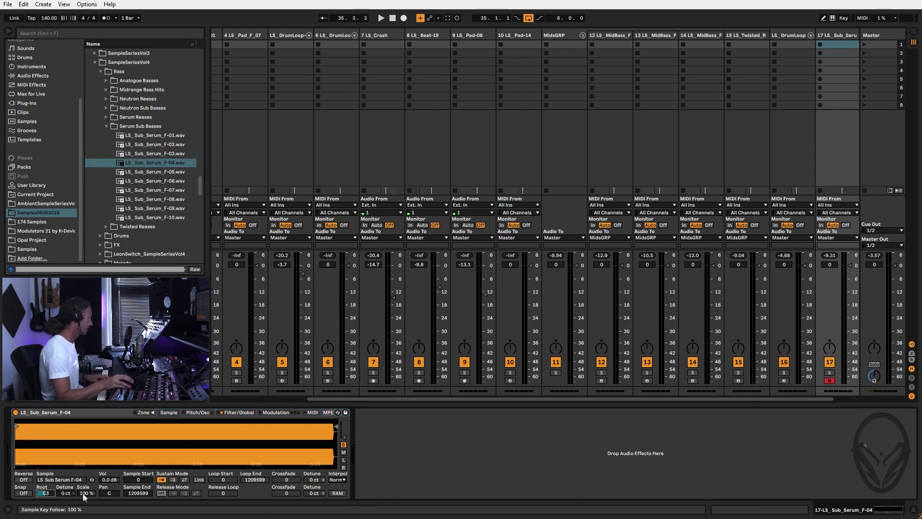
pyautogui.moveTo(51, 492); pyautogui.dragTo(52, 483)
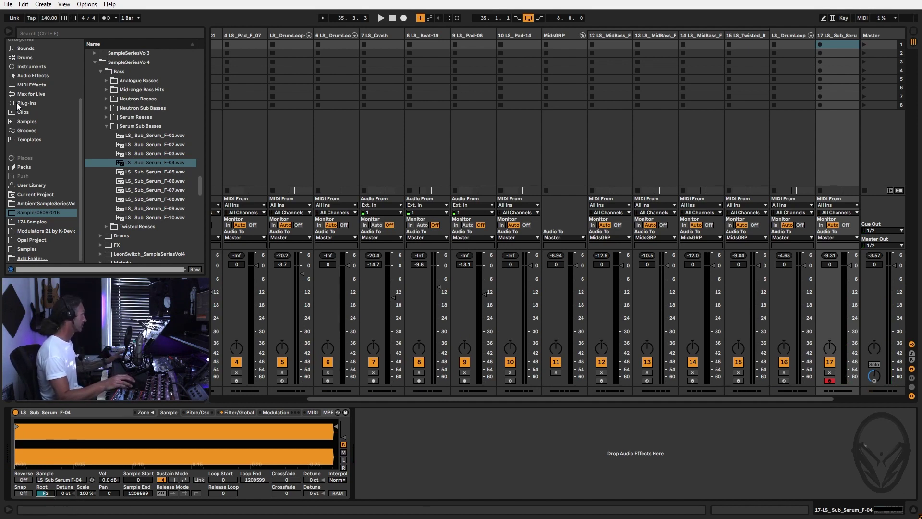
# Add a Compressor after Sampler on the sub bass track, sidechain it from the LS DrumLoop 140-07 Full track, and audition the ducking.
pyautogui.click(26, 76)
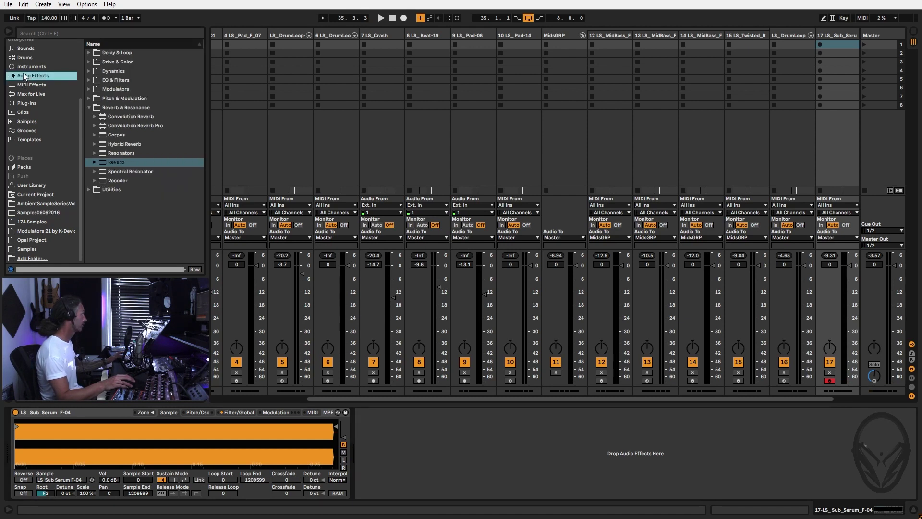
pyautogui.click(90, 72)
pyautogui.moveTo(116, 90); pyautogui.dragTo(480, 432)
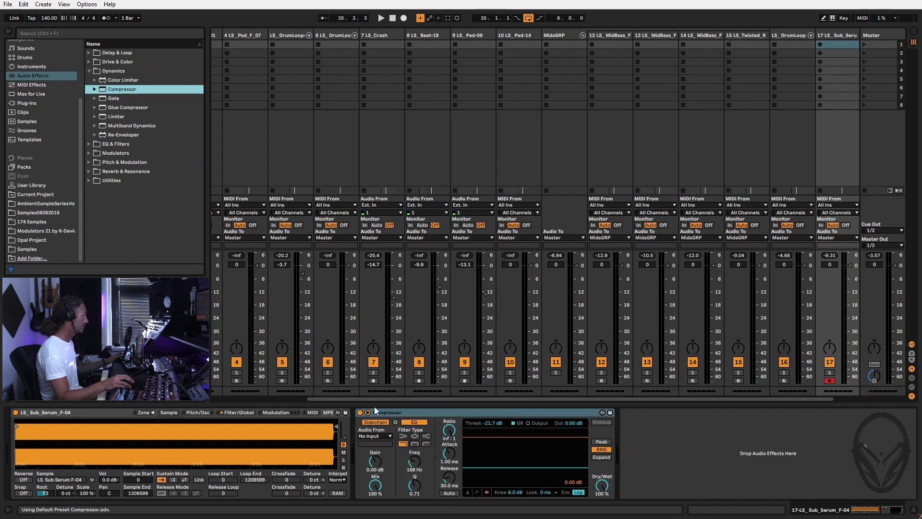
pyautogui.click(378, 437)
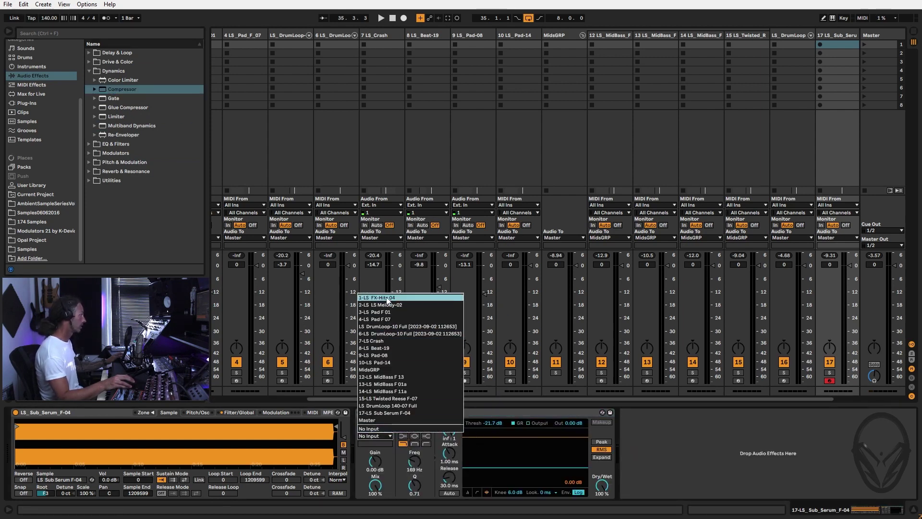
pyautogui.click(391, 407)
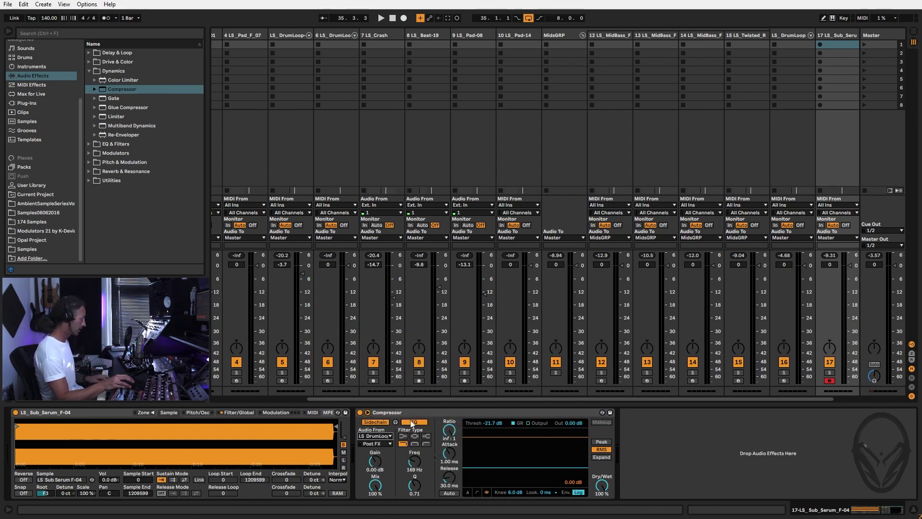
pyautogui.press('space')
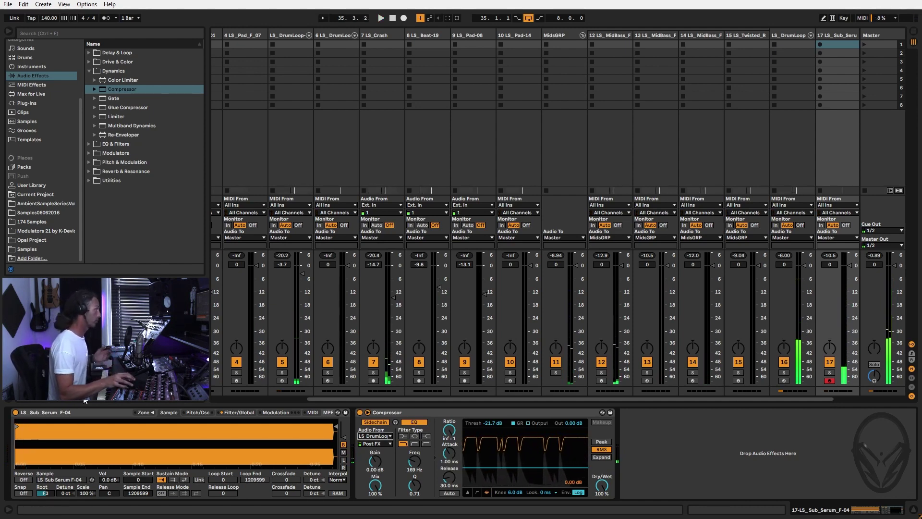
# Record a sub bass MIDI part into the arrangement on track 17 over bars 35 to 43.
pyautogui.press('Tab')
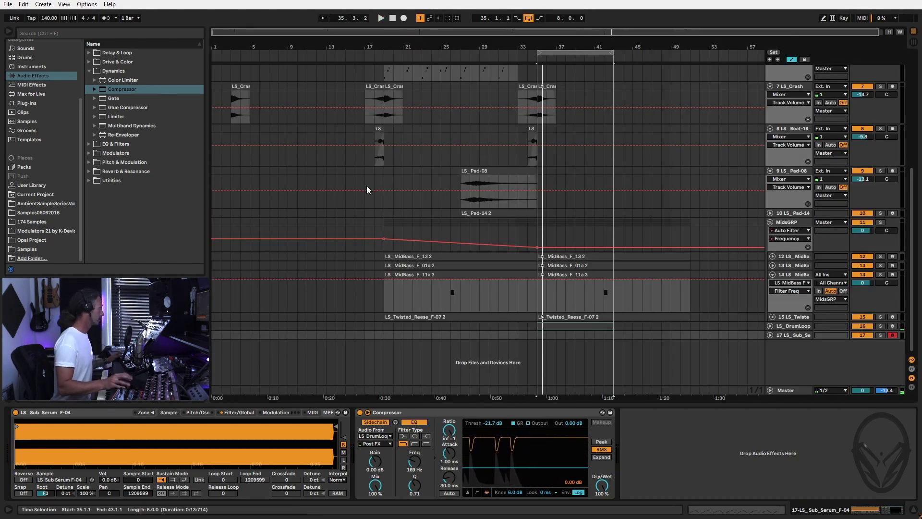
pyautogui.press('F9')
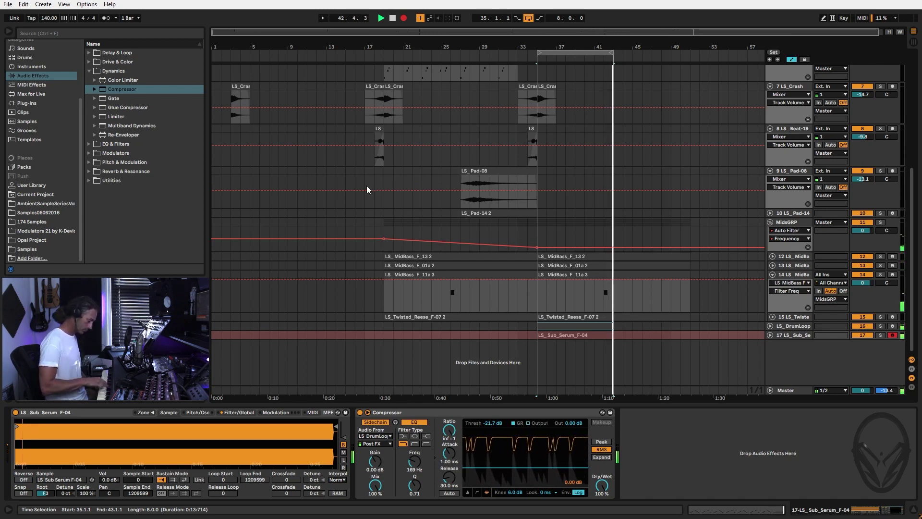
pyautogui.press('F9')
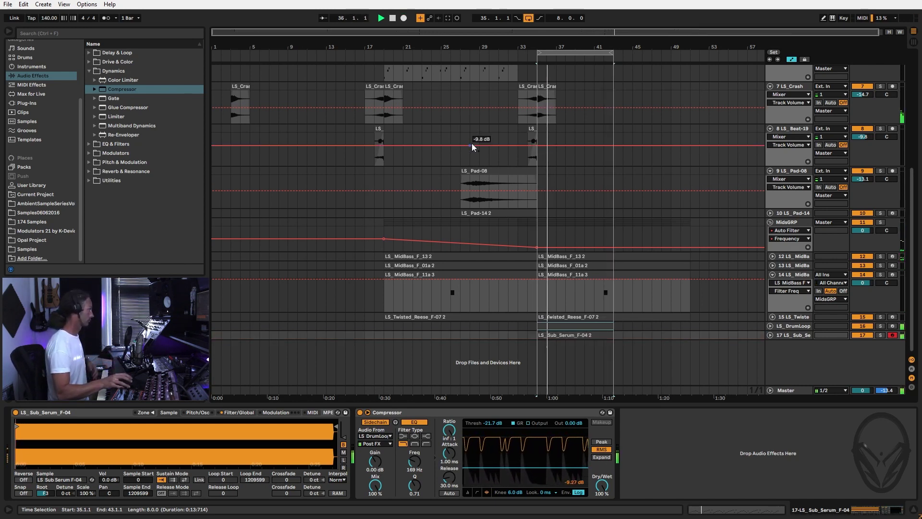
# Set the recorded sub bass clip's grid to 1/8 and quantize its notes.
pyautogui.doubleClick(577, 336)
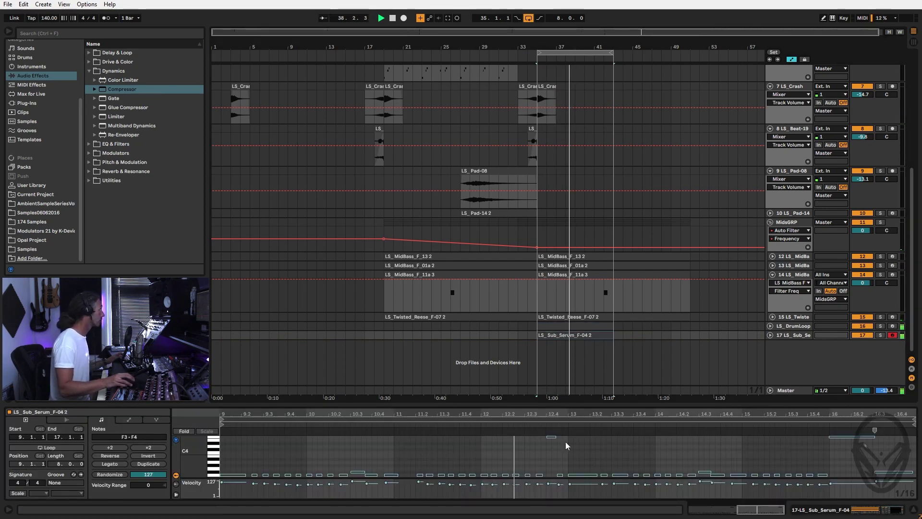
pyautogui.scroll(-1, 555, 451)
pyautogui.scroll(1, 555, 450)
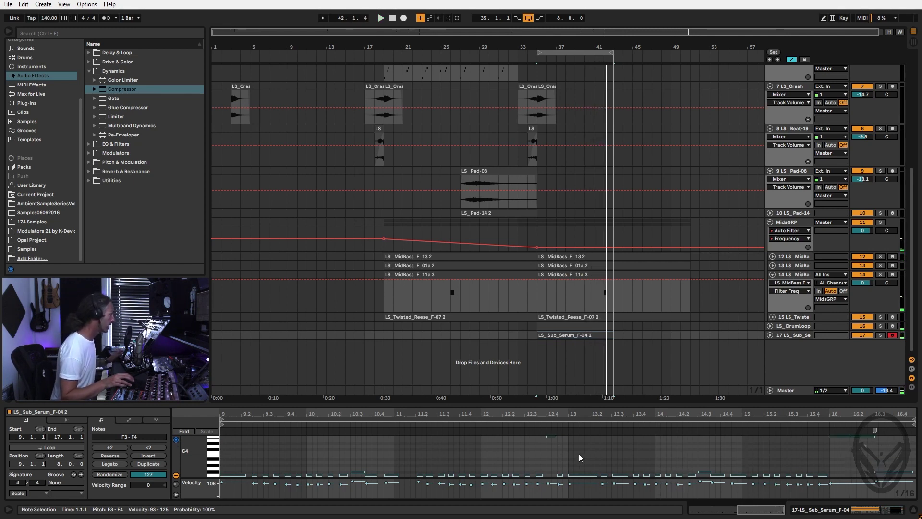
pyautogui.rightClick(578, 454)
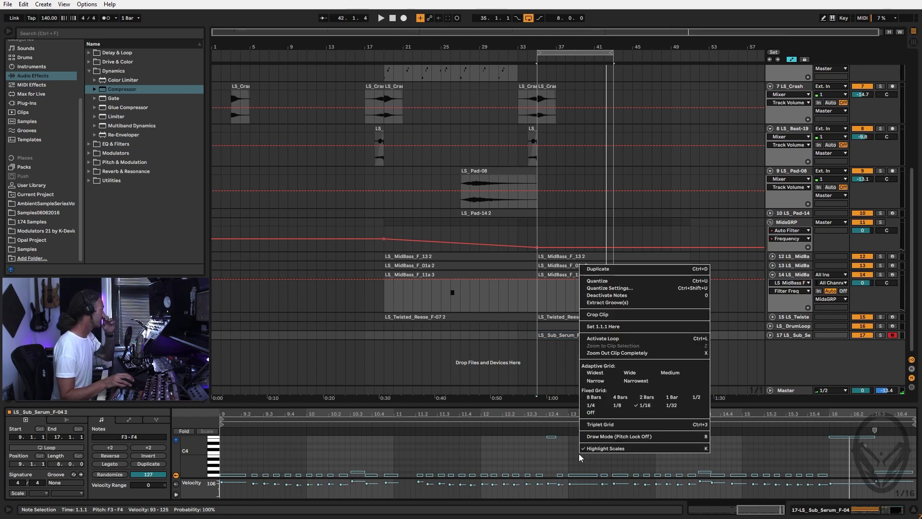
pyautogui.click(620, 406)
pyautogui.rightClick(640, 455)
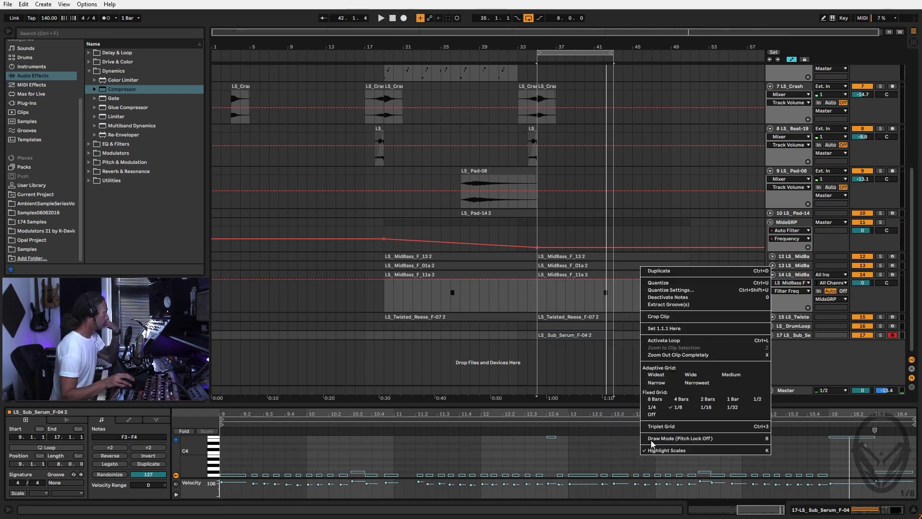
pyautogui.click(666, 282)
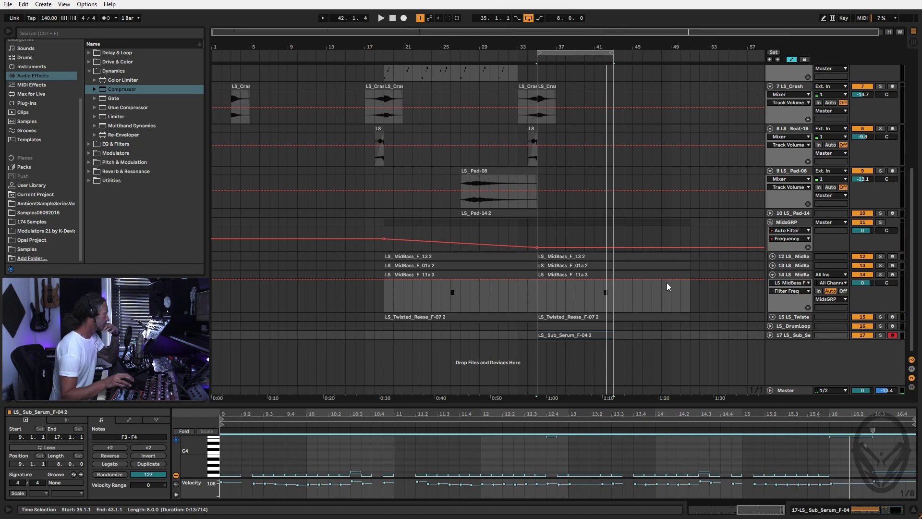
# Try an extra F3 note at 9.2.1 in the sub bass clip and audition the part from there and from 10.4.1.
pyautogui.press('space')
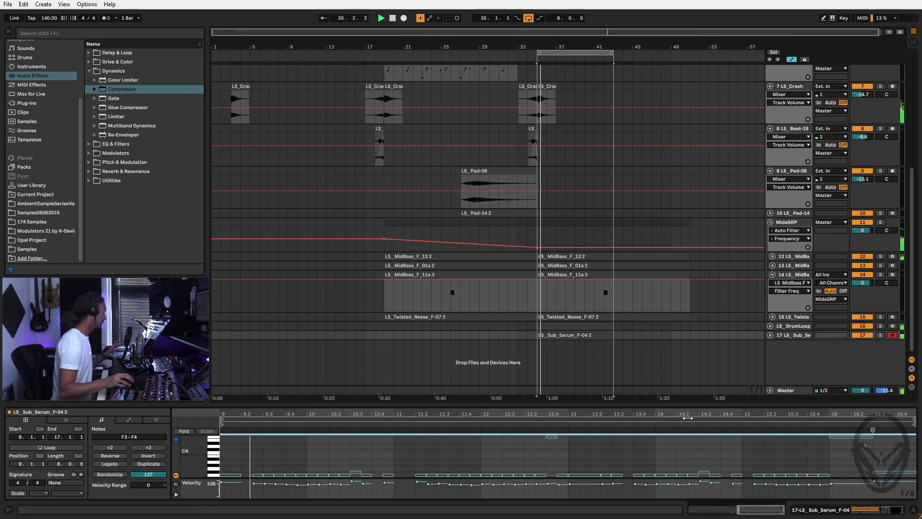
pyautogui.click(302, 454)
pyautogui.press('space')
pyautogui.click(250, 475)
pyautogui.press('space')
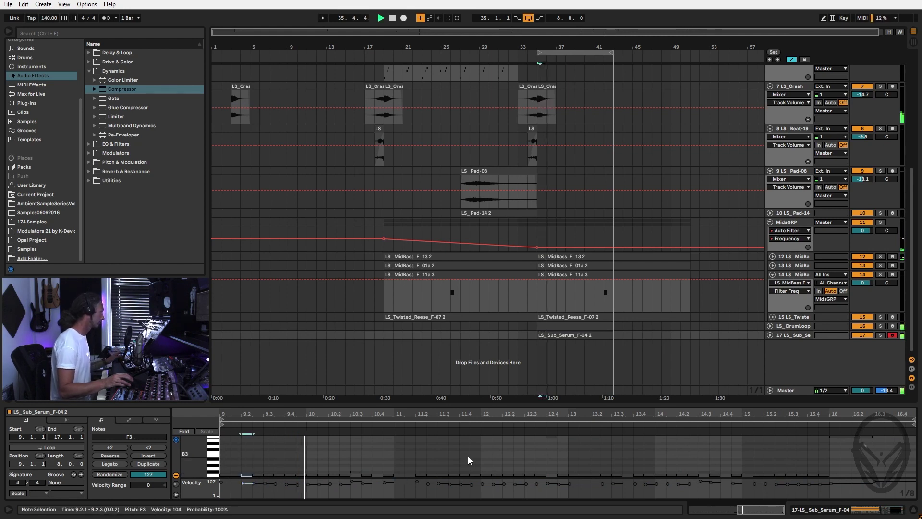
pyautogui.press('space')
pyautogui.click(371, 469)
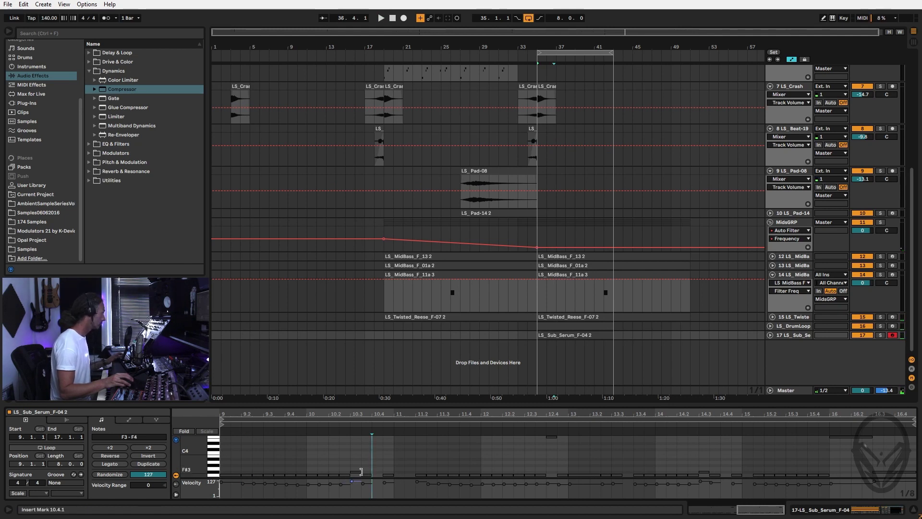
pyautogui.press('space')
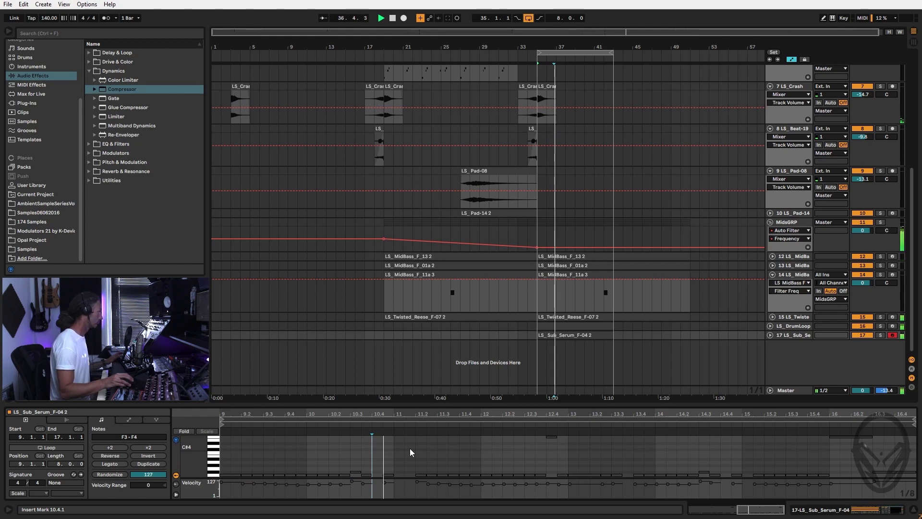
# Delete the sub bass notes at 11.2.1 and 9.2.1 and play the section back.
pyautogui.press('space')
pyautogui.click(416, 473)
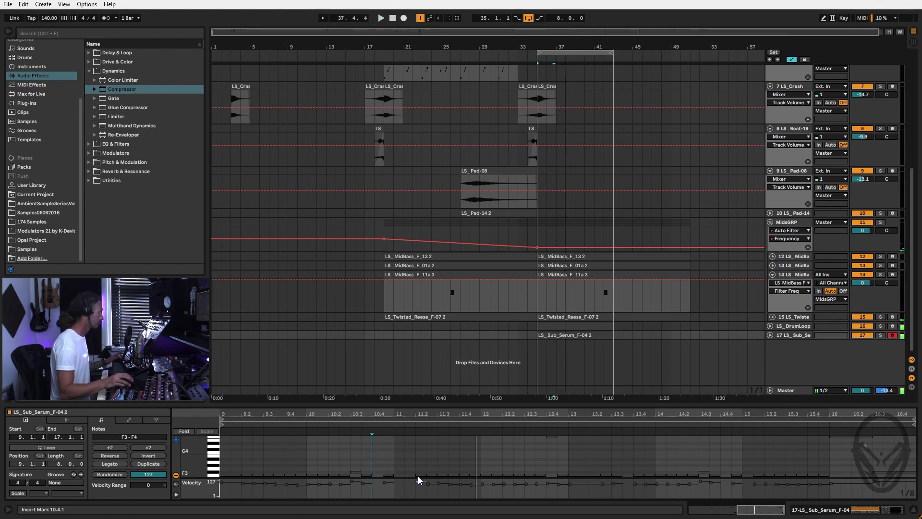
pyautogui.press('space')
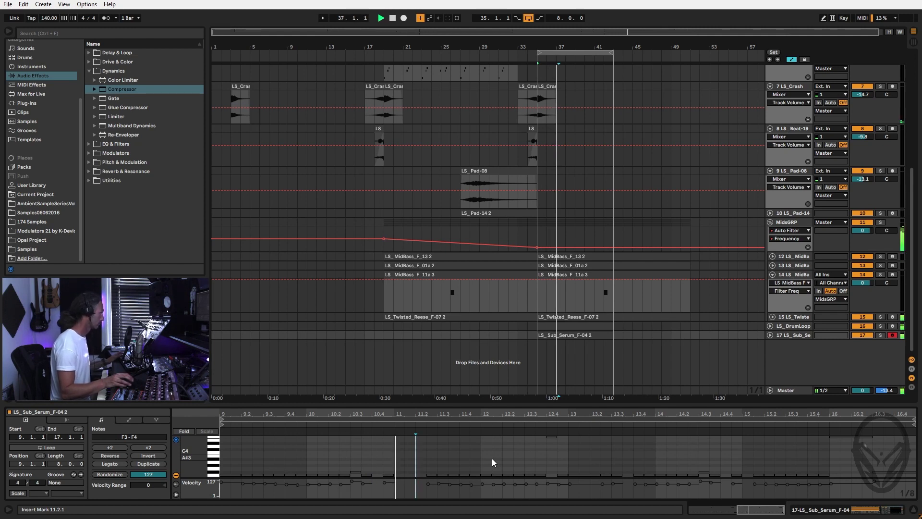
pyautogui.doubleClick(247, 475)
pyautogui.press('space')
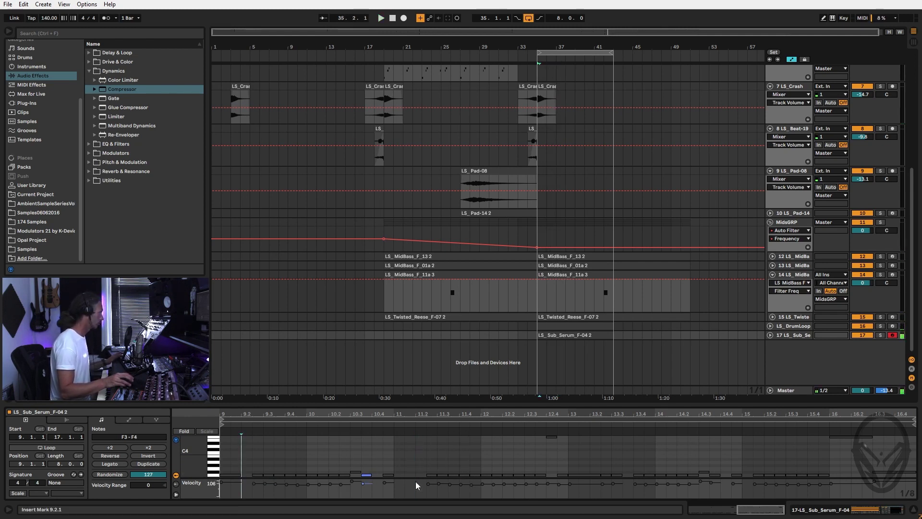
pyautogui.press('space')
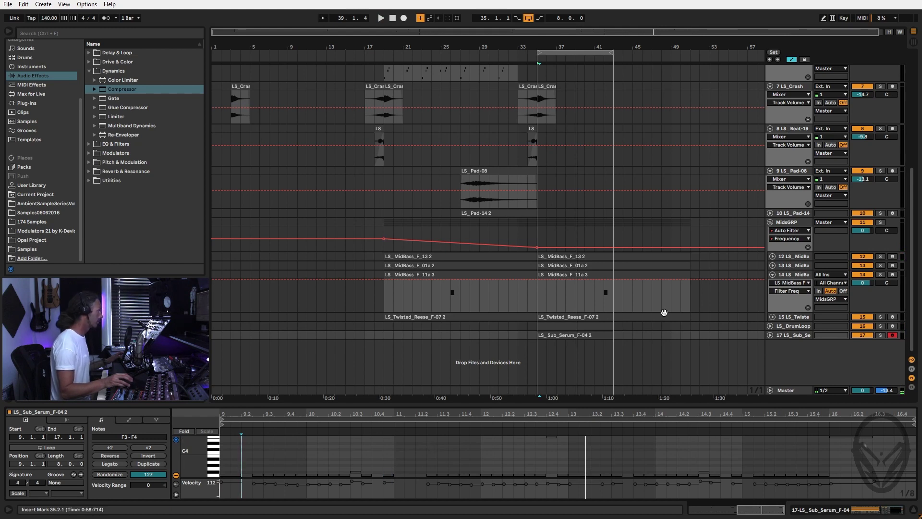
# Delete the run of slice notes starting at 3.1.3 in the LS_DrumLoop_140-07 clip and play the result.
pyautogui.doubleClick(582, 326)
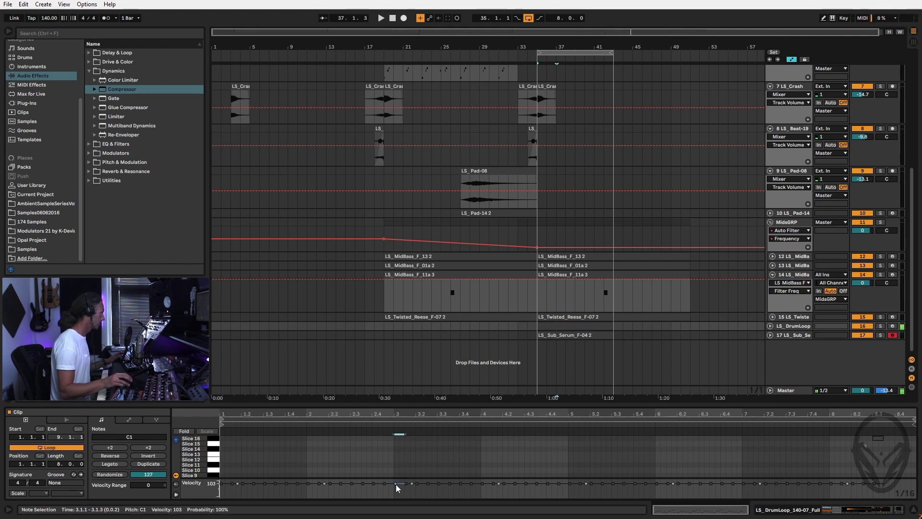
pyautogui.scroll(-4, 399, 475)
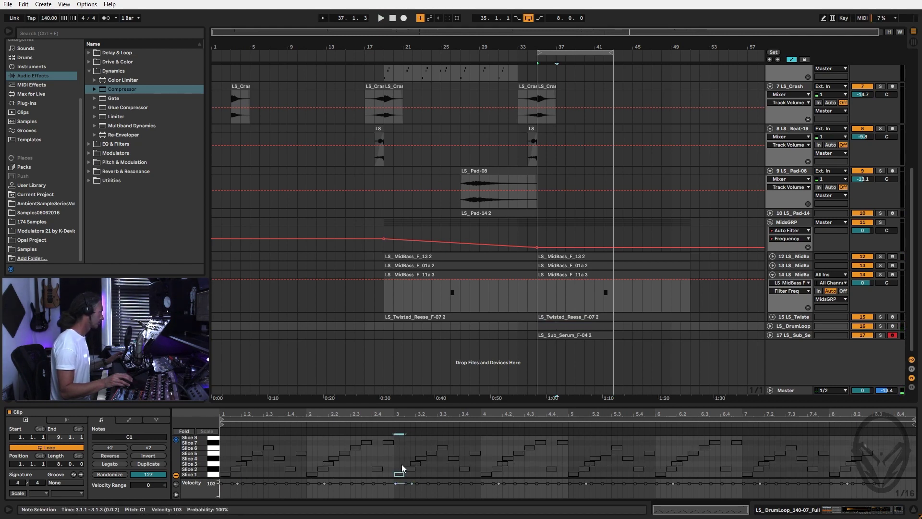
pyautogui.click(391, 444)
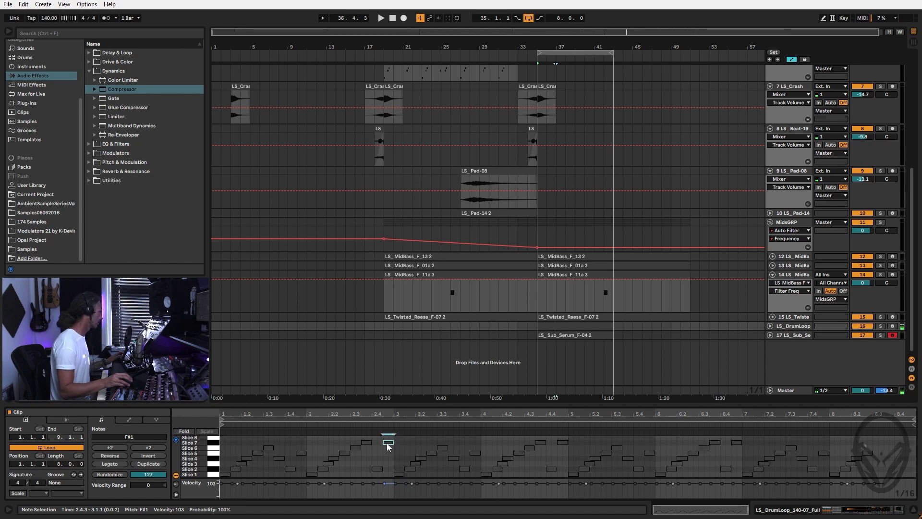
pyautogui.click(396, 463)
pyautogui.moveTo(400, 475); pyautogui.dragTo(432, 453)
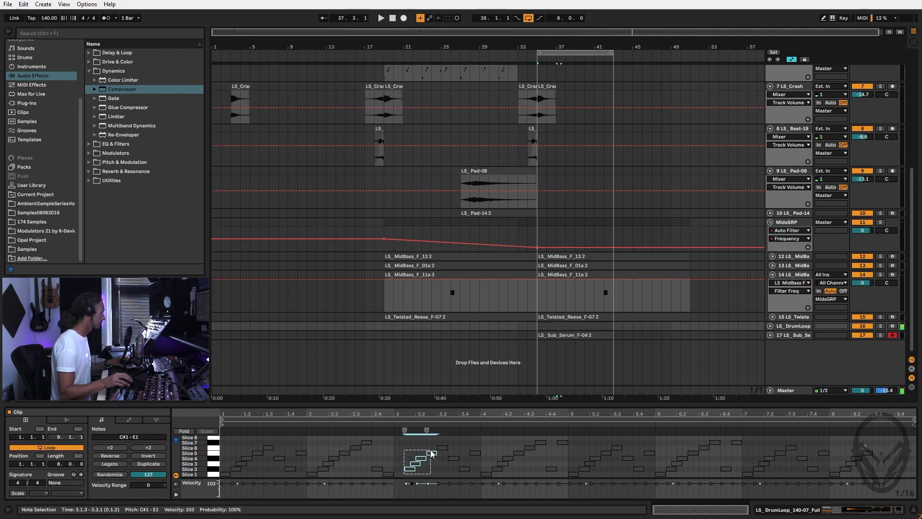
pyautogui.press('Delete')
pyautogui.press('space')
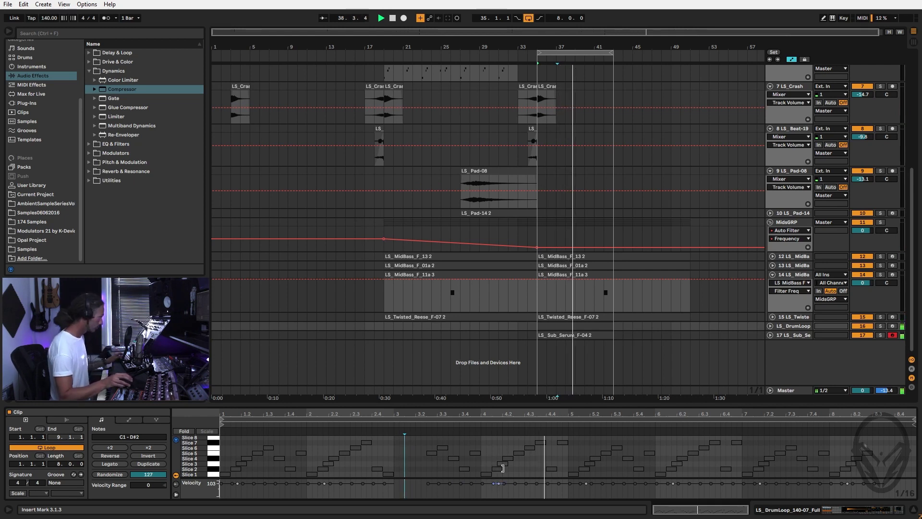
# Place an eighth-long note on Slice 3 (D1) at 3.1.1 in the sliced drum loop clip and audition it.
pyautogui.press('space')
pyautogui.press('space')
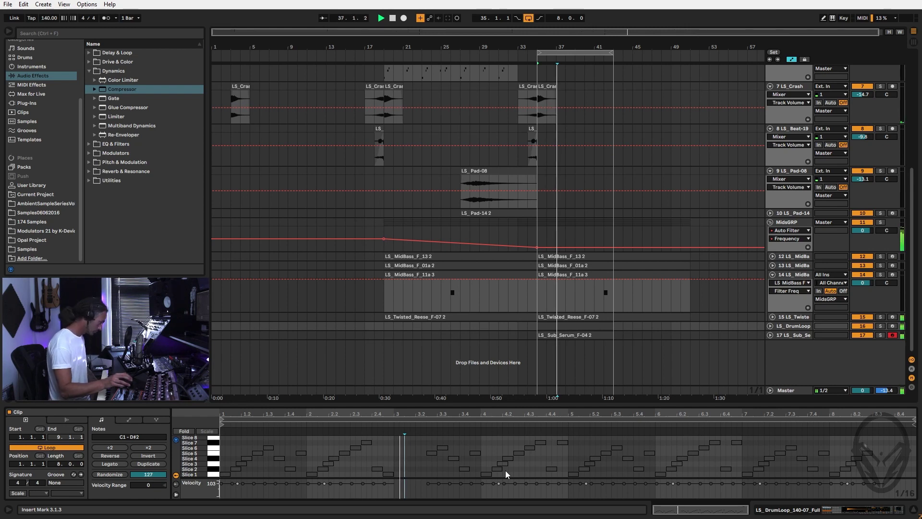
pyautogui.press('space')
pyautogui.doubleClick(399, 474)
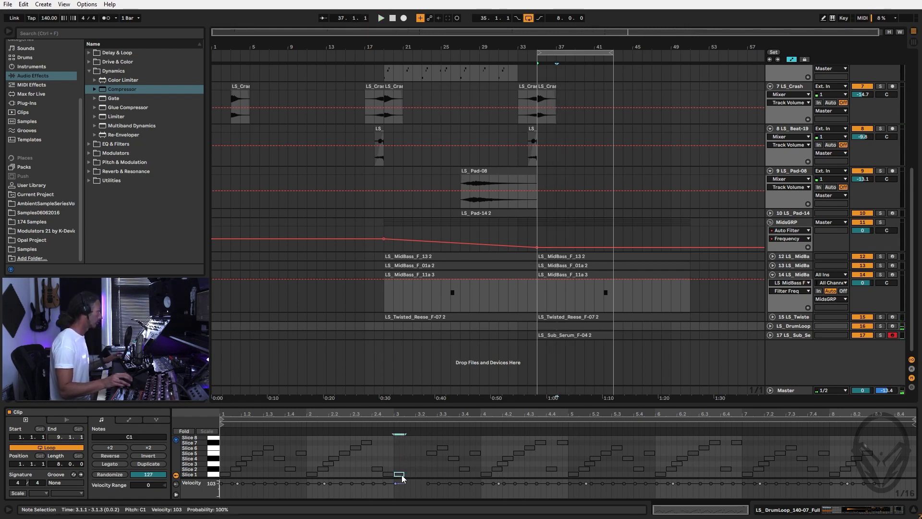
pyautogui.press('space')
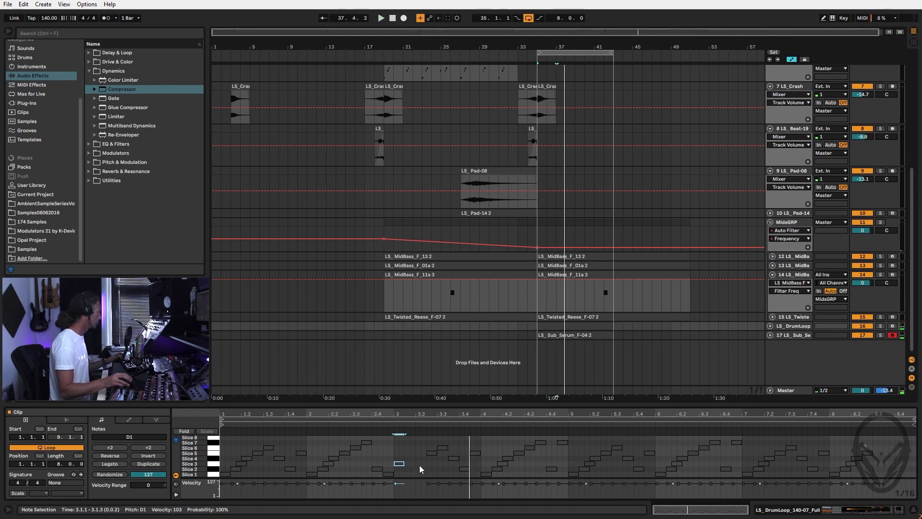
pyautogui.press('space')
pyautogui.press('space')
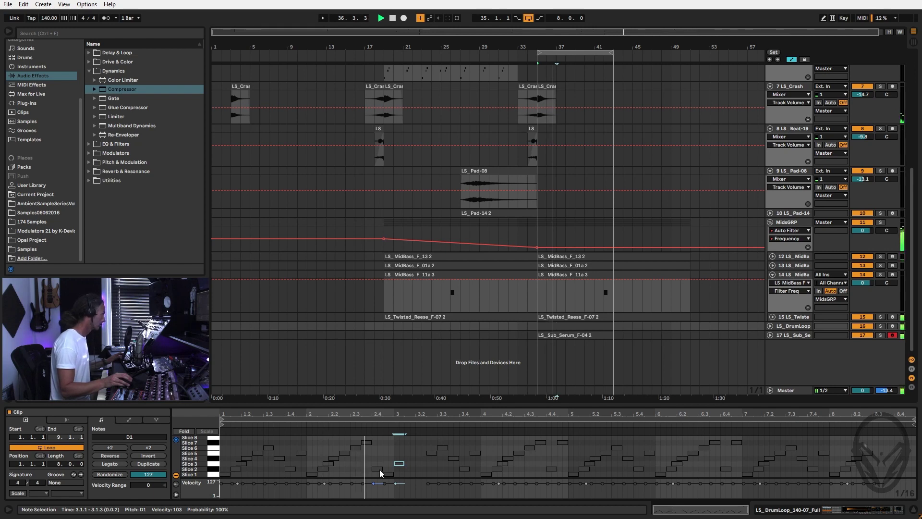
# Replace the Slice 7 note at 2.3.3 with a Slice 1 note, move the Slice 3 note to 2.4.3, and play the pattern.
pyautogui.click(379, 469)
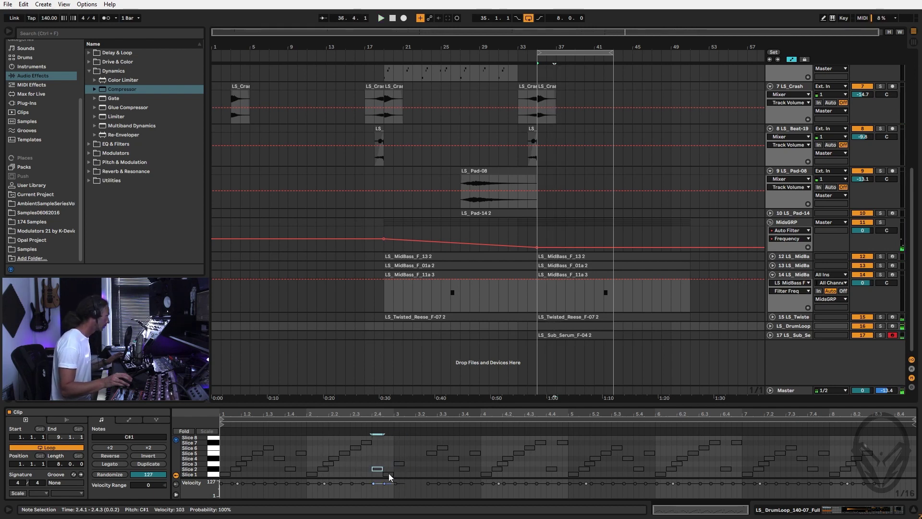
pyautogui.doubleClick(365, 443)
pyautogui.press('space')
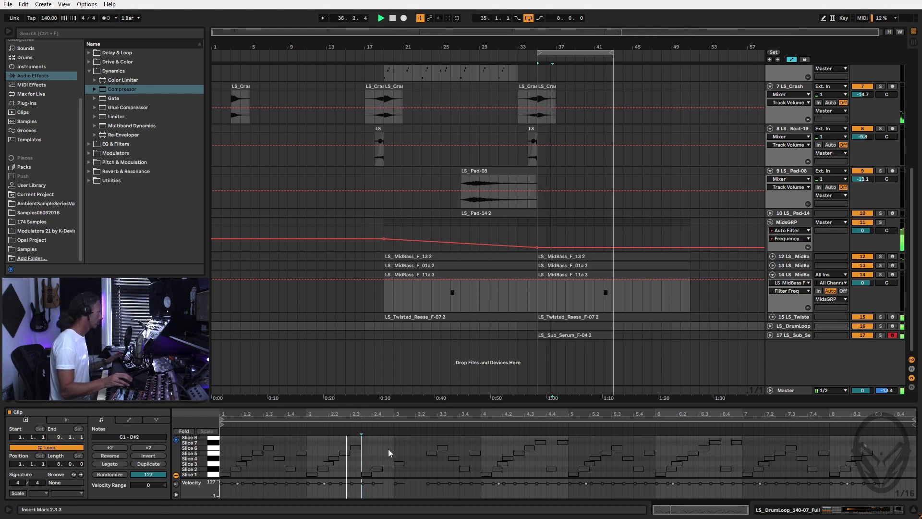
pyautogui.moveTo(401, 464); pyautogui.dragTo(390, 464)
pyautogui.press('space')
pyautogui.press('Left')
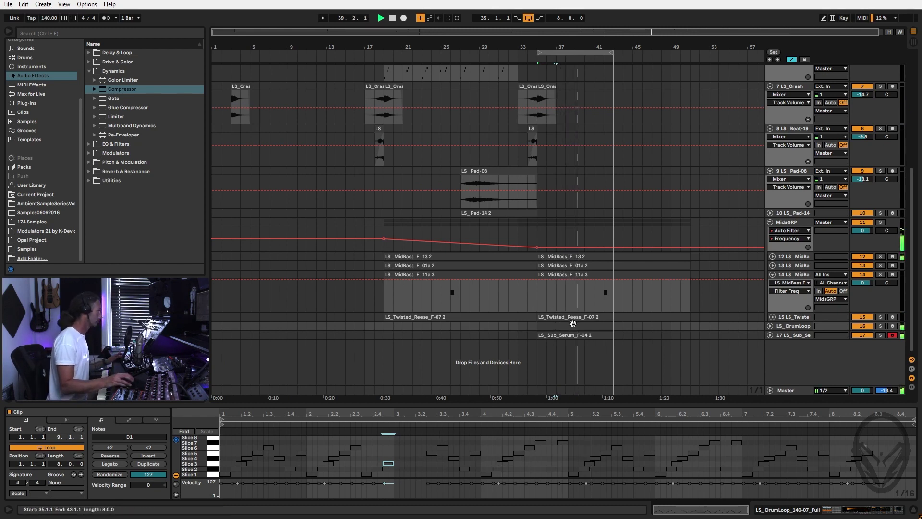
# Place a half-bar piece of the reversed LS_Crash from 37.1.1 to 37.3.1 on the crash track.
pyautogui.scroll(4, 572, 323)
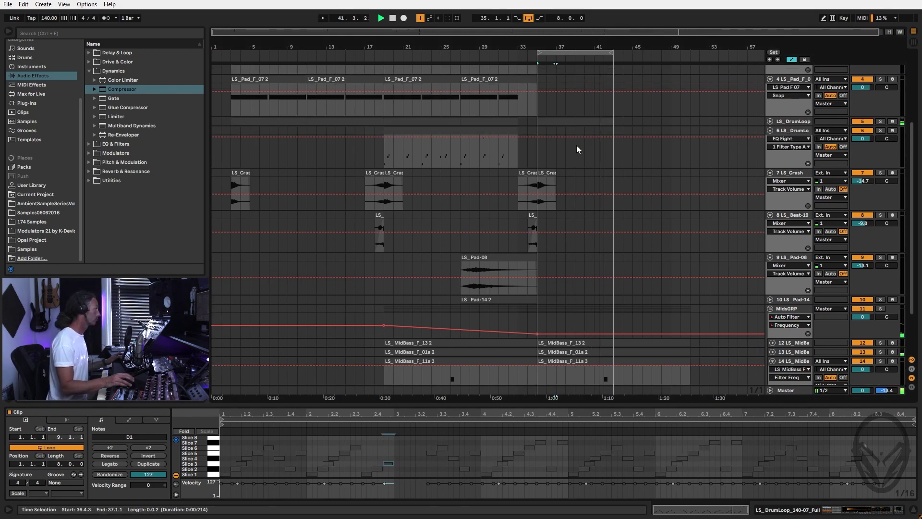
pyautogui.click(582, 126)
pyautogui.click(582, 125)
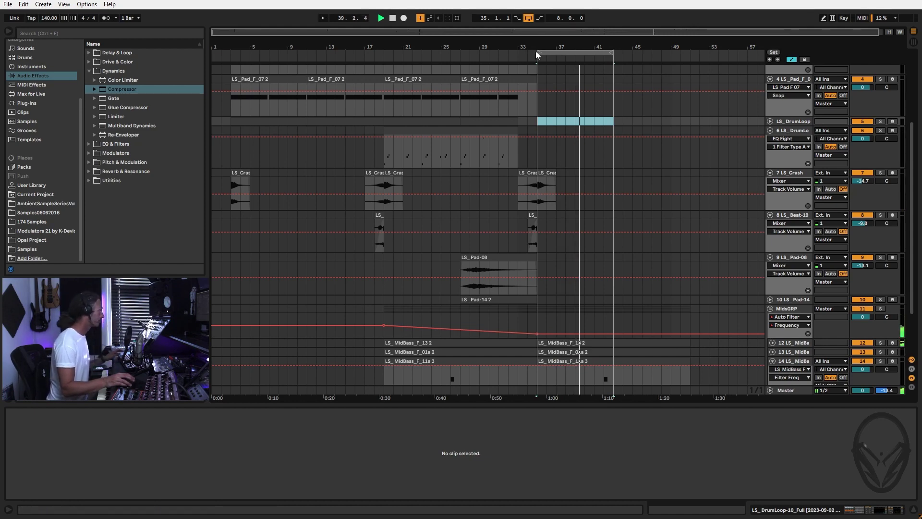
pyautogui.moveTo(555, 48)
pyautogui.mouseDown()
pyautogui.moveTo(555, 89)
pyautogui.moveTo(550, 46)
pyautogui.mouseUp()
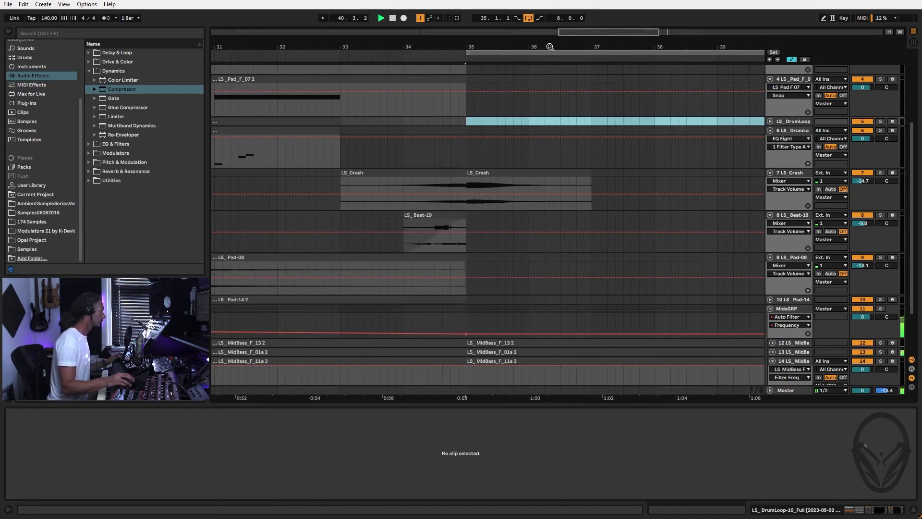
pyautogui.moveTo(436, 204); pyautogui.dragTo(607, 189)
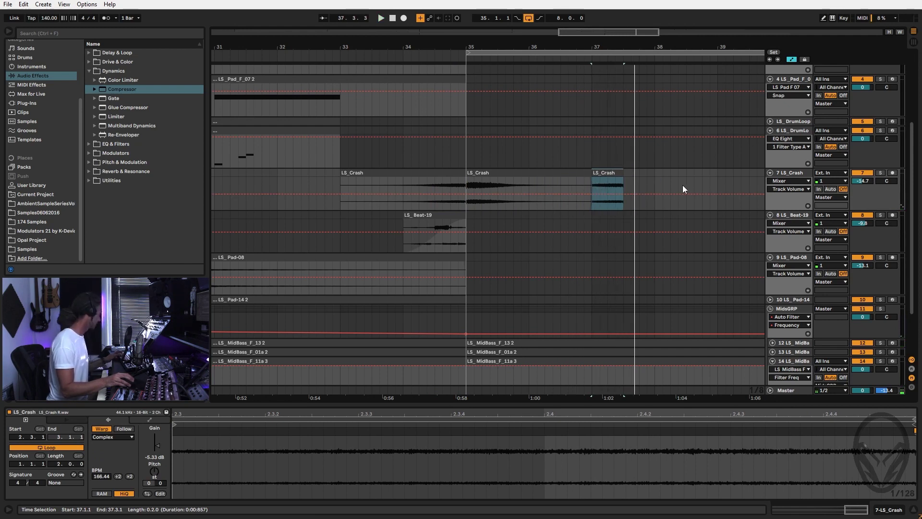
# Trim the LS_Crash clip at bar 35 to end at 36.4.3, add a curved fade-in to the reversed crash piece at 37.1.1, and play the result.
pyautogui.press('a')
pyautogui.click(624, 181)
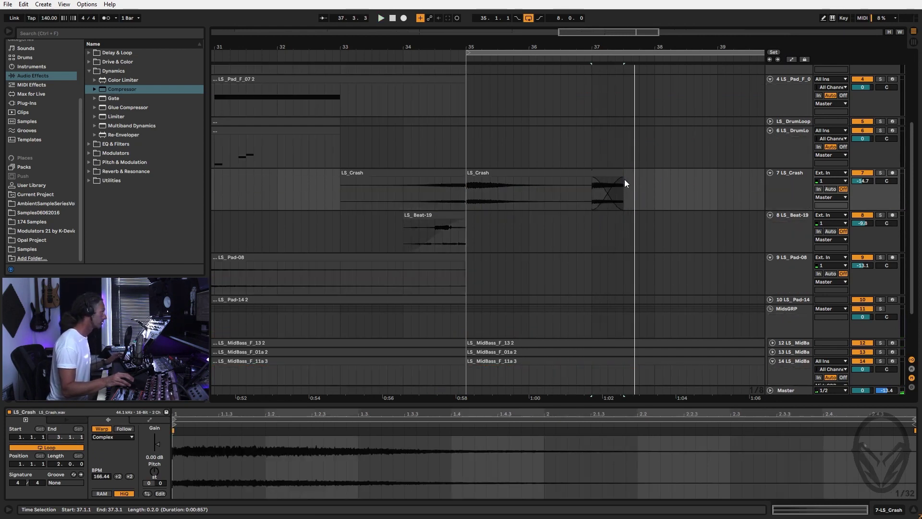
pyautogui.click(595, 174)
pyautogui.moveTo(587, 176); pyautogui.dragTo(466, 178)
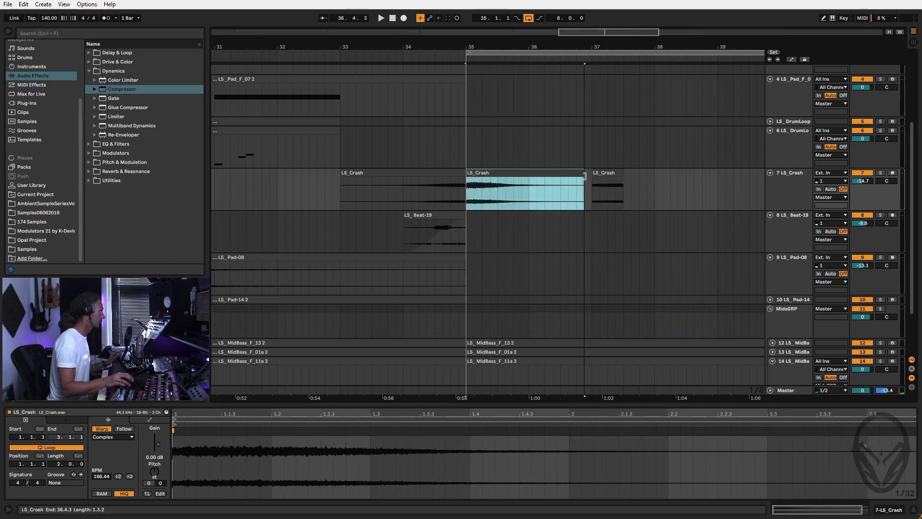
pyautogui.moveTo(595, 179); pyautogui.dragTo(618, 179)
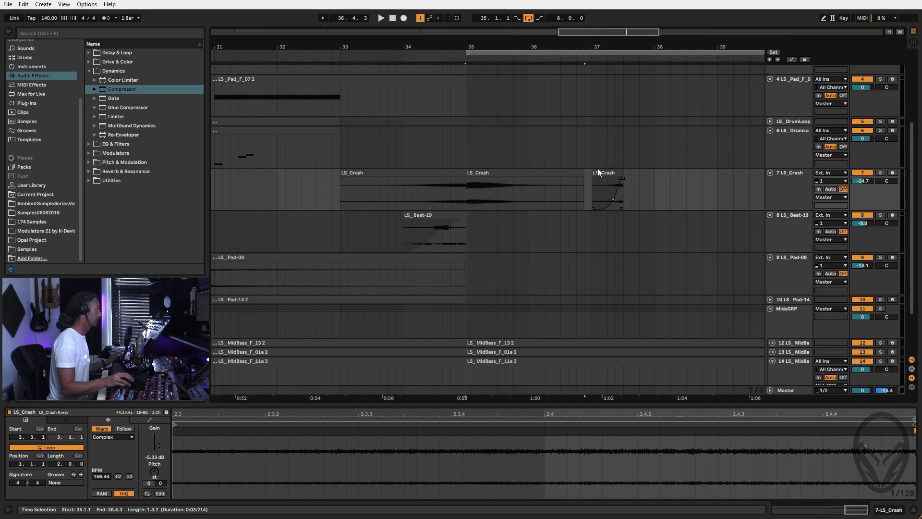
pyautogui.click(530, 172)
pyautogui.press('space')
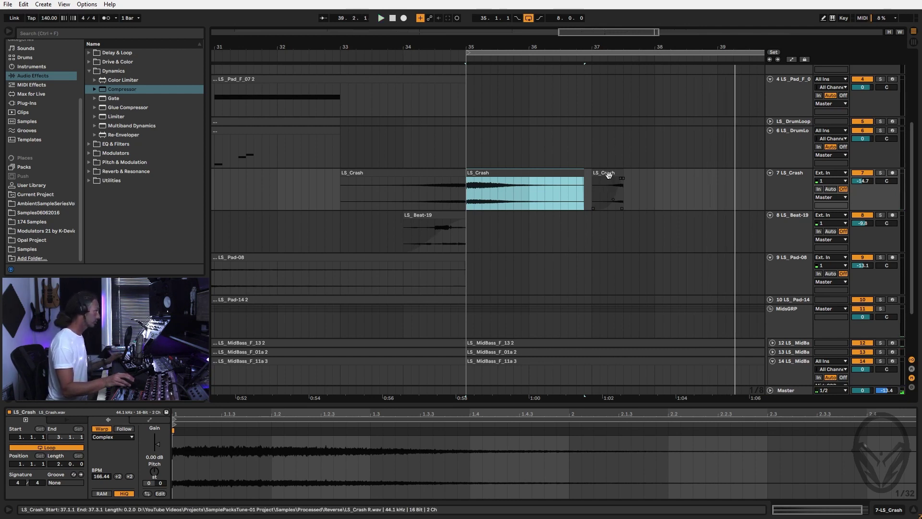
# Set the gain of the reversed crash piece at 37.1.1 to -7.25 dB and play from bar 35.
pyautogui.click(607, 192)
pyautogui.moveTo(160, 450); pyautogui.dragTo(160, 452)
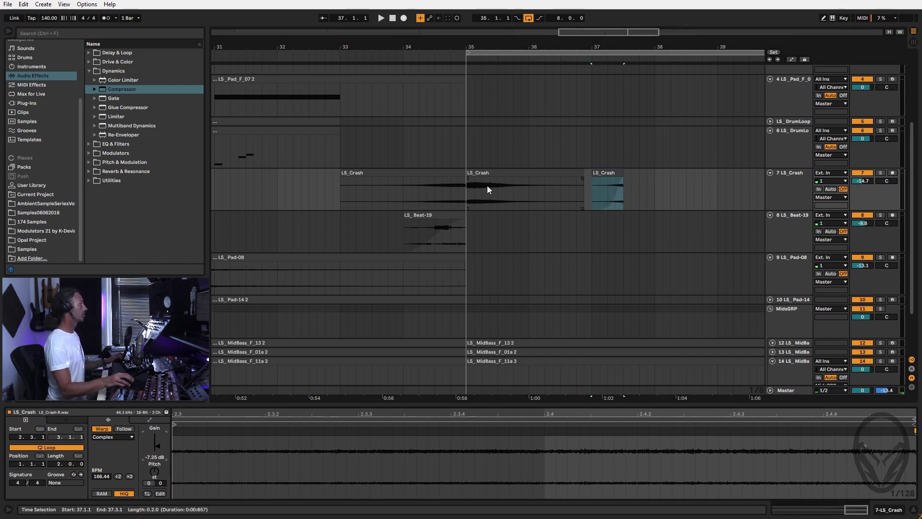
pyautogui.click(485, 172)
pyautogui.press('space')
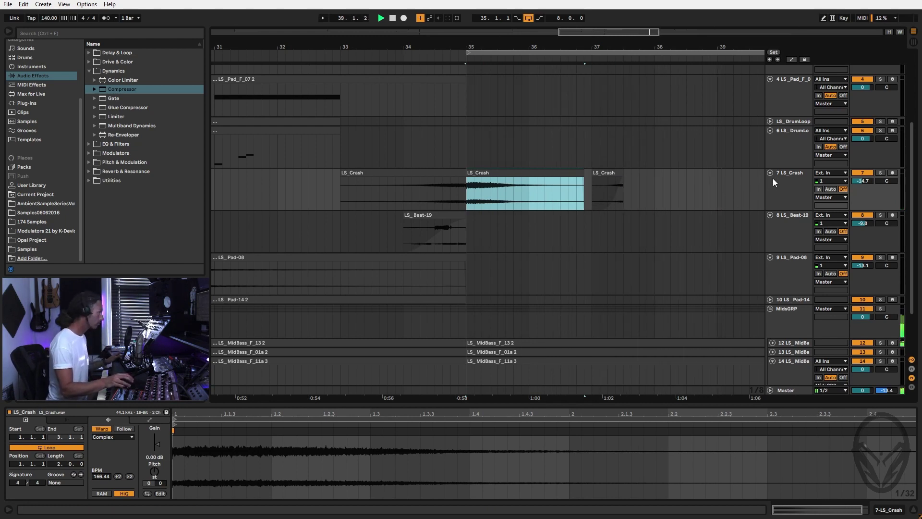
# Arm track 15, LS_Twisted_Reese, for recording while the section plays.
pyautogui.moveTo(572, 61); pyautogui.dragTo(570, 47)
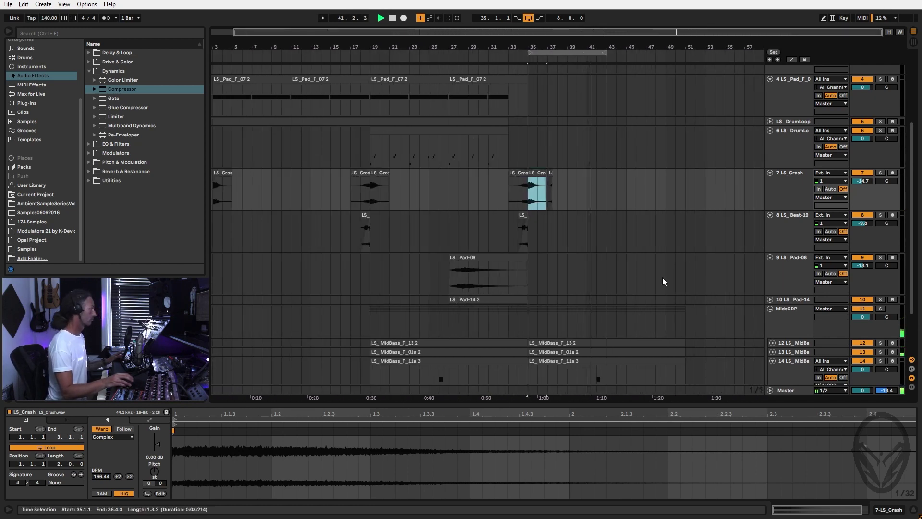
pyautogui.scroll(-5, 673, 257)
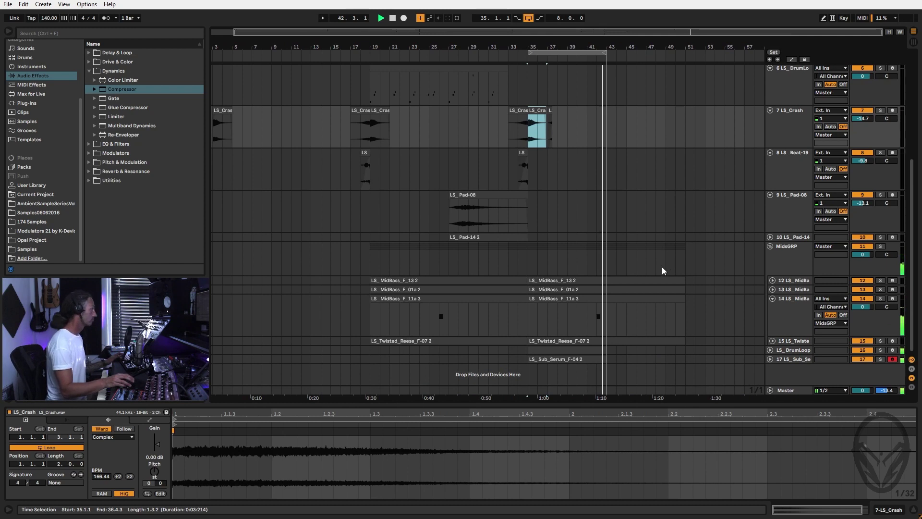
pyautogui.click(788, 341)
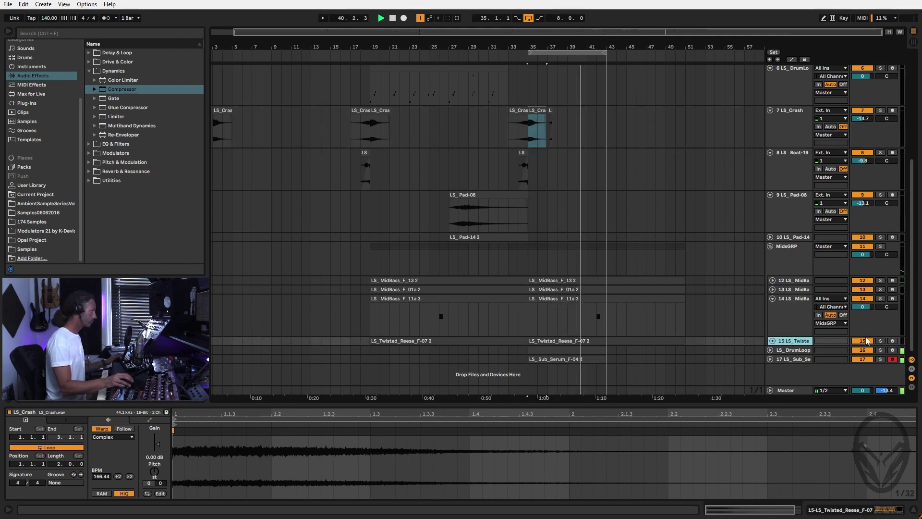
pyautogui.click(893, 341)
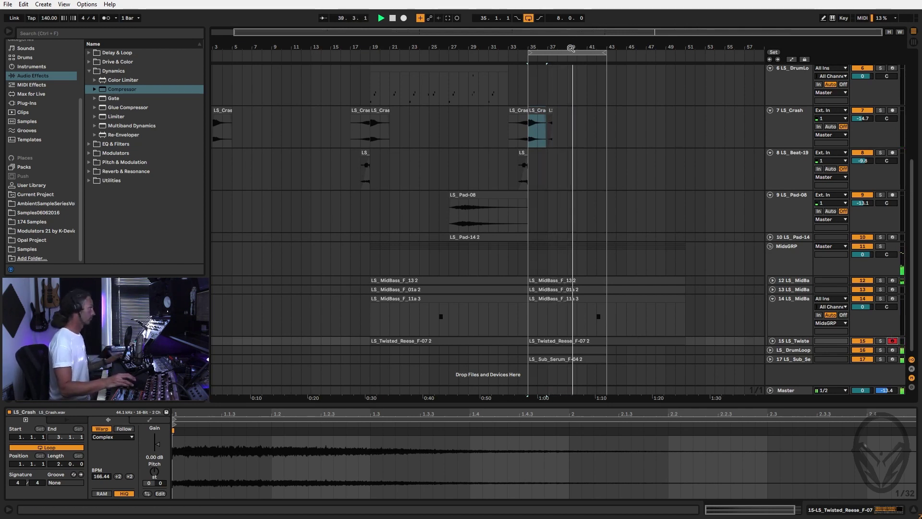
# Duplicate the eight-bar LS_Sub_Serum_F-04 and sliced LS_DrumLoop_140-07 clips from bar 35 to 43.1.1.
pyautogui.click(580, 358)
pyautogui.hotkey('ctrl', 'd')
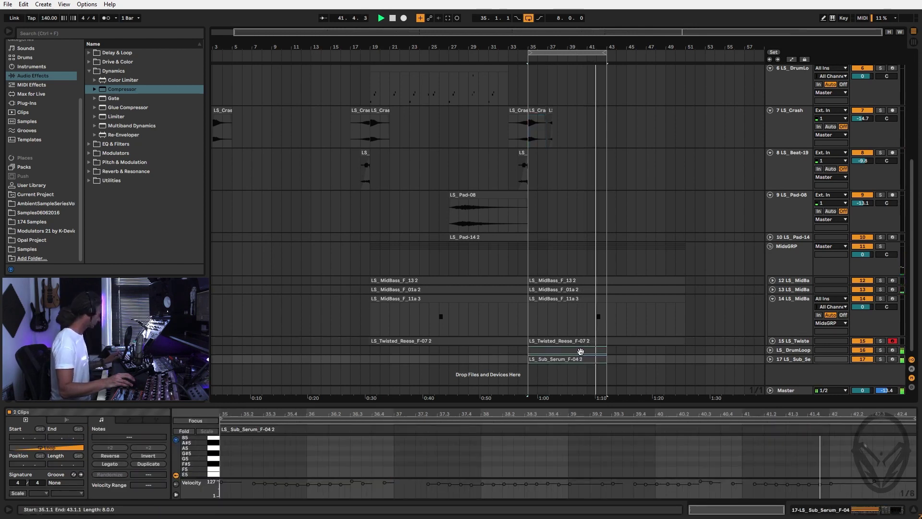
pyautogui.click(580, 351)
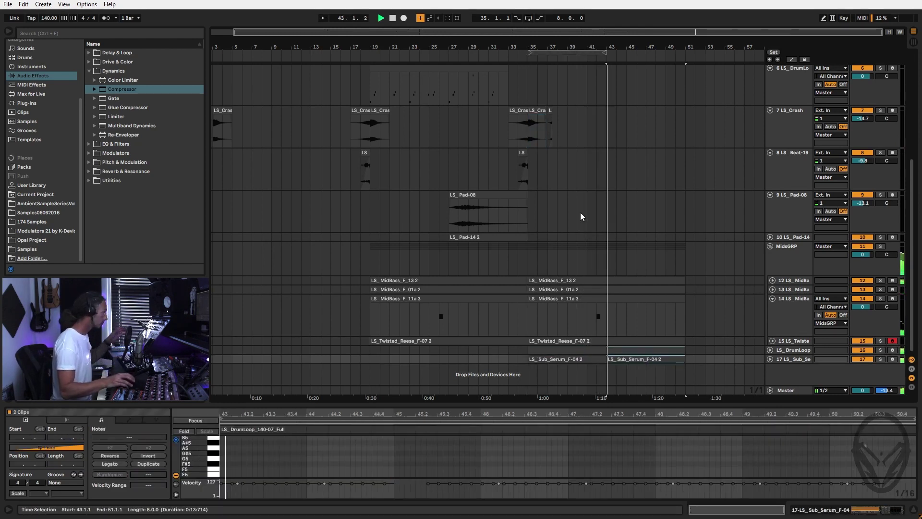
# Extend the playback loop to 16 bars, from 35.1.1 to 51.1.1.
pyautogui.moveTo(603, 50); pyautogui.dragTo(684, 51)
pyautogui.scroll(8, 638, 172)
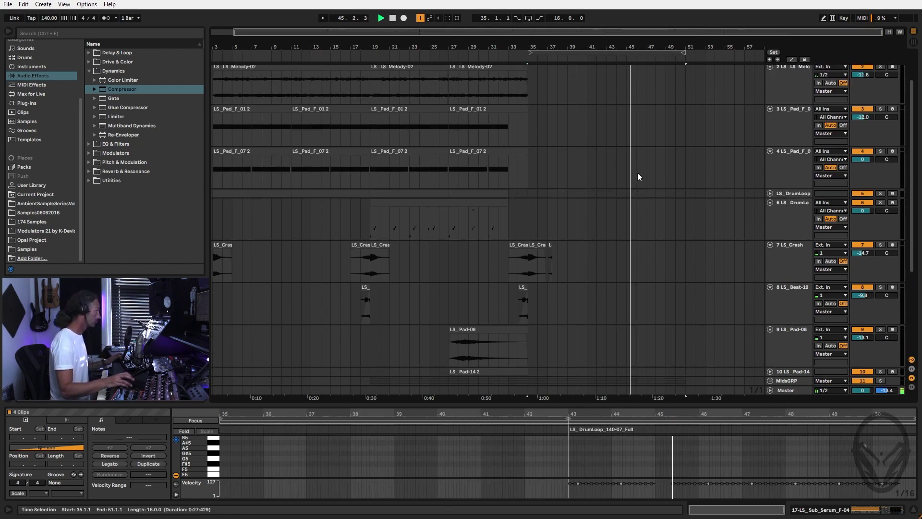
pyautogui.hotkey('ctrl', 'l')
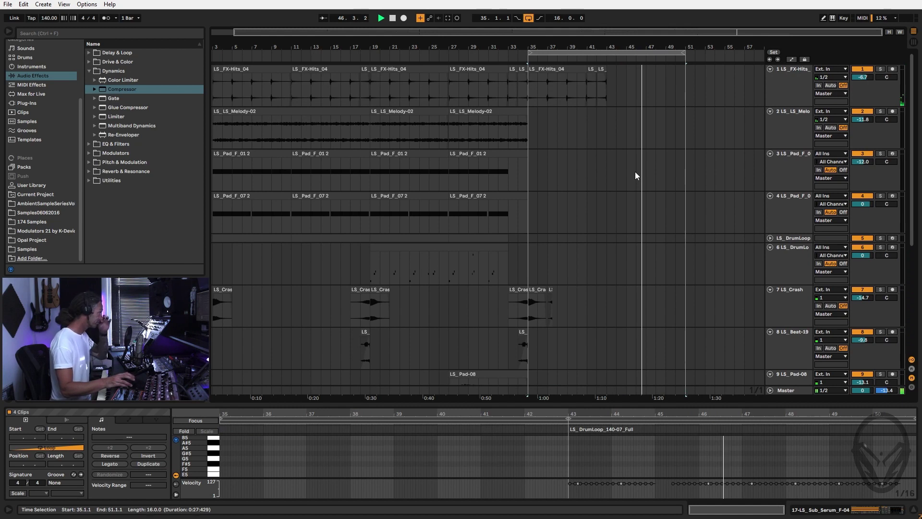
# Delete the LS_FX-Hits_04 audio from 37.1.1 to 39.1.1 and from 41.1.1 to 42.1.1, and play from bar 35.
pyautogui.press('space')
pyautogui.moveTo(546, 97); pyautogui.dragTo(567, 83)
pyautogui.press('Delete')
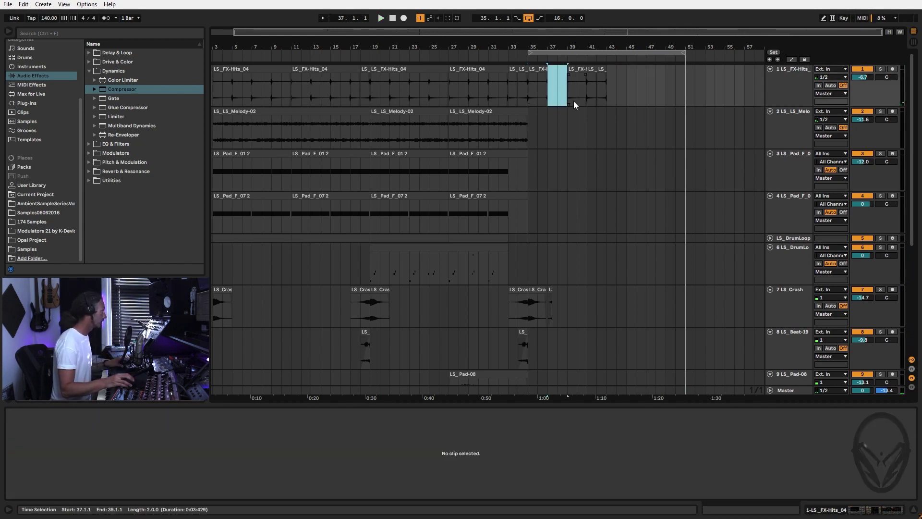
pyautogui.click(593, 74)
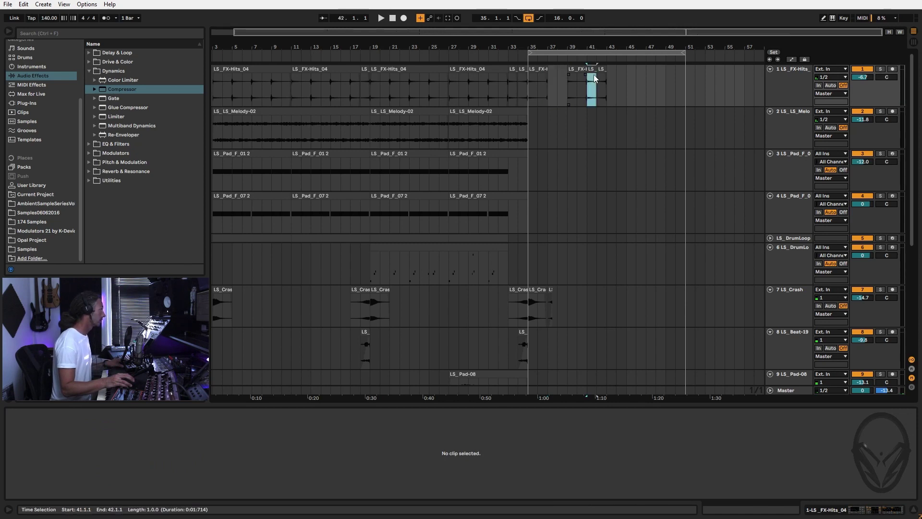
pyautogui.click(540, 69)
pyautogui.press('space')
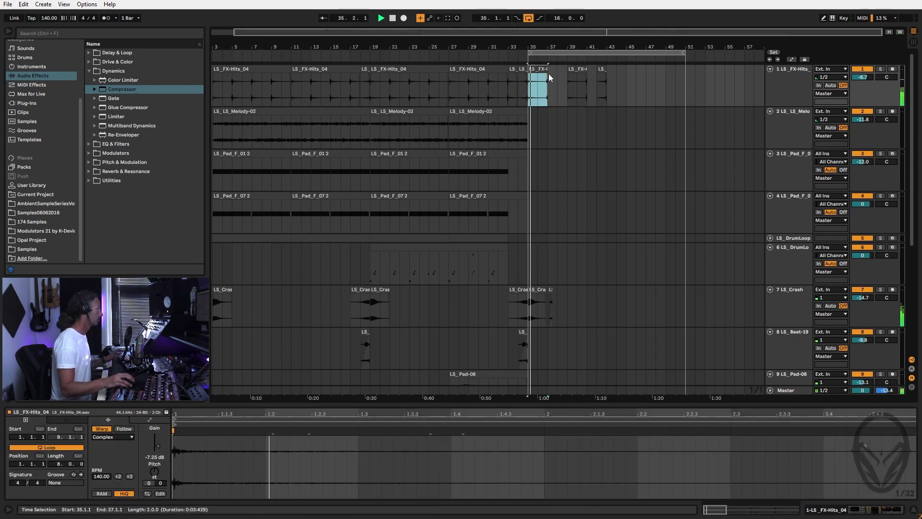
# Add short fade-outs to the ends of the LS_FX-Hits_04 clips starting at bars 35 and 39.
pyautogui.click(544, 74)
pyautogui.moveTo(543, 74); pyautogui.dragTo(540, 74)
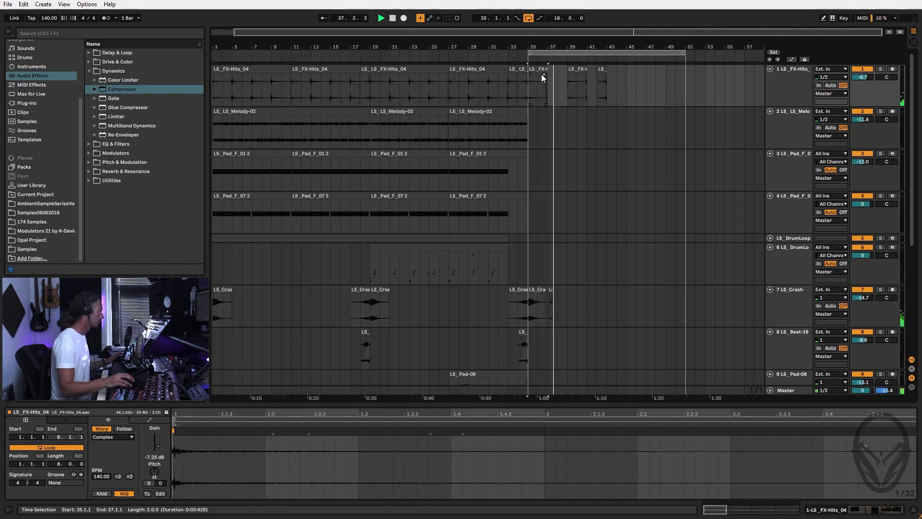
pyautogui.moveTo(574, 76)
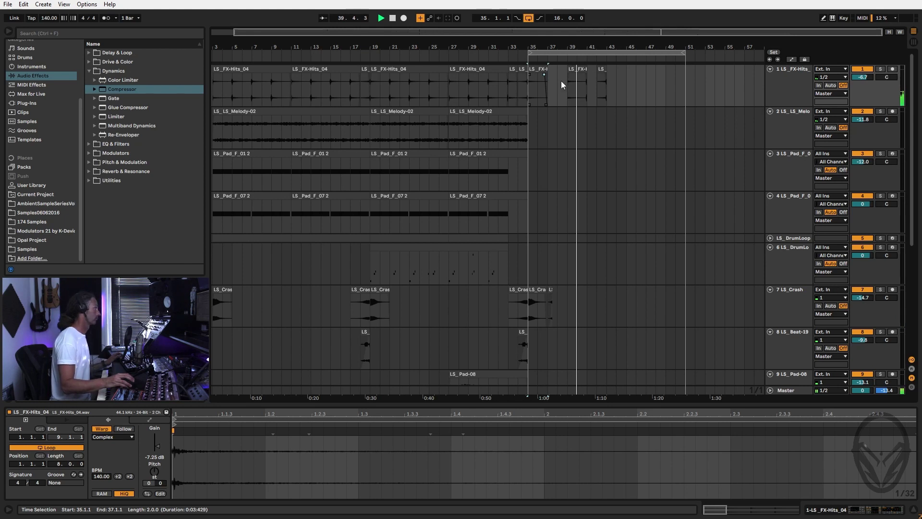
pyautogui.moveTo(583, 76); pyautogui.dragTo(580, 74)
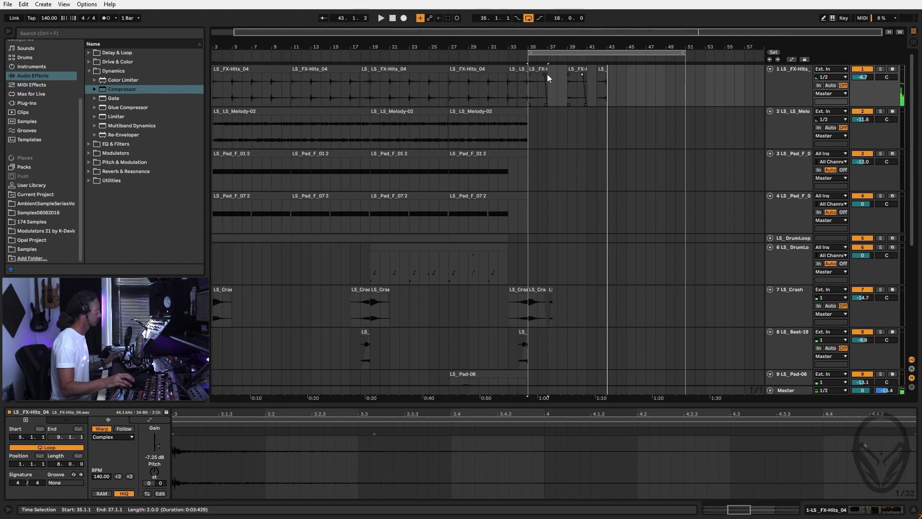
# Duplicate the edited eight-bar LS_FX-Hits_04 section from bar 35 to 43.1.1 and play it.
pyautogui.click(546, 76)
pyautogui.keyDown('shift'); pyautogui.click(602, 71); pyautogui.keyUp('shift')
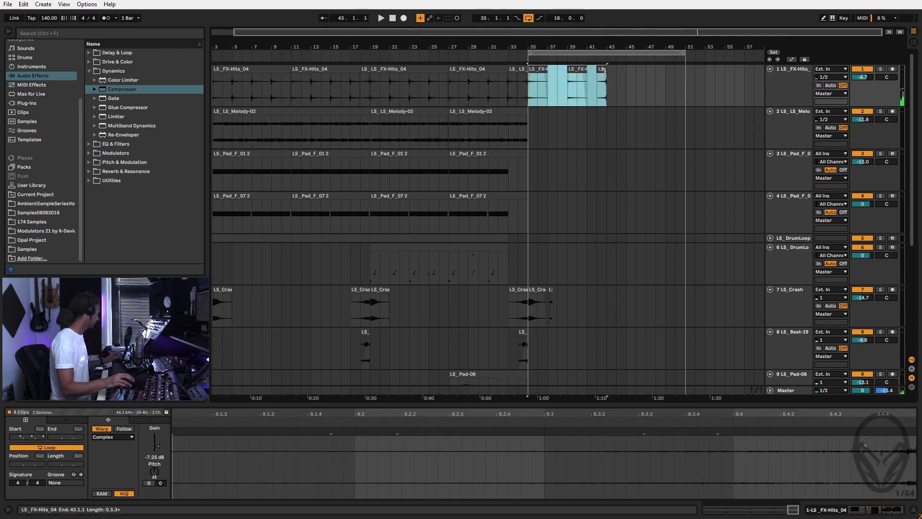
pyautogui.hotkey('ctrl', 'd')
pyautogui.press('space')
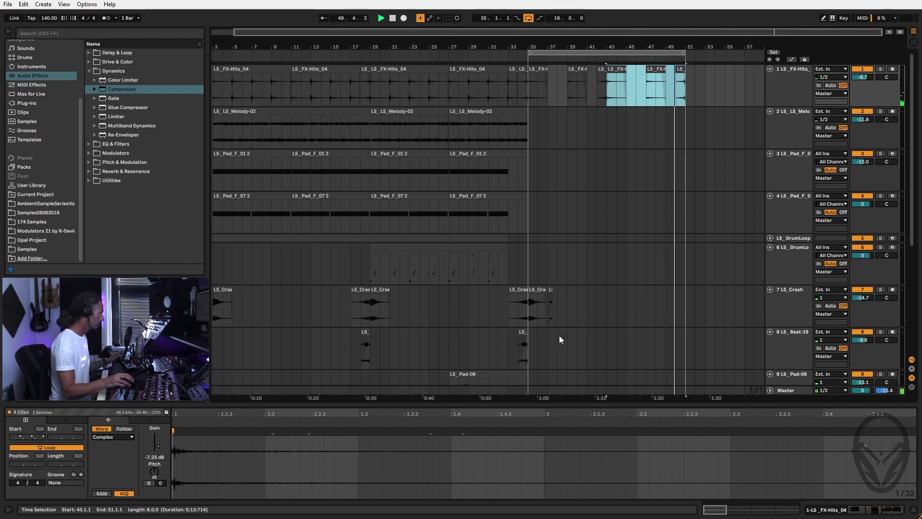
# Copy the one-bar LS_Beat-19 clip from bar 34 to 50.1.1.
pyautogui.click(523, 335)
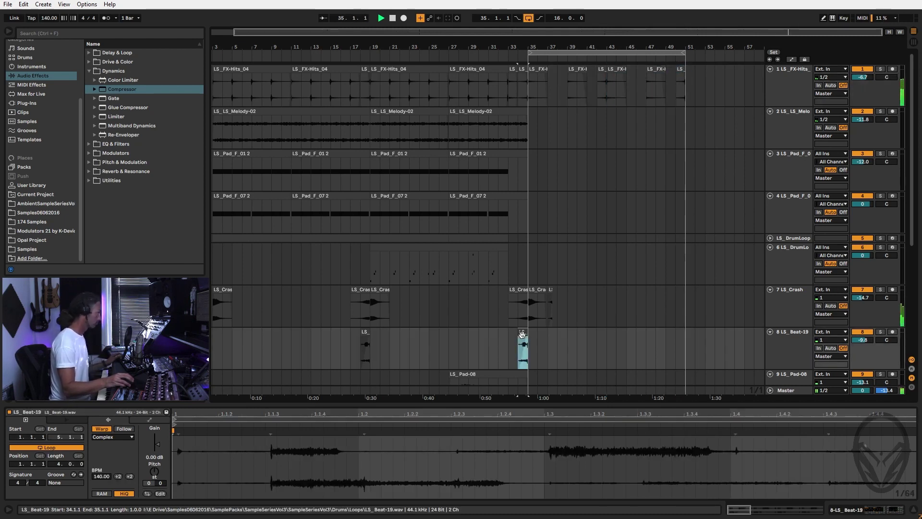
pyautogui.moveTo(522, 334); pyautogui.dragTo(680, 337)
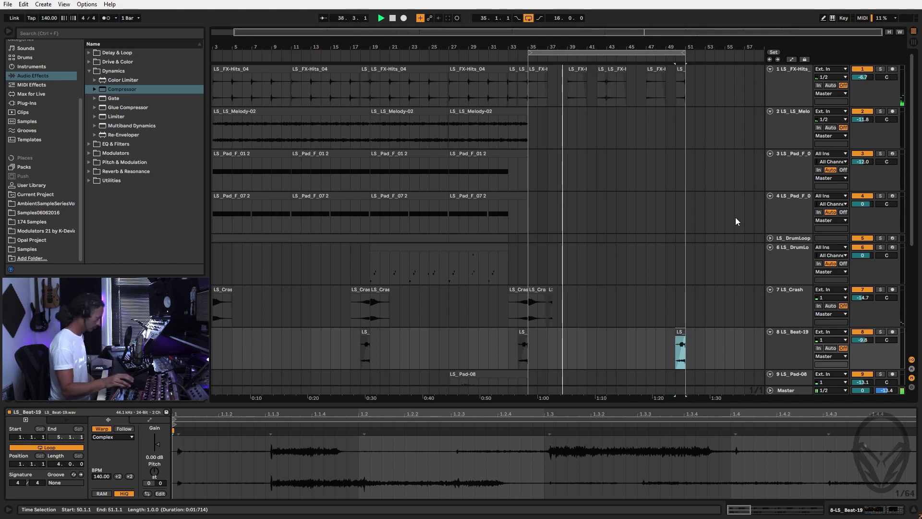
# Copy bar 31 of the track 6 drum loop clip to 49.1.1 and remove the note at the start of the copy.
pyautogui.scroll(-6, 736, 217)
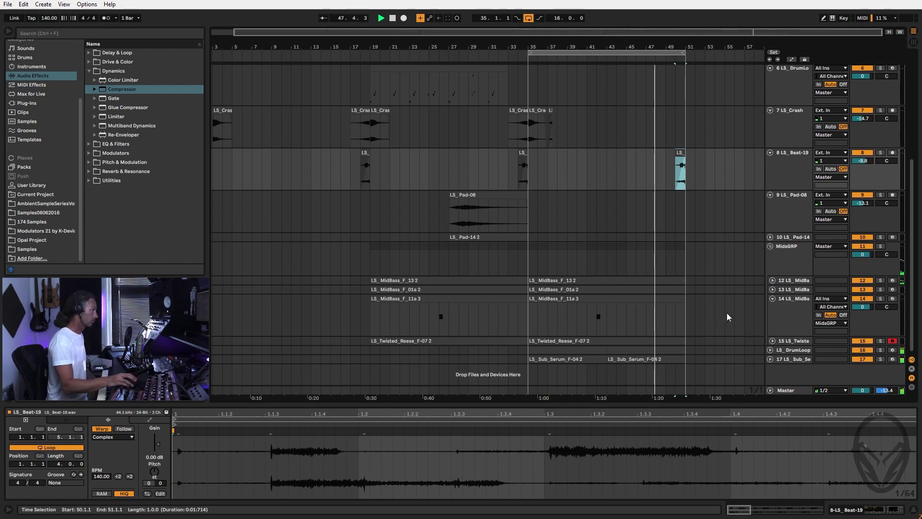
pyautogui.scroll(4, 642, 250)
pyautogui.scroll(1, 642, 249)
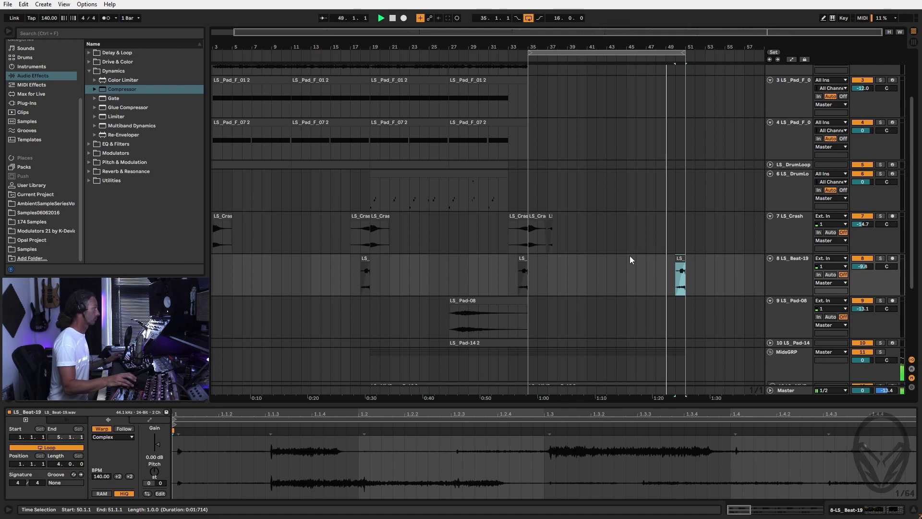
pyautogui.moveTo(487, 182); pyautogui.dragTo(497, 176)
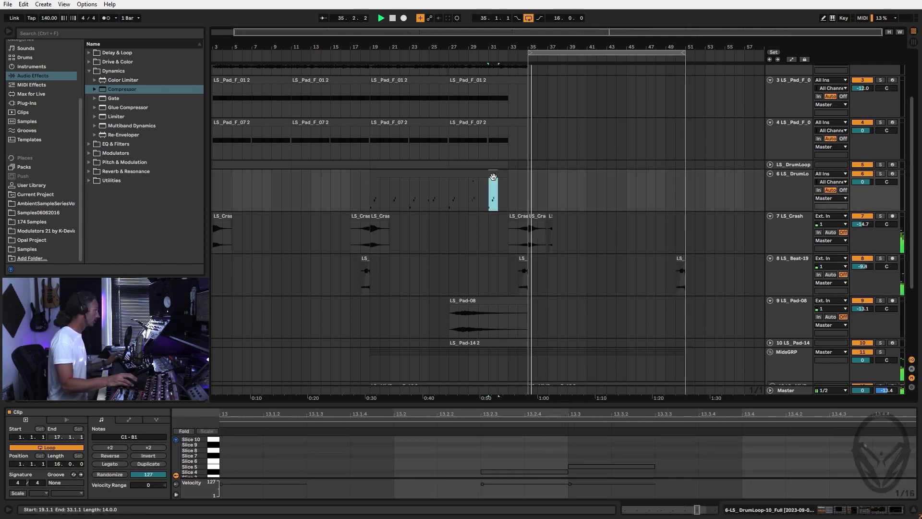
pyautogui.moveTo(496, 175); pyautogui.dragTo(669, 171)
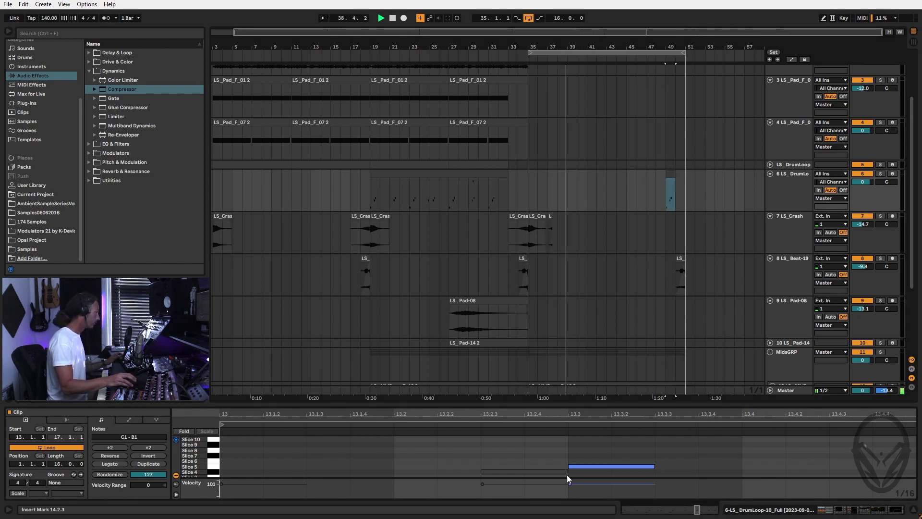
pyautogui.click(263, 494)
pyautogui.click(224, 493)
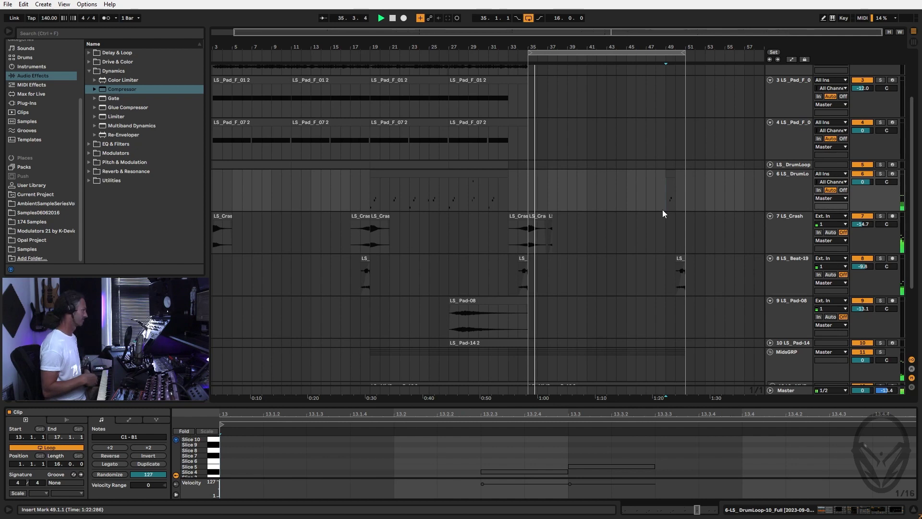
# Copy the two-bar portion of the LS_Pad_F_01 clip starting at 31.1.1 to 49.1.1.
pyautogui.click(492, 106)
pyautogui.click(505, 81)
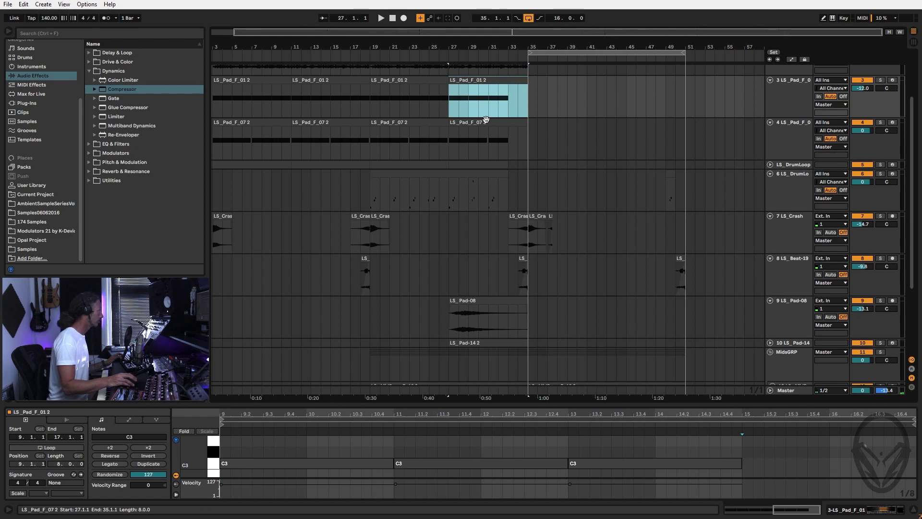
pyautogui.moveTo(486, 115); pyautogui.dragTo(514, 86)
pyautogui.moveTo(665, 84); pyautogui.dragTo(679, 84)
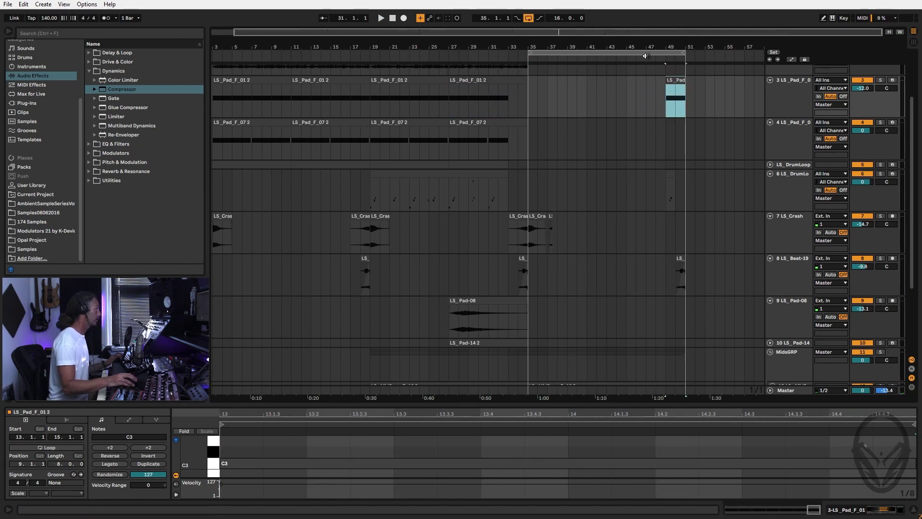
# Copy bar 25 of the track 6 drum loop clip to 42.1.1 and play the arrangement from 35.1.1.
pyautogui.press('space')
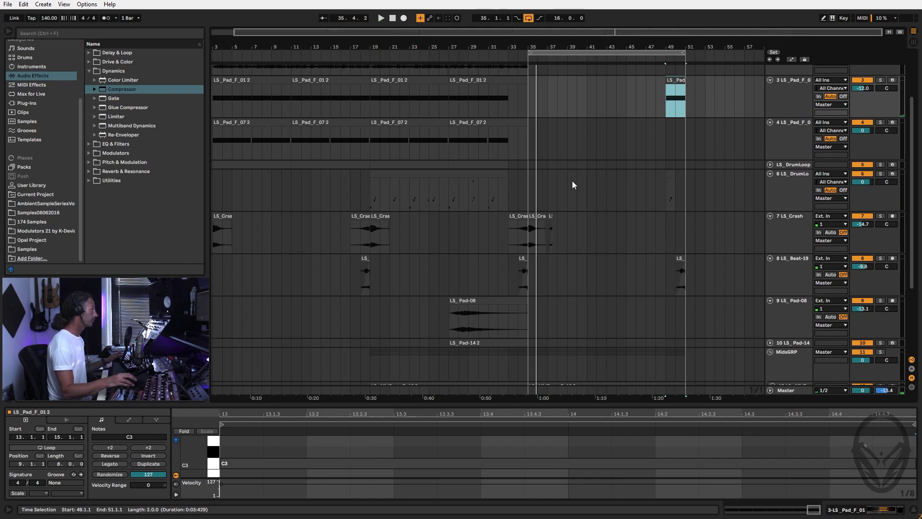
pyautogui.click(431, 202)
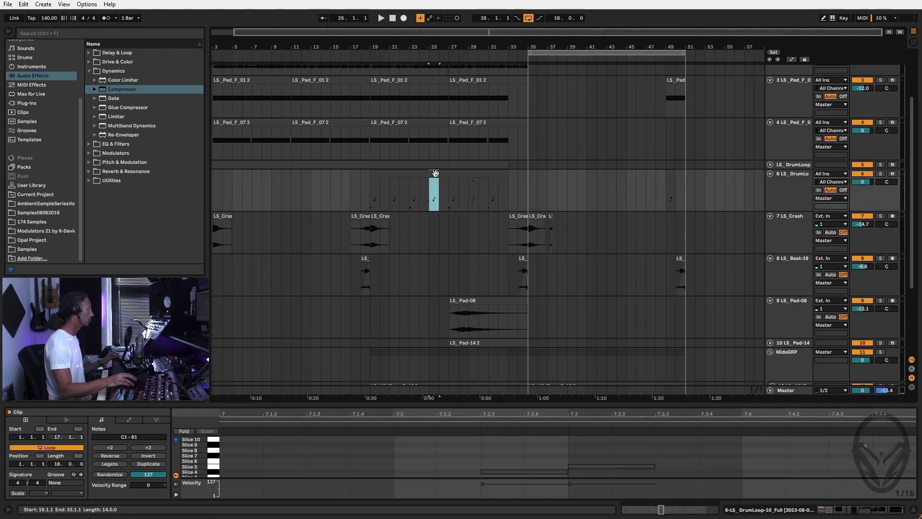
pyautogui.moveTo(437, 181); pyautogui.dragTo(599, 177)
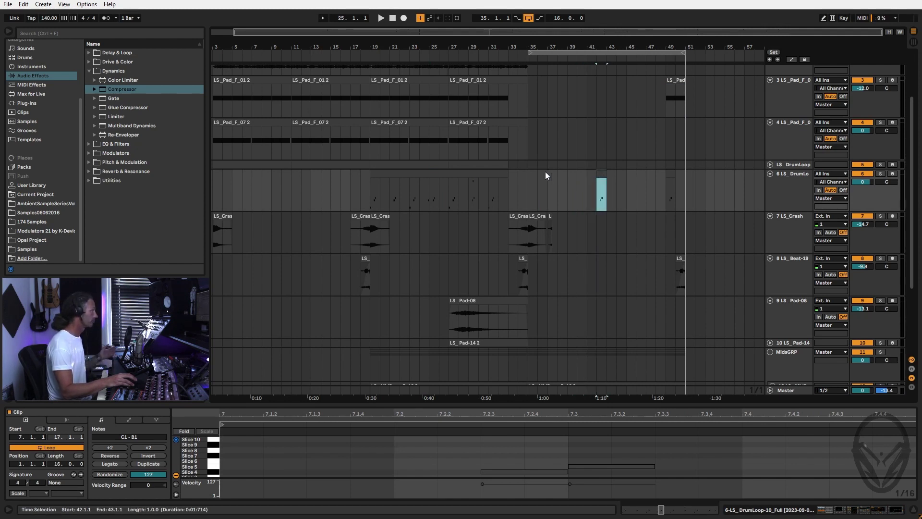
pyautogui.click(530, 178)
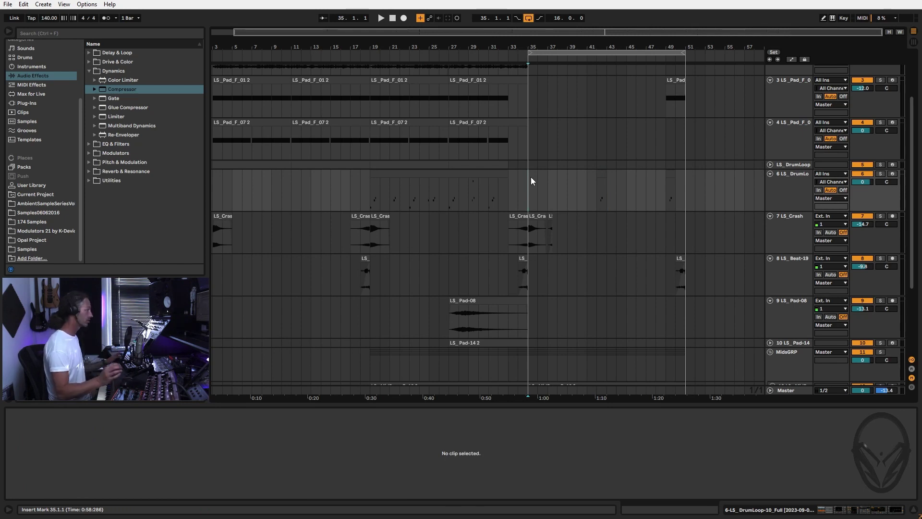
pyautogui.press('space')
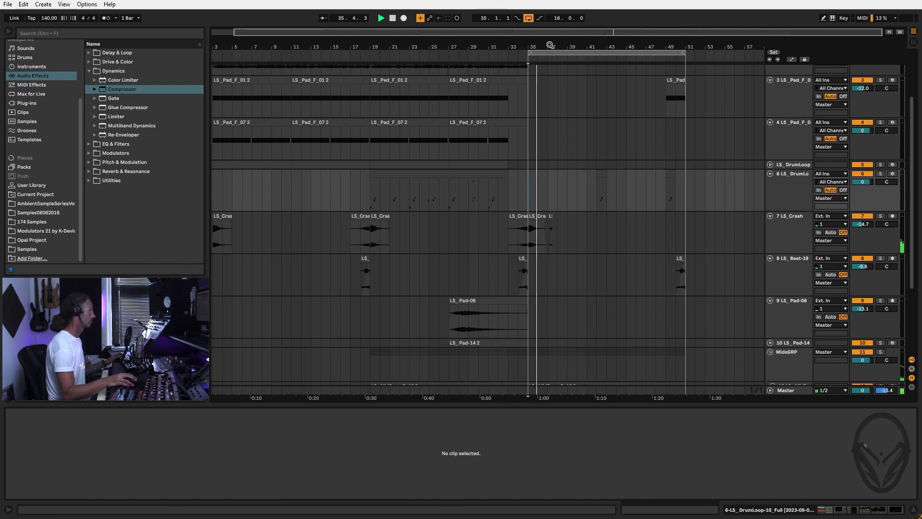
# Copy the first three beats of bar 31 of the track 6 drum loop clip to 37.1.1.
pyautogui.press('+')
pyautogui.press('+')
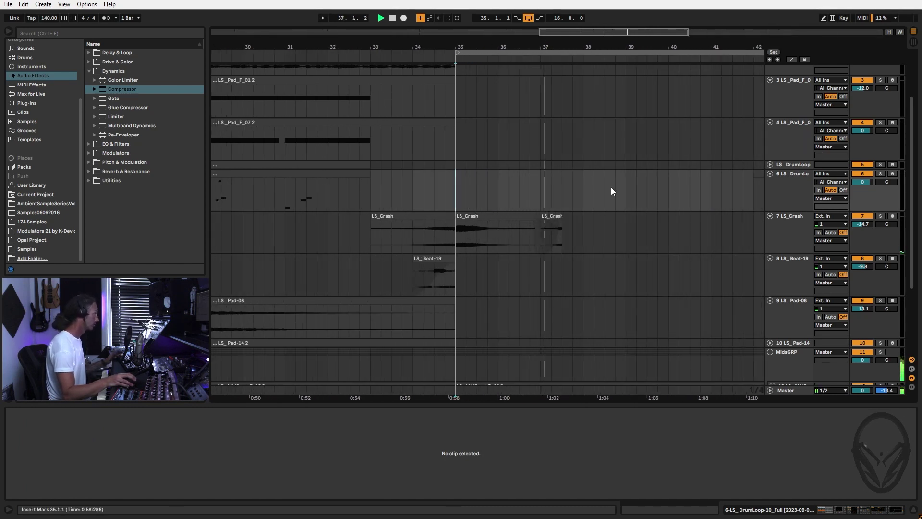
pyautogui.moveTo(286, 192); pyautogui.dragTo(519, 179)
pyautogui.press('space')
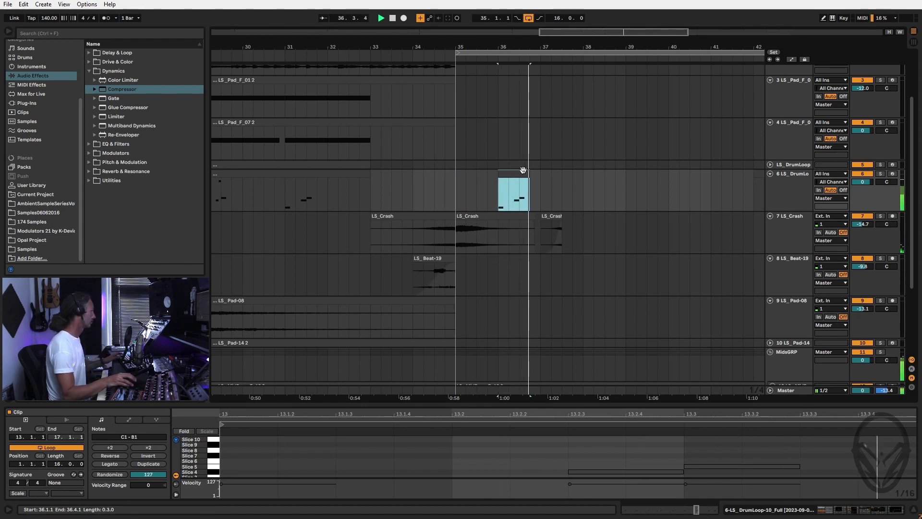
pyautogui.moveTo(517, 184); pyautogui.dragTo(561, 181)
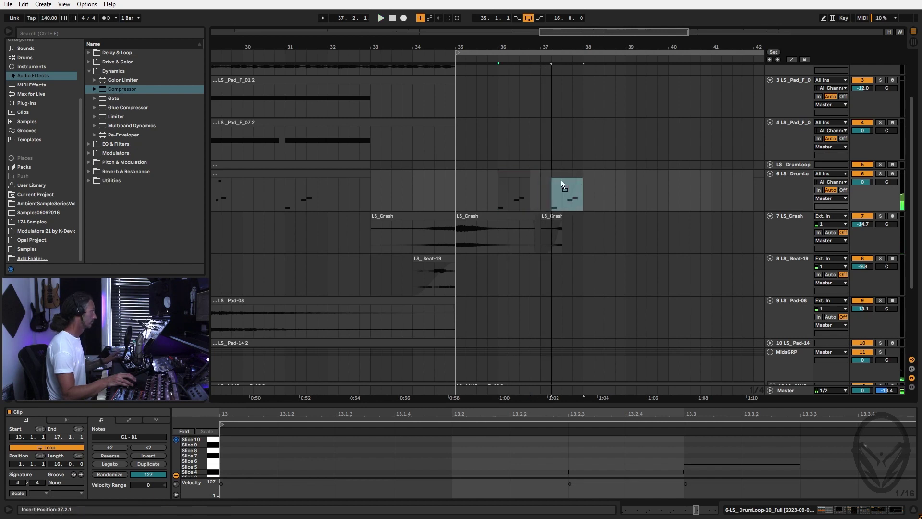
# Play the arrangement from 35.1.1 to the end of the loop to check the added drum fills.
pyautogui.click(456, 188)
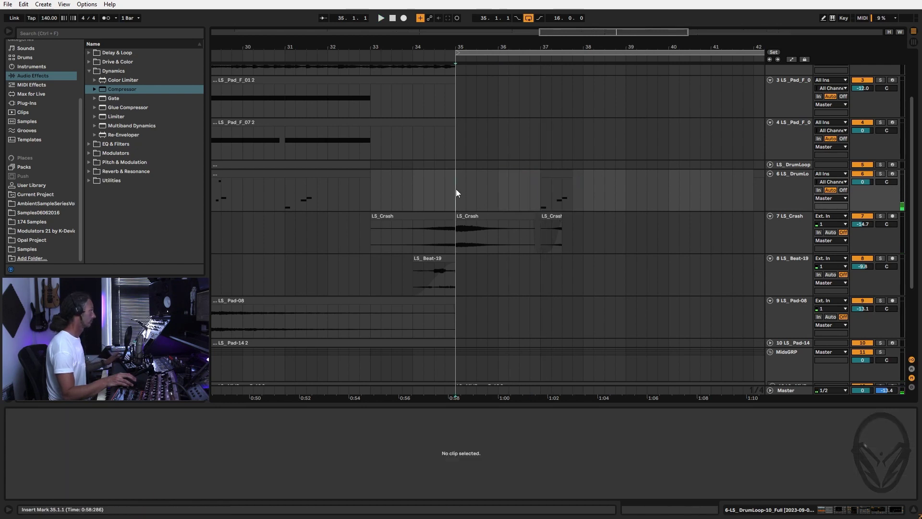
pyautogui.press('space')
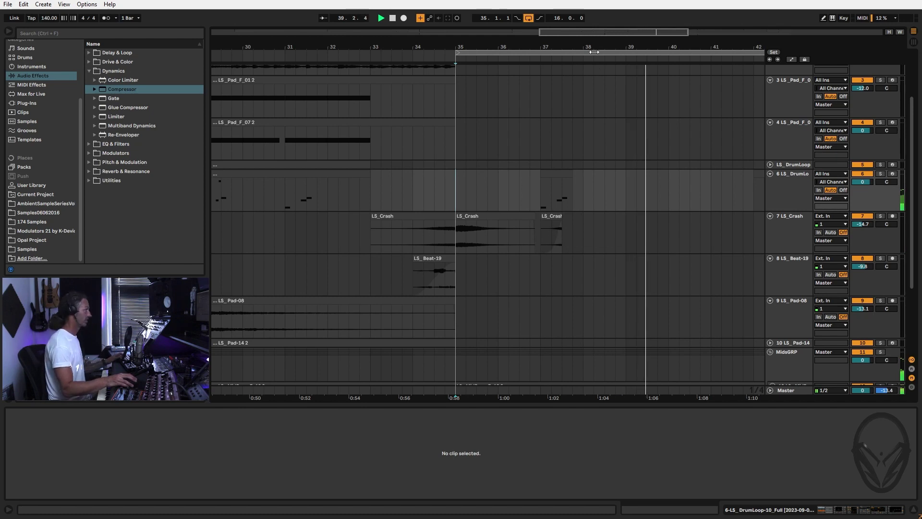
pyautogui.scroll(-2, 593, 60)
pyautogui.scroll(-3, 592, 60)
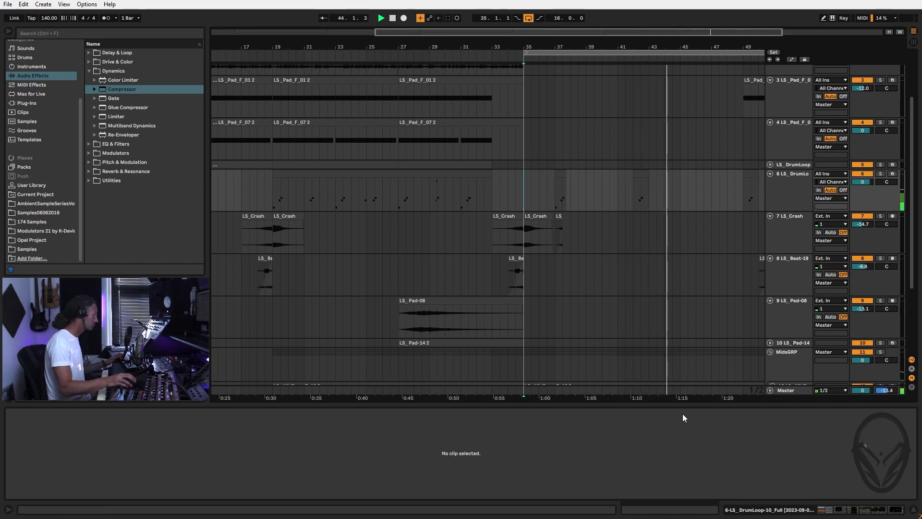
pyautogui.moveTo(683, 397); pyautogui.dragTo(623, 398)
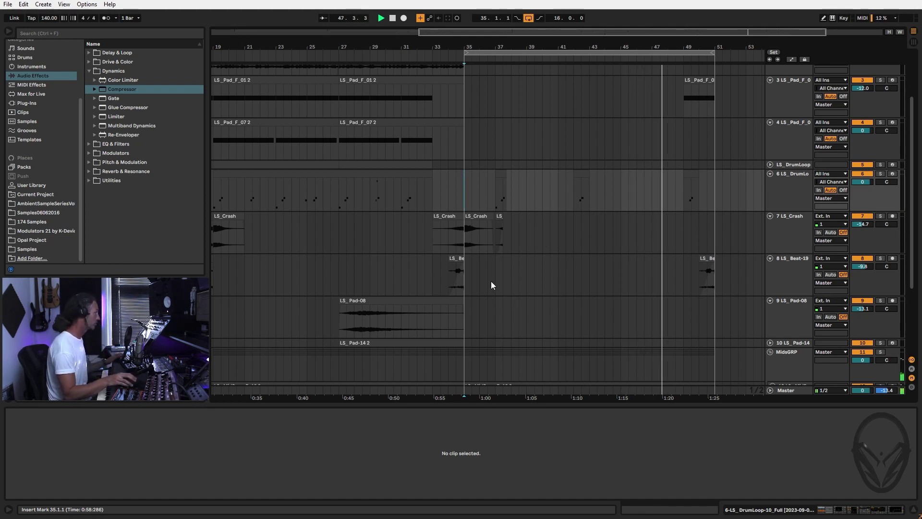
pyautogui.moveTo(460, 269)
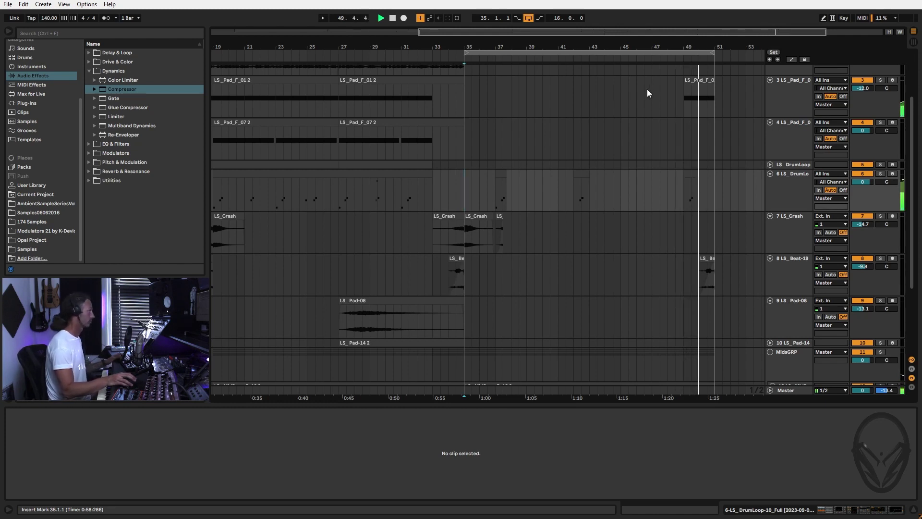
# Open the Filter/Global settings of the LS_Pad_F_01 Sampler on track 3.
pyautogui.click(797, 85)
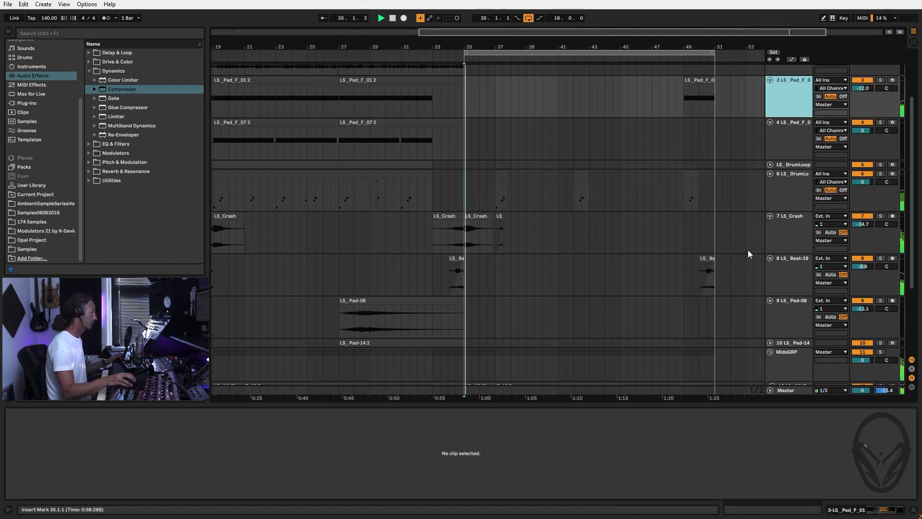
pyautogui.click(793, 85)
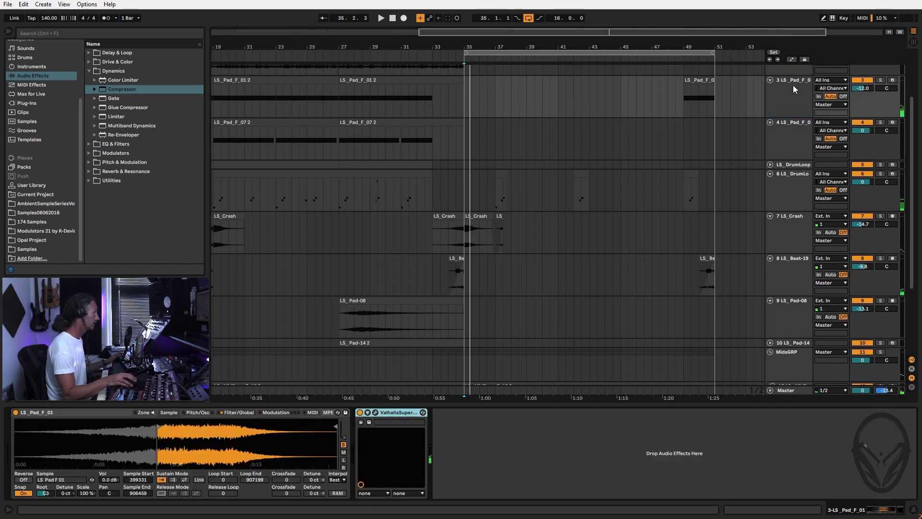
pyautogui.click(234, 412)
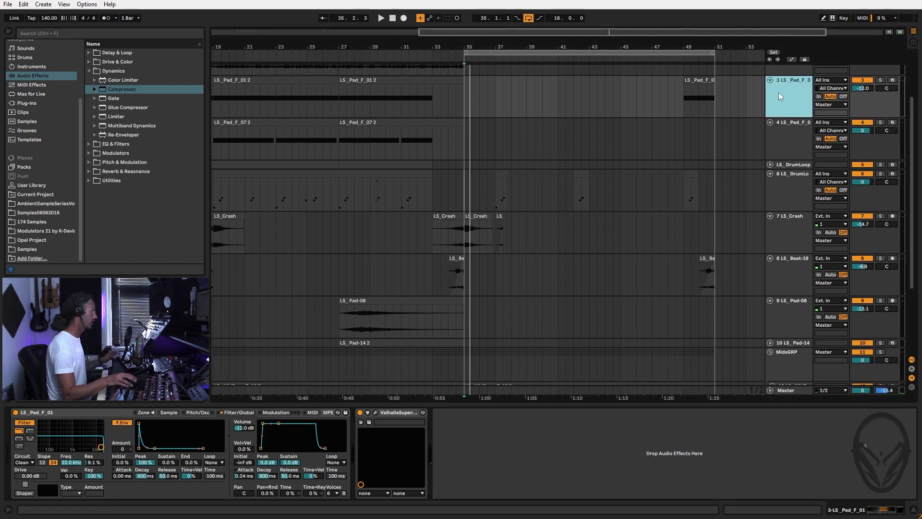
# Try duplicating the LS_Pad_F_01 track and undo the duplication.
pyautogui.hotkey('ctrl', 'd')
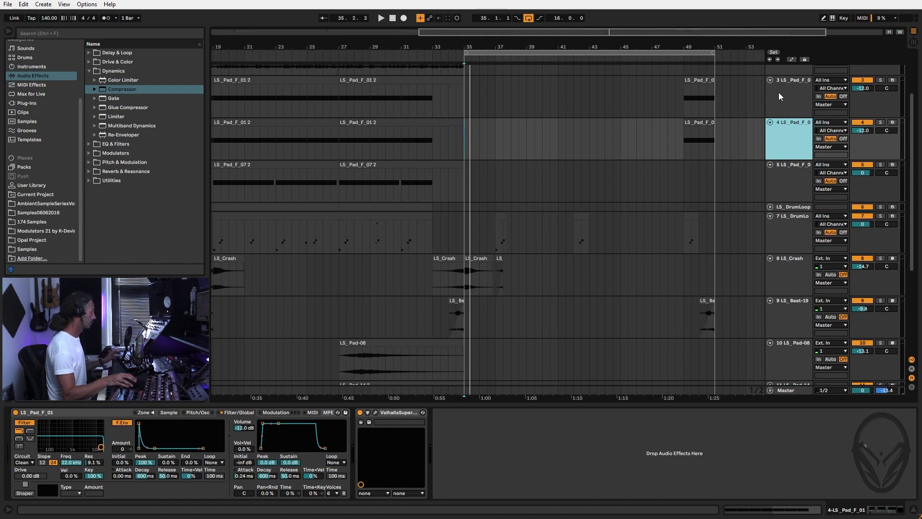
pyautogui.hotkey('ctrl', 'z')
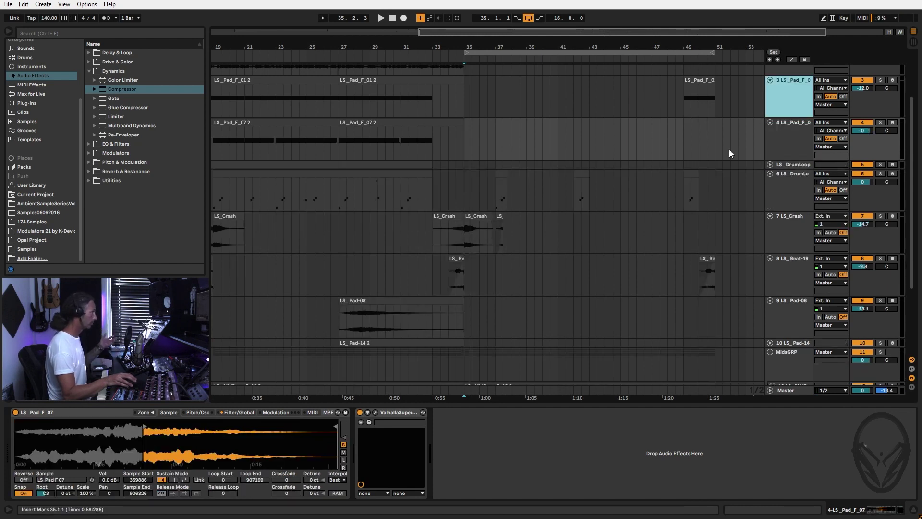
# Insert a MIDI track below track 3 and copy the LS_Pad_F_01 Sampler and Valhalla effect onto it.
pyautogui.rightClick(793, 102)
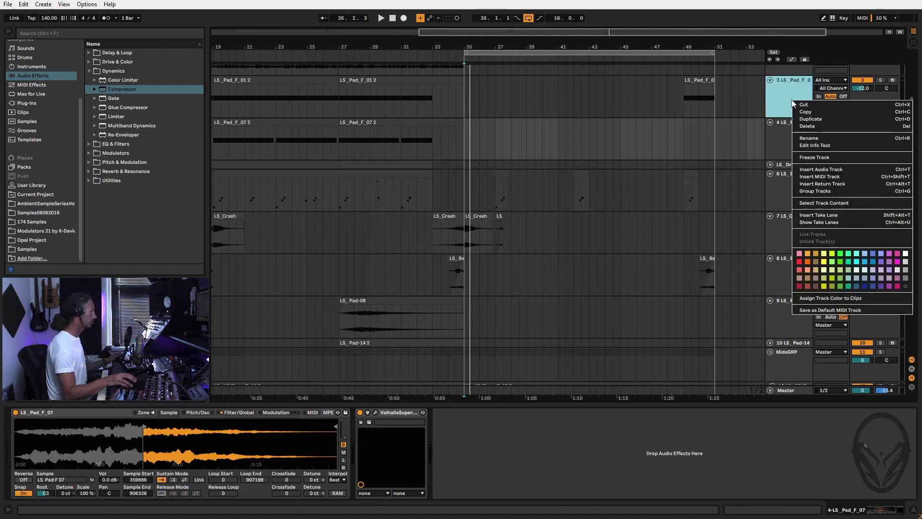
pyautogui.click(818, 177)
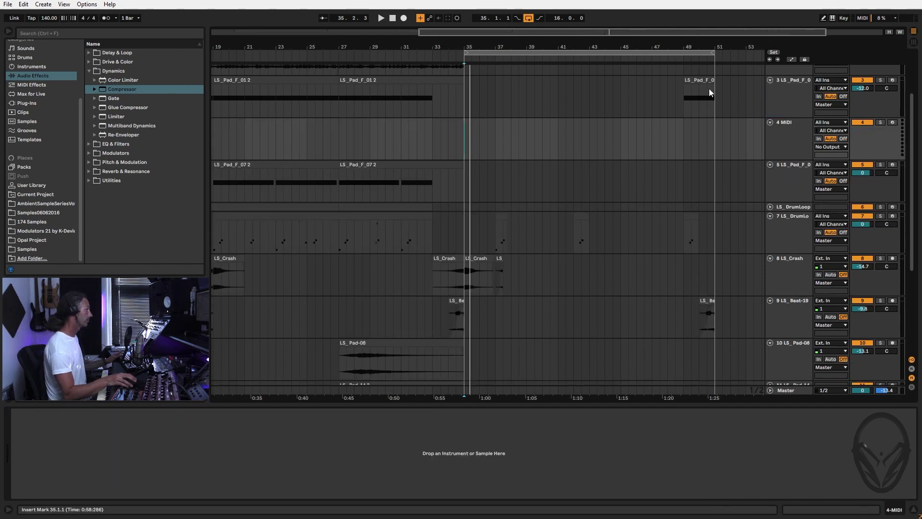
pyautogui.click(795, 90)
pyautogui.click(73, 417)
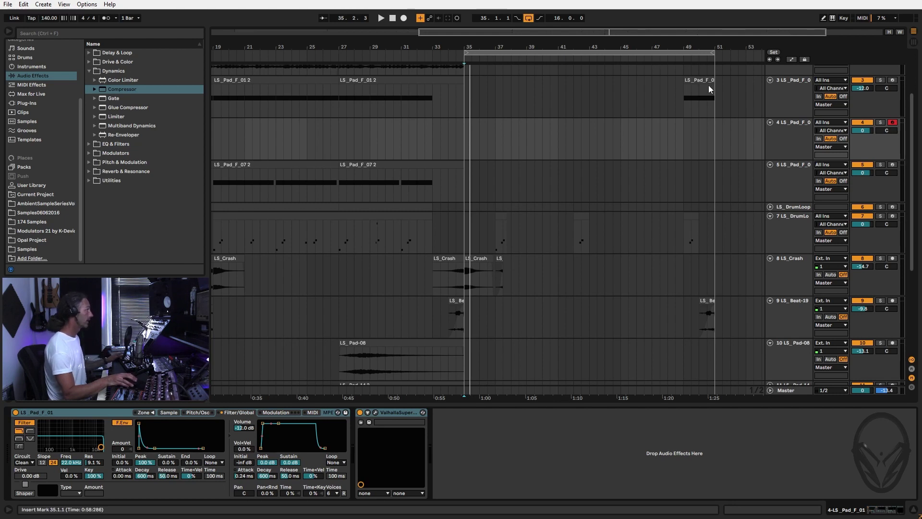
# Move the two-bar pad clip at 49.1.1 to the new track 4 and lengthen its Sampler volume envelope attack to several seconds.
pyautogui.moveTo(697, 82); pyautogui.dragTo(697, 130)
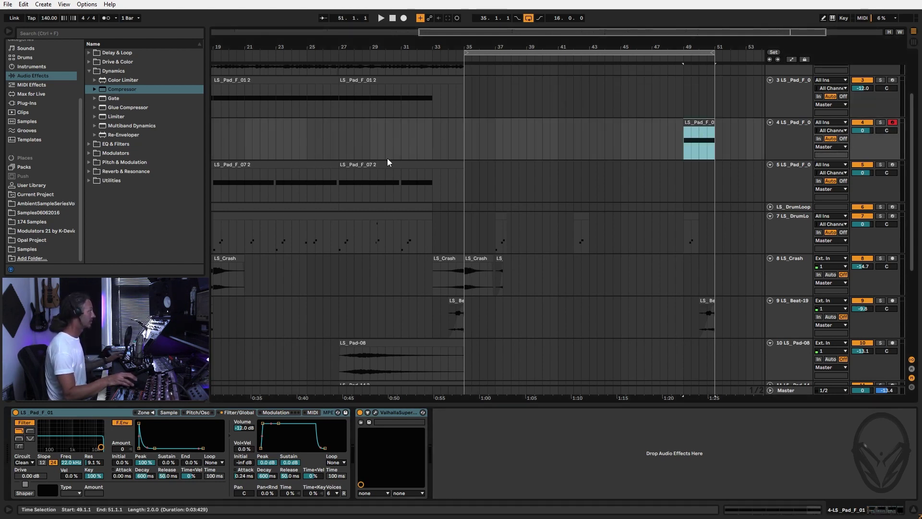
pyautogui.moveTo(263, 423); pyautogui.dragTo(265, 423)
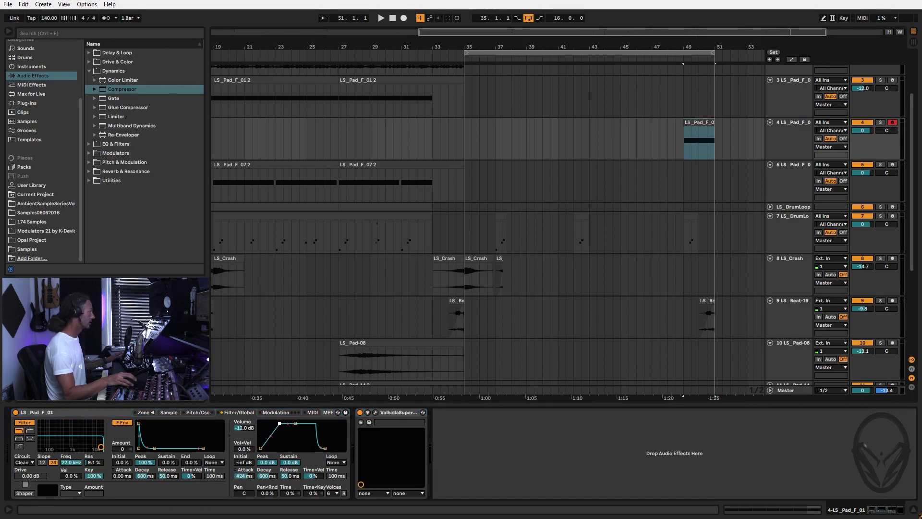
pyautogui.press('space')
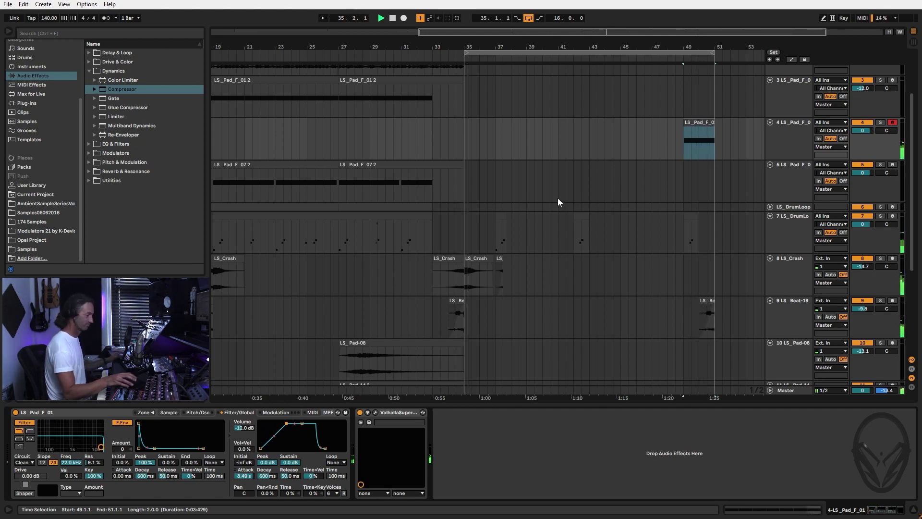
# Try the track 4 pad clip's note an octave higher at C4, listen to it, and return it to C3.
pyautogui.doubleClick(702, 121)
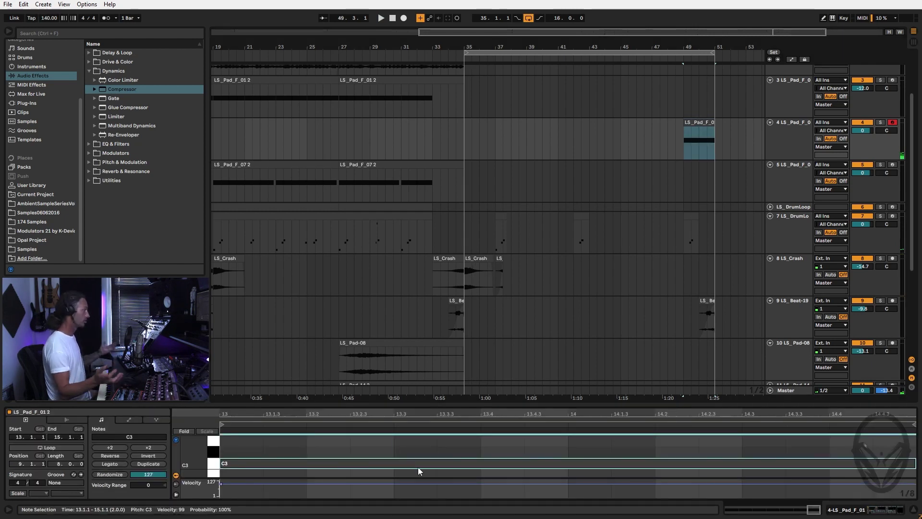
pyautogui.hotkey('shift', 'Up')
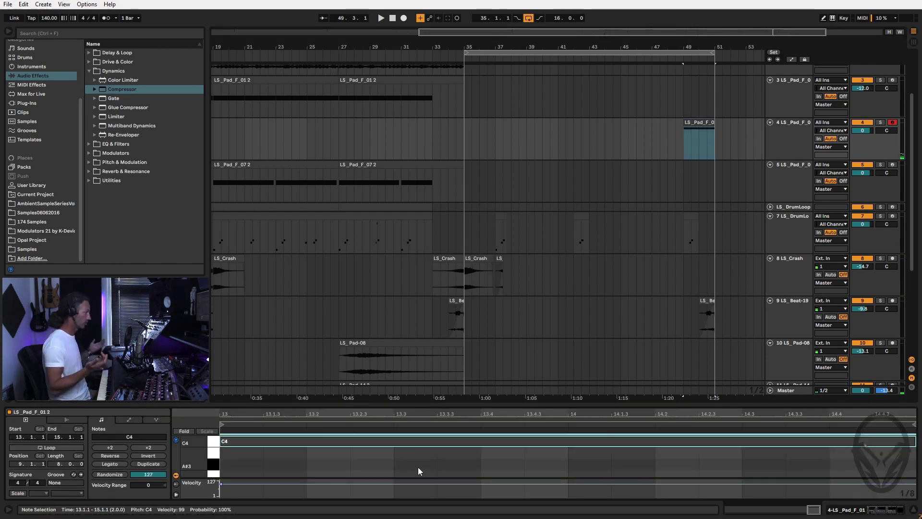
pyautogui.press('space')
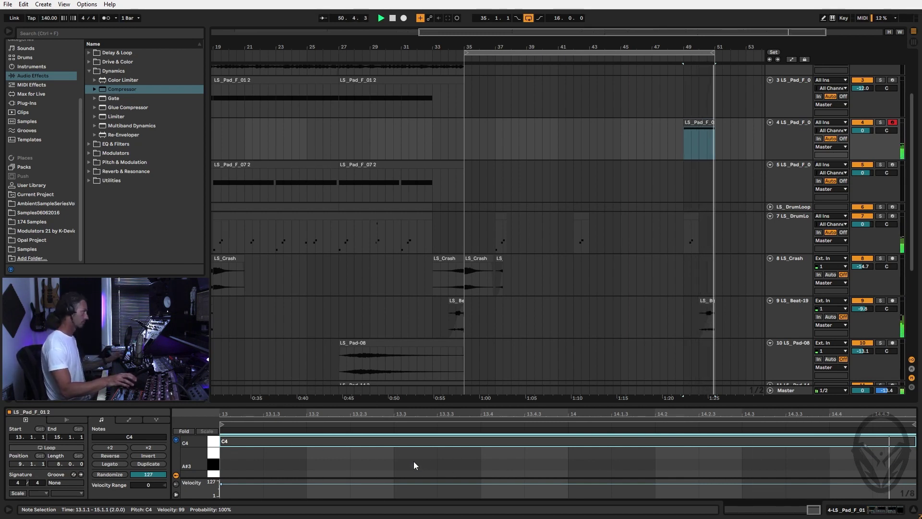
pyautogui.hotkey('shift', 'Down')
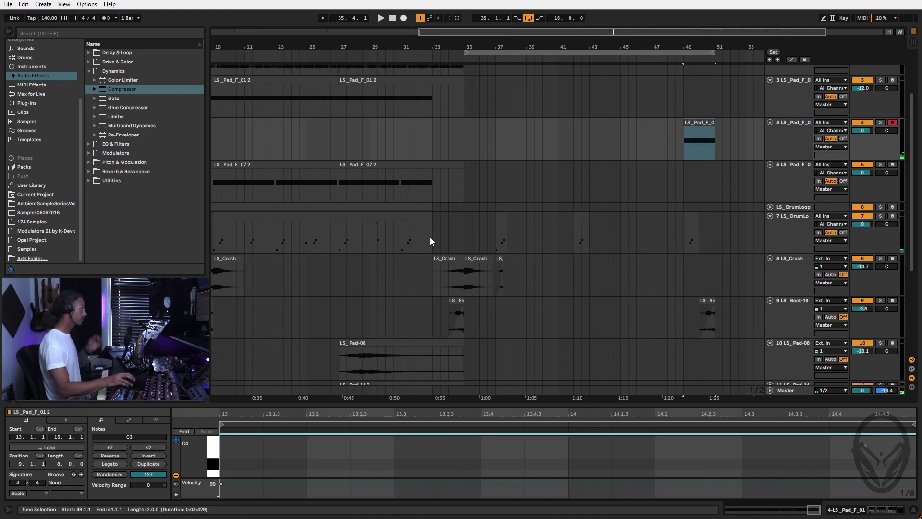
# Select the looped section from 35.1.1 to 51.1.1 and play it.
pyautogui.click(486, 50)
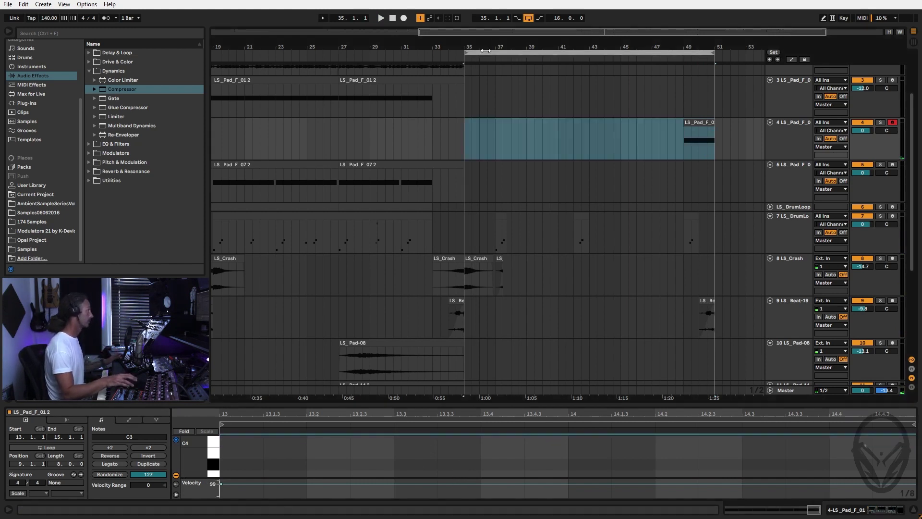
pyautogui.press('space')
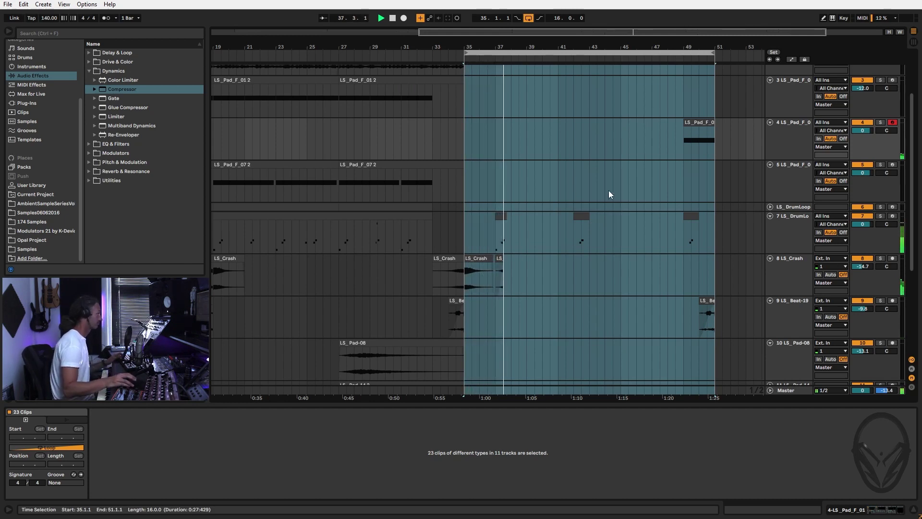
pyautogui.scroll(3, 598, 198)
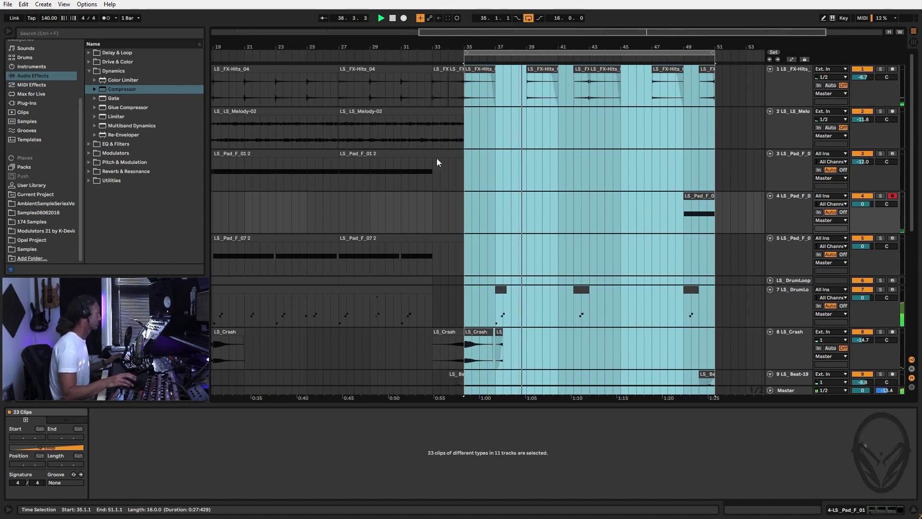
# Copy bar 34 of the LS_Melody-02 clip to 42.1.1 and play the arrangement from 35.1.1.
pyautogui.click(427, 109)
pyautogui.moveTo(451, 126); pyautogui.dragTo(579, 108)
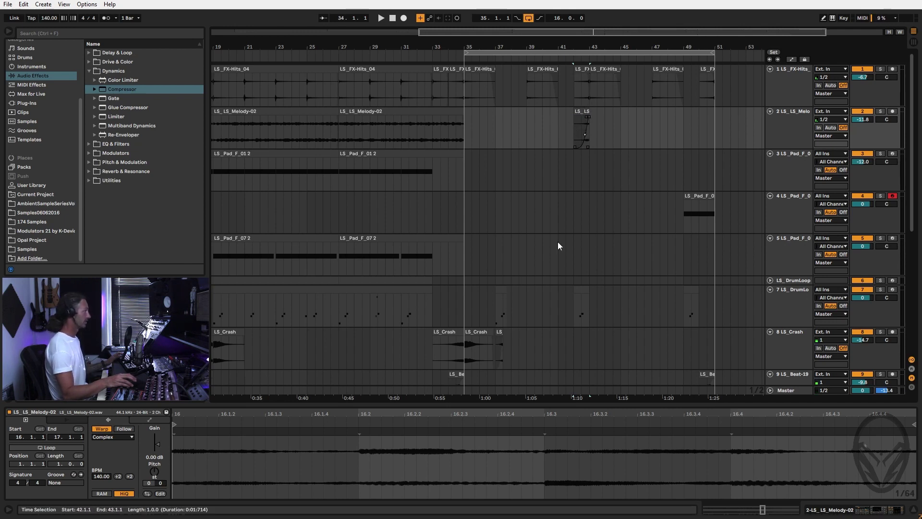
pyautogui.click(468, 130)
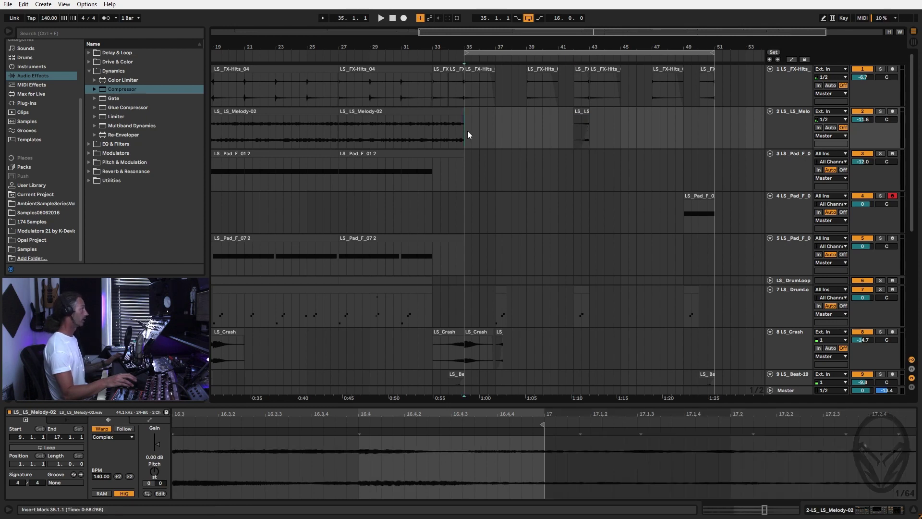
pyautogui.press('space')
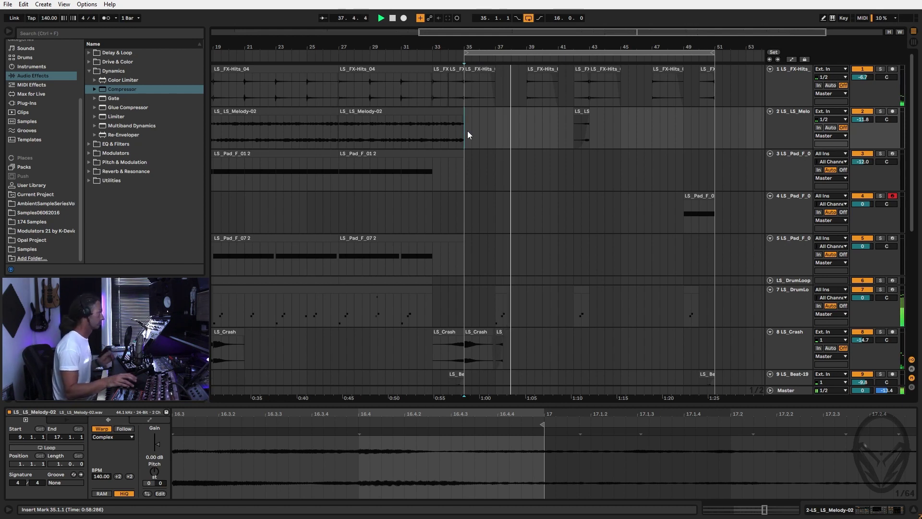
pyautogui.scroll(-8, 411, 240)
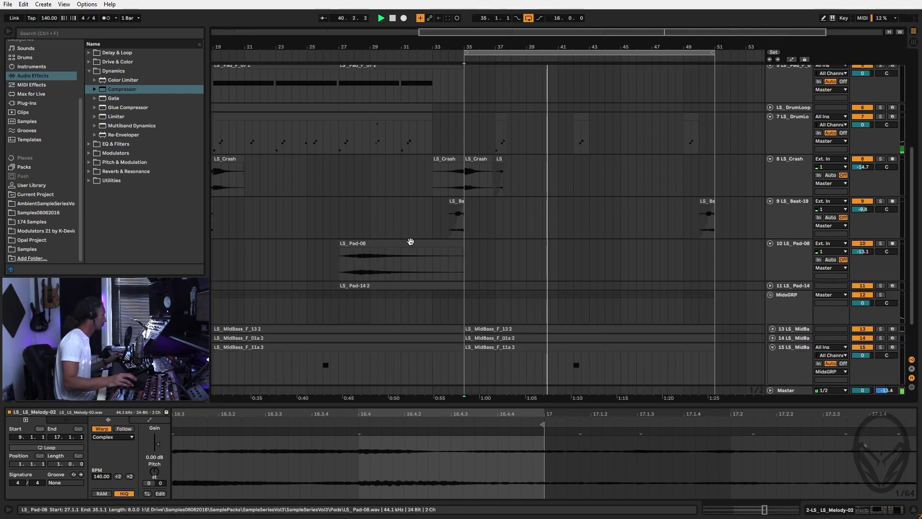
# Listen to the LS_Melody-02 snippet at 42.1.1, playing the arrangement from 41.1.1.
pyautogui.scroll(8, 419, 241)
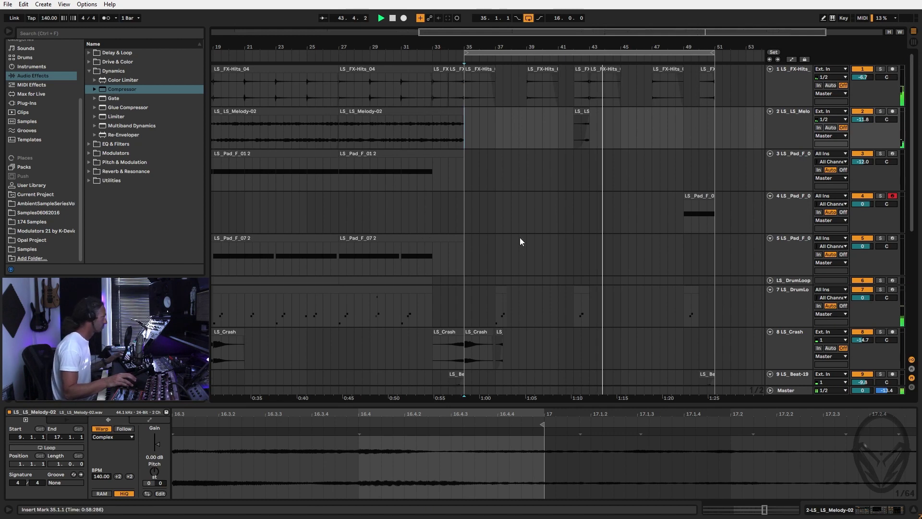
pyautogui.click(586, 118)
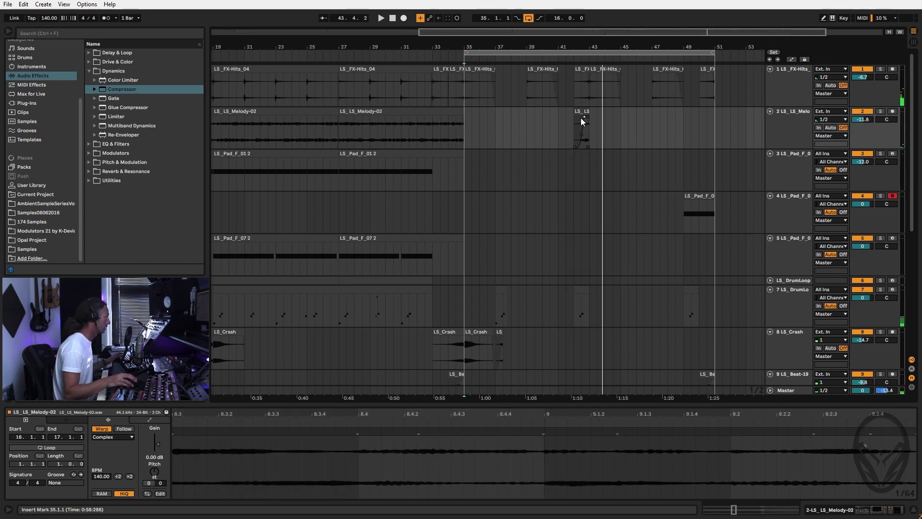
pyautogui.click(557, 126)
pyautogui.press('space')
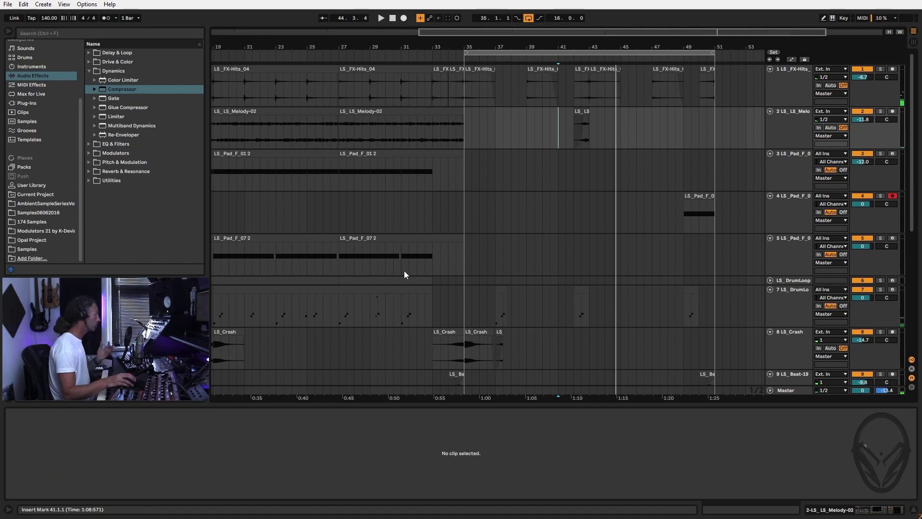
# Copy the last two bars of the LS_Pad_F_07 2 clip, from 31.1.1, to 45.1.1 on track 5 and play the arrangement.
pyautogui.moveTo(401, 269); pyautogui.dragTo(427, 252)
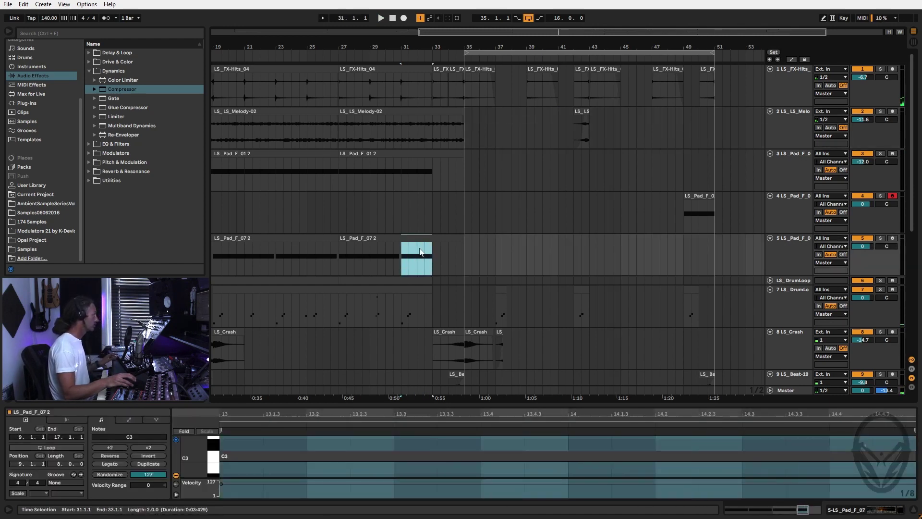
pyautogui.moveTo(412, 240); pyautogui.dragTo(632, 248)
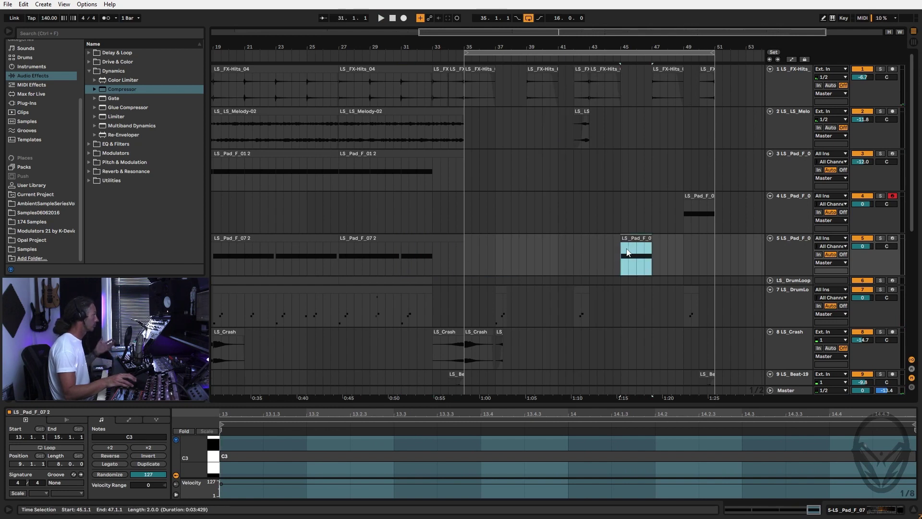
pyautogui.press('space')
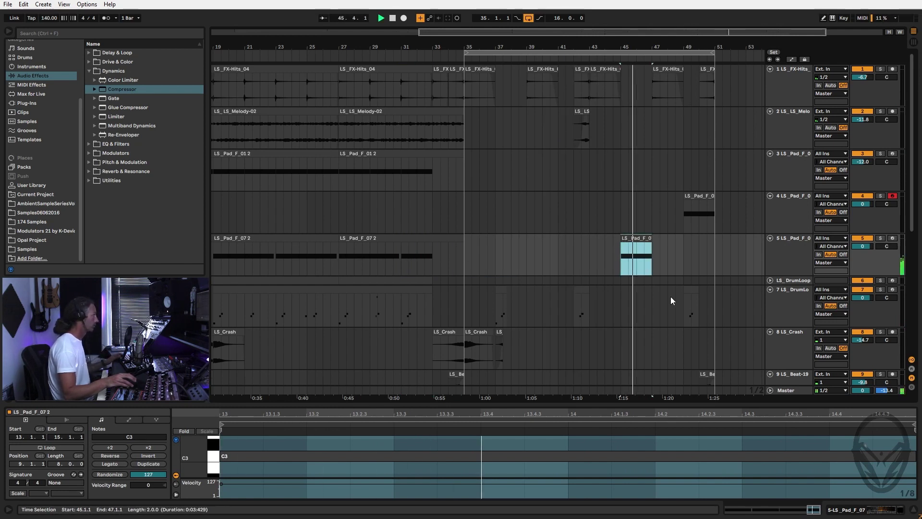
pyautogui.click(463, 262)
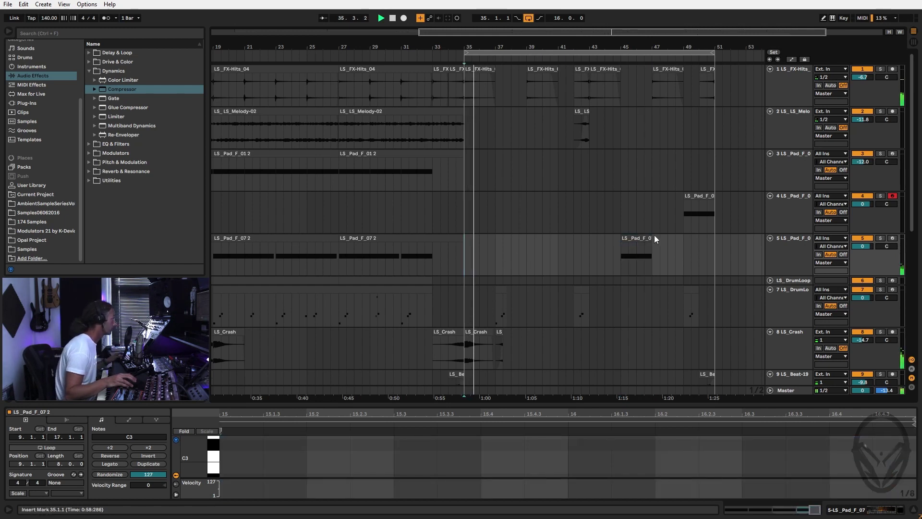
# Shorten the C3 note in the track 5 clip at 45.1.1 to one beat, move it to 13.3, and listen to it.
pyautogui.click(638, 241)
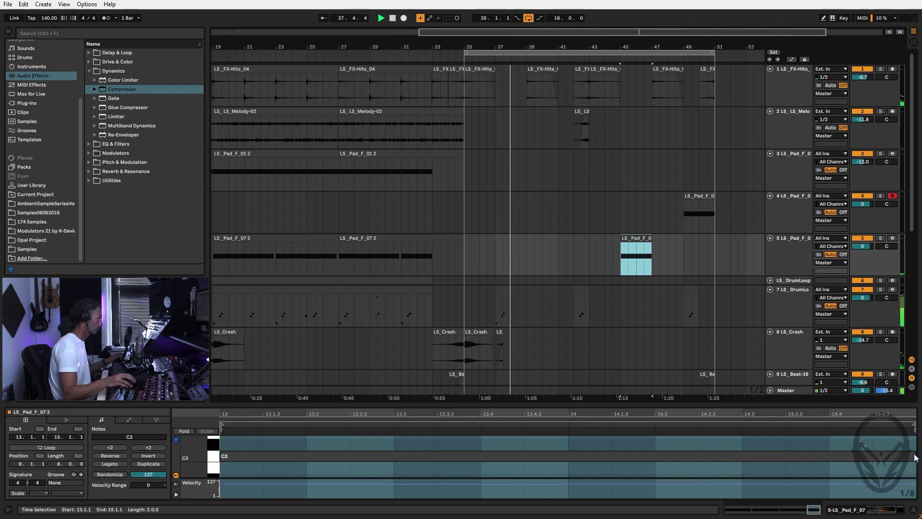
pyautogui.moveTo(915, 454); pyautogui.dragTo(306, 452)
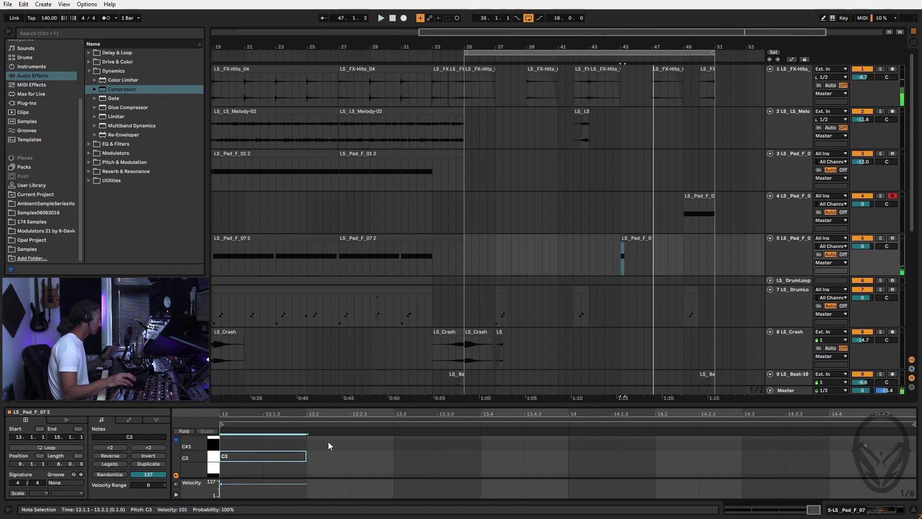
pyautogui.moveTo(264, 457); pyautogui.dragTo(426, 463)
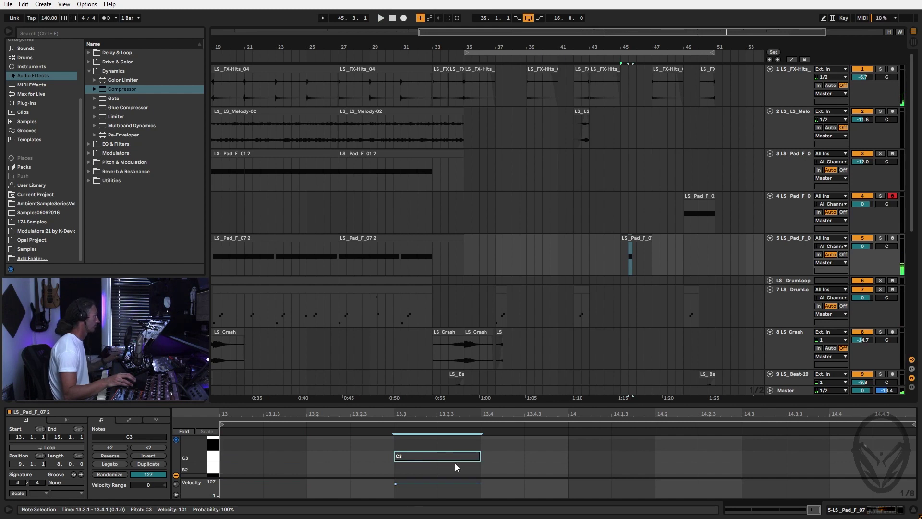
pyautogui.click(620, 263)
pyautogui.press('space')
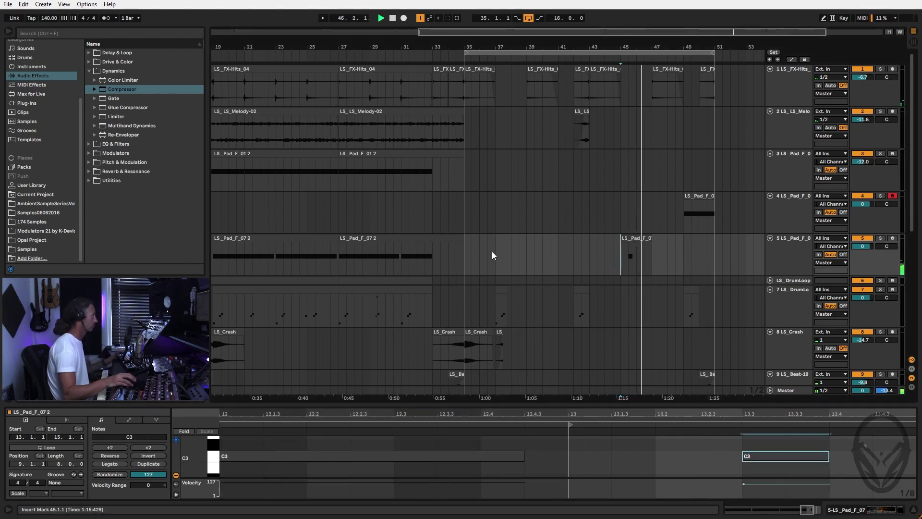
pyautogui.click(463, 255)
pyautogui.press('space')
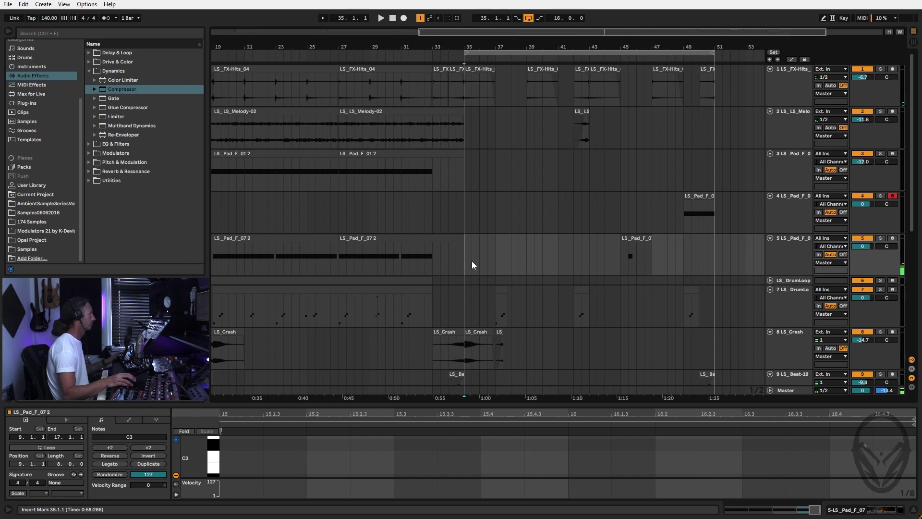
# Examine the shortened C3 note in the track 5 clip up close and replay it from 45.1.1.
pyautogui.doubleClick(625, 257)
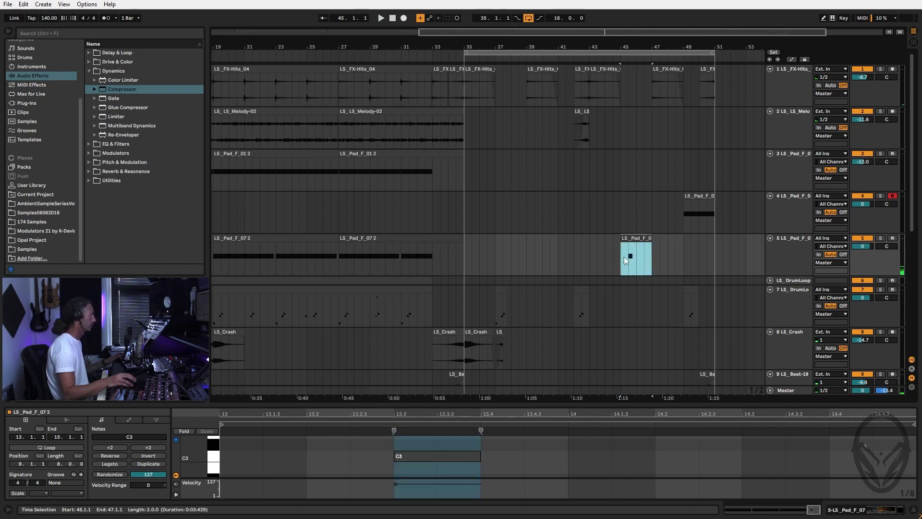
pyautogui.click(457, 457)
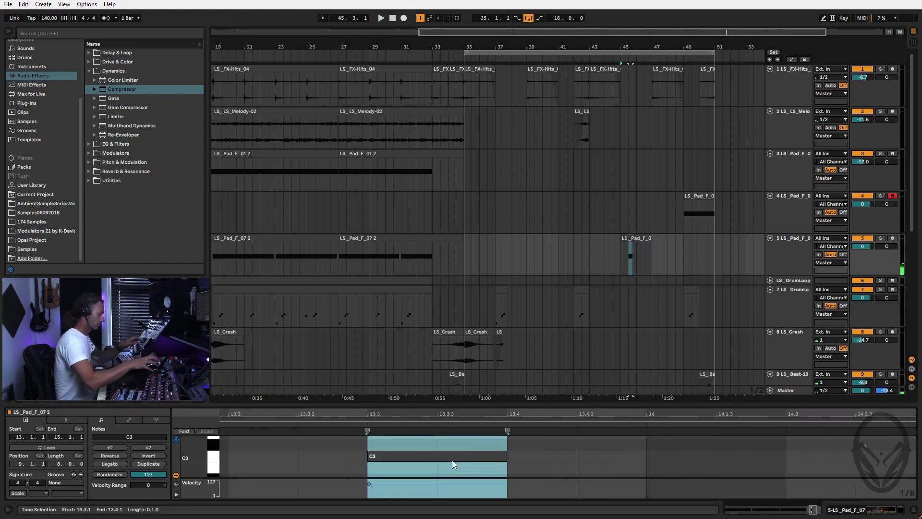
pyautogui.press('z')
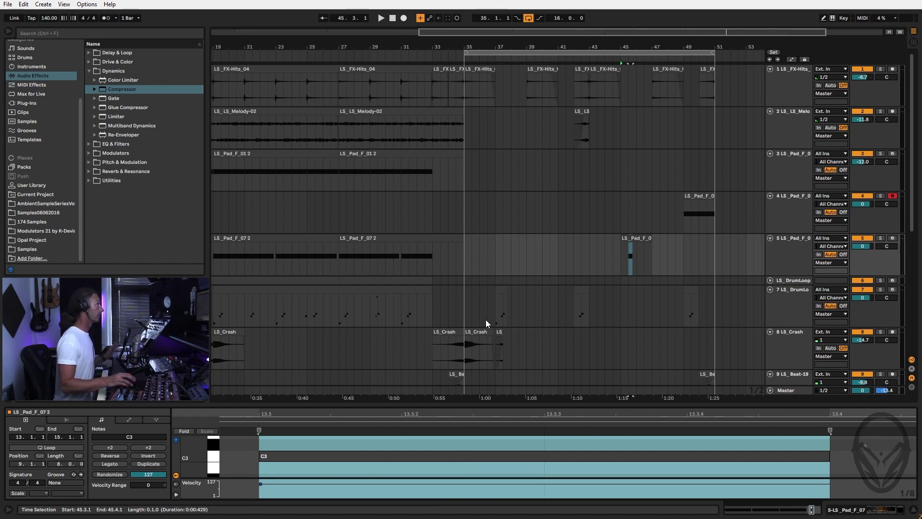
pyautogui.click(623, 260)
pyautogui.press('space')
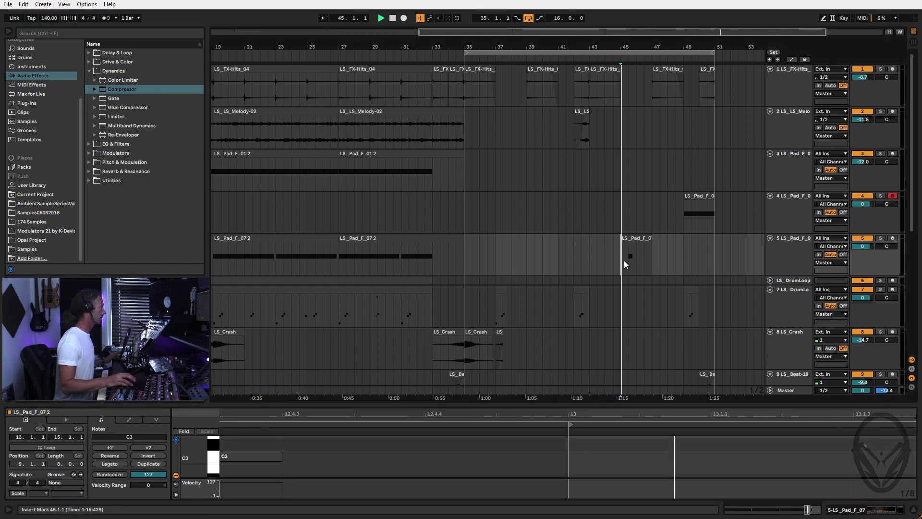
pyautogui.press('space')
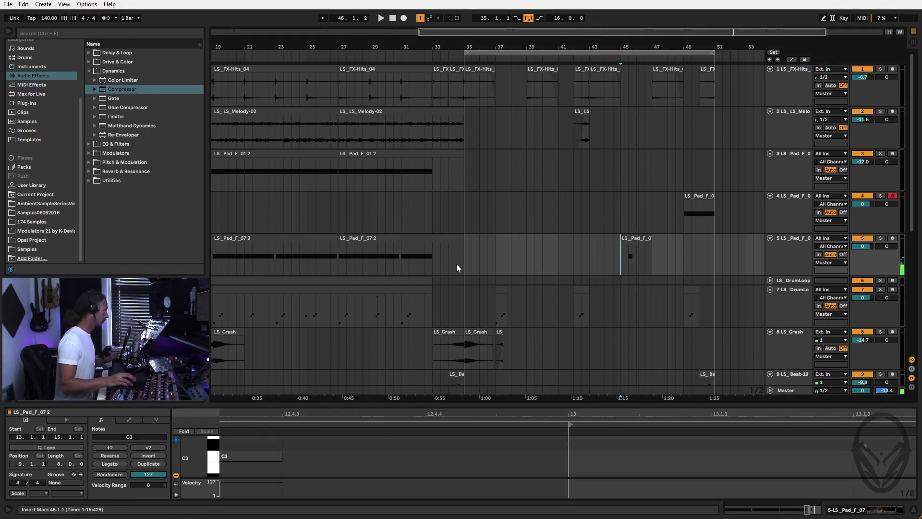
# Try the one-beat pad note in the track 5 clip an octave higher at C4, playing the arrangement from 35.1.1.
pyautogui.click(464, 262)
pyautogui.click(633, 254)
pyautogui.click(473, 449)
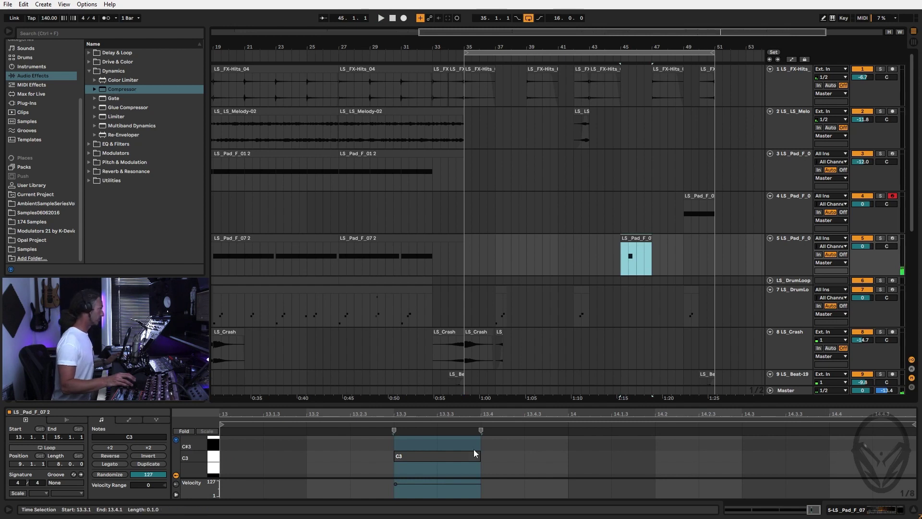
pyautogui.hotkey('shift', 'Up')
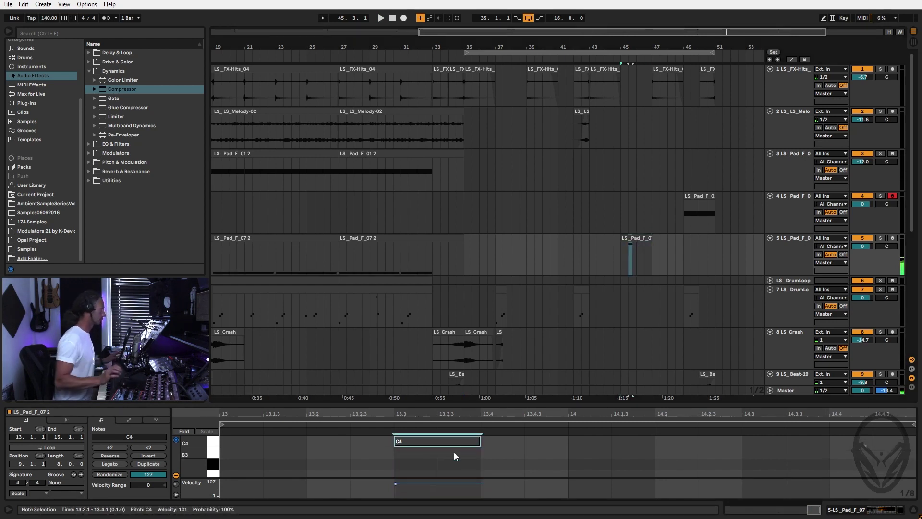
pyautogui.click(463, 269)
pyautogui.press('space')
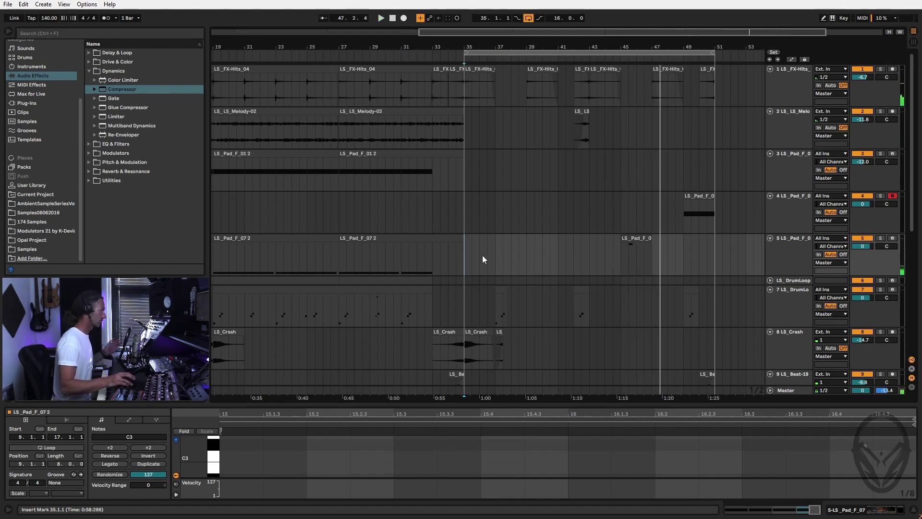
# Audition the pad note back at C3 and delete the two-bar clip at 45.1.1 on track 5.
pyautogui.click(637, 236)
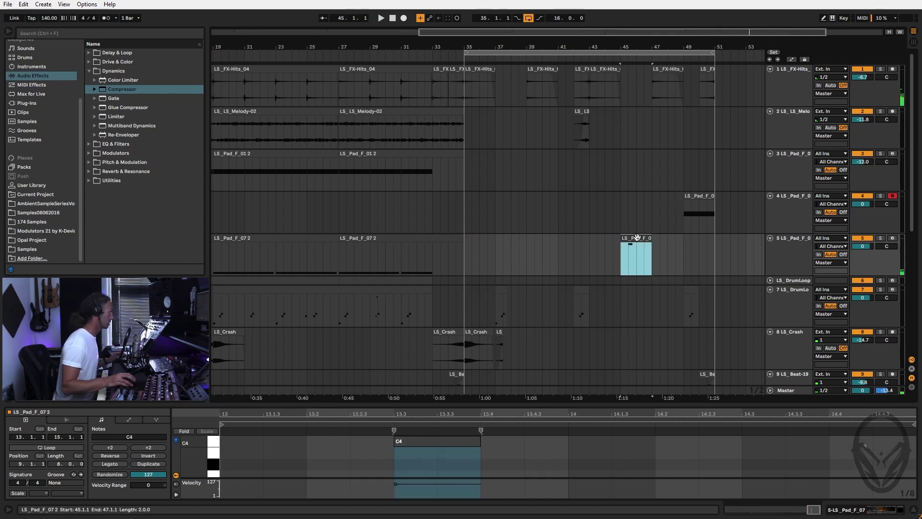
pyautogui.click(436, 442)
pyautogui.hotkey('shift', 'Down')
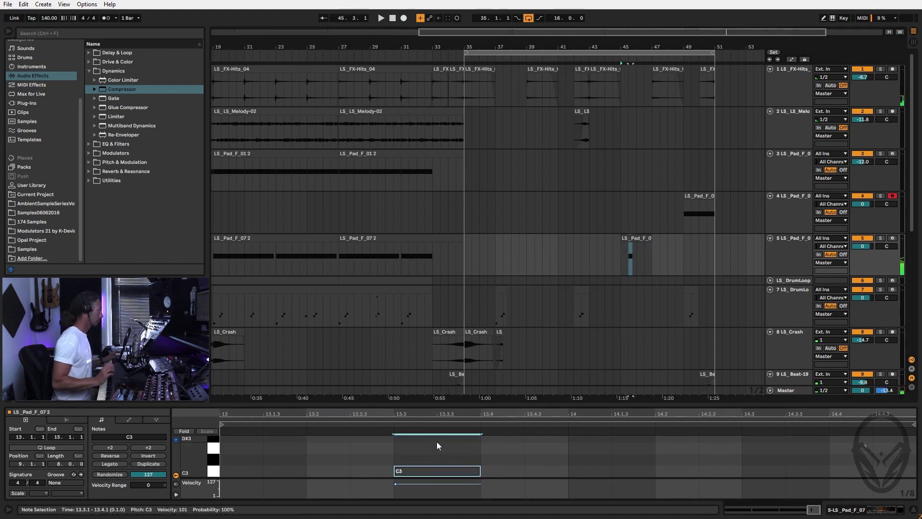
pyautogui.press('space')
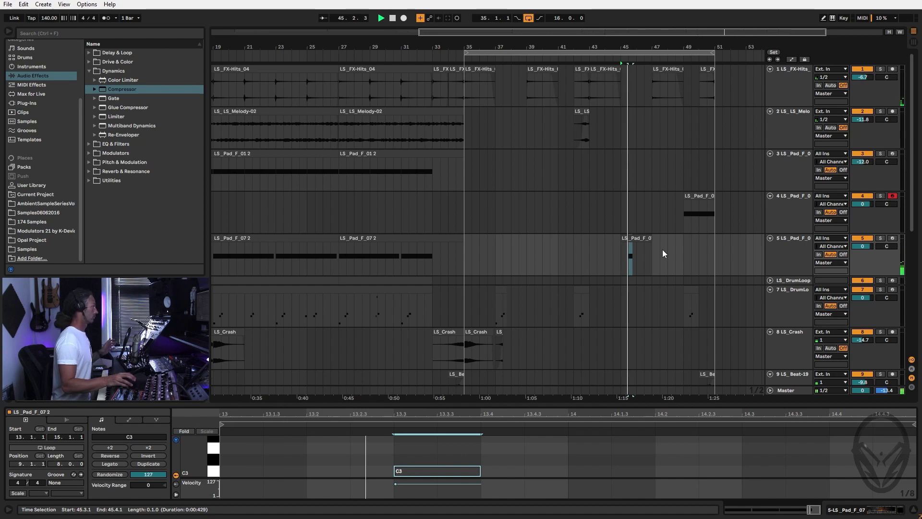
pyautogui.press('space')
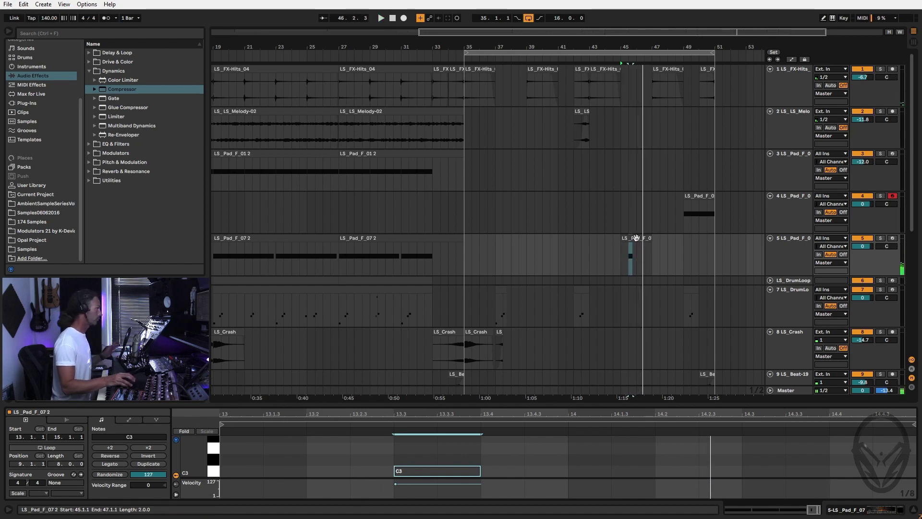
pyautogui.click(631, 239)
pyautogui.press('Delete')
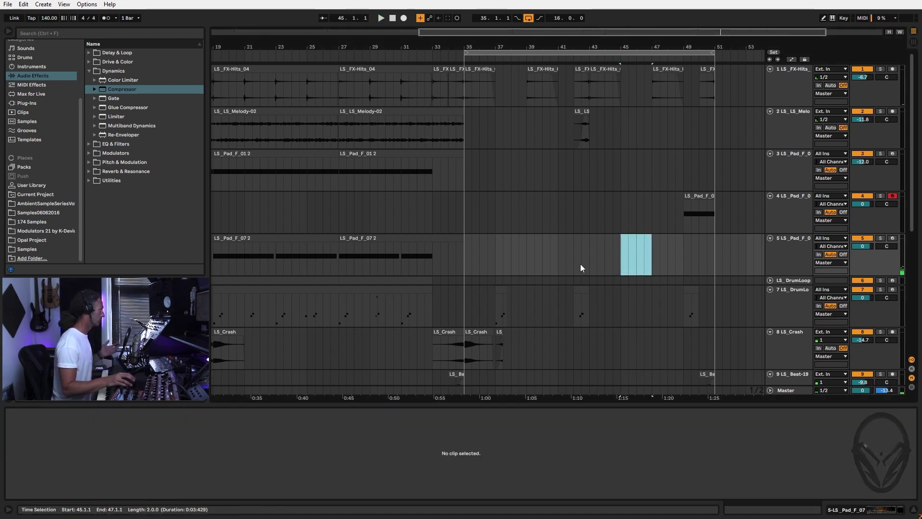
# Audition the LS_Pad-08 clip on track 10 from 27.1.1, toggling the track's solo.
pyautogui.scroll(-1, 432, 256)
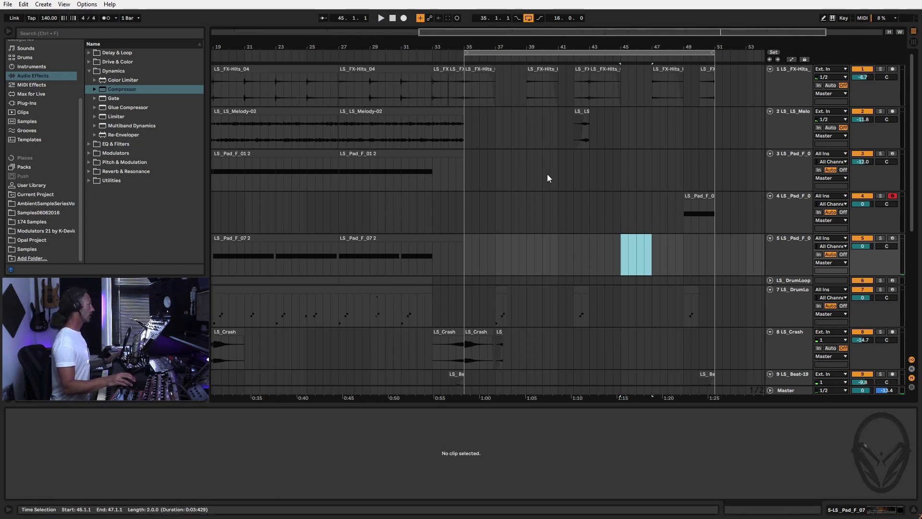
pyautogui.scroll(-8, 523, 246)
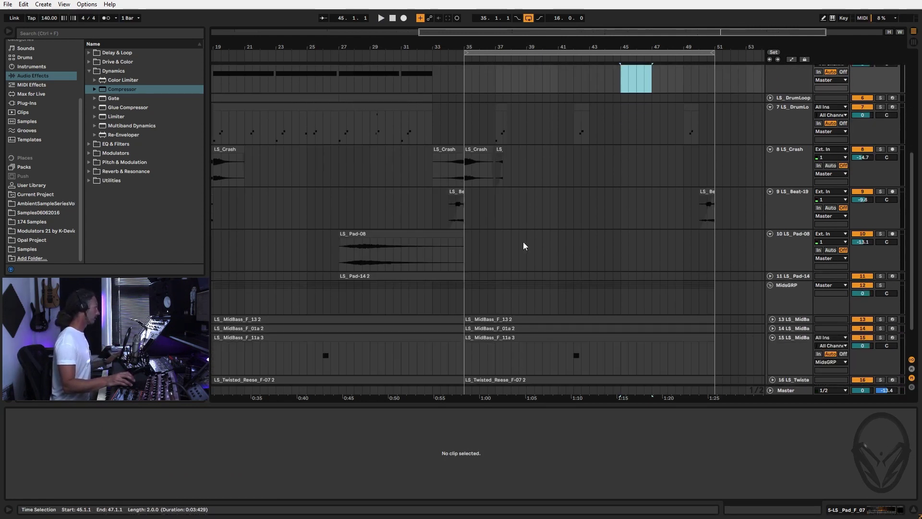
pyautogui.click(363, 195)
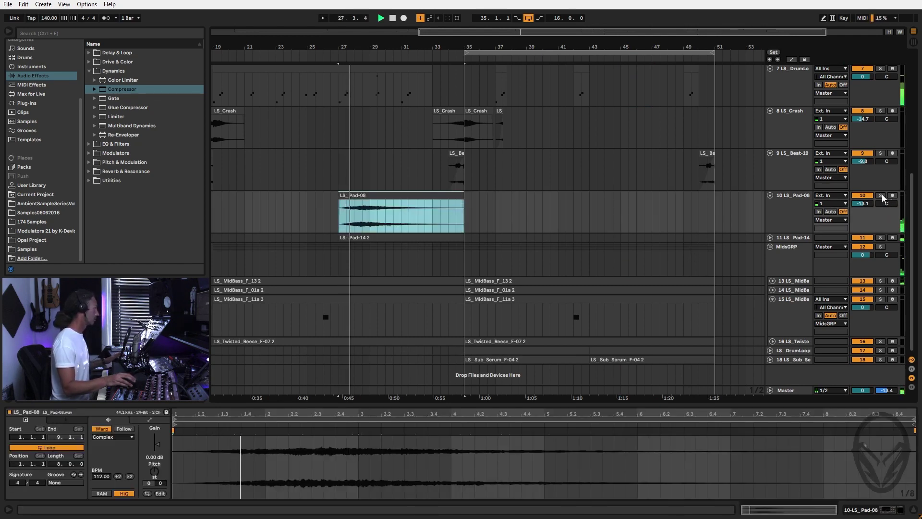
pyautogui.click(882, 196)
pyautogui.click(882, 196)
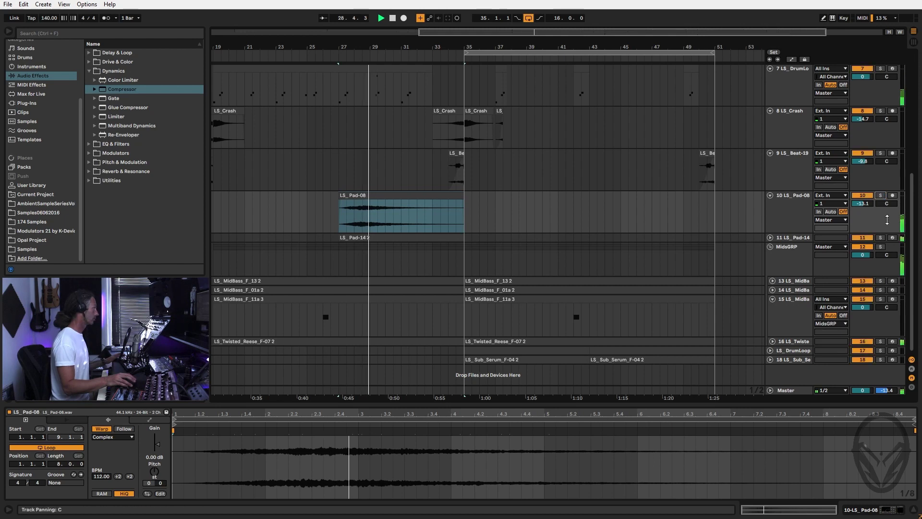
pyautogui.click(399, 197)
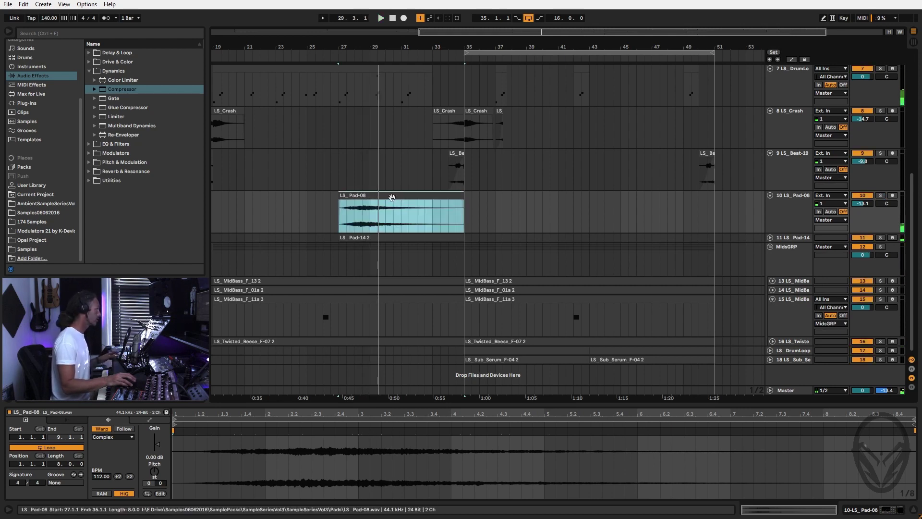
# Copy the LS_Pad-08 clip from 27.1.1 to 41.1.1 on track 10 and trim the copy to end at 43.1.1.
pyautogui.moveTo(410, 201); pyautogui.dragTo(613, 209)
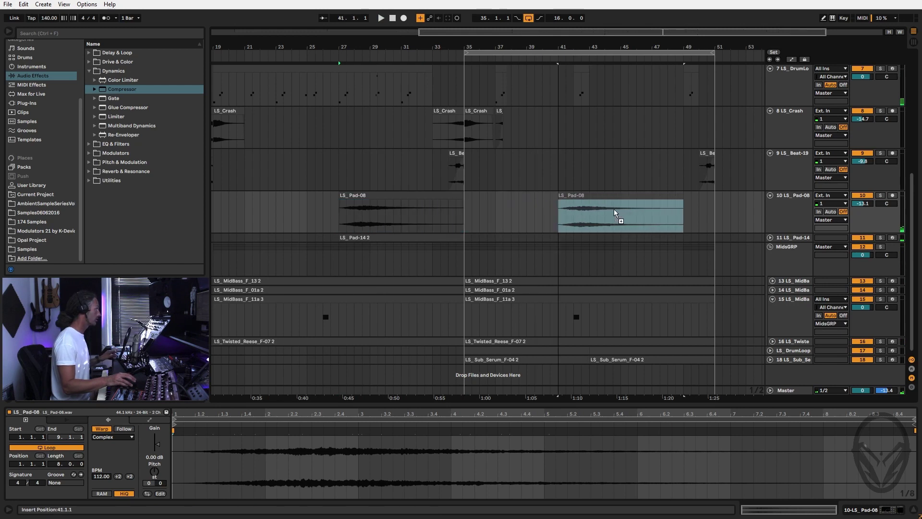
pyautogui.press('Escape')
pyautogui.moveTo(379, 207); pyautogui.dragTo(598, 218)
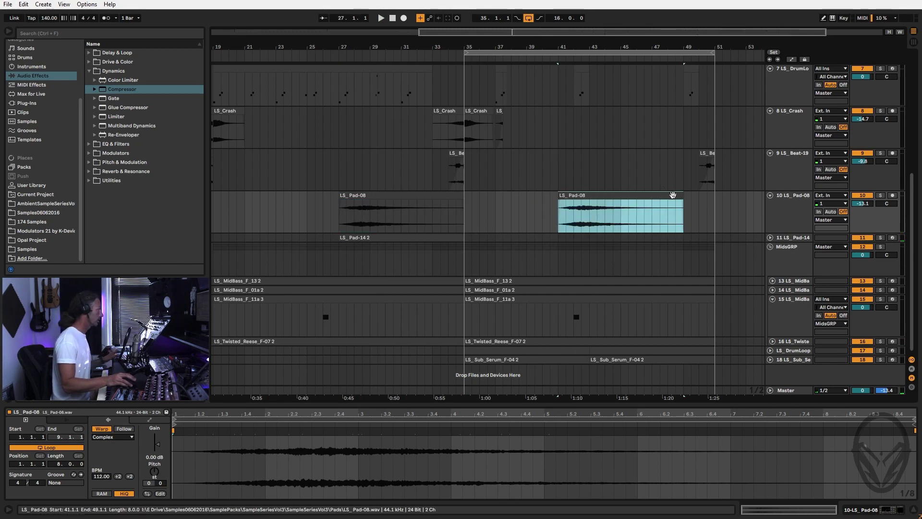
pyautogui.moveTo(682, 196); pyautogui.dragTo(587, 201)
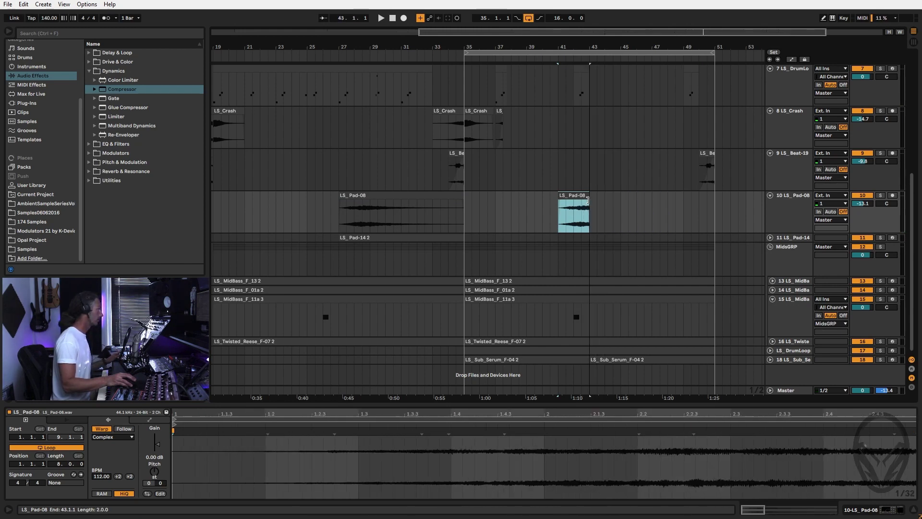
# Play from 35.1.1 and give the LS_Pad-08 copy at 41.1.1 a slow curved fade-in across its two bars.
pyautogui.click(467, 217)
pyautogui.press('space')
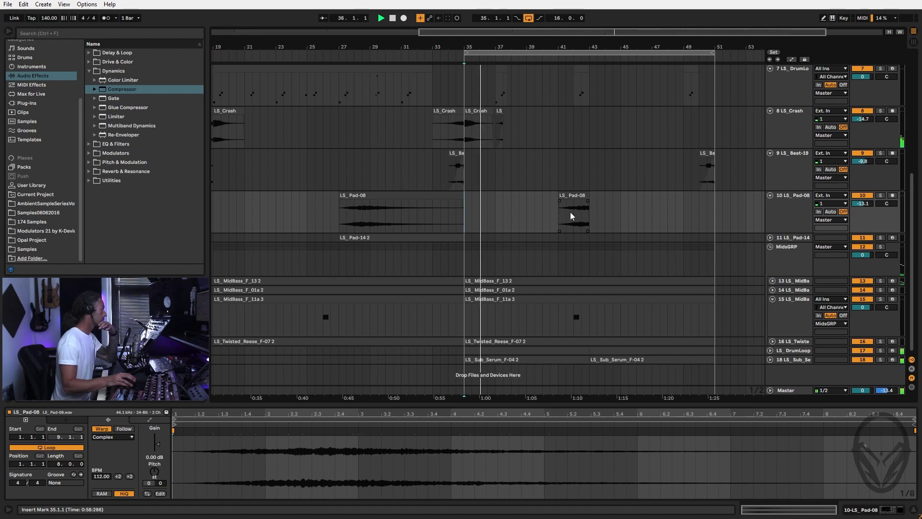
pyautogui.moveTo(561, 204); pyautogui.dragTo(578, 222)
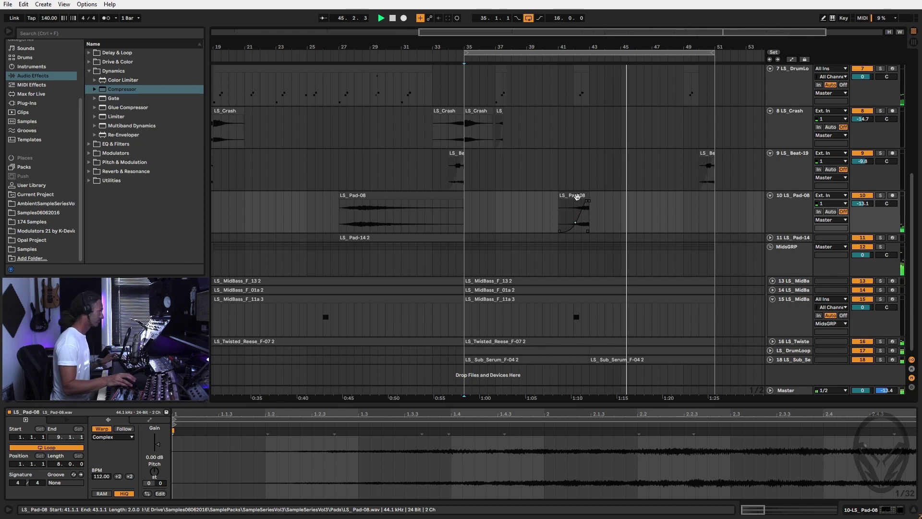
# Copy the two-bar LS_Pad-08 clip from 41.1.1 to 47.3.1 on track 10.
pyautogui.moveTo(577, 197); pyautogui.dragTo(679, 199)
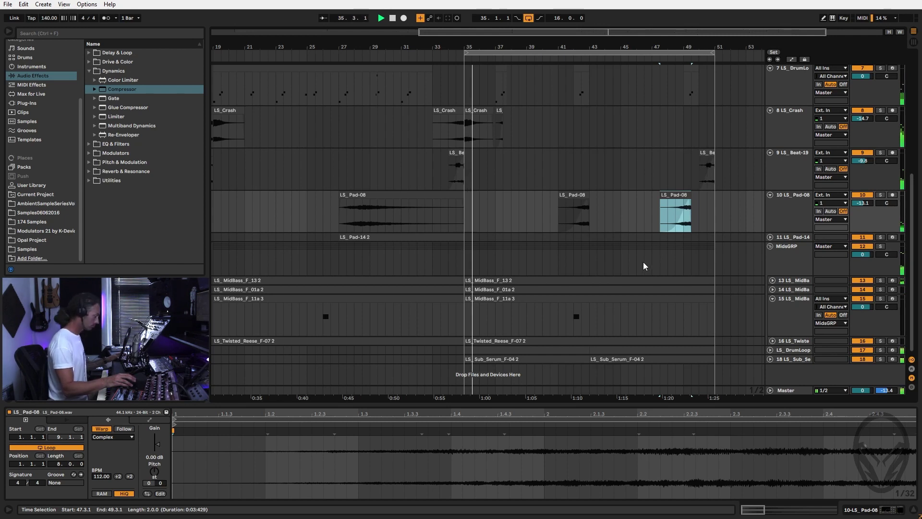
# Add a Reverb after the Auto Filter on the MidsGRP group and set its decay to 2.11 s.
pyautogui.click(784, 260)
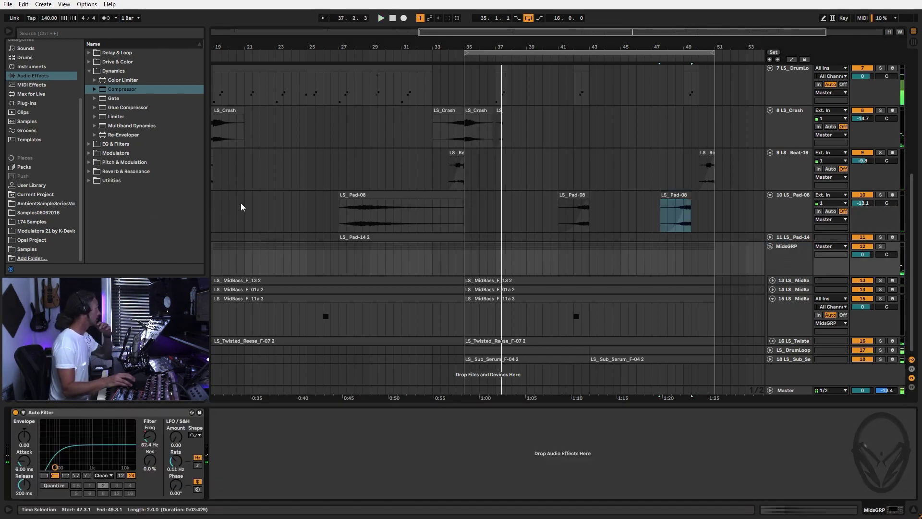
pyautogui.click(88, 171)
pyautogui.moveTo(117, 165); pyautogui.dragTo(444, 448)
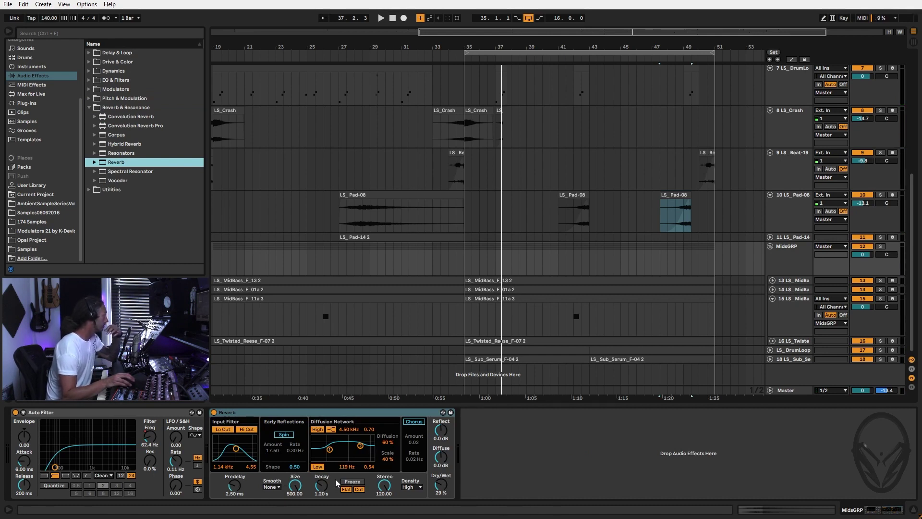
pyautogui.moveTo(319, 486); pyautogui.dragTo(320, 474)
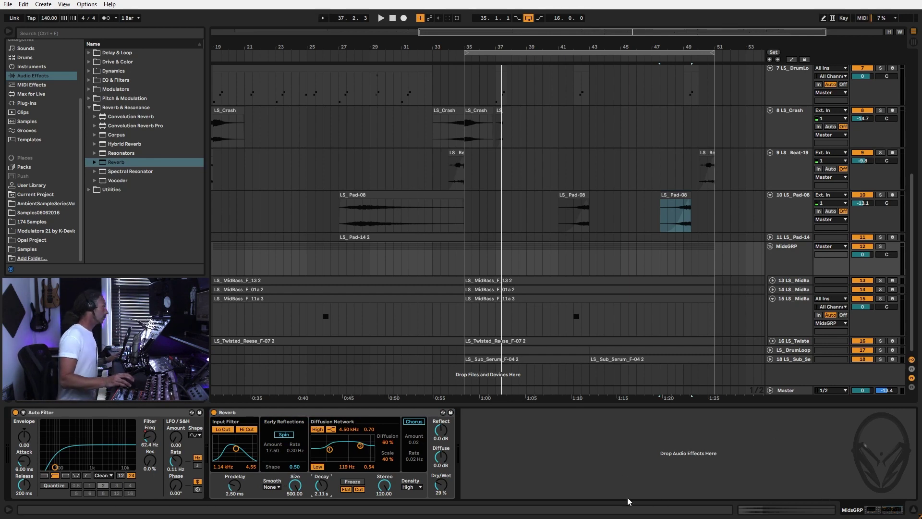
# Audition MidsGRP in solo from 35.1.1, set the Reverb decay to 1.34 s and its high diffusion filter to 2.65 kHz and 0.39, and unsolo.
pyautogui.press('space')
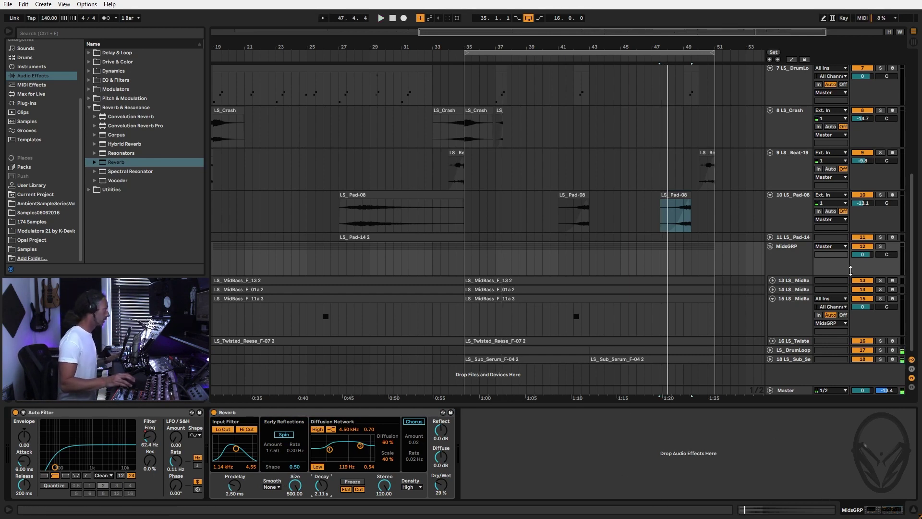
pyautogui.click(881, 247)
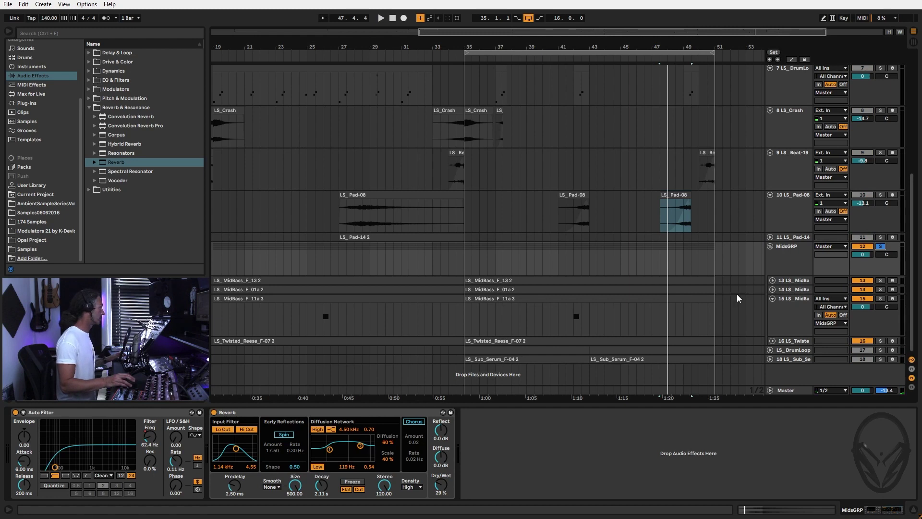
pyautogui.click(465, 259)
pyautogui.press('space')
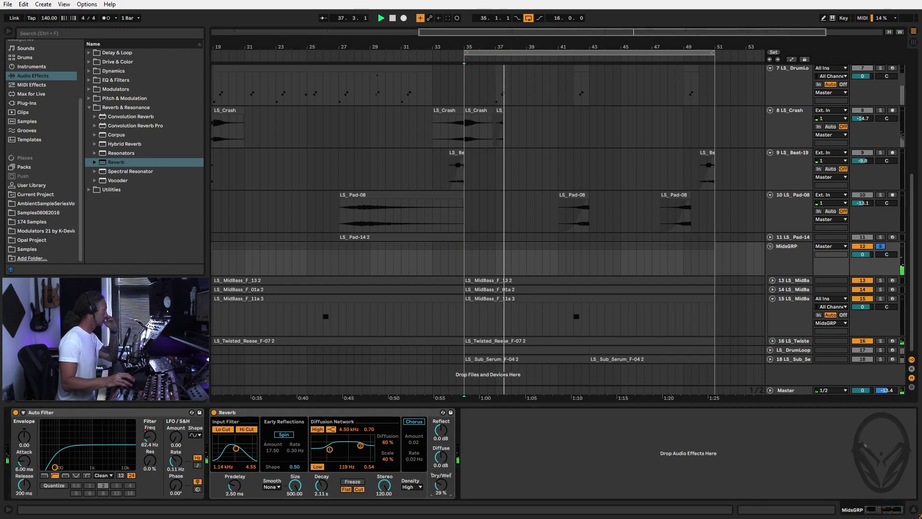
pyautogui.moveTo(321, 485); pyautogui.dragTo(321, 497)
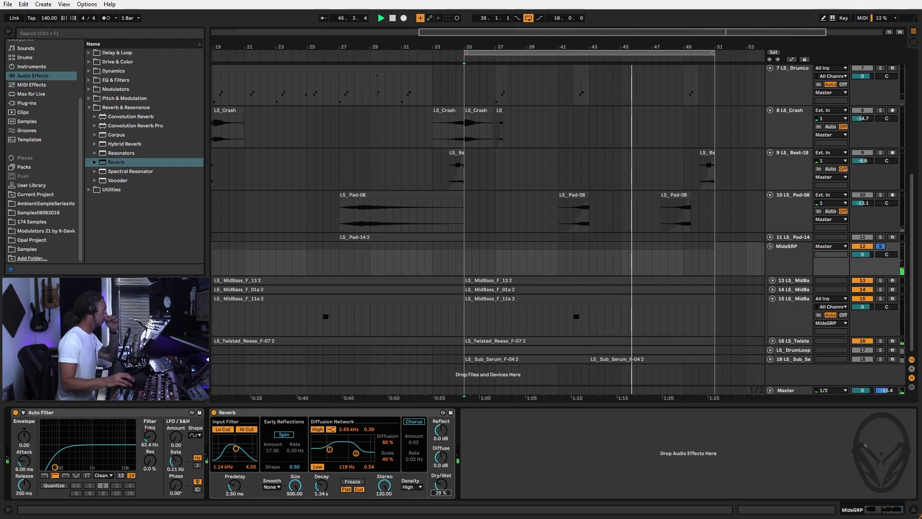
pyautogui.click(882, 248)
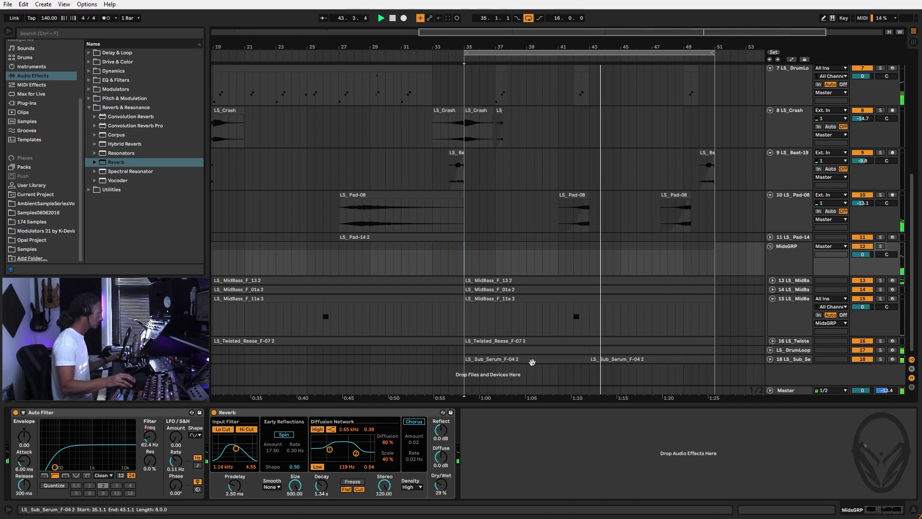
# Draw a pitch bend ramp down to the minimum from 16.1 to 16.3 in the LS_Sub_Serum_F-04 clip starting at 43.1.1.
pyautogui.doubleClick(596, 360)
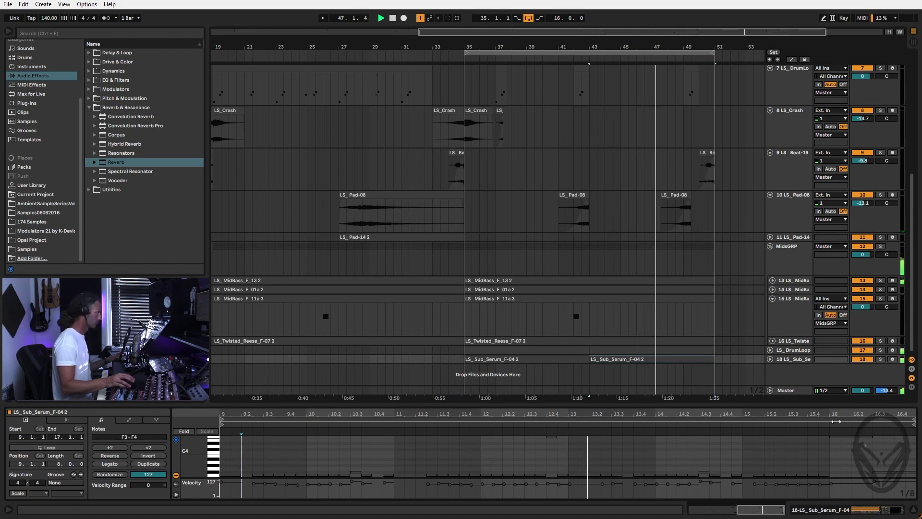
pyautogui.click(128, 420)
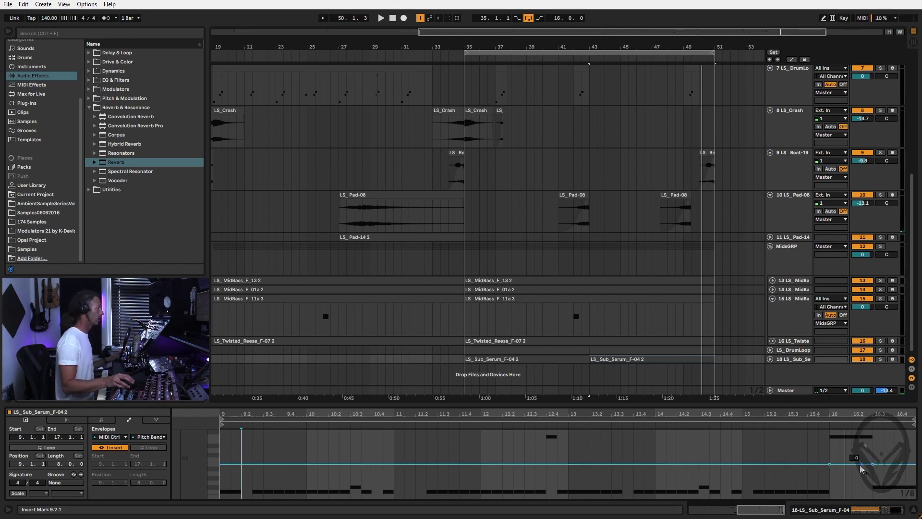
pyautogui.moveTo(861, 470); pyautogui.dragTo(862, 497)
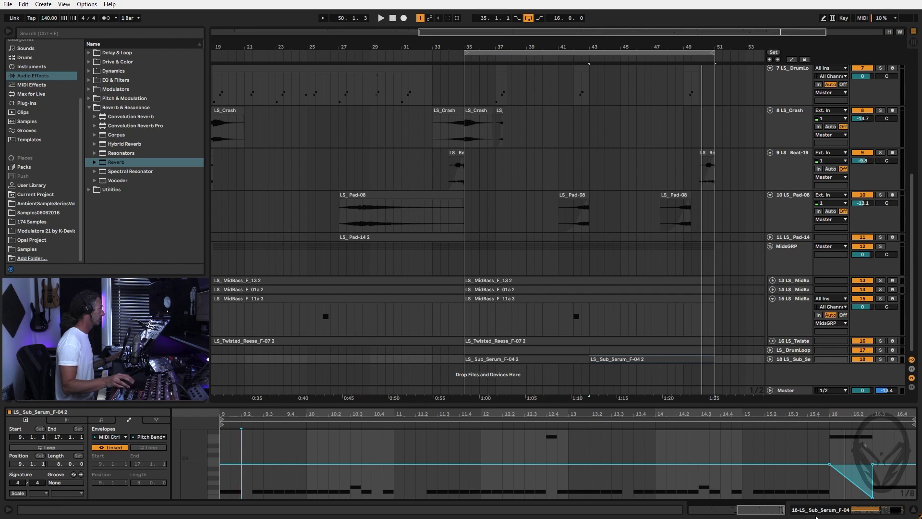
# Examine the pitch bend range in the MIDI settings of the LS_Sub_Serum_F-04 Sampler on track 18.
pyautogui.click(797, 362)
pyautogui.click(281, 414)
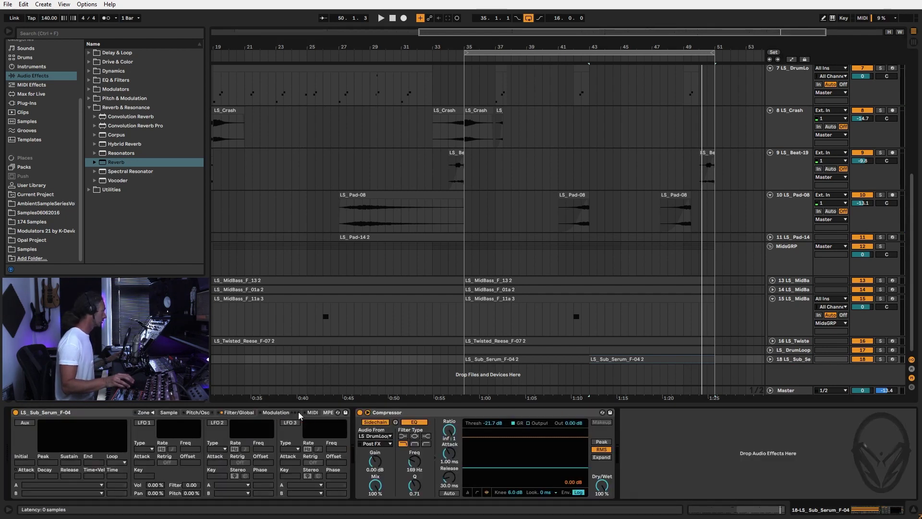
pyautogui.click(313, 414)
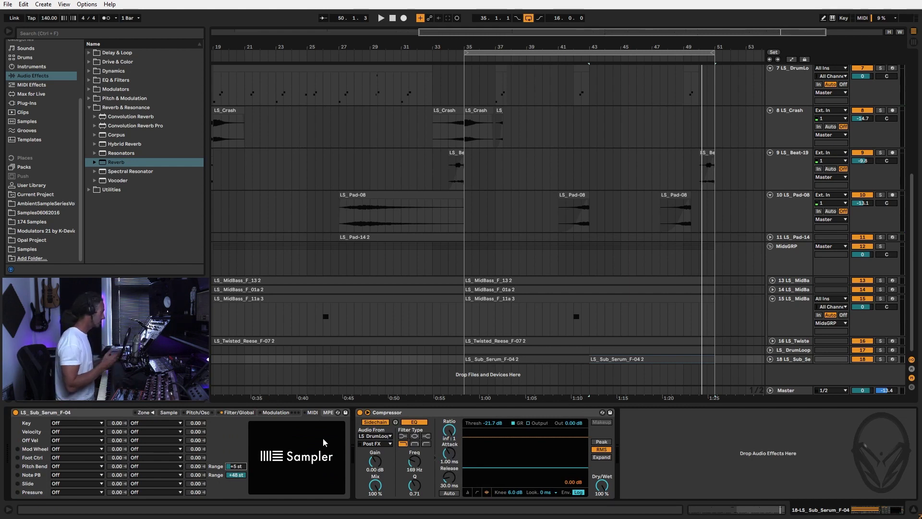
# Audition the pitch bend at the end of the second LS_Sub_Serum_F-04 clip, and play the whole arrangement from bar 1.
pyautogui.click(693, 360)
pyautogui.press('space')
pyautogui.doubleClick(697, 362)
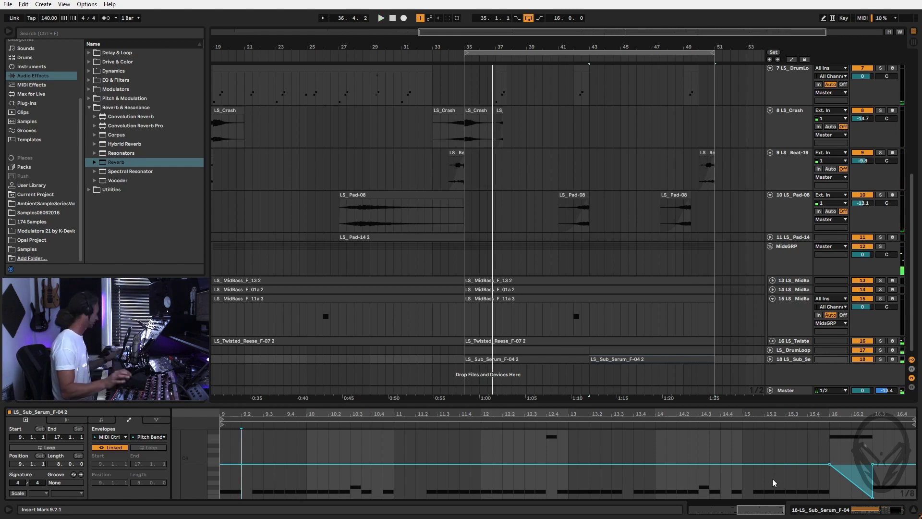
pyautogui.doubleClick(394, 19)
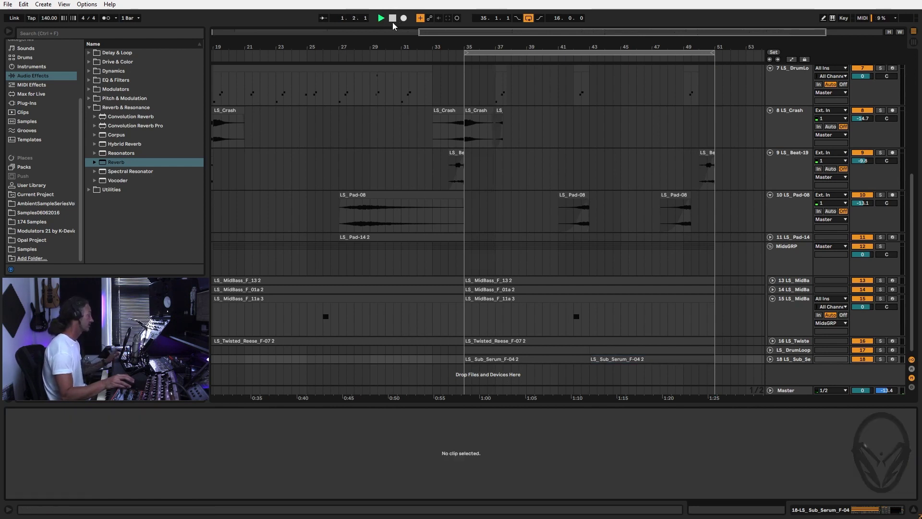
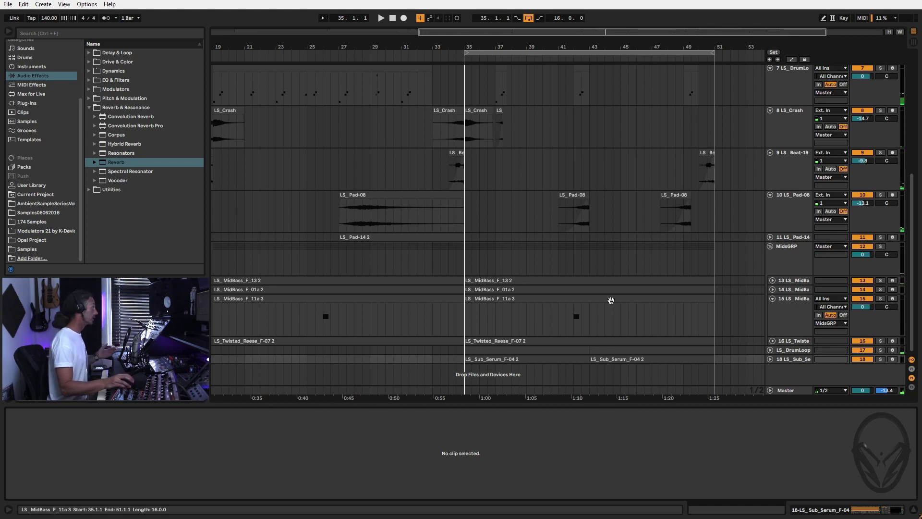
# Copy the last two bars of the LS_Melody-02 clip at 27.1.1 to 49.1.1 on track 2.
pyautogui.scroll(2, 582, 305)
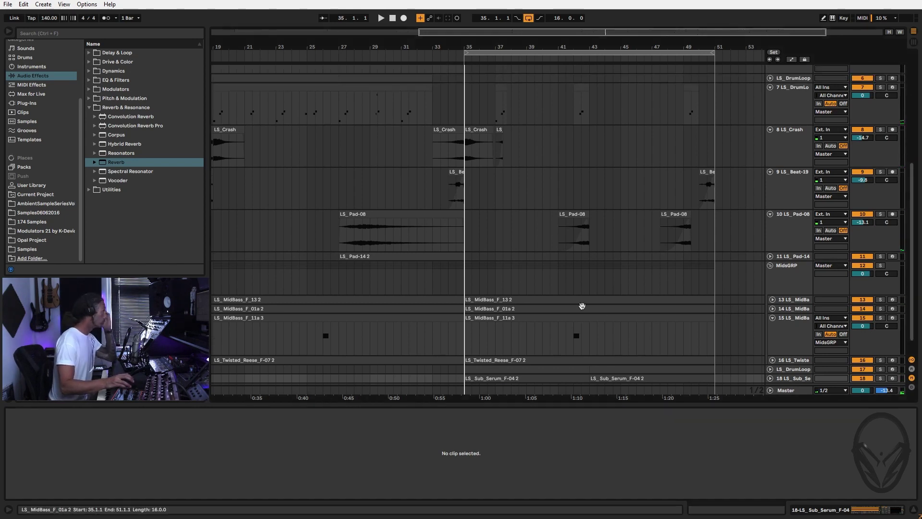
pyautogui.click(595, 289)
pyautogui.scroll(6, 593, 286)
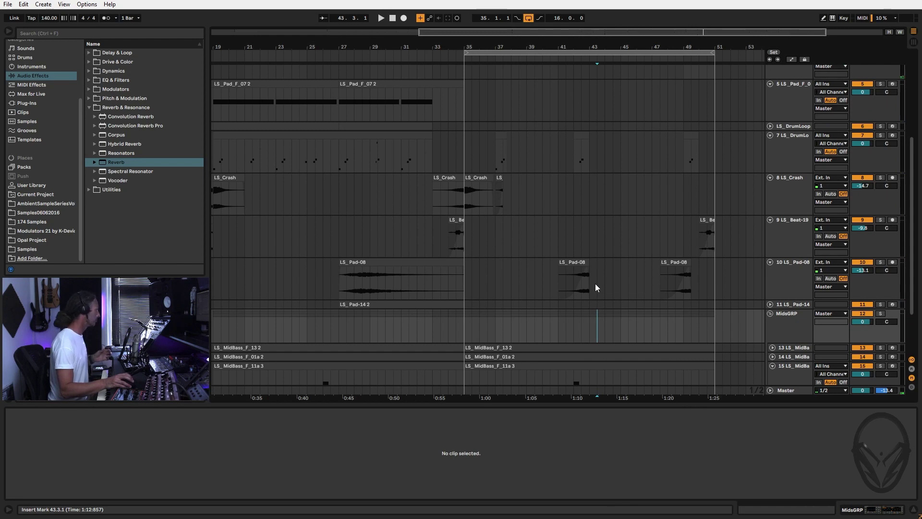
pyautogui.scroll(3, 570, 280)
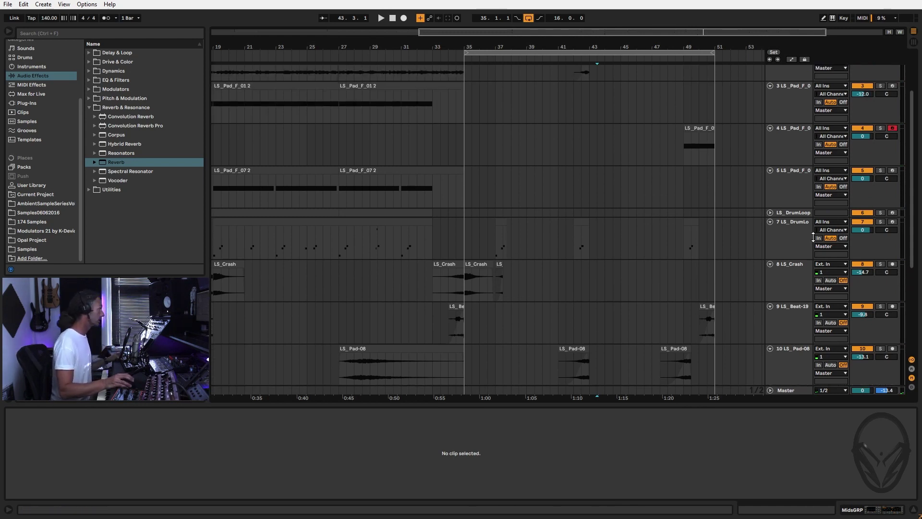
pyautogui.scroll(5, 573, 181)
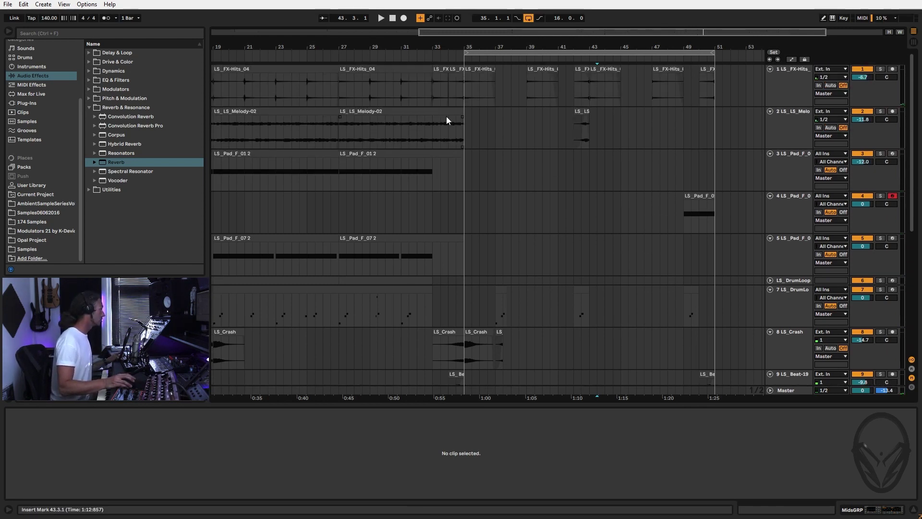
pyautogui.click(446, 117)
pyautogui.click(385, 107)
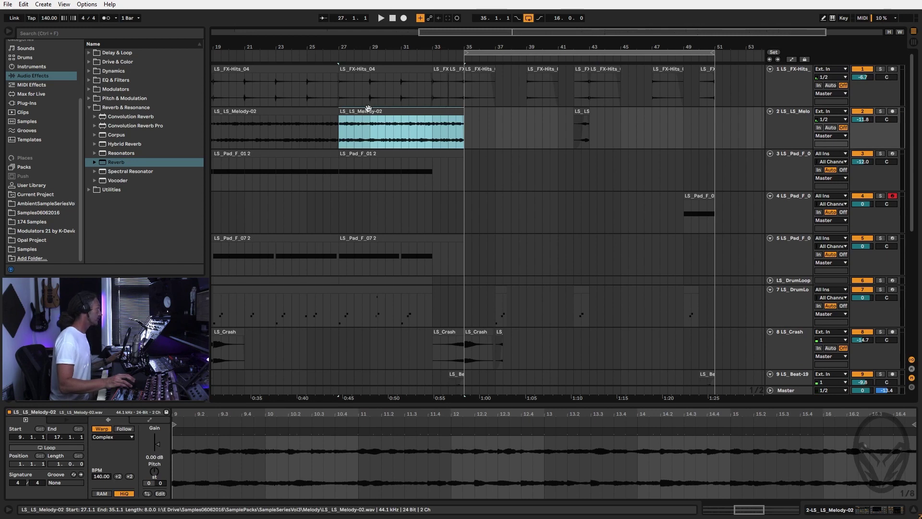
pyautogui.moveTo(368, 112); pyautogui.dragTo(684, 121)
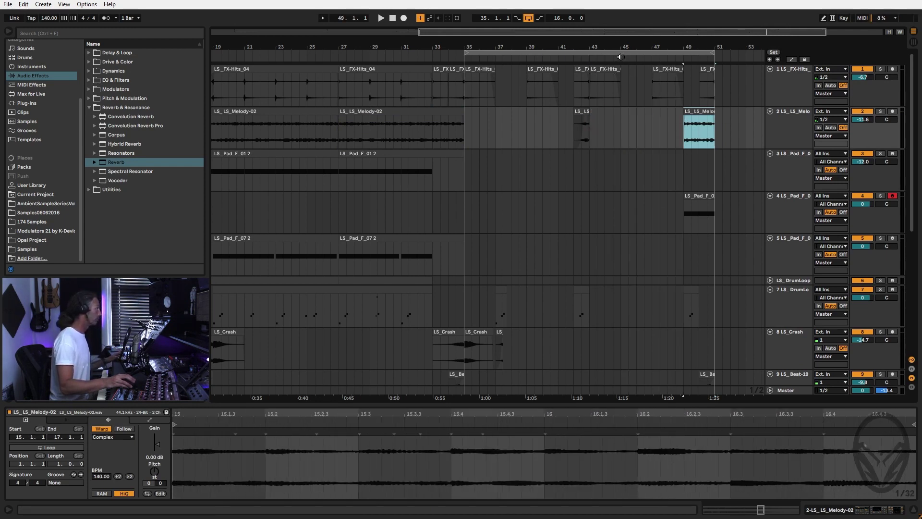
# Give the LS_Melody-02 copy at 49.1.1 a fade-in of just under one bar during playback, and stop.
pyautogui.click(588, 60)
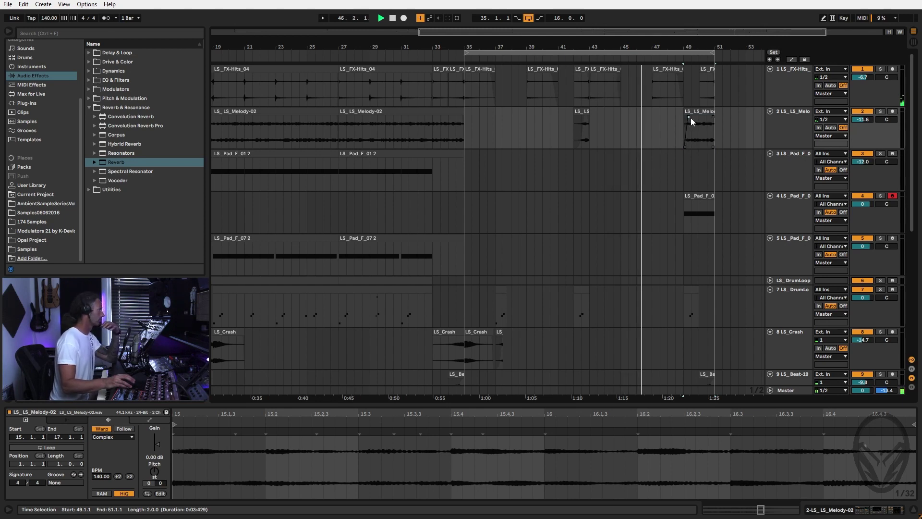
pyautogui.moveTo(691, 117); pyautogui.dragTo(699, 119)
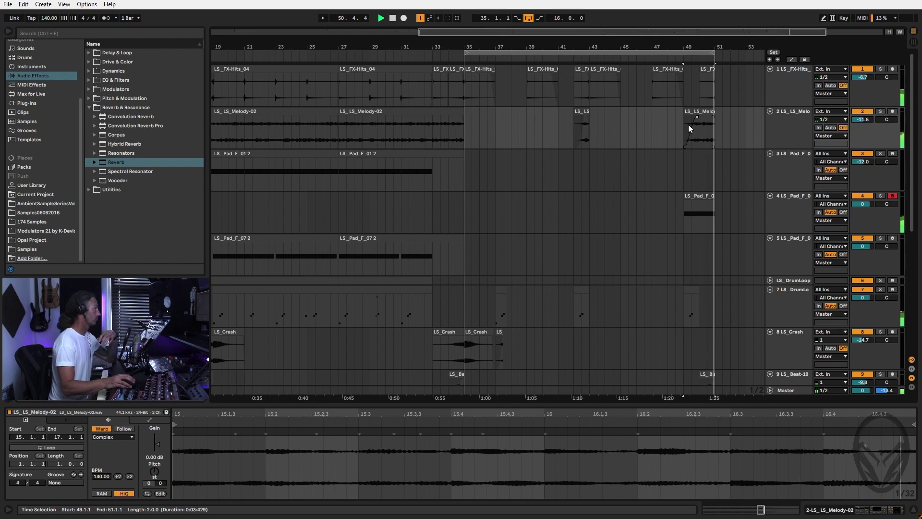
pyautogui.press('space')
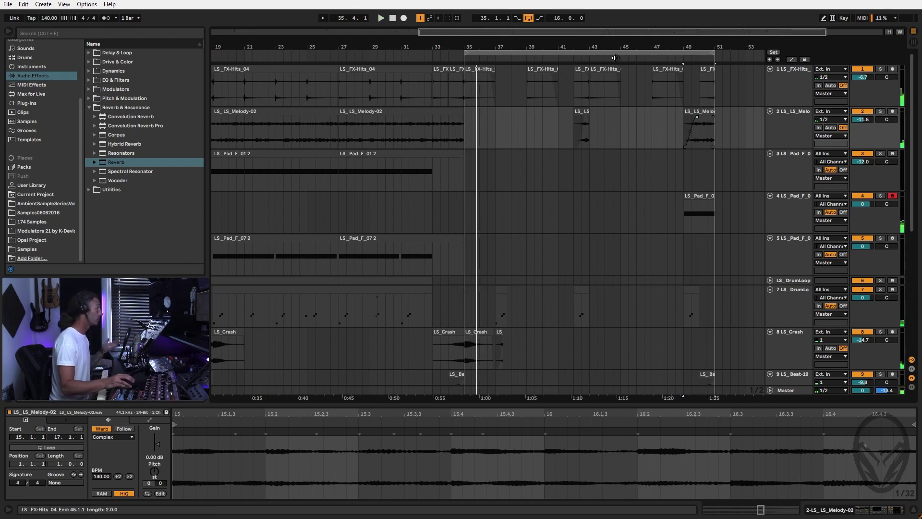
# Select the content of all tracks within the loop from 35.1.1 to 51.1.1.
pyautogui.click(612, 55)
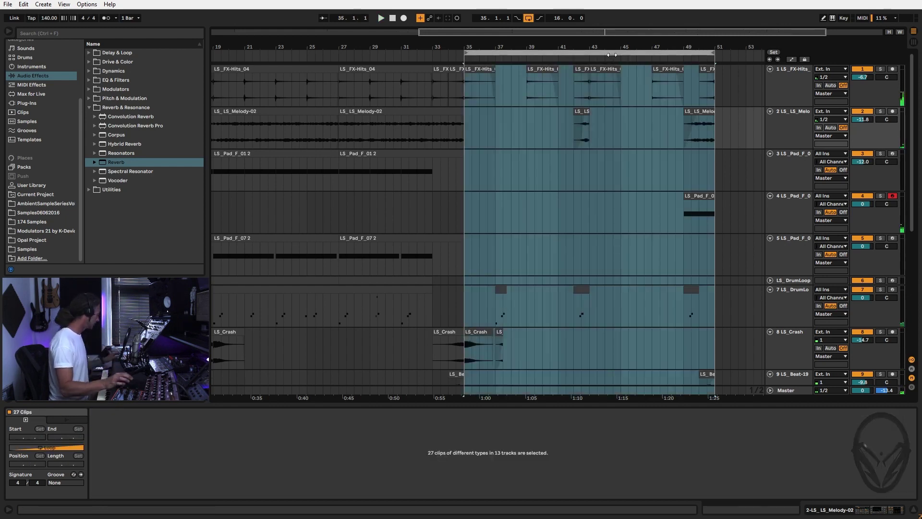
# Duplicate the selected clips from bars 35–51 to bars 51–67 and set the loop range to the duplicated section.
pyautogui.hotkey('ctrl', 'd')
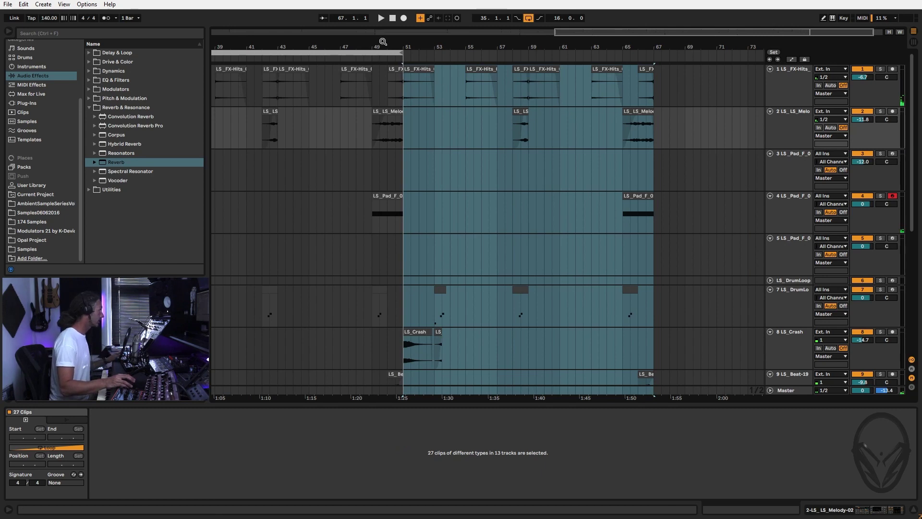
pyautogui.moveTo(382, 53); pyautogui.dragTo(637, 78)
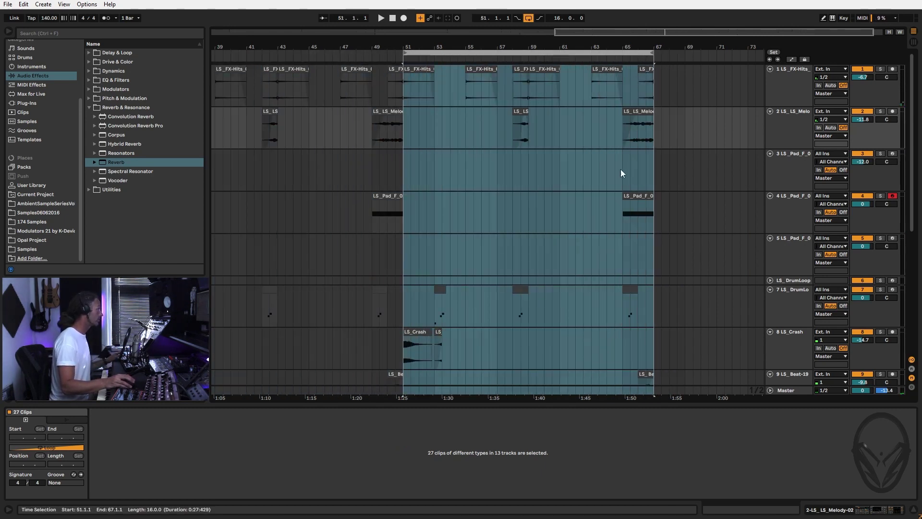
# Try a copy of the two-bar melody clip from bar 65 at bar 51, moving it to 55.3.1.
pyautogui.click(641, 112)
pyautogui.moveTo(644, 112); pyautogui.dragTo(424, 116)
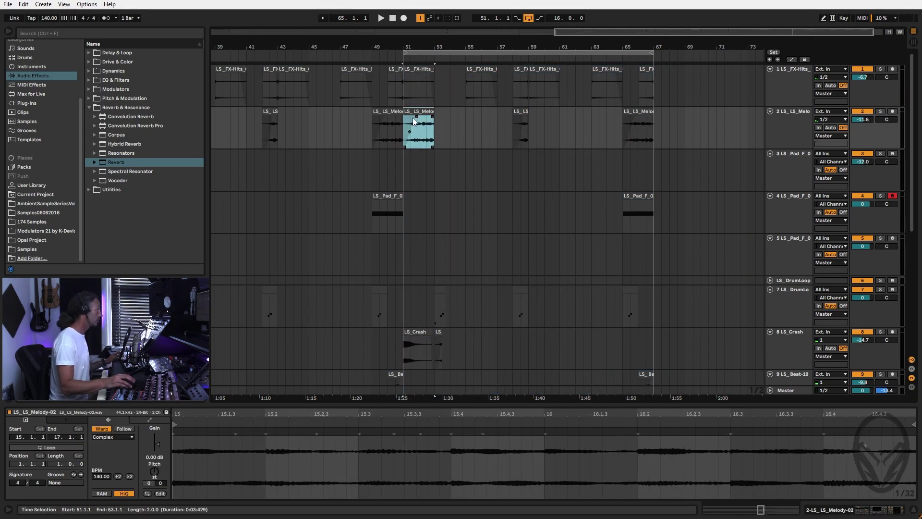
pyautogui.click(414, 117)
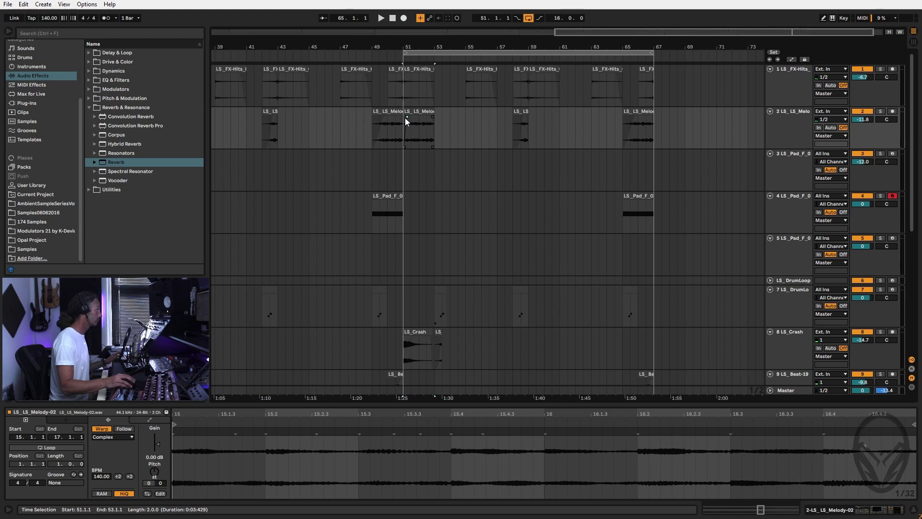
pyautogui.moveTo(413, 112); pyautogui.dragTo(479, 120)
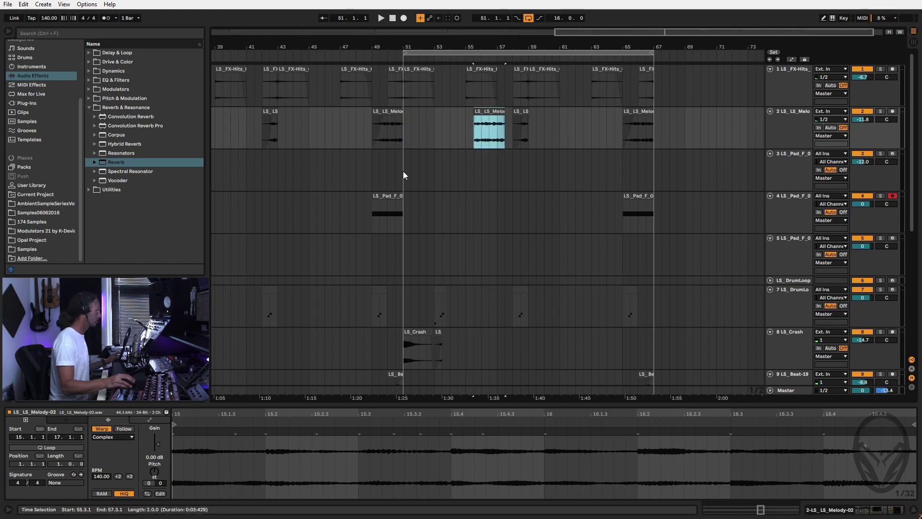
# Copy the eight-bar LS_Melody-02 clip from bar 27 to bar 51 on the same track and play it back.
pyautogui.hscroll(-6, 441, 203)
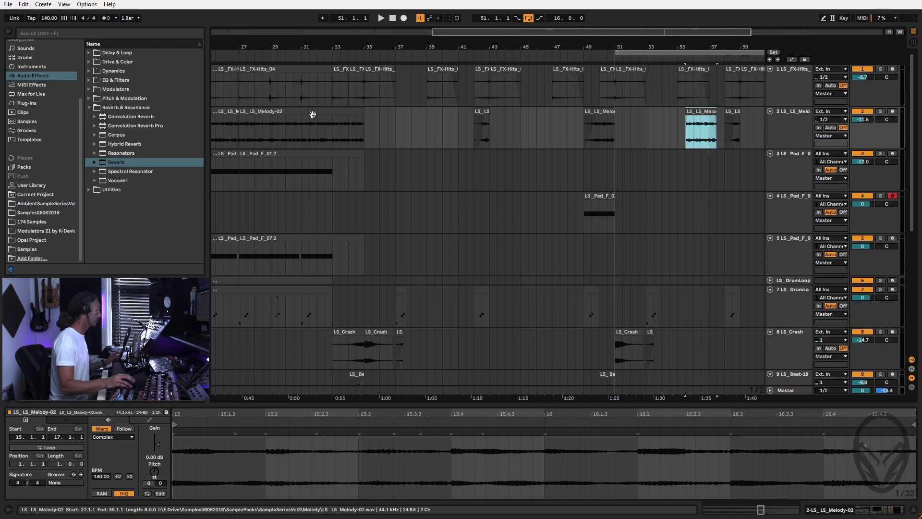
pyautogui.click(279, 112)
pyautogui.moveTo(278, 113); pyautogui.dragTo(655, 113)
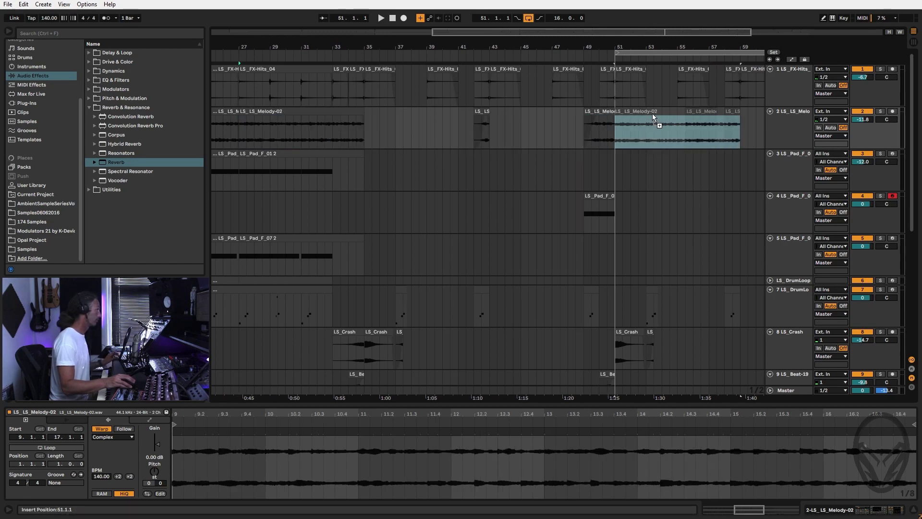
pyautogui.press('space')
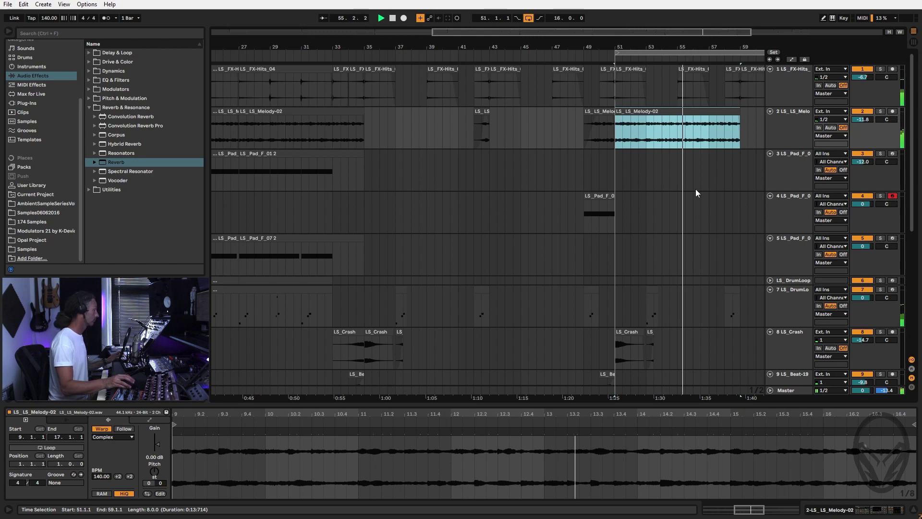
# Split off the last bar of the copied melody clip, bars 58 to 59, and reverse it.
pyautogui.moveTo(670, 192); pyautogui.dragTo(639, 193)
pyautogui.moveTo(662, 142); pyautogui.dragTo(675, 124)
pyautogui.hotkey('ctrl', 'e')
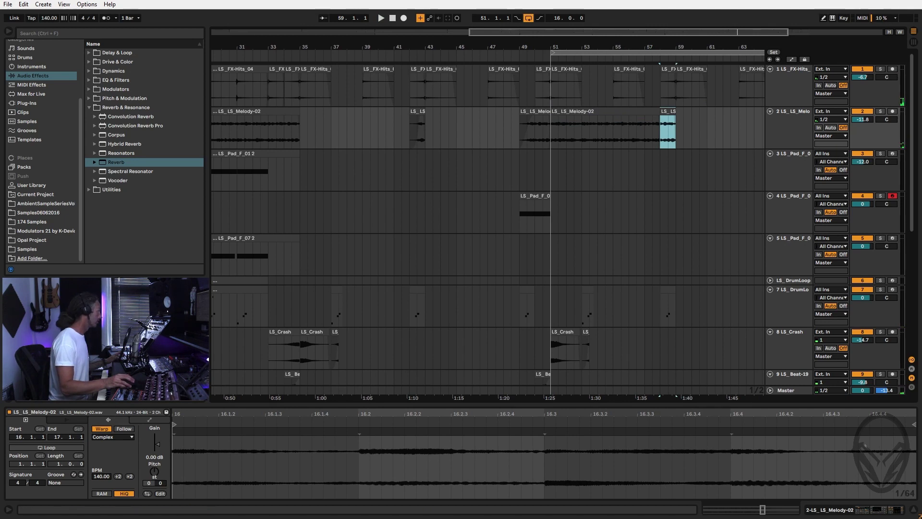
pyautogui.click(148, 492)
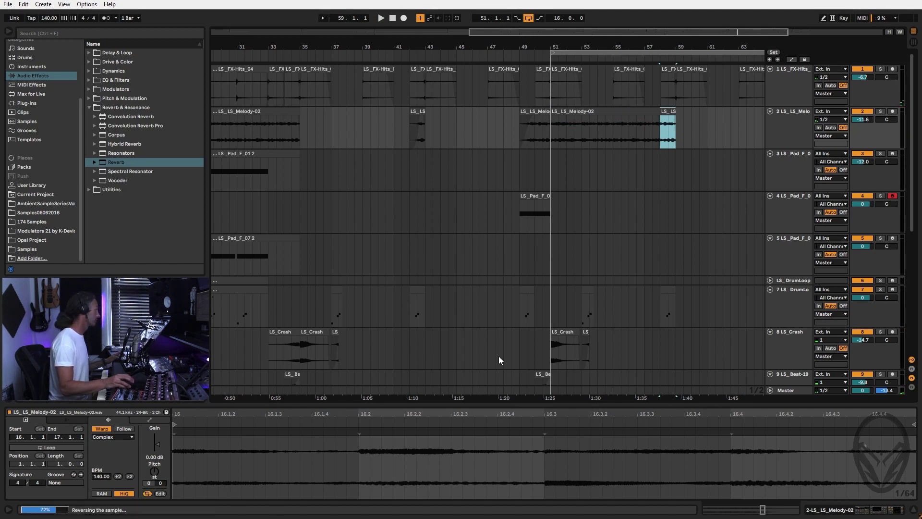
# Play the section from bar 51 to check the melody with its reversed last bar.
pyautogui.click(576, 111)
pyautogui.press('space')
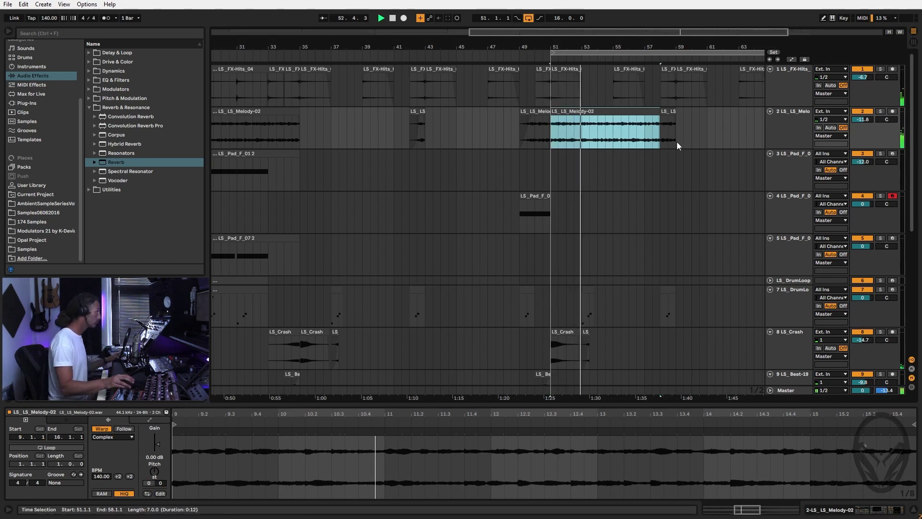
pyautogui.scroll(-1, 675, 154)
pyautogui.scroll(-2, 675, 162)
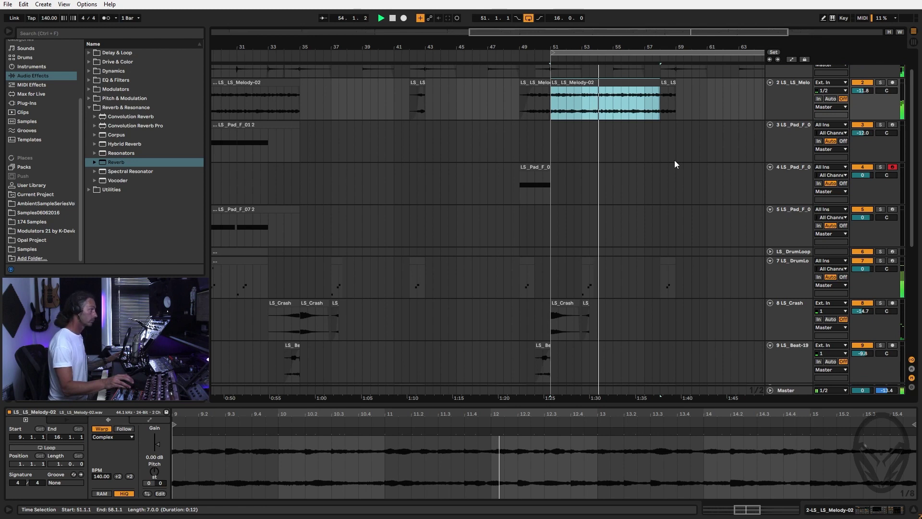
pyautogui.scroll(3, 674, 162)
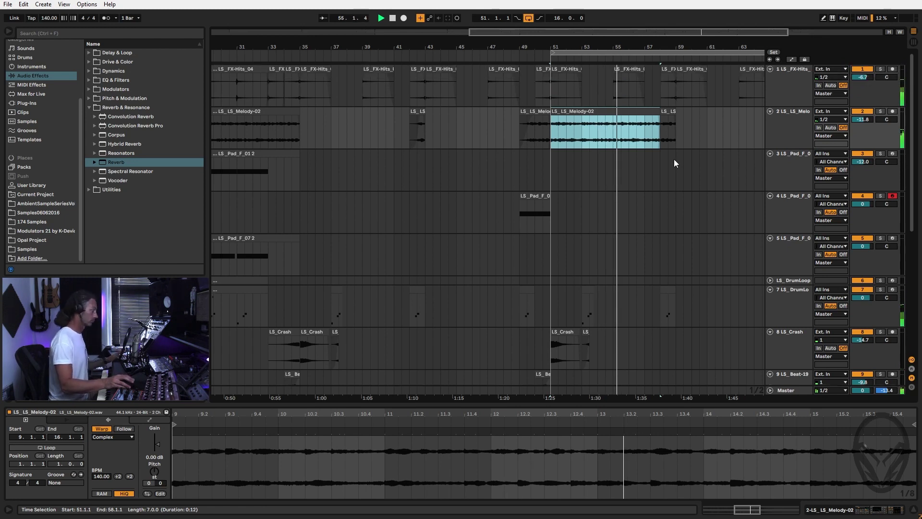
pyautogui.scroll(-1, 673, 160)
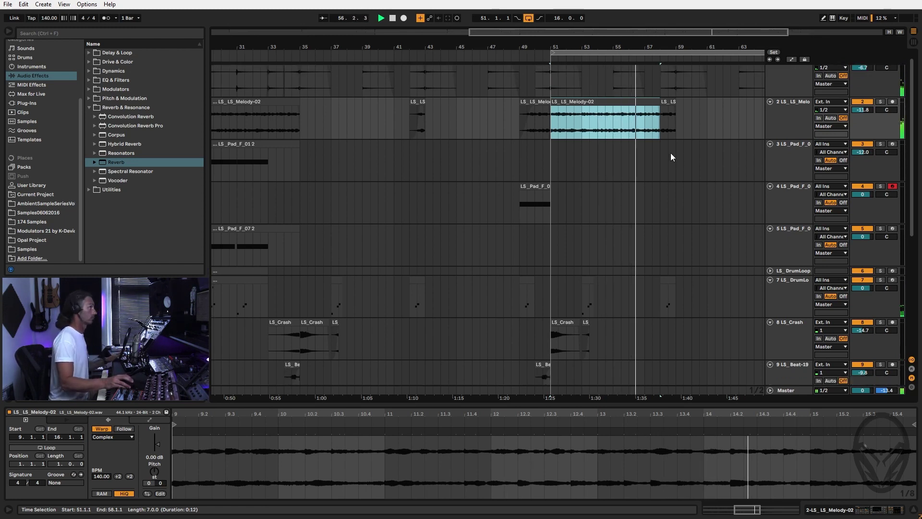
pyautogui.scroll(1, 670, 152)
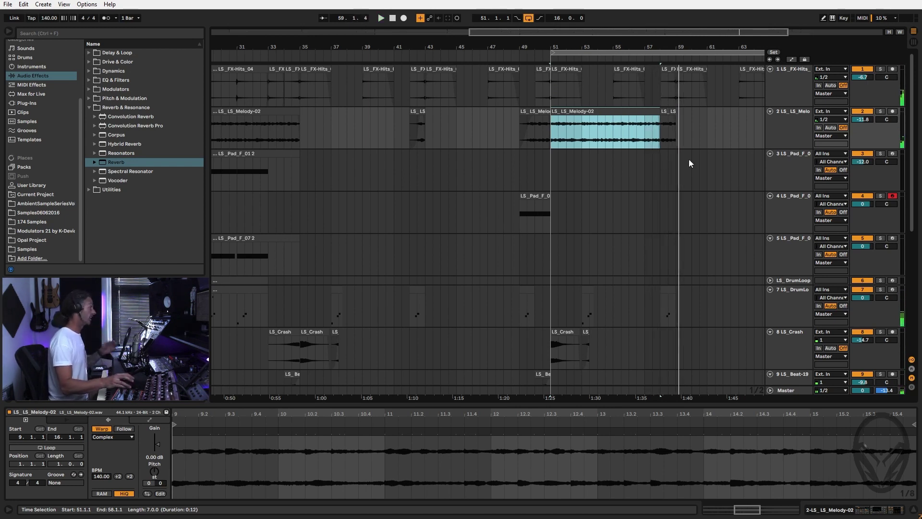
# Duplicate the melody clip and its reversed ending from bars 51–59 to bar 59.
pyautogui.click(670, 116)
pyautogui.keyDown('shift'); pyautogui.click(638, 110); pyautogui.keyUp('shift')
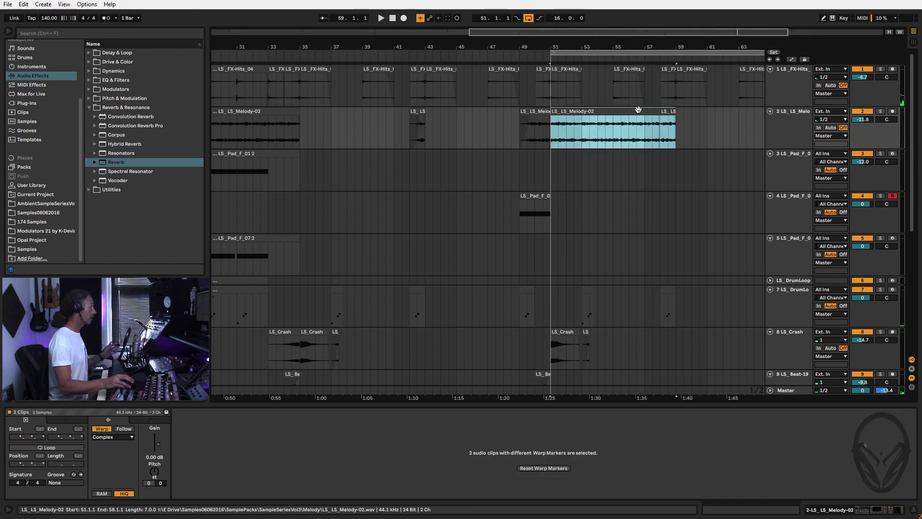
pyautogui.moveTo(615, 116); pyautogui.dragTo(688, 119)
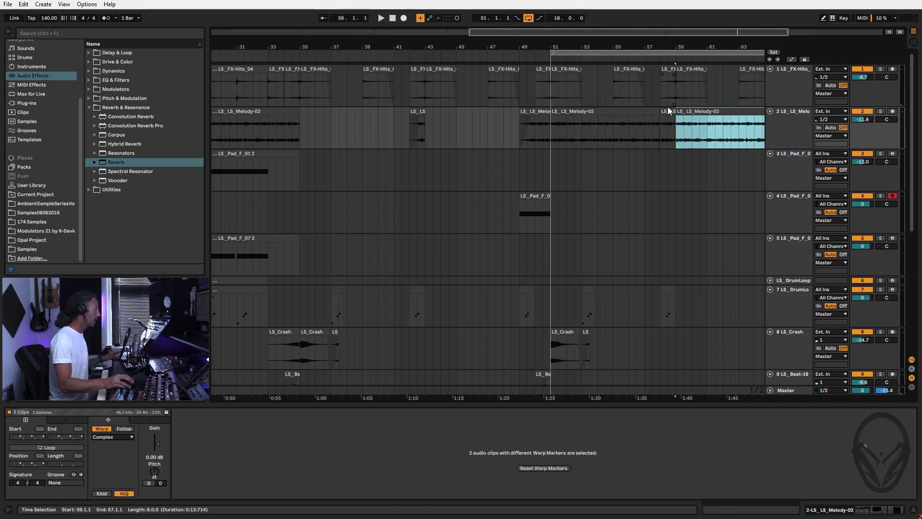
# Transpose both melody clips in bars 51–59 down by 12 semitones and play the section through.
pyautogui.click(668, 111)
pyautogui.keyDown('shift'); pyautogui.click(576, 111); pyautogui.keyUp('shift')
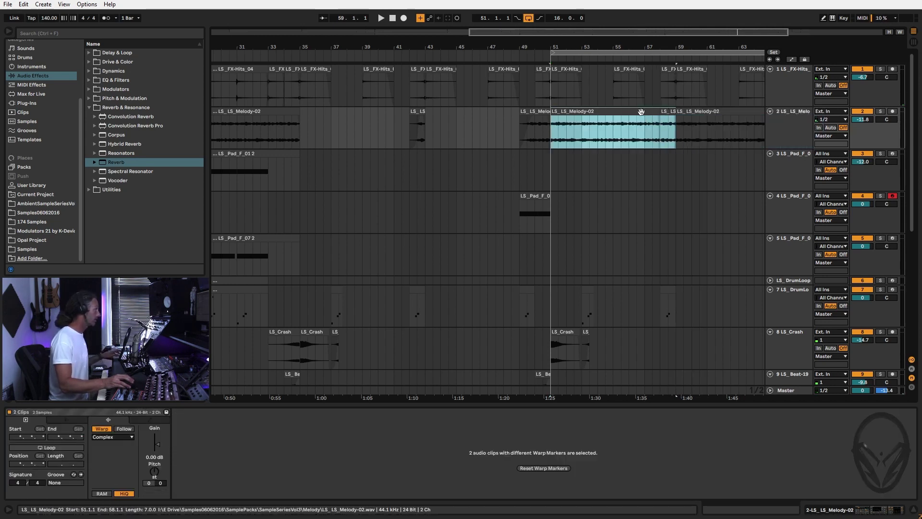
pyautogui.click(145, 483)
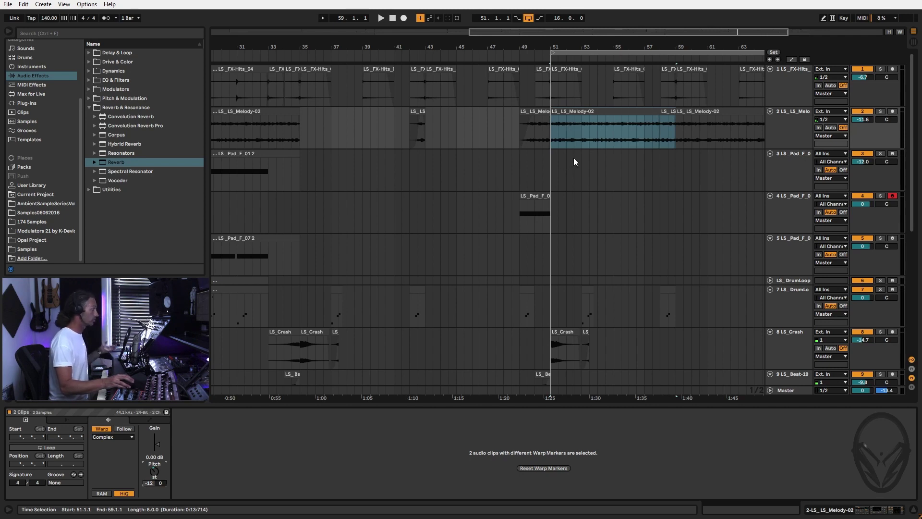
pyautogui.press('space')
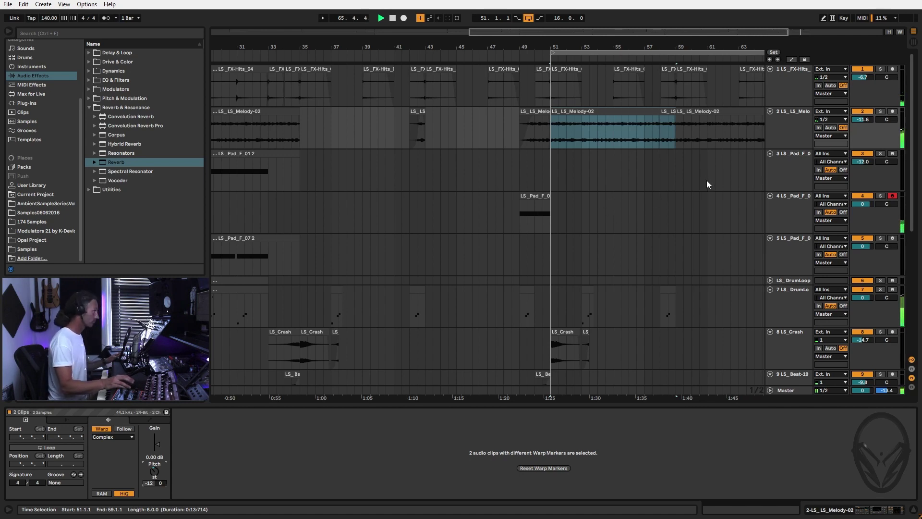
pyautogui.moveTo(706, 187); pyautogui.dragTo(653, 189)
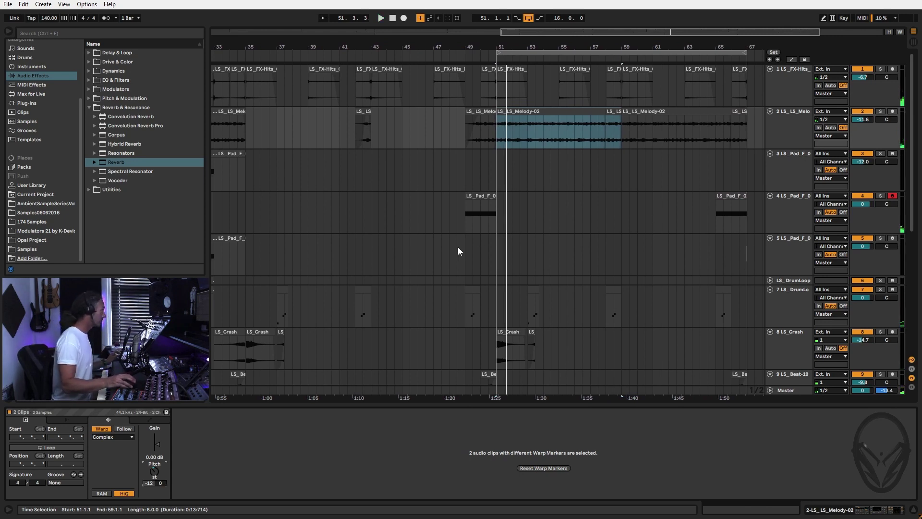
# Copy the LS_Pad_F_07 2 clip on track 5 from bar 27 to bar 51 and trim its start to bar 55.
pyautogui.moveTo(459, 251); pyautogui.dragTo(663, 253)
pyautogui.click(348, 257)
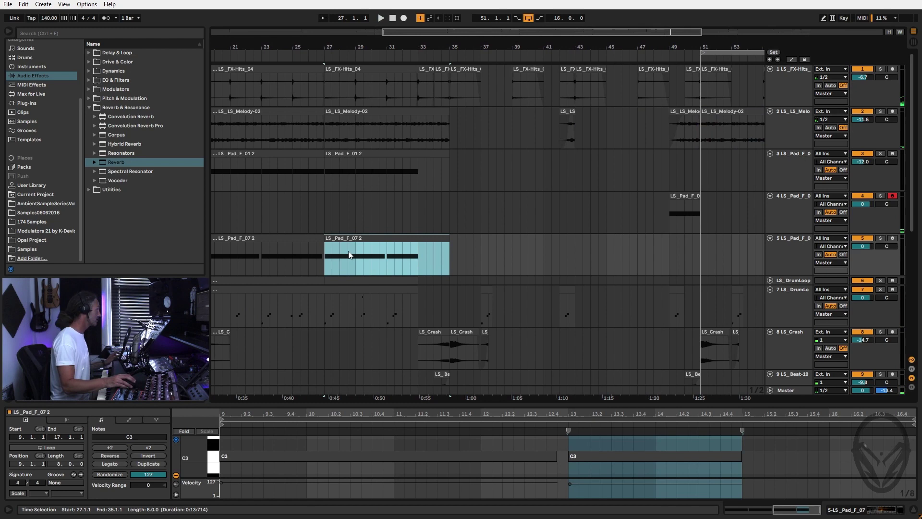
pyautogui.press('space')
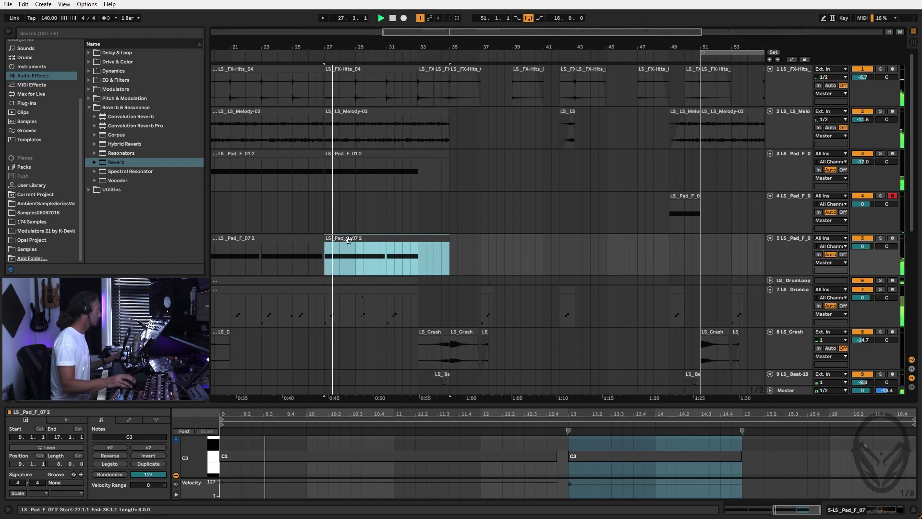
pyautogui.moveTo(345, 238); pyautogui.dragTo(725, 255)
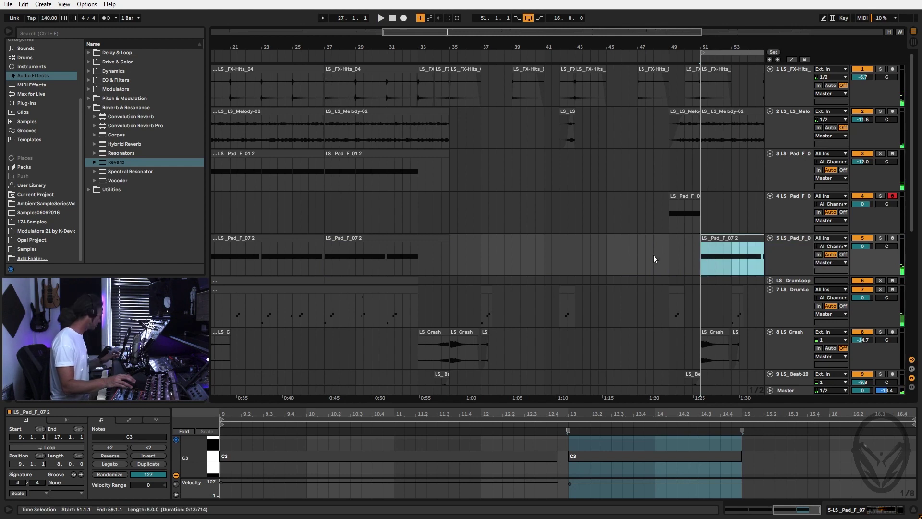
pyautogui.hscroll(10, 650, 251)
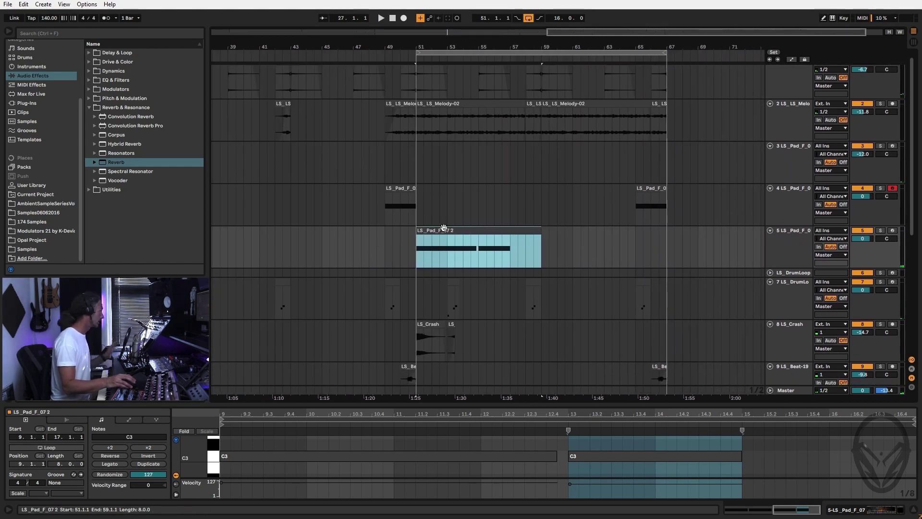
pyautogui.moveTo(421, 231); pyautogui.dragTo(479, 231)
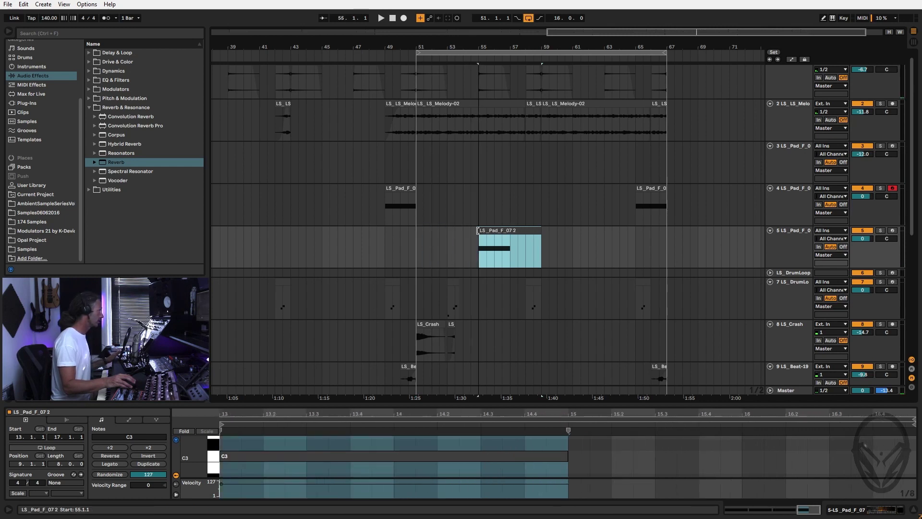
# Play the section from bar 51 and look through its tracks to judge the new melody and pad.
pyautogui.click(417, 245)
pyautogui.press('space')
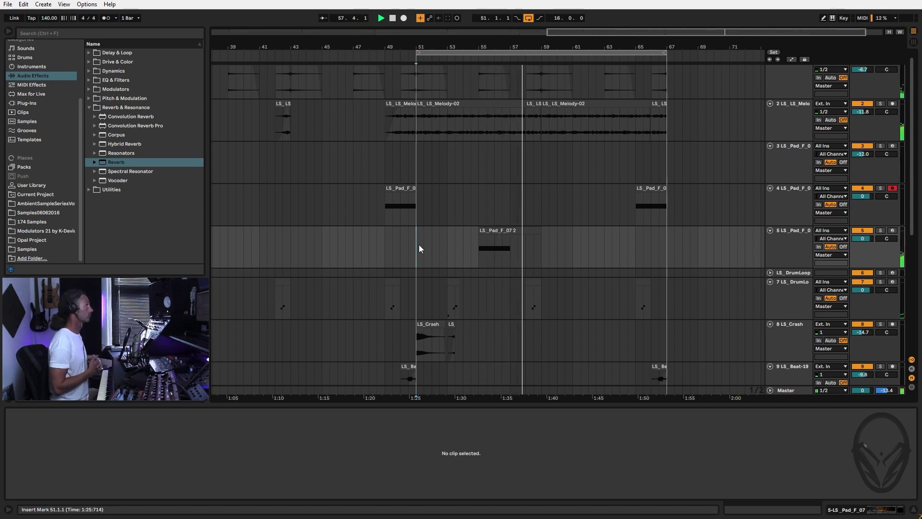
pyautogui.press('space')
pyautogui.press('space')
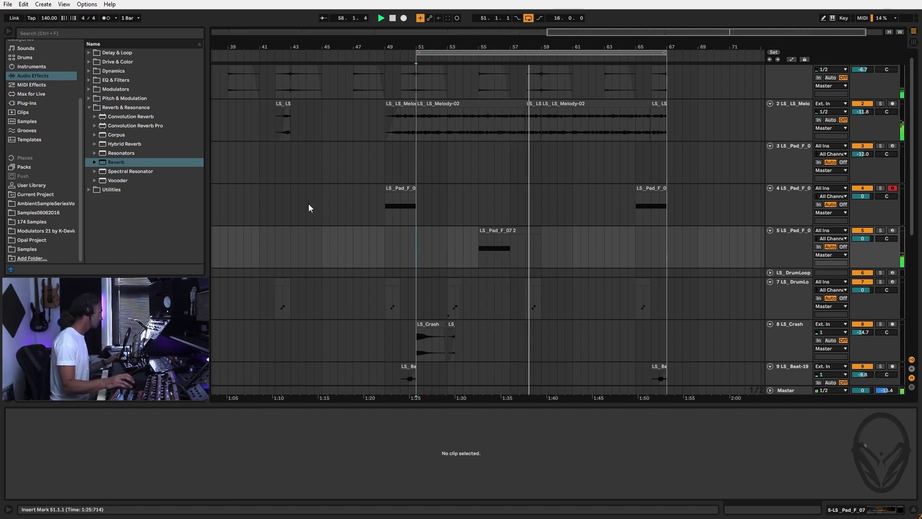
pyautogui.scroll(1, 307, 197)
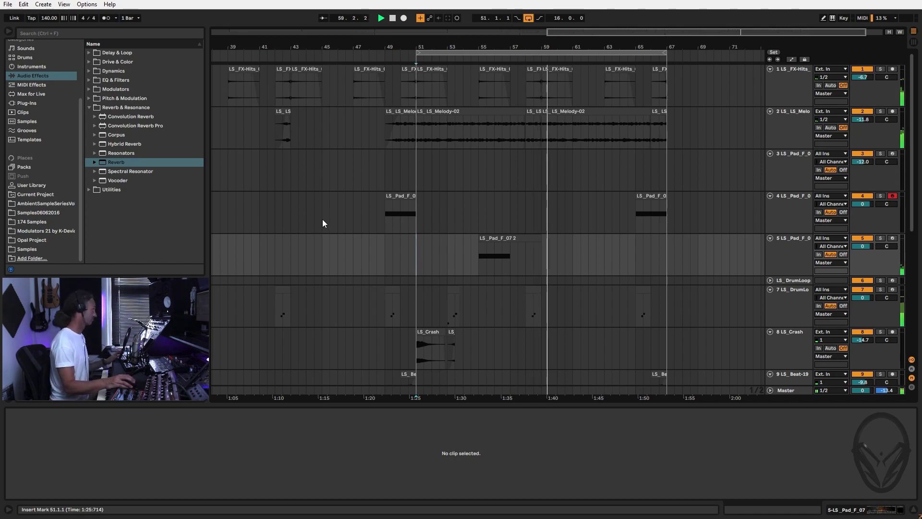
pyautogui.scroll(-3, 322, 220)
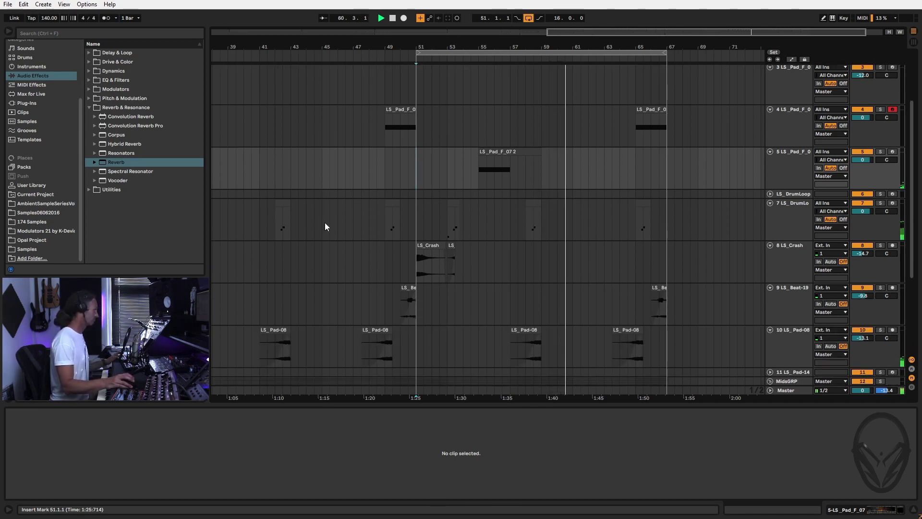
pyautogui.scroll(-2, 324, 226)
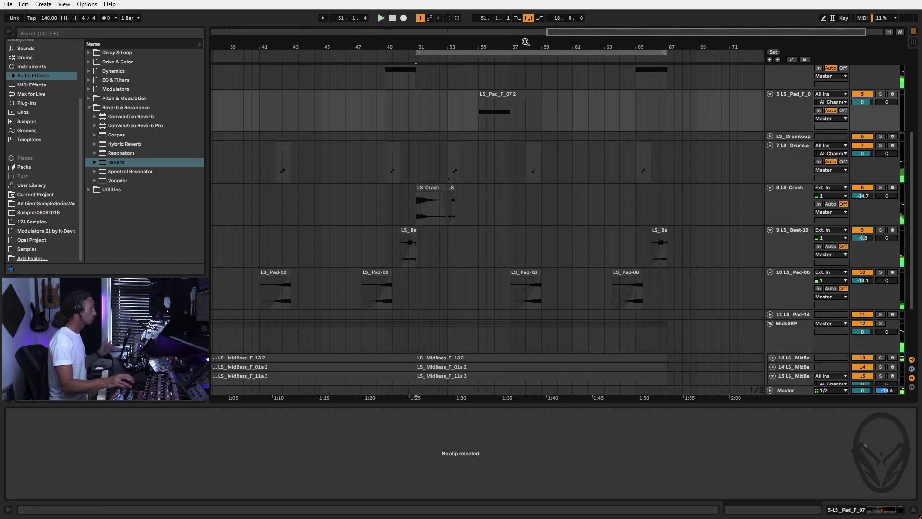
pyautogui.scroll(5, 518, 180)
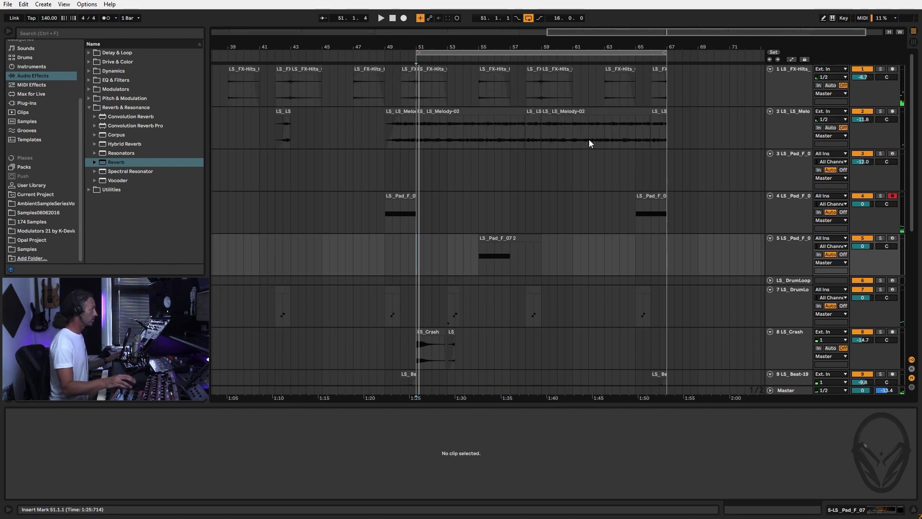
pyautogui.hscroll(2, 423, 270)
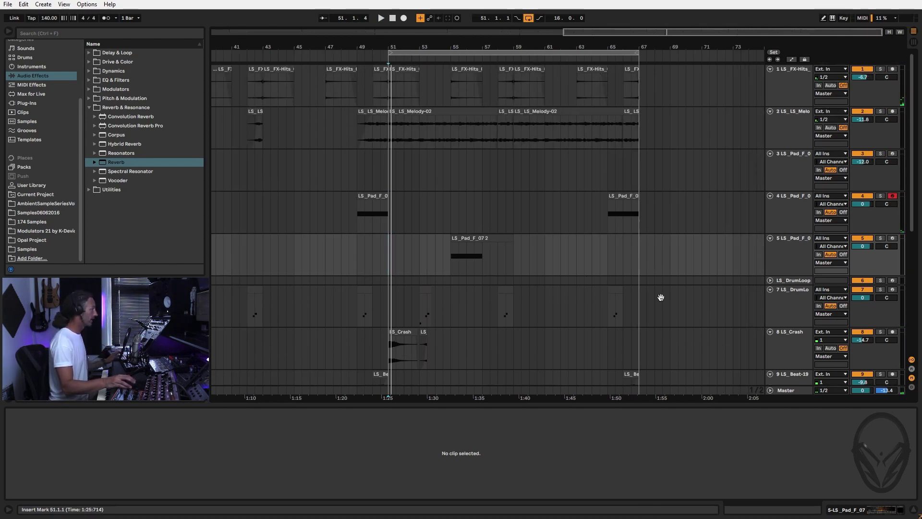
# Open the PercLoops folder inside the Drums folder of SampleSeriesVol4 in Samples06062016.
pyautogui.moveTo(586, 40); pyautogui.dragTo(675, 158)
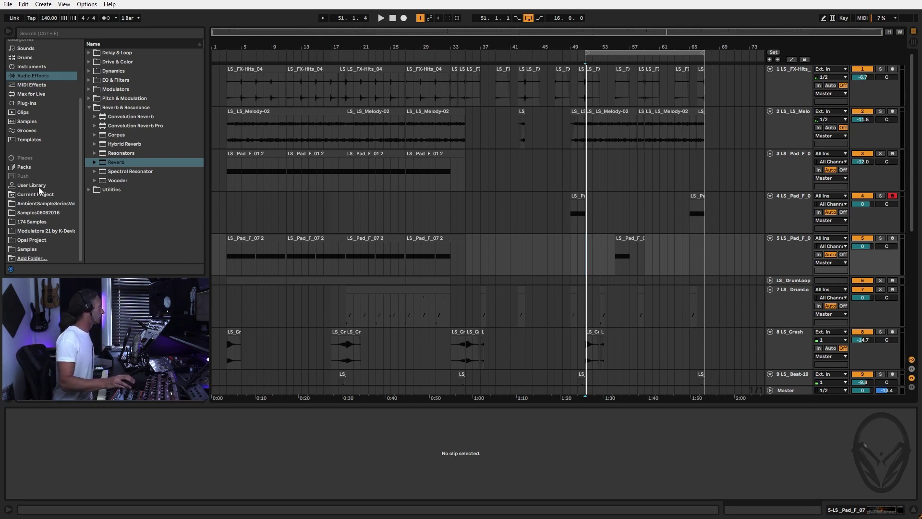
pyautogui.click(36, 213)
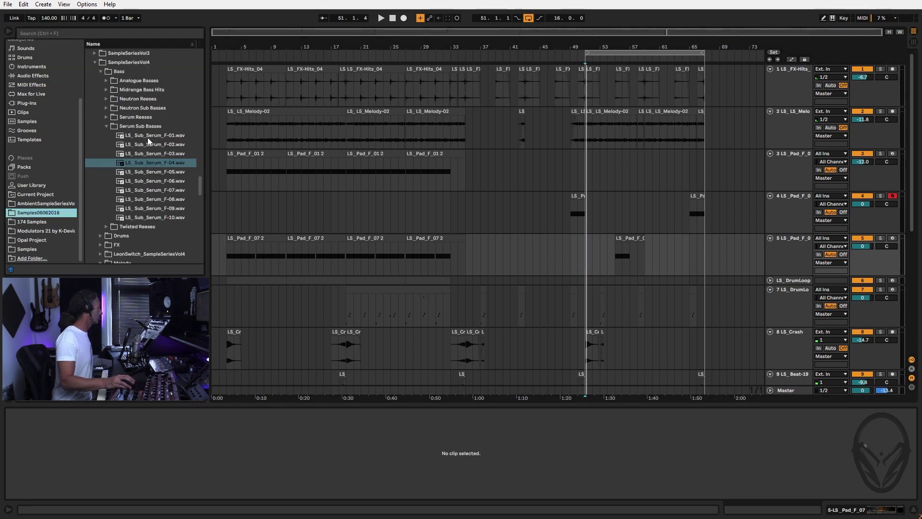
pyautogui.click(102, 72)
pyautogui.click(100, 79)
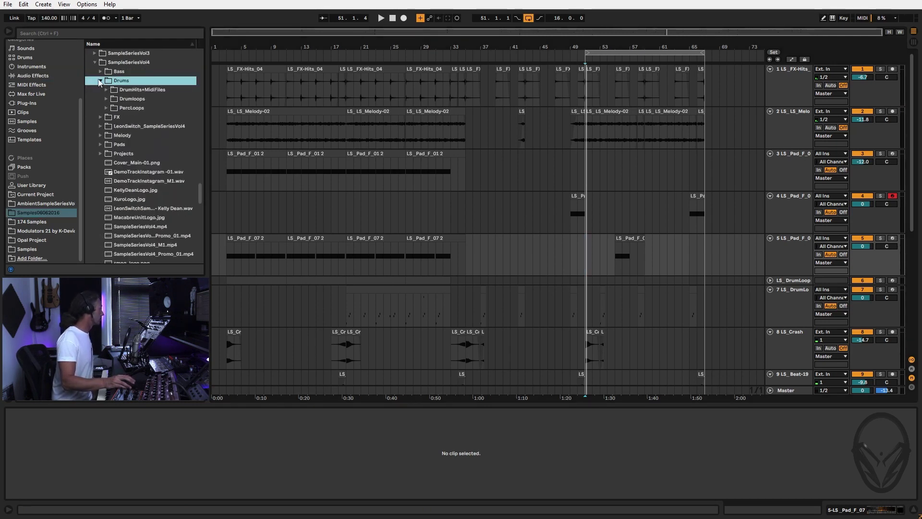
pyautogui.click(107, 109)
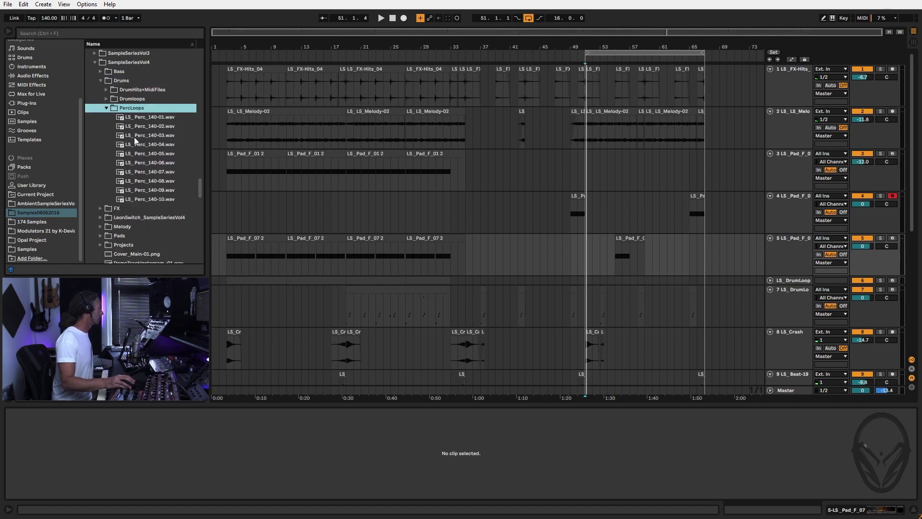
# Audition the percussion loops from LS_Perc_140-01.wav through LS_Perc_140-10.wav, then preview LS_Perc_140-01.wav again.
pyautogui.click(141, 118)
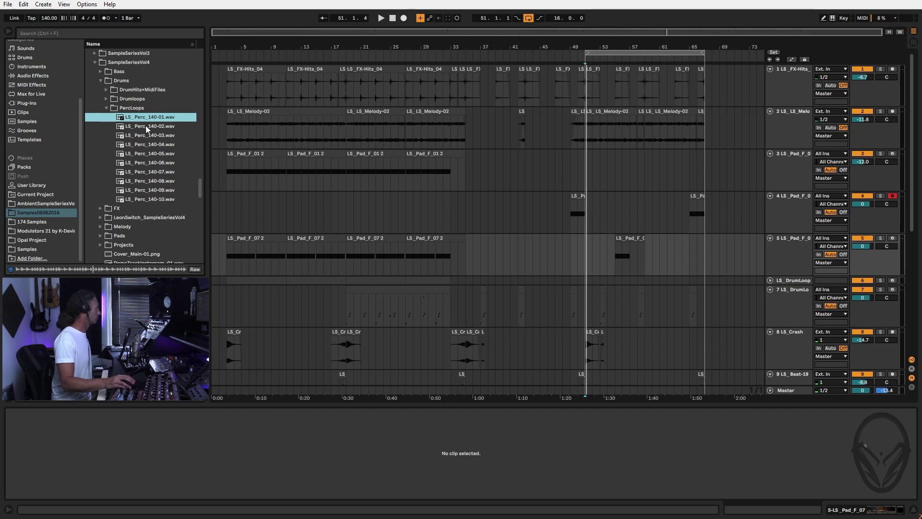
pyautogui.click(146, 126)
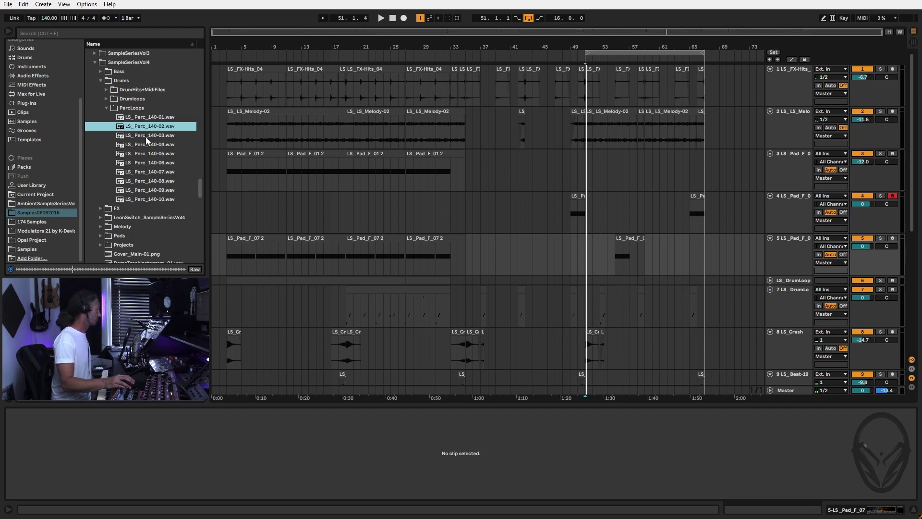
pyautogui.click(146, 137)
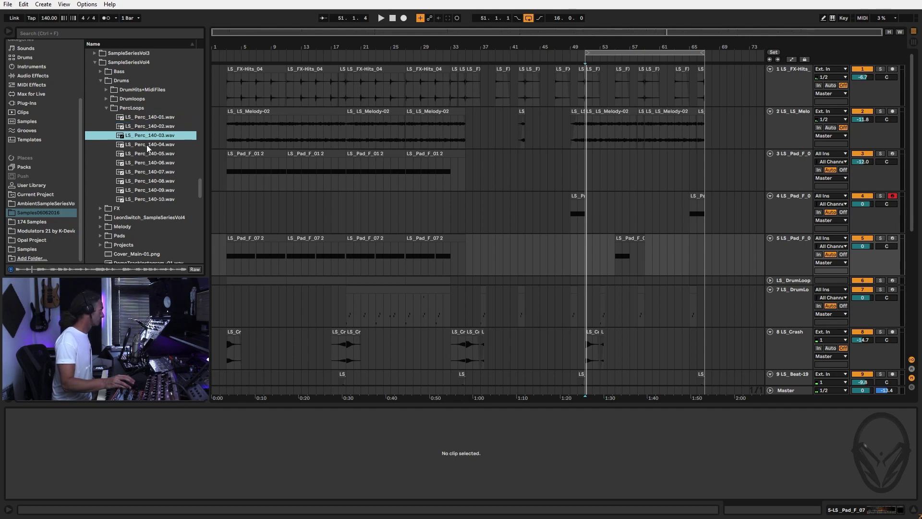
pyautogui.click(146, 145)
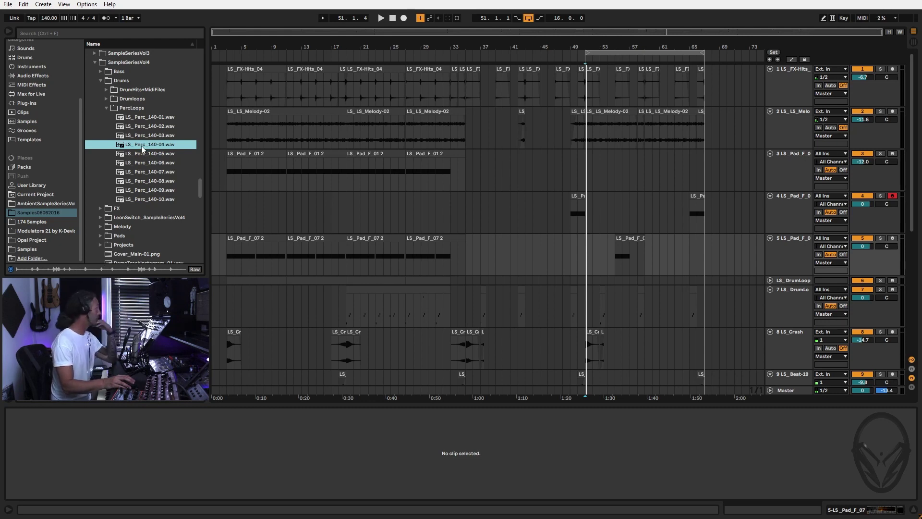
pyautogui.press('Down')
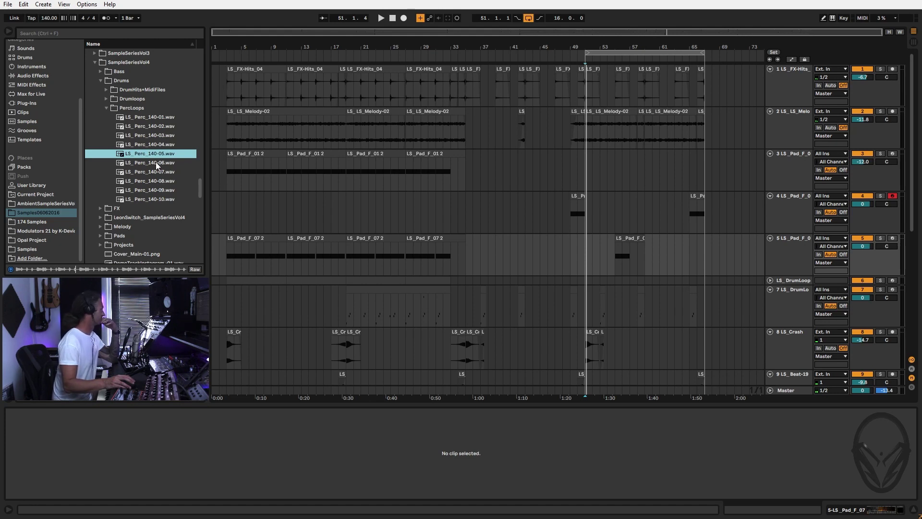
pyautogui.press('Down')
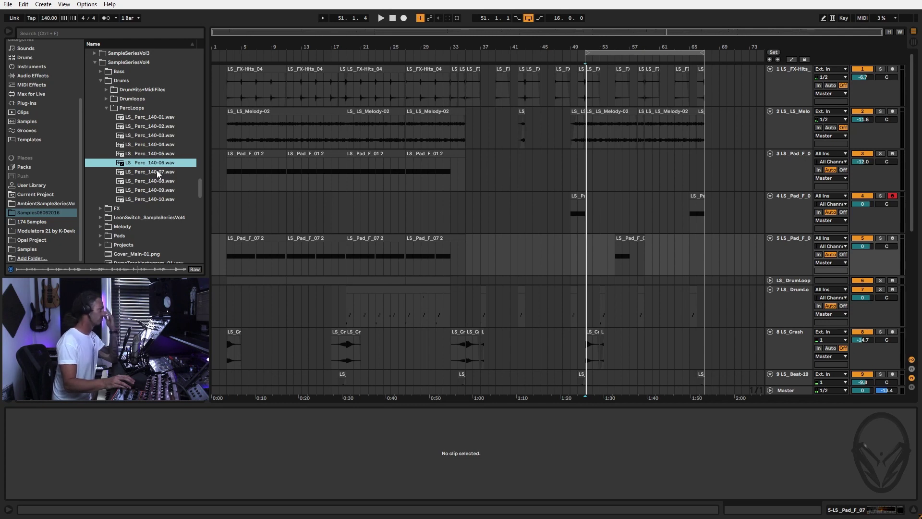
pyautogui.press('Down')
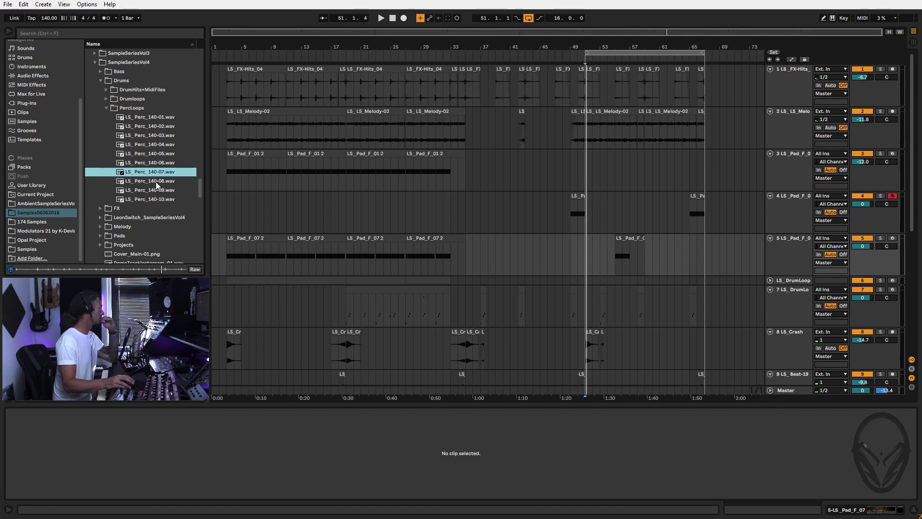
pyautogui.press('Down')
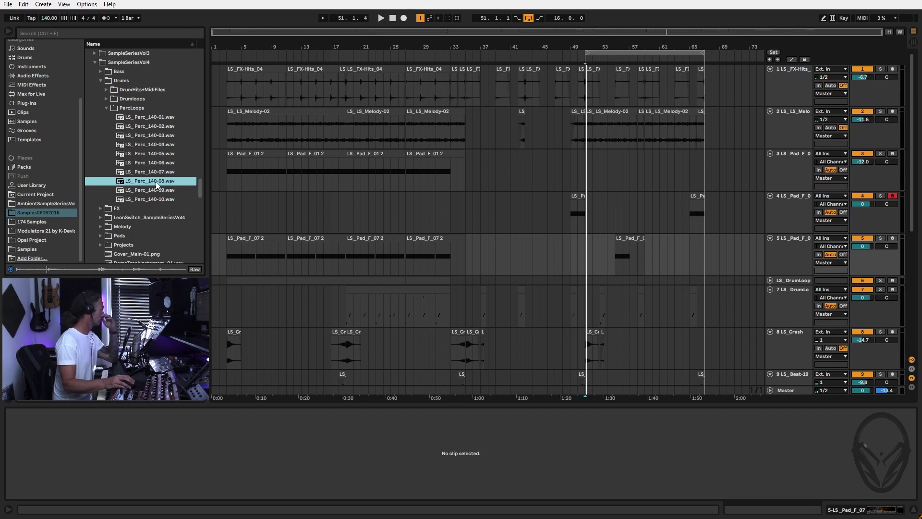
pyautogui.click(158, 192)
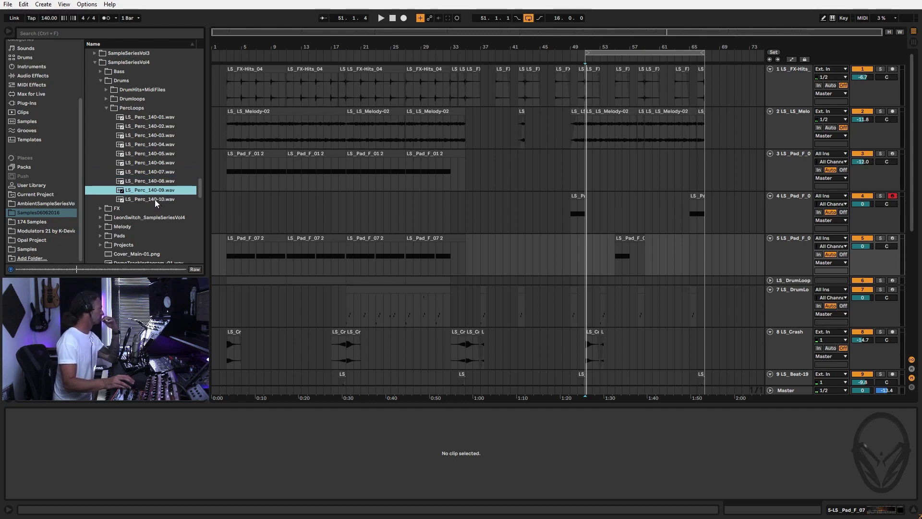
pyautogui.click(155, 200)
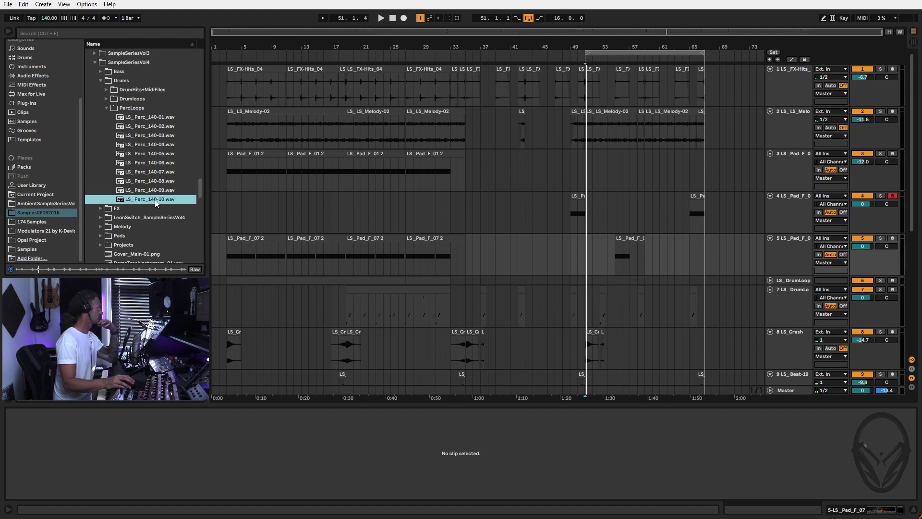
pyautogui.click(144, 118)
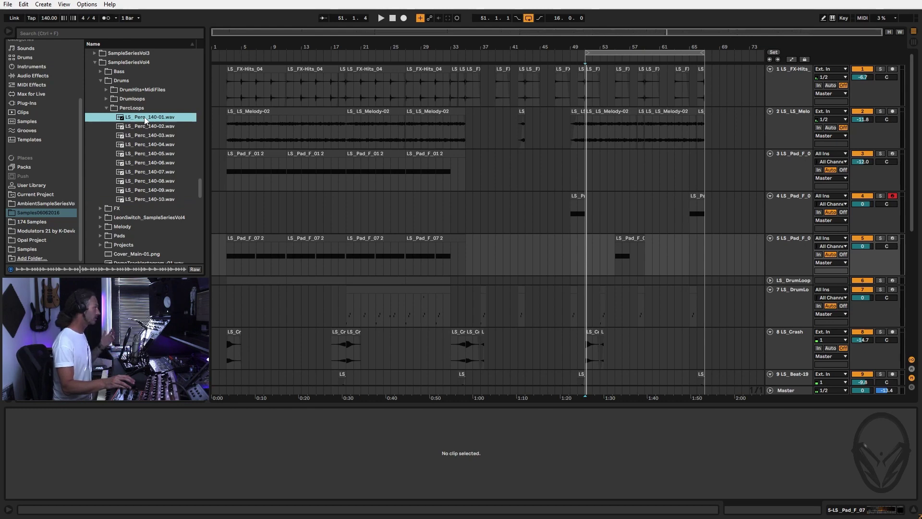
# Insert a new audio track directly below drum loop track 7.
pyautogui.click(722, 219)
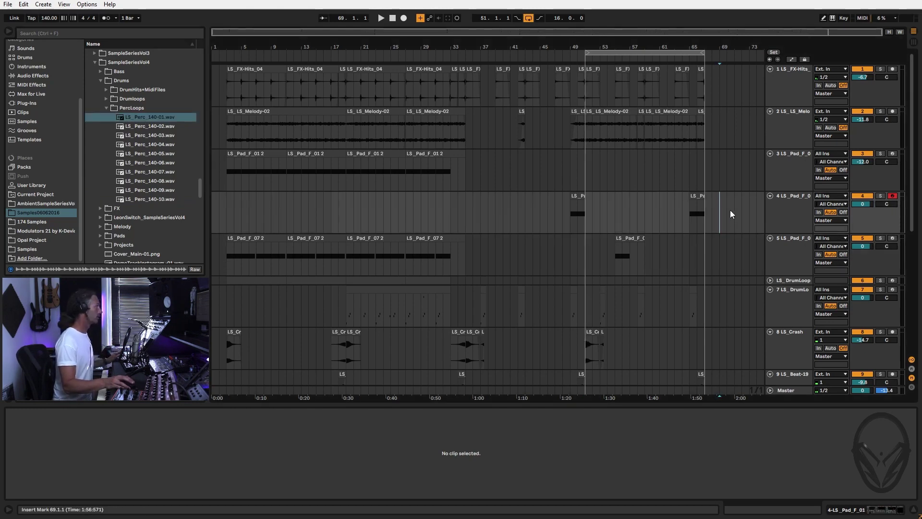
pyautogui.scroll(-5, 729, 212)
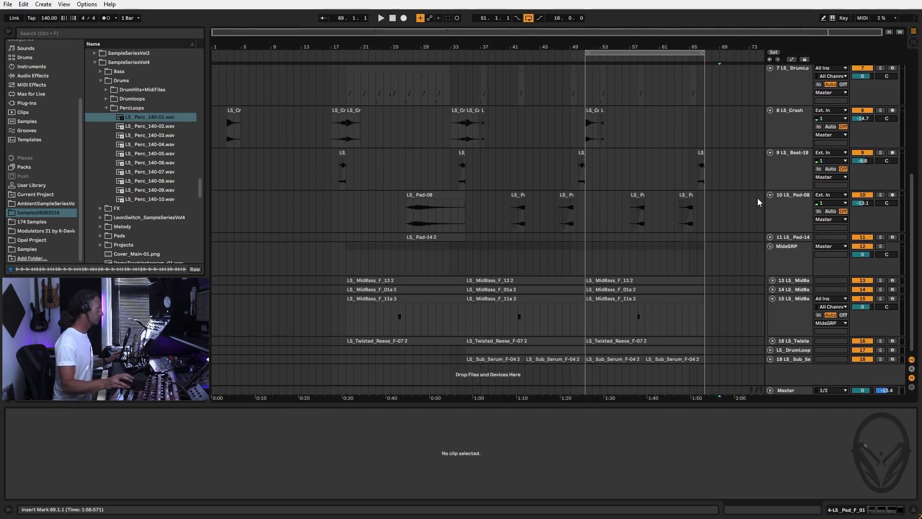
pyautogui.scroll(4, 731, 173)
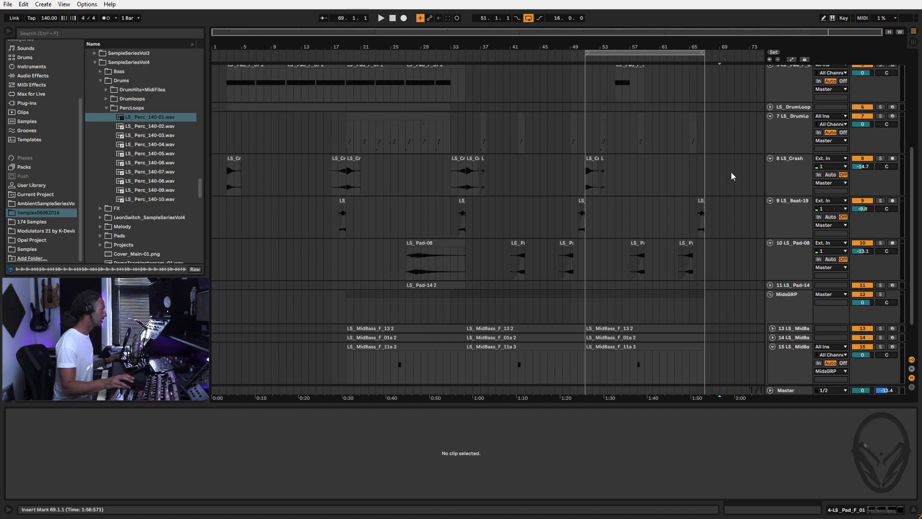
pyautogui.rightClick(788, 177)
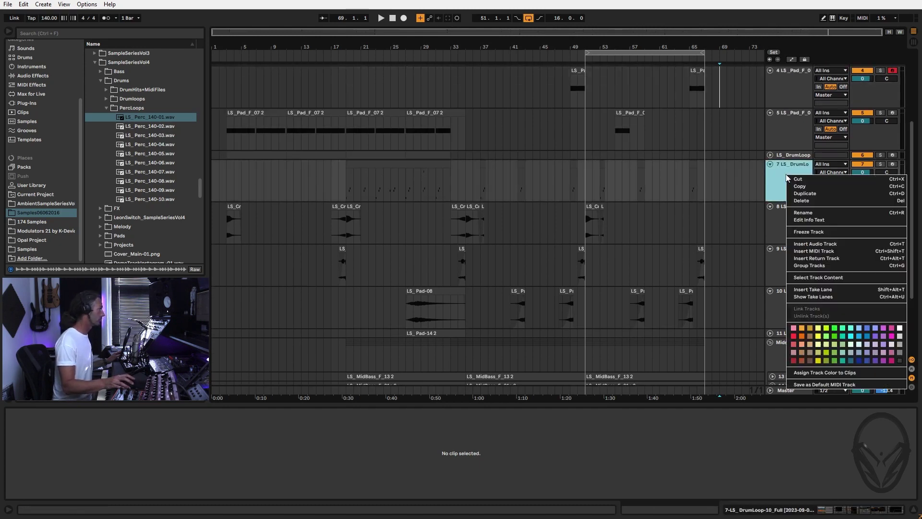
pyautogui.click(811, 244)
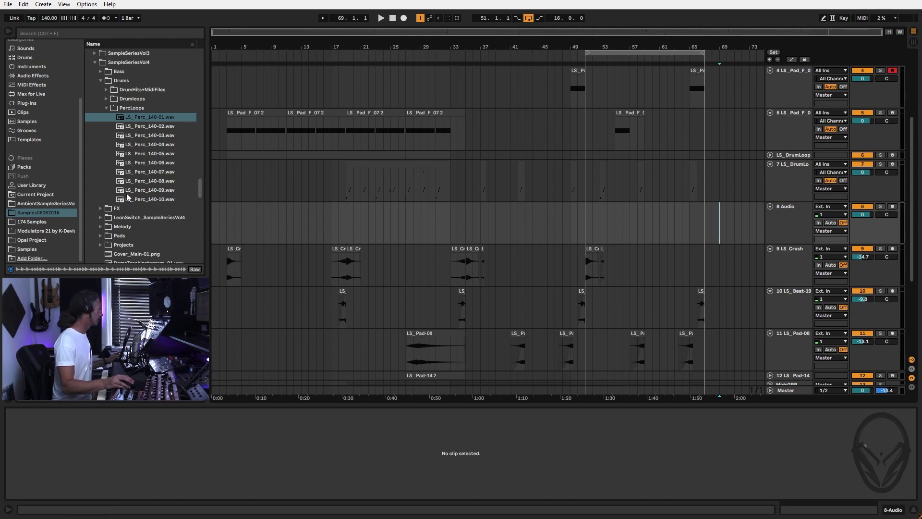
# Place LS_Perc_140-01.wav on the new audio track at bar 51 and duplicate it three times to fill up to bar 67.
pyautogui.moveTo(138, 122); pyautogui.dragTo(583, 239)
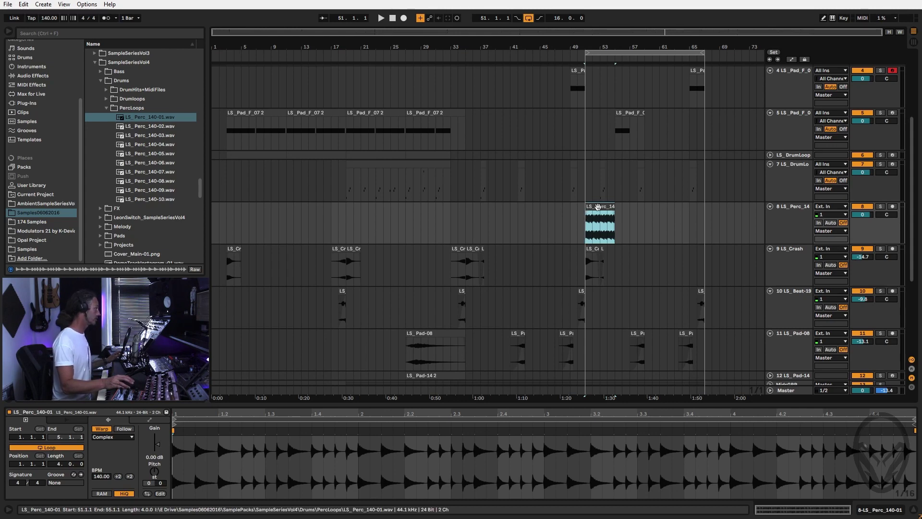
pyautogui.hotkey('ctrl', 'd')
pyautogui.hotkey('ctrl', 'd')
pyautogui.hotkey('ctrl', 'd')
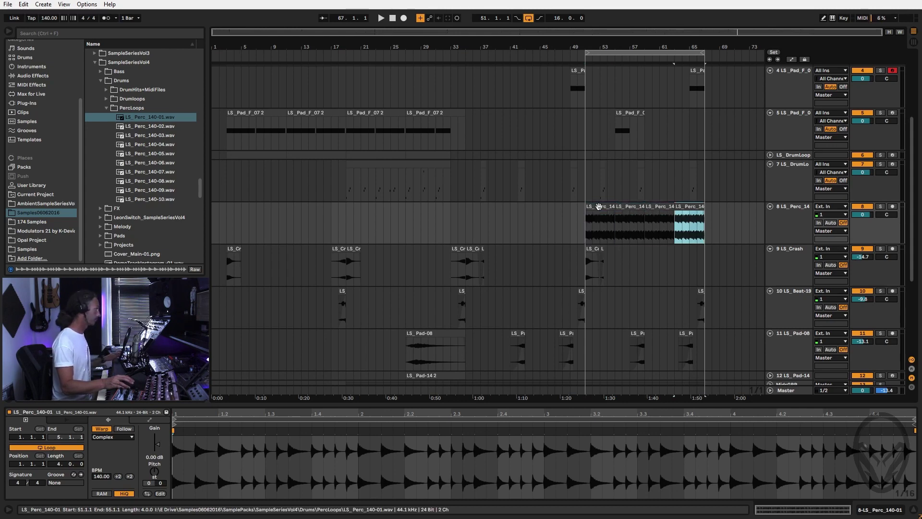
# Set the volume of the LS_Perc_140-01 track to -3.9 dB in the mixer while playing the section.
pyautogui.click(776, 215)
pyautogui.press('Tab')
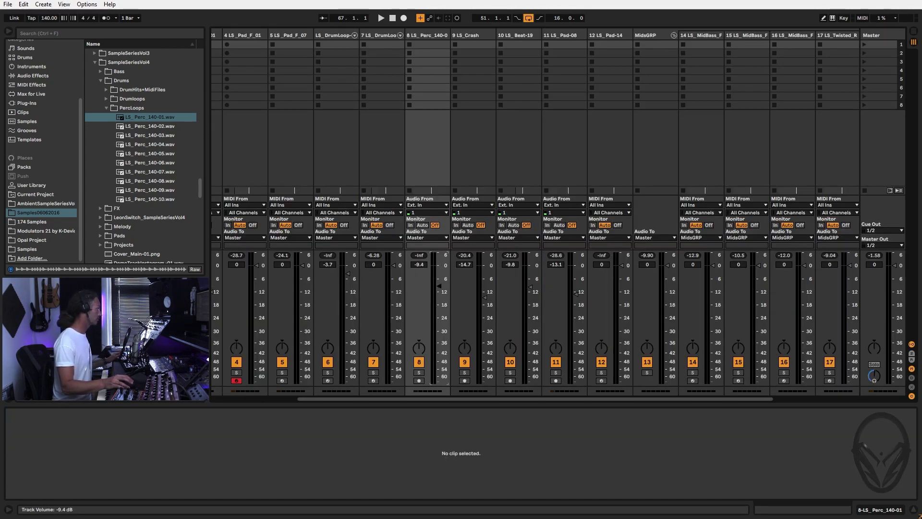
pyautogui.press('space')
pyautogui.moveTo(440, 288); pyautogui.dragTo(439, 279)
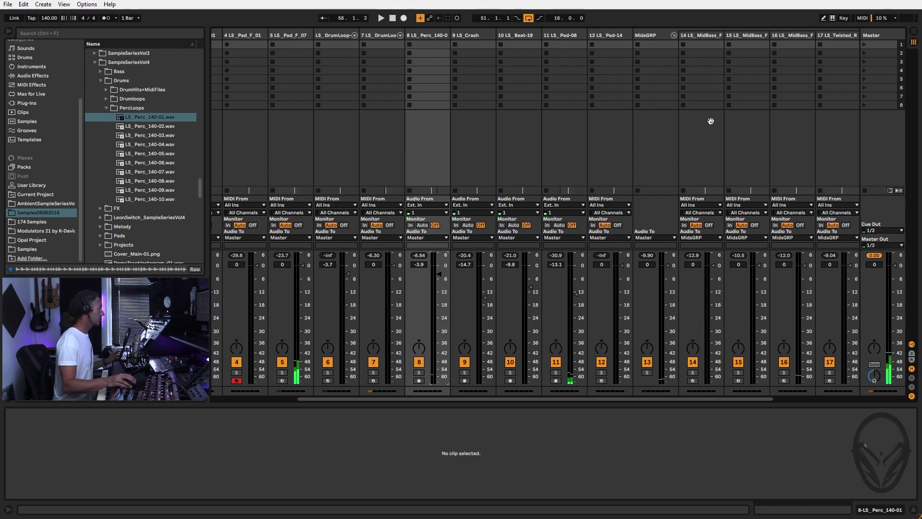
# Copy the sidechain Compressor from the LS_Sub_Serum_F-04 track to the LS_Perc_140-01 track and lower its threshold to -39.2 dB during playback.
pyautogui.moveTo(709, 119); pyautogui.dragTo(561, 140)
pyautogui.click(806, 43)
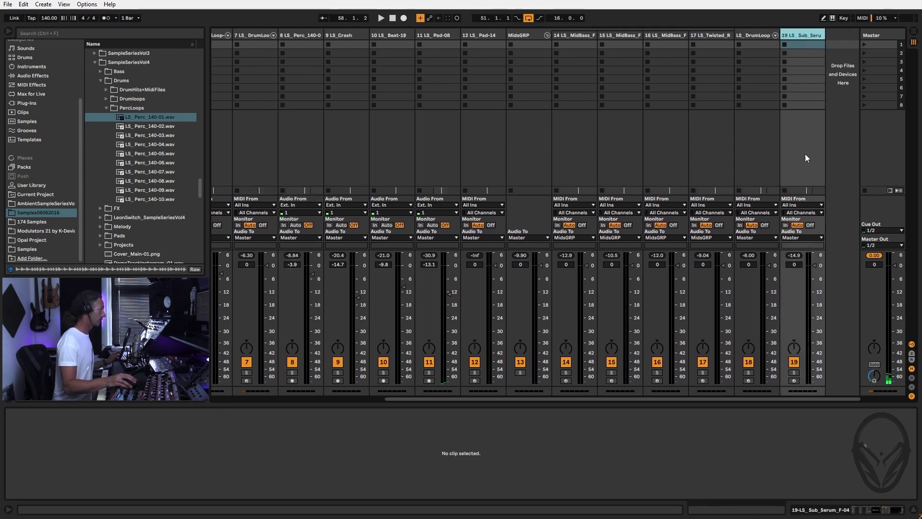
pyautogui.click(807, 34)
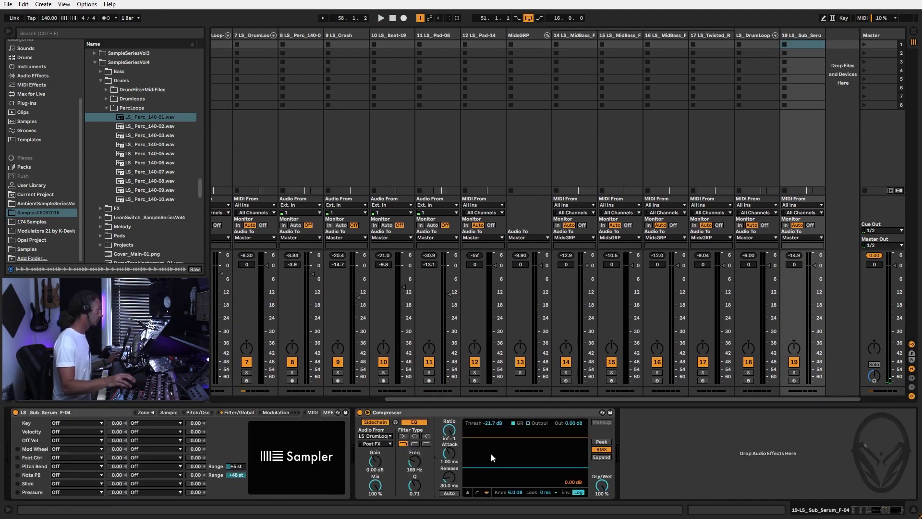
pyautogui.click(491, 416)
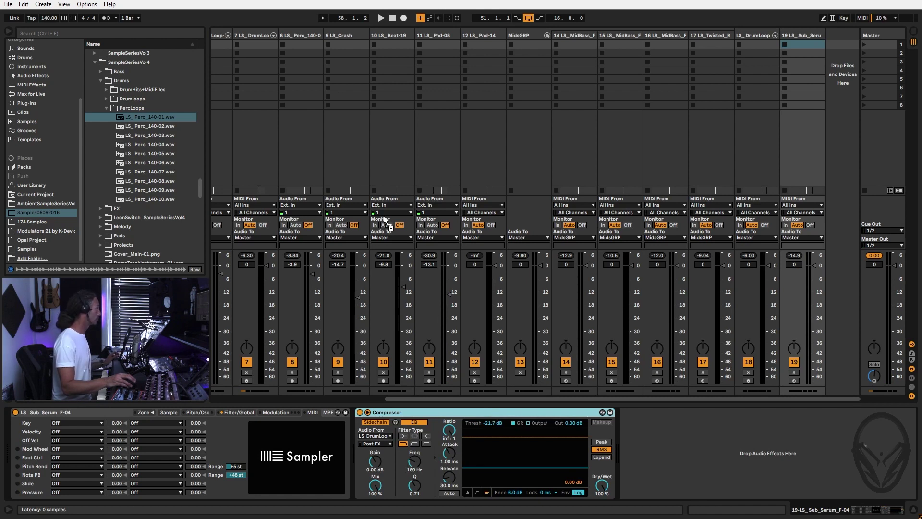
pyautogui.moveTo(291, 77); pyautogui.dragTo(297, 32)
pyautogui.moveTo(361, 453); pyautogui.dragTo(360, 453)
pyautogui.press('space')
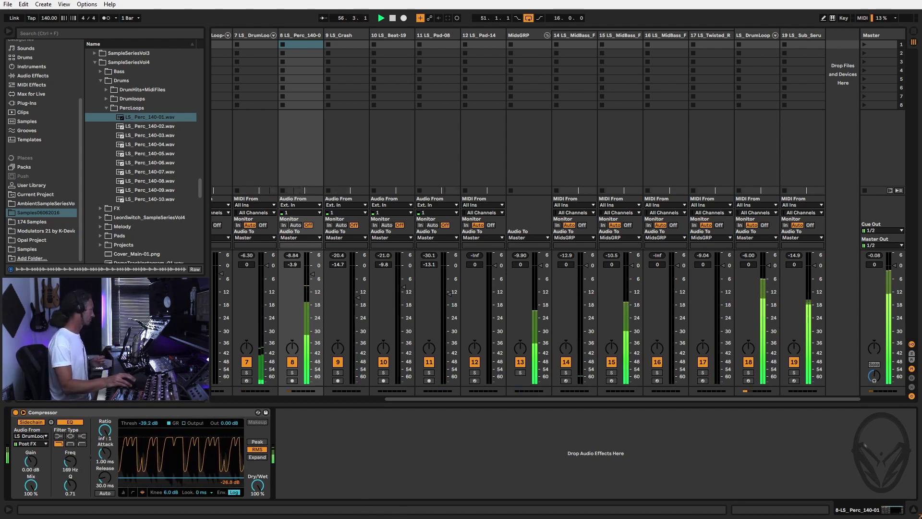
# In the arrangement, trim the end of the second percussion clip, starting at bar 55, to 58.4.1 and play it back.
pyautogui.press('Tab')
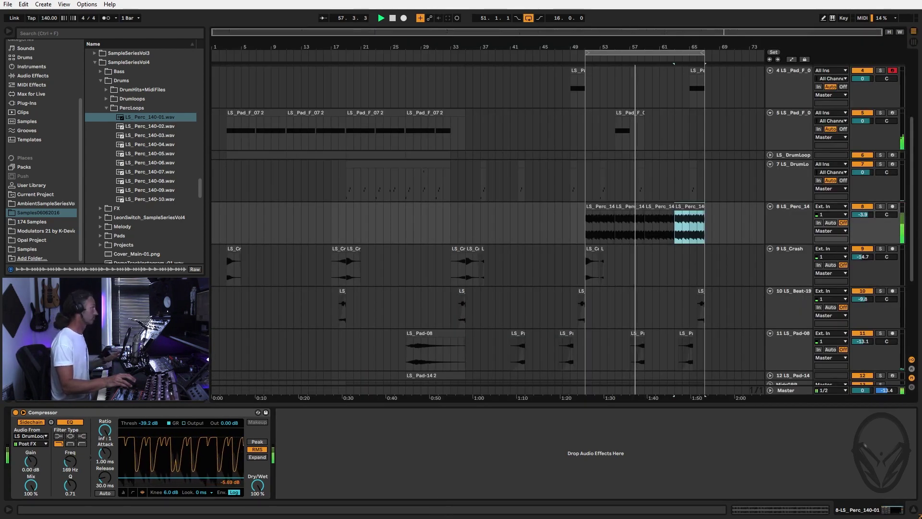
pyautogui.click(645, 207)
pyautogui.press('space')
pyautogui.scroll(3, 645, 205)
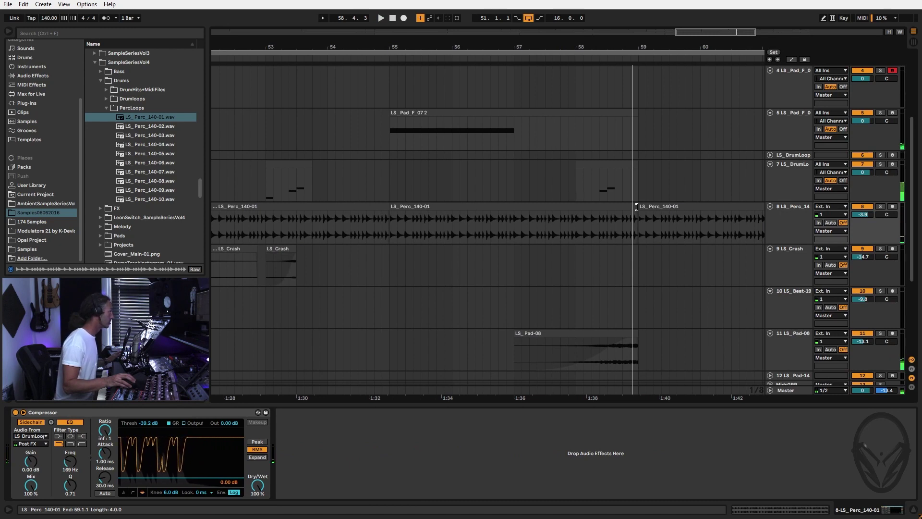
pyautogui.moveTo(633, 206); pyautogui.dragTo(623, 206)
pyautogui.press('space')
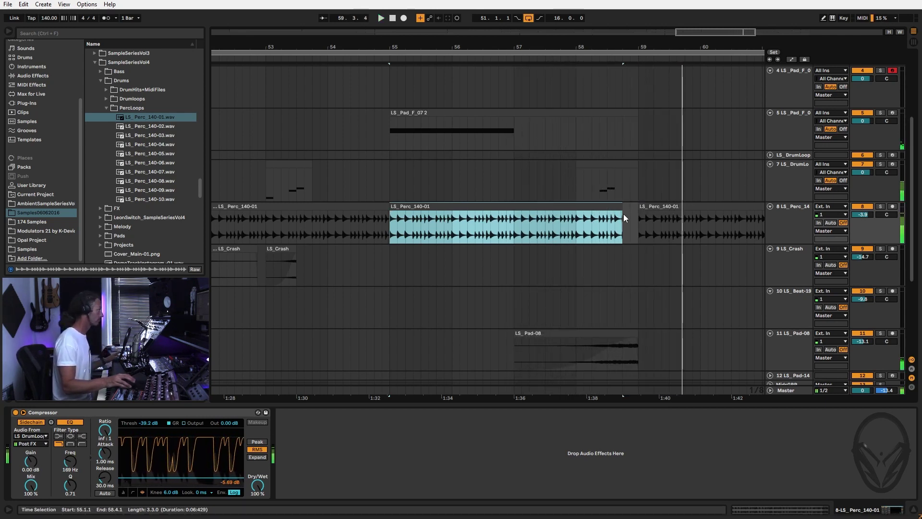
# Shorten the second percussion clip further so it ends at 58.3.2, and keep the section playing to check the gap before bar 59.
pyautogui.press('space')
pyautogui.moveTo(622, 207); pyautogui.dragTo(613, 208)
pyautogui.press('space')
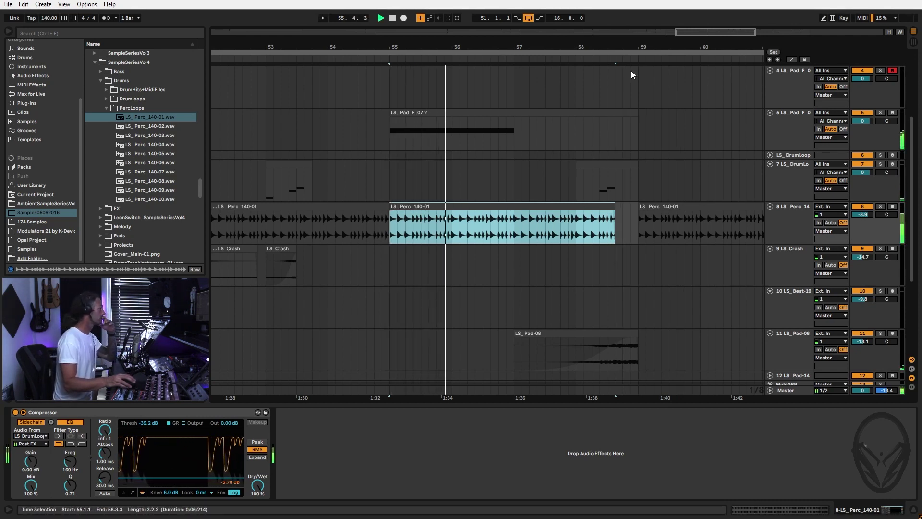
pyautogui.moveTo(614, 56); pyautogui.dragTo(613, 81)
pyautogui.moveTo(610, 209); pyautogui.dragTo(591, 210)
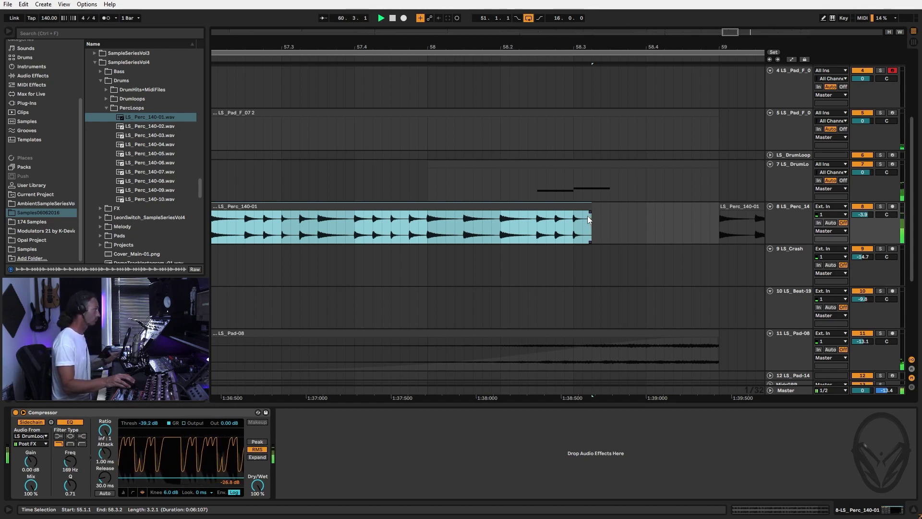
pyautogui.click(590, 219)
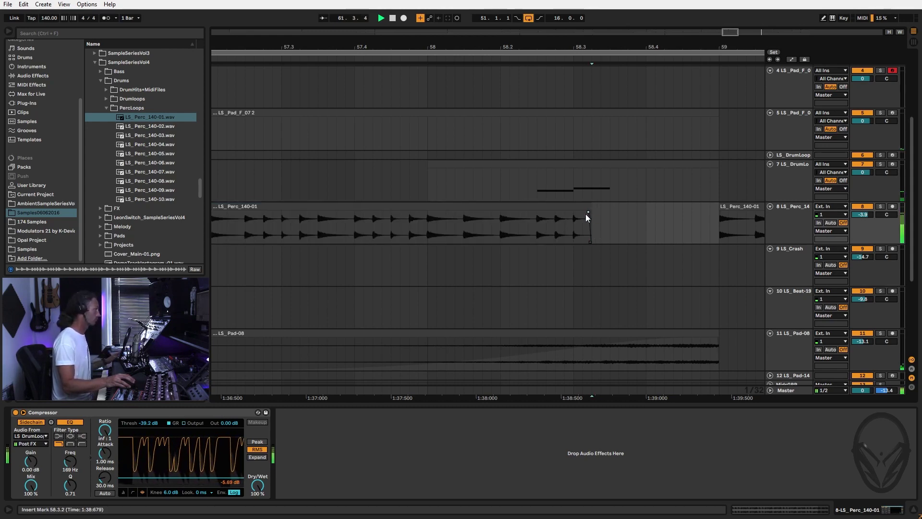
pyautogui.press('-')
pyautogui.press('-')
pyautogui.press('-')
pyautogui.press('-')
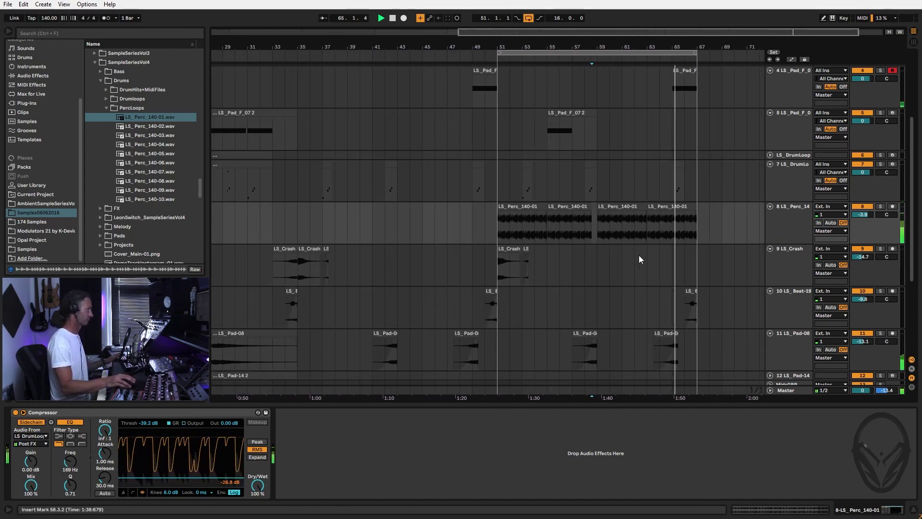
# Trim the end of the last LS_Perc_140-01 clip, starting at bar 63, back to bar 66.1.1 while the section plays.
pyautogui.click(689, 205)
pyautogui.moveTo(689, 205); pyautogui.dragTo(684, 205)
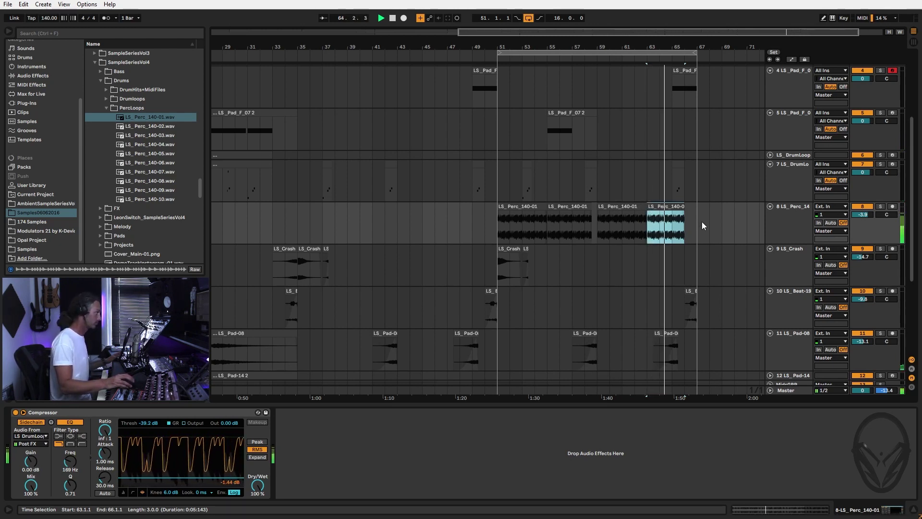
pyautogui.scroll(2, 690, 221)
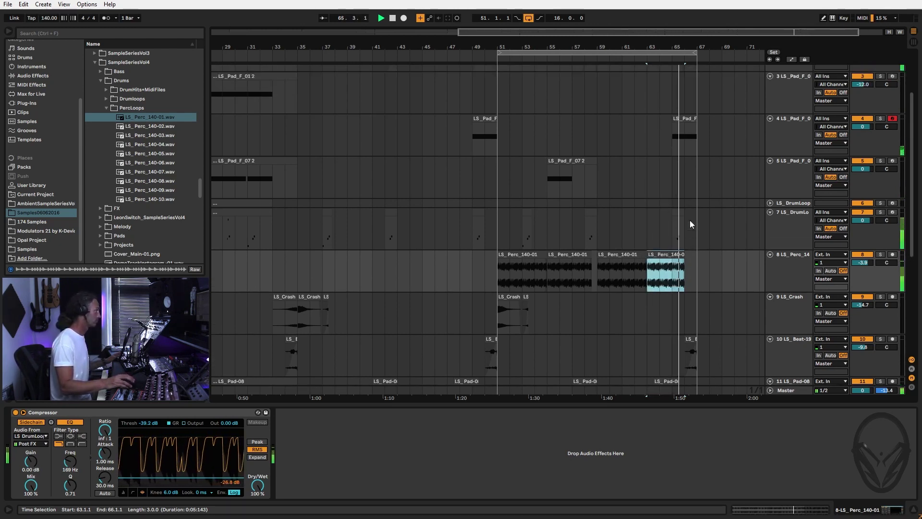
pyautogui.scroll(3, 691, 220)
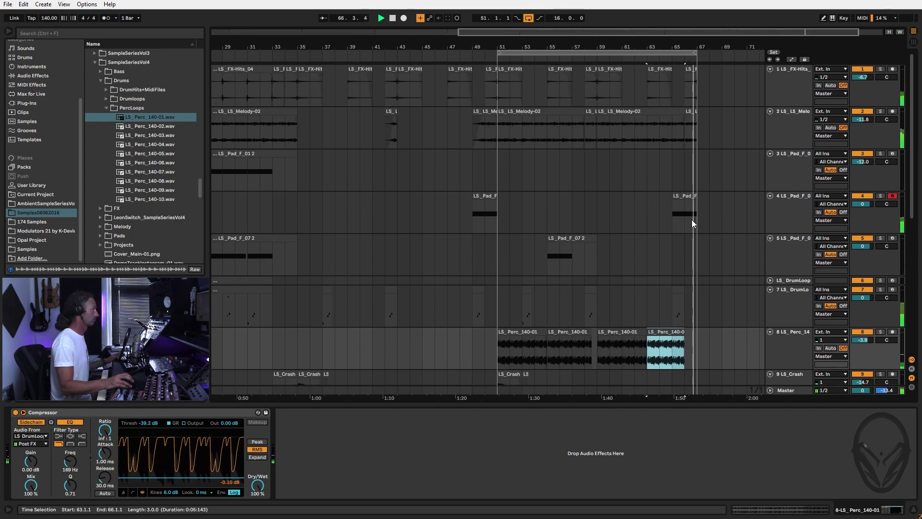
pyautogui.scroll(-3, 692, 225)
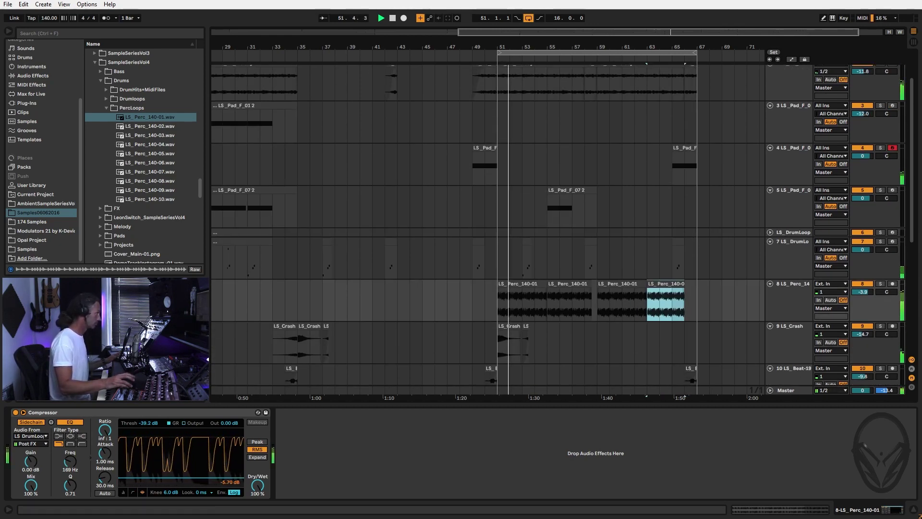
# Set the loop to bars 19–35, copy all tracks' content from that range to bar 67, and play towards the transition.
pyautogui.moveTo(629, 42); pyautogui.dragTo(630, 22)
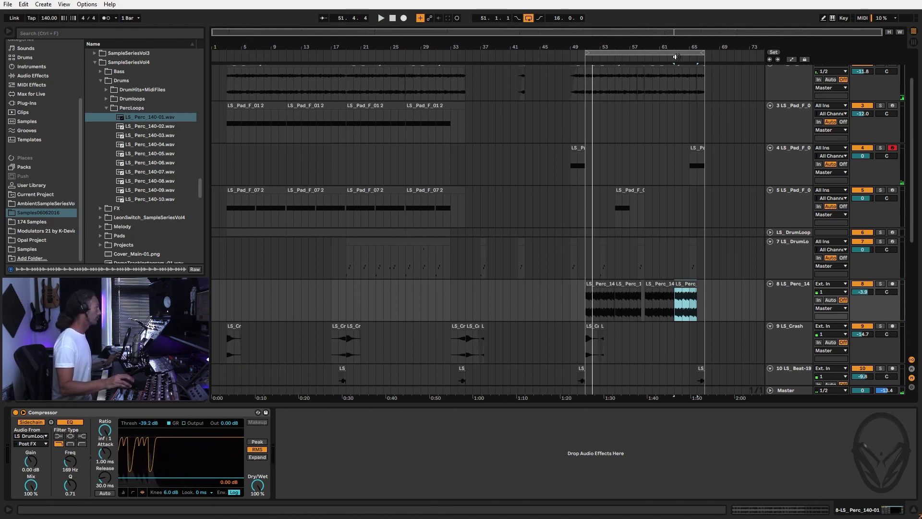
pyautogui.moveTo(674, 52); pyautogui.dragTo(440, 49)
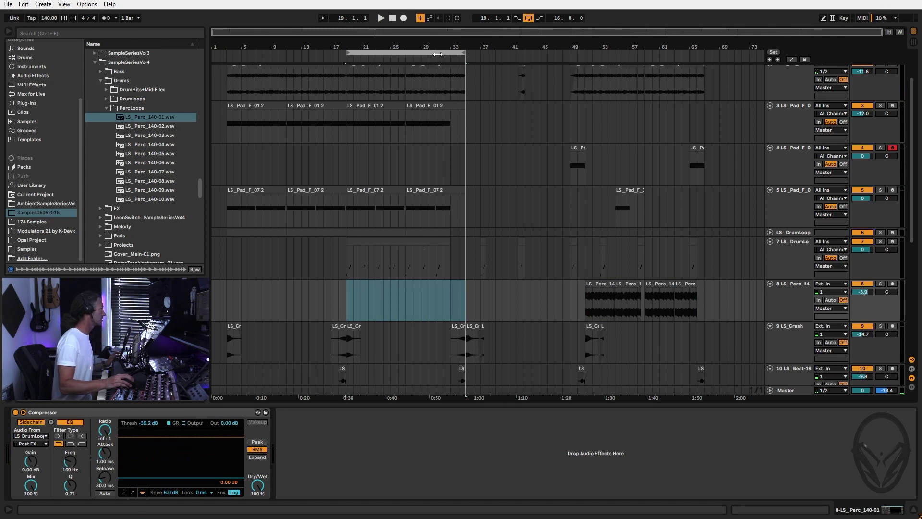
pyautogui.click(435, 52)
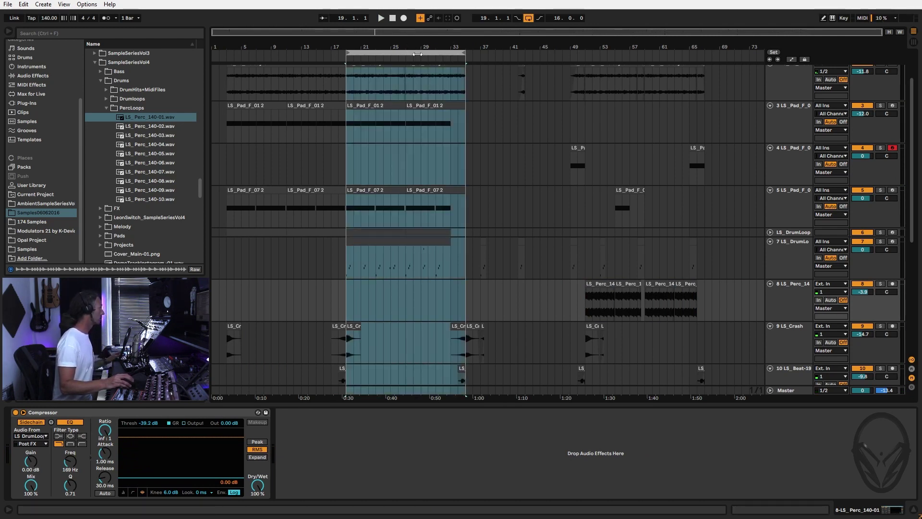
pyautogui.moveTo(355, 107); pyautogui.dragTo(714, 161)
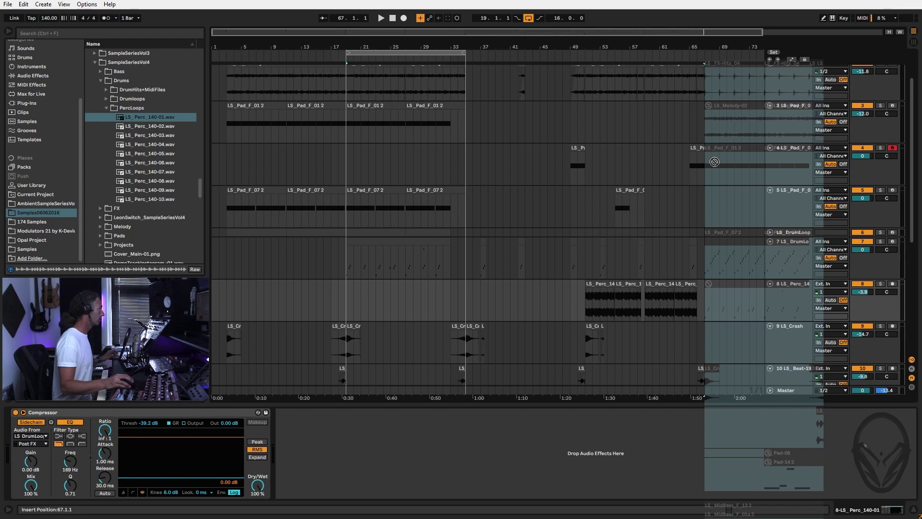
pyautogui.moveTo(714, 162); pyautogui.dragTo(715, 165)
pyautogui.moveTo(371, 189); pyautogui.dragTo(730, 223)
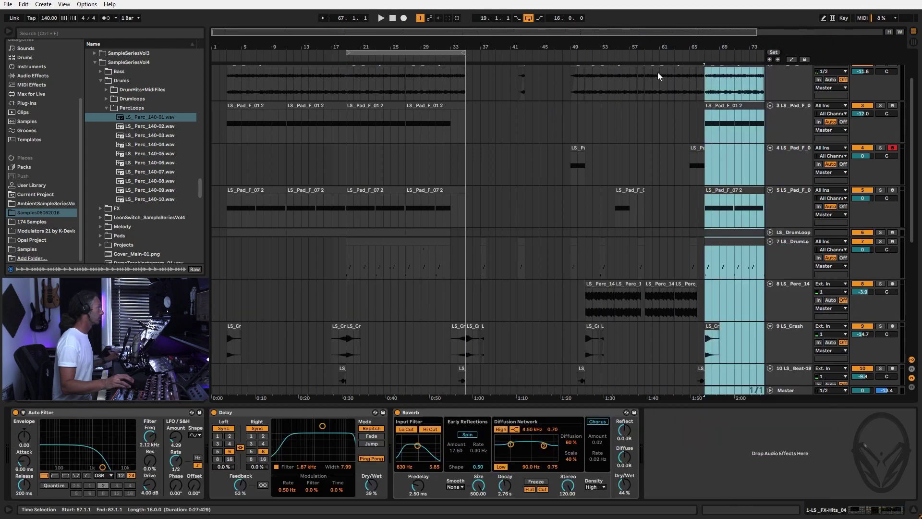
pyautogui.click(670, 54)
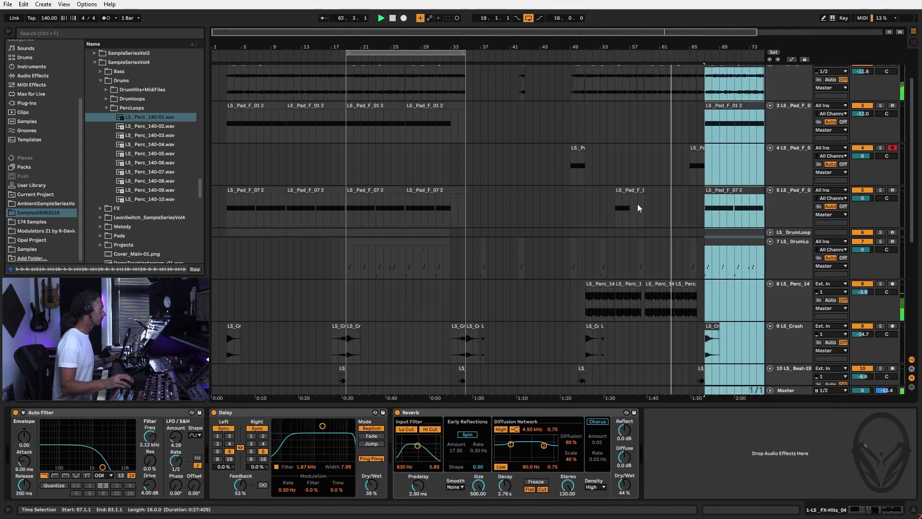
pyautogui.scroll(-6, 638, 206)
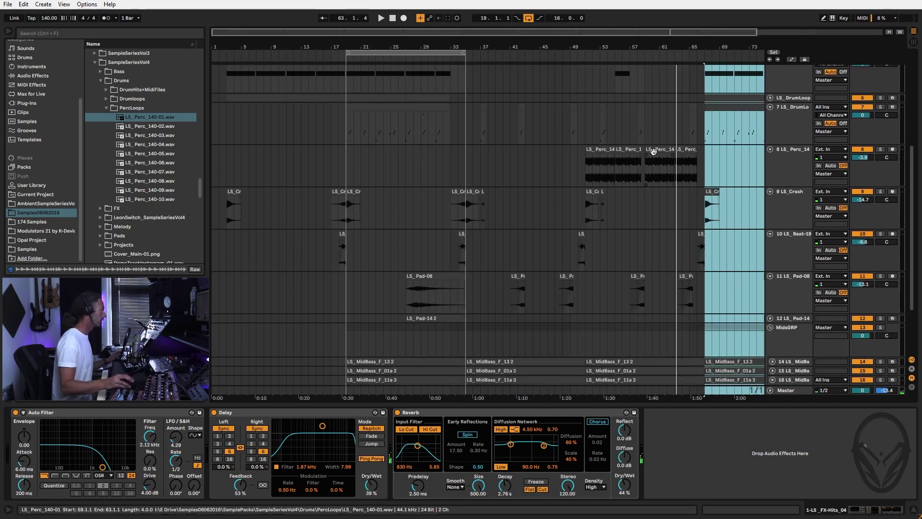
# Move the 16-bar loop range back to bars 51–67 above the percussion clips.
pyautogui.click(599, 150)
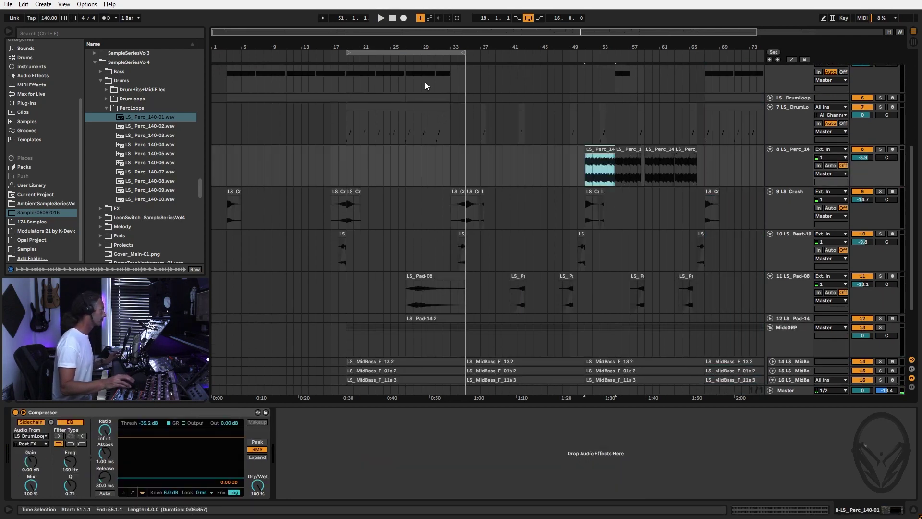
pyautogui.moveTo(401, 53); pyautogui.dragTo(644, 66)
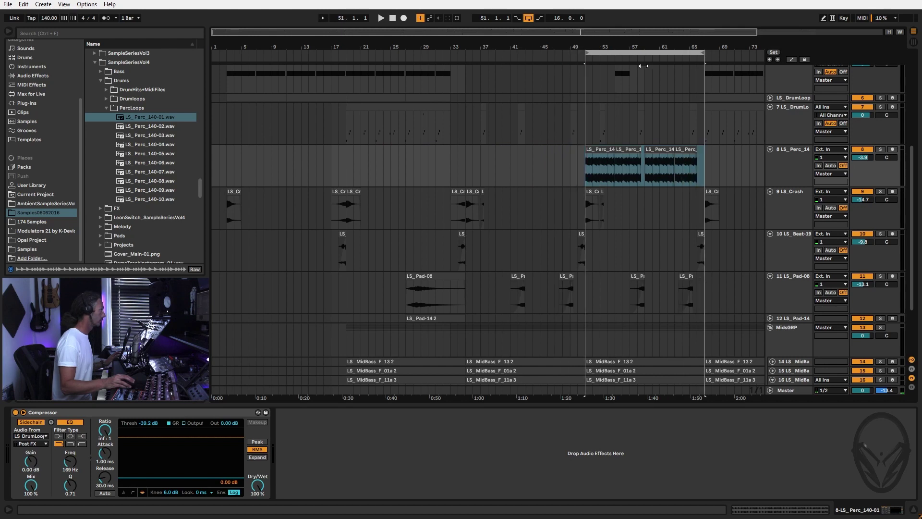
pyautogui.scroll(6, 672, 128)
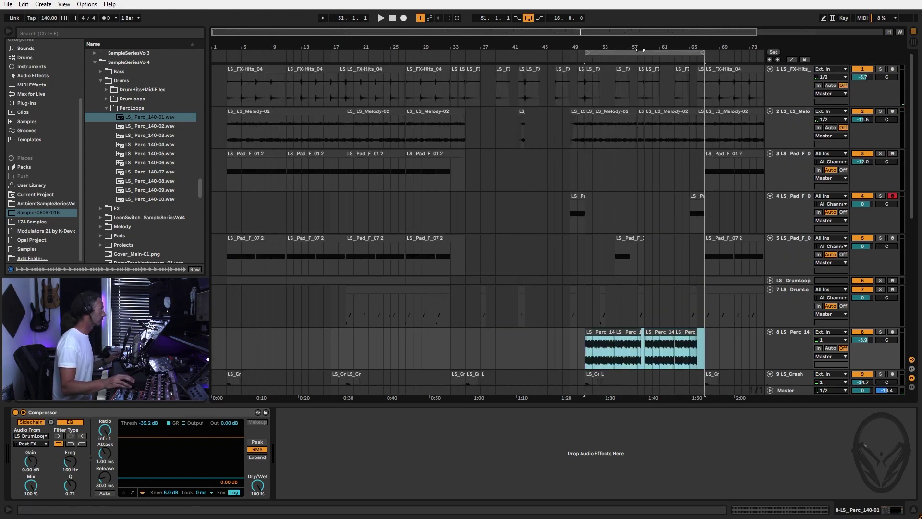
pyautogui.moveTo(722, 70); pyautogui.dragTo(728, 77)
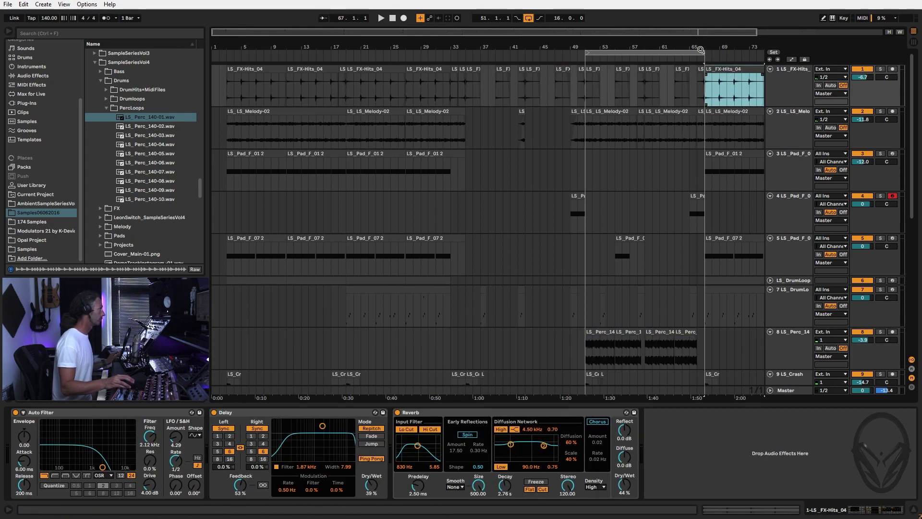
# Select bars 51–67 on the tracks from LS_DrumLoop track 6 down to LS_Sub_Serum_F-04 and duplicate them to bar 67.
pyautogui.click(588, 170)
pyautogui.scroll(-5, 605, 172)
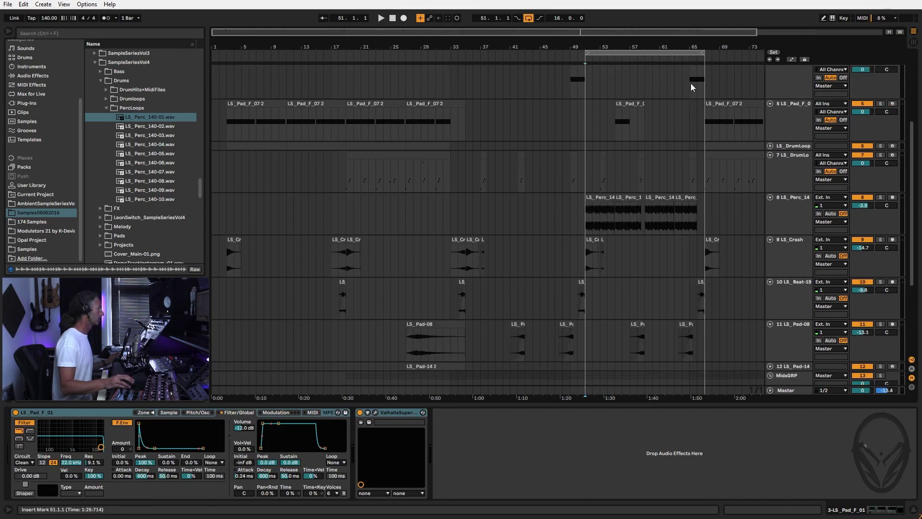
pyautogui.click(590, 150)
pyautogui.scroll(-5, 704, 183)
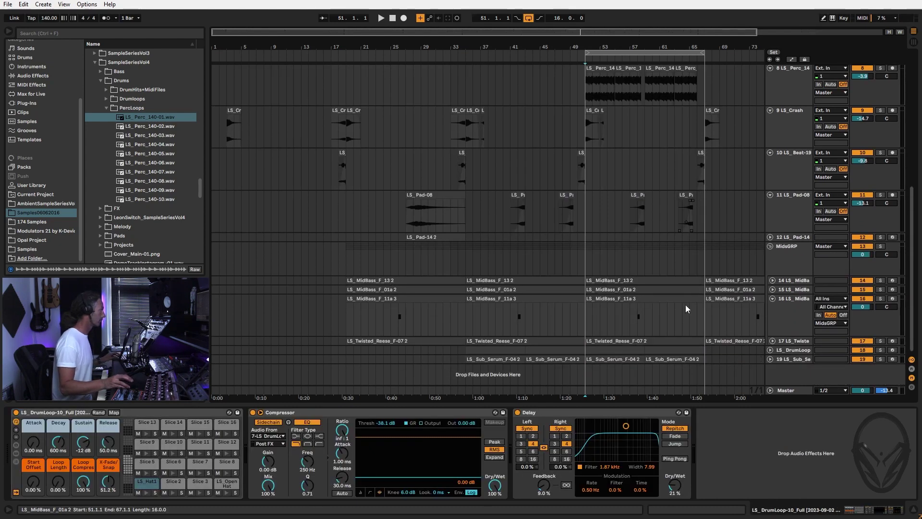
pyautogui.keyDown('shift'); pyautogui.click(697, 360); pyautogui.keyUp('shift')
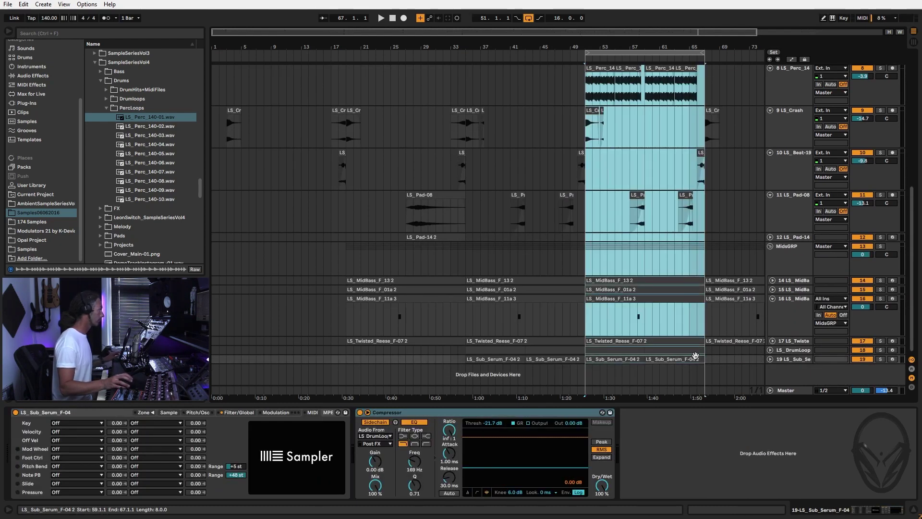
pyautogui.hotkey('ctrl', 'd')
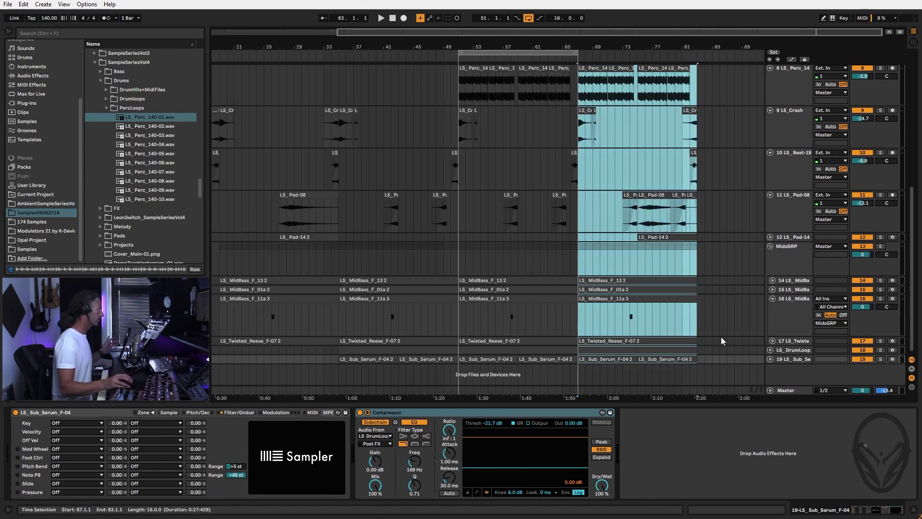
# Turn looping off, play through the new section at bars 67–83 to review it, and save the project.
pyautogui.click(547, 61)
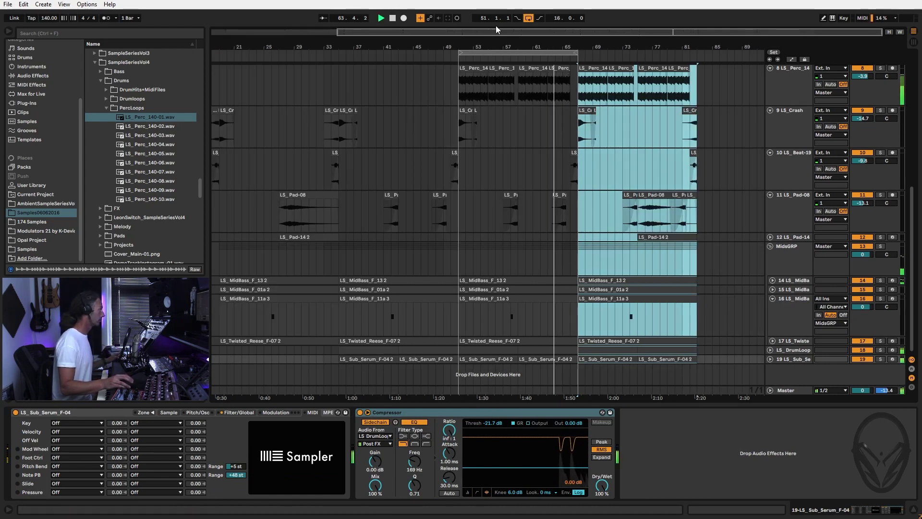
pyautogui.click(530, 19)
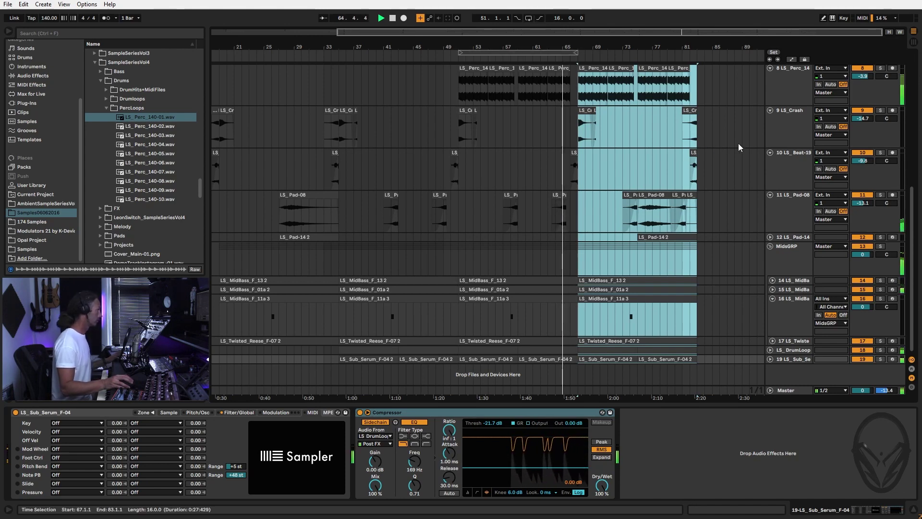
pyautogui.scroll(10, 732, 177)
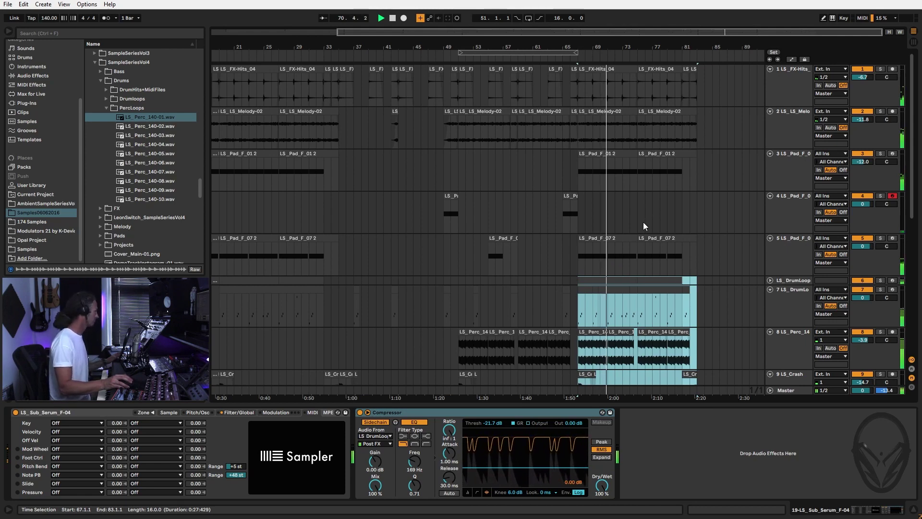
pyautogui.scroll(-5, 634, 211)
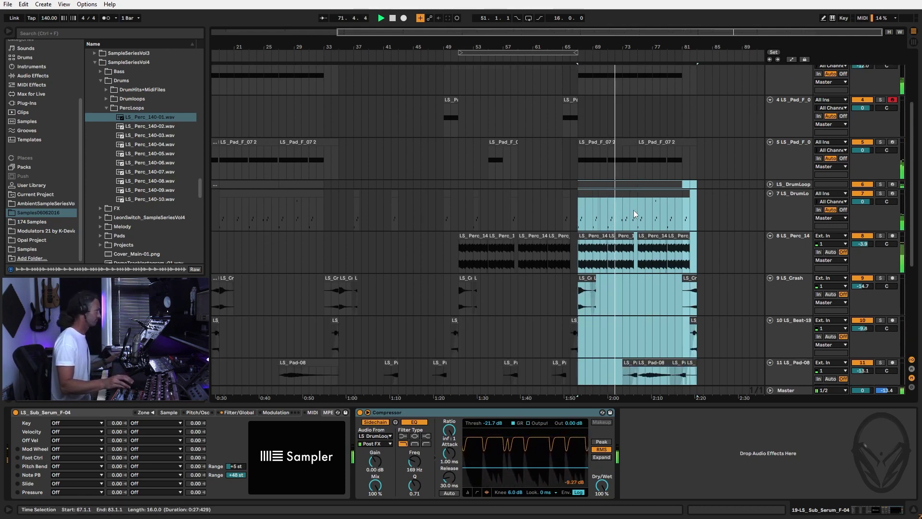
pyautogui.click(792, 187)
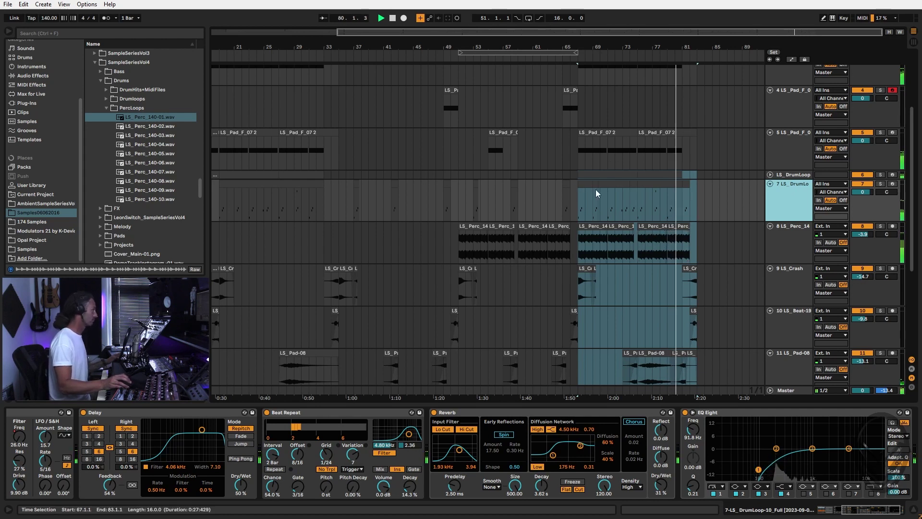
pyautogui.scroll(1, 596, 190)
pyautogui.scroll(1, 606, 229)
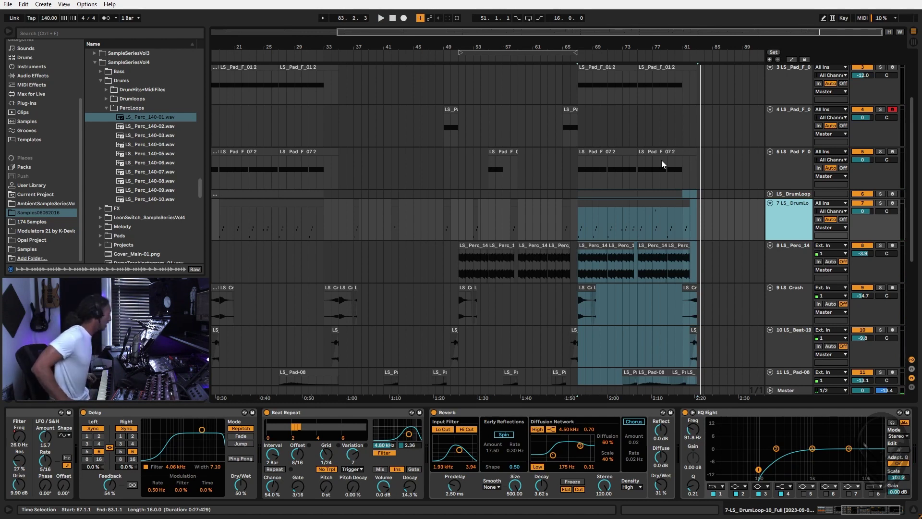
pyautogui.hotkey('ctrl', 's')
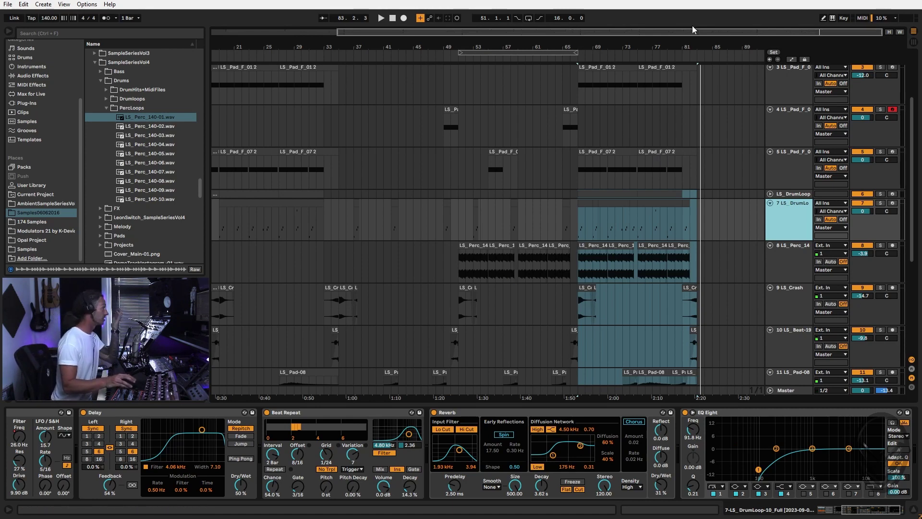
# Set the loop to intro bars 3–19 and copy all tracks' content from that range to bar 83 as an outro.
pyautogui.moveTo(702, 44); pyautogui.dragTo(702, 34)
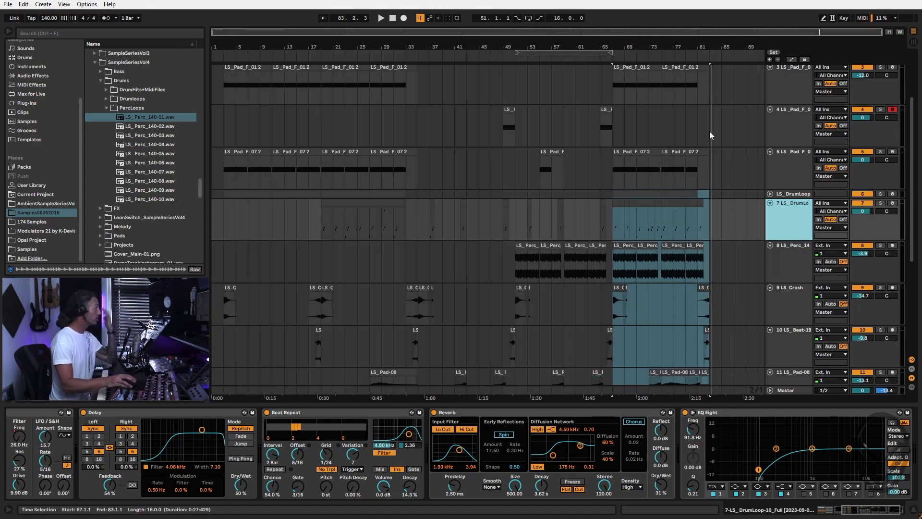
pyautogui.click(231, 73)
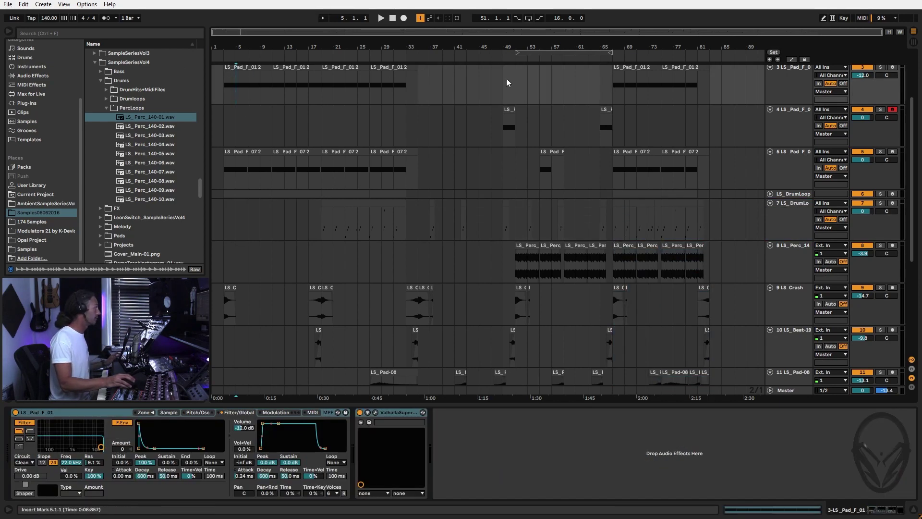
pyautogui.moveTo(535, 52); pyautogui.dragTo(255, 57)
pyautogui.click(257, 53)
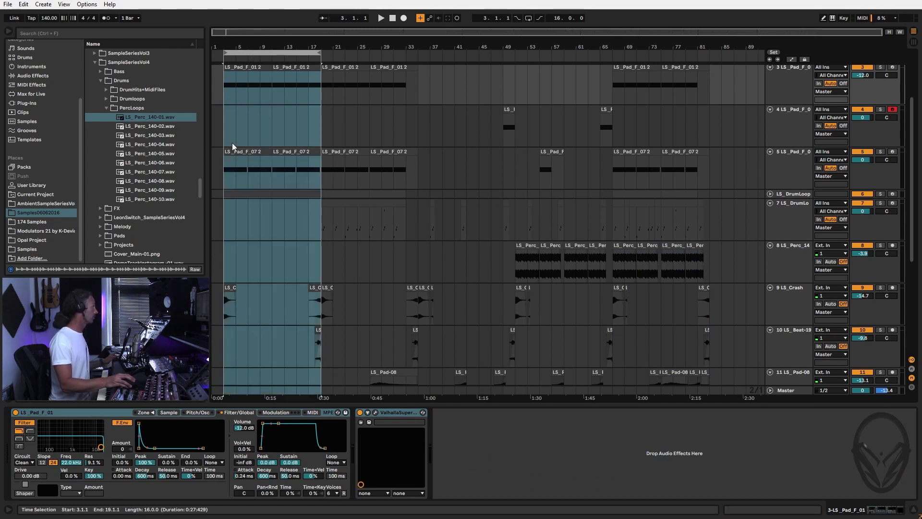
pyautogui.moveTo(259, 77); pyautogui.dragTo(713, 171)
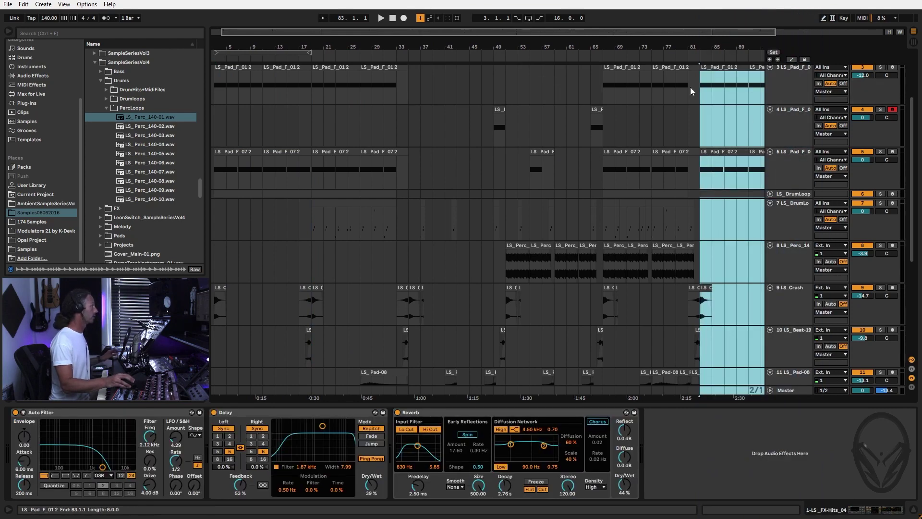
# Play across the bar 83 transition and examine the copied intro material at bars 83–99 on all tracks.
pyautogui.click(679, 54)
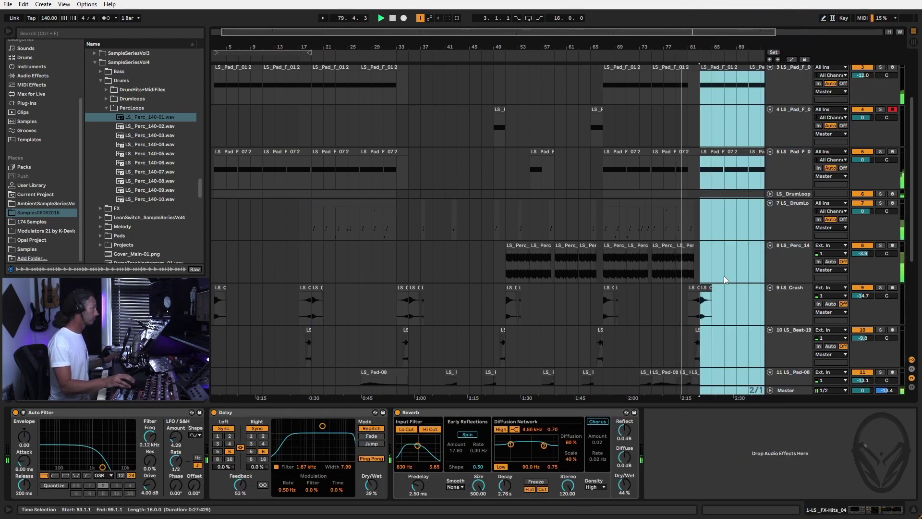
pyautogui.scroll(-1, 812, 263)
pyautogui.scroll(-2, 811, 263)
pyautogui.scroll(-5, 727, 284)
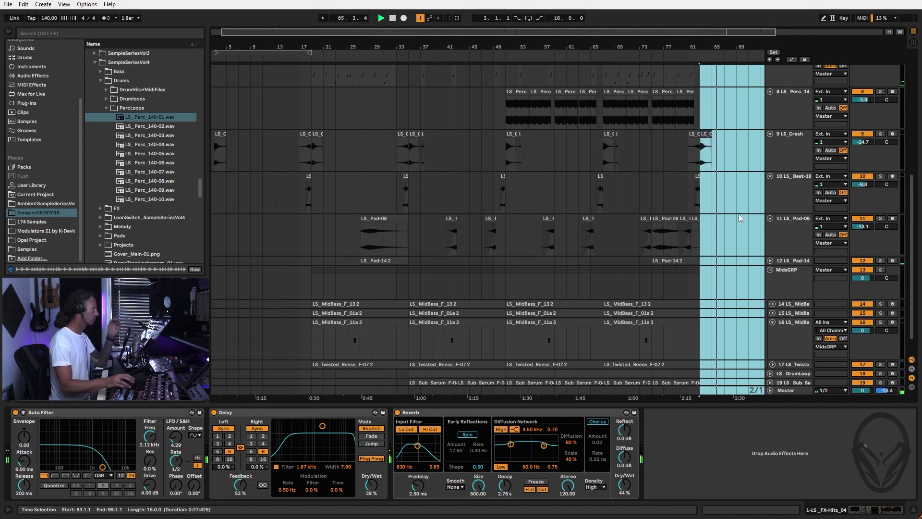
pyautogui.moveTo(739, 48); pyautogui.dragTo(738, 41)
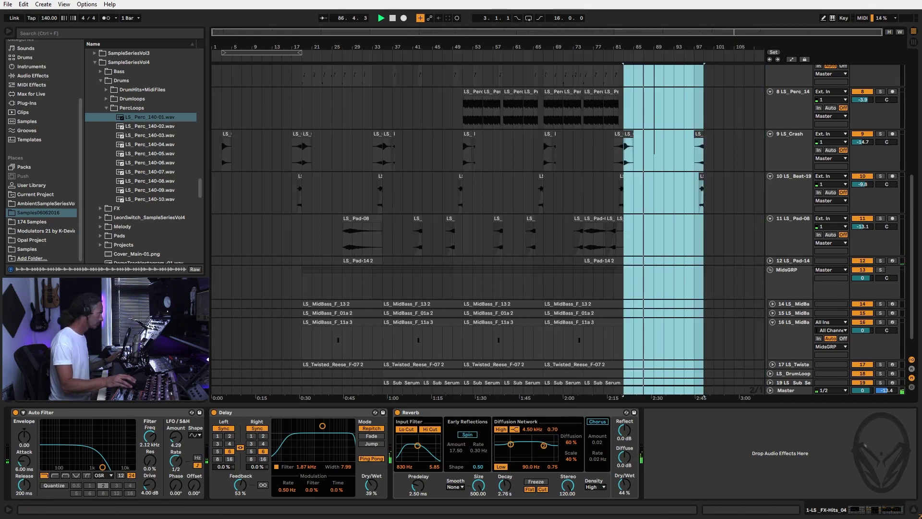
pyautogui.scroll(8, 676, 176)
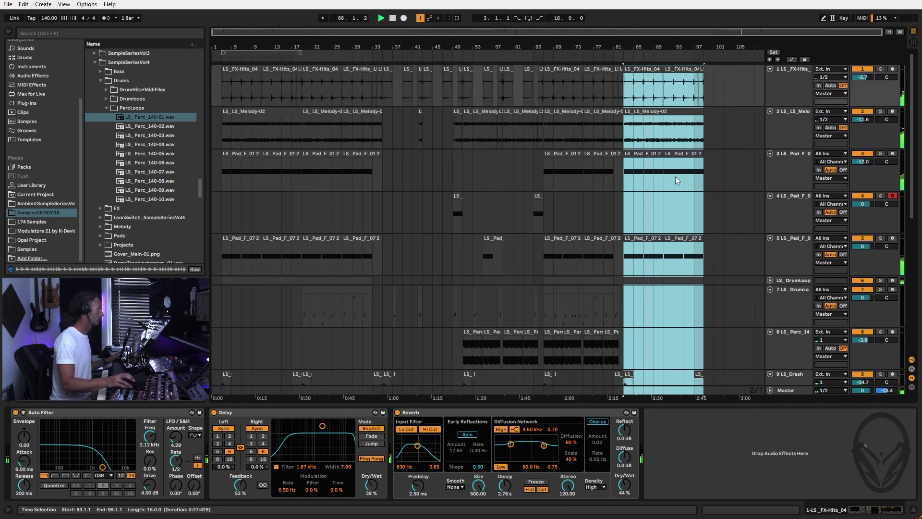
# Delete the second LS_Pad_F_01 clip at bars 91–99 and select the remaining one at bars 83–91.
pyautogui.click(679, 153)
pyautogui.press('Delete')
pyautogui.click(662, 162)
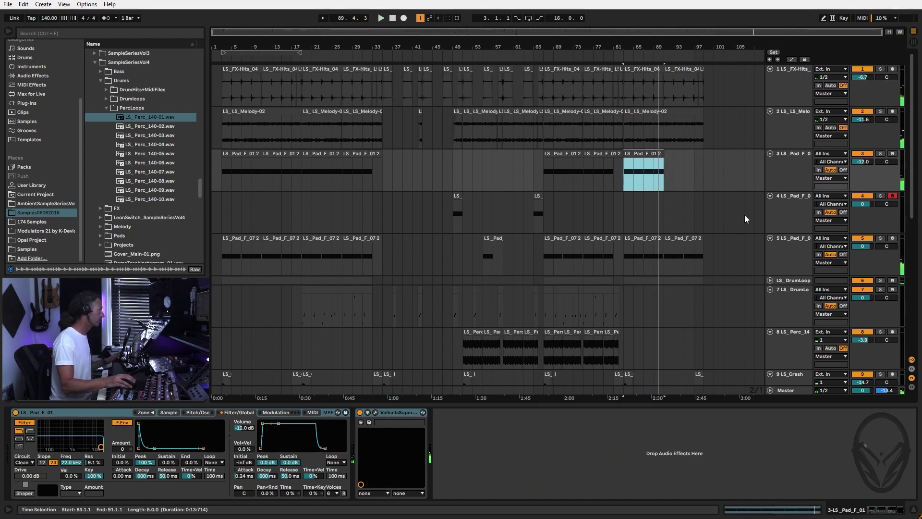
# Duplicate the selected LS_Pad_F_01 clip from bars 83–91 to bars 91–99.
pyautogui.hotkey('ctrl', 'd')
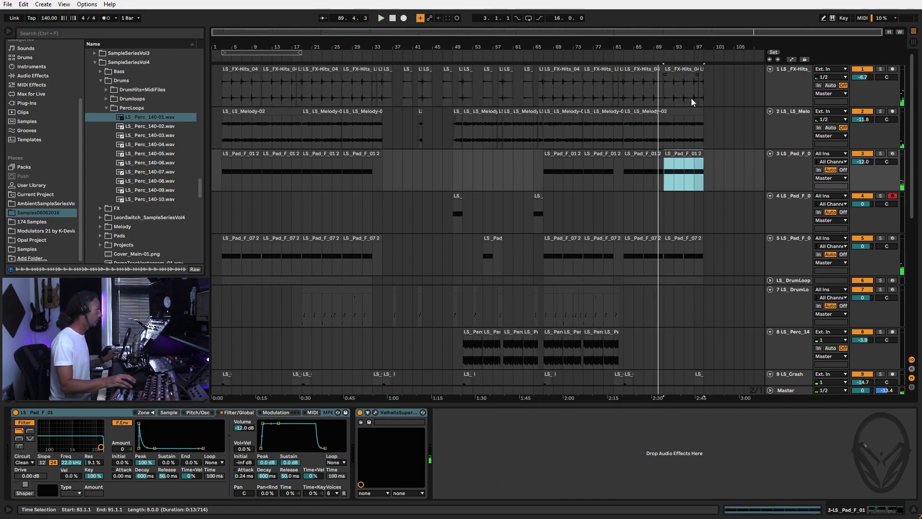
# Add a long fade-out to the outro's LS_Melody-02 clip and shorten the clip to end at bar 91.
pyautogui.click(701, 129)
pyautogui.moveTo(702, 119); pyautogui.dragTo(645, 119)
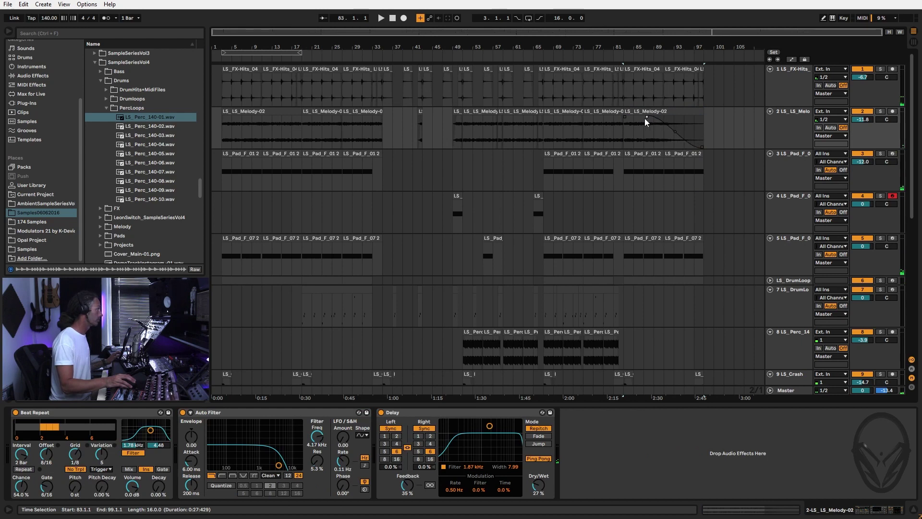
pyautogui.click(702, 111)
pyautogui.moveTo(701, 112); pyautogui.dragTo(663, 112)
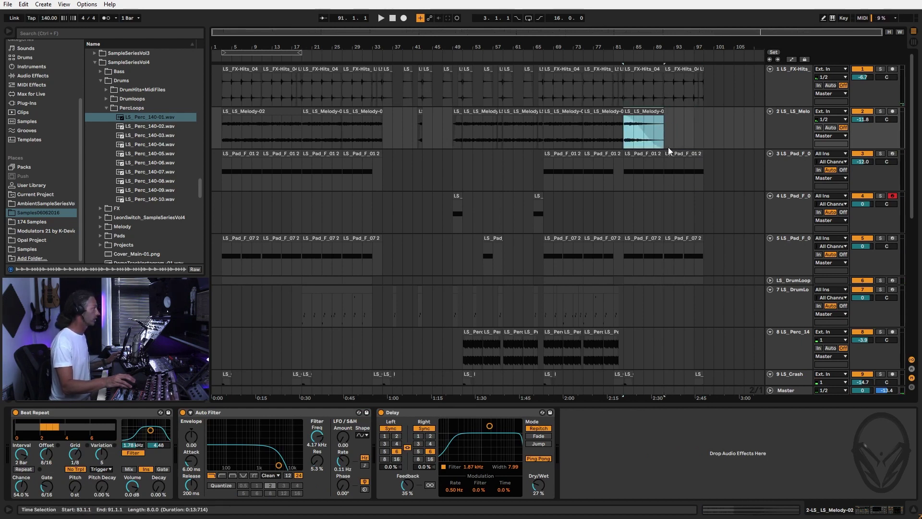
# Play the outro across bar 91 to check the melody fade-out against the pads and the drum loop track.
pyautogui.press('space')
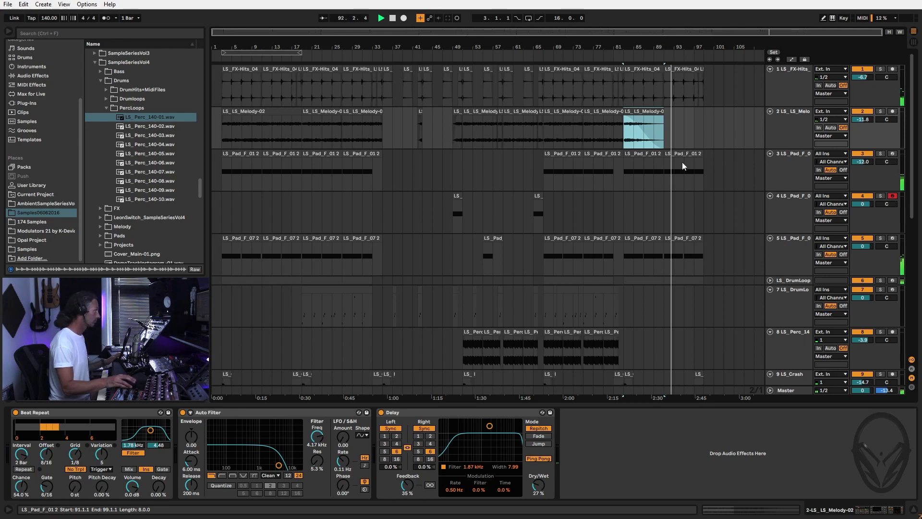
pyautogui.scroll(-3, 687, 202)
pyautogui.click(693, 213)
pyautogui.click(692, 213)
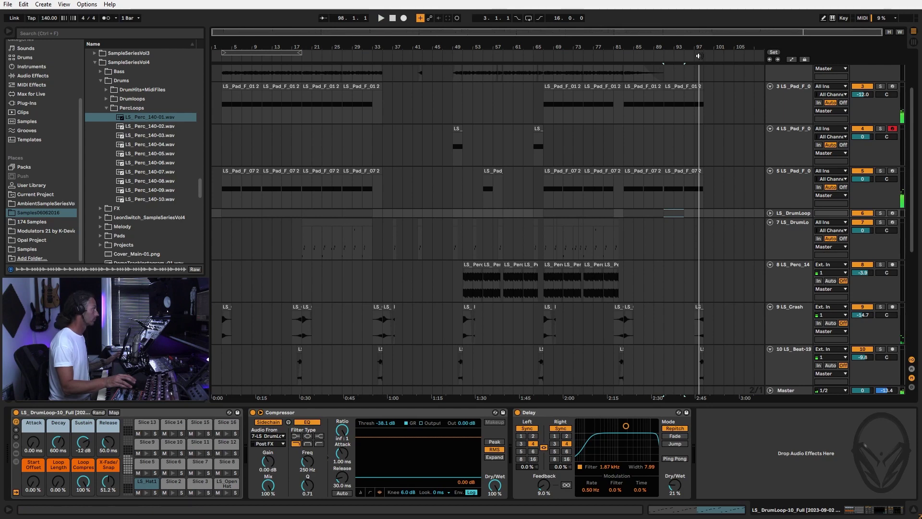
# Shorten the last LS_Pad_F_01 and LS_Pad_F_07 clips of the outro so both end at bar 98.
pyautogui.moveTo(687, 53); pyautogui.dragTo(660, 87)
pyautogui.click(676, 86)
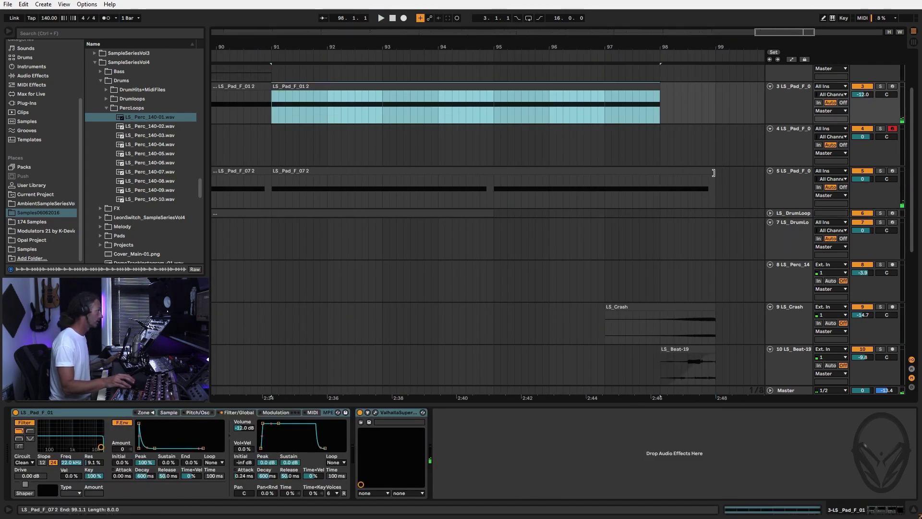
pyautogui.moveTo(708, 180); pyautogui.dragTo(660, 180)
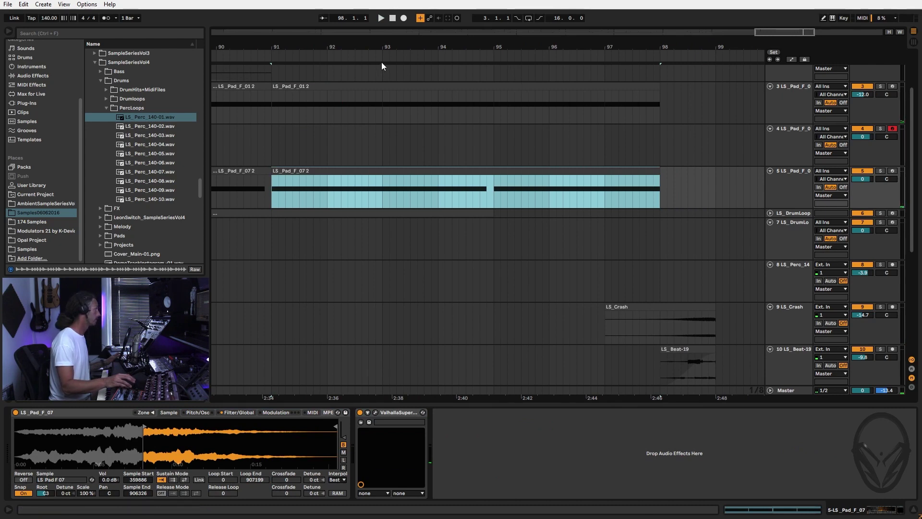
# Play from bar 91 and shorten the LS_FX-Hits_04 clip starting there so it ends at 96.4.3.
pyautogui.click(265, 54)
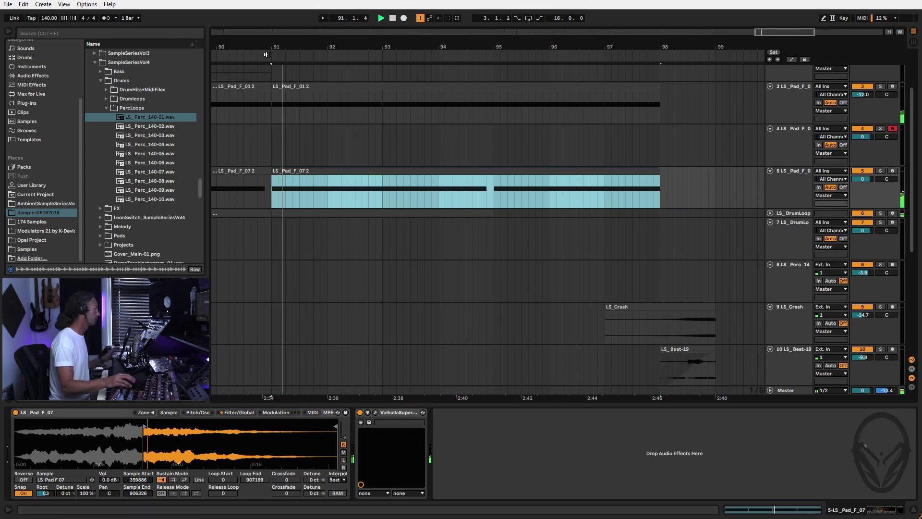
pyautogui.scroll(-5, 614, 208)
pyautogui.scroll(-2, 623, 205)
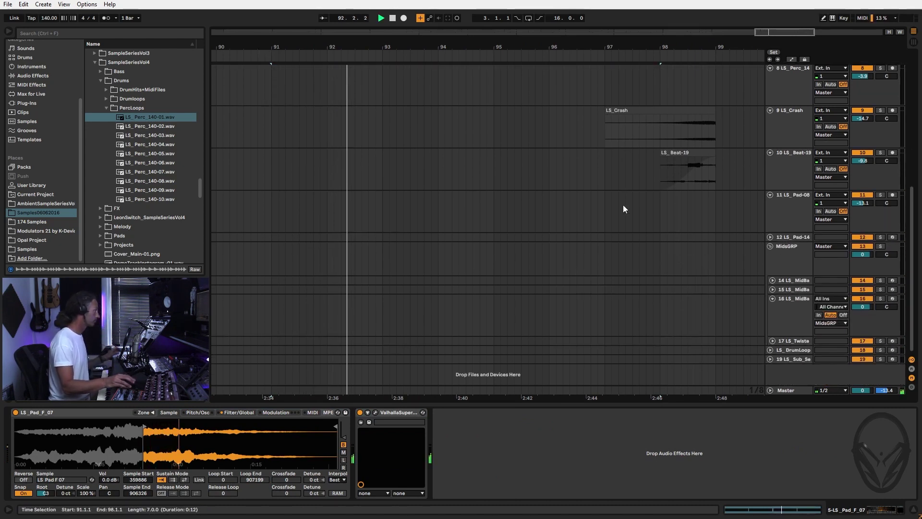
pyautogui.scroll(7, 622, 198)
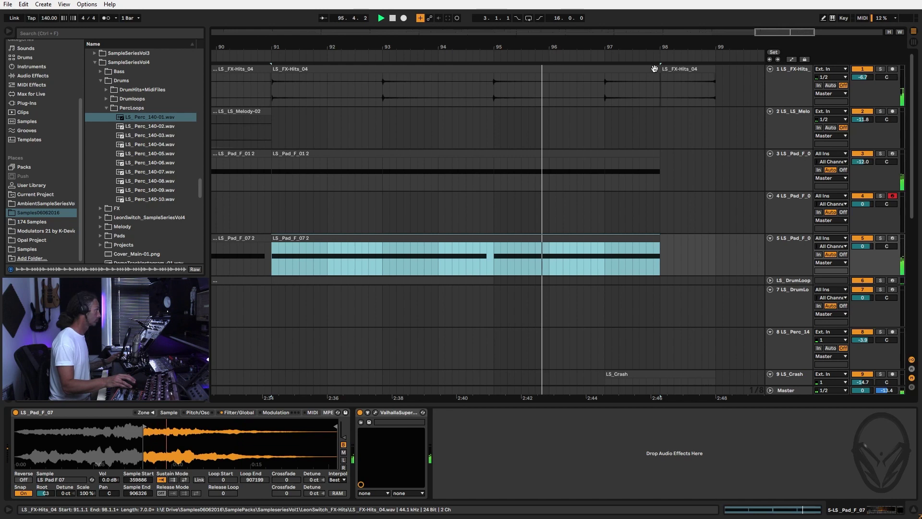
pyautogui.moveTo(660, 68); pyautogui.dragTo(594, 69)
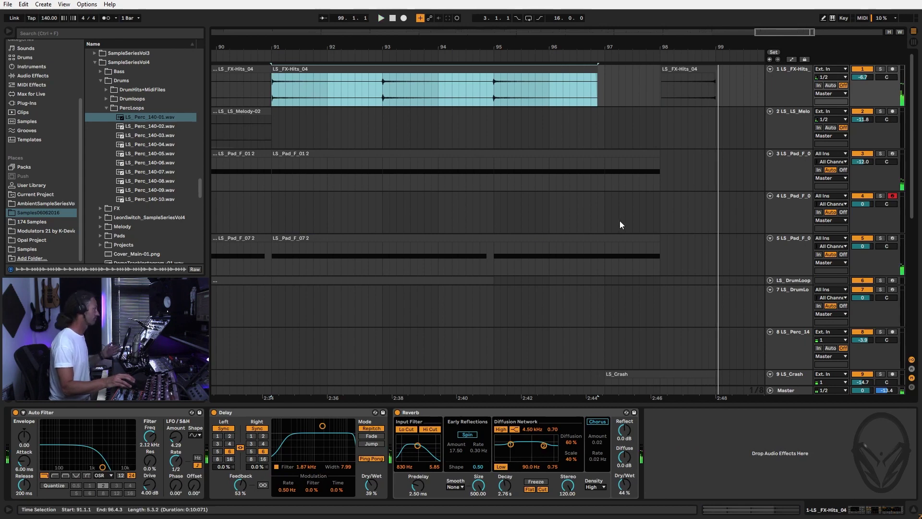
# Set a 16-bar loop over bars 67–83, then move it to bars 49–65.
pyautogui.moveTo(582, 43); pyautogui.dragTo(635, 43)
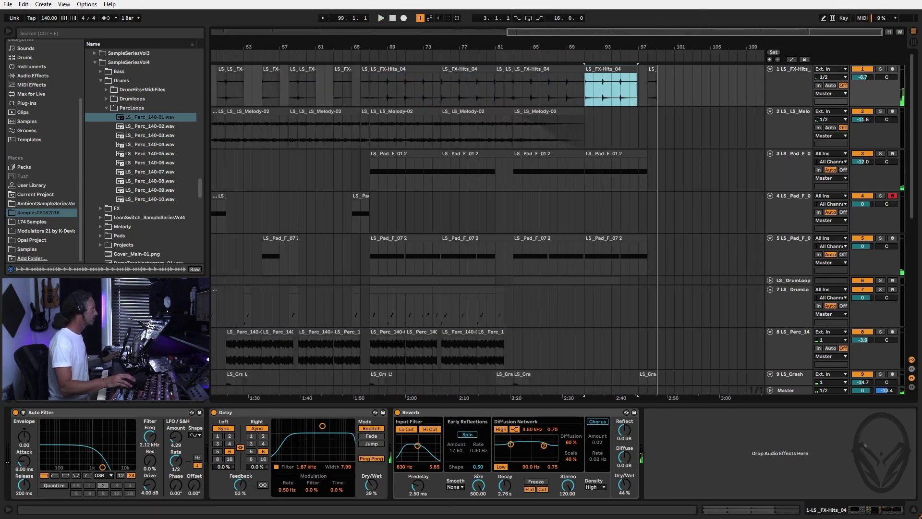
pyautogui.click(387, 331)
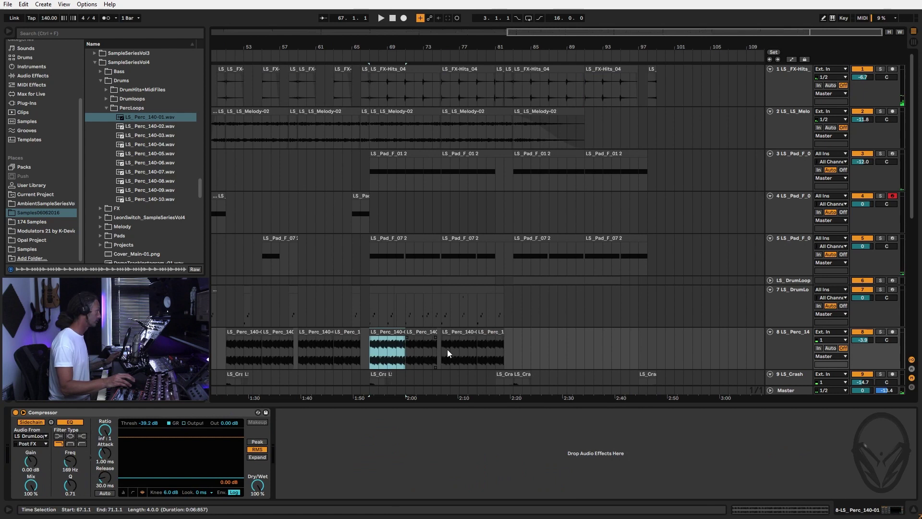
pyautogui.keyDown('shift'); pyautogui.click(514, 339); pyautogui.keyUp('shift')
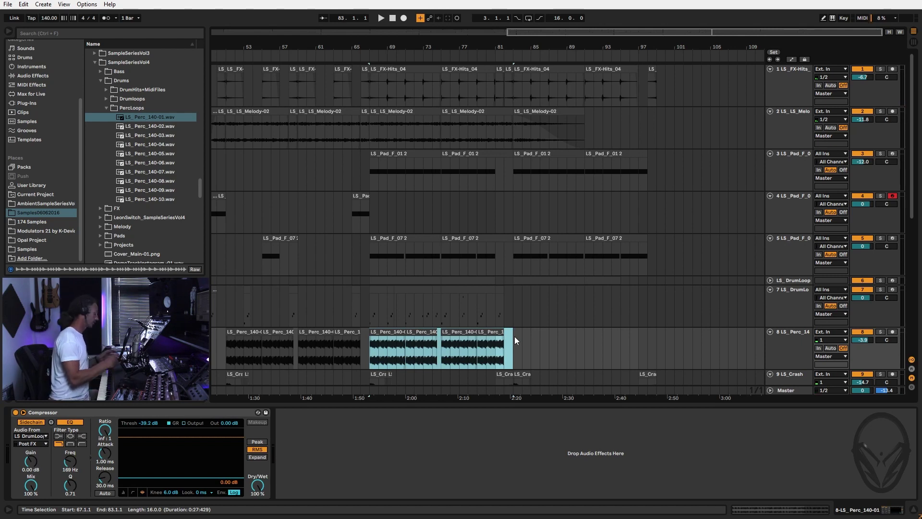
pyautogui.hotkey('ctrl', 'l')
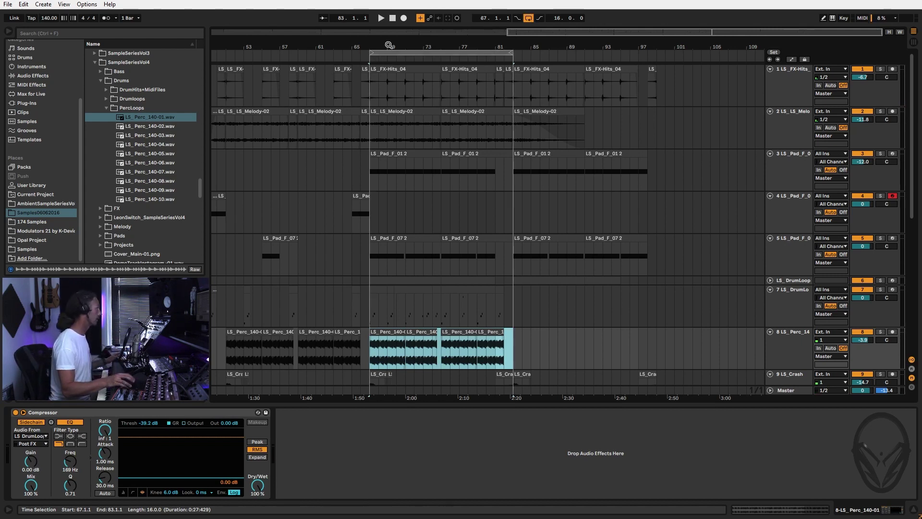
pyautogui.click(410, 52)
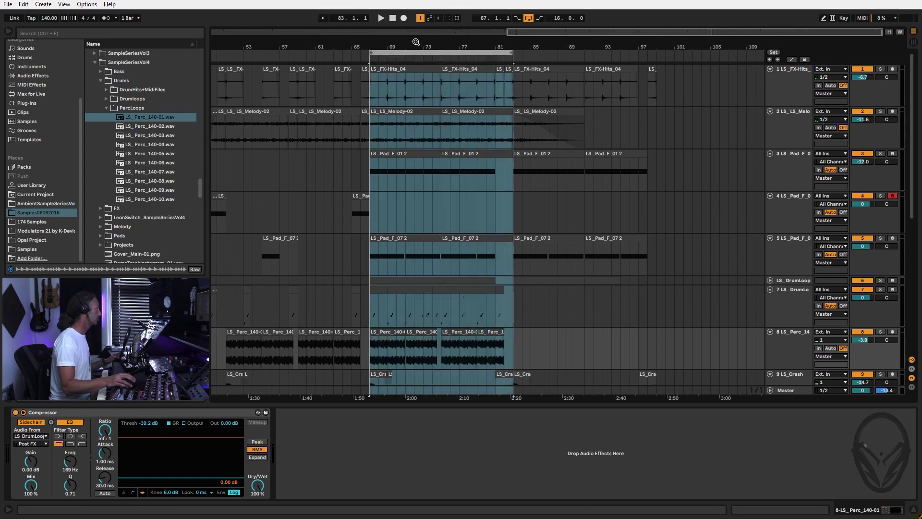
pyautogui.press('w')
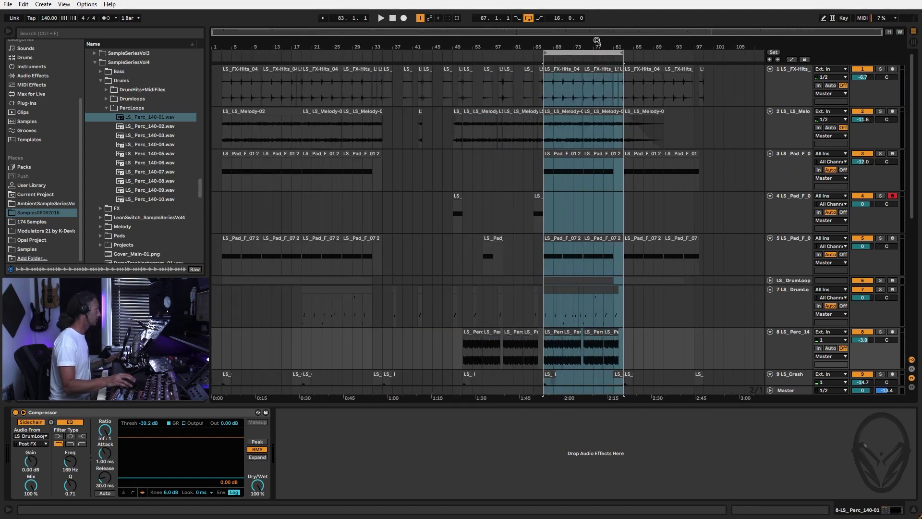
pyautogui.moveTo(590, 51); pyautogui.dragTo(500, 51)
# Try copying all tracks' content from bars 49–65 to bar 99 and play across the transition.
pyautogui.moveTo(468, 331); pyautogui.dragTo(718, 329)
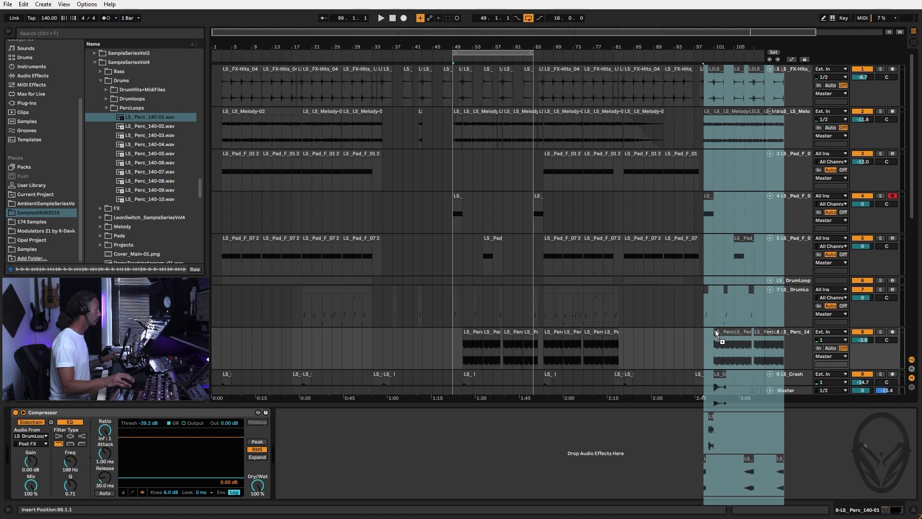
pyautogui.moveTo(715, 329); pyautogui.dragTo(716, 330)
pyautogui.press('space')
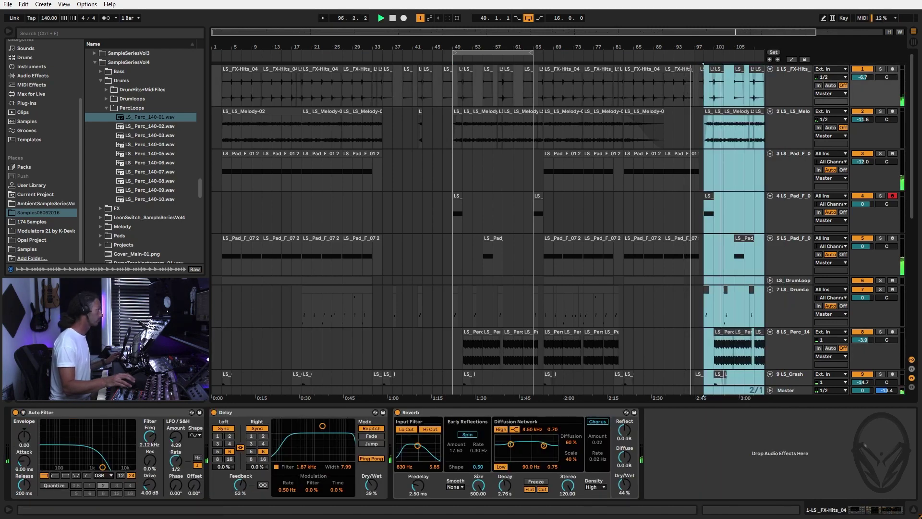
pyautogui.press('-')
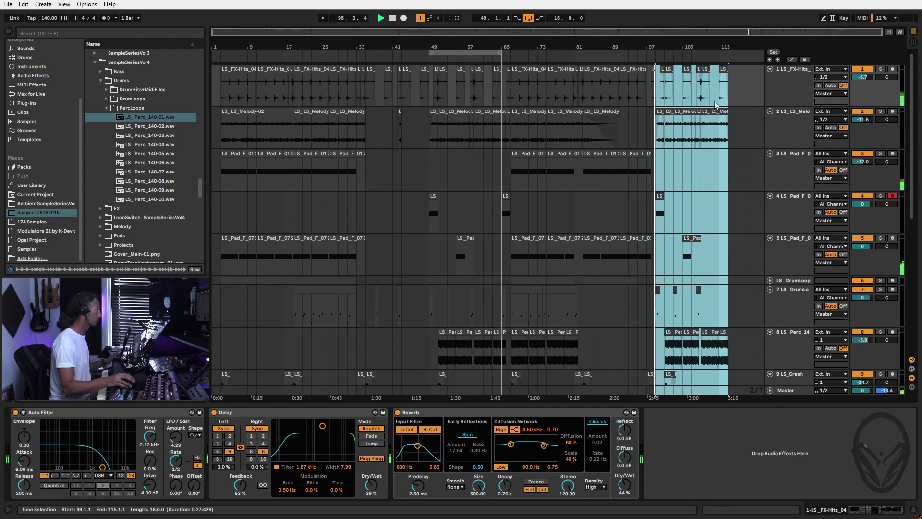
pyautogui.scroll(-3, 703, 236)
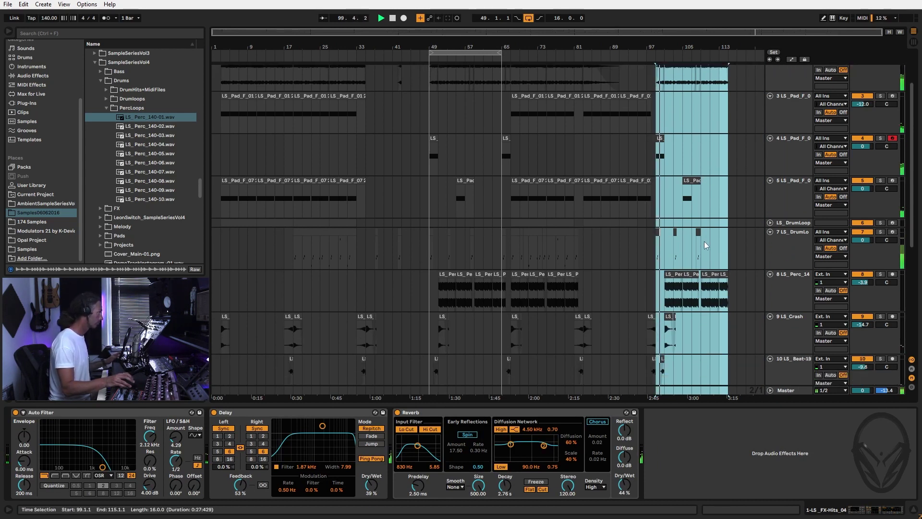
pyautogui.scroll(2, 659, 131)
pyautogui.press('space')
# Delete the copied content at bars 99–115 on all tracks.
pyautogui.moveTo(669, 46)
pyautogui.mouseDown()
pyautogui.moveTo(669, 77)
pyautogui.moveTo(669, 49)
pyautogui.mouseUp()
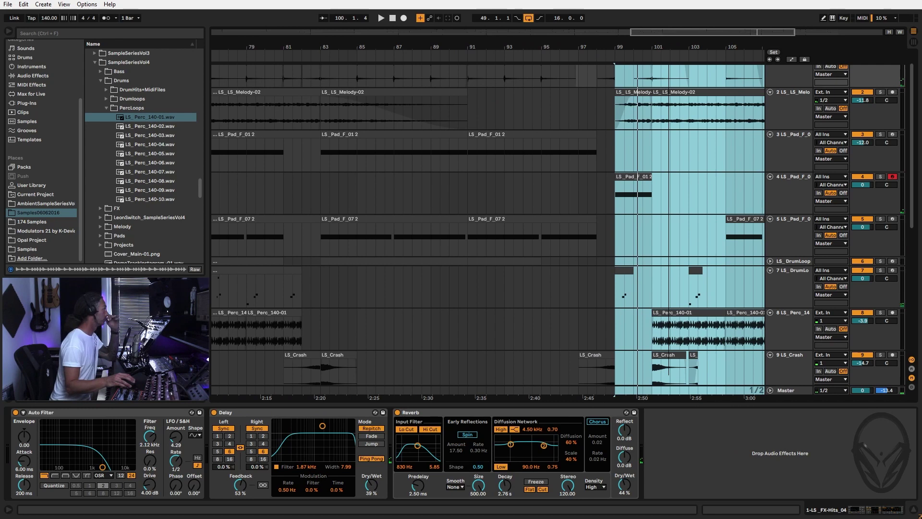
pyautogui.press('Delete')
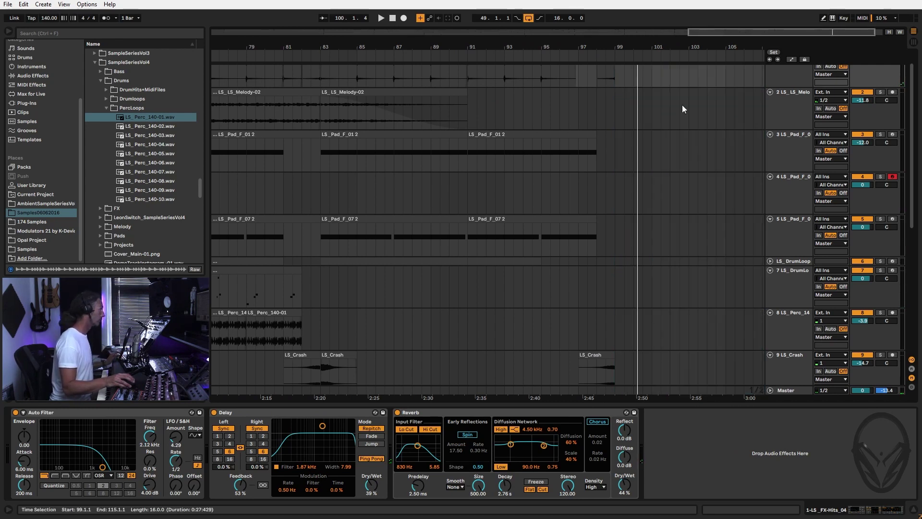
# Play from bar 49 to find where the full section starts, and move the loop and its selection to bars 51–67.
pyautogui.scroll(-2, 634, 182)
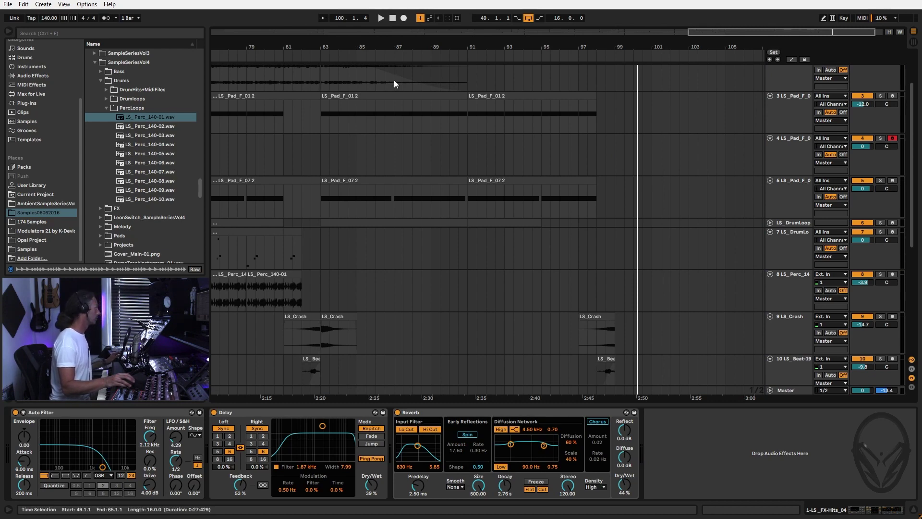
pyautogui.moveTo(397, 45); pyautogui.dragTo(423, 36)
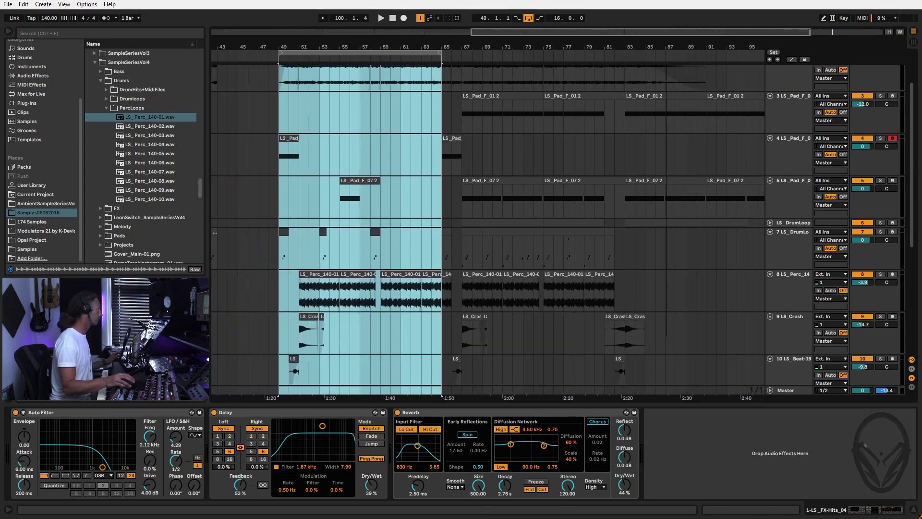
pyautogui.press('space')
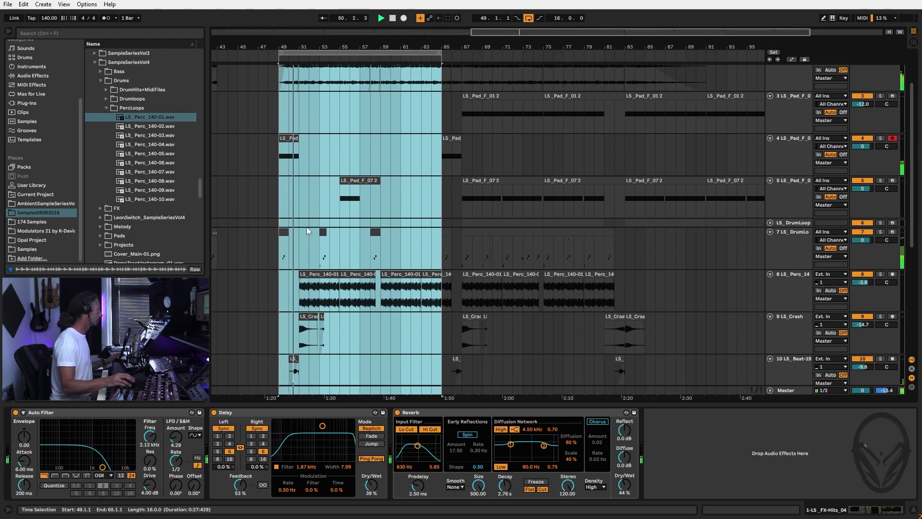
pyautogui.press('space')
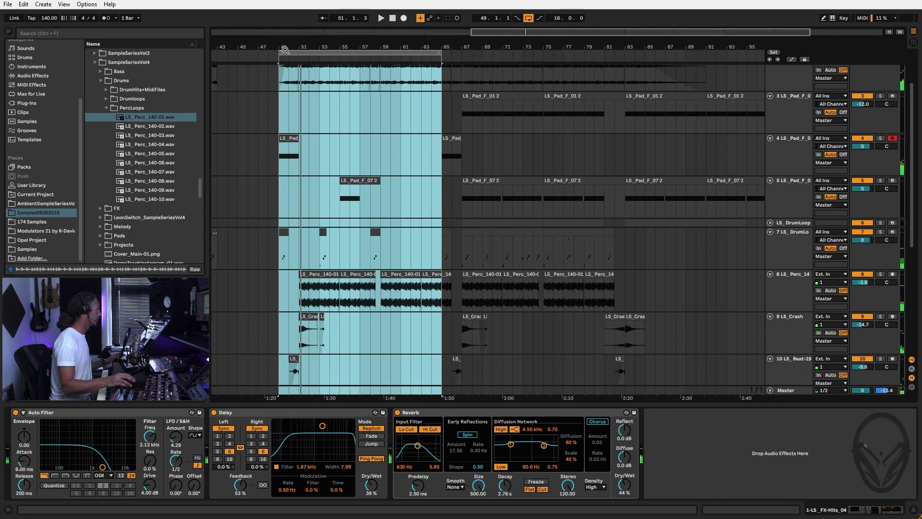
pyautogui.moveTo(305, 51); pyautogui.dragTo(325, 51)
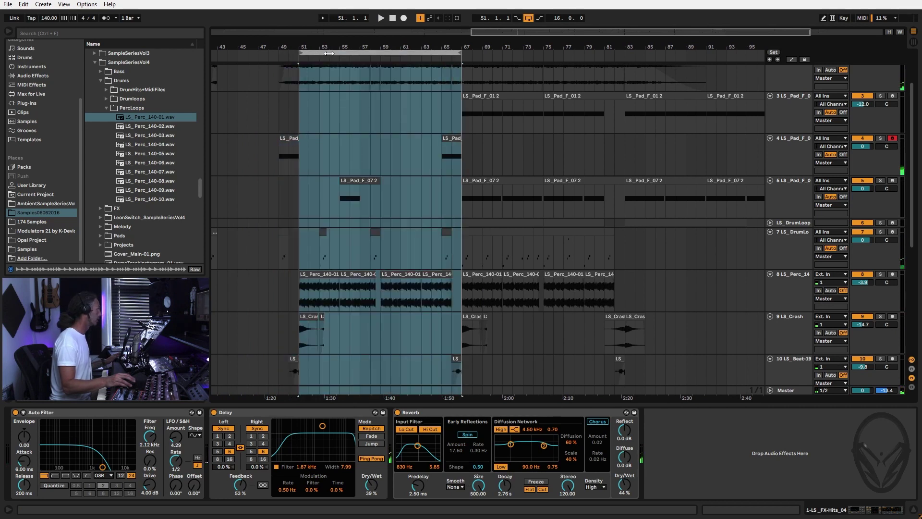
pyautogui.press('space')
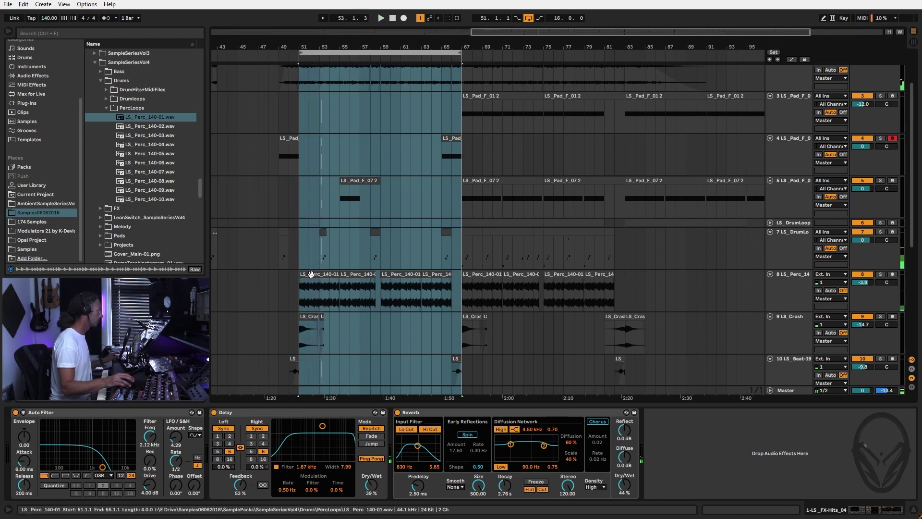
# Copy all tracks' content from the looped bars 51–67 to bar 99 and play its start.
pyautogui.hscroll(5, 452, 264)
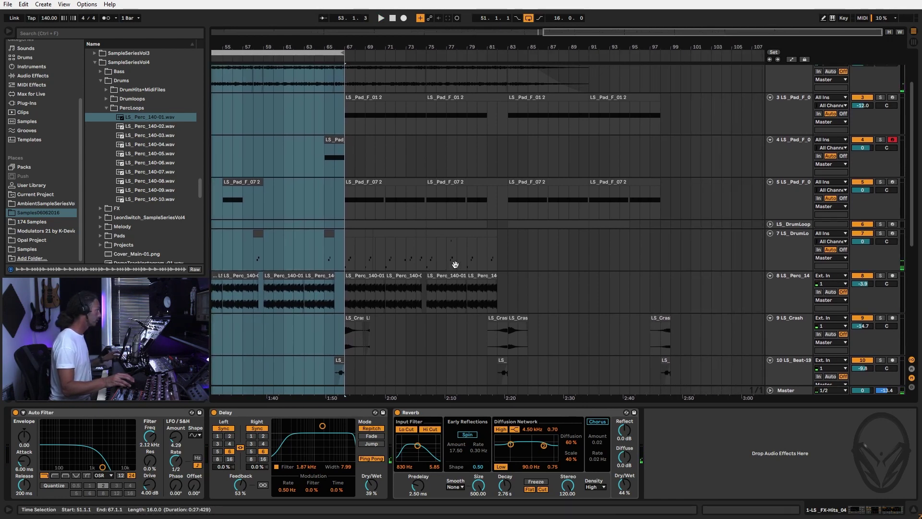
pyautogui.moveTo(242, 277); pyautogui.dragTo(732, 298)
pyautogui.press('space')
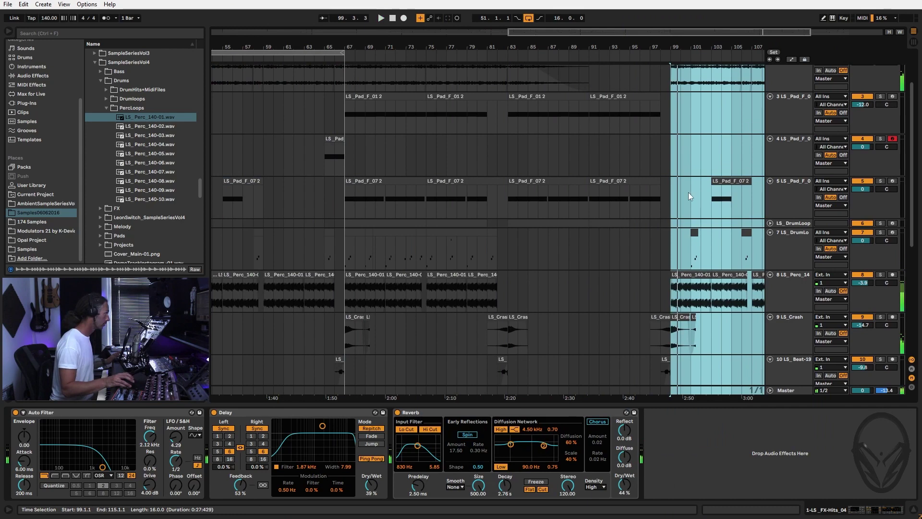
# Delete the copied LS_Melody-02 clips at bars 99–106 and 107–114, keeping the reversed melody clip at bar 106.
pyautogui.scroll(3, 688, 192)
pyautogui.click(700, 111)
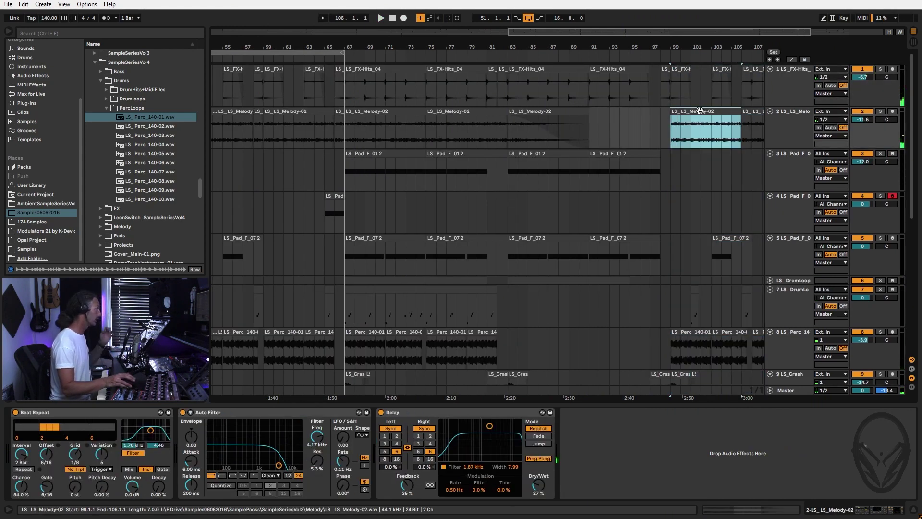
pyautogui.press('Delete')
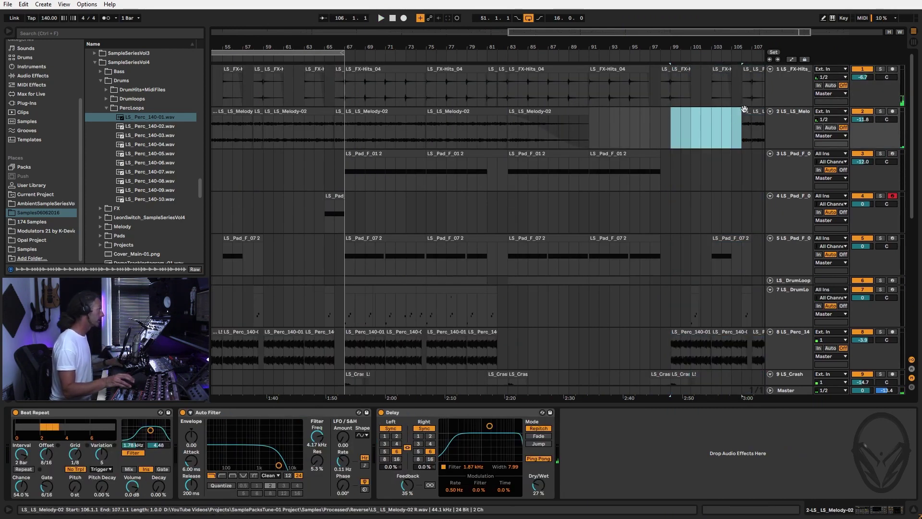
pyautogui.click(757, 118)
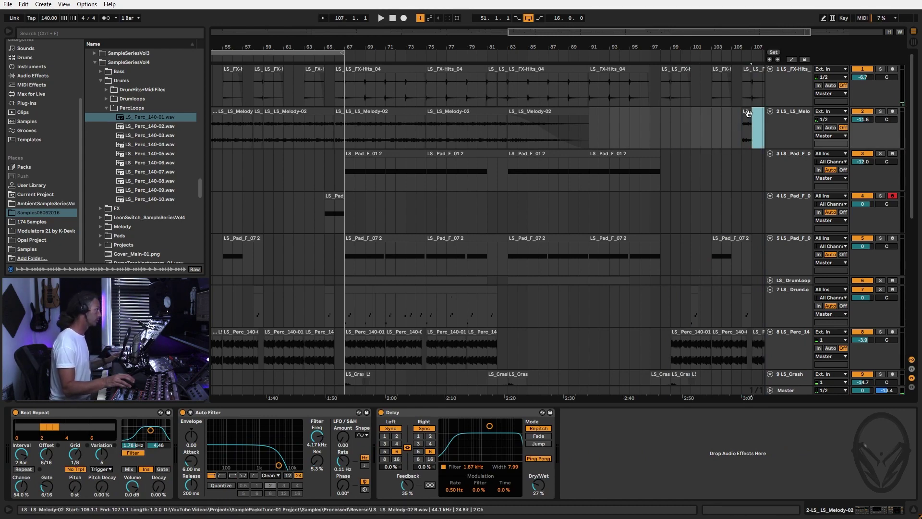
pyautogui.scroll(-4, 700, 201)
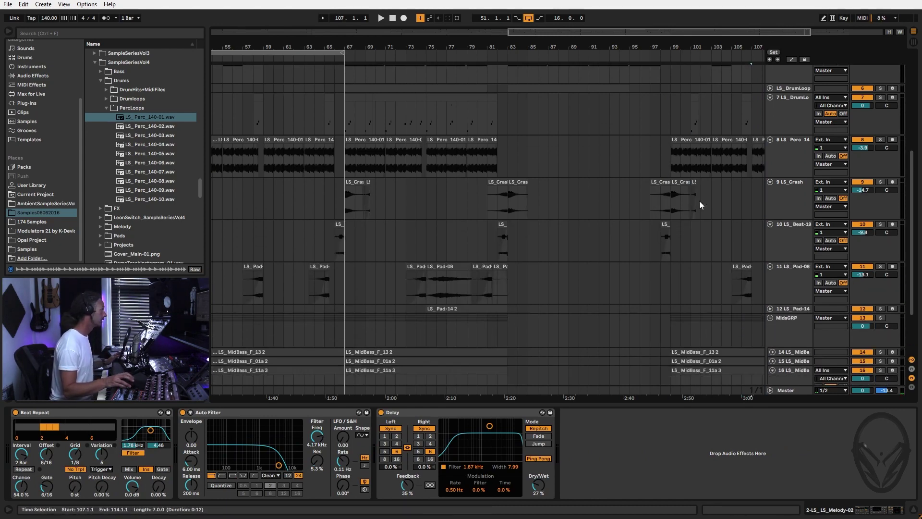
# Play the new section from bar 99 and delete the copied LS_Pad_F_07 clip at bars 103–107.
pyautogui.click(687, 142)
pyautogui.press('space')
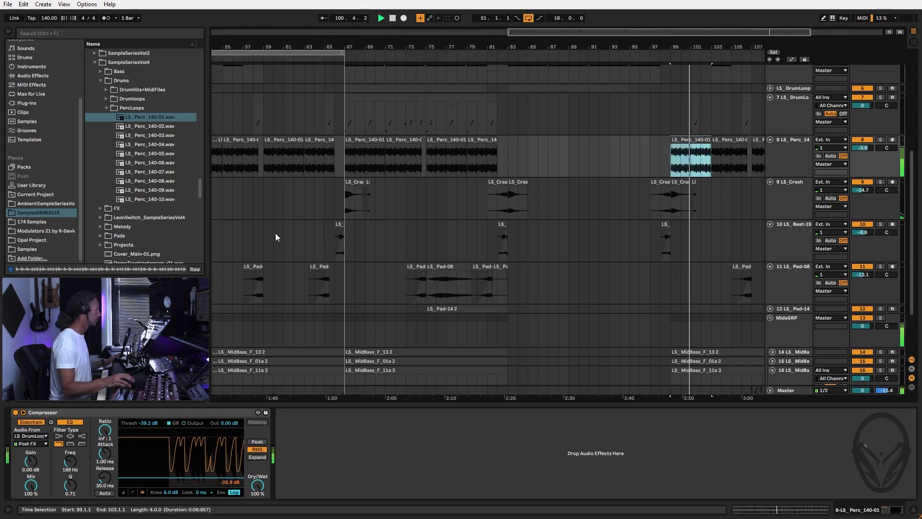
pyautogui.scroll(5, 463, 230)
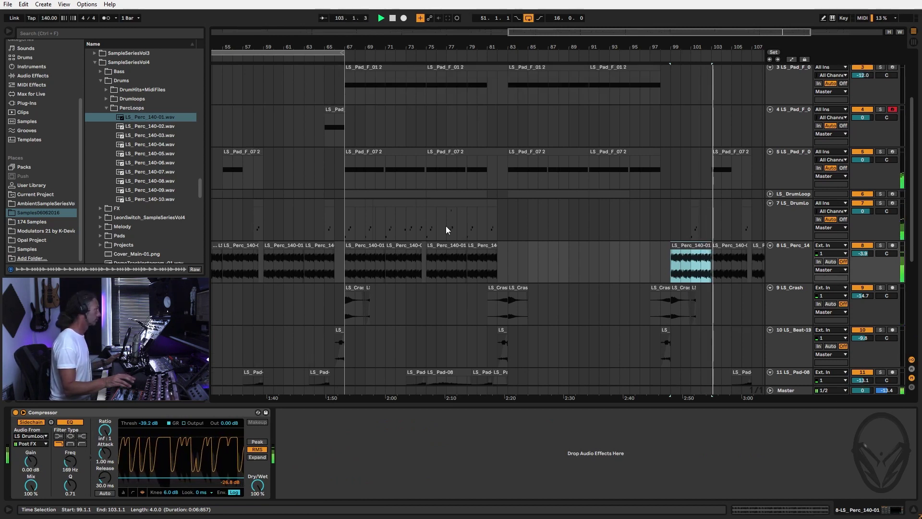
pyautogui.scroll(-4, 447, 226)
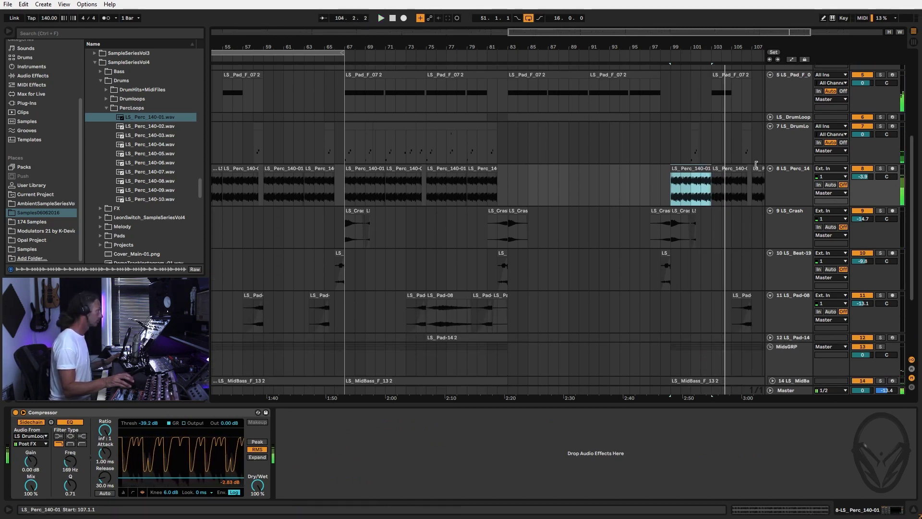
pyautogui.press('space')
pyautogui.scroll(2, 697, 221)
pyautogui.click(725, 121)
pyautogui.click(725, 111)
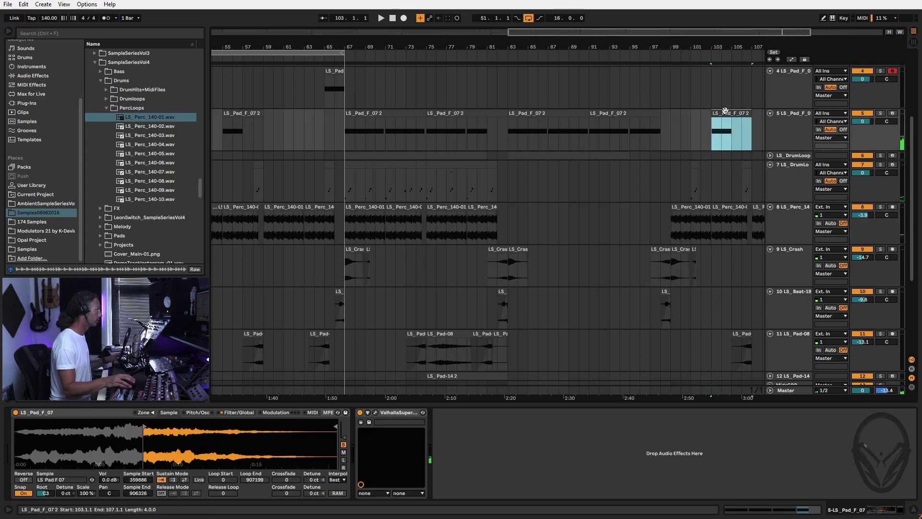
# Play on from bar 103 and look through all tracks of the new section for what else needs changing.
pyautogui.press('space')
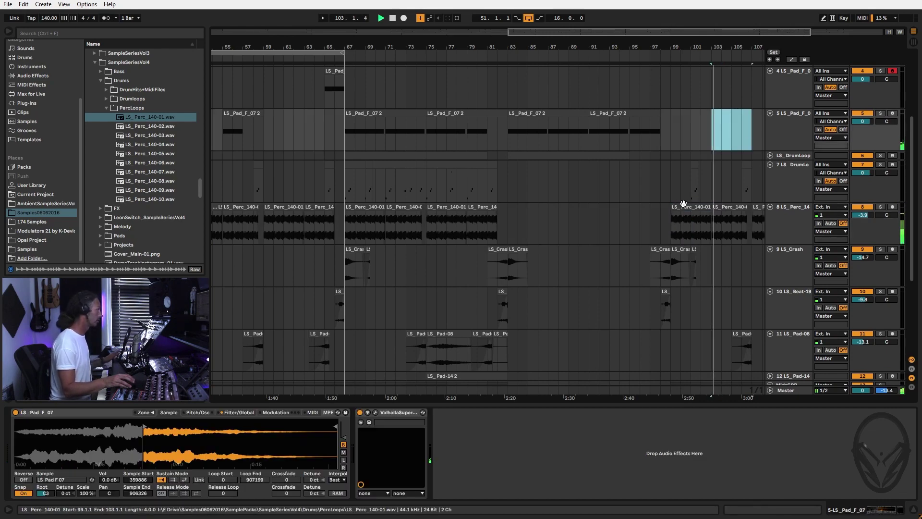
pyautogui.scroll(-2, 719, 263)
pyautogui.scroll(-3, 719, 263)
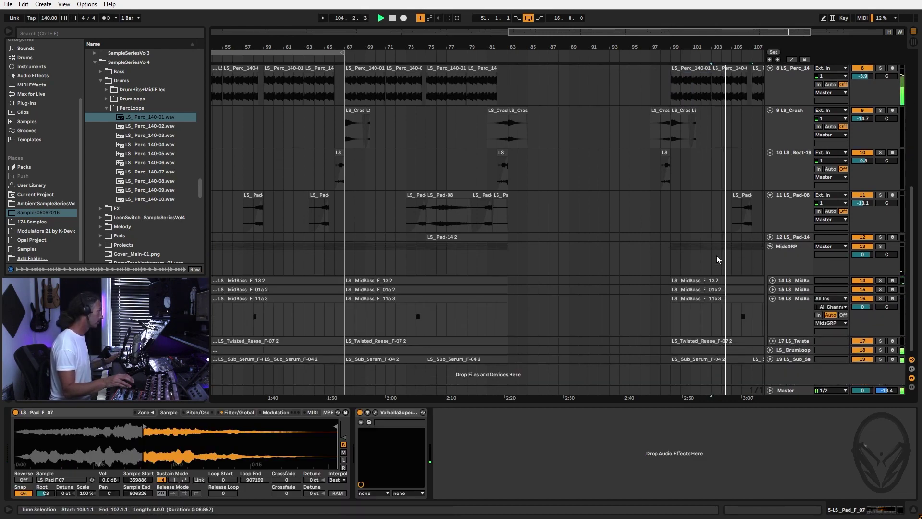
pyautogui.scroll(1, 714, 254)
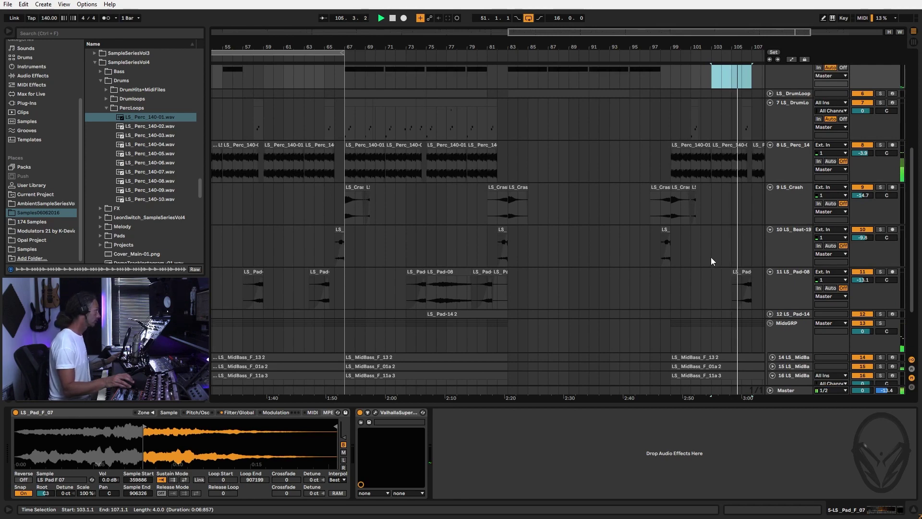
pyautogui.scroll(5, 711, 257)
pyautogui.scroll(4, 711, 257)
pyautogui.scroll(2, 711, 258)
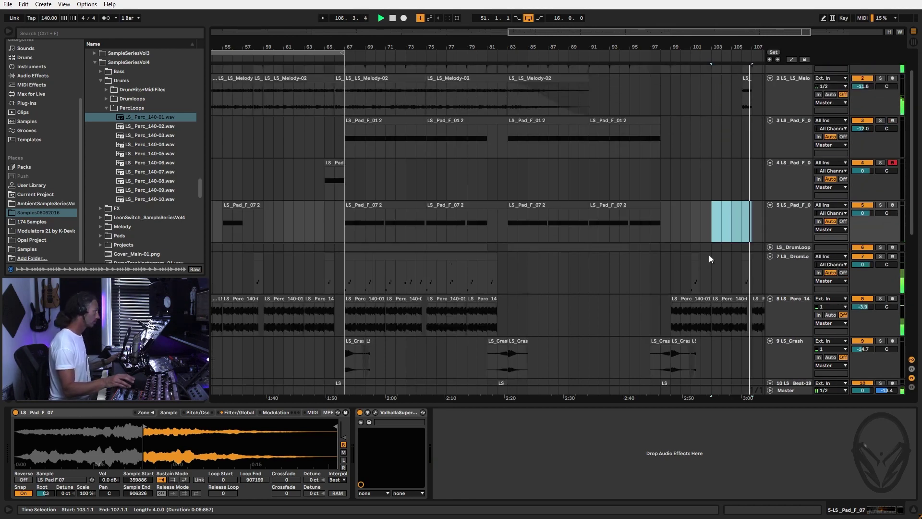
pyautogui.scroll(2, 643, 230)
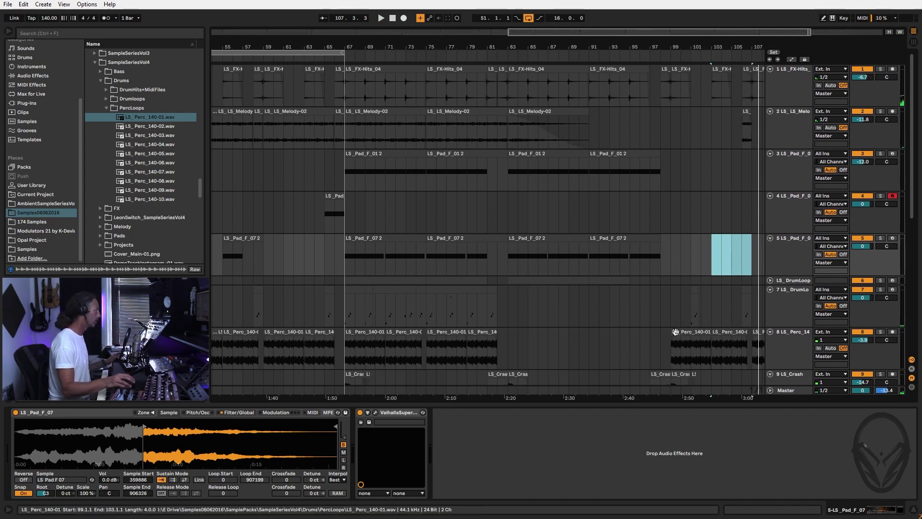
# Select bars 99–115 on the LS_Perc track, loop that range and play it.
pyautogui.moveTo(644, 47); pyautogui.dragTo(641, 34)
pyautogui.click(643, 332)
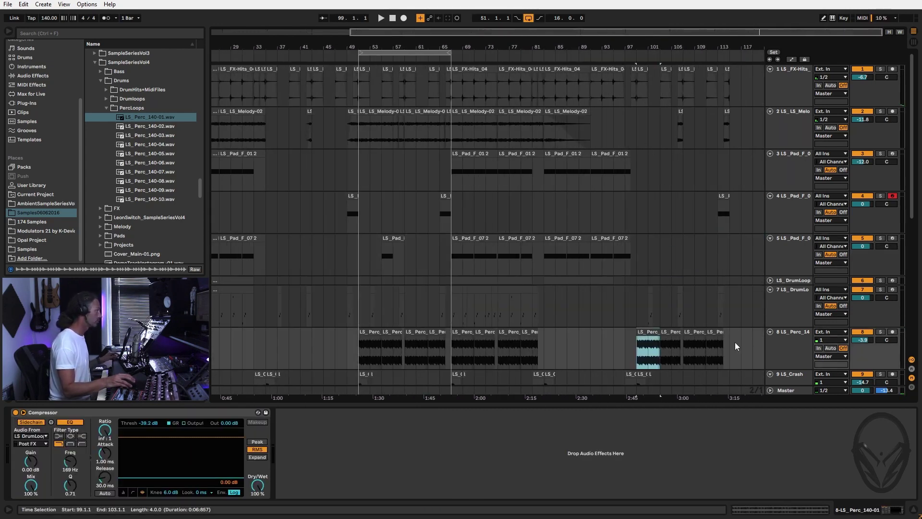
pyautogui.keyDown('shift'); pyautogui.click(729, 353); pyautogui.keyUp('shift')
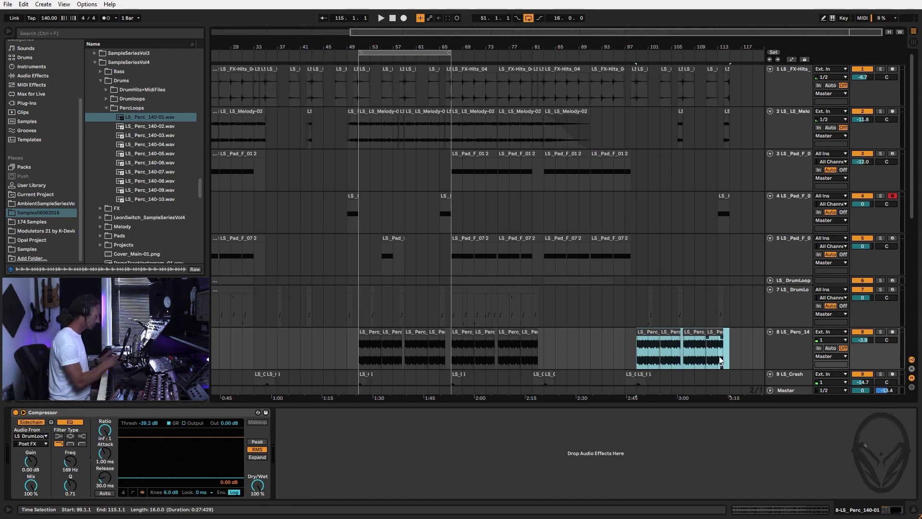
pyautogui.hotkey('ctrl', 'l')
pyautogui.press('space')
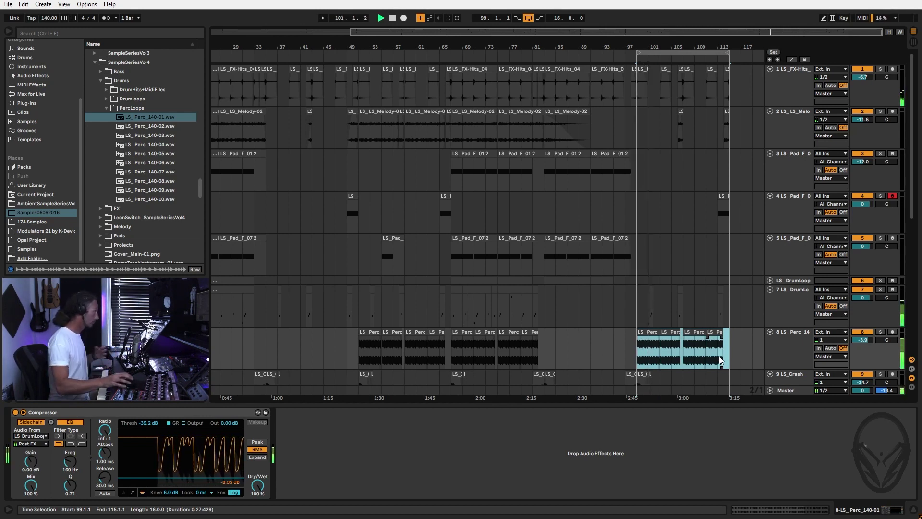
# Delete the second copied LS_Pad-08 clip at bars 111–113 while the section plays.
pyautogui.scroll(-5, 701, 275)
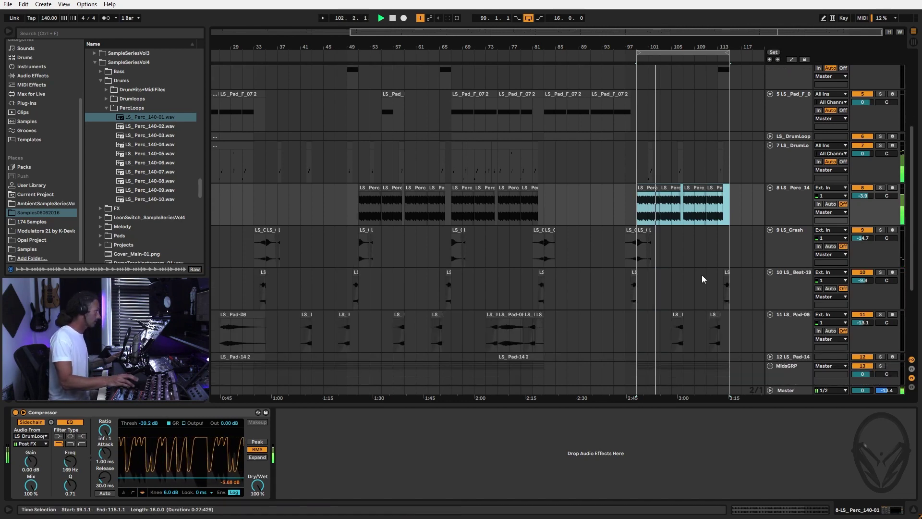
pyautogui.scroll(-5, 701, 275)
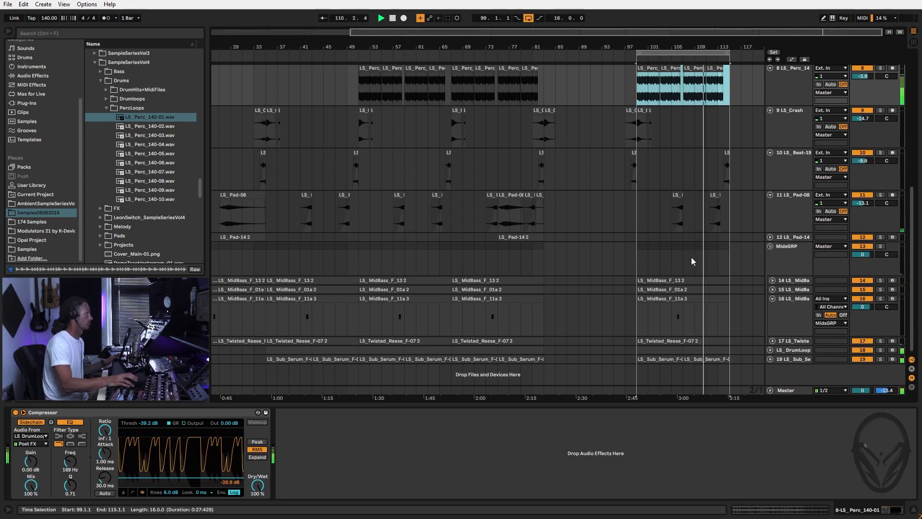
pyautogui.click(714, 198)
pyautogui.press('Delete')
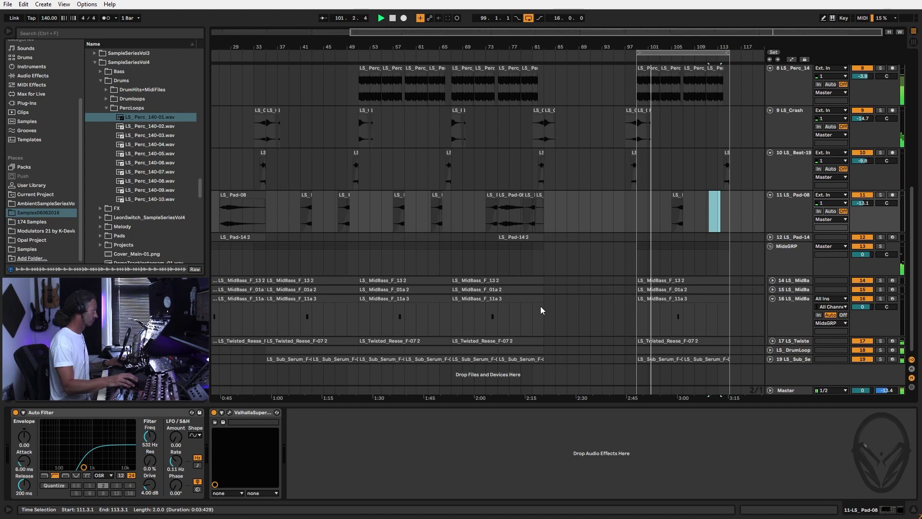
# Audition the samples LS_Fx_140-01 to LS_Fx_140-05 in the SampleSeriesVol4 FX folder.
pyautogui.click(101, 208)
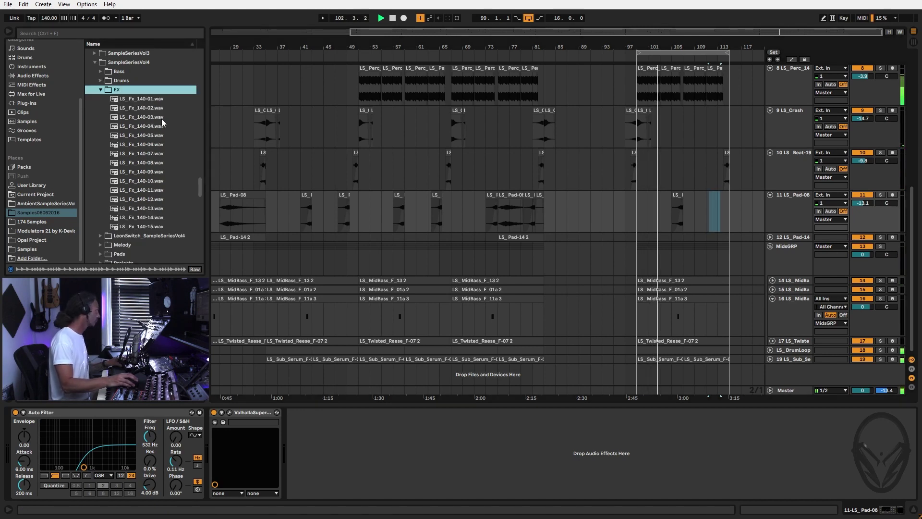
pyautogui.click(146, 99)
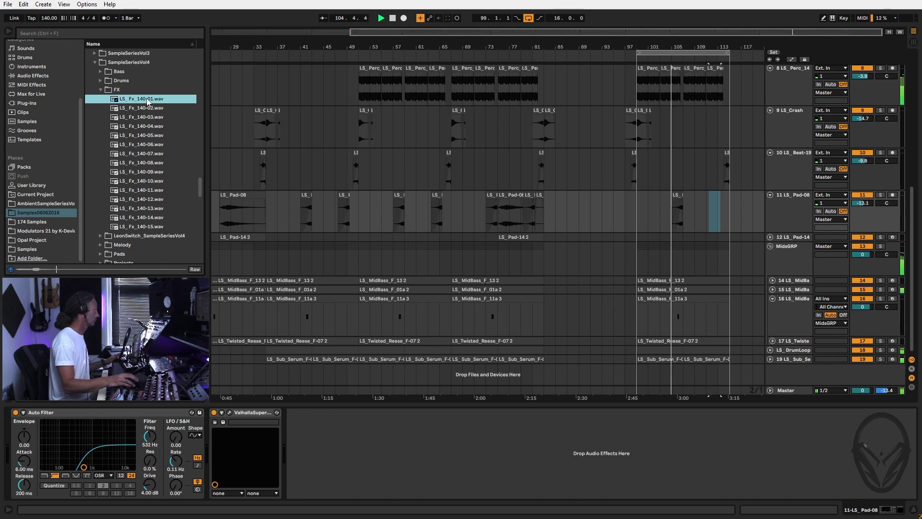
pyautogui.click(149, 109)
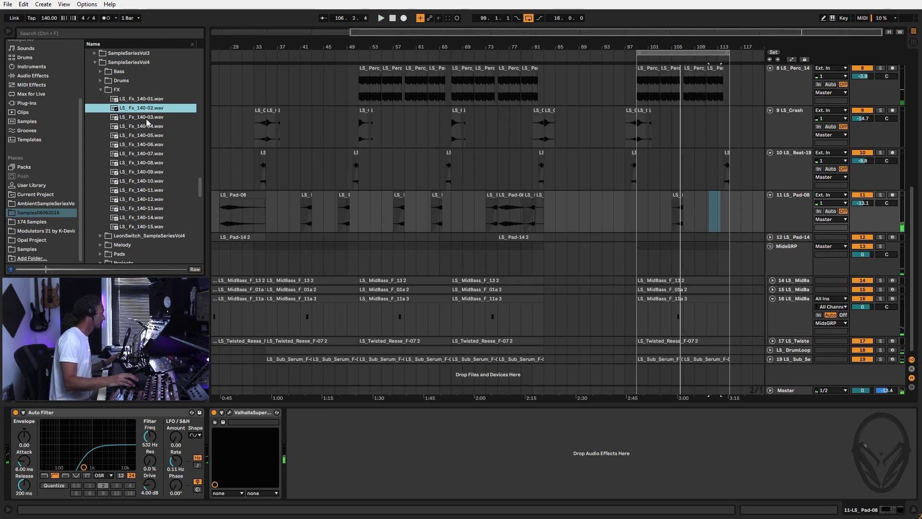
pyautogui.click(146, 119)
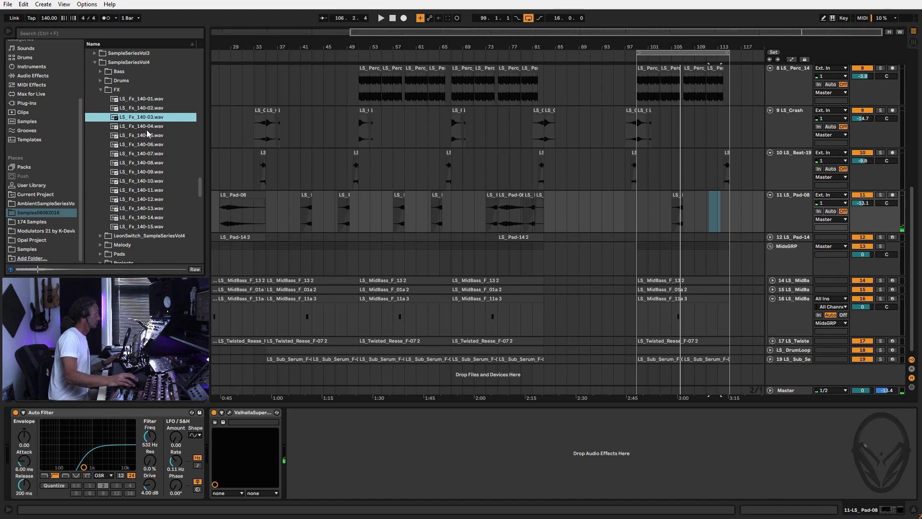
pyautogui.click(146, 129)
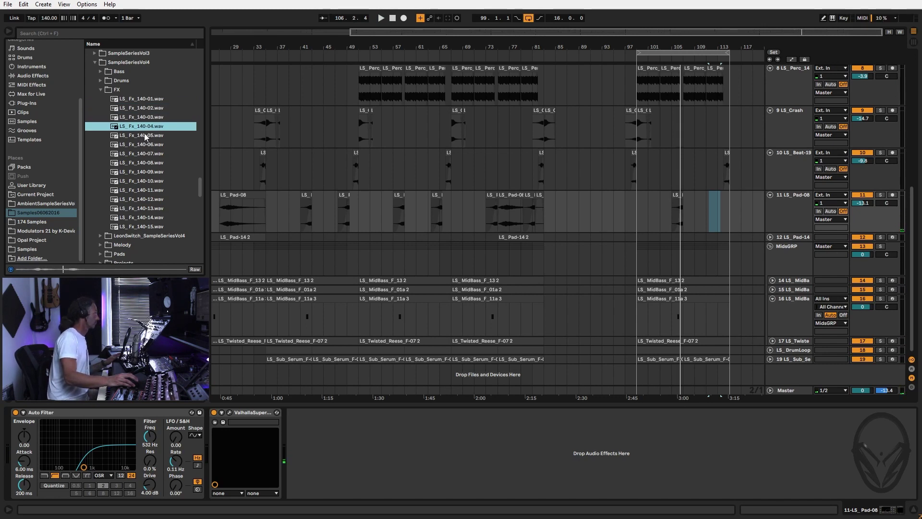
pyautogui.click(144, 134)
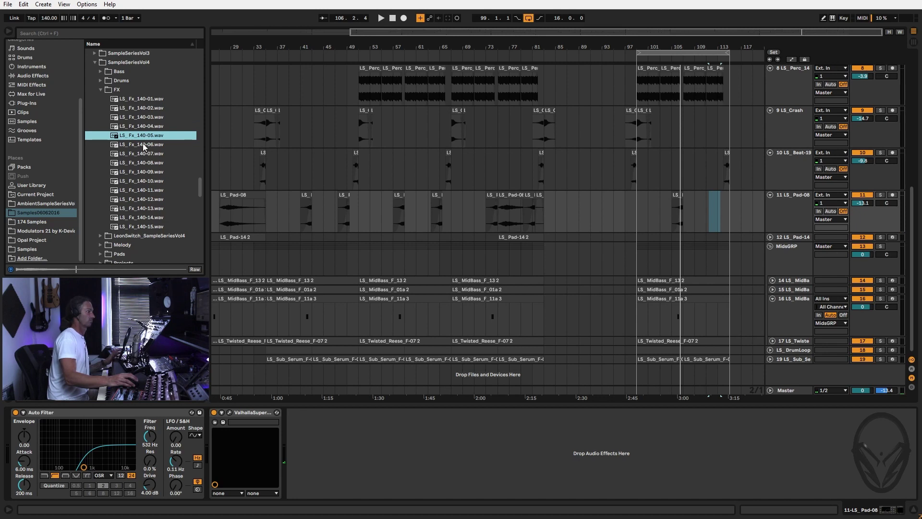
# Add LS_Fx_140-05 on a new audio track at bar 99 and play it in context.
pyautogui.moveTo(138, 137); pyautogui.dragTo(639, 386)
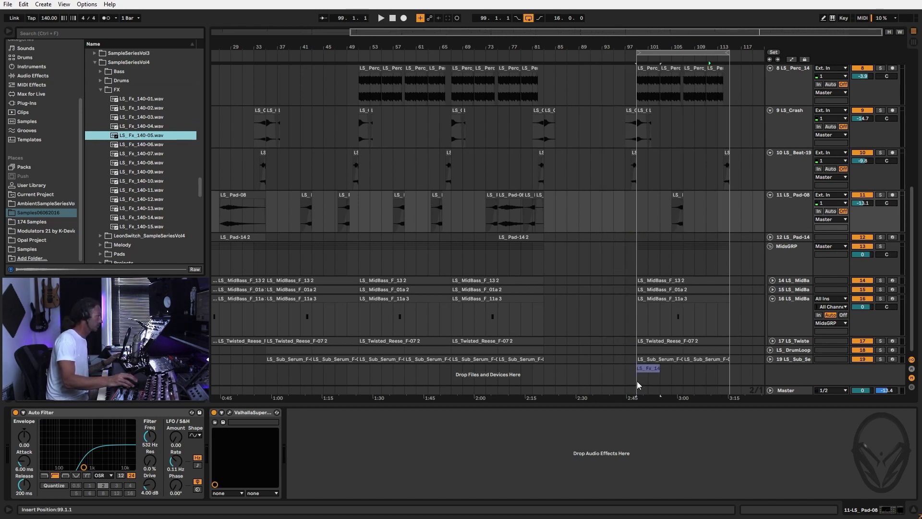
pyautogui.moveTo(684, 348); pyautogui.dragTo(684, 350)
pyautogui.press('space')
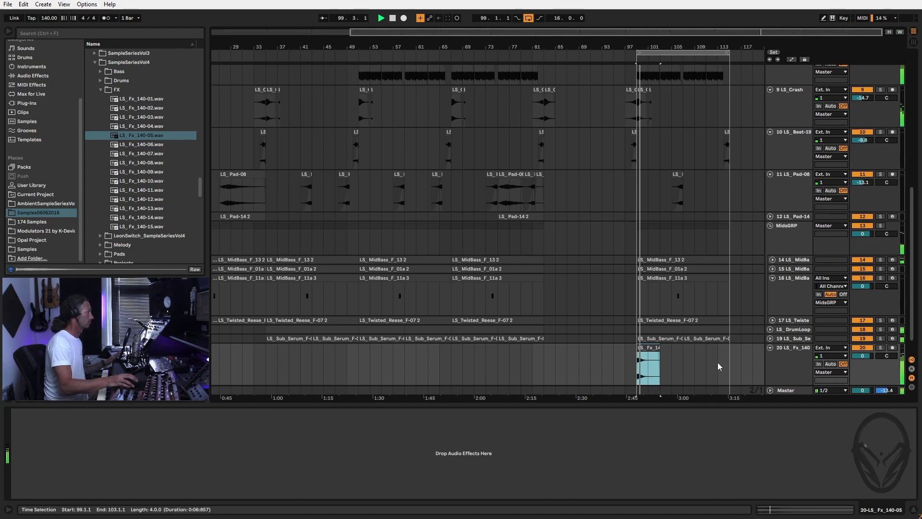
# Lower the volume of the LS_Fx_140-05 track to -11.6 dB in the Session View mixer and return to the arrangement.
pyautogui.click(795, 358)
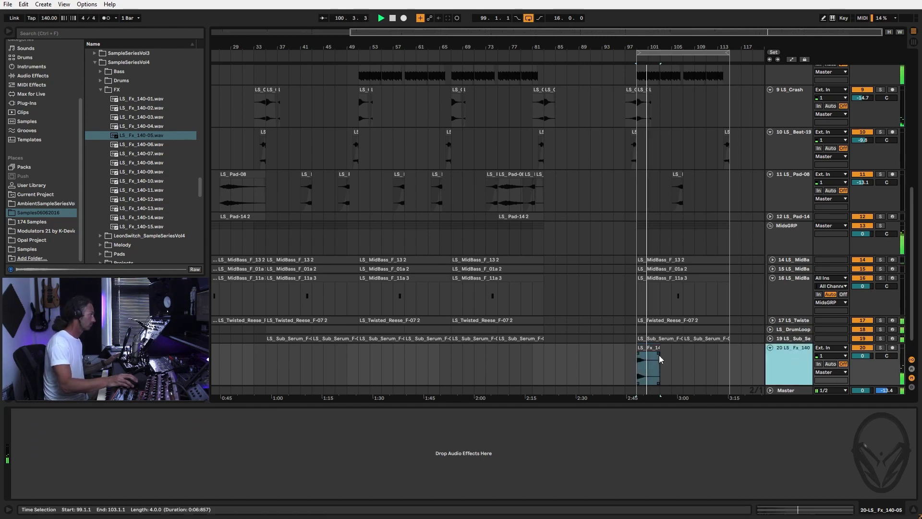
pyautogui.press('Tab')
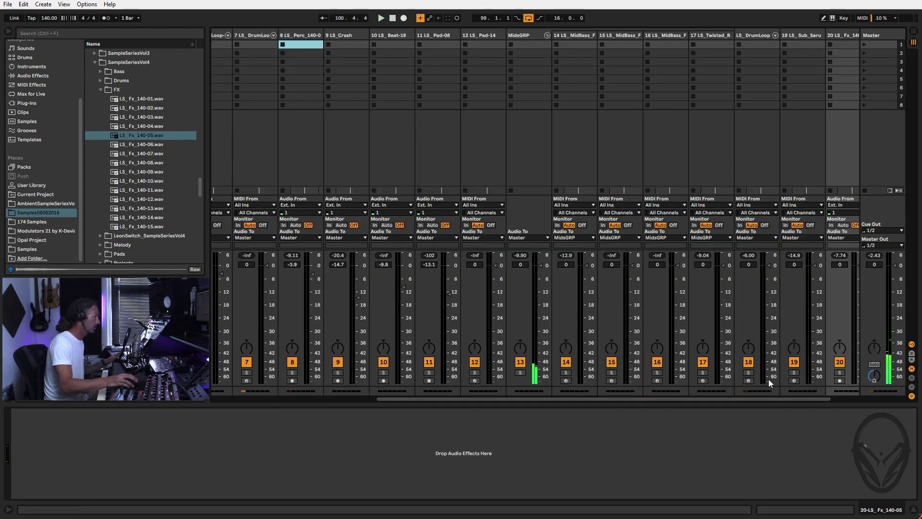
pyautogui.moveTo(560, 398); pyautogui.dragTo(782, 321)
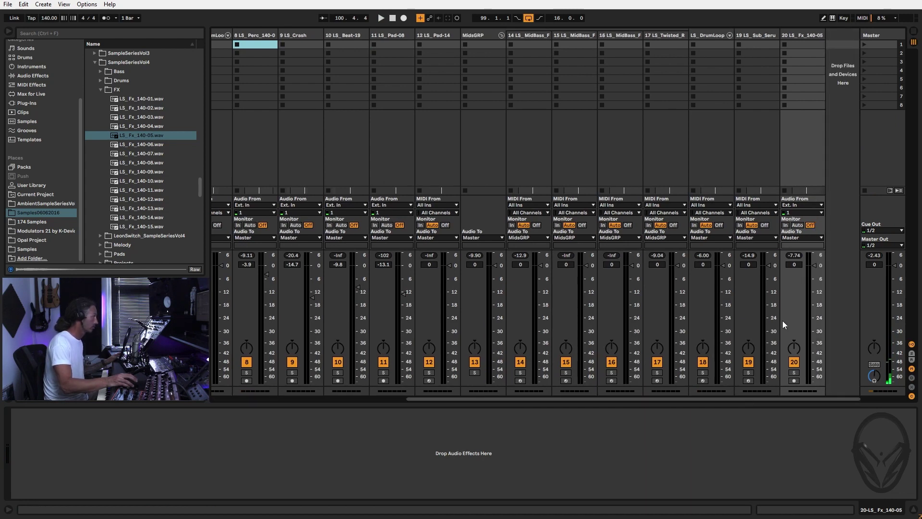
pyautogui.press('space')
pyautogui.moveTo(813, 285); pyautogui.dragTo(813, 294)
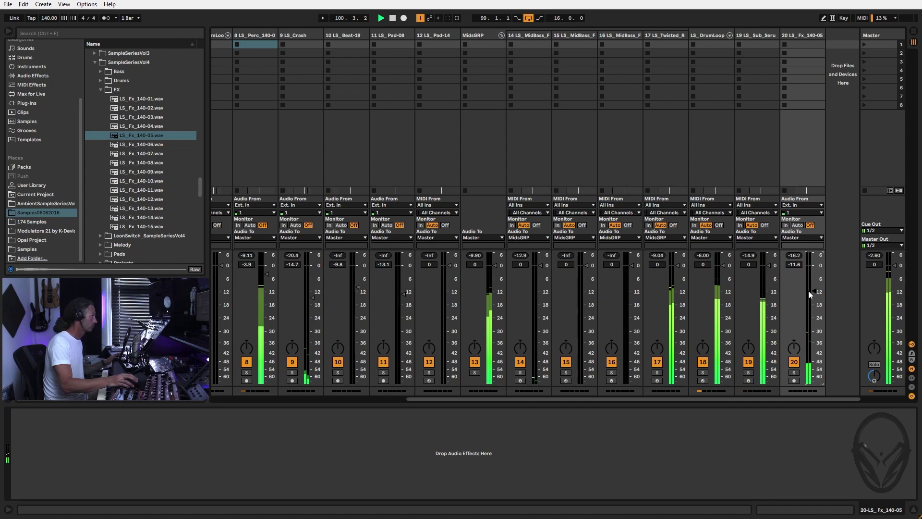
pyautogui.press('Tab')
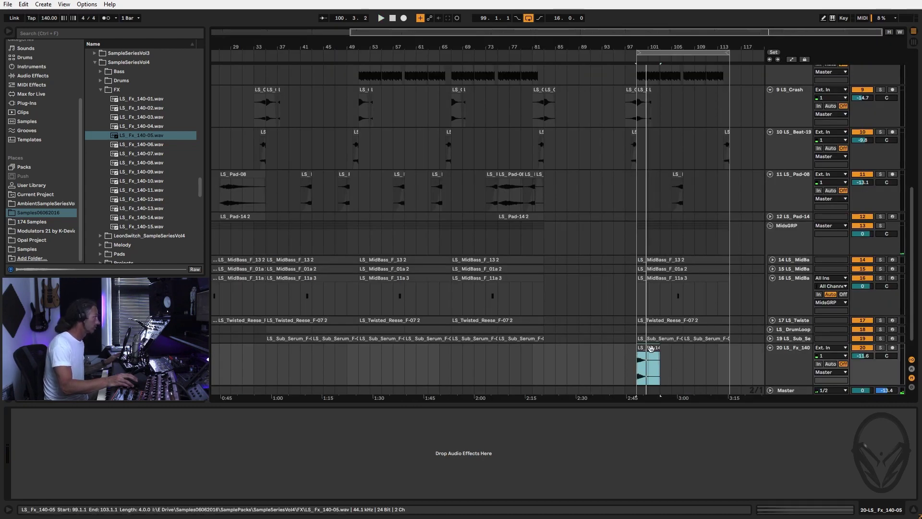
# Copy the LS_Fx_140-05 clip to bars 83, 91 and 95 while playing the arrangement.
pyautogui.moveTo(649, 348); pyautogui.dragTo(555, 348)
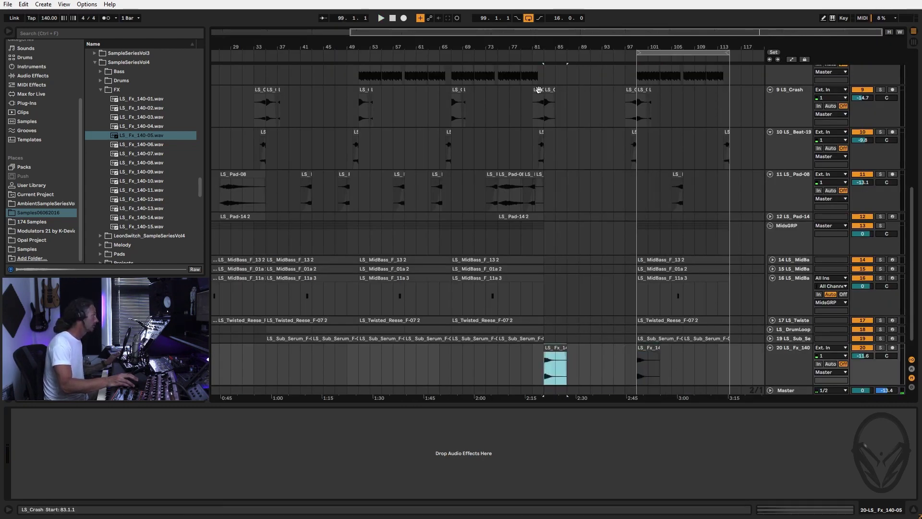
pyautogui.click(497, 57)
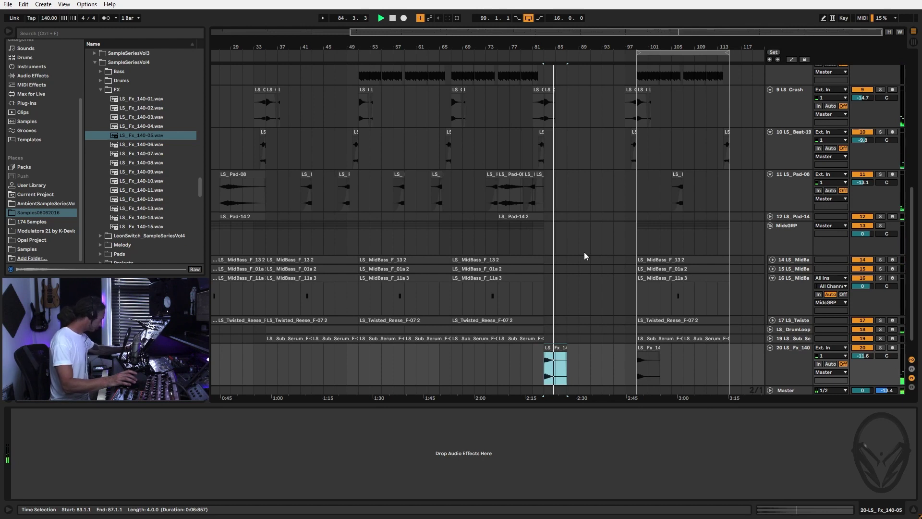
pyautogui.click(588, 359)
pyautogui.moveTo(552, 354); pyautogui.dragTo(622, 350)
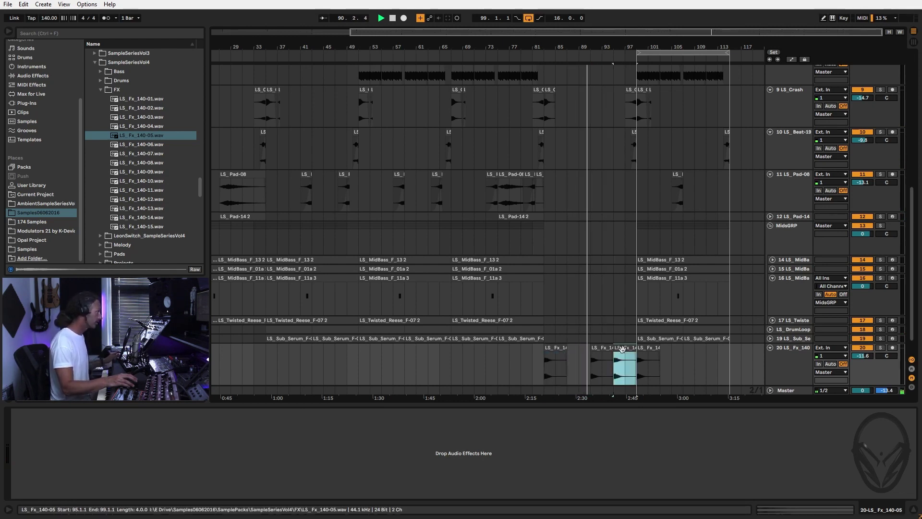
# Reverse the LS_Fx_140-05 clip at bar 95 and trim its start to bar 97.
pyautogui.doubleClick(622, 349)
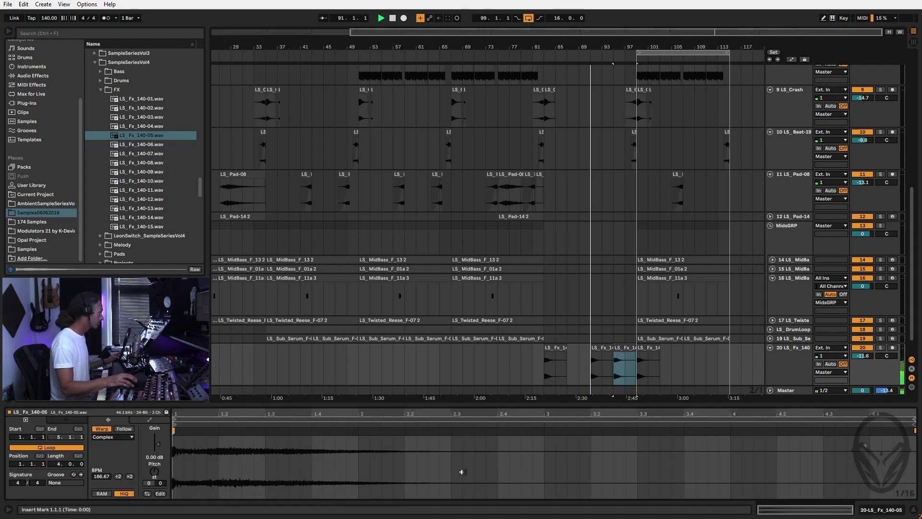
pyautogui.click(148, 493)
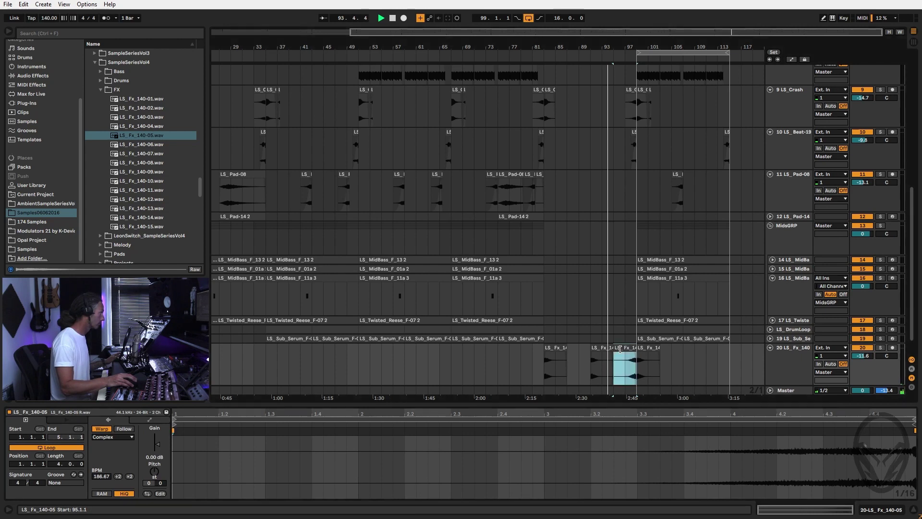
pyautogui.moveTo(618, 349); pyautogui.dragTo(626, 350)
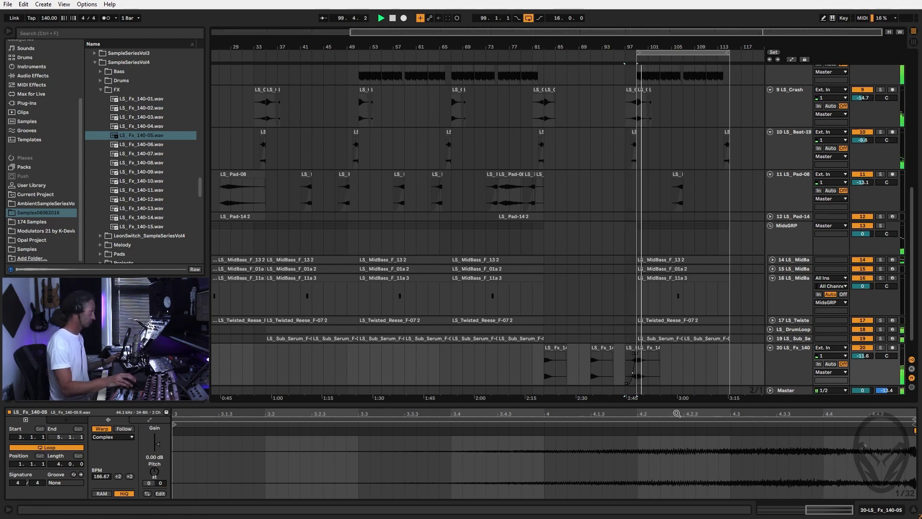
# Open the LS_MidBass_F_01a 2 clip at bar 99, select its C3 notes and arm its track for live playing.
pyautogui.press('space')
pyautogui.click(653, 259)
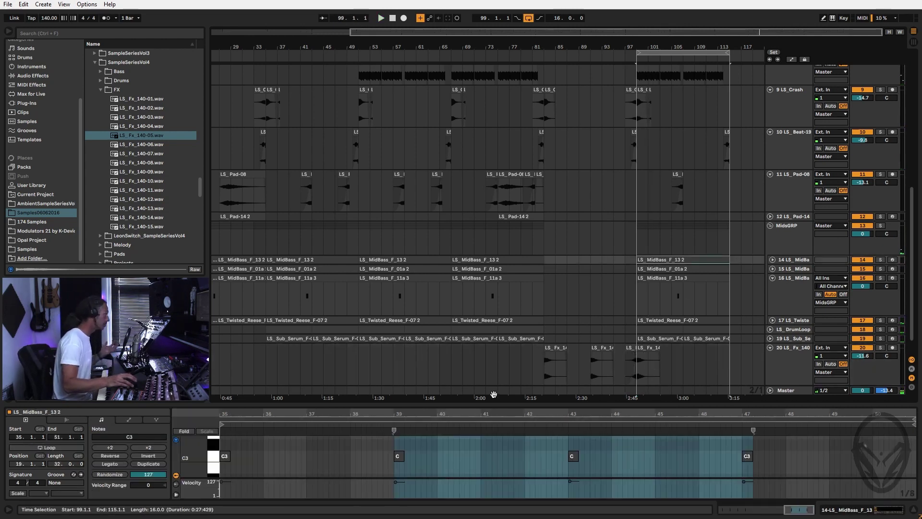
pyautogui.press('space')
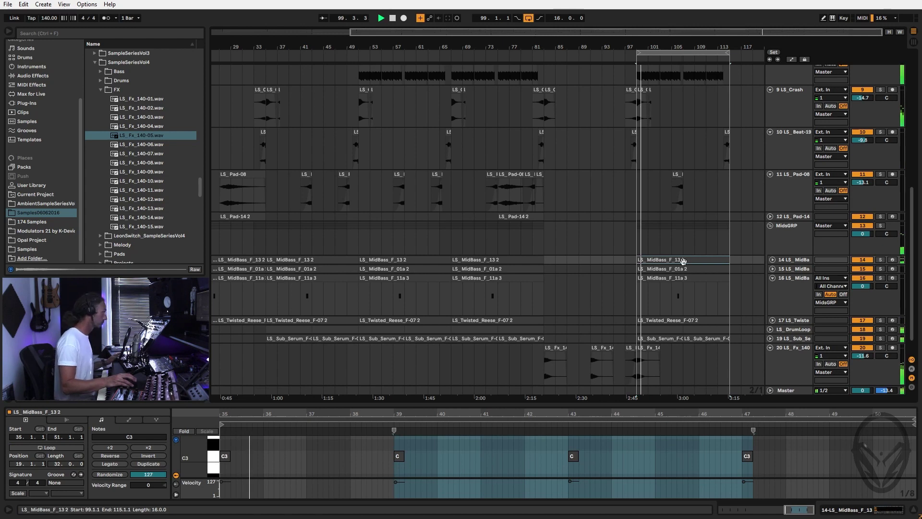
pyautogui.press('Down')
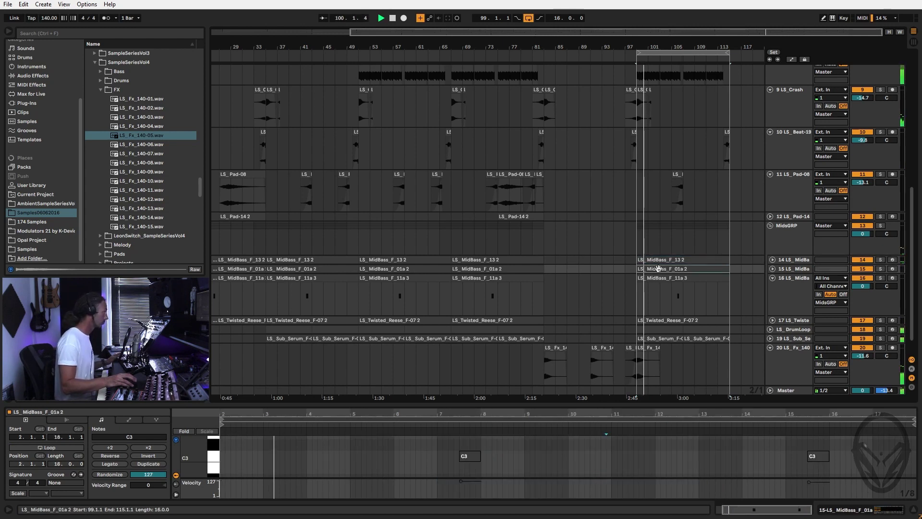
pyautogui.click(216, 457)
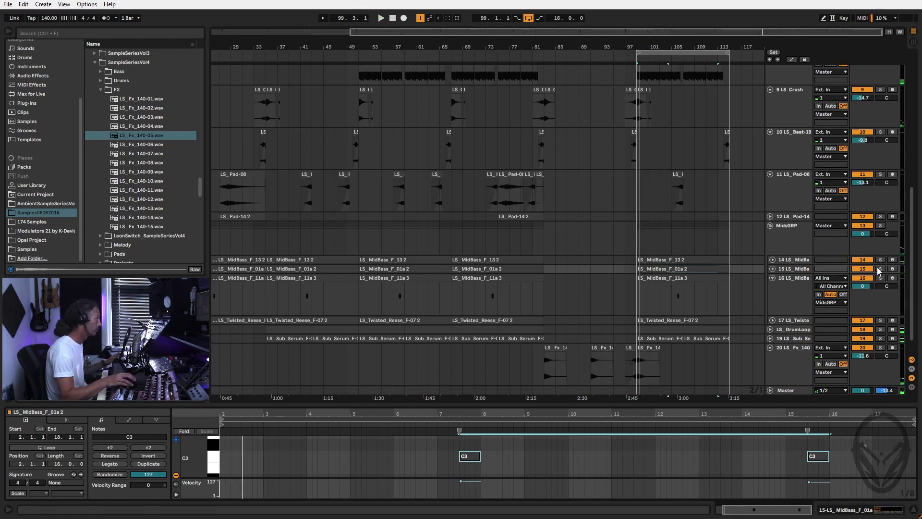
pyautogui.click(894, 269)
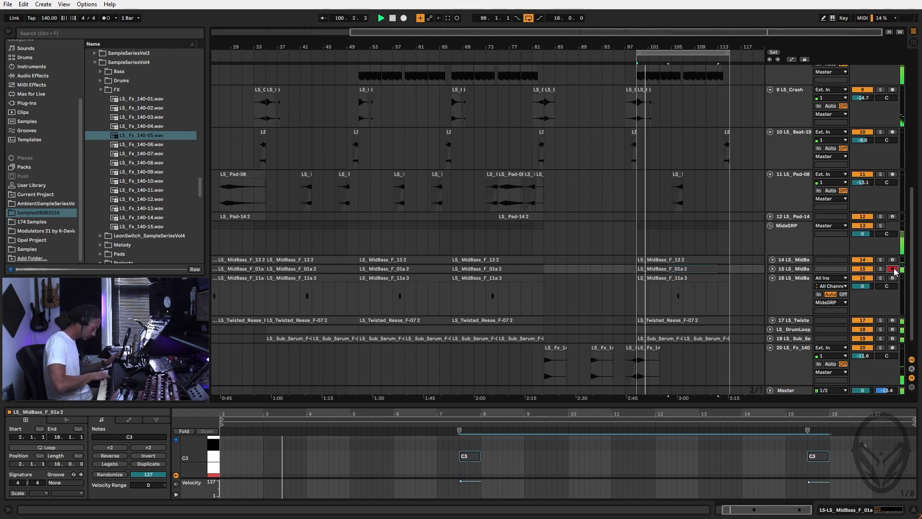
# Audition additional mid-bass notes live over the arrangement, restarting playback from bar 99 several times.
pyautogui.press('space')
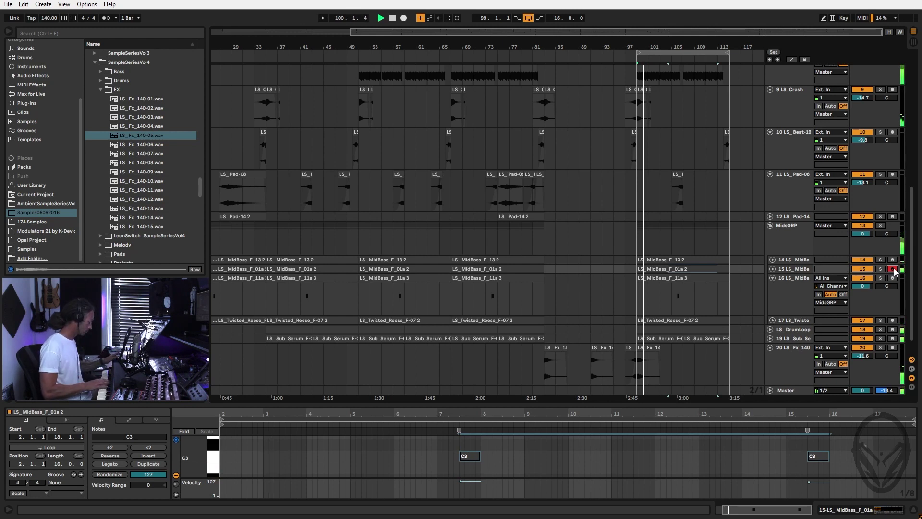
pyautogui.press('space')
pyautogui.press('space')
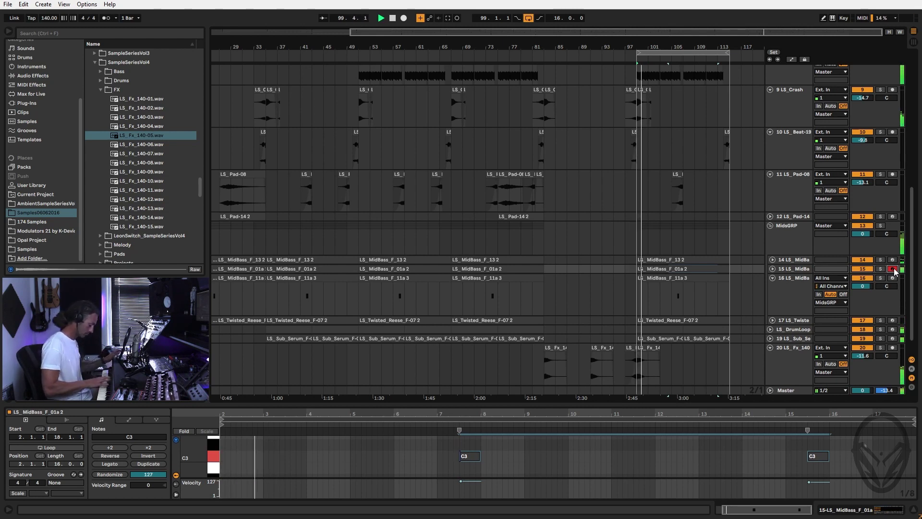
pyautogui.press('space')
pyautogui.press('space')
pyautogui.press('space')
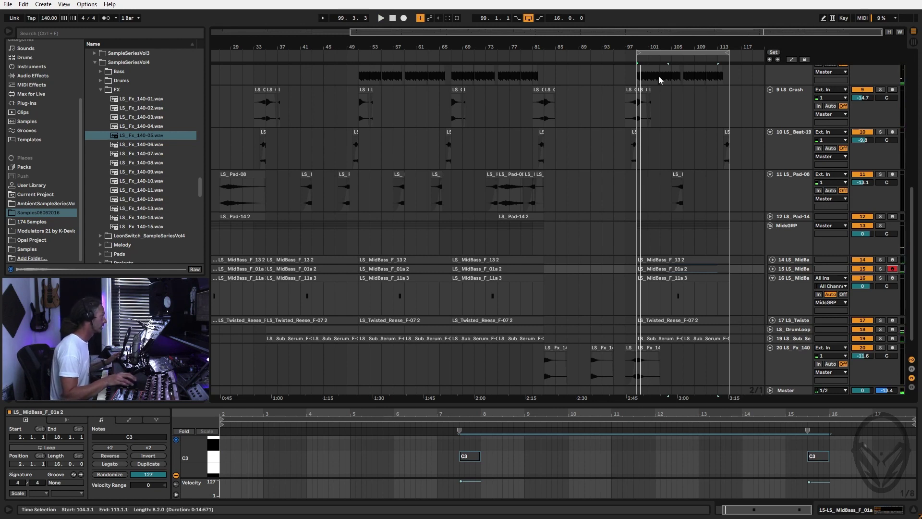
# Add a C3 note from 2.1.3 to 2.2.3 in the LS_MidBass_F_01a 2 clip at bar 99 and play it.
pyautogui.click(662, 270)
pyautogui.press('space')
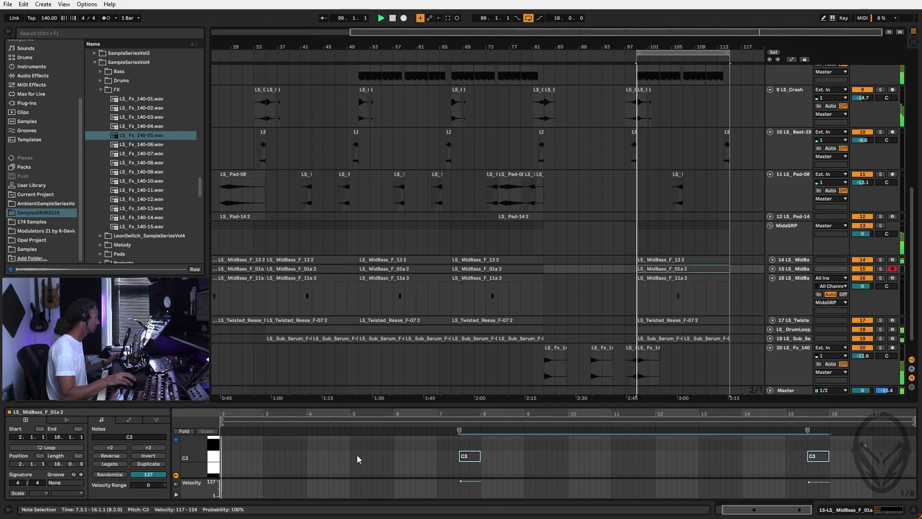
pyautogui.doubleClick(233, 455)
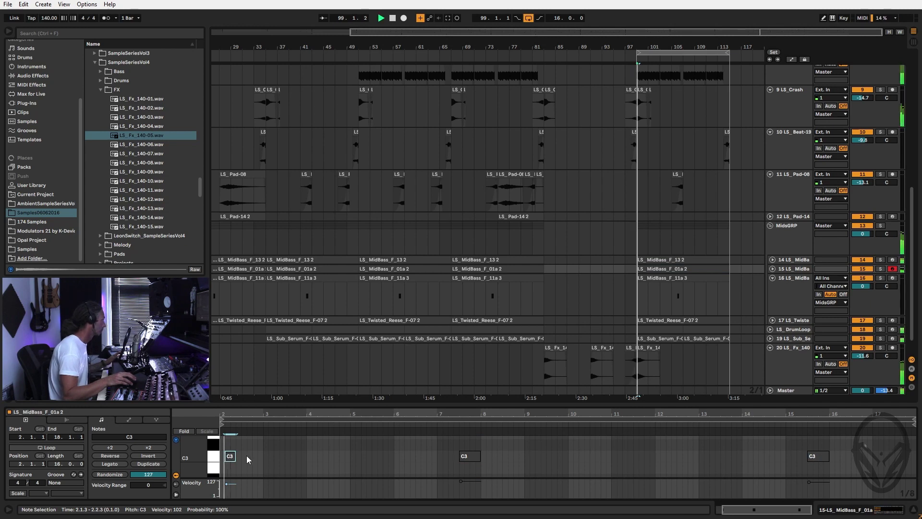
pyautogui.moveTo(237, 456); pyautogui.dragTo(231, 456)
pyautogui.press('space')
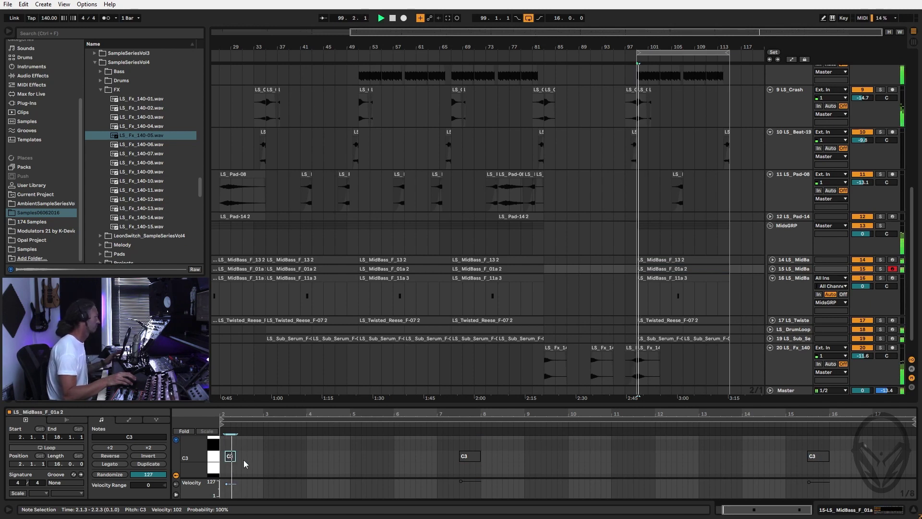
# Copy the new mid-bass note to C#3 at 2.3.1 and to C3 at 2.4.3, checking the phrase in playback.
pyautogui.moveTo(232, 458); pyautogui.dragTo(248, 450)
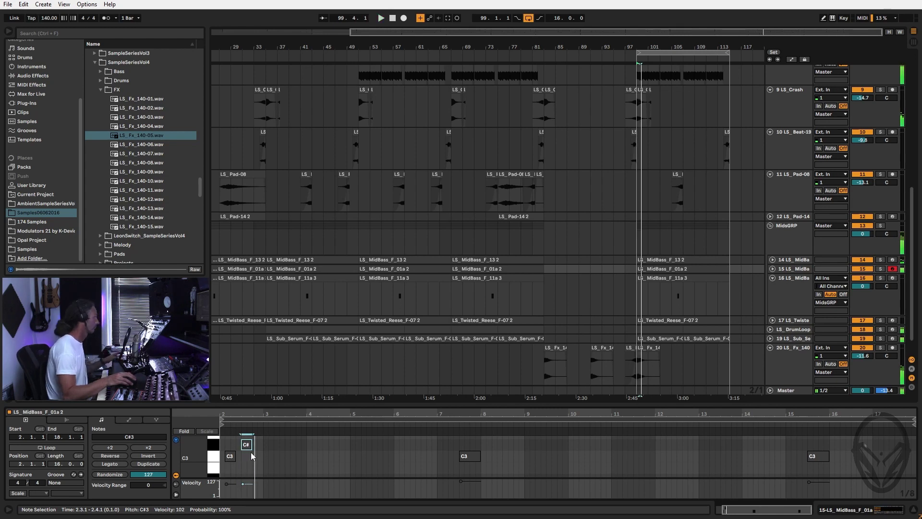
pyautogui.moveTo(250, 449); pyautogui.dragTo(263, 458)
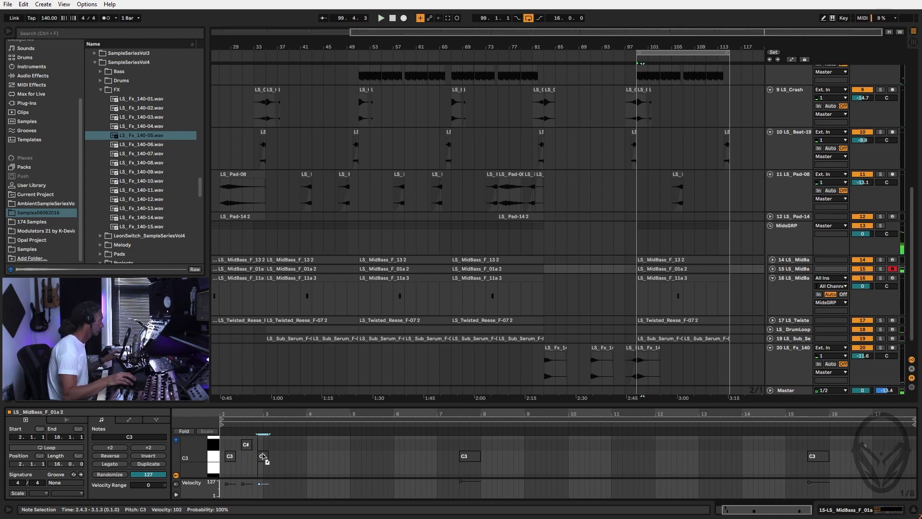
pyautogui.press('space')
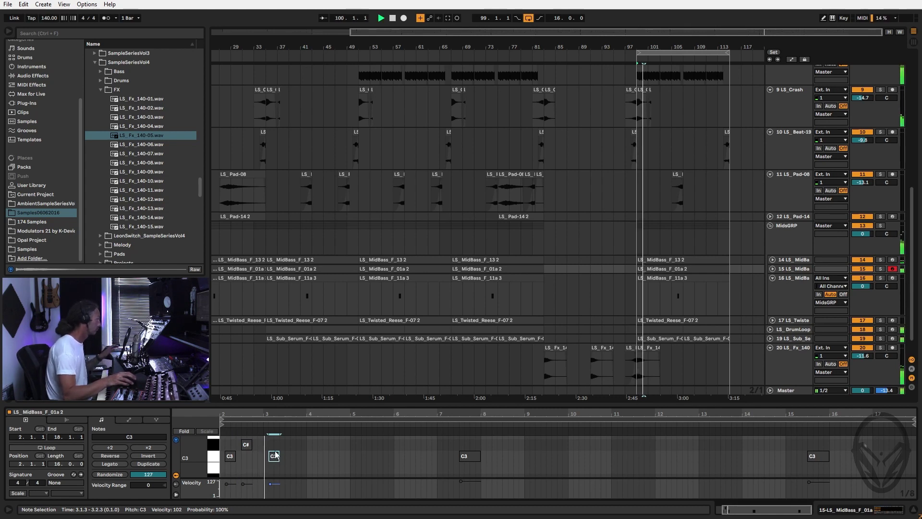
pyautogui.moveTo(273, 458); pyautogui.dragTo(263, 460)
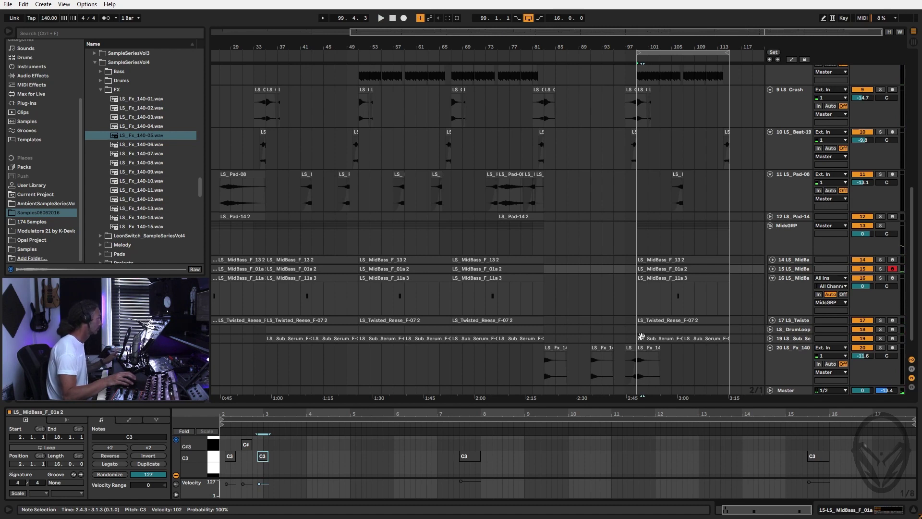
pyautogui.press('space')
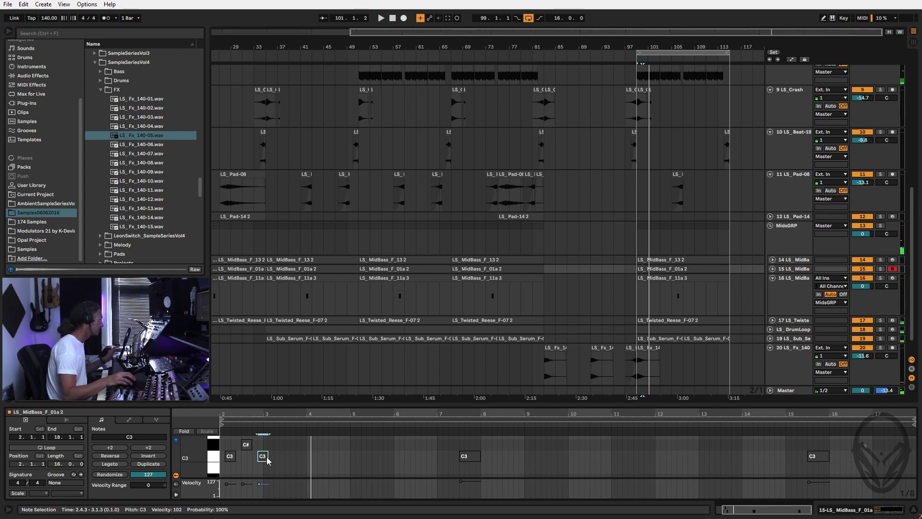
# Lengthen the C3 note at 2.4.3 and extend the preceding C3 and C#3 notes to close the gaps, checking by playback.
pyautogui.moveTo(268, 456); pyautogui.dragTo(279, 456)
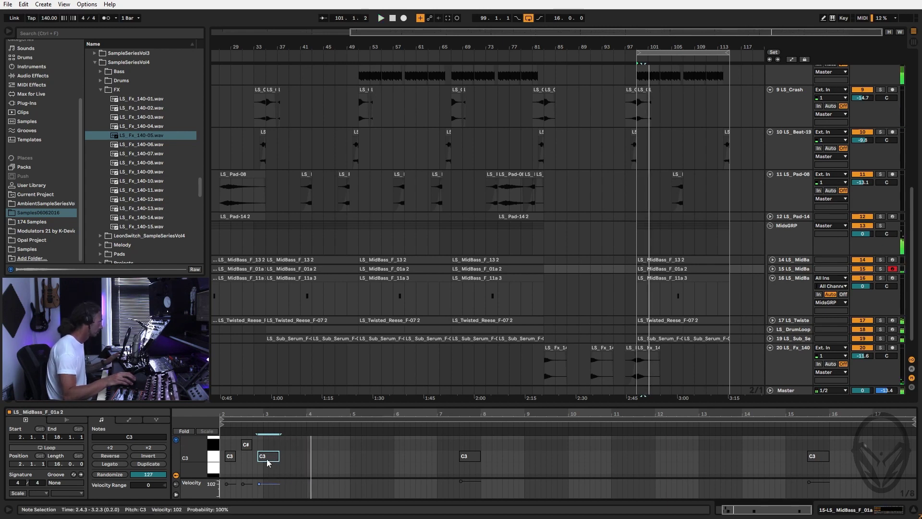
pyautogui.moveTo(278, 460); pyautogui.dragTo(284, 460)
pyautogui.moveTo(232, 444); pyautogui.dragTo(247, 456)
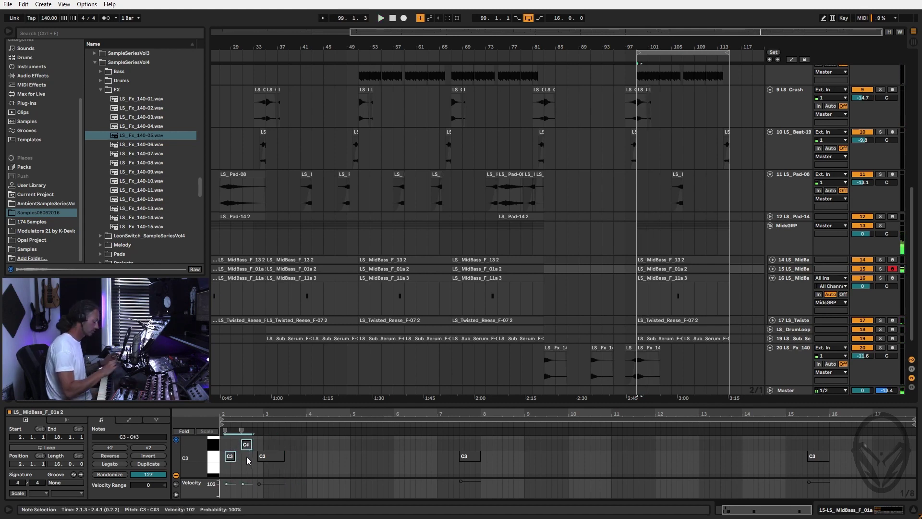
pyautogui.press('space')
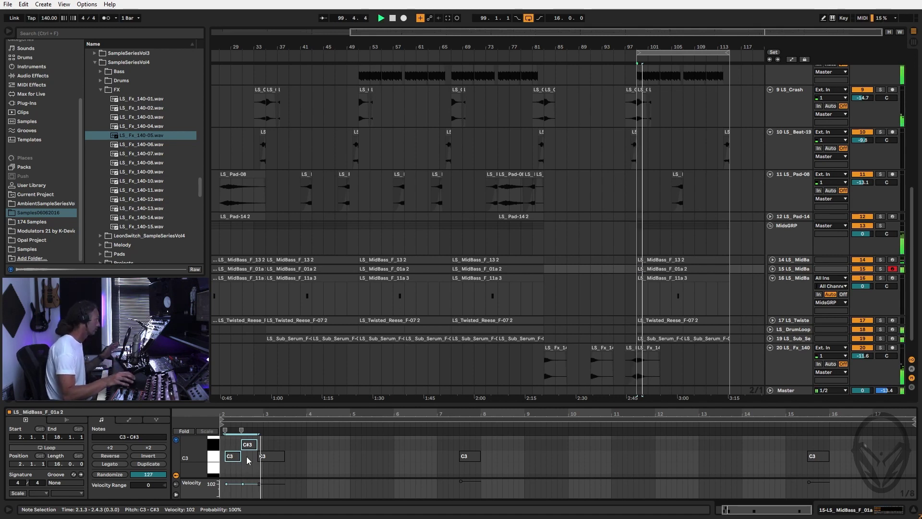
pyautogui.press('space')
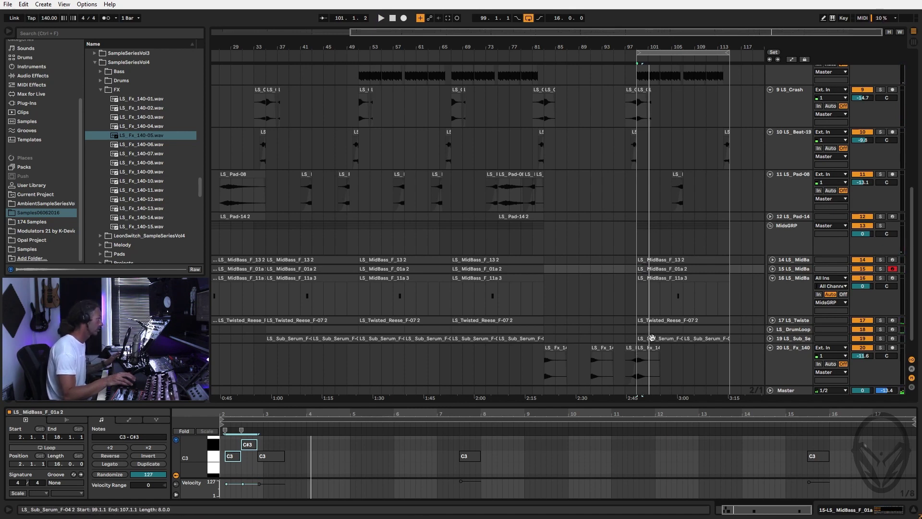
# Rework the opening notes of the LS_Sub_Serum_F-04 2 clip at bar 99 into an F#3 from 9.1.3 to 9.2.3 and play it.
pyautogui.click(655, 339)
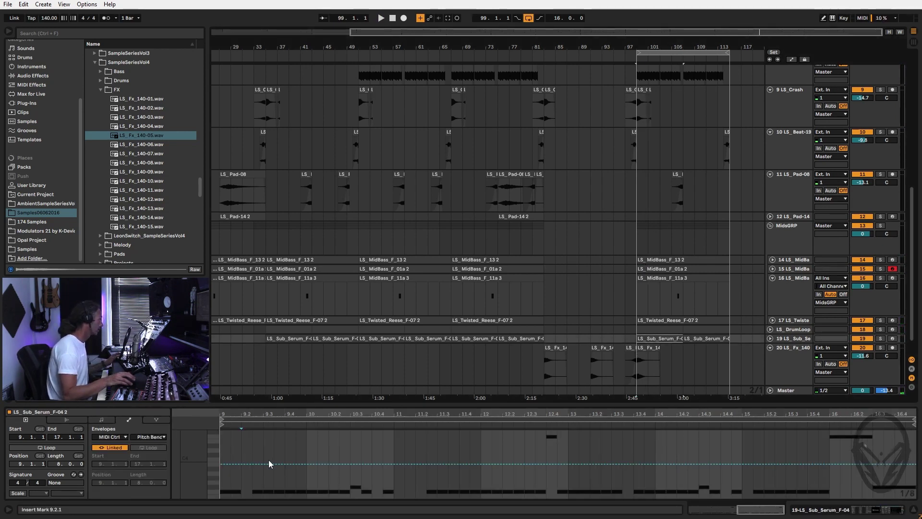
pyautogui.click(102, 419)
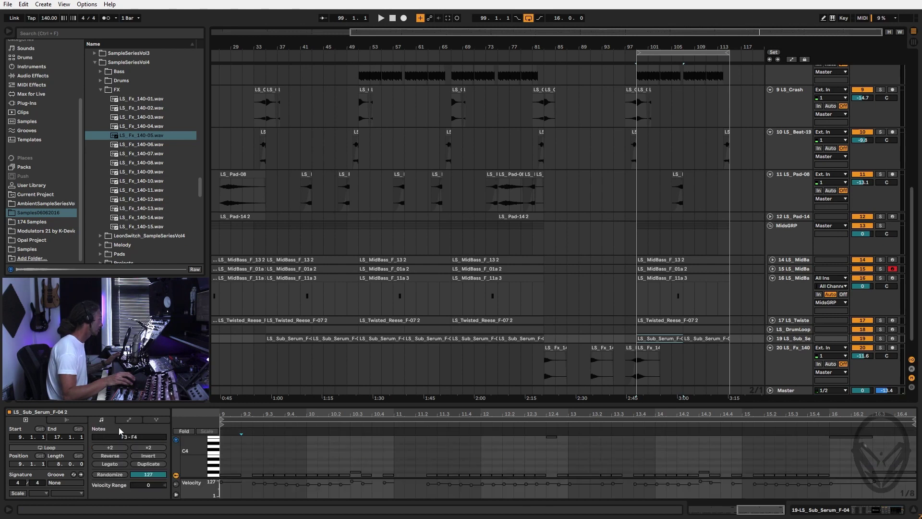
pyautogui.scroll(-3, 239, 459)
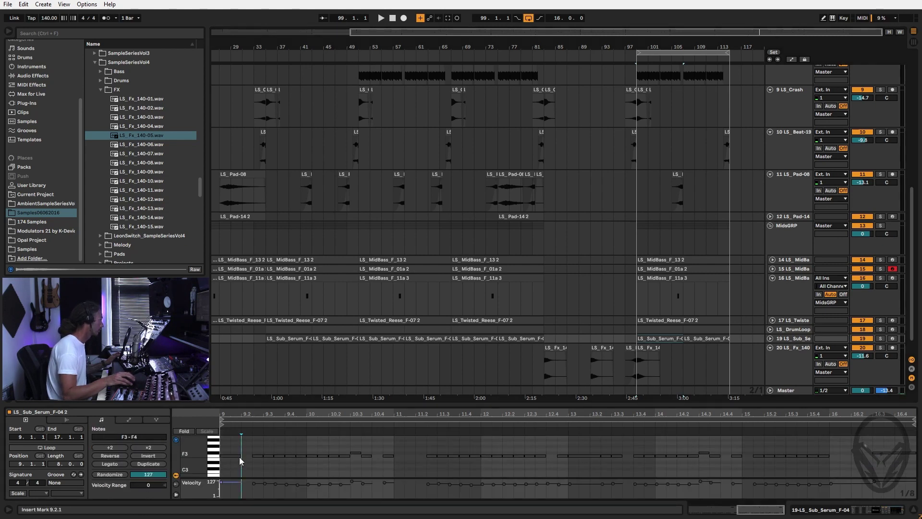
pyautogui.moveTo(241, 456)
pyautogui.mouseDown()
pyautogui.moveTo(232, 456)
pyautogui.moveTo(251, 460)
pyautogui.mouseUp()
pyautogui.press('space')
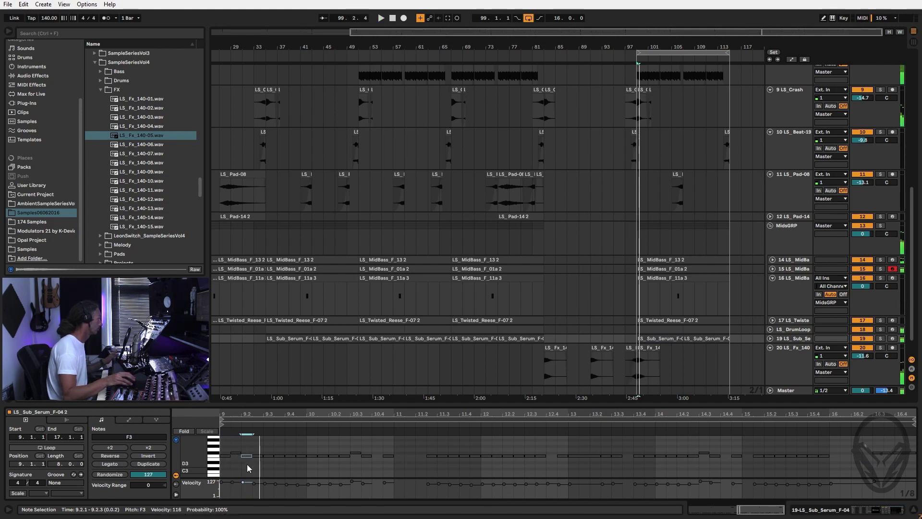
pyautogui.press('space')
pyautogui.moveTo(248, 444)
pyautogui.mouseDown()
pyautogui.moveTo(266, 464)
pyautogui.moveTo(250, 454)
pyautogui.mouseUp()
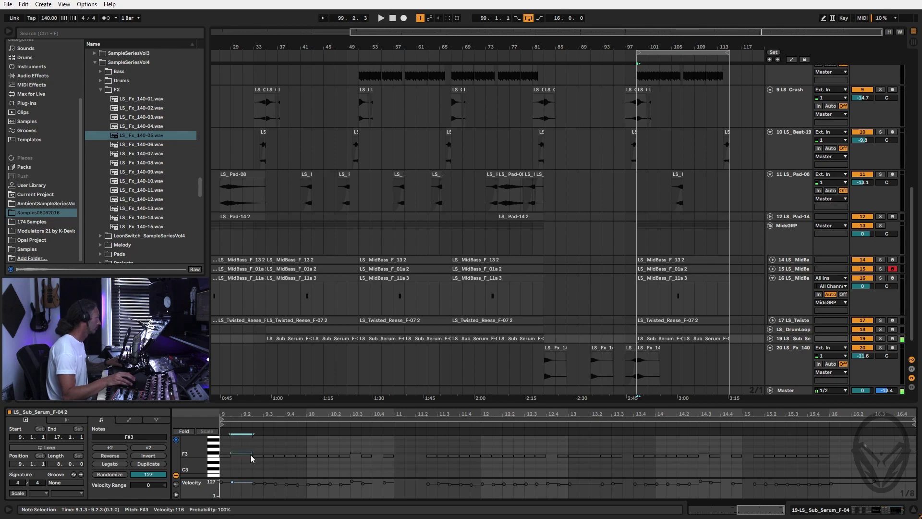
pyautogui.press('space')
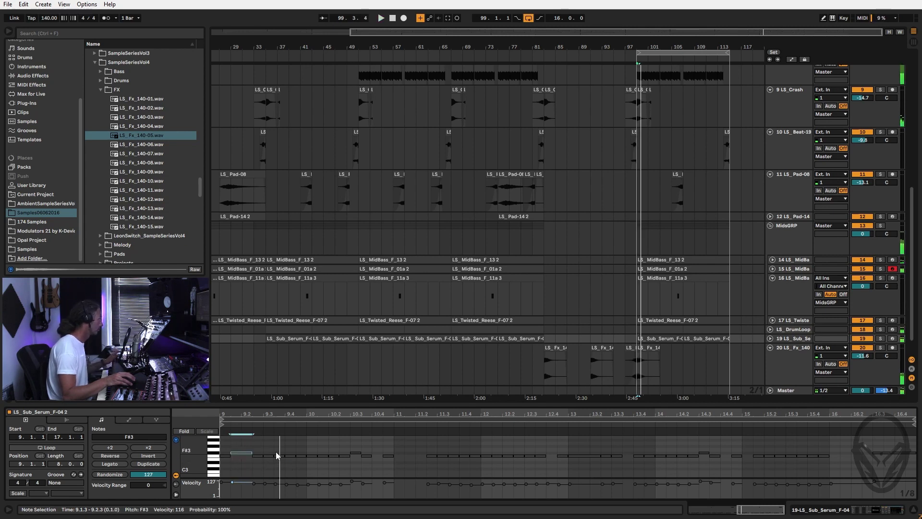
# Check the mid-bass phrase, then extend the sub clip's F#3 note to beat 9.3 in place of the F3 and play it.
pyautogui.click(671, 268)
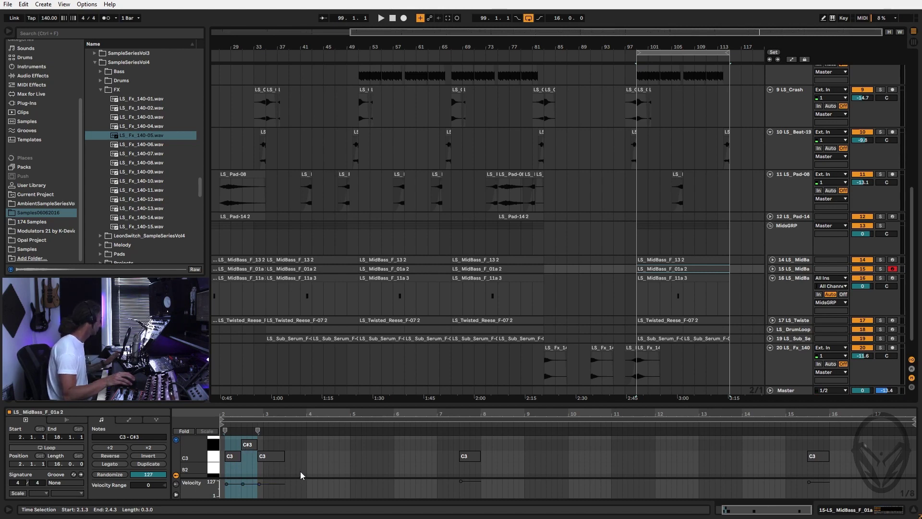
pyautogui.press('Tab')
pyautogui.press('Tab')
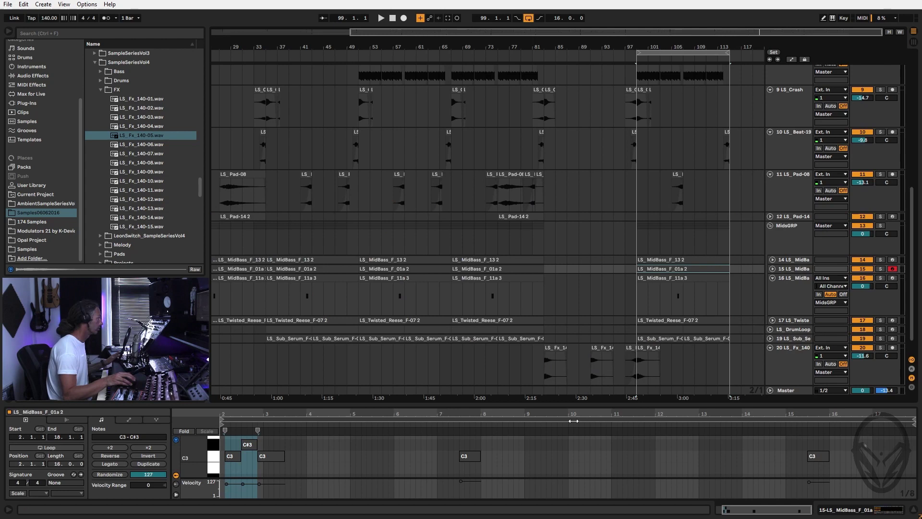
pyautogui.click(660, 338)
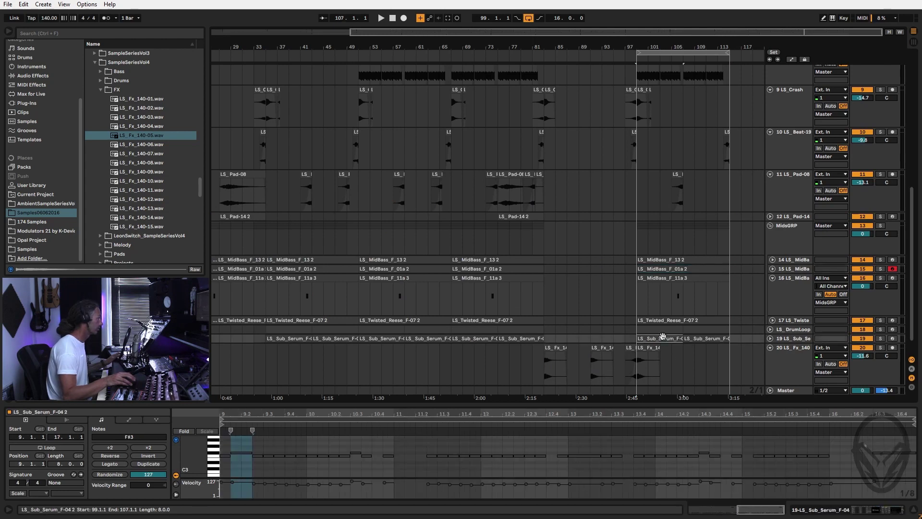
pyautogui.doubleClick(258, 456)
pyautogui.doubleClick(261, 456)
pyautogui.press('space')
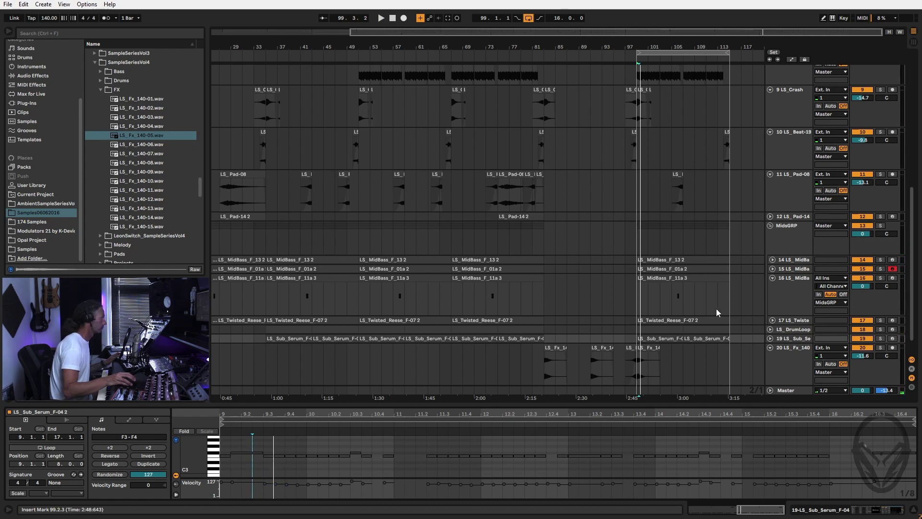
# Compare the opening notes of the LS_MidBass_F_01a 2 and LS_Sub_Serum_F-04 2 clips at bar 99 and play the section.
pyautogui.click(665, 269)
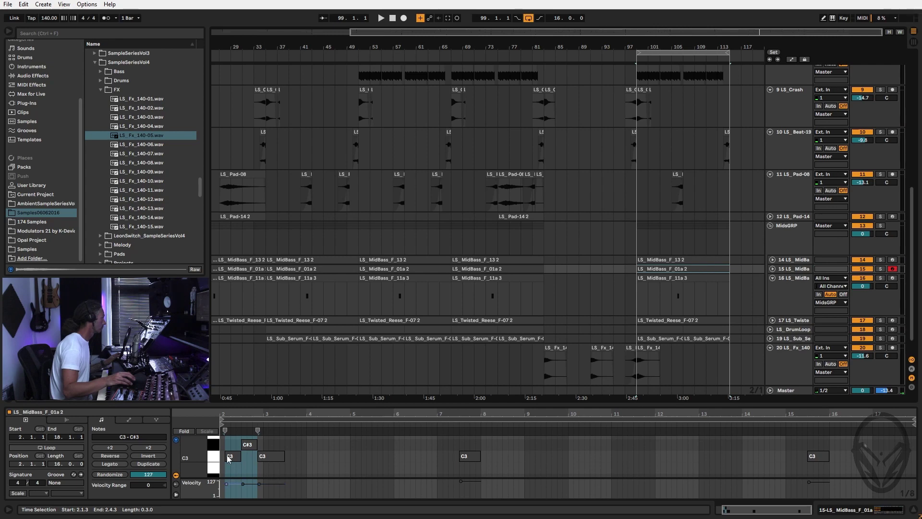
pyautogui.press('Tab')
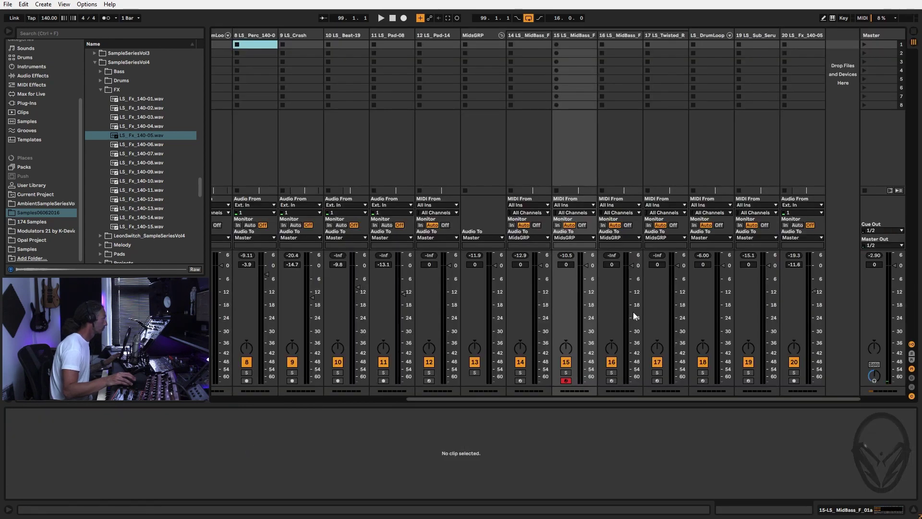
pyautogui.press('Tab')
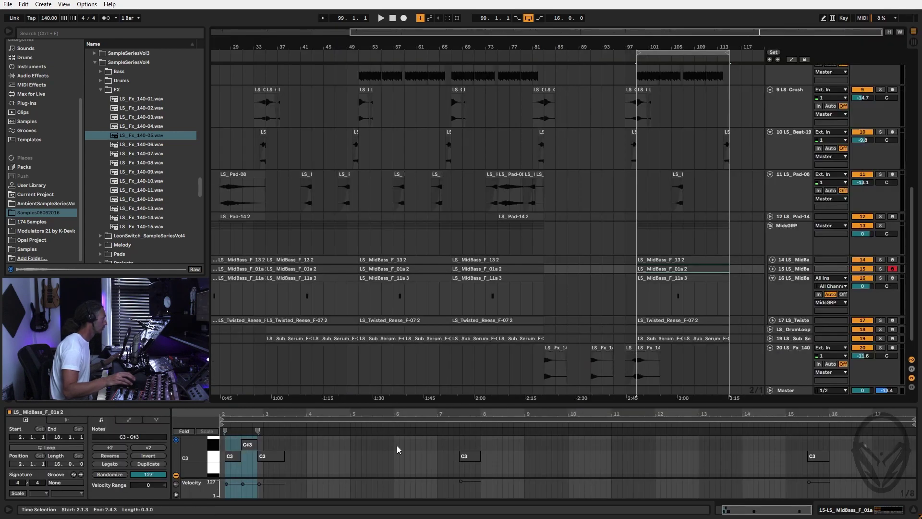
pyautogui.click(673, 339)
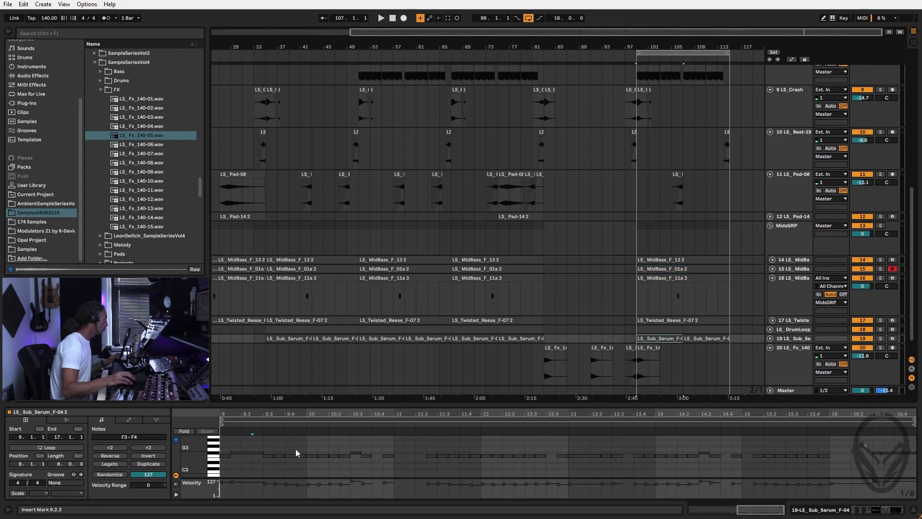
pyautogui.press('space')
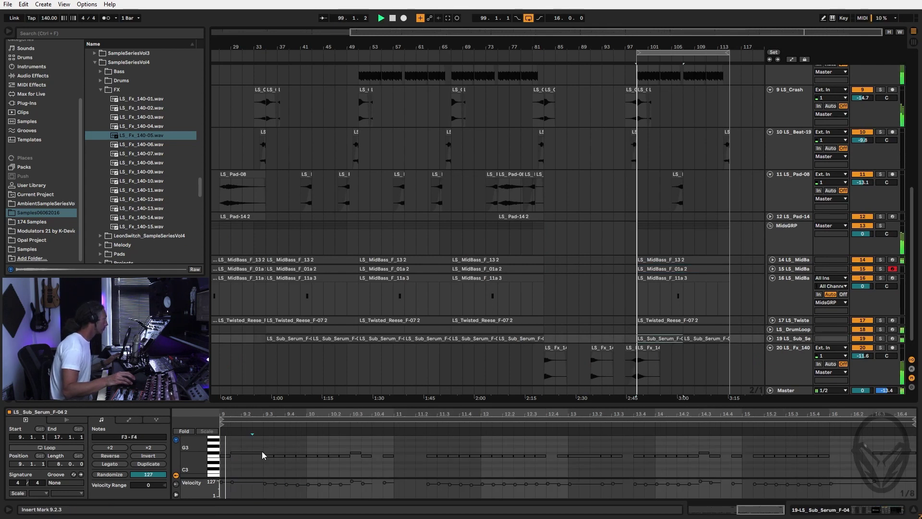
# Lower the bar 99 sub clip's opening note to F3, raise the three notes from 9.3.1 to 9.4.3 to F#3, and play the clip.
pyautogui.press('space')
pyautogui.moveTo(263, 453)
pyautogui.mouseDown()
pyautogui.moveTo(241, 453)
pyautogui.moveTo(251, 457)
pyautogui.mouseUp()
pyautogui.press('Down')
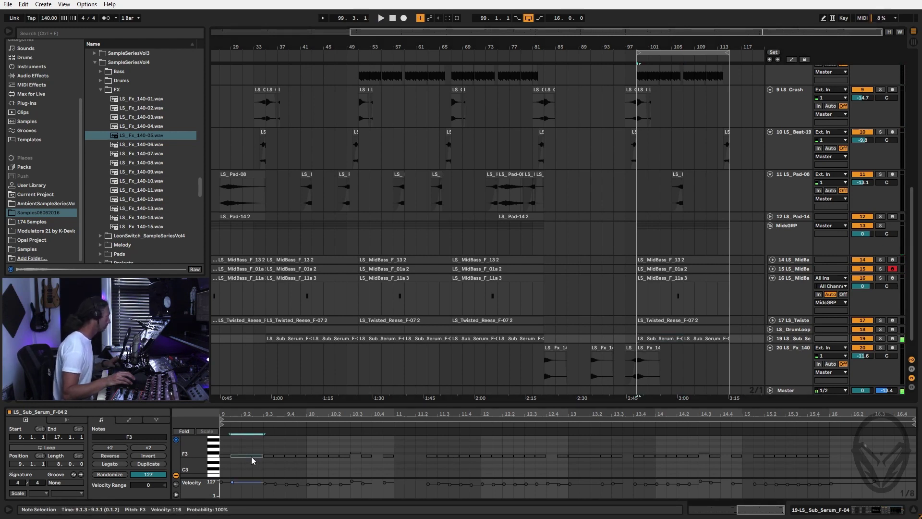
pyautogui.moveTo(271, 446); pyautogui.dragTo(293, 457)
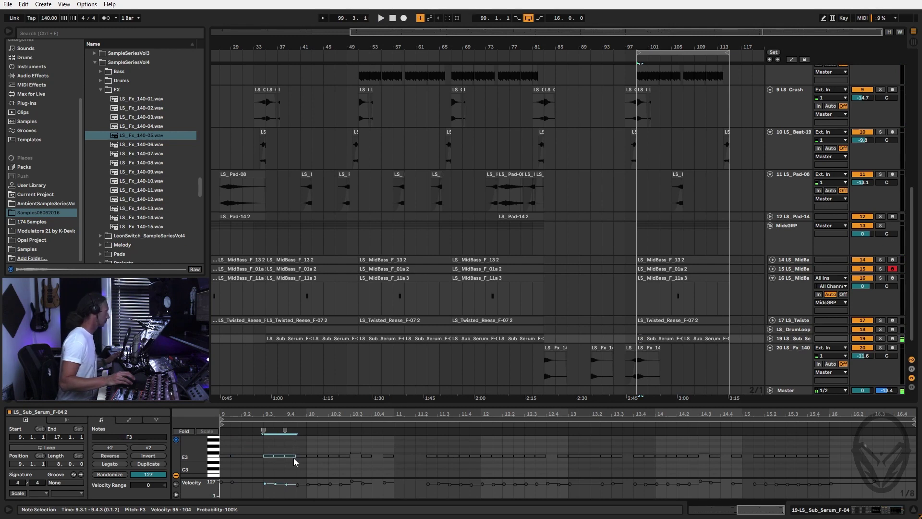
pyautogui.press('Up')
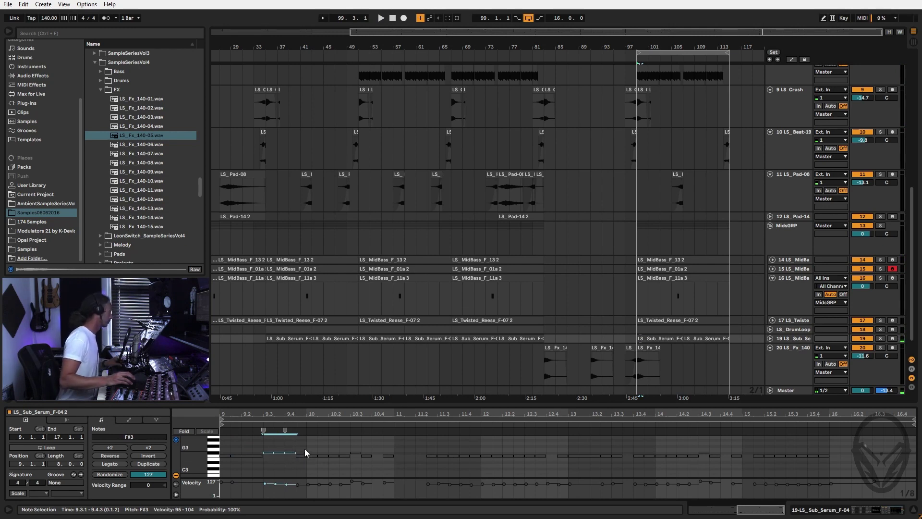
pyautogui.press('space')
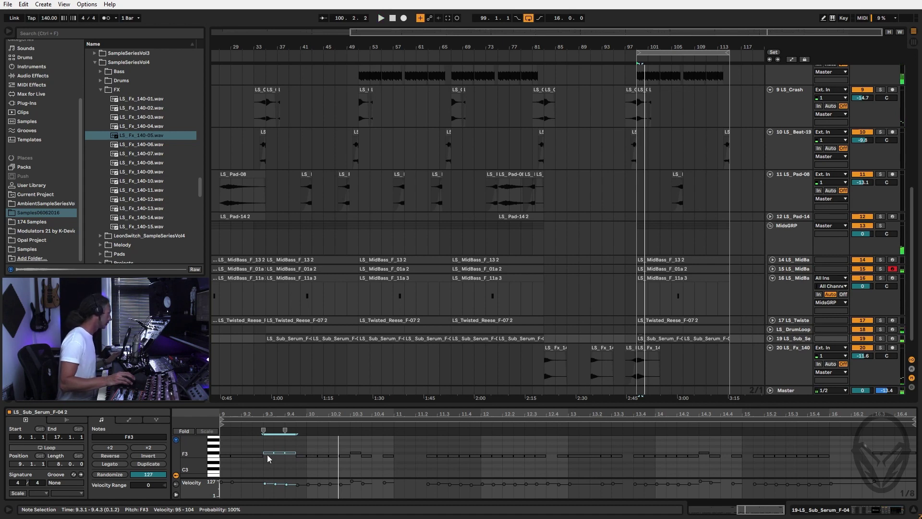
# Replace the long opening F3 in the sub clip with a short F3 from 9.2.3 to 9.3.1 and play the section.
pyautogui.doubleClick(246, 456)
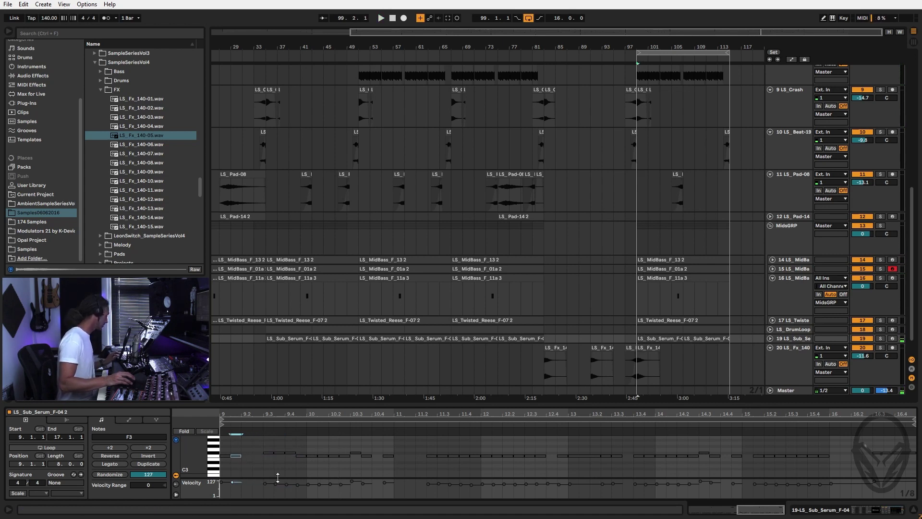
pyautogui.press('space')
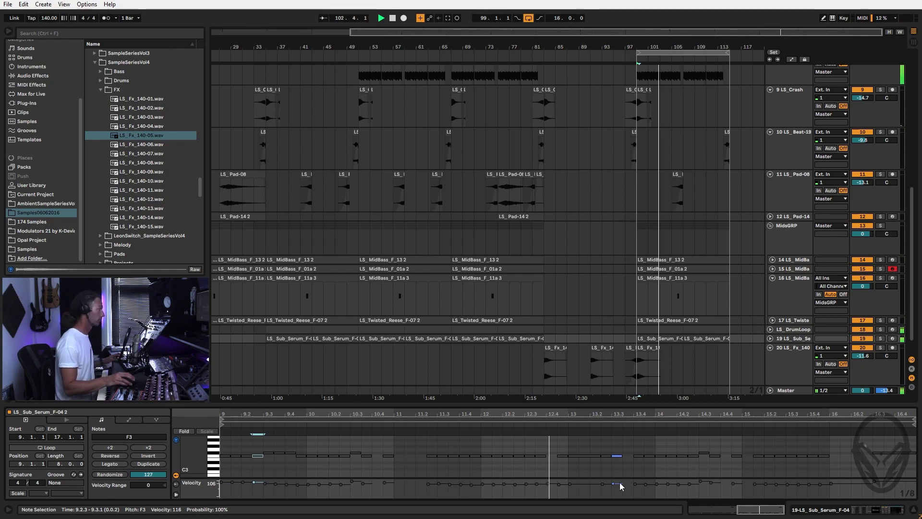
pyautogui.press('space')
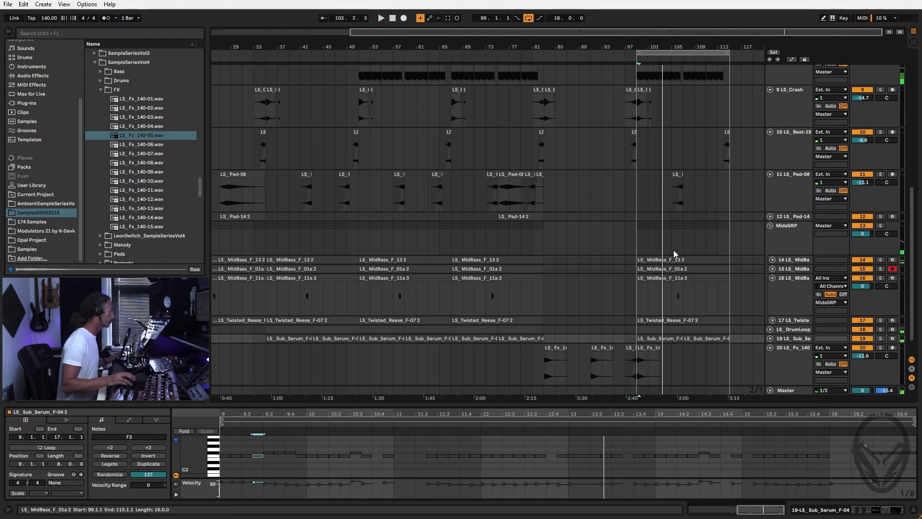
# Shorten the LS_MidBass_F_01a 2 clip at bar 99 so it ends at bar 107.
pyautogui.scroll(4, 656, 78)
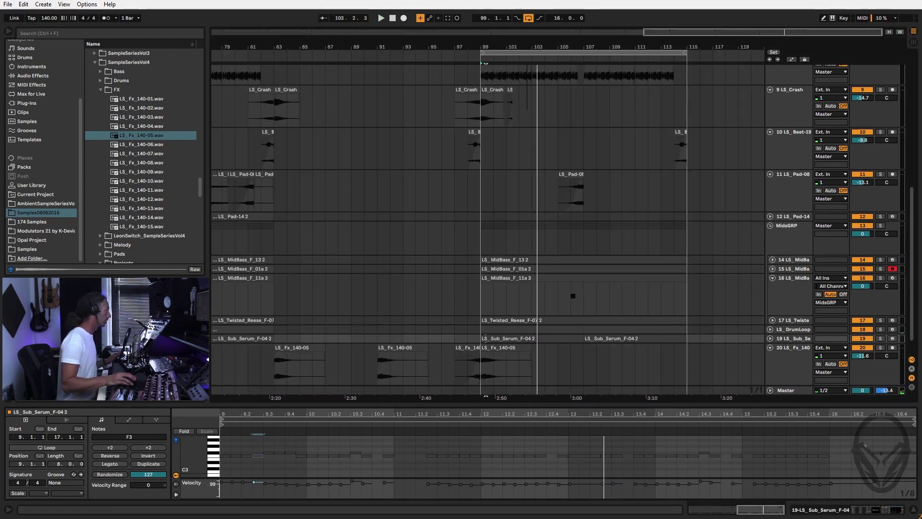
pyautogui.click(582, 269)
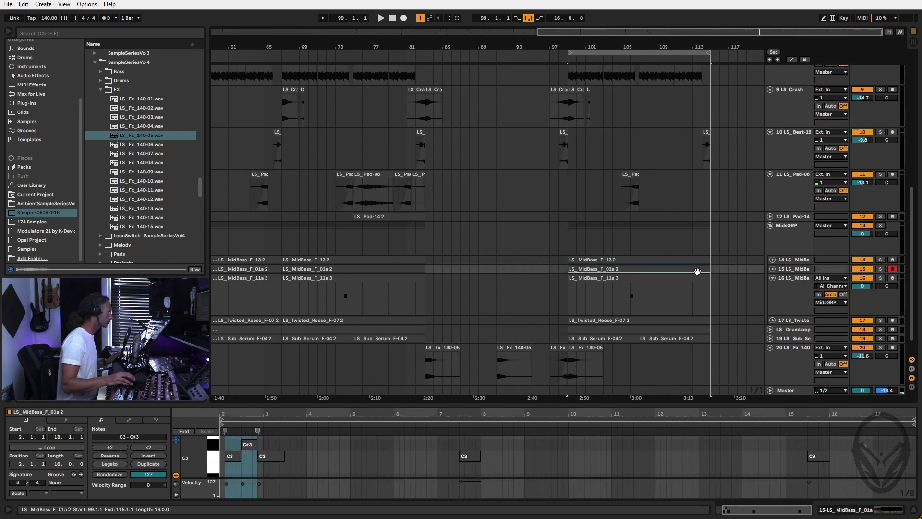
pyautogui.moveTo(704, 268); pyautogui.dragTo(639, 269)
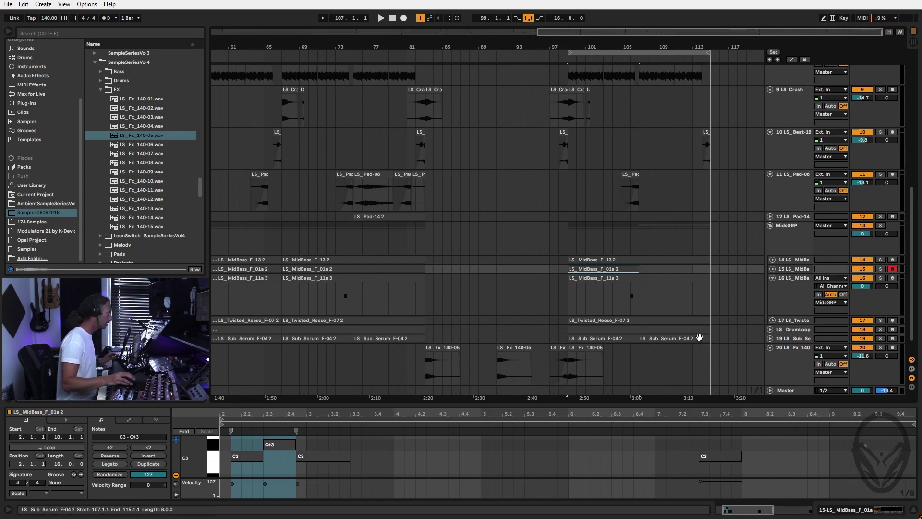
# Replace the LS_Sub_Serum_F-04 2 clip at bar 107 with a duplicate of the edited clip at bar 99.
pyautogui.click(660, 339)
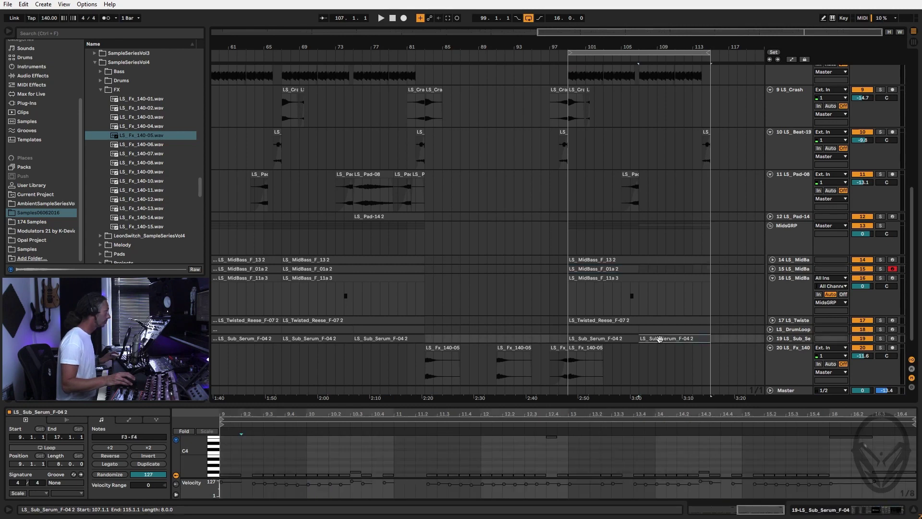
pyautogui.press('Delete')
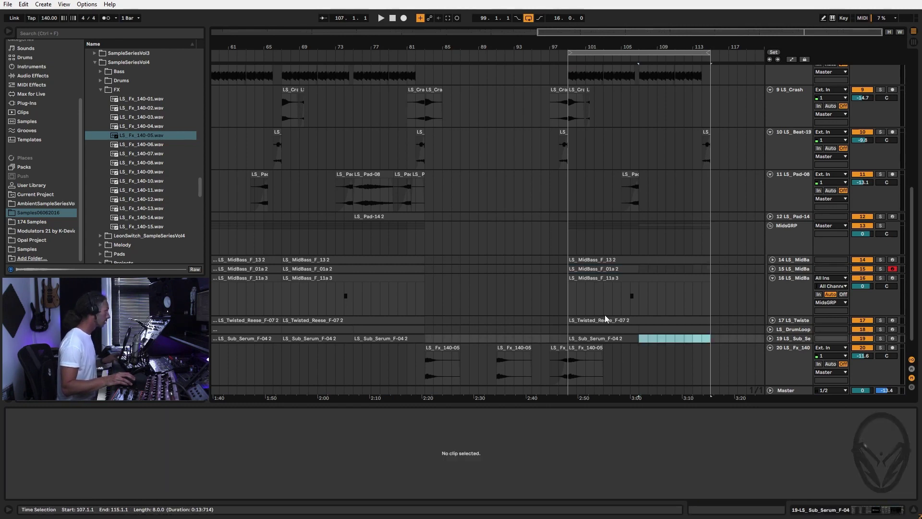
pyautogui.click(606, 339)
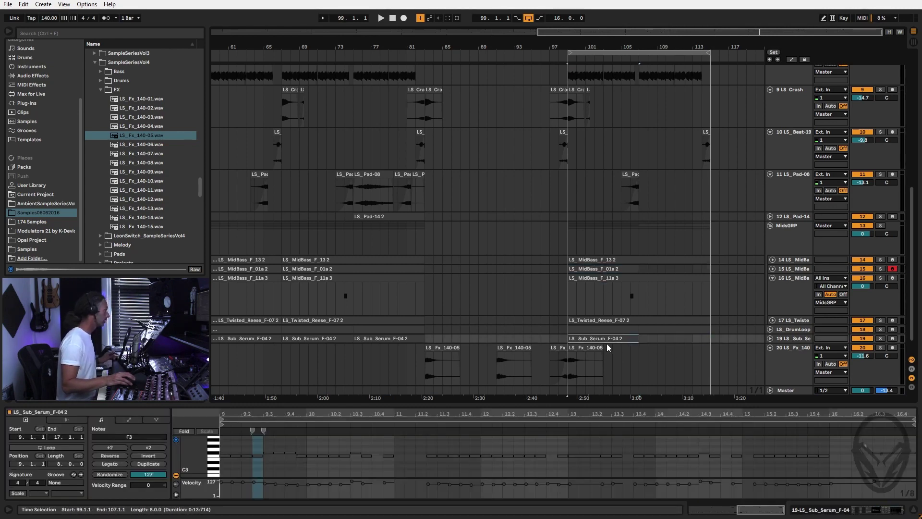
pyautogui.hotkey('ctrl', 'd')
# Duplicate the shortened LS_MidBass_F_01a 2 clip to bar 107 and play the section from bar 99.
pyautogui.click(608, 268)
pyautogui.hotkey('ctrl', 'd')
pyautogui.click(572, 338)
pyautogui.press('space')
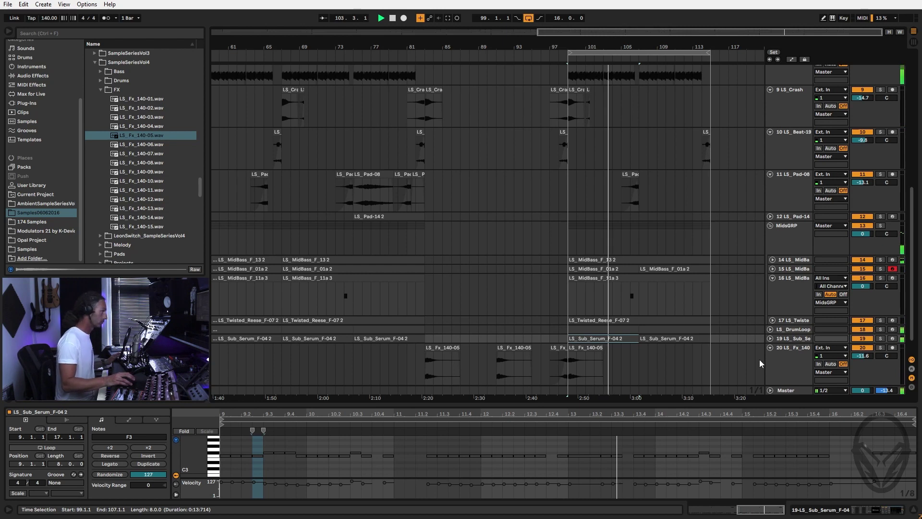
# Arm track 17 LS_Twisted_Reese_F-07 and insert a new MIDI track directly below it.
pyautogui.click(795, 320)
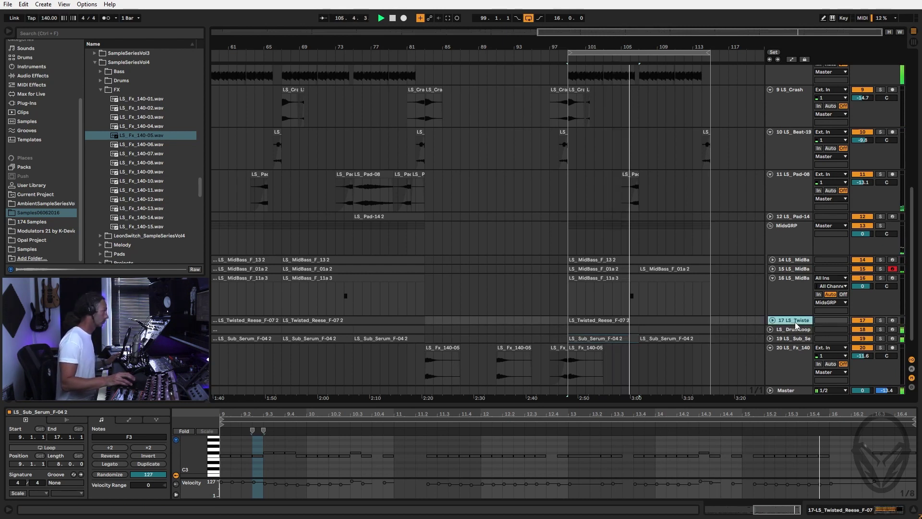
pyautogui.click(892, 321)
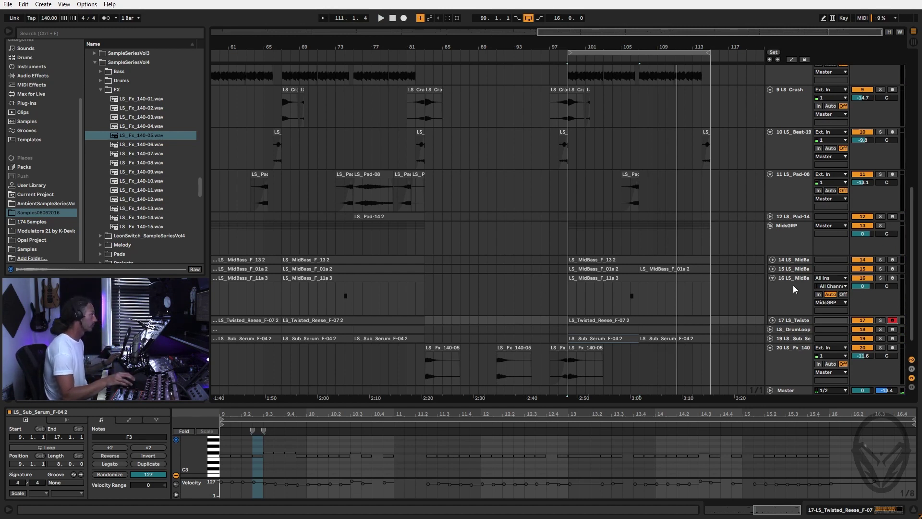
pyautogui.click(794, 321)
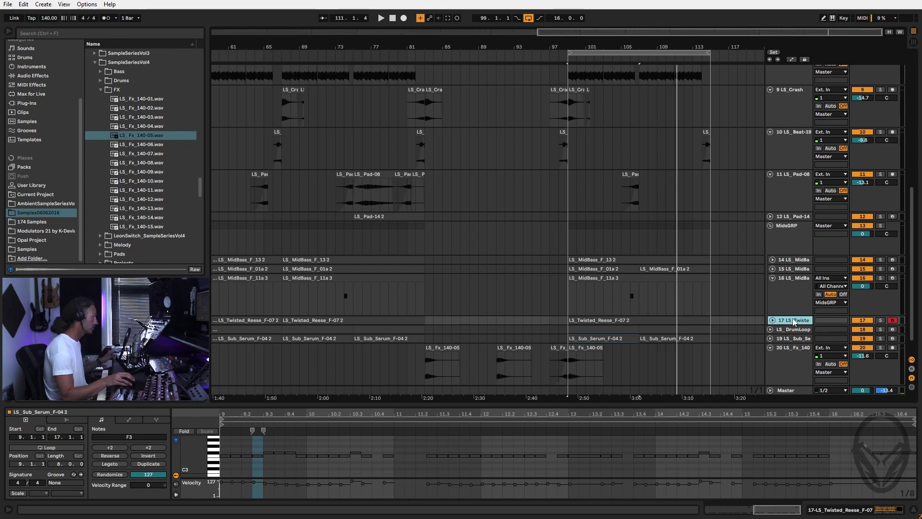
pyautogui.rightClick(794, 319)
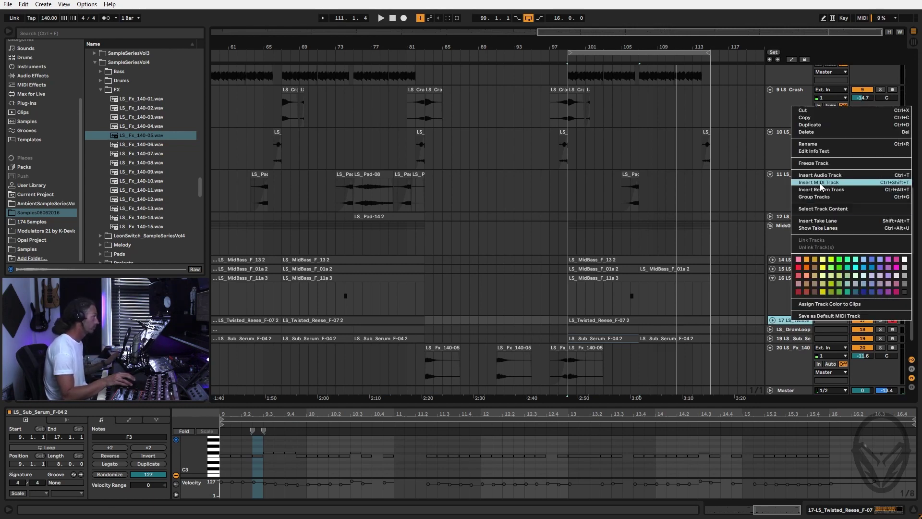
pyautogui.click(819, 183)
pyautogui.press('Up')
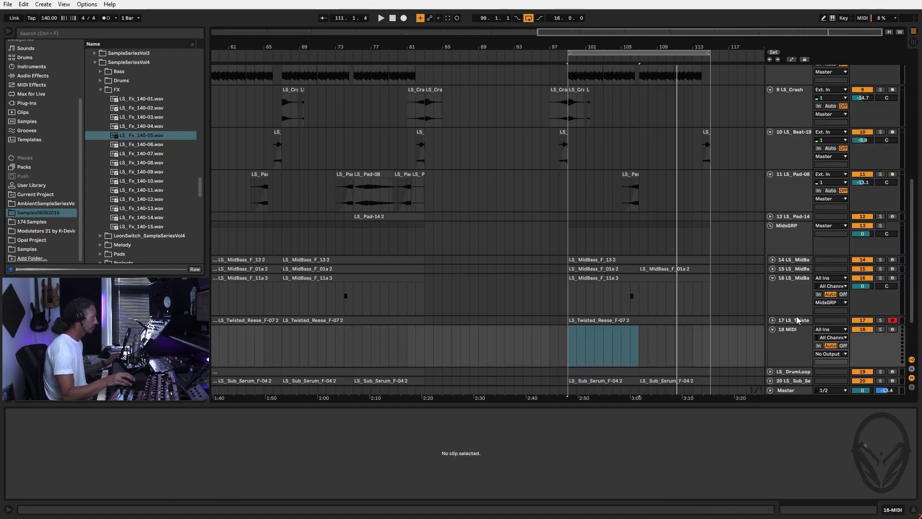
# Copy the LS_Twisted_Reese_F-07 sampler from track 17 onto the new MIDI track 18, routed to MidsGRP and armed.
pyautogui.hotkey('shift', 'Tab')
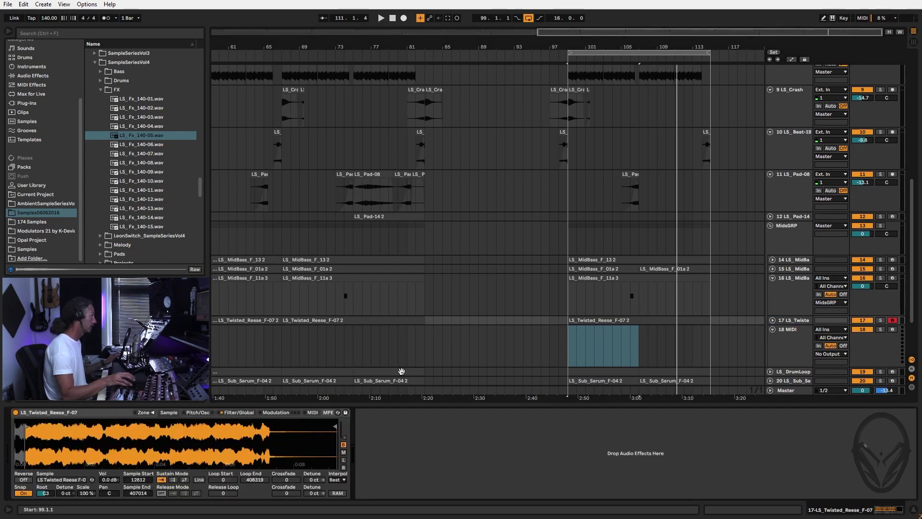
pyautogui.click(54, 414)
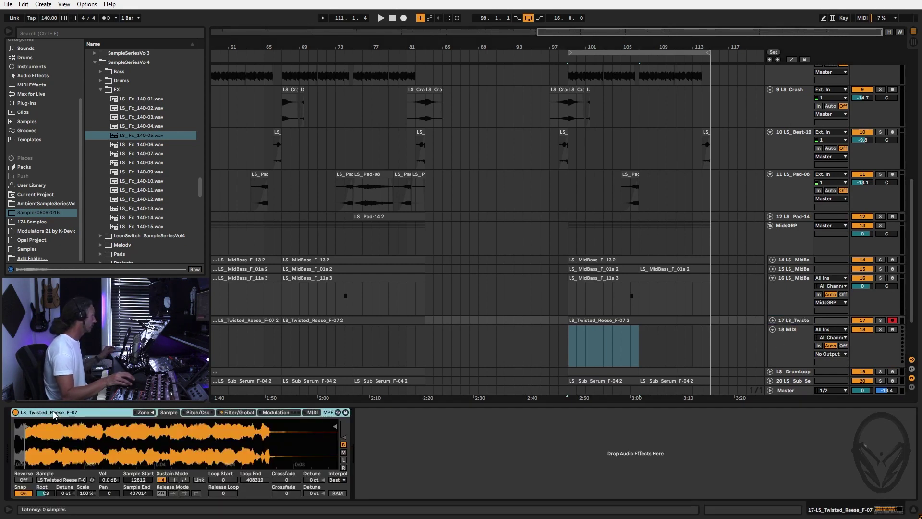
pyautogui.moveTo(624, 340); pyautogui.dragTo(624, 340)
pyautogui.click(800, 333)
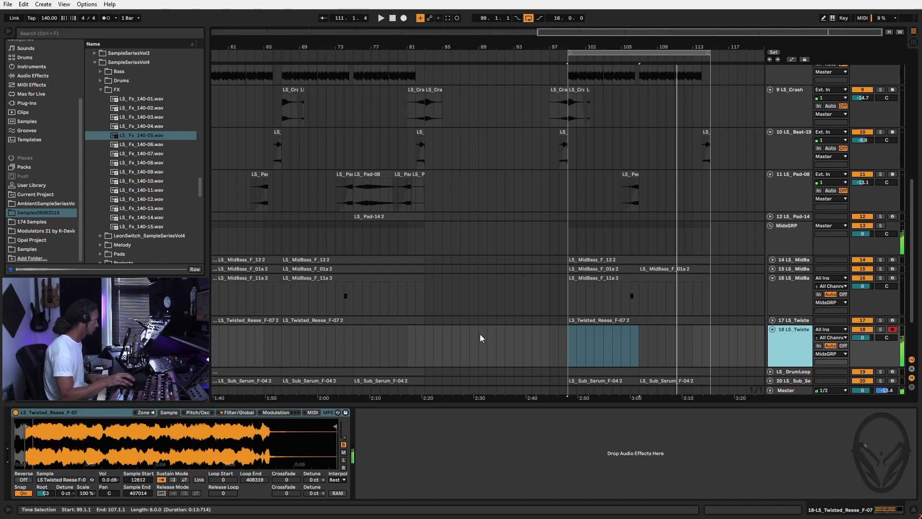
# Set the copied sampler's Sample Start to 133992 and try the sound against the section from bar 99.
pyautogui.moveTo(24, 424); pyautogui.dragTo(123, 426)
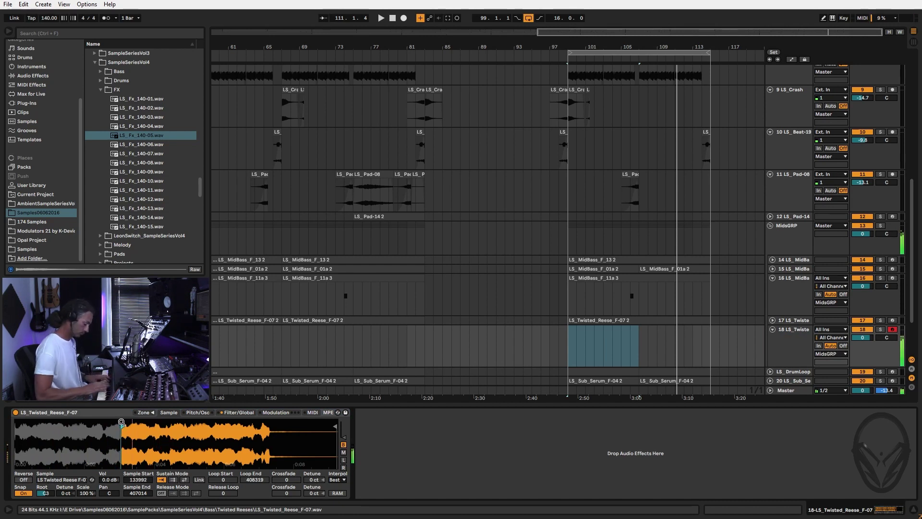
pyautogui.press('space')
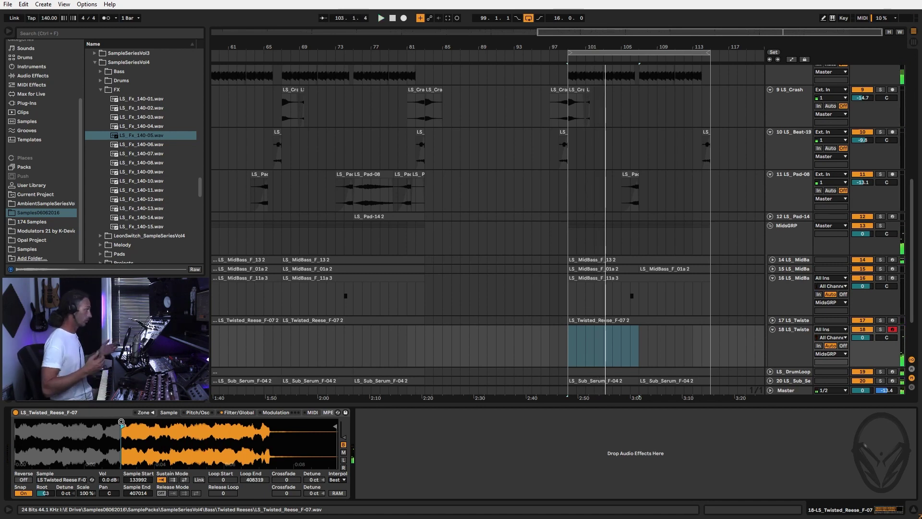
# Record a reese phrase on track 18 from bar 99, trim the clip to end at bar 103 and play it.
pyautogui.press('F9')
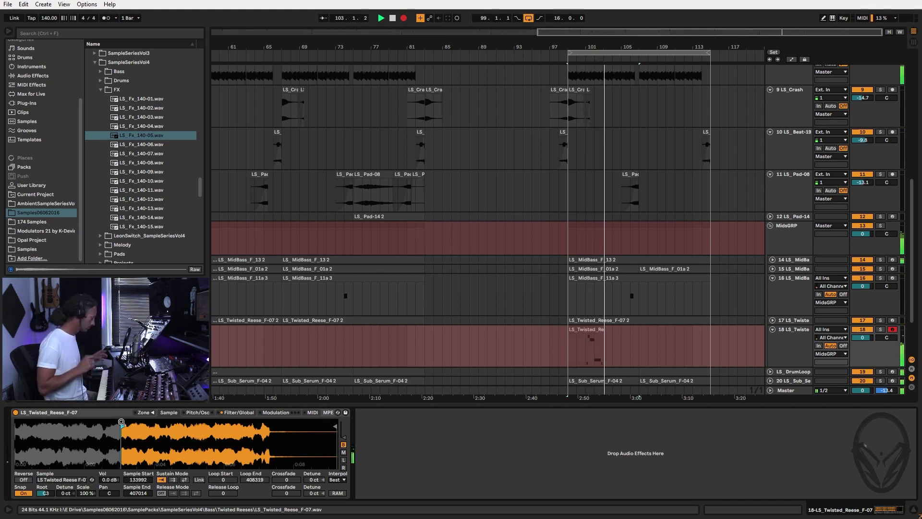
pyautogui.press('F9')
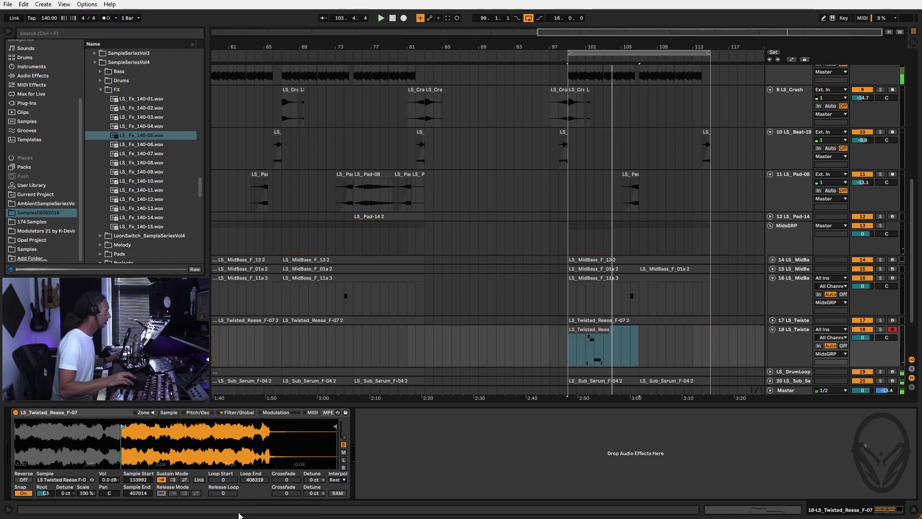
pyautogui.moveTo(638, 330); pyautogui.dragTo(602, 332)
pyautogui.click(592, 331)
pyautogui.press('space')
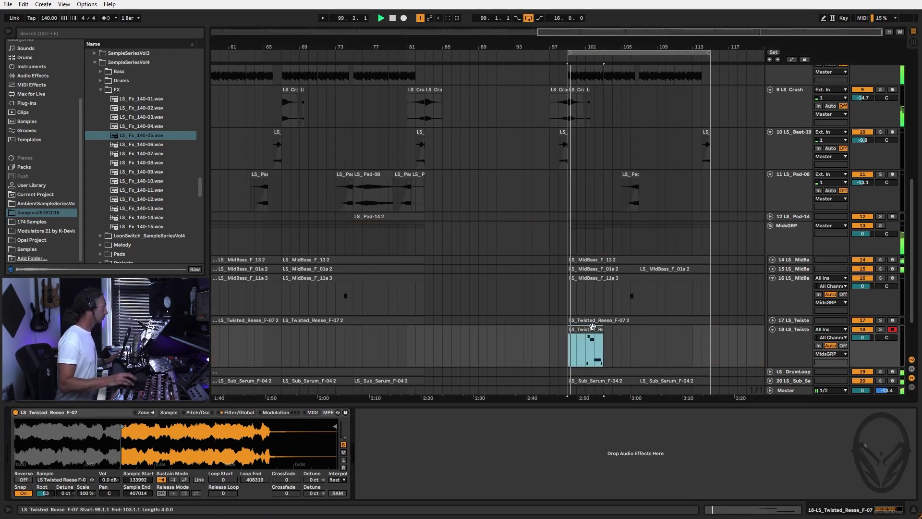
# Quantize the recorded reese notes with a fixed 1/8 grid and remove the stray final C3 note.
pyautogui.doubleClick(592, 331)
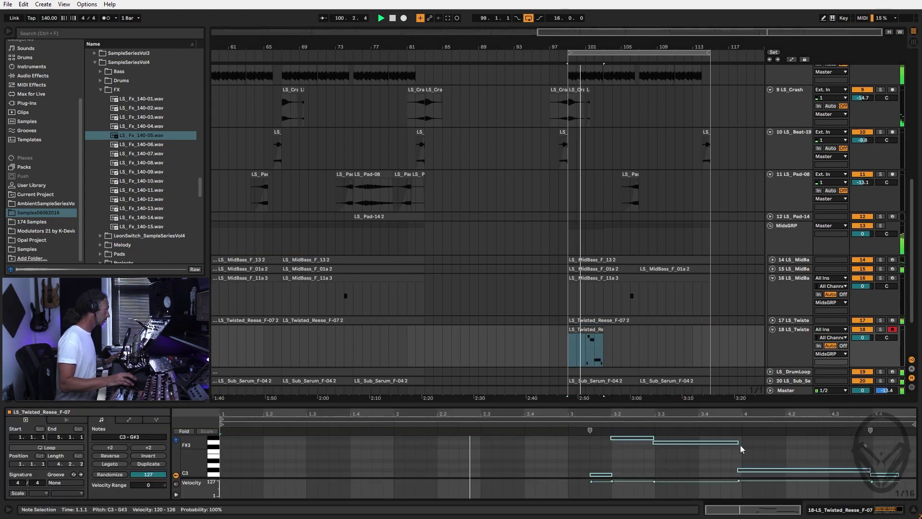
pyautogui.rightClick(658, 451)
pyautogui.click(658, 451)
pyautogui.rightClick(664, 448)
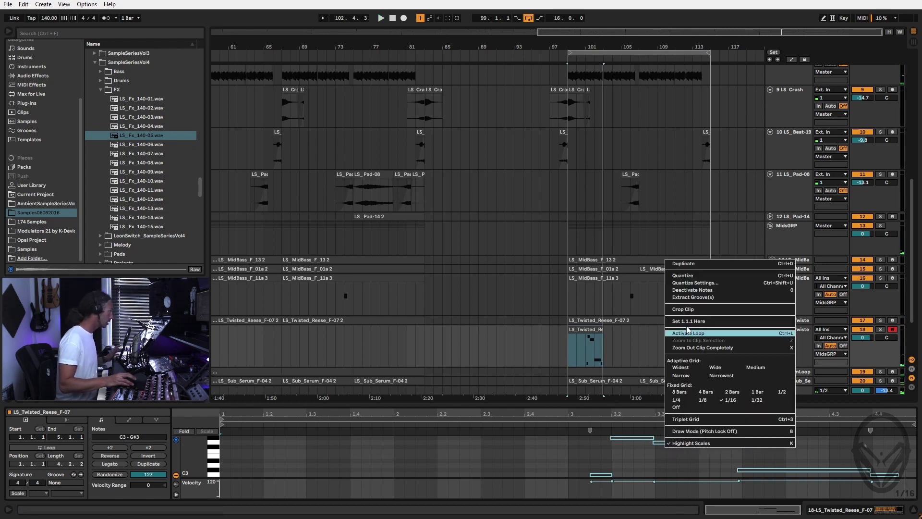
pyautogui.click(703, 399)
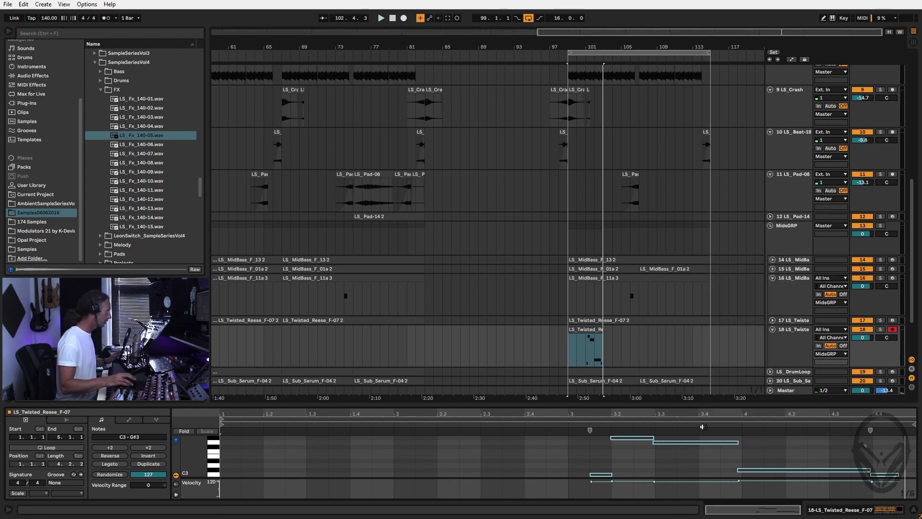
pyautogui.rightClick(697, 465)
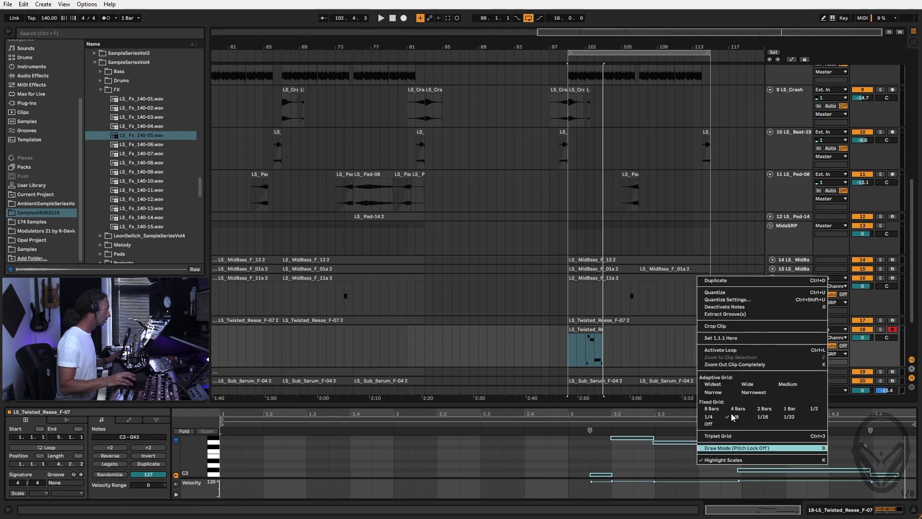
pyautogui.click(735, 291)
pyautogui.hotkey('ctrl', 'a')
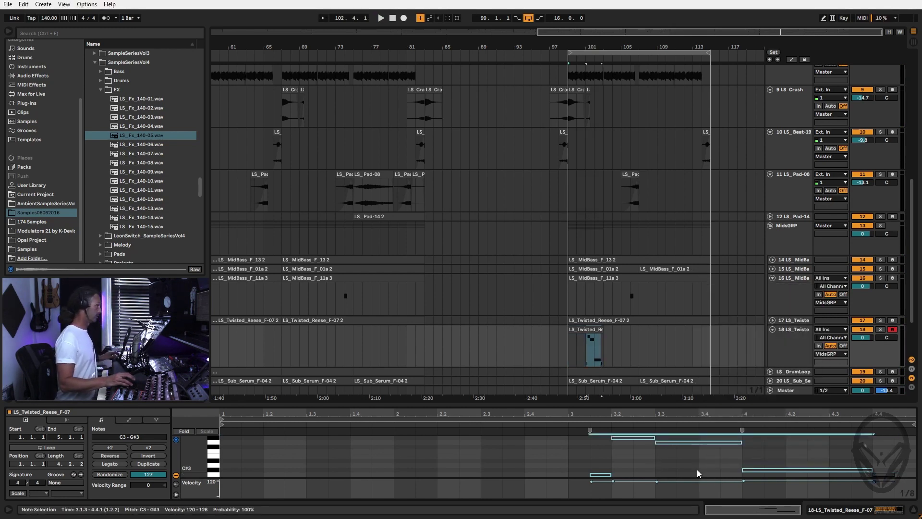
# Lengthen the recorded reese notes slightly, play them, and pull the last C#3 note's end back to about 4.4.1.
pyautogui.moveTo(611, 476); pyautogui.dragTo(614, 476)
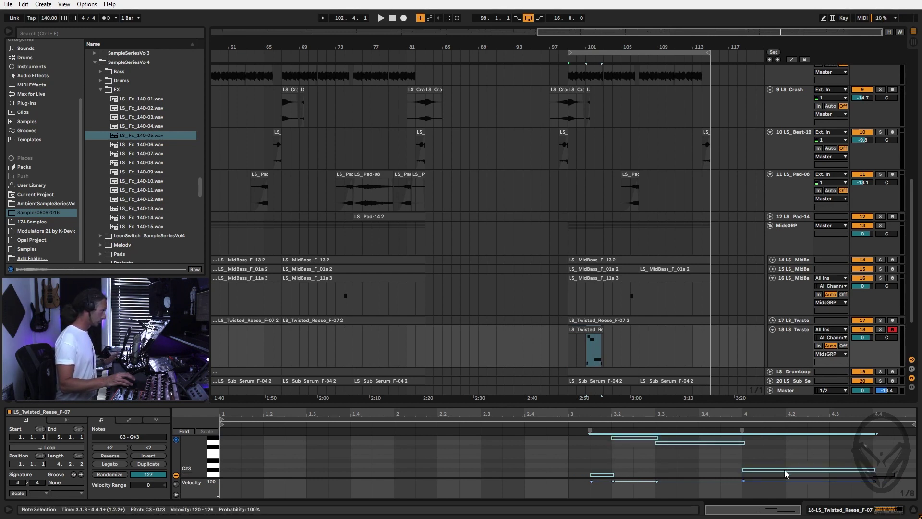
pyautogui.press('space')
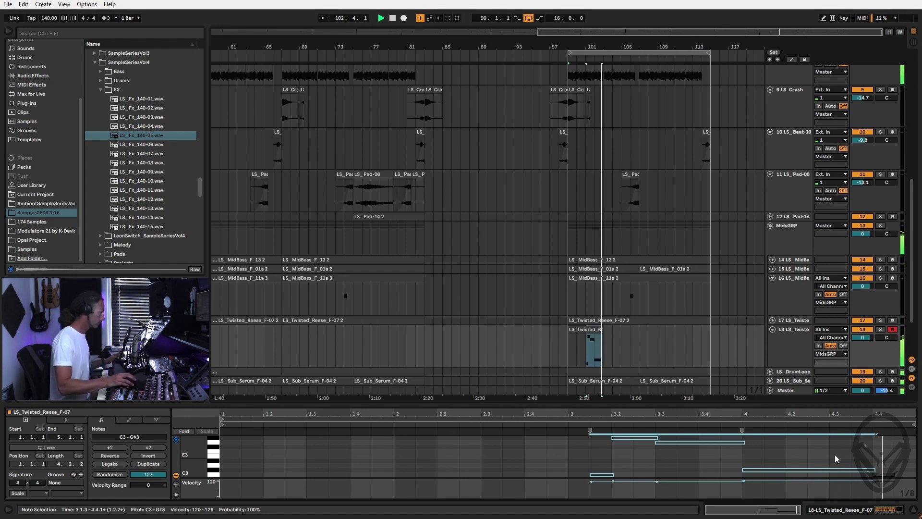
pyautogui.click(885, 478)
pyautogui.click(876, 472)
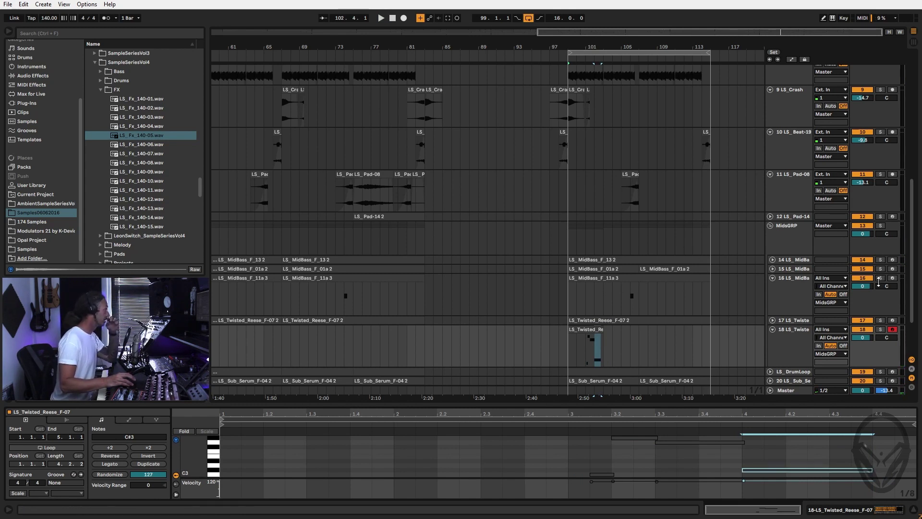
# Arm mid-bass tracks 16, 15 and 14 in turn to audition their sounds.
pyautogui.click(893, 278)
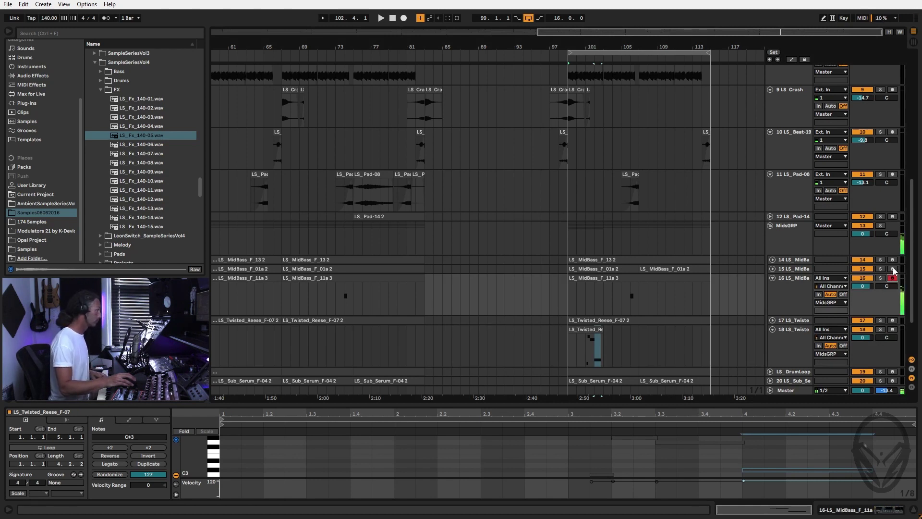
pyautogui.click(893, 269)
pyautogui.click(893, 260)
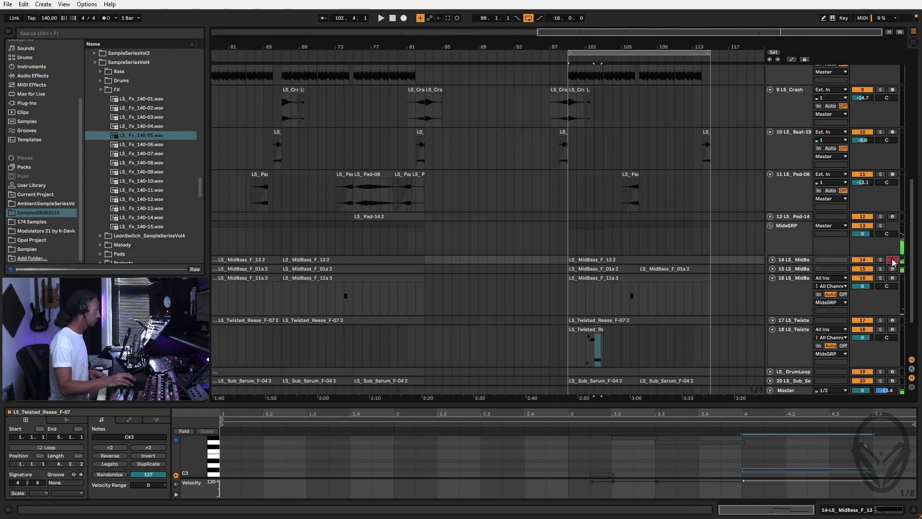
# Try an extra C3 note at 38.4.1 in the track 14 mid-bass clip from bar 99, play it and remove it.
pyautogui.click(602, 259)
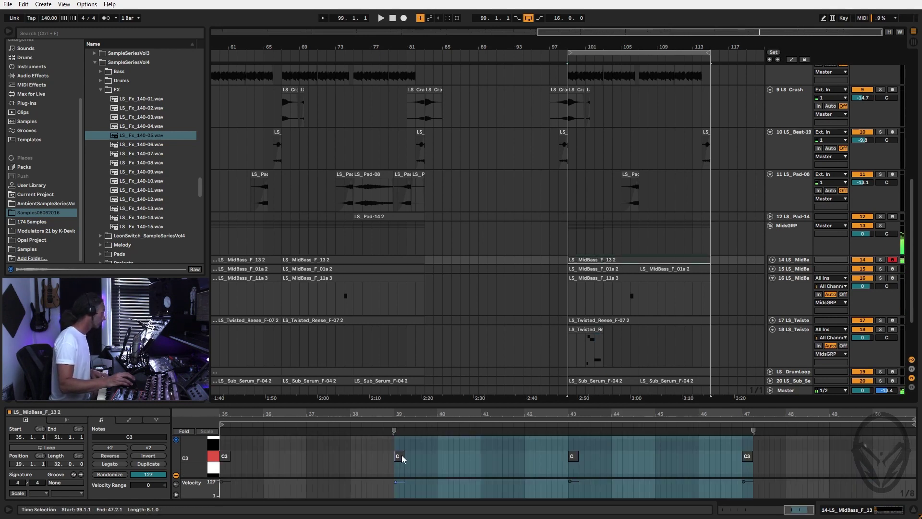
pyautogui.press('space')
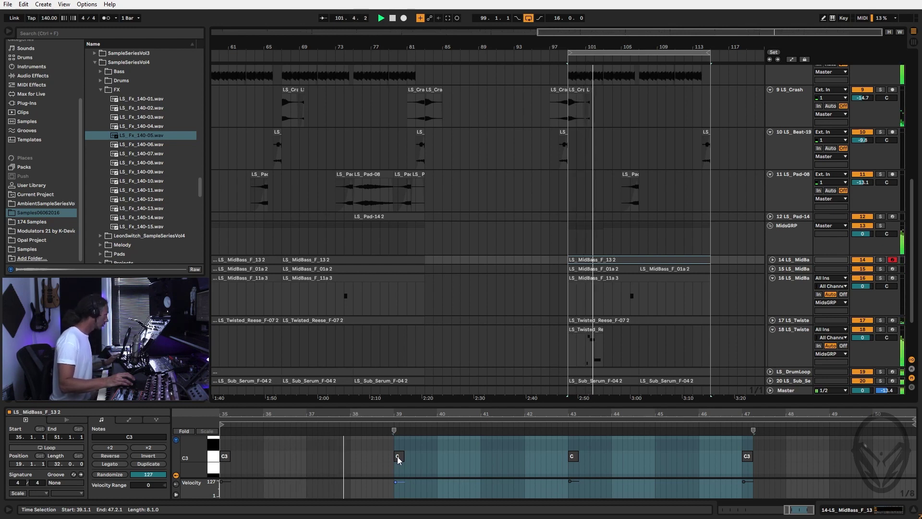
pyautogui.press('space')
pyautogui.moveTo(396, 456); pyautogui.dragTo(389, 456)
pyautogui.press('space')
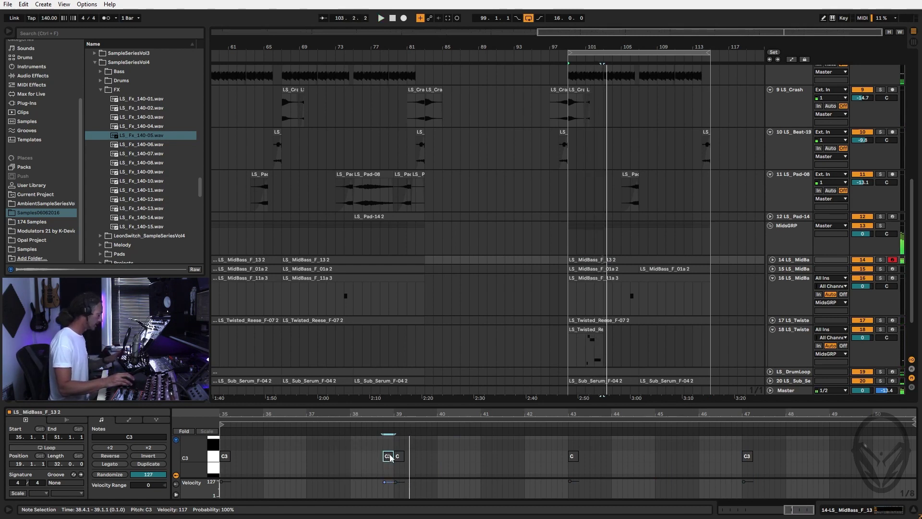
pyautogui.press('Delete')
pyautogui.press('space')
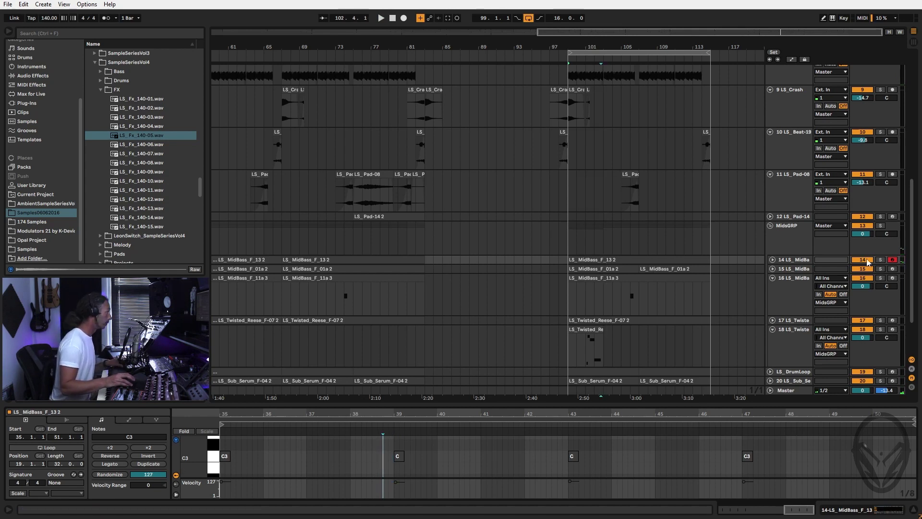
# Add a short C#3 note at about 21.4.1 in the track 16 mid-bass clip from bar 99 and play the section.
pyautogui.click(612, 269)
pyautogui.press('space')
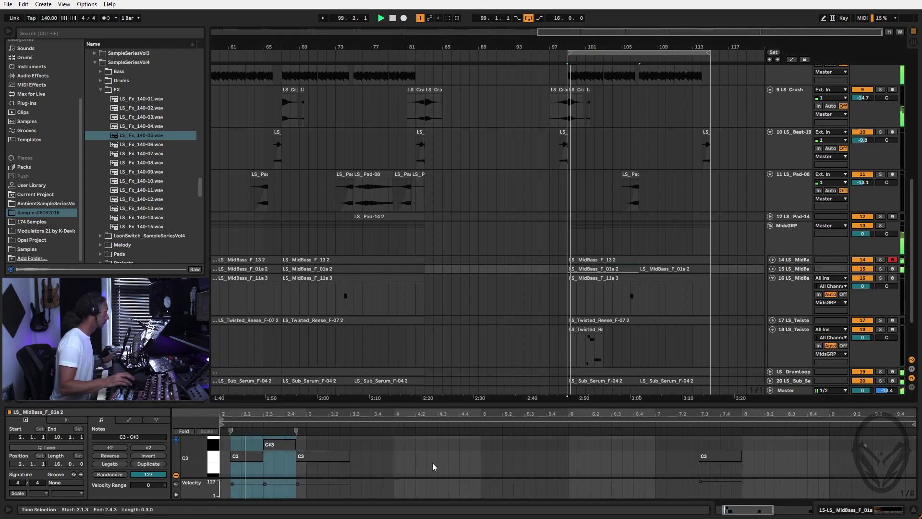
pyautogui.click(593, 277)
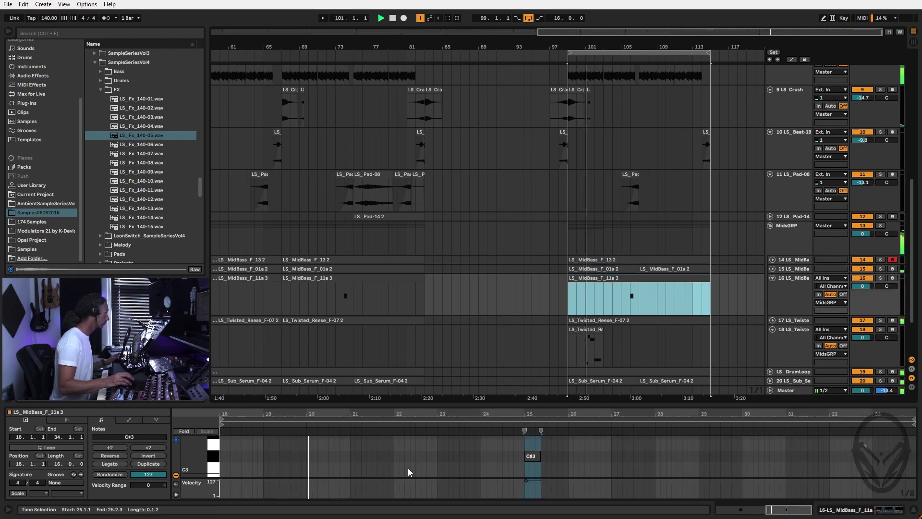
pyautogui.doubleClick(384, 457)
pyautogui.moveTo(396, 456); pyautogui.dragTo(392, 457)
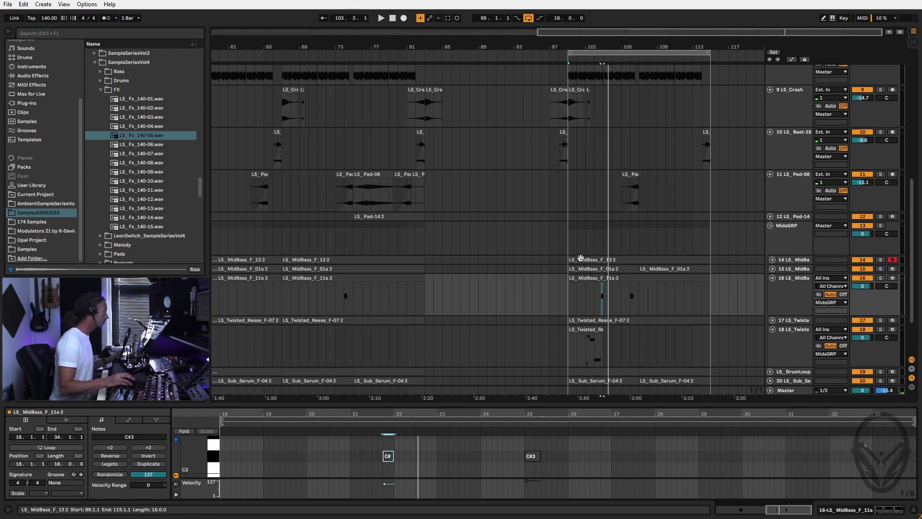
pyautogui.click(599, 258)
pyautogui.press('space')
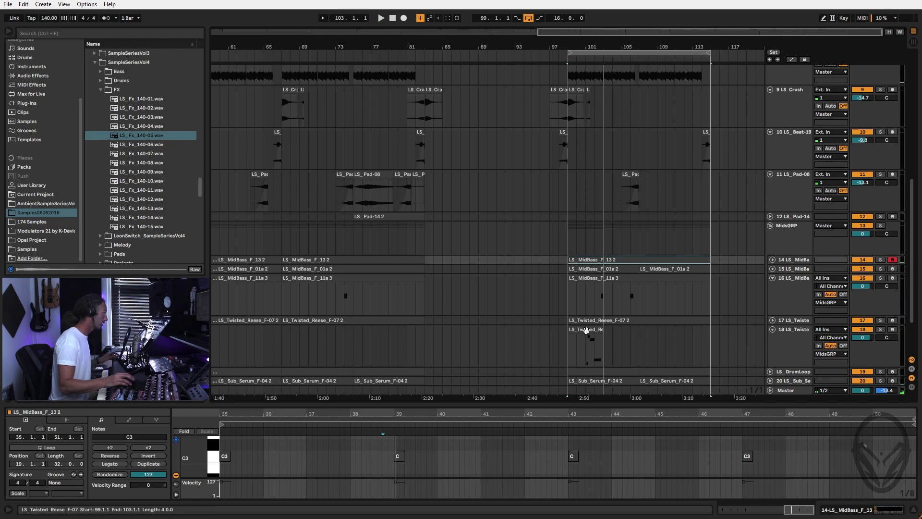
# Duplicate the bass, drum loop, sub and FX clips of bars 99–103 on tracks 14 to 21 to bar 103 and play from bar 99.
pyautogui.scroll(-3, 571, 298)
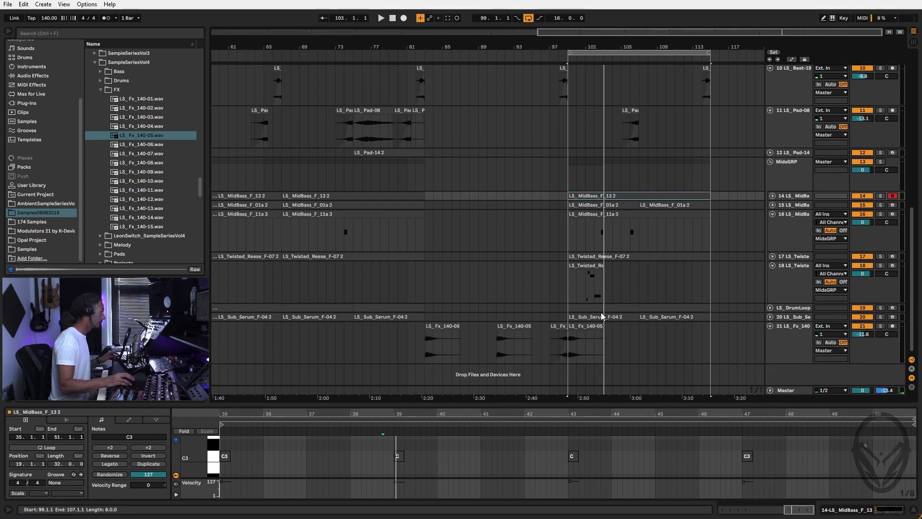
pyautogui.moveTo(603, 332); pyautogui.dragTo(572, 194)
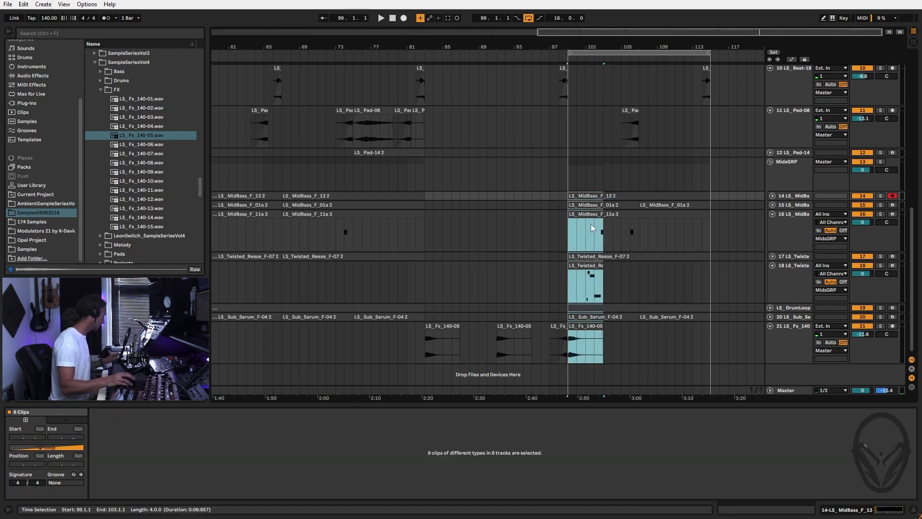
pyautogui.hotkey('ctrl', 'd')
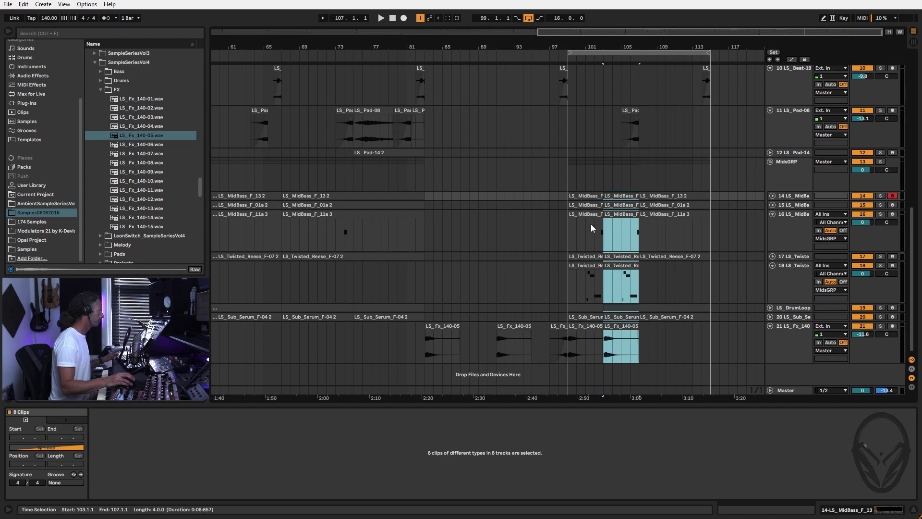
pyautogui.click(582, 194)
pyautogui.press('space')
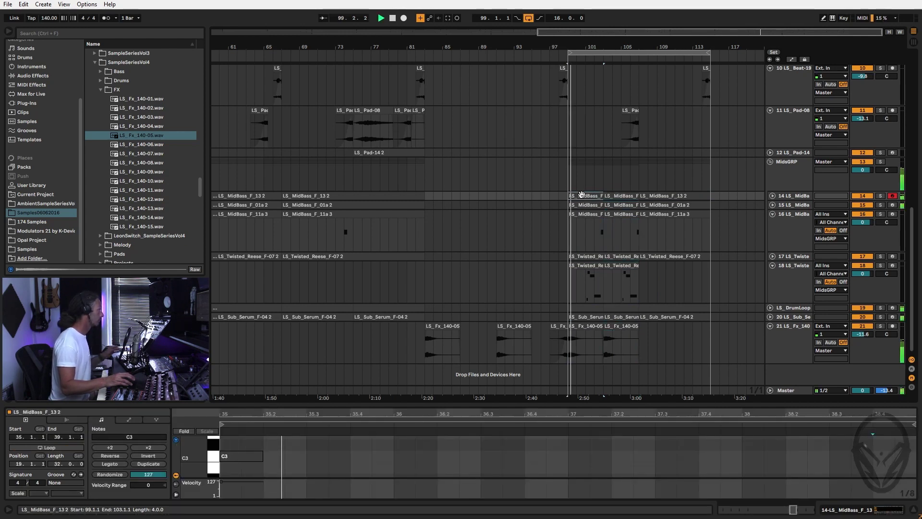
# Delete the duplicated FX clip on track 21 and reese clip on track 18 at bars 103–107.
pyautogui.click(627, 329)
pyautogui.press('Delete')
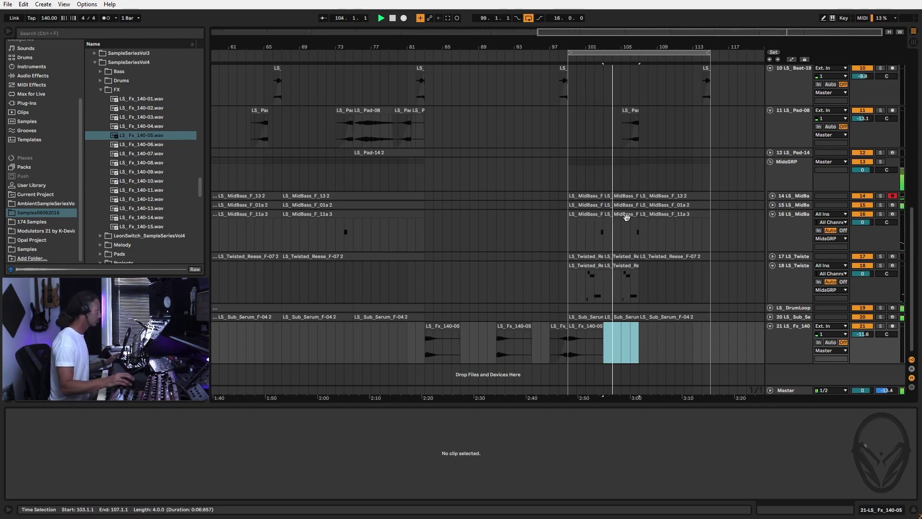
pyautogui.click(625, 267)
pyautogui.click(627, 274)
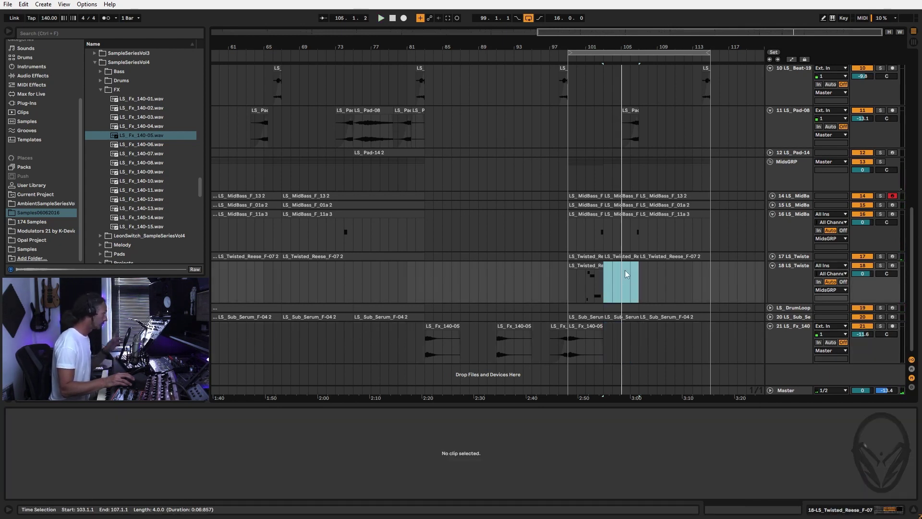
# Open the track 18 reese clip at bar 99 and select its C3–G#3 notes from 3.1.3 to 4.4.1.
pyautogui.click(595, 267)
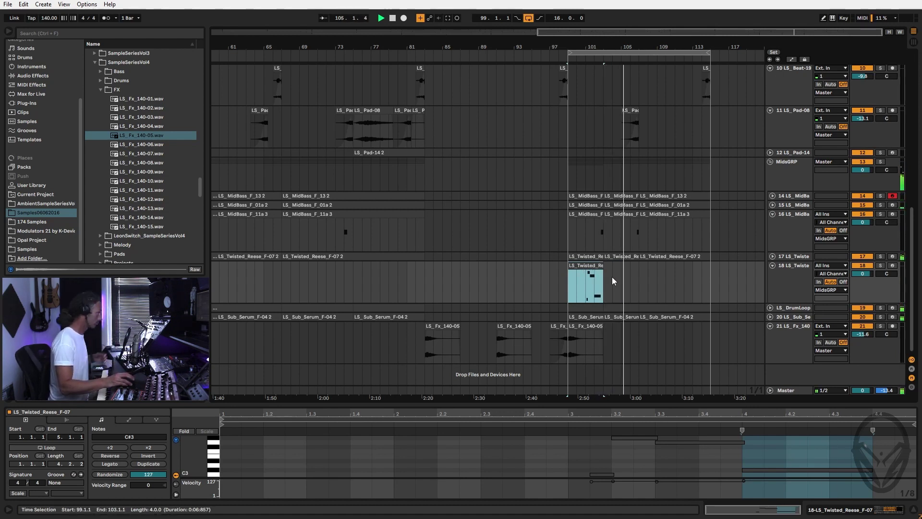
pyautogui.click(597, 317)
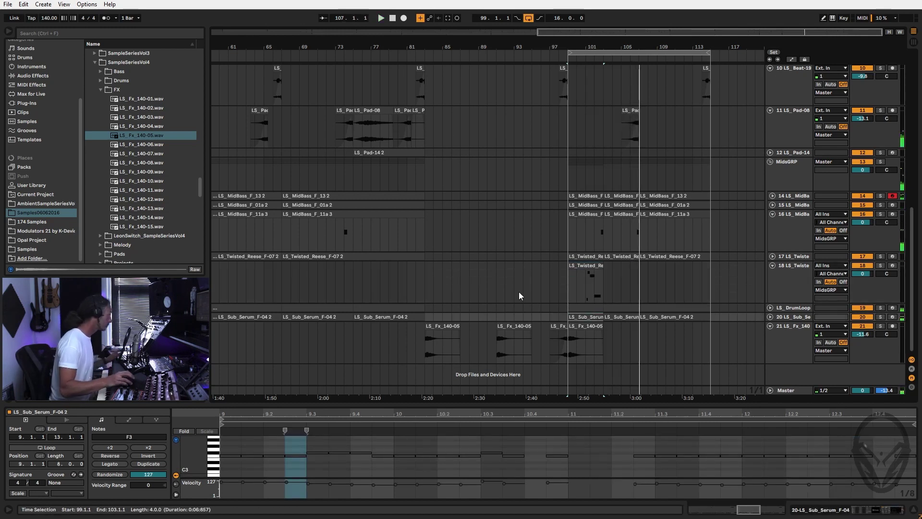
pyautogui.click(586, 266)
pyautogui.click(660, 413)
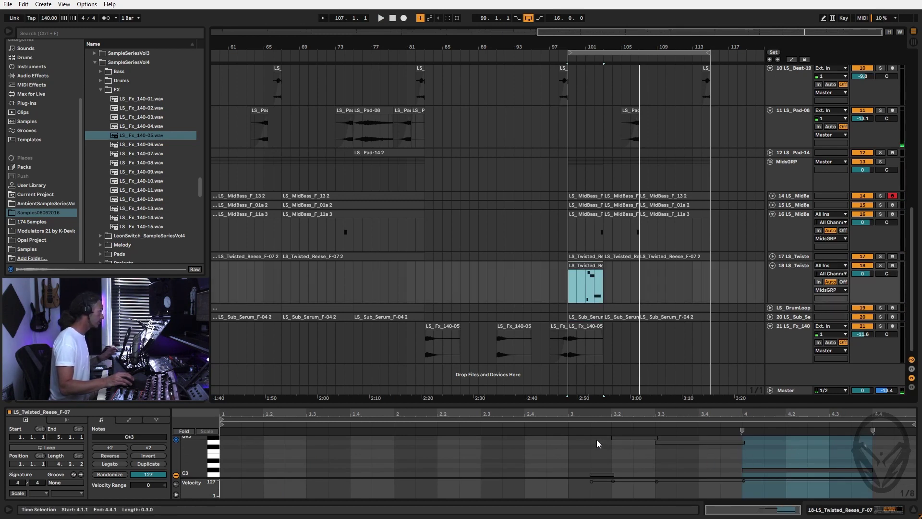
pyautogui.moveTo(590, 437); pyautogui.dragTo(772, 496)
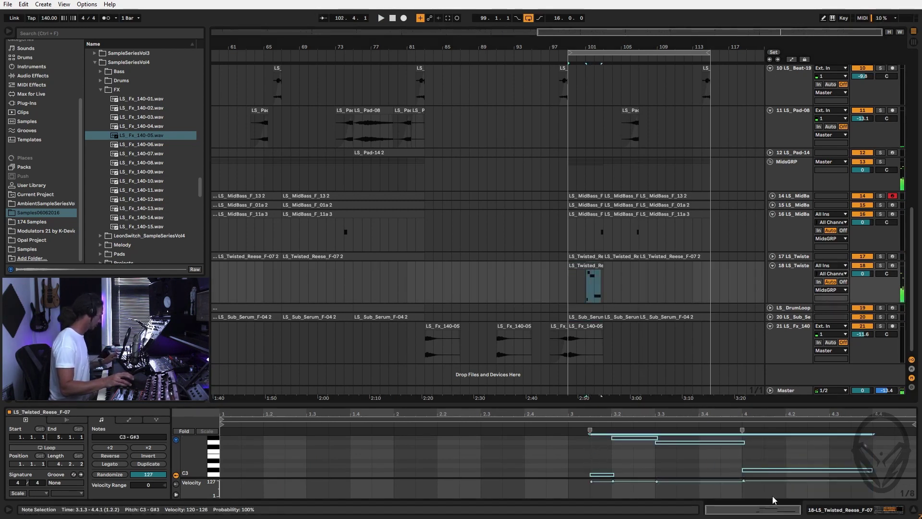
# Set the Glide mode of the track 20 sub sampler to Glide.
pyautogui.click(592, 317)
pyautogui.click(792, 317)
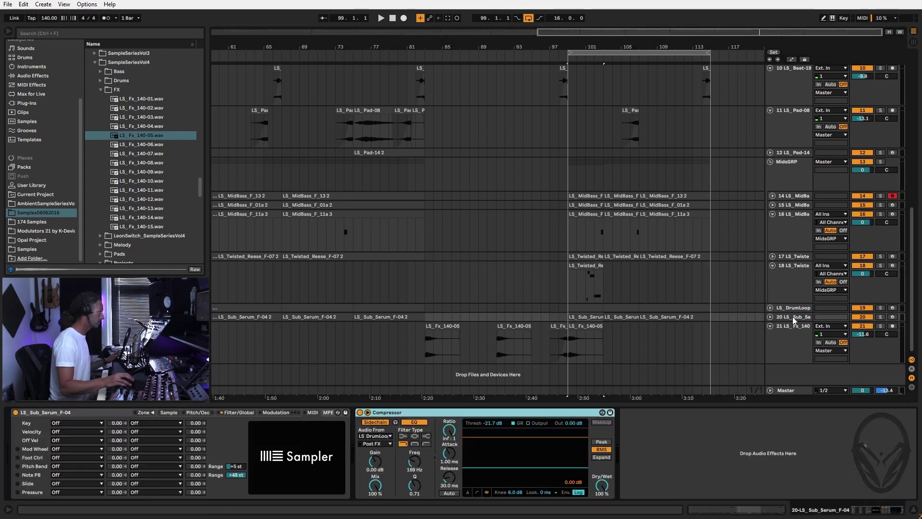
pyautogui.click(196, 412)
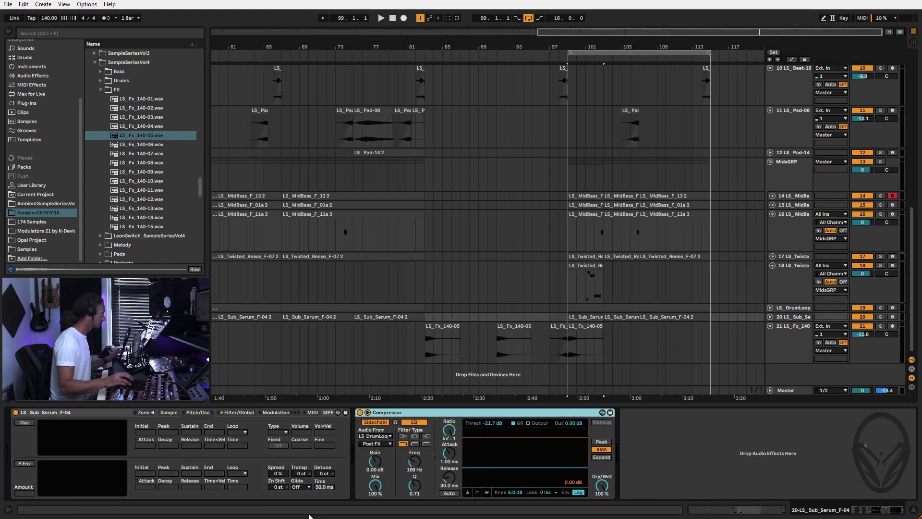
pyautogui.click(301, 487)
pyautogui.click(303, 508)
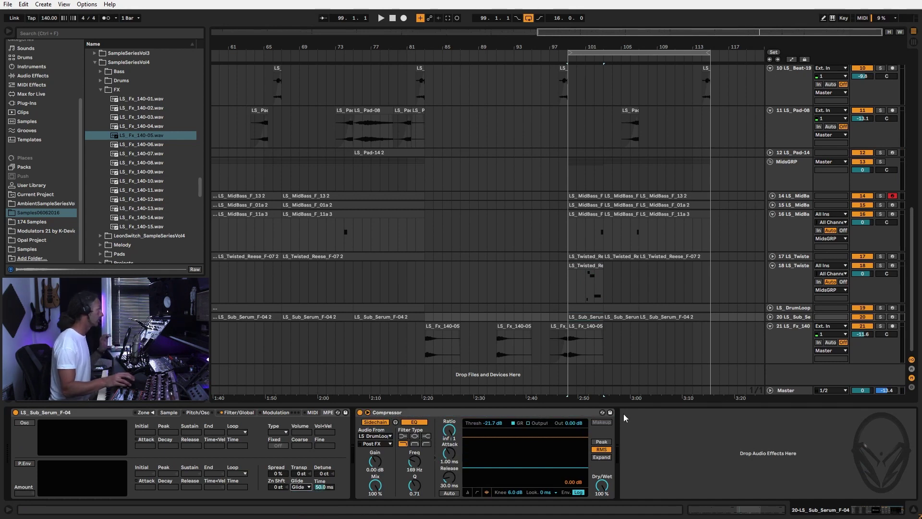
# Copy the track 18 reese notes into the track 20 sub clip at 11.1.3 and delete the original sub notes they overlap.
pyautogui.click(582, 266)
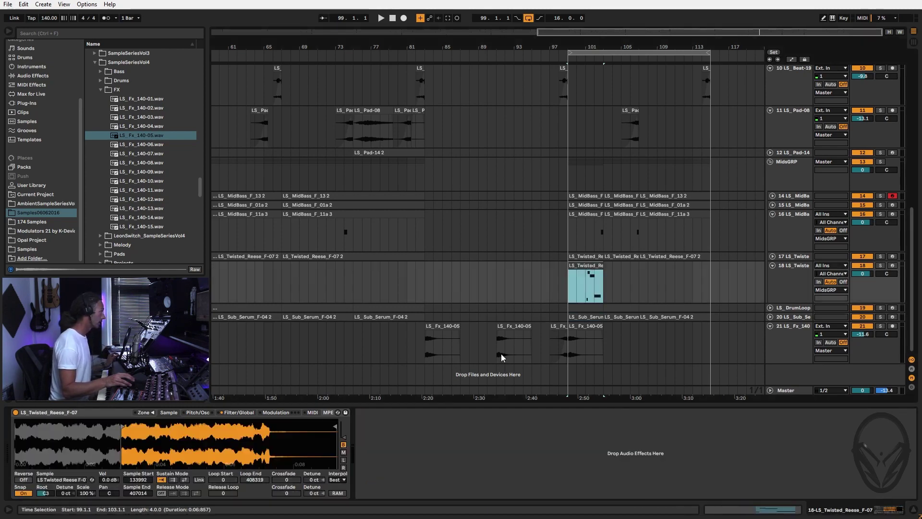
pyautogui.doubleClick(580, 267)
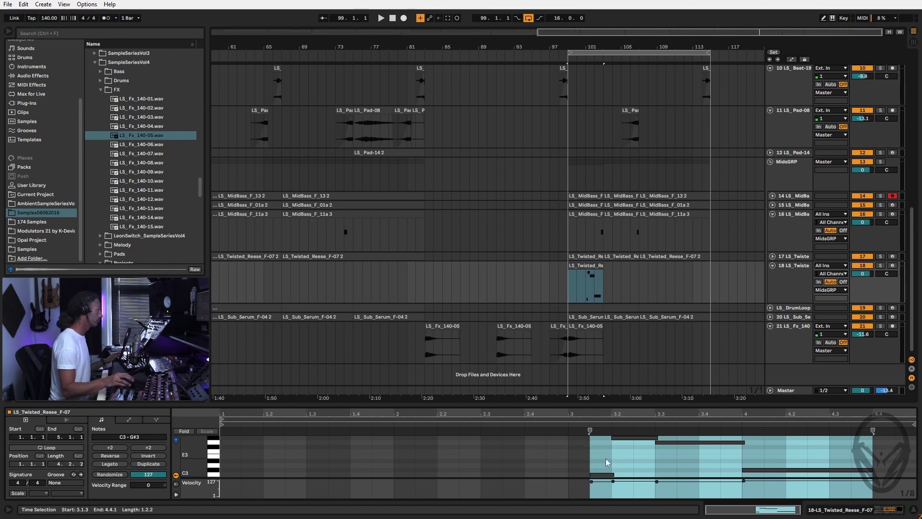
pyautogui.press('Tab')
pyautogui.press('Tab')
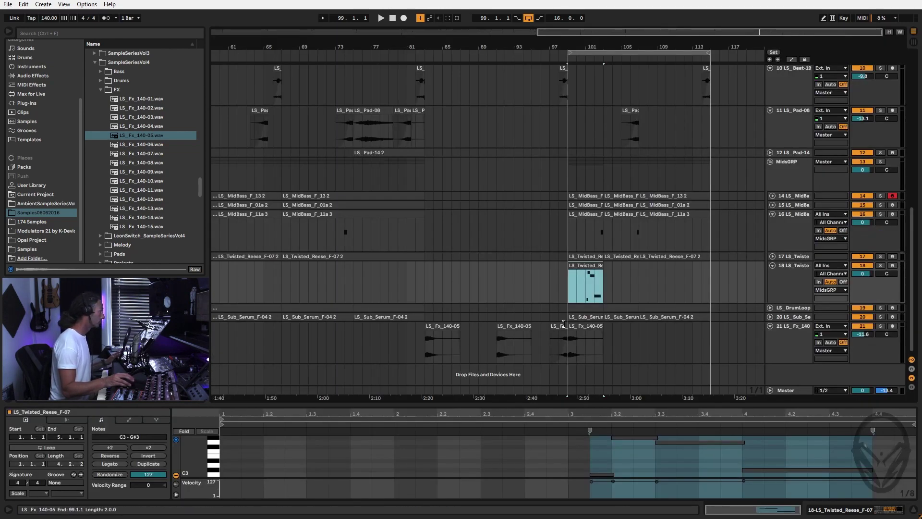
pyautogui.click(586, 317)
pyautogui.click(295, 471)
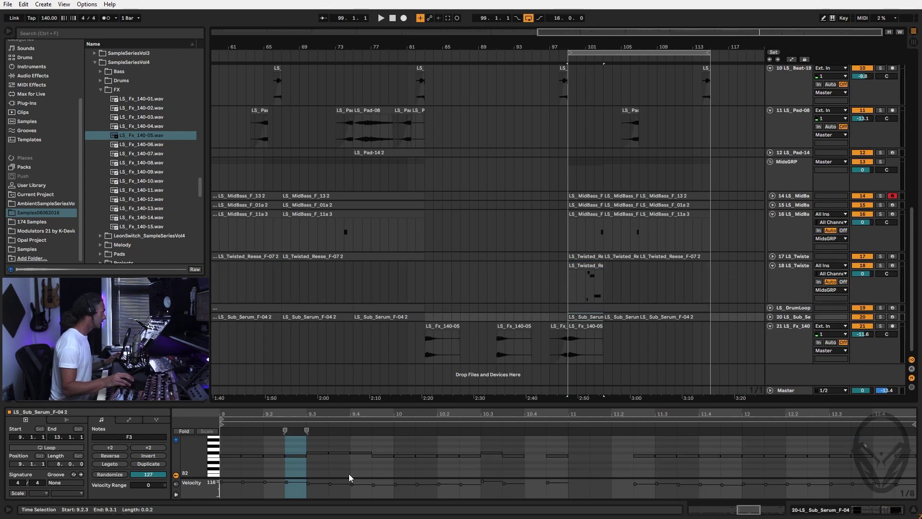
pyautogui.click(590, 456)
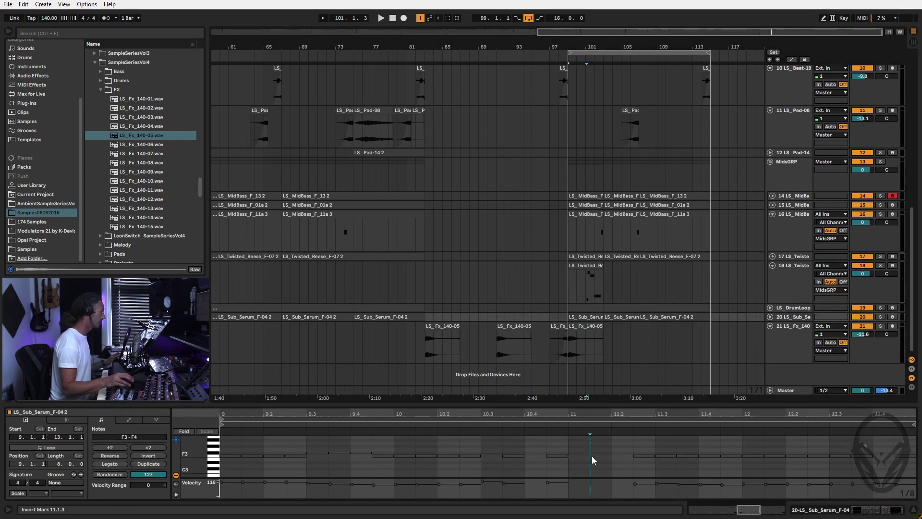
pyautogui.click(622, 450)
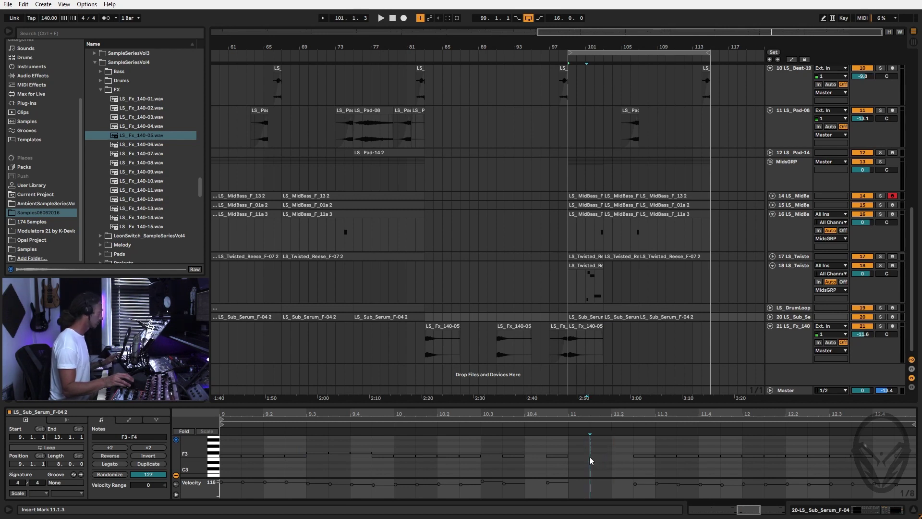
pyautogui.hotkey('ctrl', 'v')
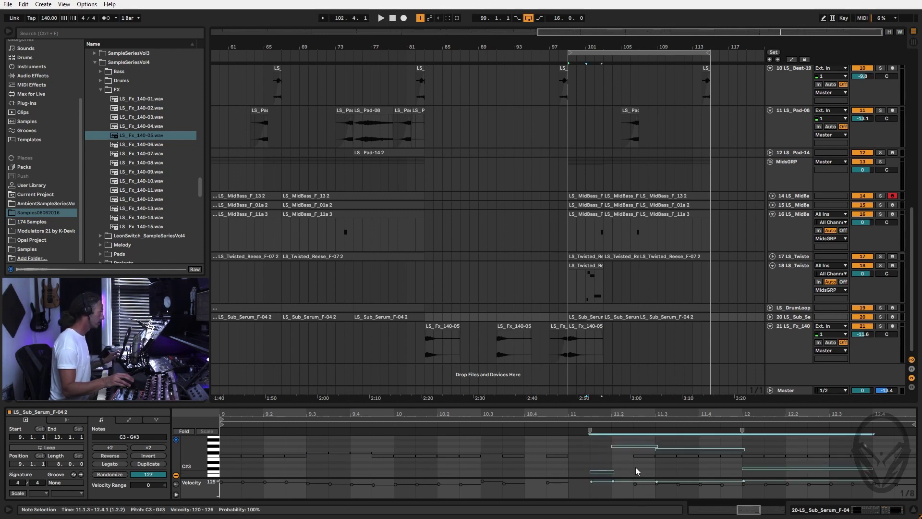
pyautogui.moveTo(629, 457); pyautogui.dragTo(855, 466)
pyautogui.press('Delete')
# Transpose the pasted sub notes from 11.1.3 to 12.4.1 up five semitones to F3–C#4.
pyautogui.moveTo(595, 441); pyautogui.dragTo(791, 494)
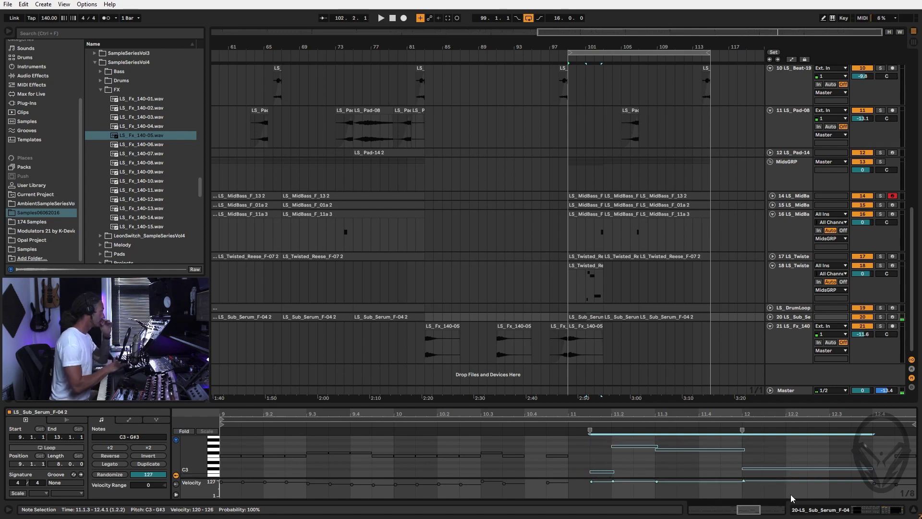
pyautogui.press('Up')
pyautogui.press('Up')
pyautogui.press('Up')
pyautogui.press('Up')
pyautogui.press('Up')
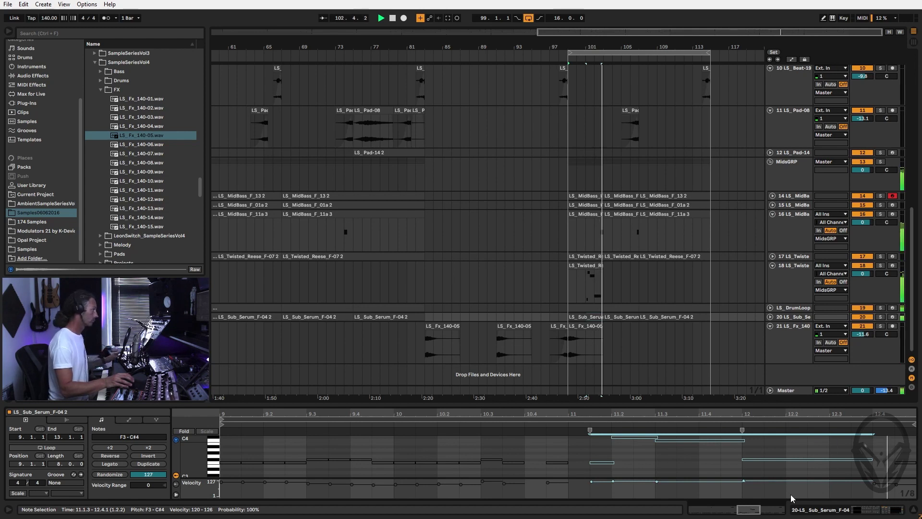
# Place an F3 note from 12.4.1 to 12.4.3 in the sub clip and play the section from bar 99.
pyautogui.click(903, 464)
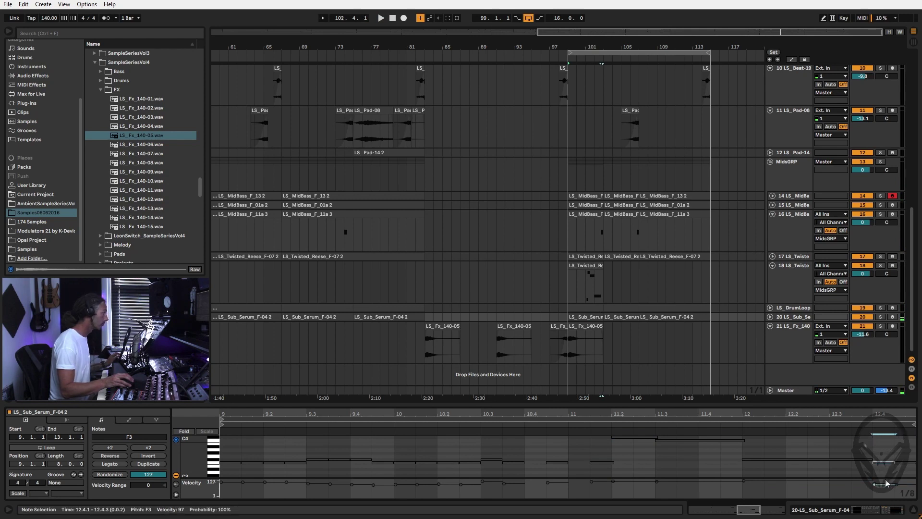
pyautogui.press('space')
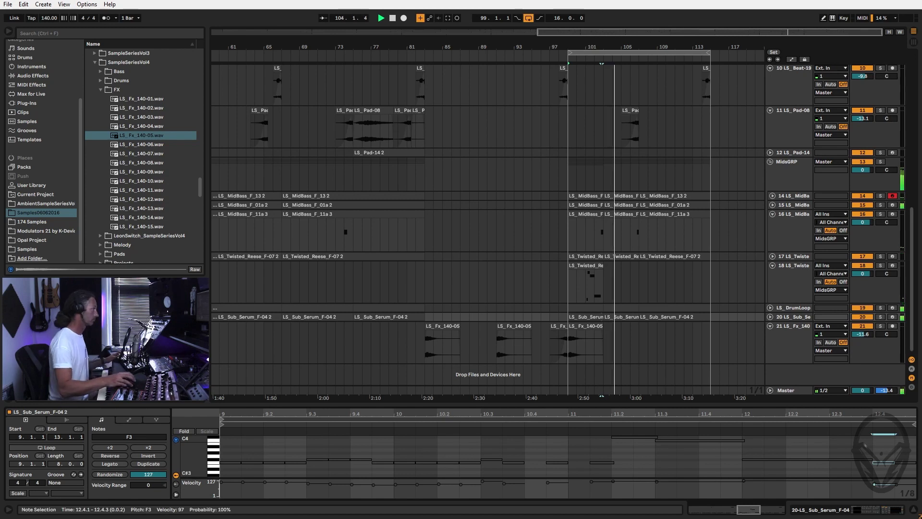
pyautogui.click(608, 343)
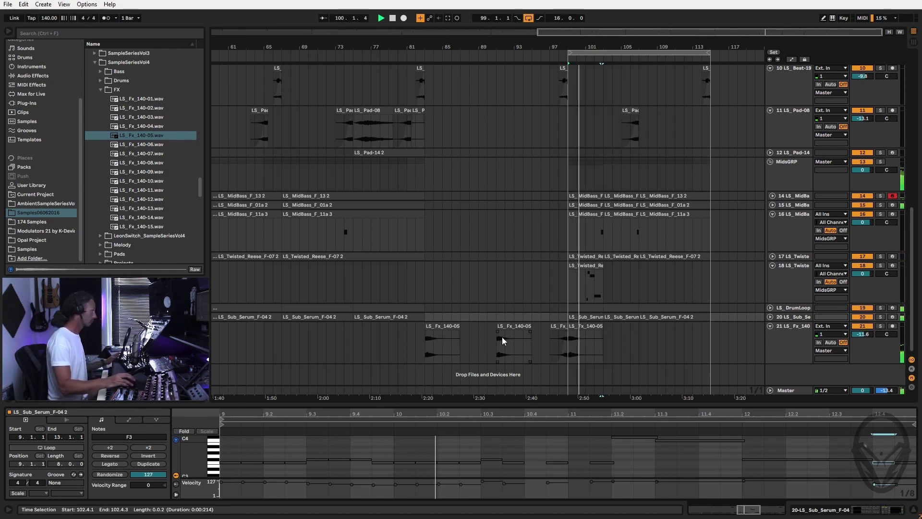
# Shorten the loop to bars 99–107 and duplicate that range on tracks 14 to 21 into bars 107–115.
pyautogui.click(624, 318)
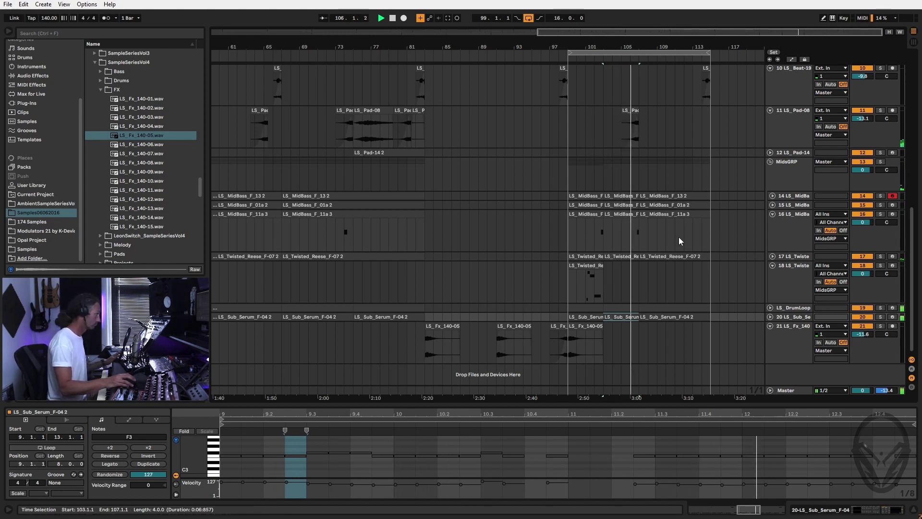
pyautogui.press('space')
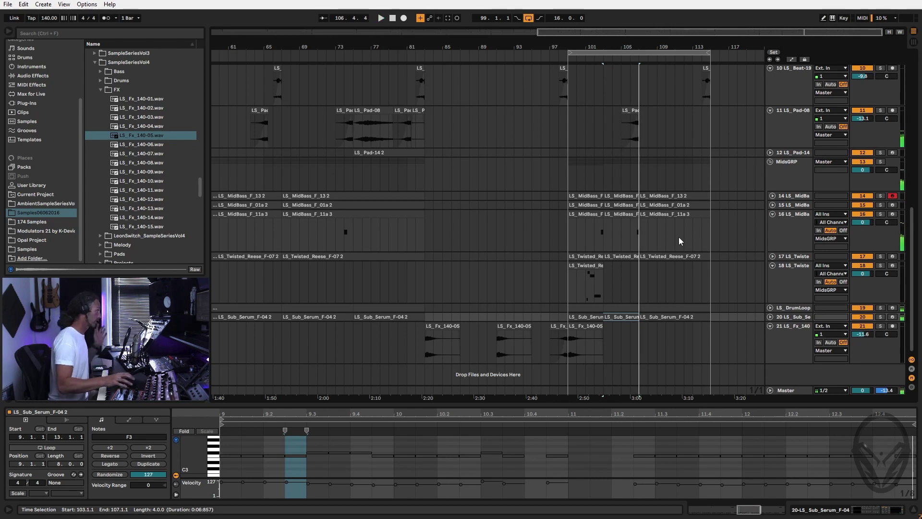
pyautogui.moveTo(708, 50); pyautogui.dragTo(639, 51)
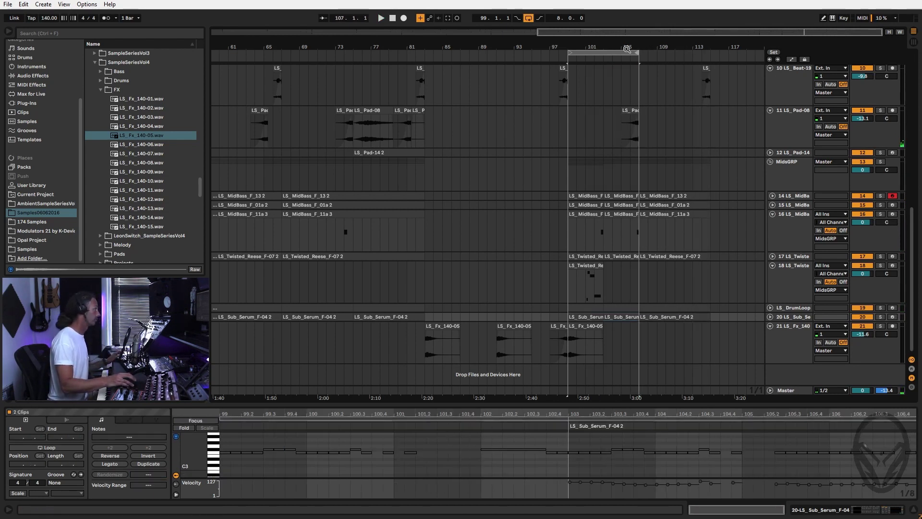
pyautogui.click(578, 192)
pyautogui.keyDown('shift'); pyautogui.click(638, 352); pyautogui.keyUp('shift')
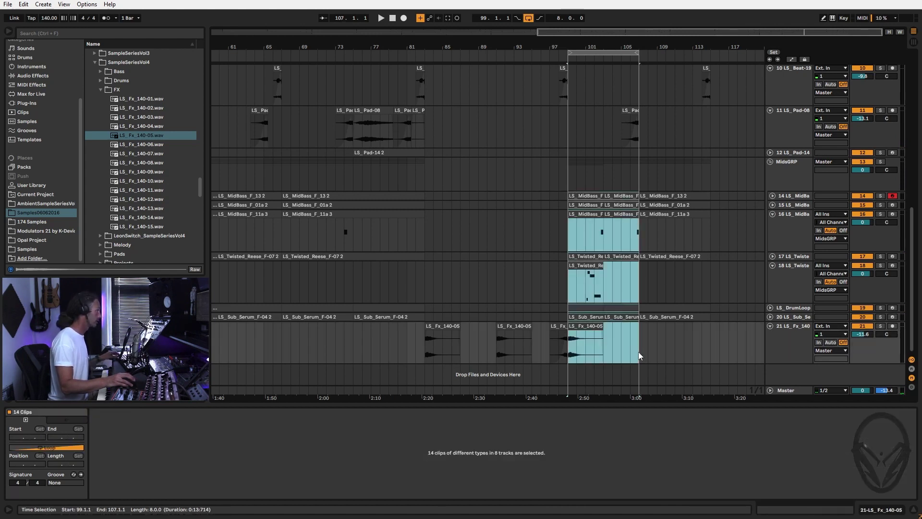
pyautogui.hotkey('ctrl', 'd')
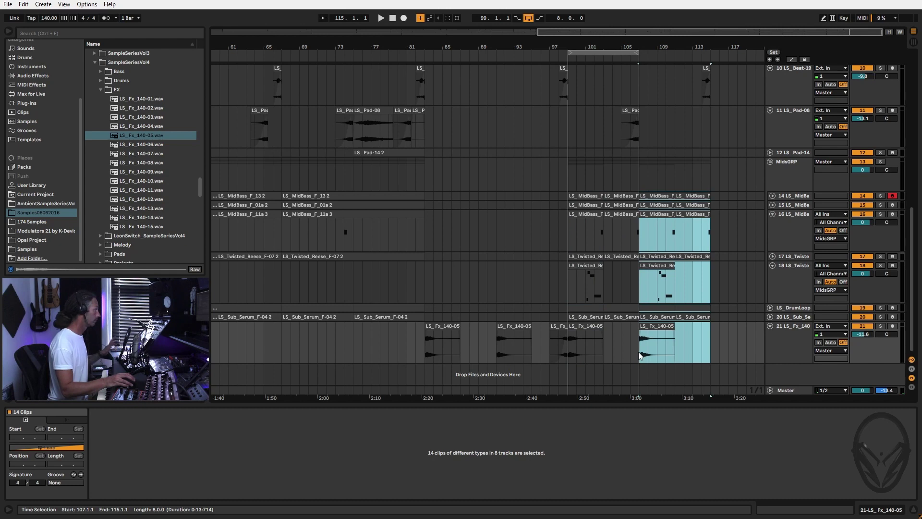
# Extend the loop to bars 99–115, play the section from bar 99 and save the set.
pyautogui.click(569, 285)
pyautogui.press('space')
pyautogui.moveTo(658, 52); pyautogui.dragTo(710, 51)
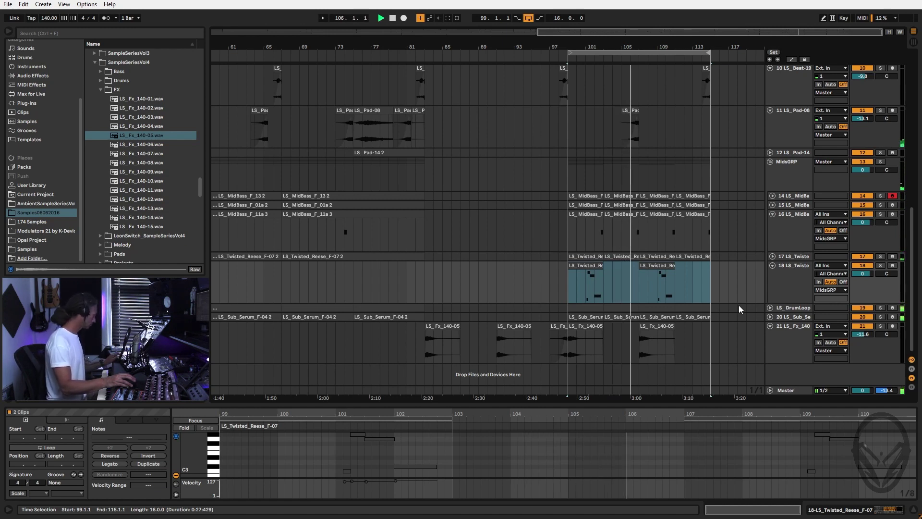
pyautogui.hotkey('ctrl', 's')
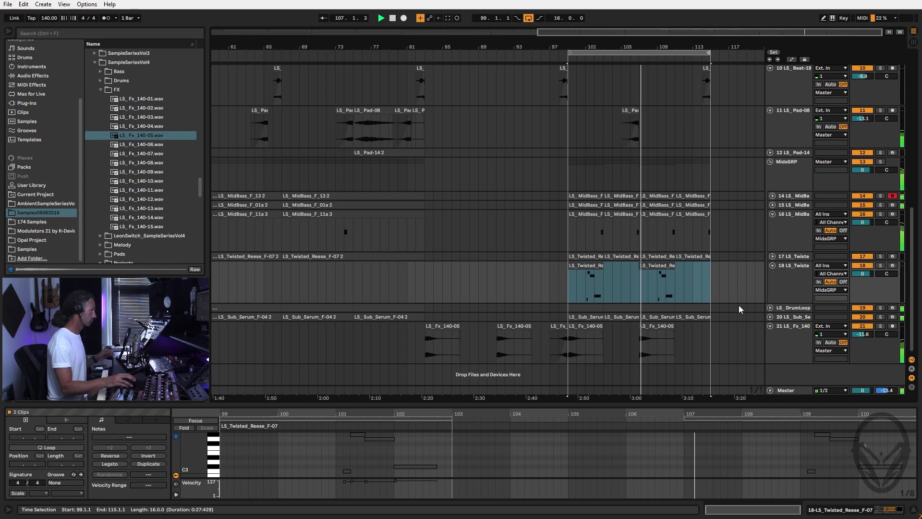
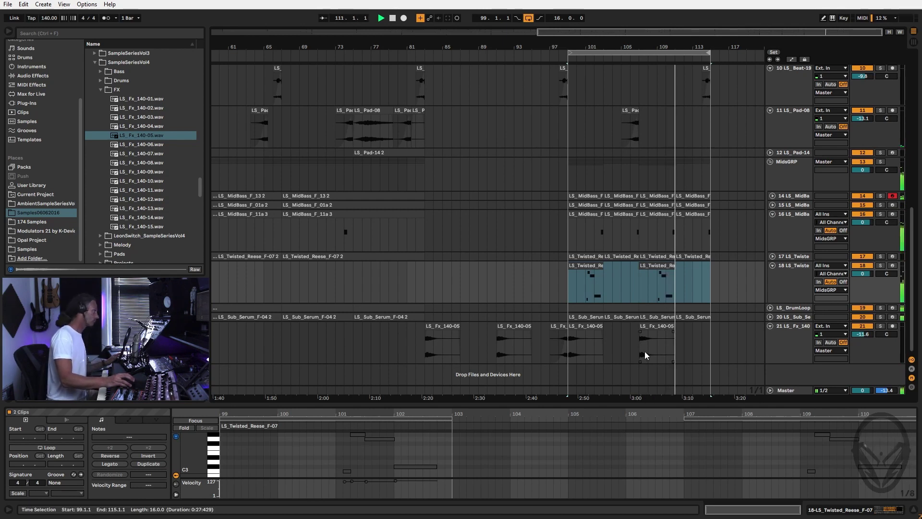
# Duplicate bars 99–115 across all tracks into bars 115–131 and extend the loop to 32 bars from bar 99.
pyautogui.click(635, 51)
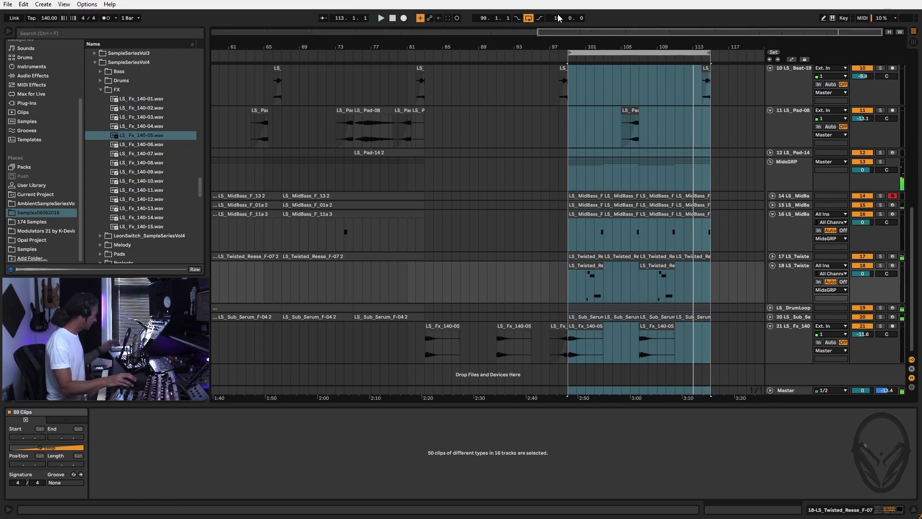
pyautogui.hotkey('ctrl', 'd')
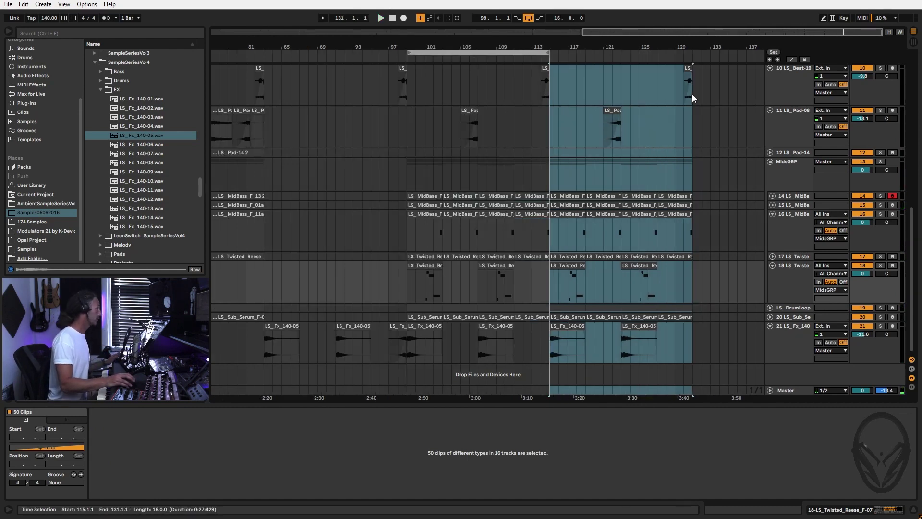
pyautogui.moveTo(548, 51); pyautogui.dragTo(689, 59)
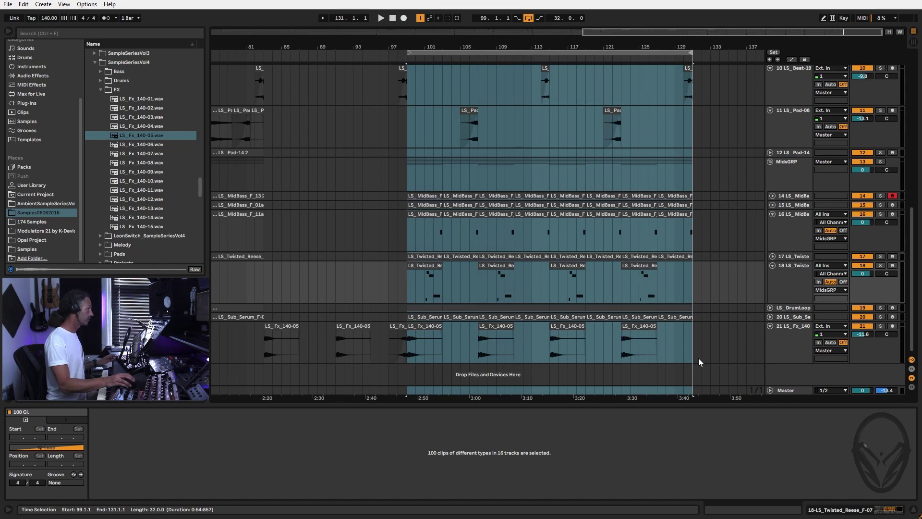
# Loop bars 67–83 around the mid-bass, reese and sub clips and play the section.
pyautogui.moveTo(313, 217); pyautogui.dragTo(598, 224)
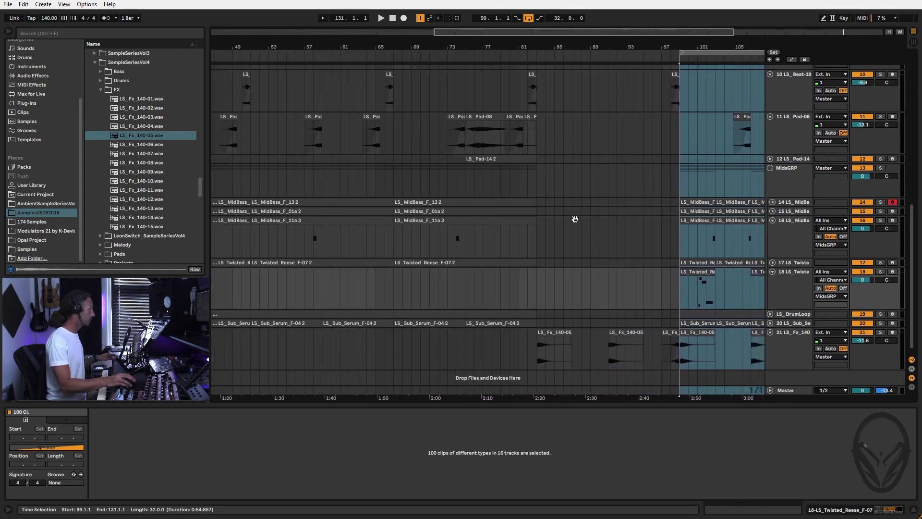
pyautogui.click(409, 203)
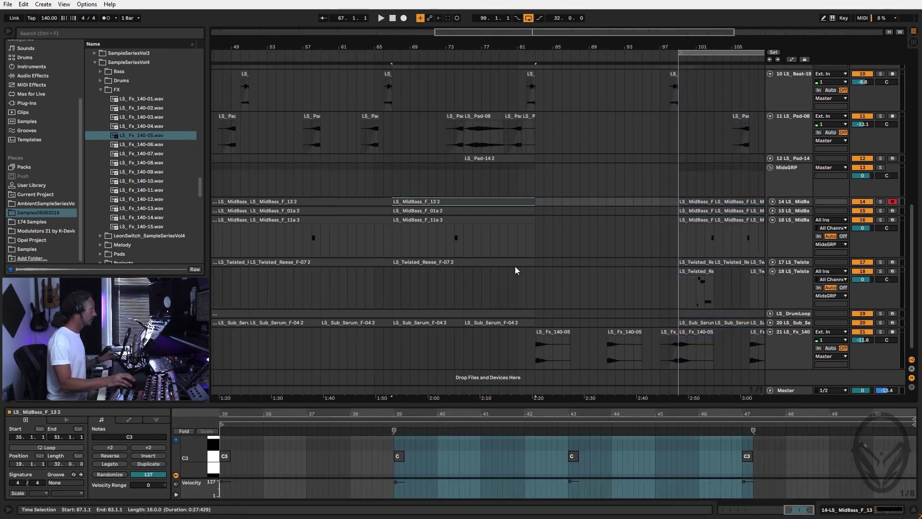
pyautogui.keyDown('shift'); pyautogui.click(525, 322); pyautogui.keyUp('shift')
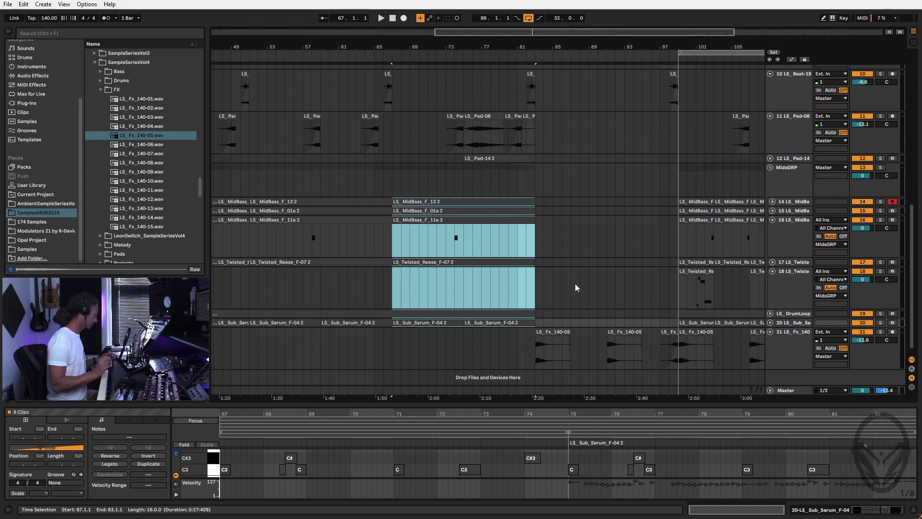
pyautogui.hotkey('ctrl', 'l')
pyautogui.press('space')
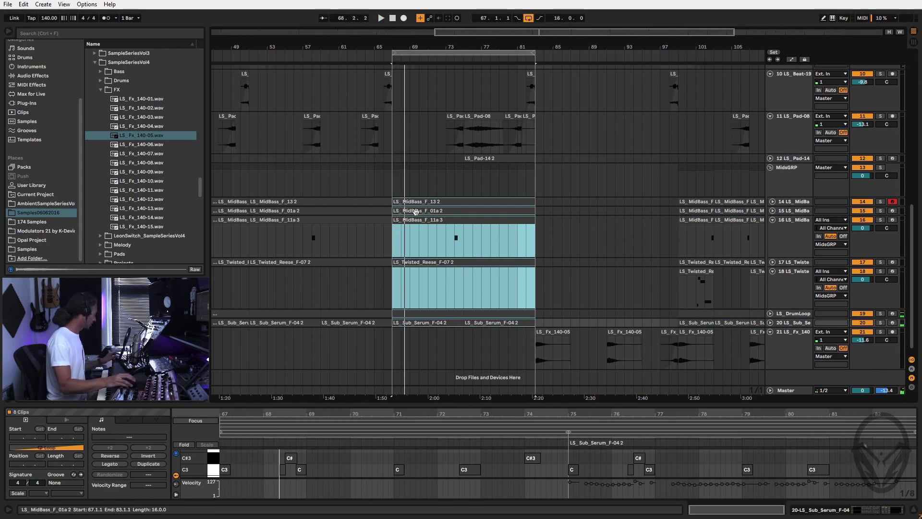
# Copy bars 67–83 across all tracks and paste them at bar 131.
pyautogui.click(488, 50)
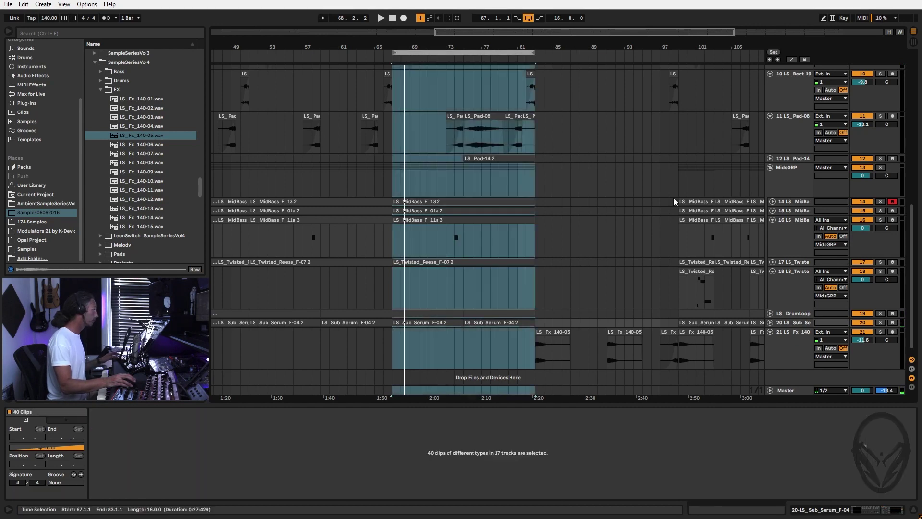
pyautogui.hscroll(6, 576, 240)
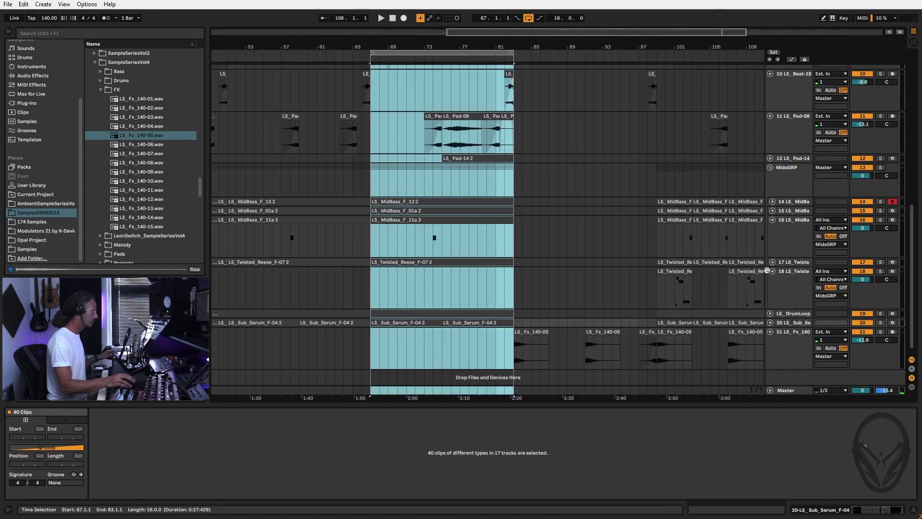
pyautogui.click(766, 270)
pyautogui.hscroll(8, 765, 270)
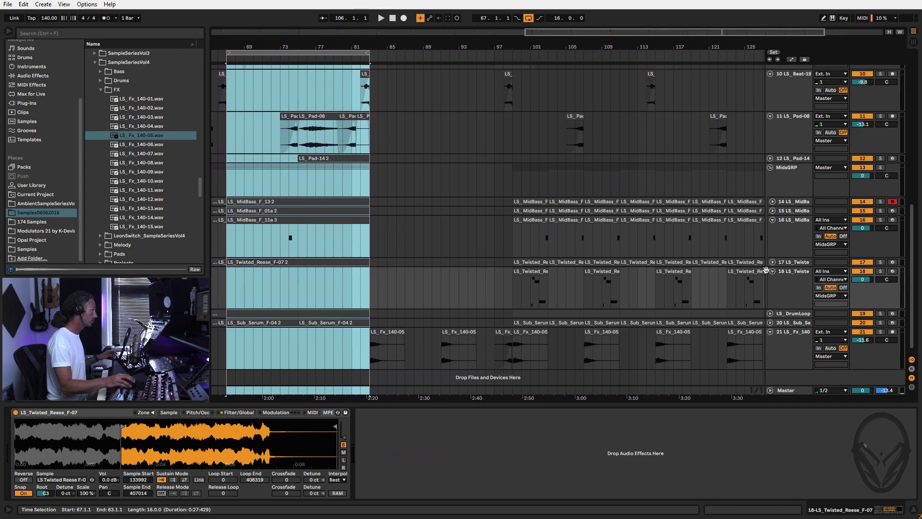
pyautogui.click(743, 255)
pyautogui.hotkey('ctrl', 'v')
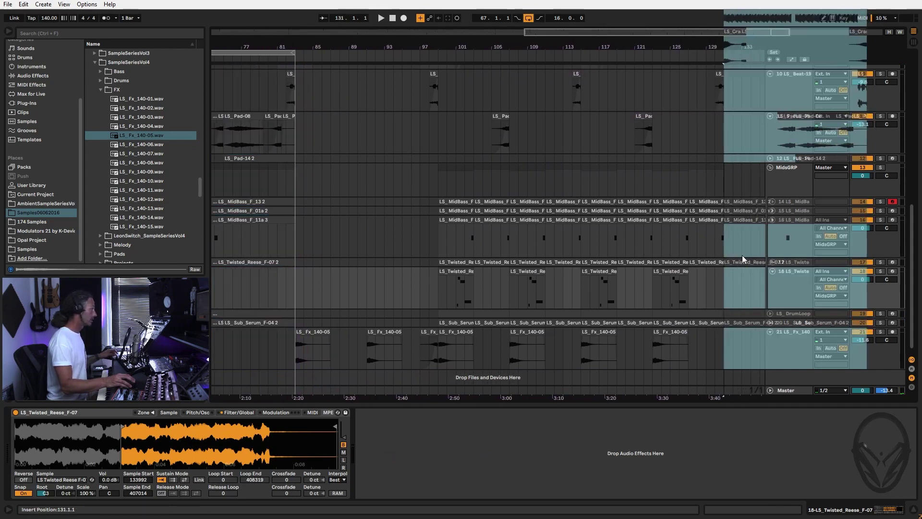
pyautogui.hscroll(4, 575, 283)
pyautogui.hscroll(4, 575, 284)
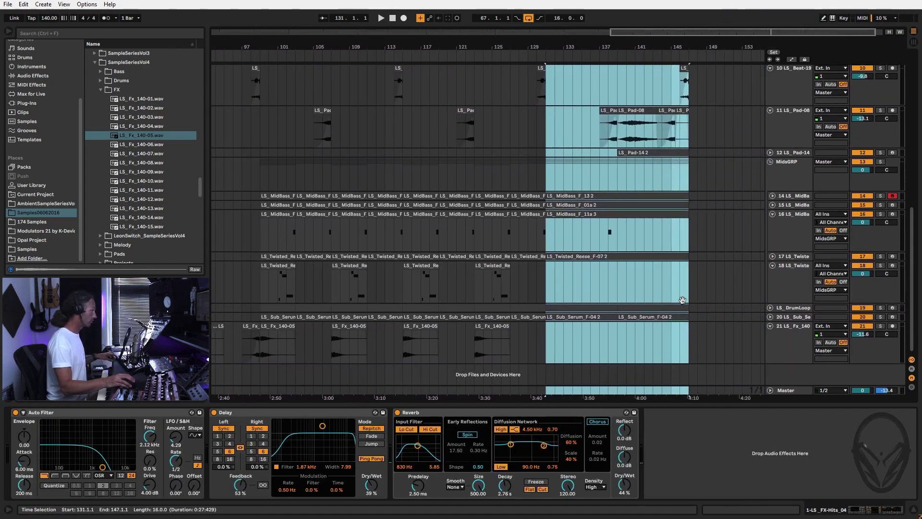
# Audition earlier sections for reuse by moving the 16-bar loop to bars 51–67 and to bars 35–51.
pyautogui.hscroll(1, 682, 300)
pyautogui.hscroll(-15, 519, 251)
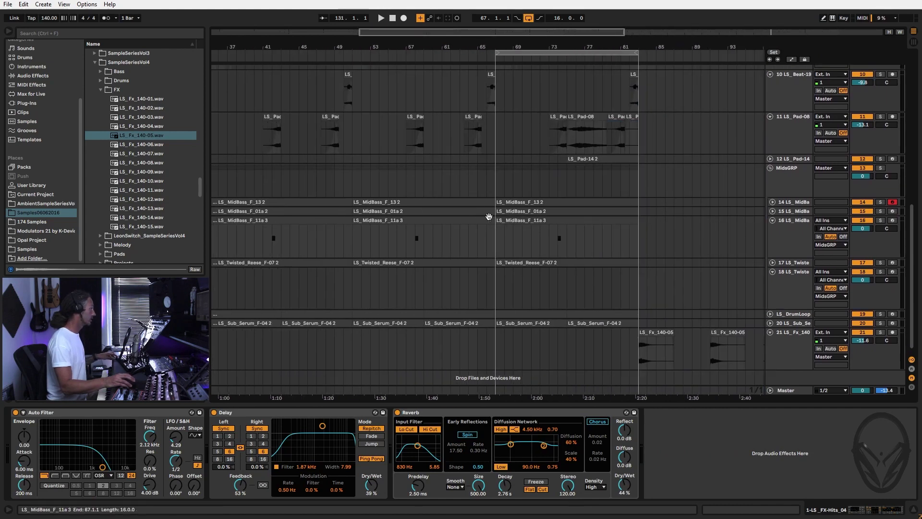
pyautogui.hscroll(-4, 564, 229)
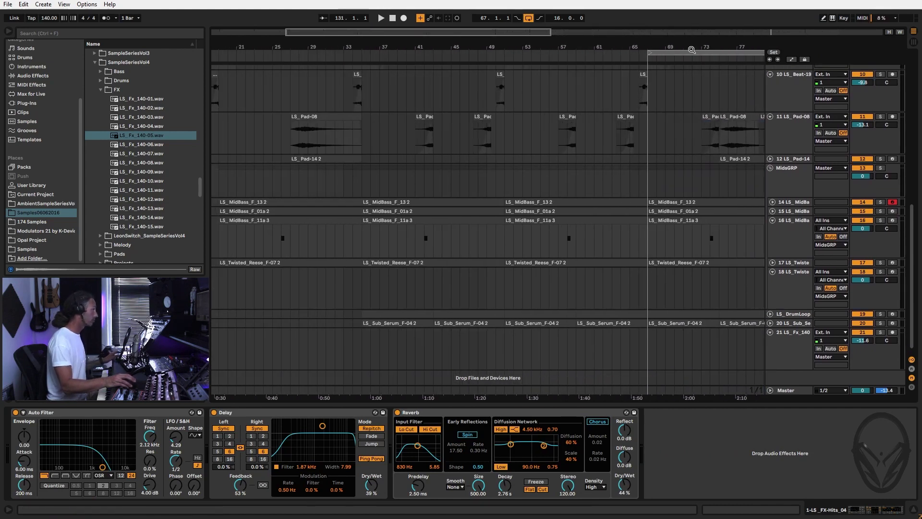
pyautogui.moveTo(694, 50); pyautogui.dragTo(559, 53)
pyautogui.press('space')
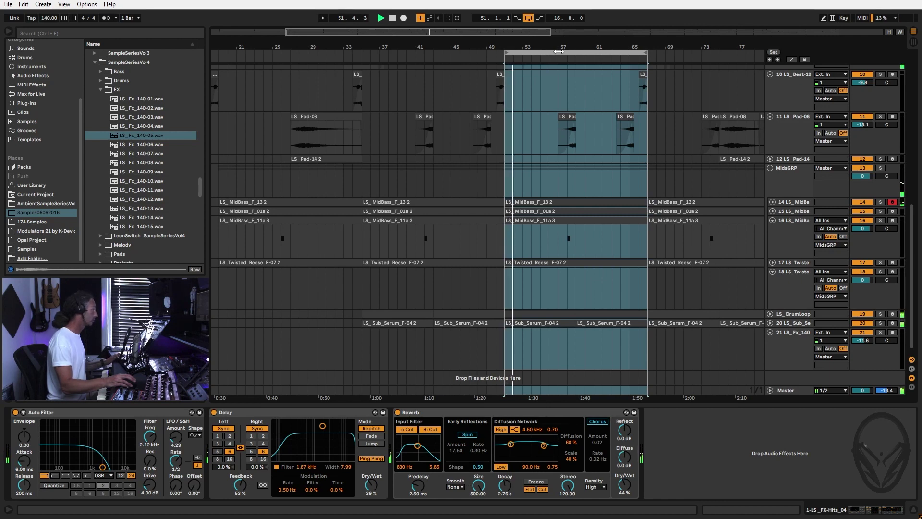
pyautogui.moveTo(558, 51); pyautogui.dragTo(424, 51)
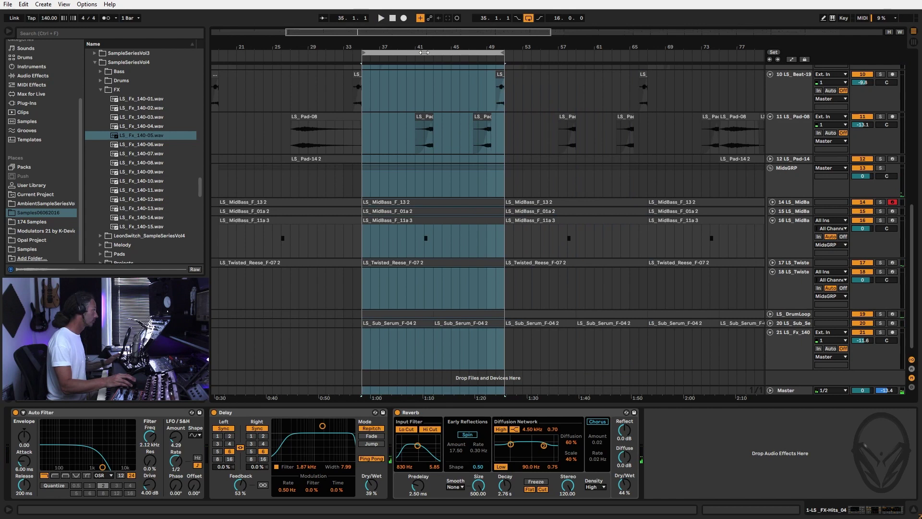
# Set the loop to bars 51–67 and copy that section across all tracks to bar 147.
pyautogui.moveTo(424, 52); pyautogui.dragTo(571, 55)
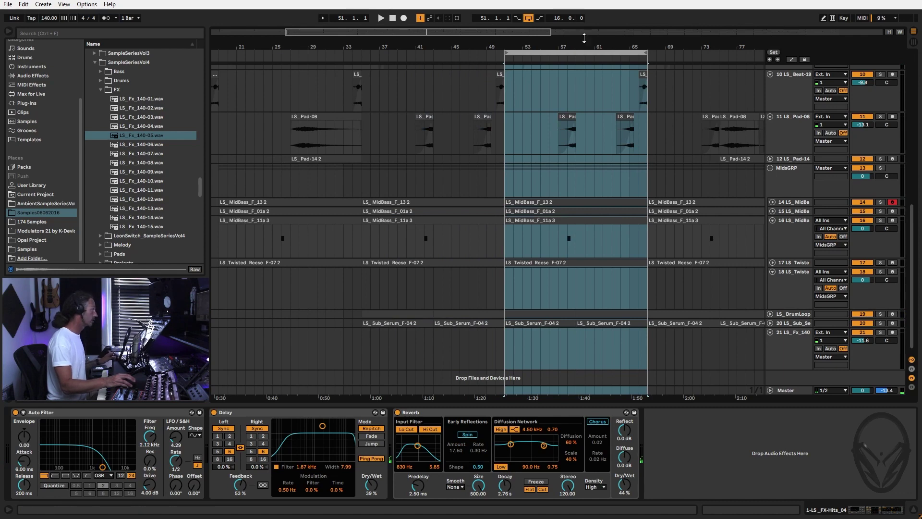
pyautogui.moveTo(584, 38); pyautogui.dragTo(425, 19)
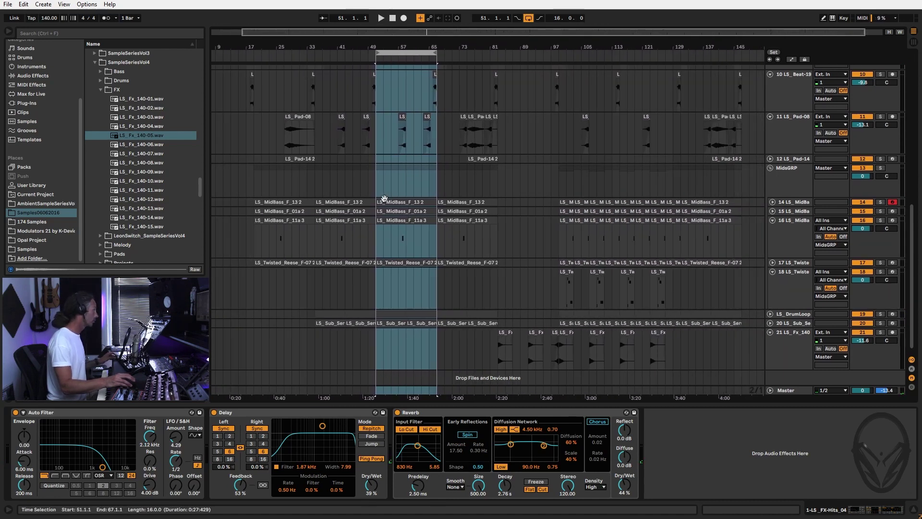
pyautogui.moveTo(383, 199); pyautogui.dragTo(753, 203)
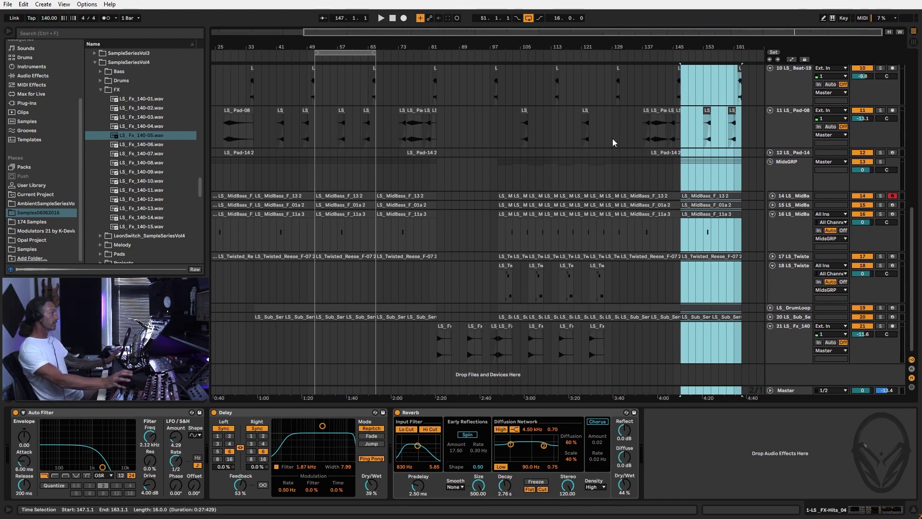
# Play the pasted section from bar 147 to the end of the arrangement.
pyautogui.press('space')
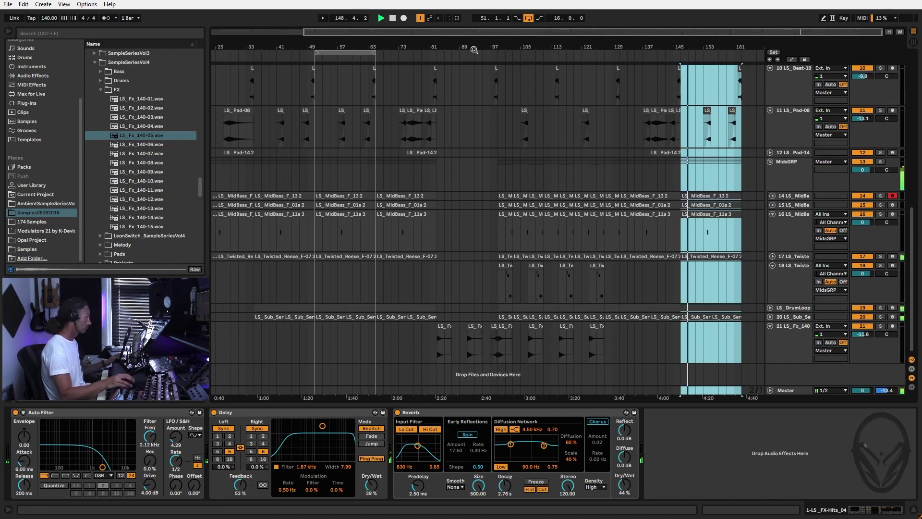
pyautogui.moveTo(475, 46); pyautogui.dragTo(475, 40)
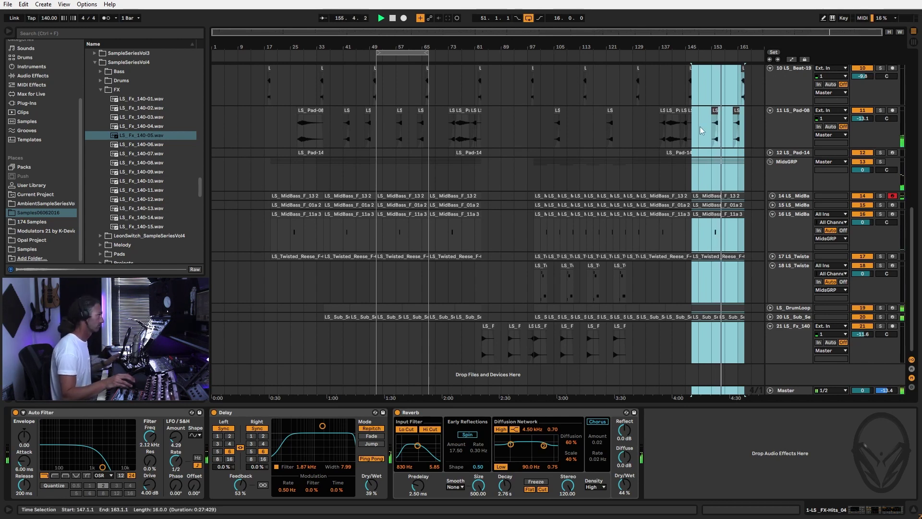
pyautogui.click(528, 18)
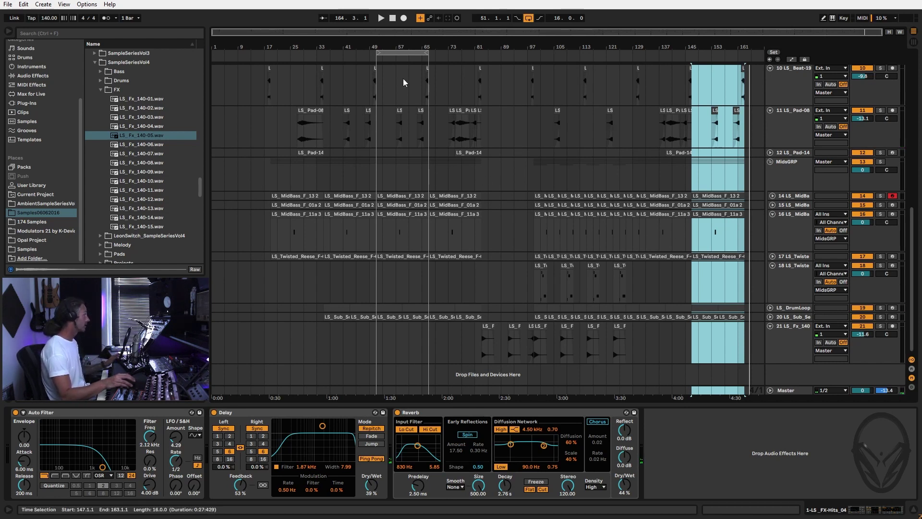
# Turn the arrangement loop off, play the whole track from bar 1 and review the upper tracks.
pyautogui.click(392, 19)
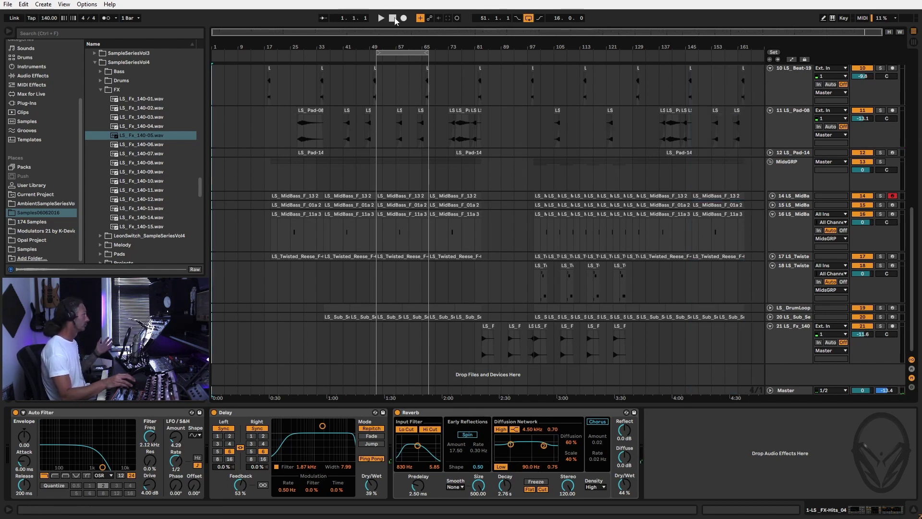
pyautogui.click(528, 18)
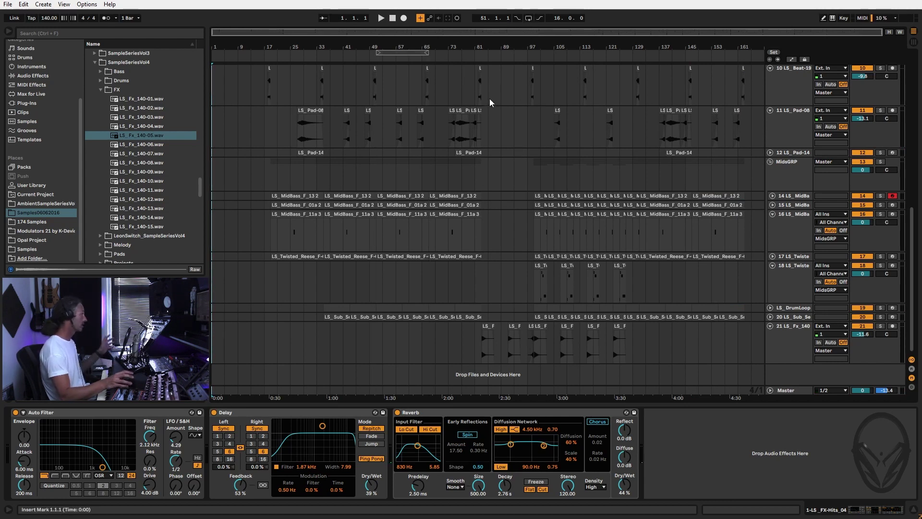
pyautogui.press('space')
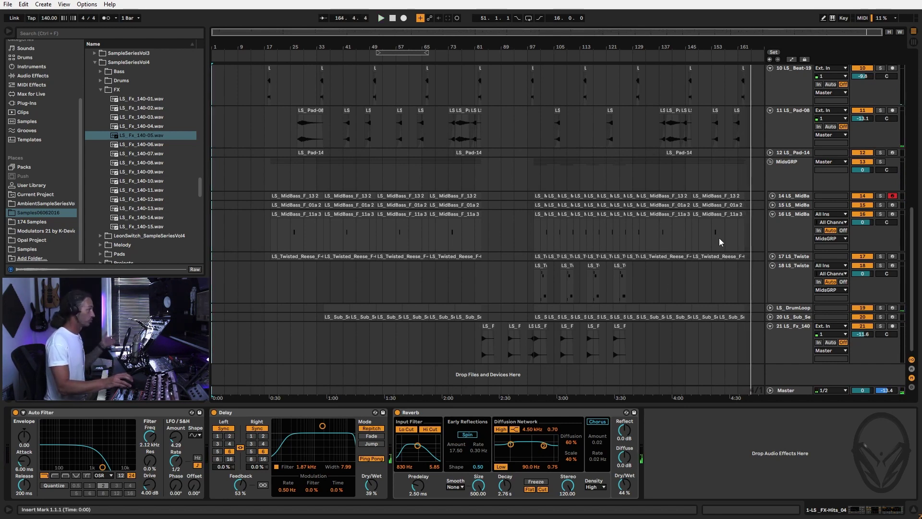
pyautogui.scroll(5, 720, 238)
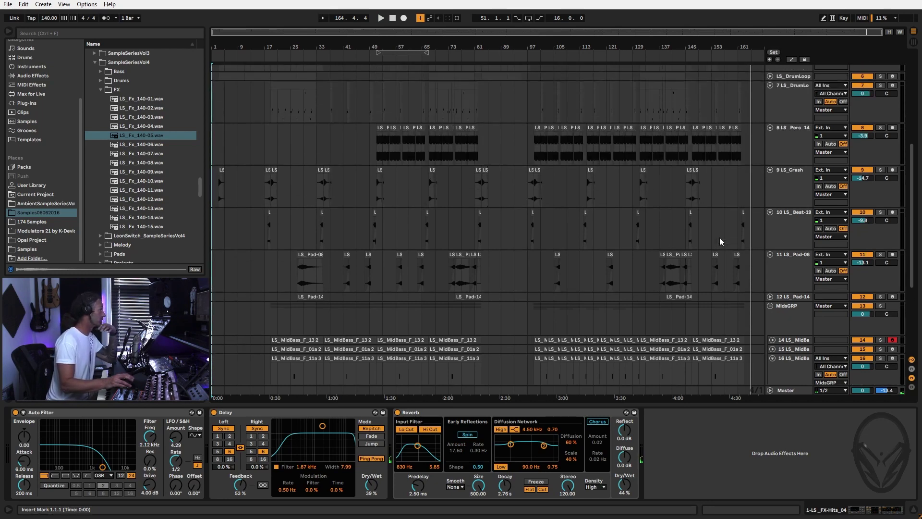
pyautogui.scroll(3, 725, 211)
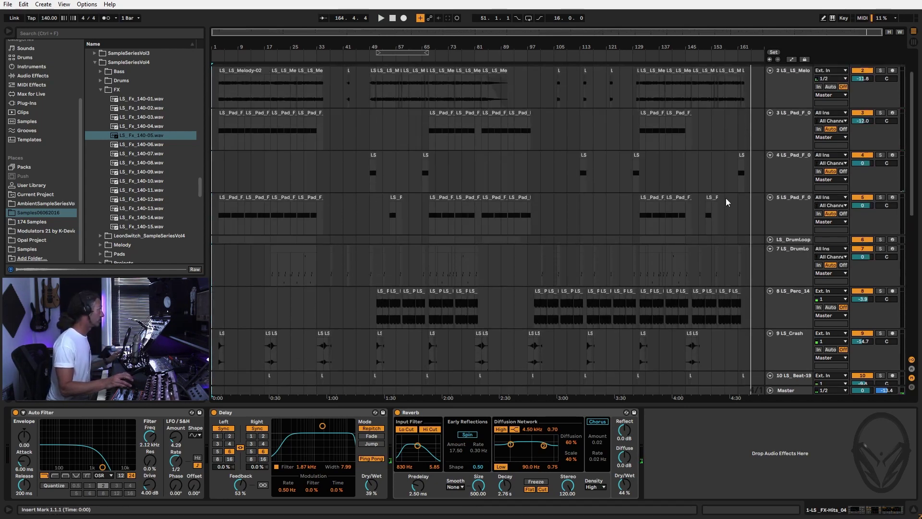
# Try extending the ending by duplicating the melody clips from bars 155–163 to bar 163 and preparing a matching percussion extension.
pyautogui.click(702, 111)
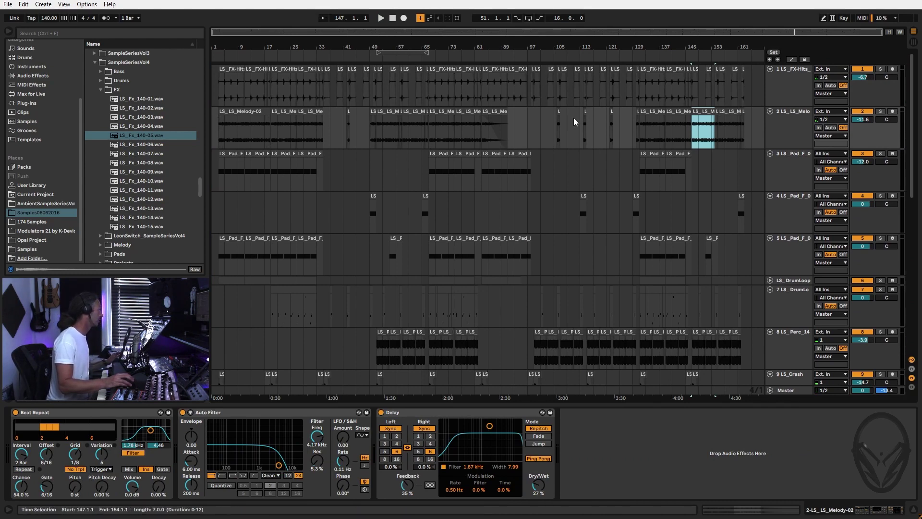
pyautogui.moveTo(730, 45); pyautogui.dragTo(715, 94)
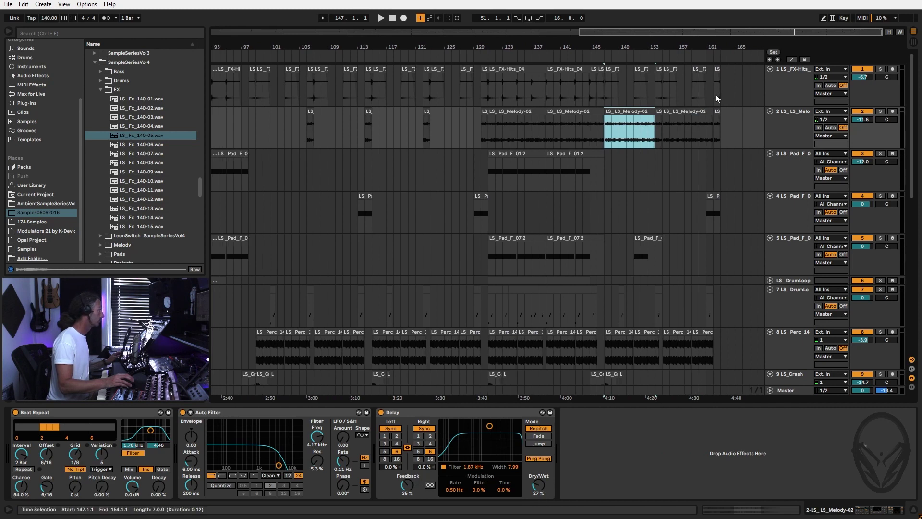
pyautogui.click(678, 116)
pyautogui.click(677, 113)
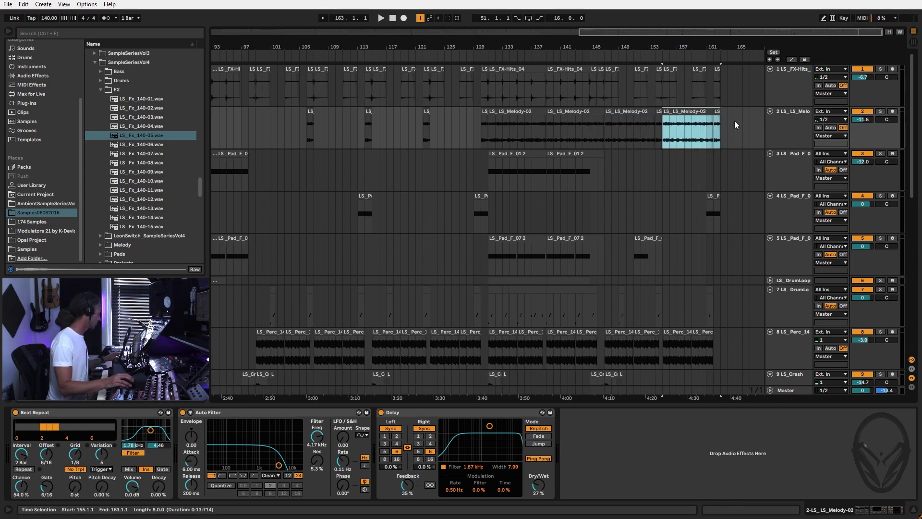
pyautogui.hotkey('ctrl', 'd')
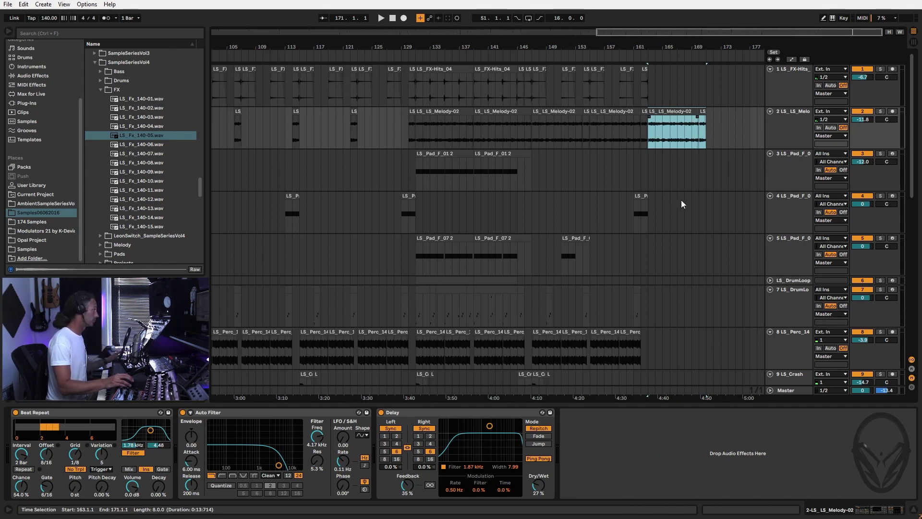
pyautogui.scroll(-2, 672, 178)
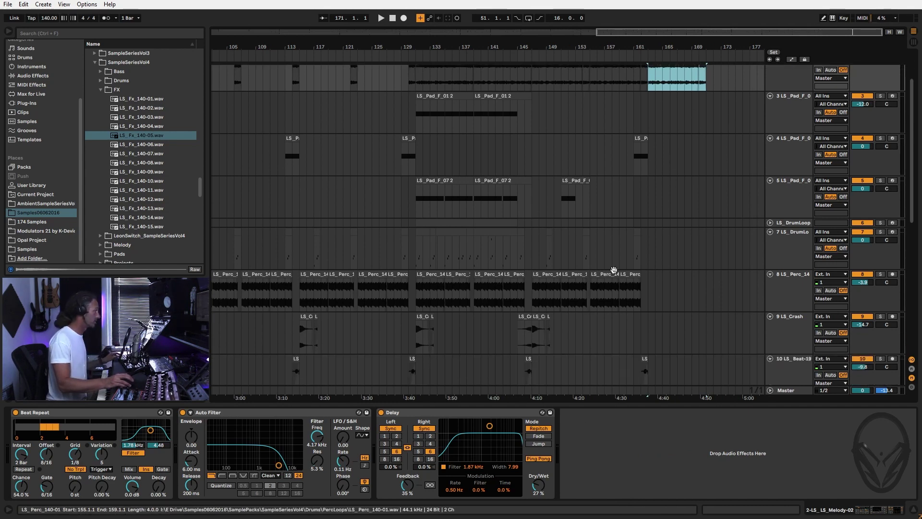
pyautogui.click(630, 275)
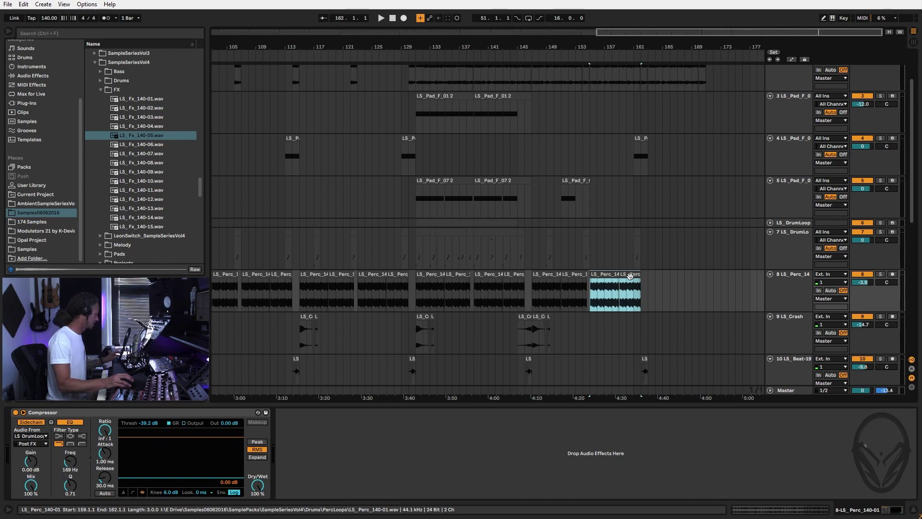
pyautogui.moveTo(644, 293); pyautogui.dragTo(691, 293)
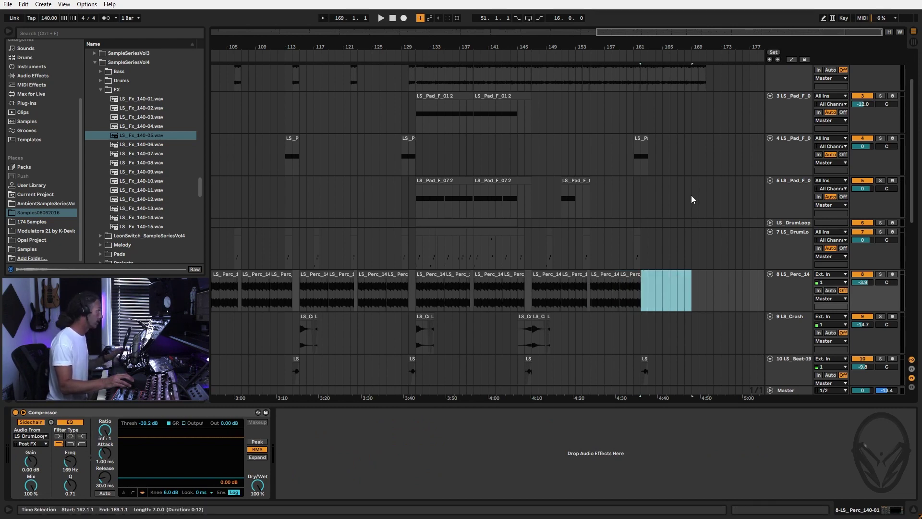
# Delete the duplicated melody clips from bar 163 onward.
pyautogui.scroll(1, 697, 194)
pyautogui.scroll(1, 709, 196)
pyautogui.moveTo(714, 115); pyautogui.dragTo(656, 121)
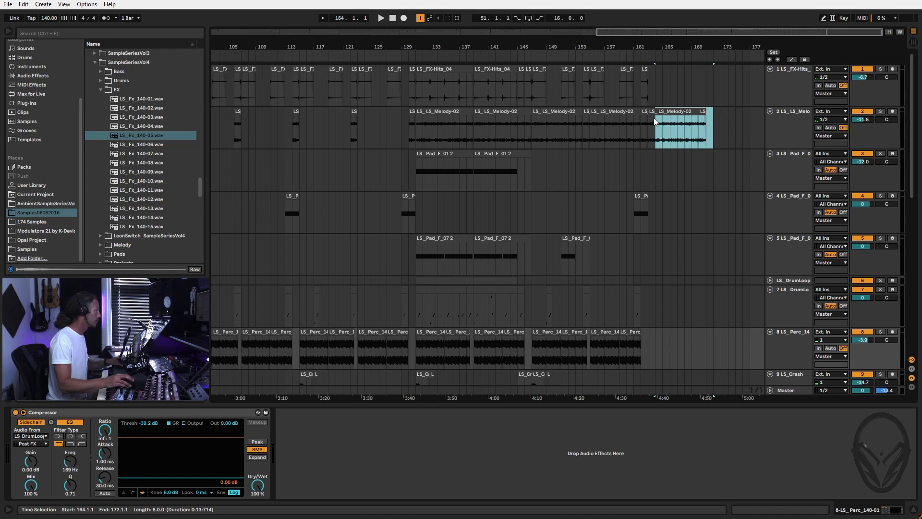
pyautogui.moveTo(651, 120); pyautogui.dragTo(651, 119)
pyautogui.press('Delete')
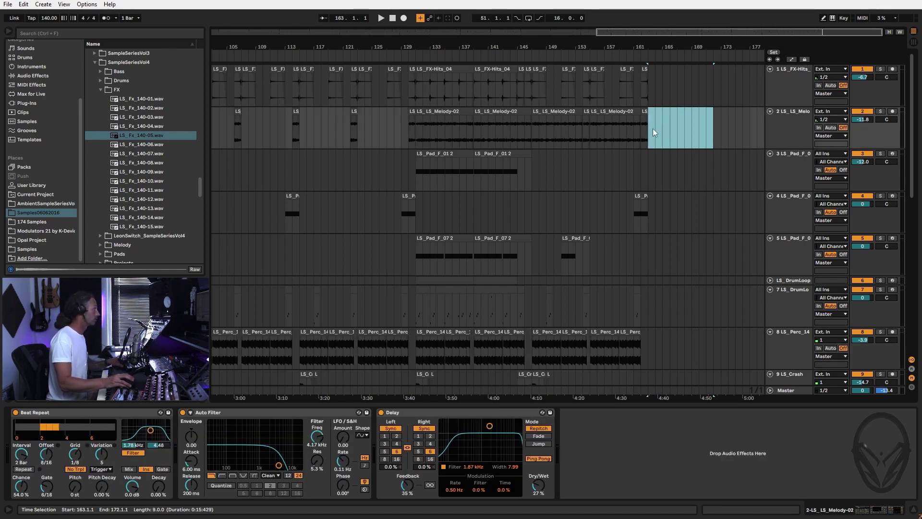
# Set the loop to bars 3–19 and copy that intro section across all tracks to bar 163 as the outro.
pyautogui.moveTo(643, 44); pyautogui.dragTo(644, 28)
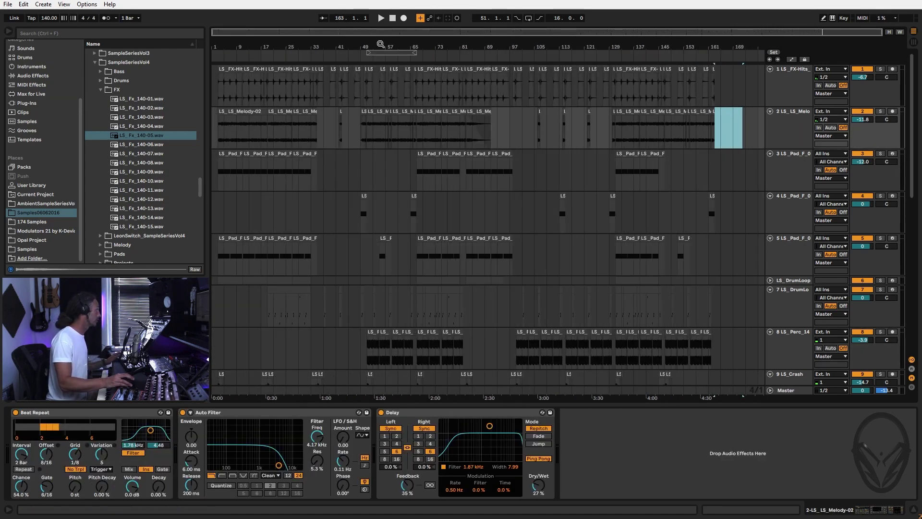
pyautogui.moveTo(389, 52); pyautogui.dragTo(252, 51)
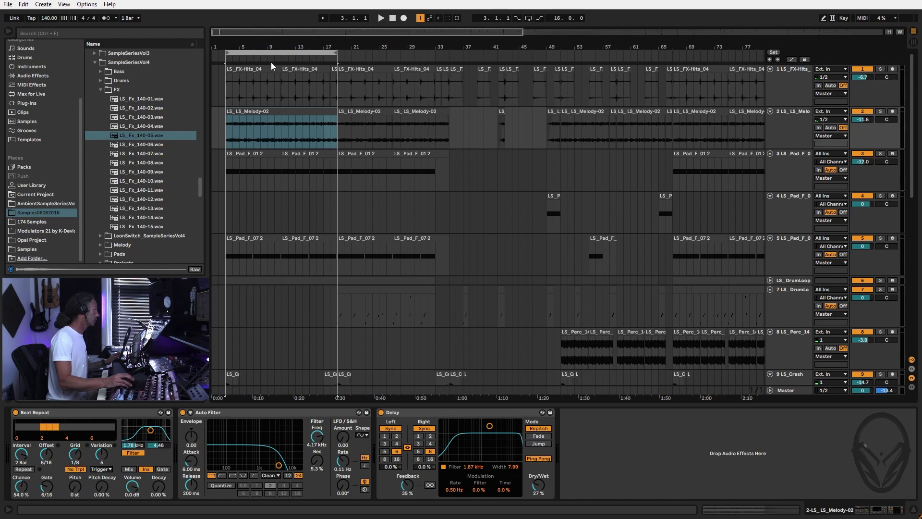
pyautogui.click(274, 52)
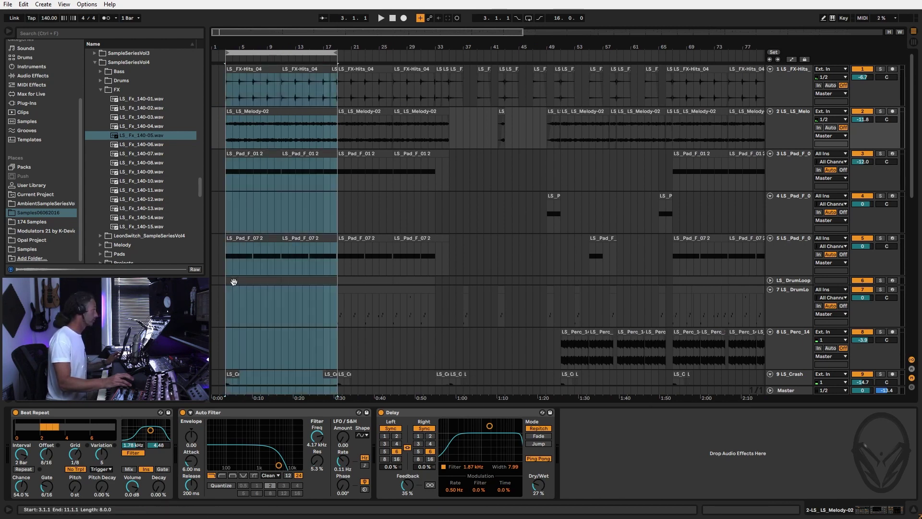
pyautogui.moveTo(234, 281); pyautogui.dragTo(660, 283)
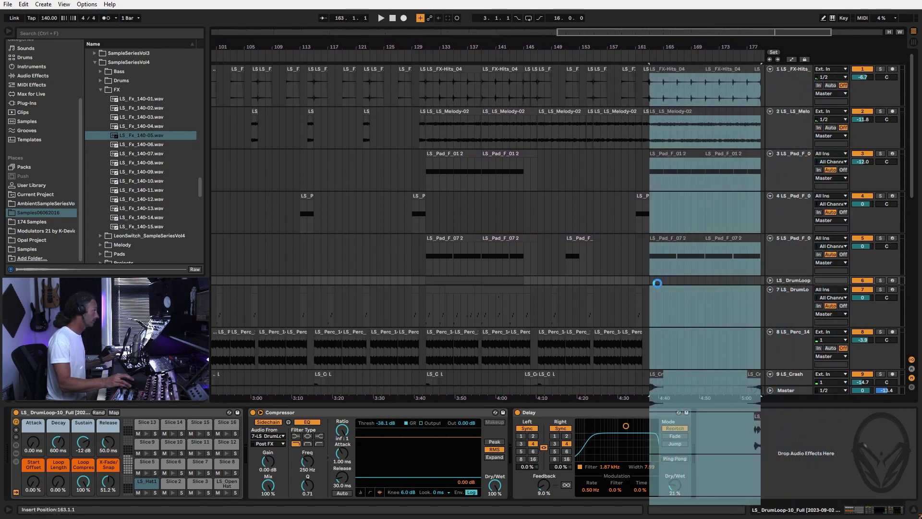
# Play the outro from bar 163, copy its opening crash clip to bar 179 and save the set.
pyautogui.press('space')
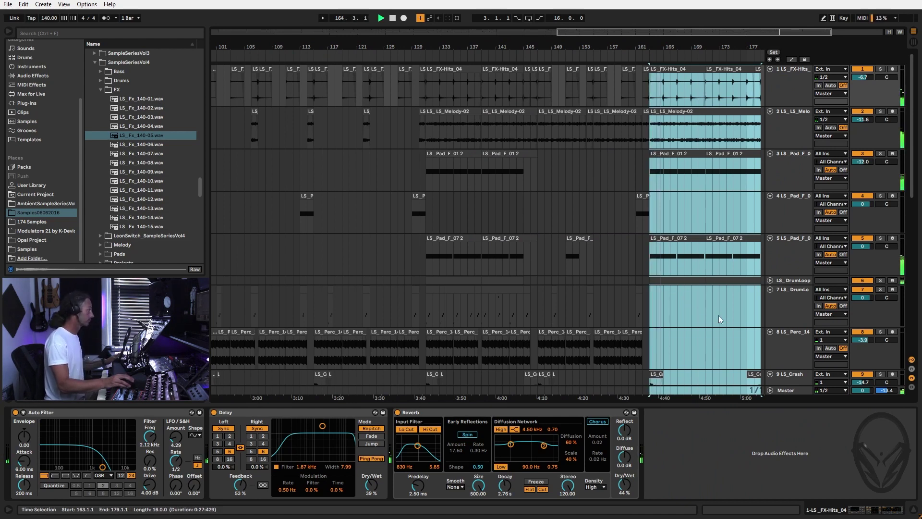
pyautogui.scroll(-3, 718, 315)
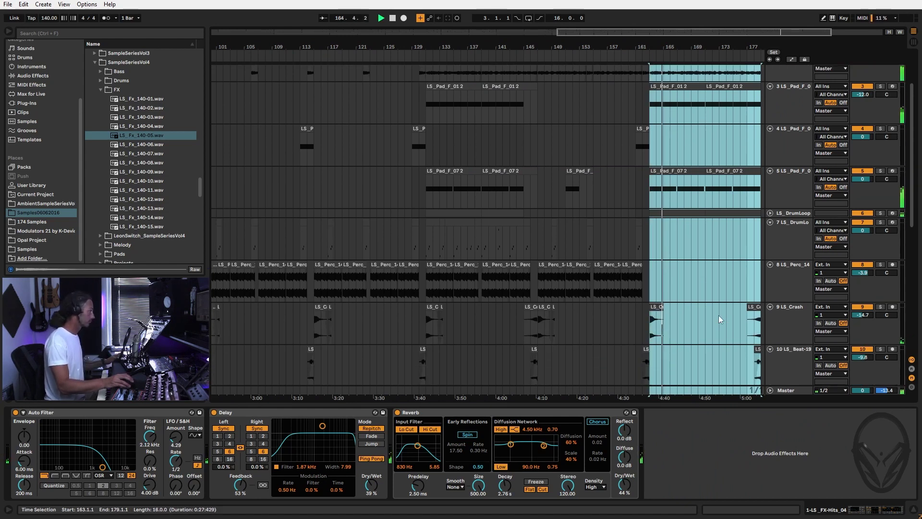
pyautogui.click(656, 307)
pyautogui.moveTo(654, 306); pyautogui.dragTo(746, 313)
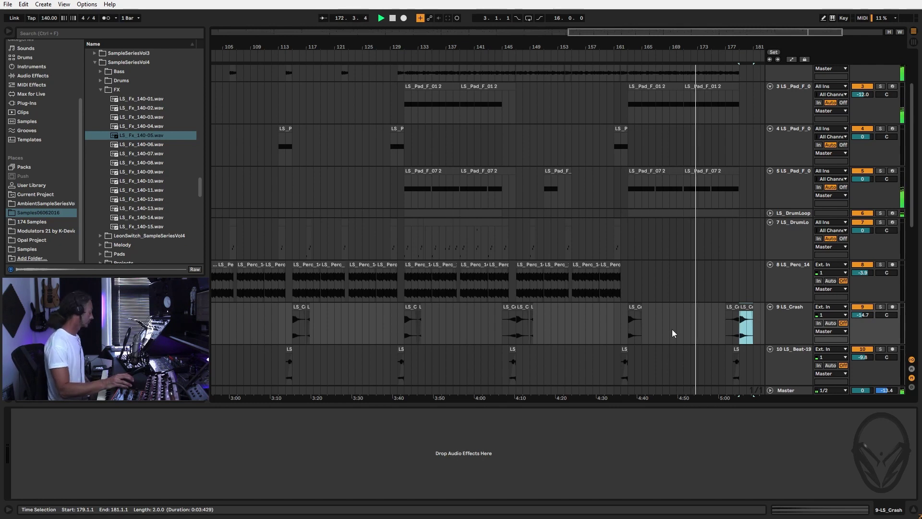
pyautogui.hotkey('ctrl', 's')
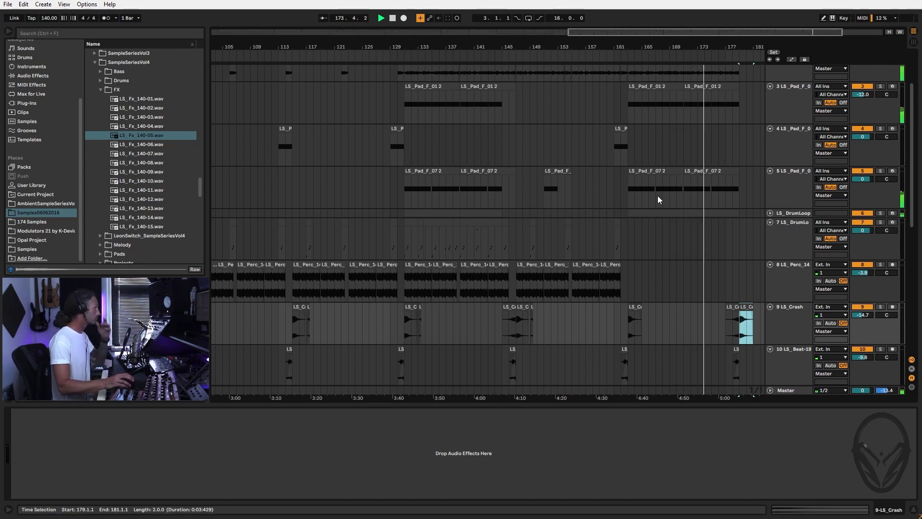
# Shorten the last LS_Pad_F_07 clip to end at bar 176 and the last LS_Pad_F_01 clip to end at bar 178.
pyautogui.scroll(2, 735, 206)
pyautogui.click(734, 202)
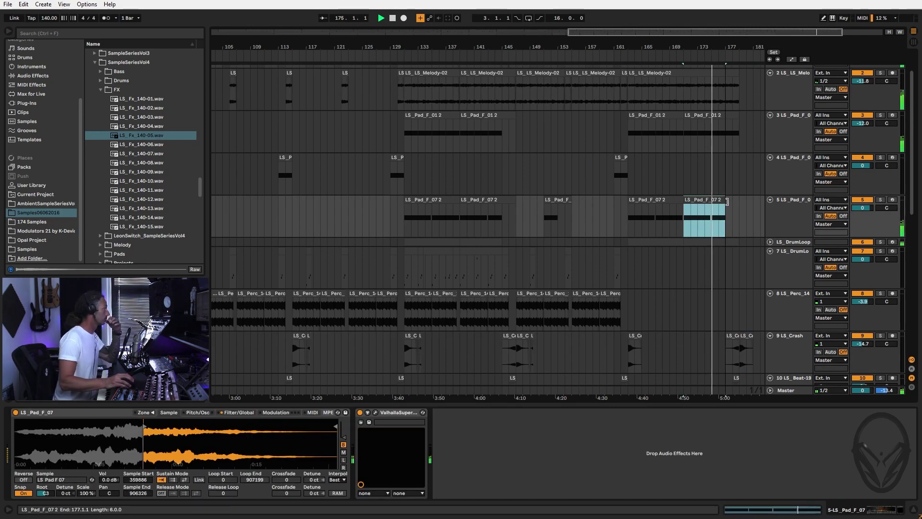
pyautogui.keyDown('shift'); pyautogui.click(718, 211); pyautogui.keyUp('shift')
pyautogui.scroll(3, 744, 177)
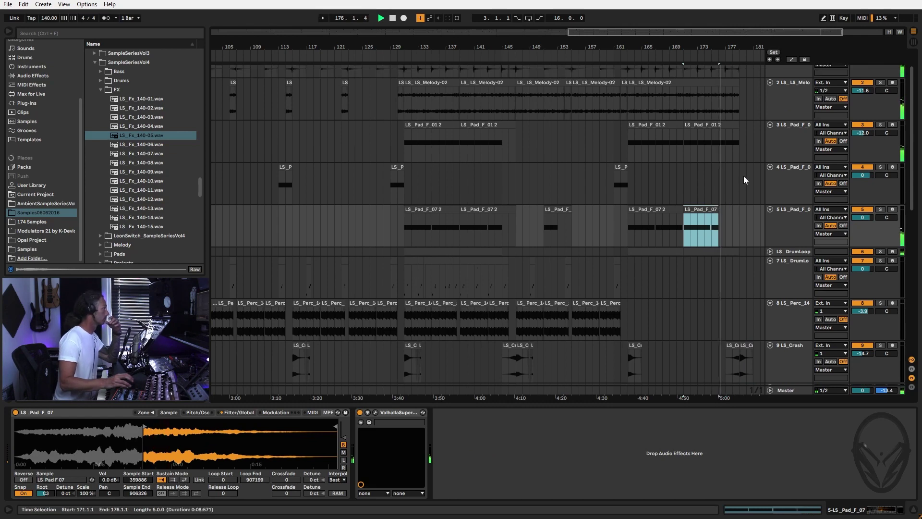
pyautogui.moveTo(736, 156); pyautogui.dragTo(733, 155)
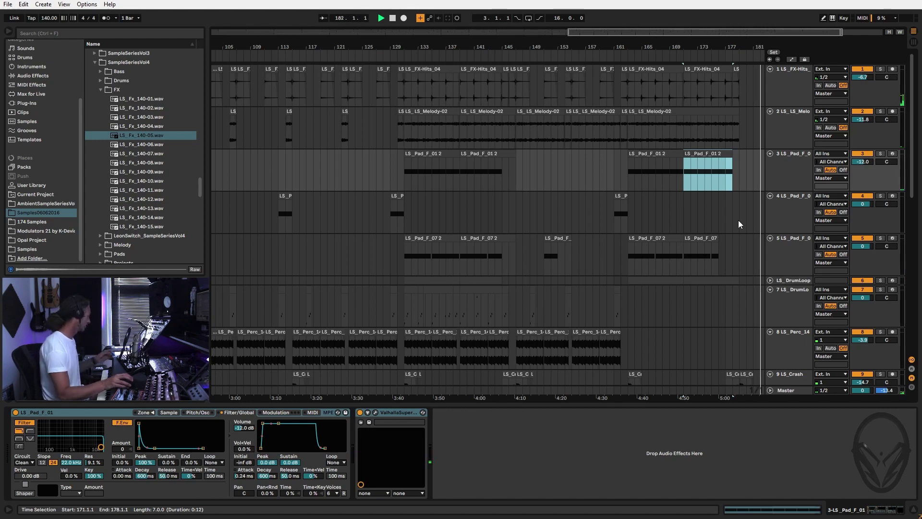
# Show the whole arrangement and review it from the opening bars to the end of the outro.
pyautogui.moveTo(684, 49); pyautogui.dragTo(685, 29)
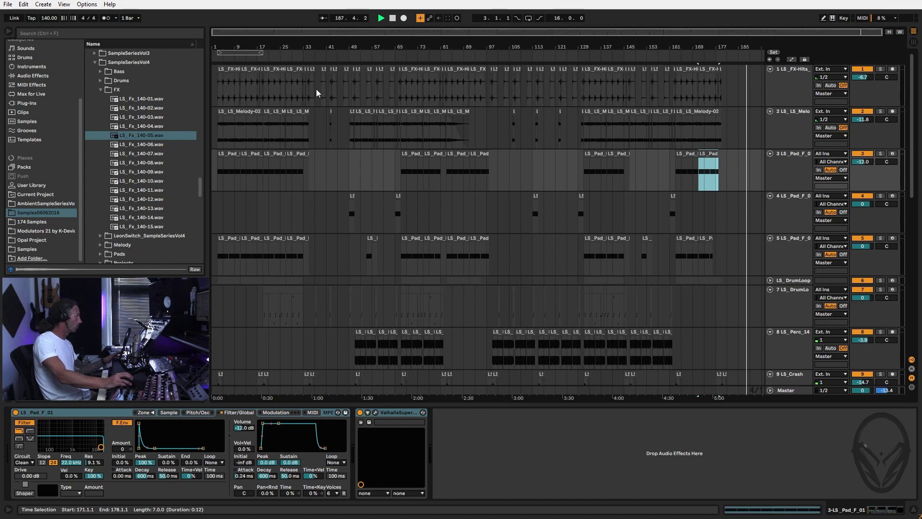
pyautogui.moveTo(220, 55); pyautogui.dragTo(757, 88)
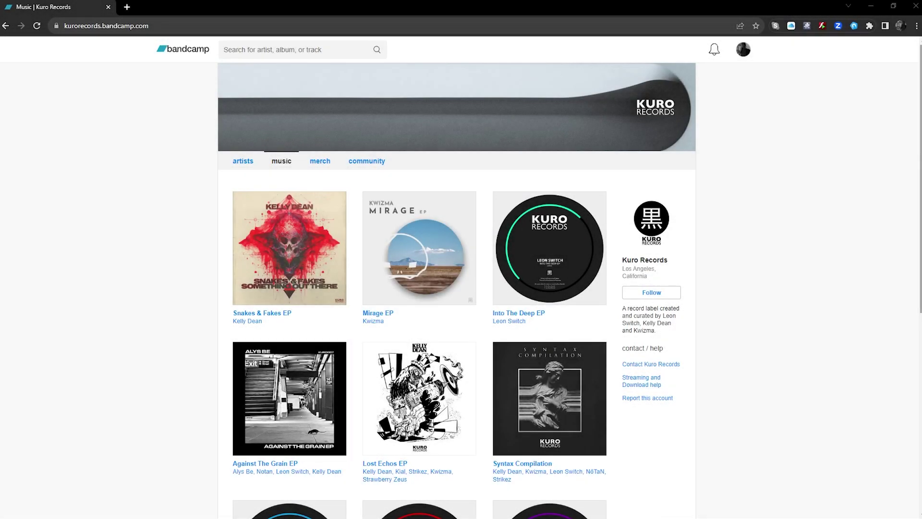
# Switch to the browser and look through the sample packs in the leonswitch.com shop.
pyautogui.moveTo(919, 156); pyautogui.dragTo(906, 141)
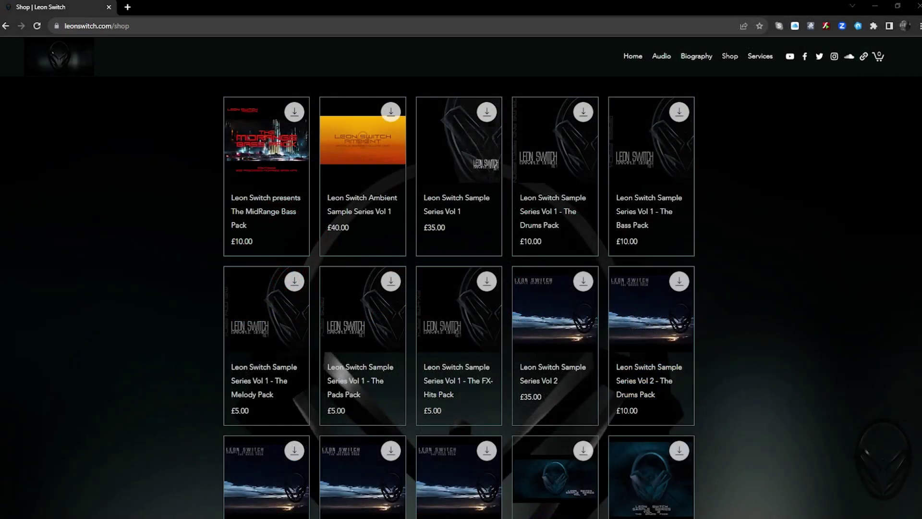
pyautogui.scroll(-2, 459, 298)
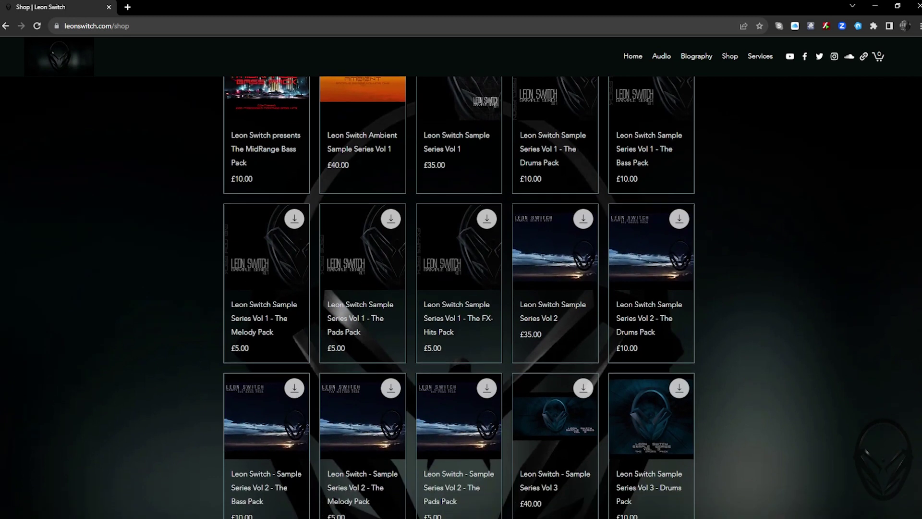
pyautogui.scroll(-1, 459, 298)
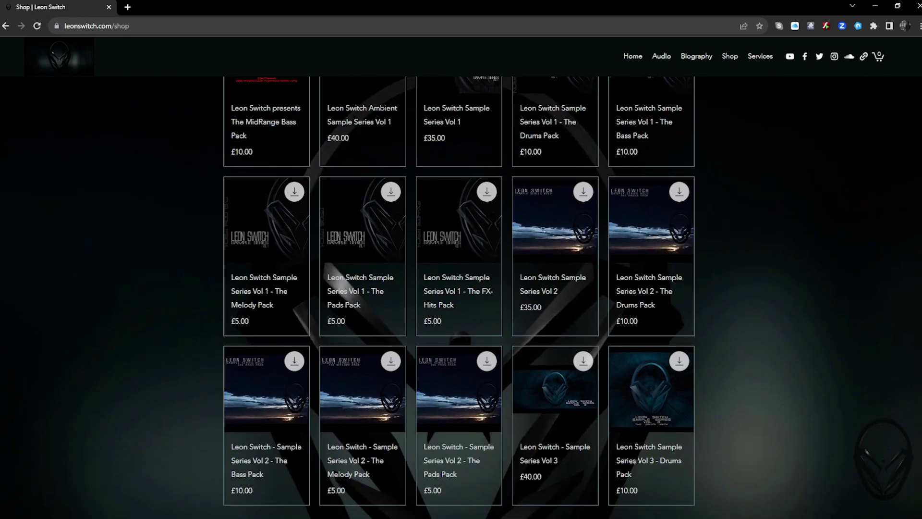
pyautogui.scroll(-1, 458, 298)
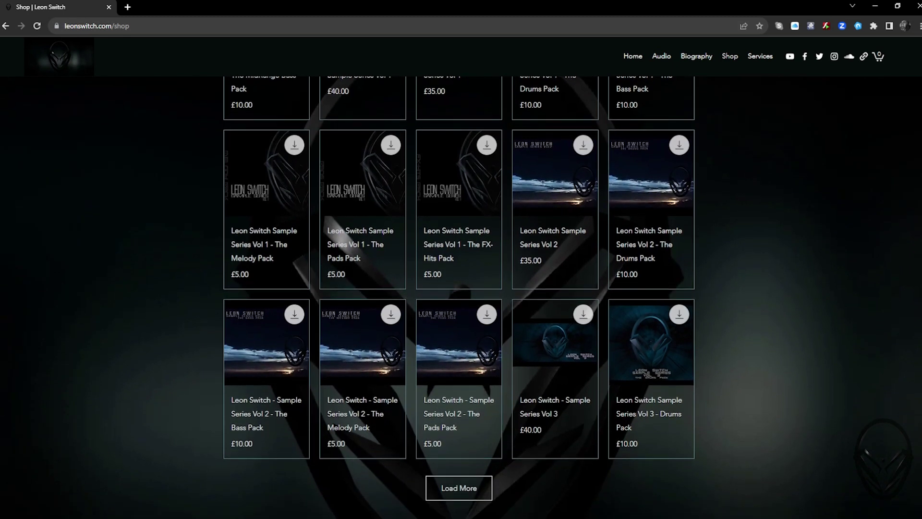
pyautogui.scroll(2, 459, 297)
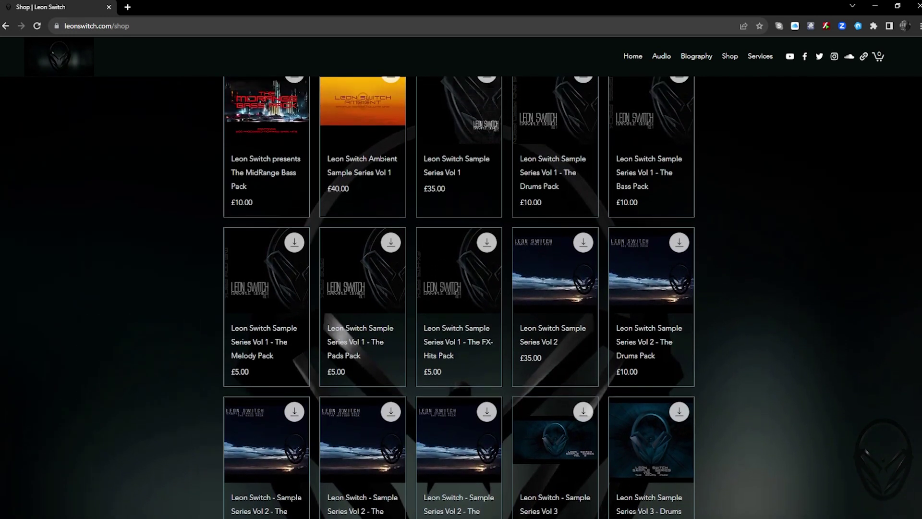
pyautogui.scroll(1, 459, 298)
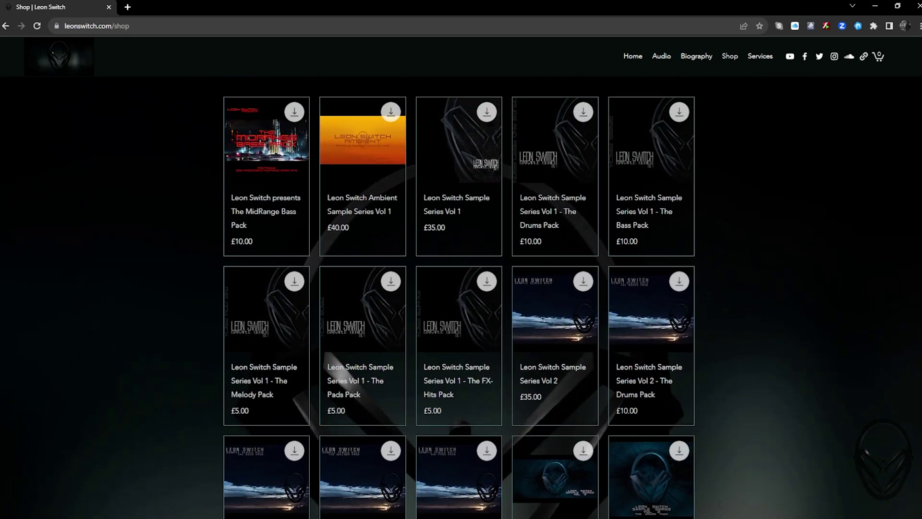